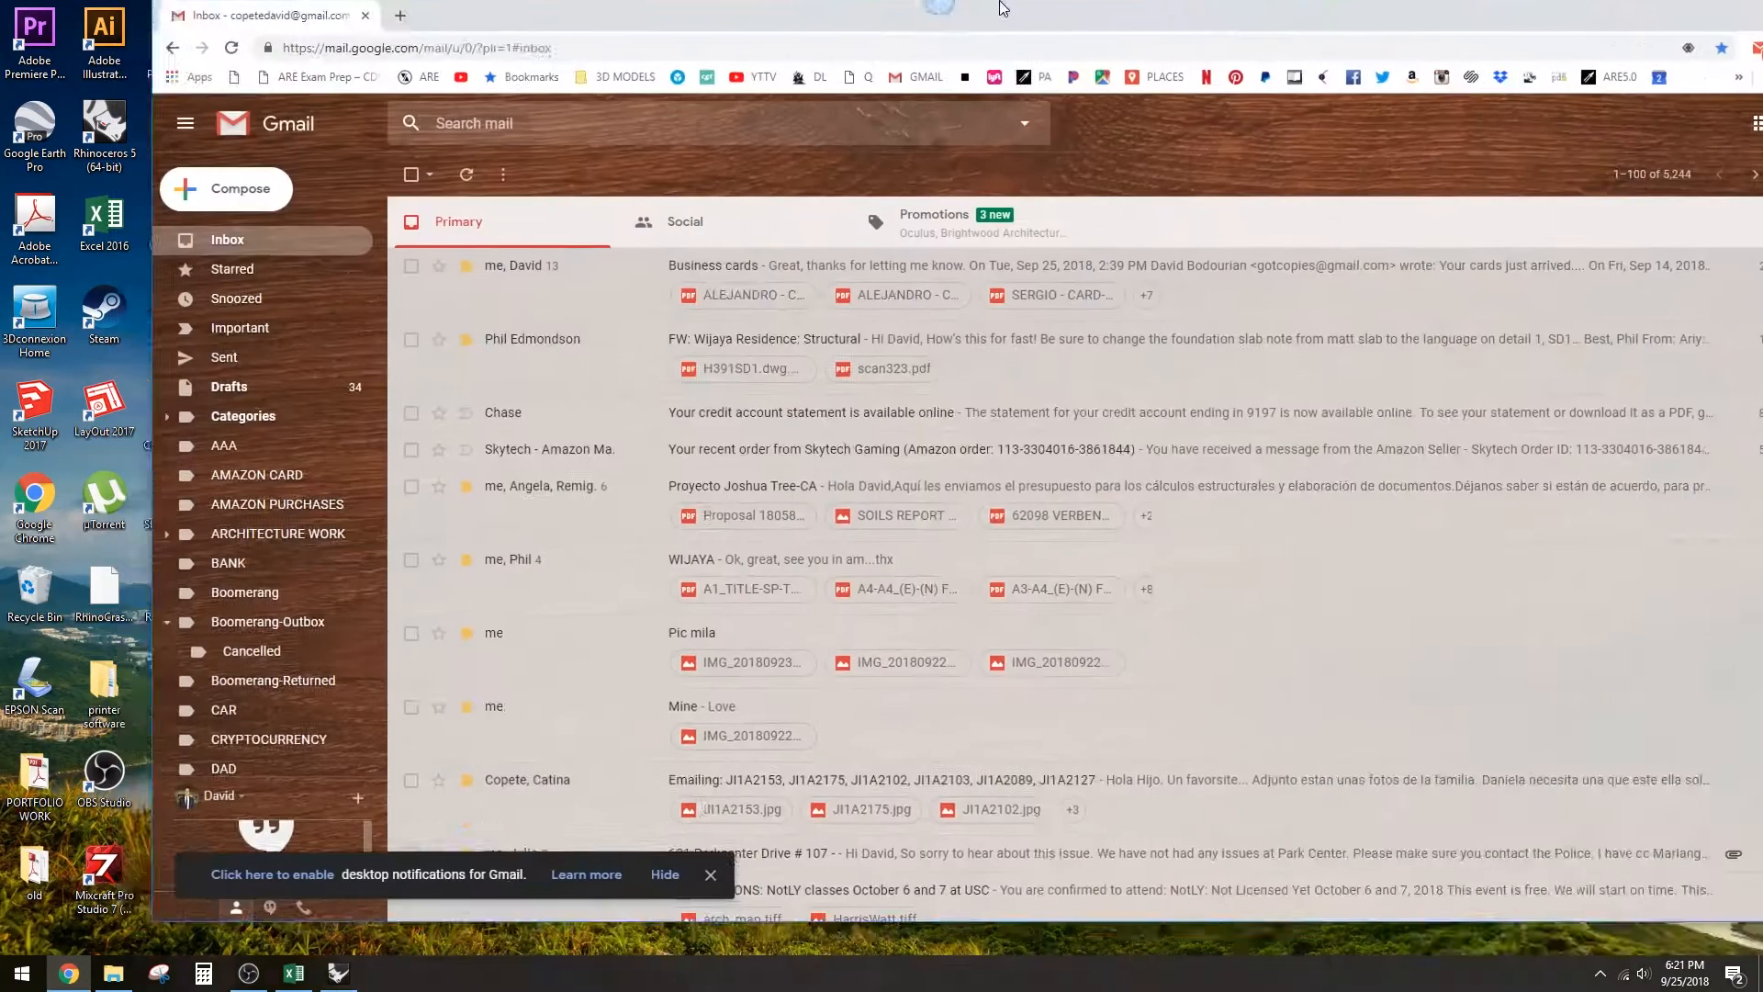
# Open a second browser tab beside the Gmail inbox
pyautogui.click(248, 15)
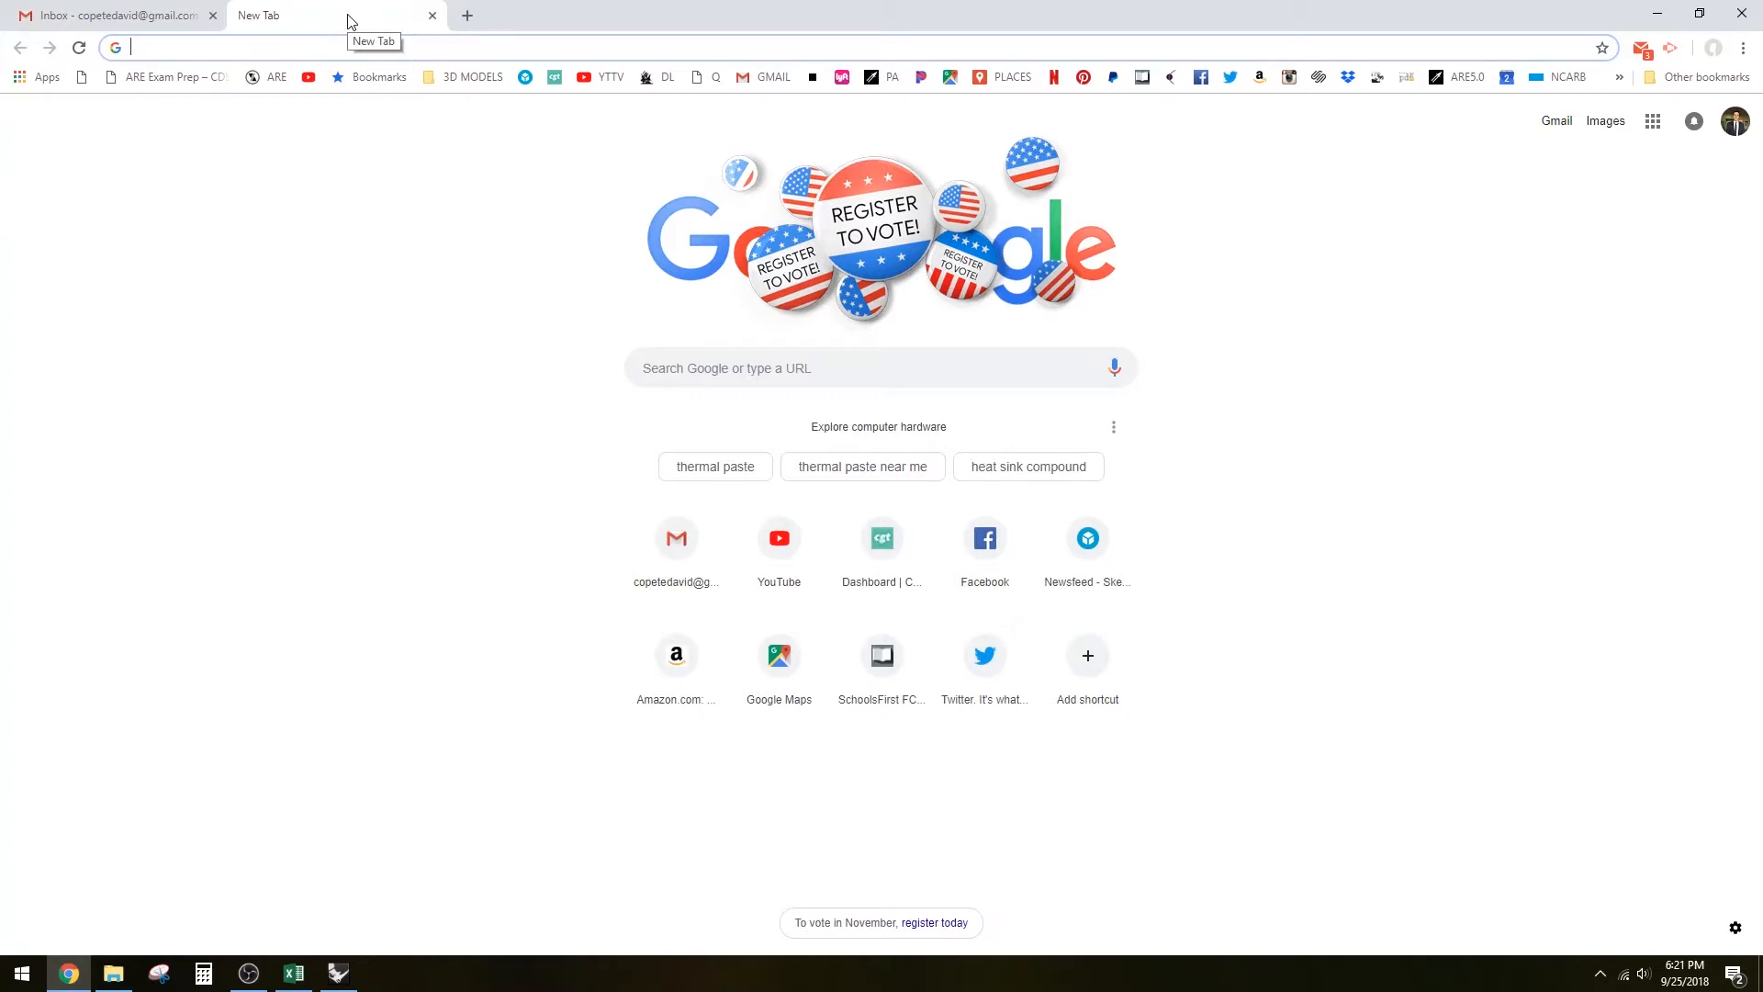
pyautogui.write('PATTERN ')
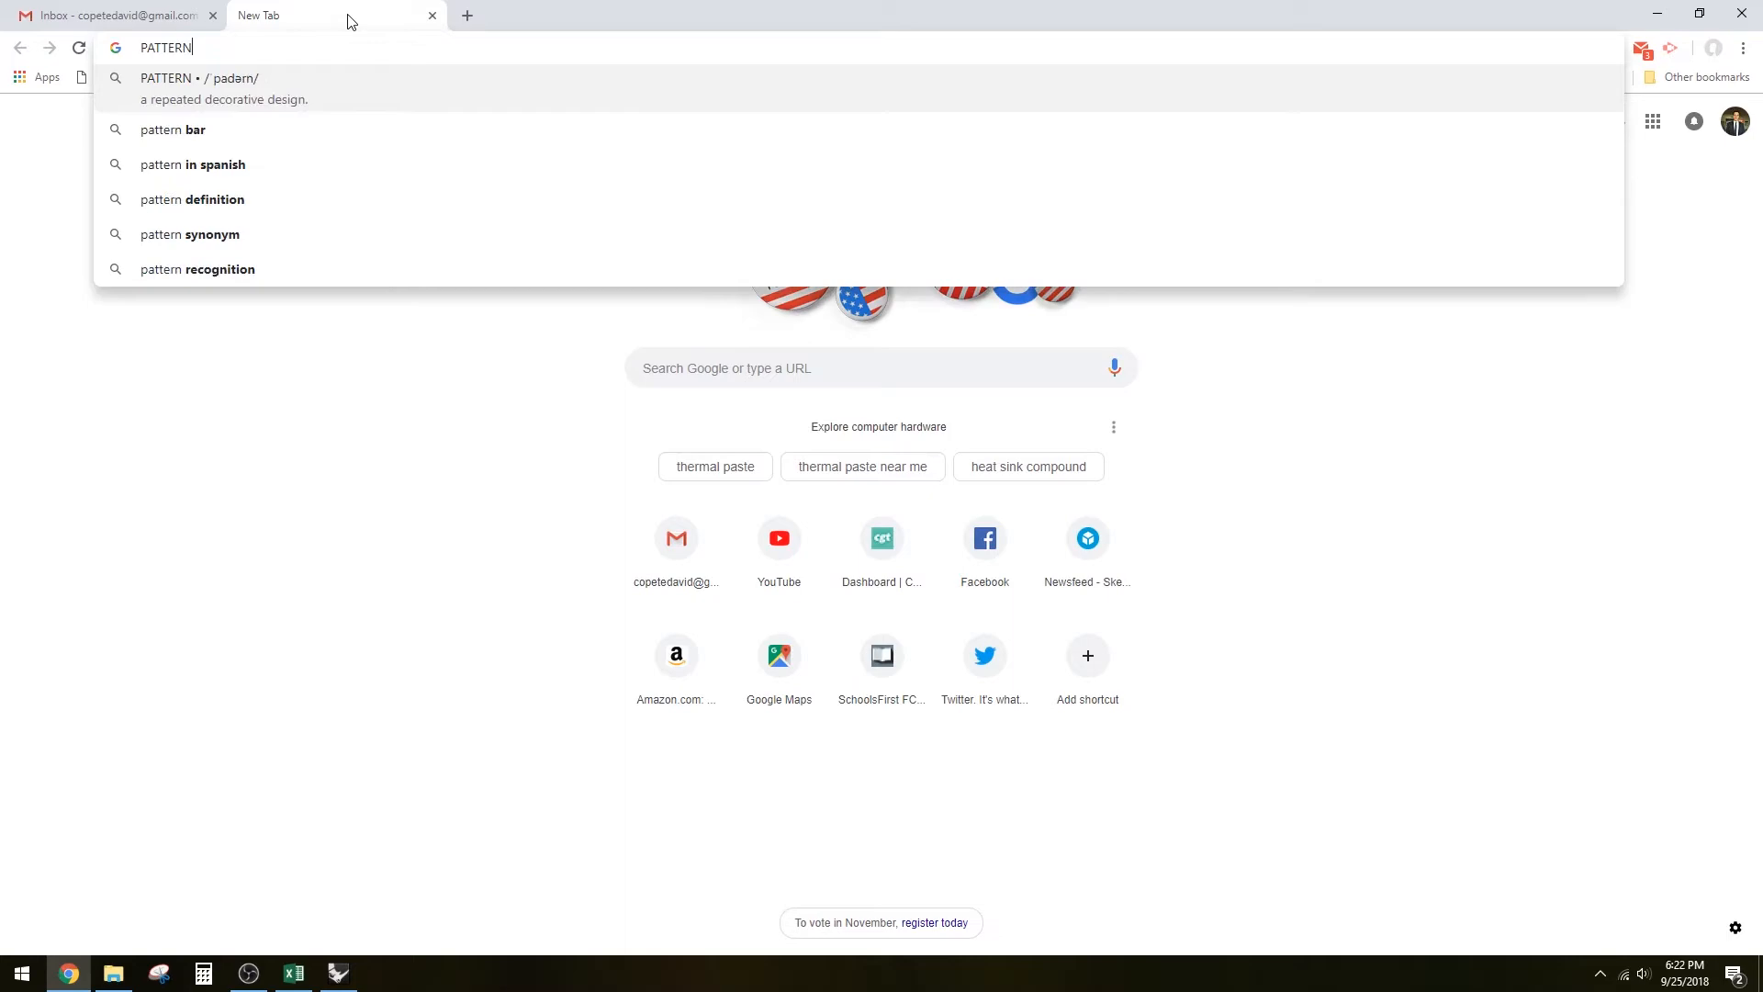
pyautogui.write('DWG')
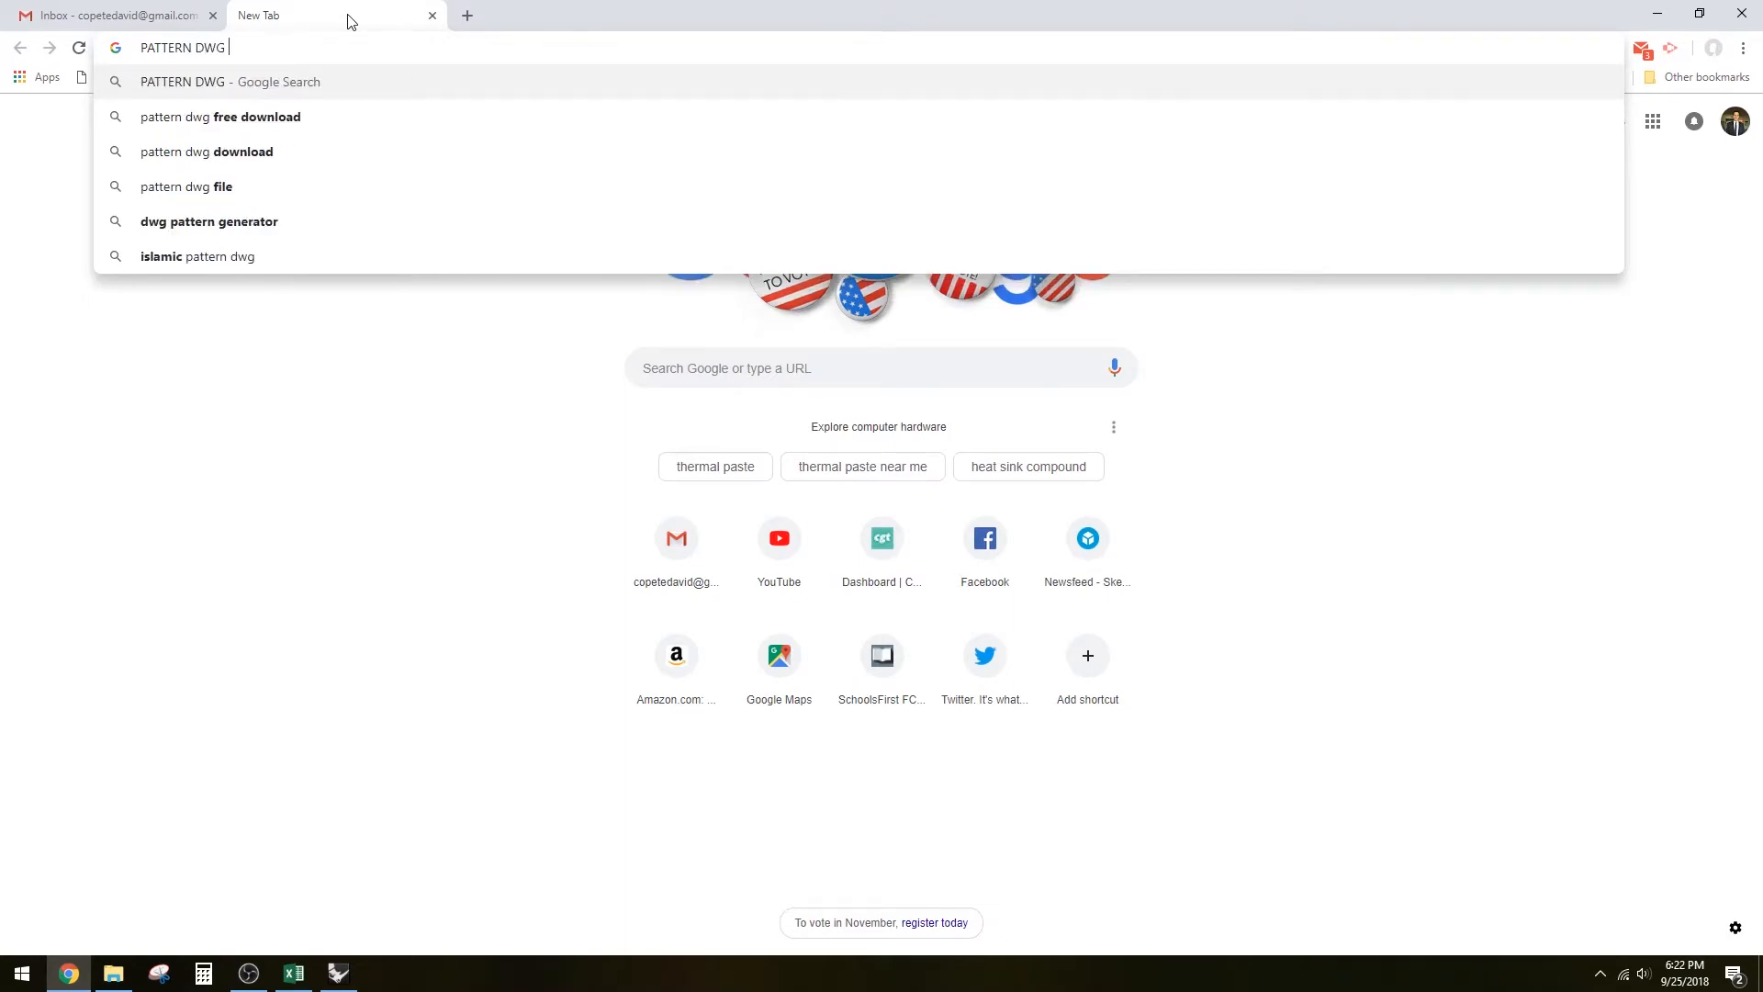
# Search the web for PATTERN DWG and open the Craftsmanspace free patterns result
pyautogui.press('Return')
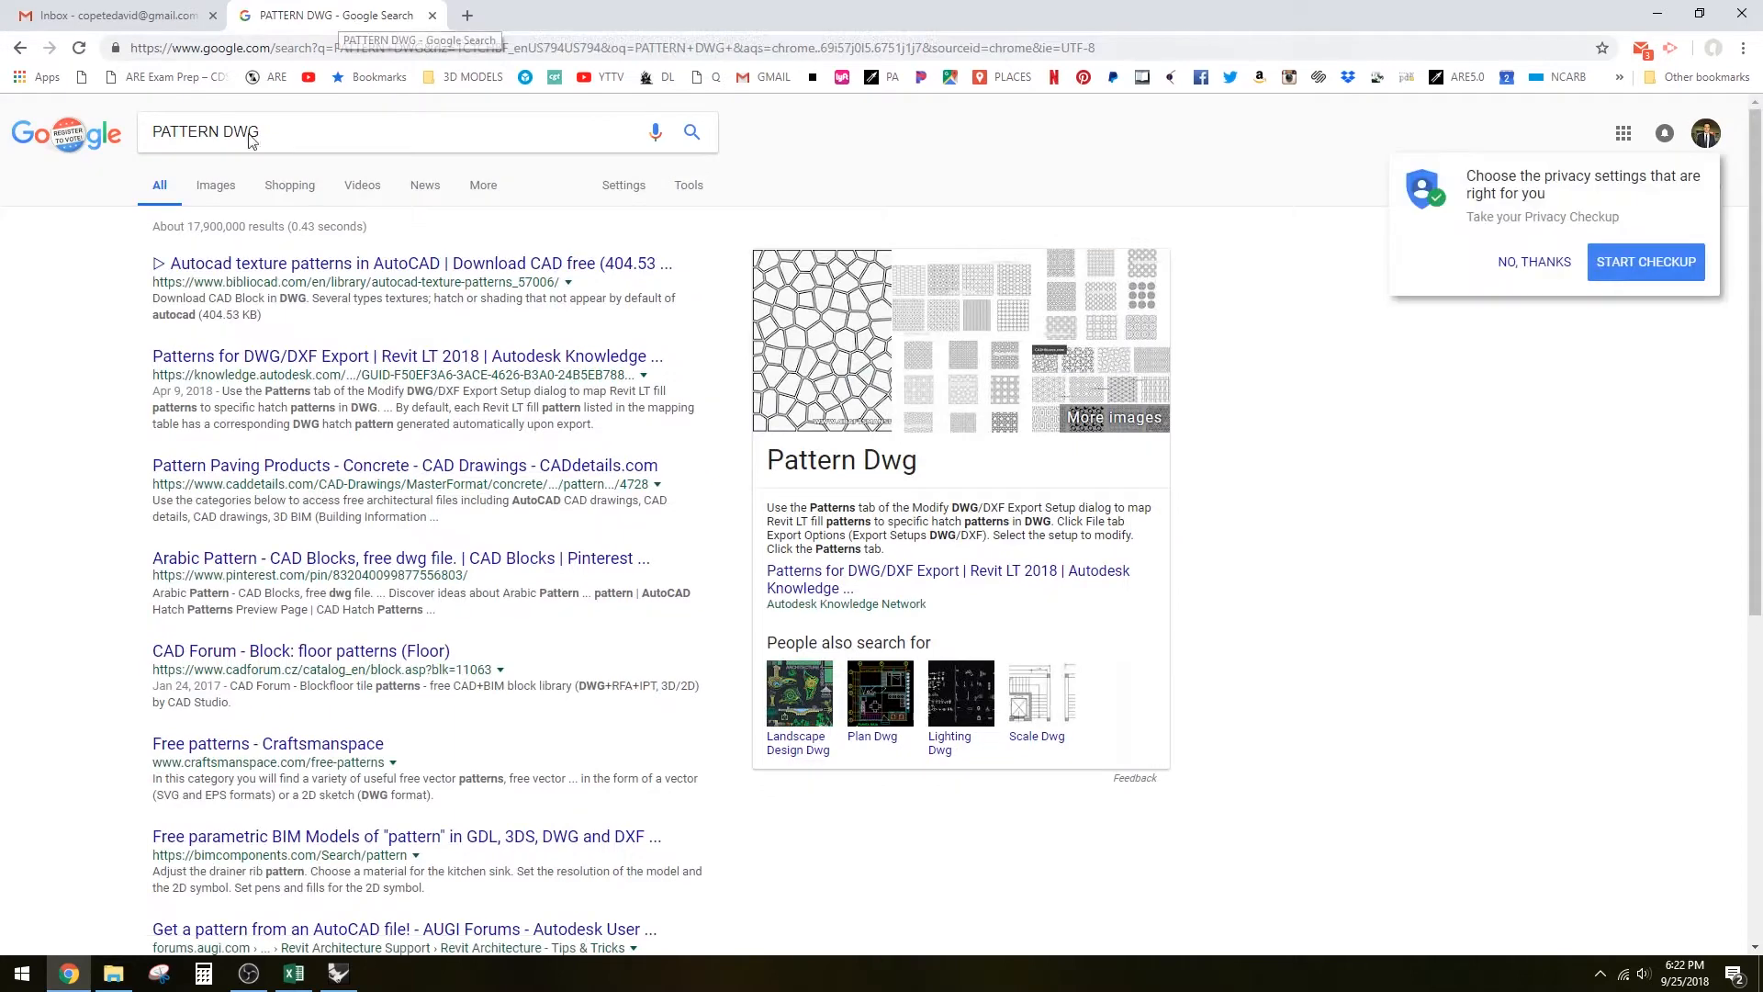
pyautogui.click(377, 131)
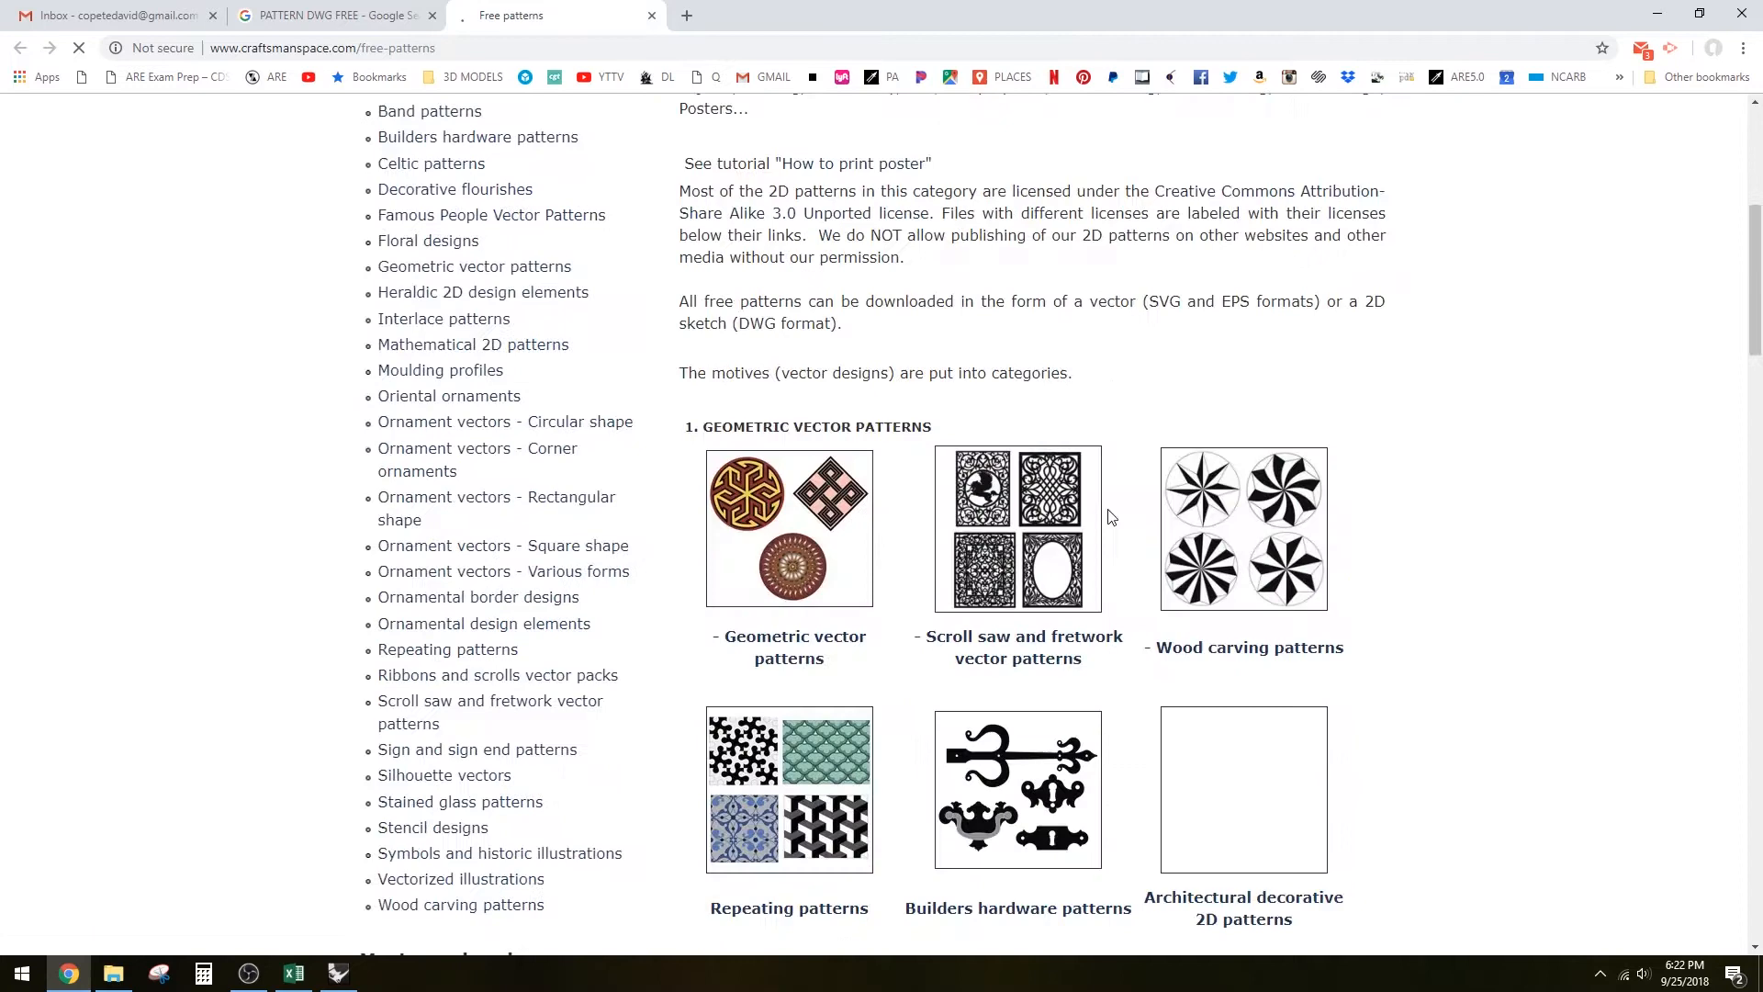
pyautogui.scroll(-1, 1491, 451)
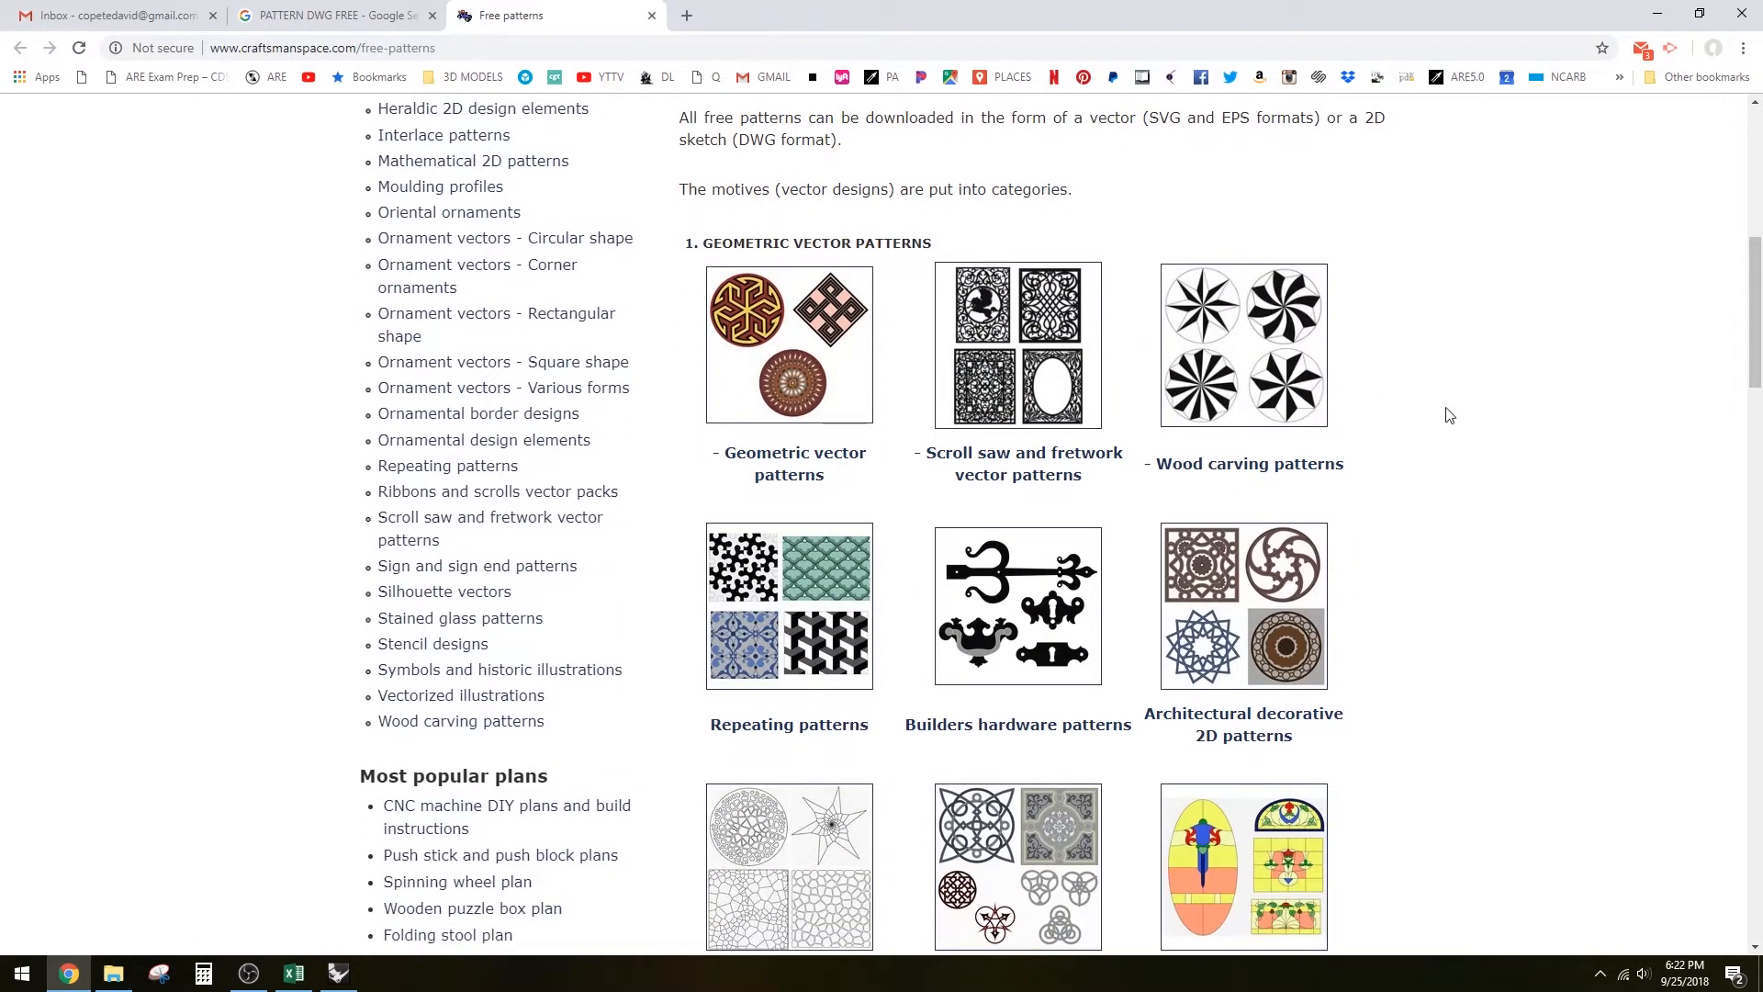
pyautogui.scroll(-2, 1447, 413)
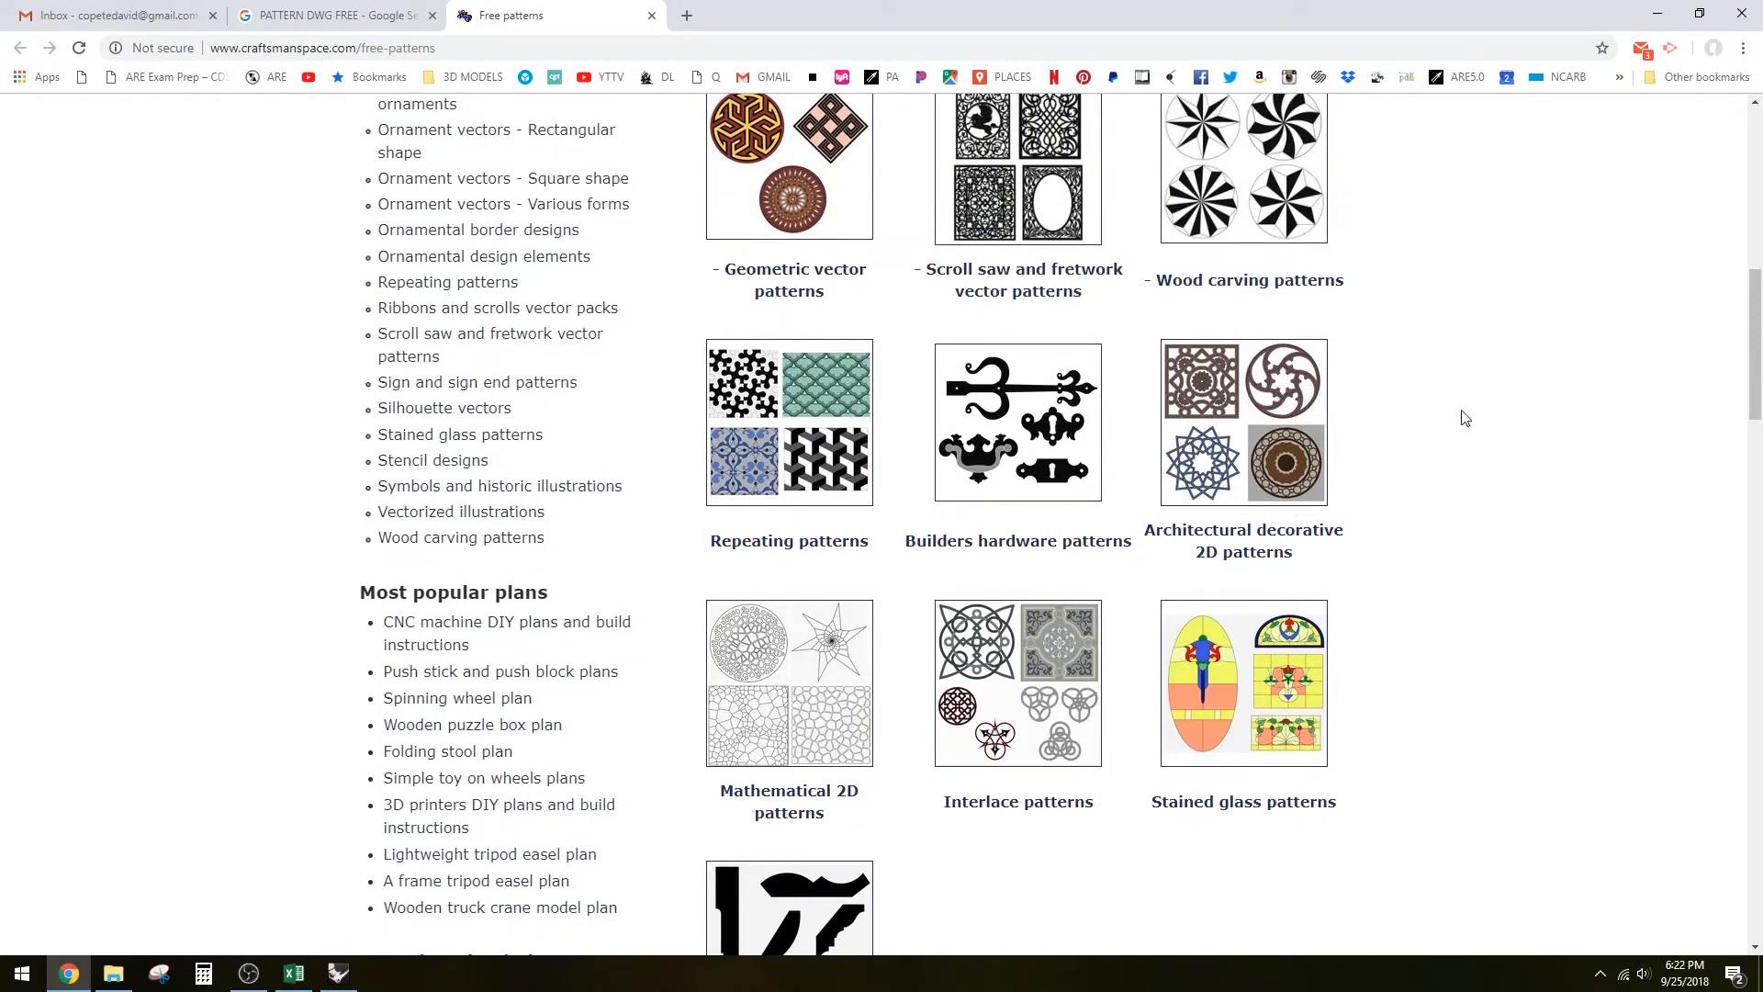
pyautogui.scroll(-2, 1464, 418)
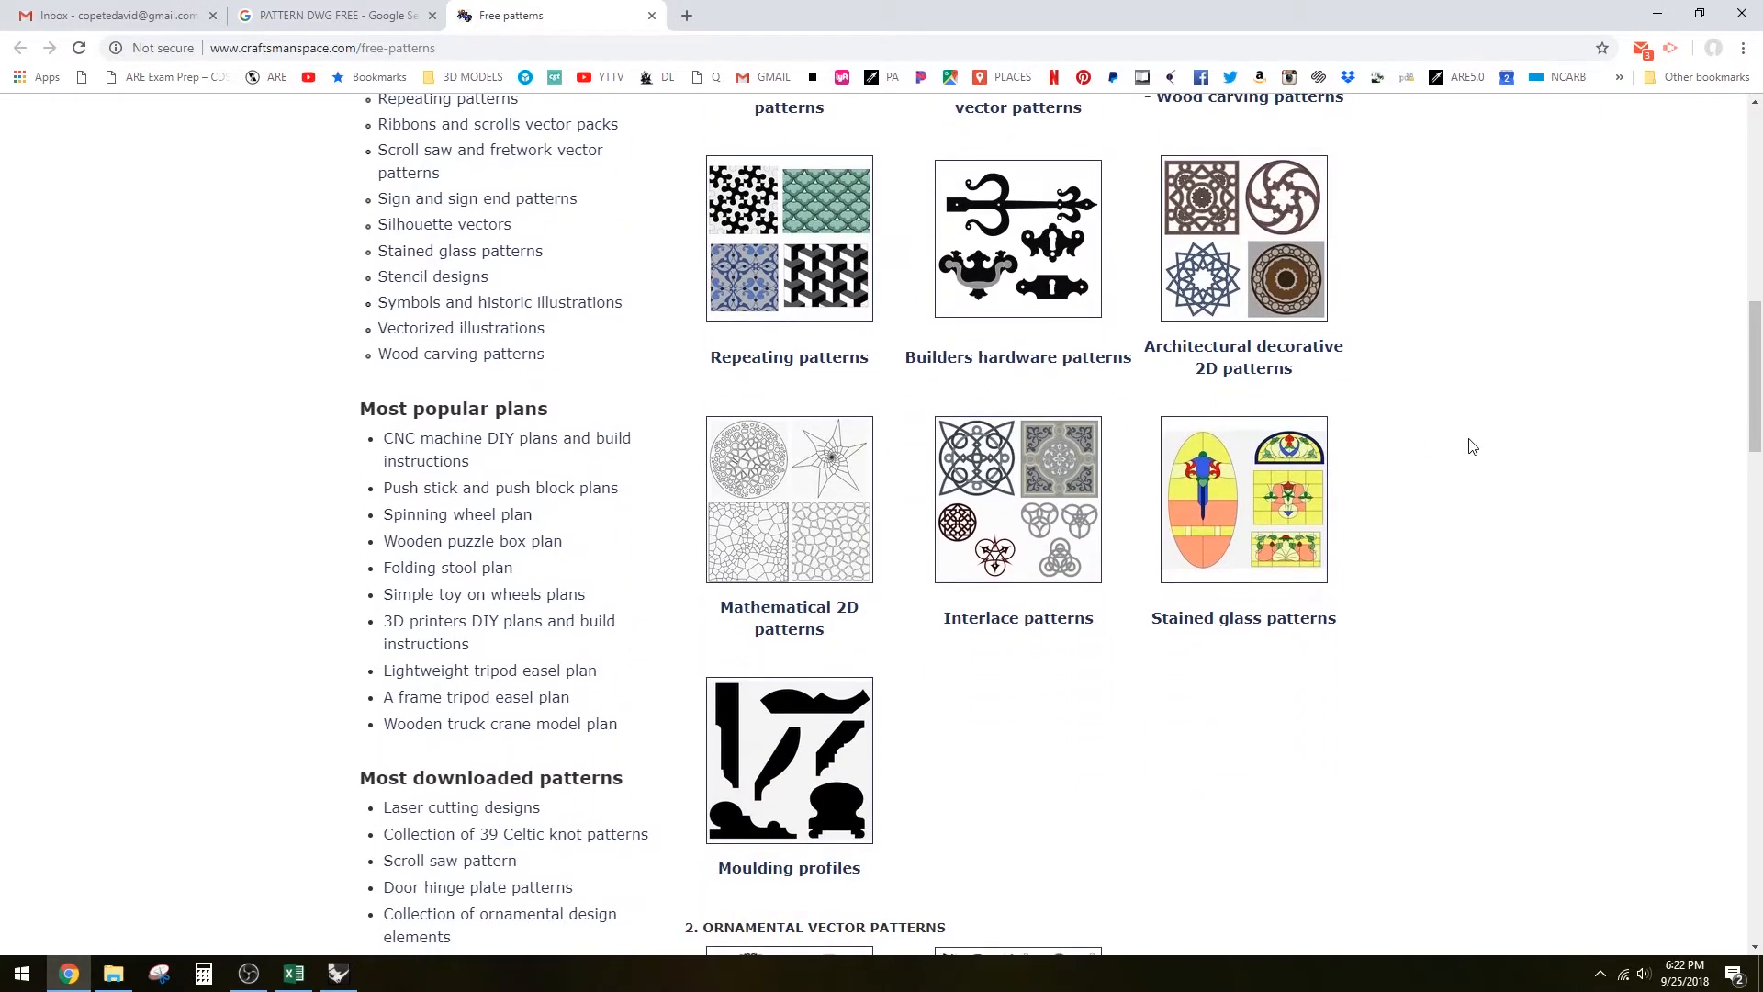
pyautogui.scroll(-2, 1487, 454)
pyautogui.scroll(-2, 1488, 455)
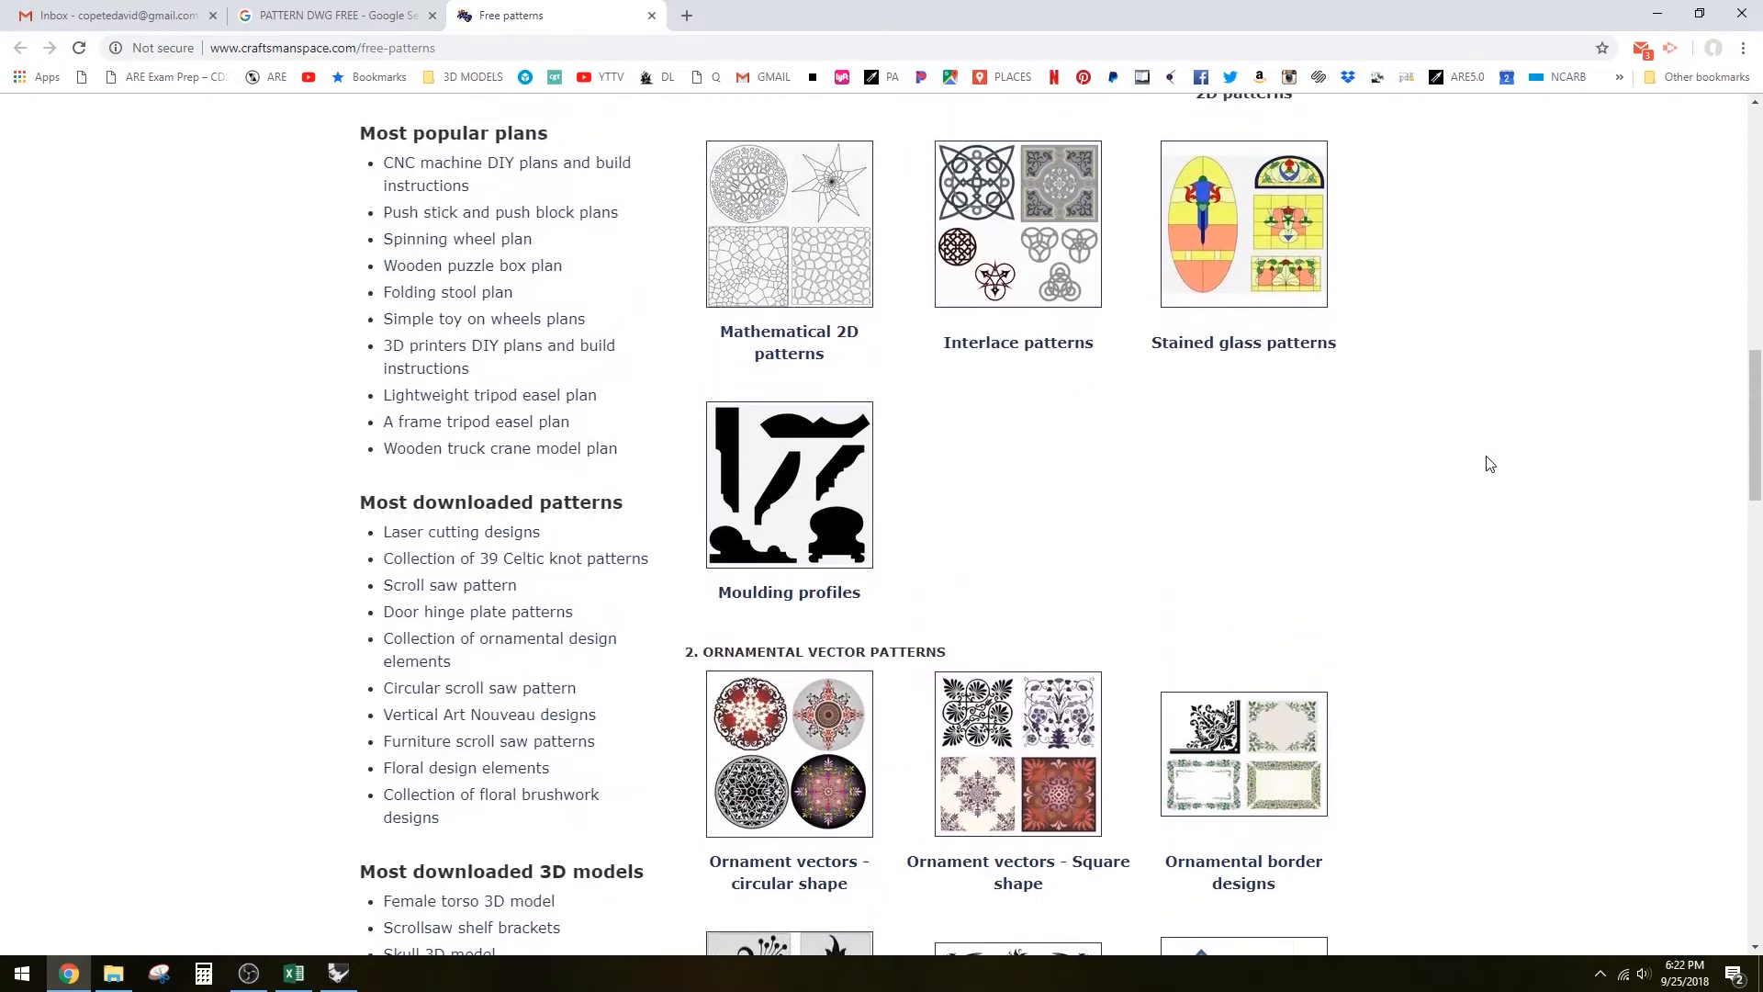
pyautogui.scroll(-2, 1488, 455)
pyautogui.scroll(-1, 1488, 460)
pyautogui.scroll(-2, 1488, 463)
pyautogui.scroll(-1, 1487, 465)
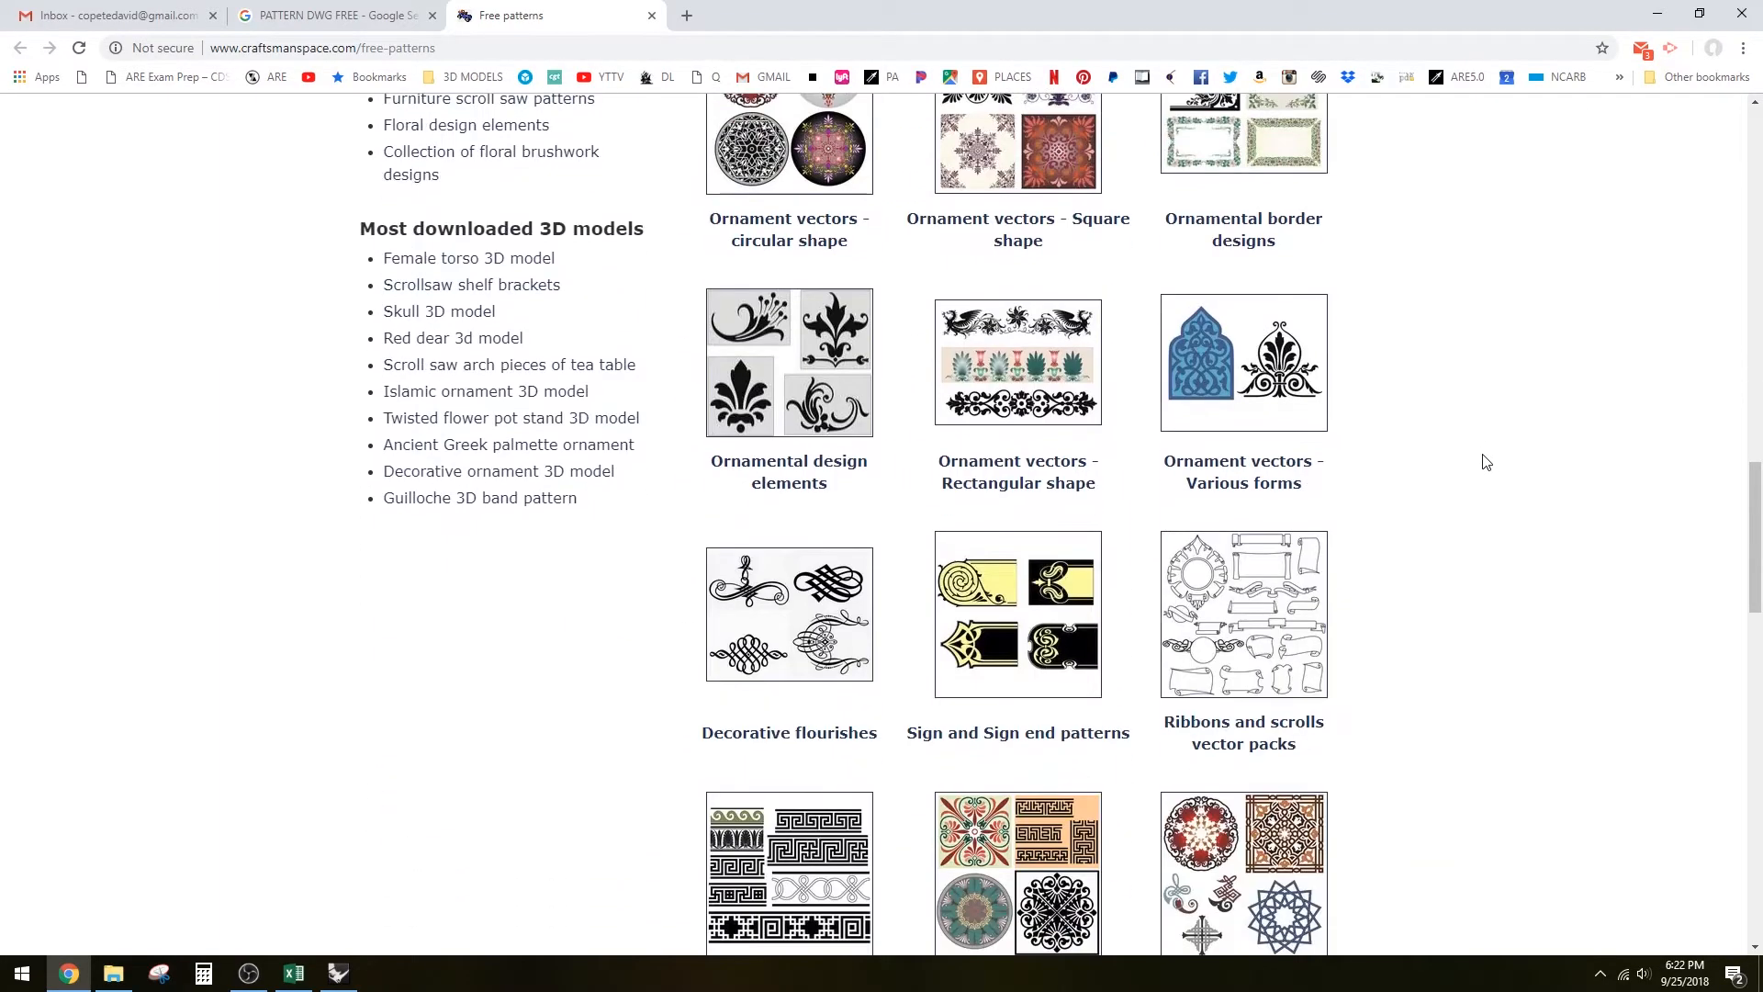
pyautogui.scroll(-1, 1484, 460)
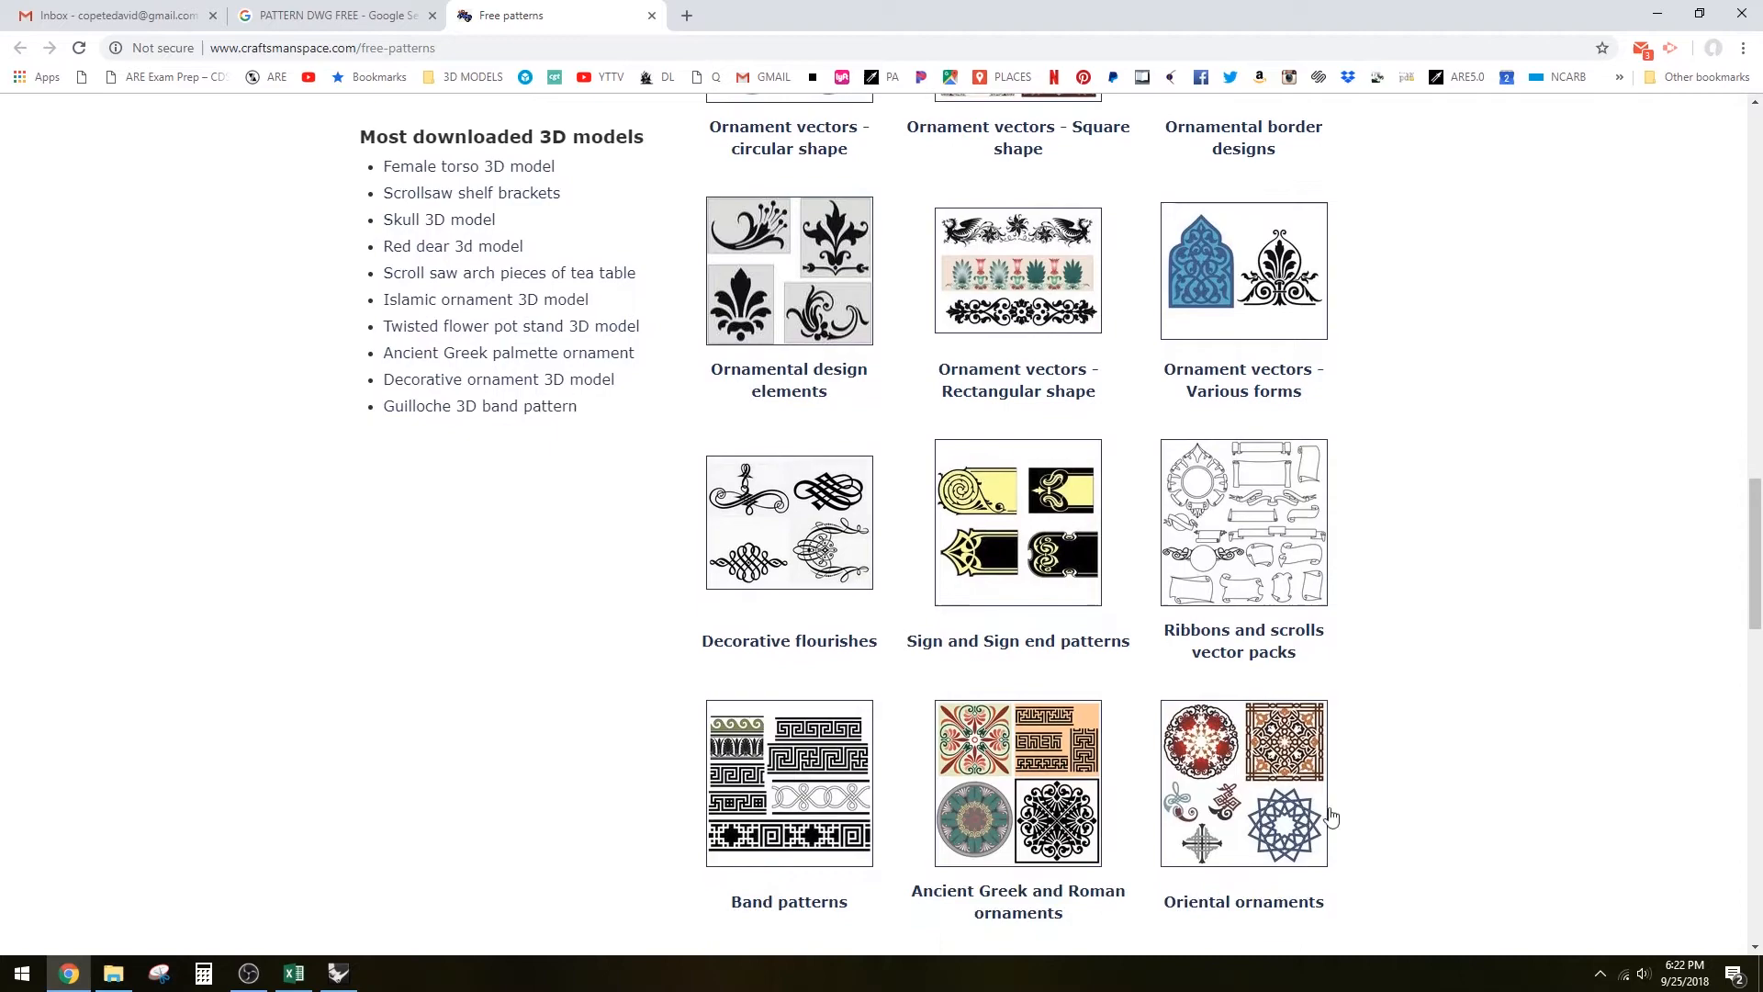
pyautogui.scroll(5, 1384, 808)
pyautogui.scroll(3, 1384, 809)
pyautogui.scroll(1, 1389, 799)
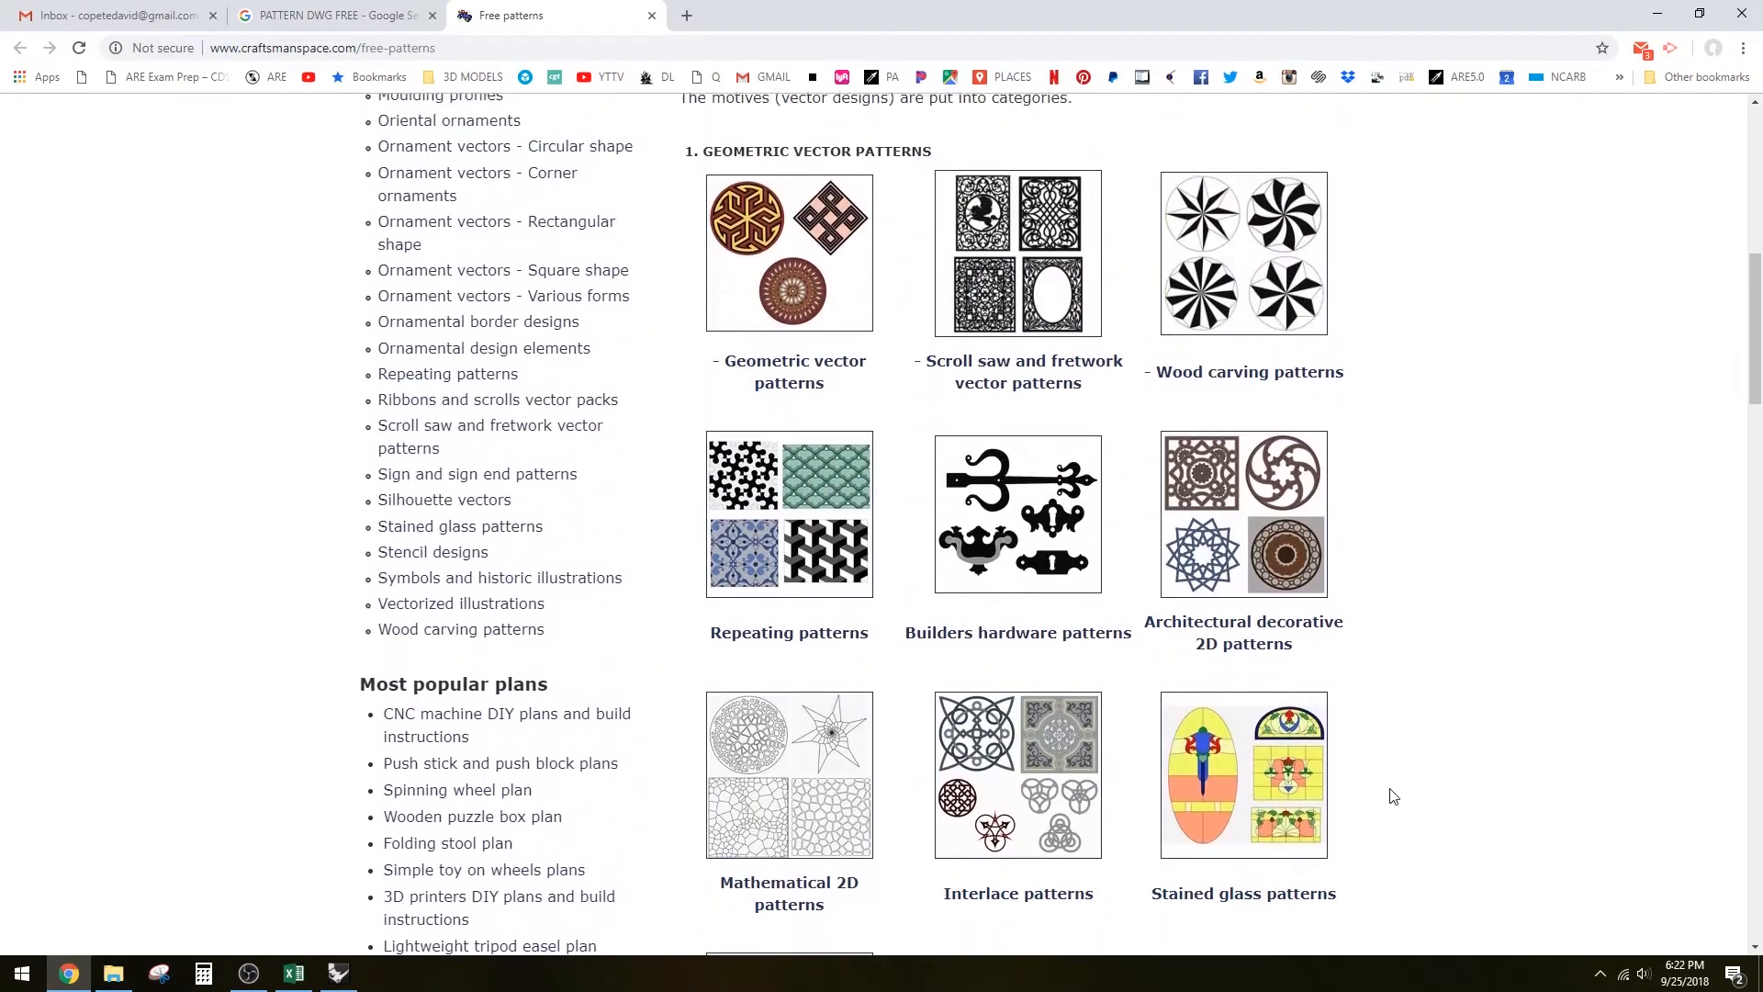
pyautogui.scroll(1, 1392, 796)
# Download the Gothic tracery window pattern as DWG from the Architectural decorative category, then switch to File Explorer
pyautogui.click(1300, 585)
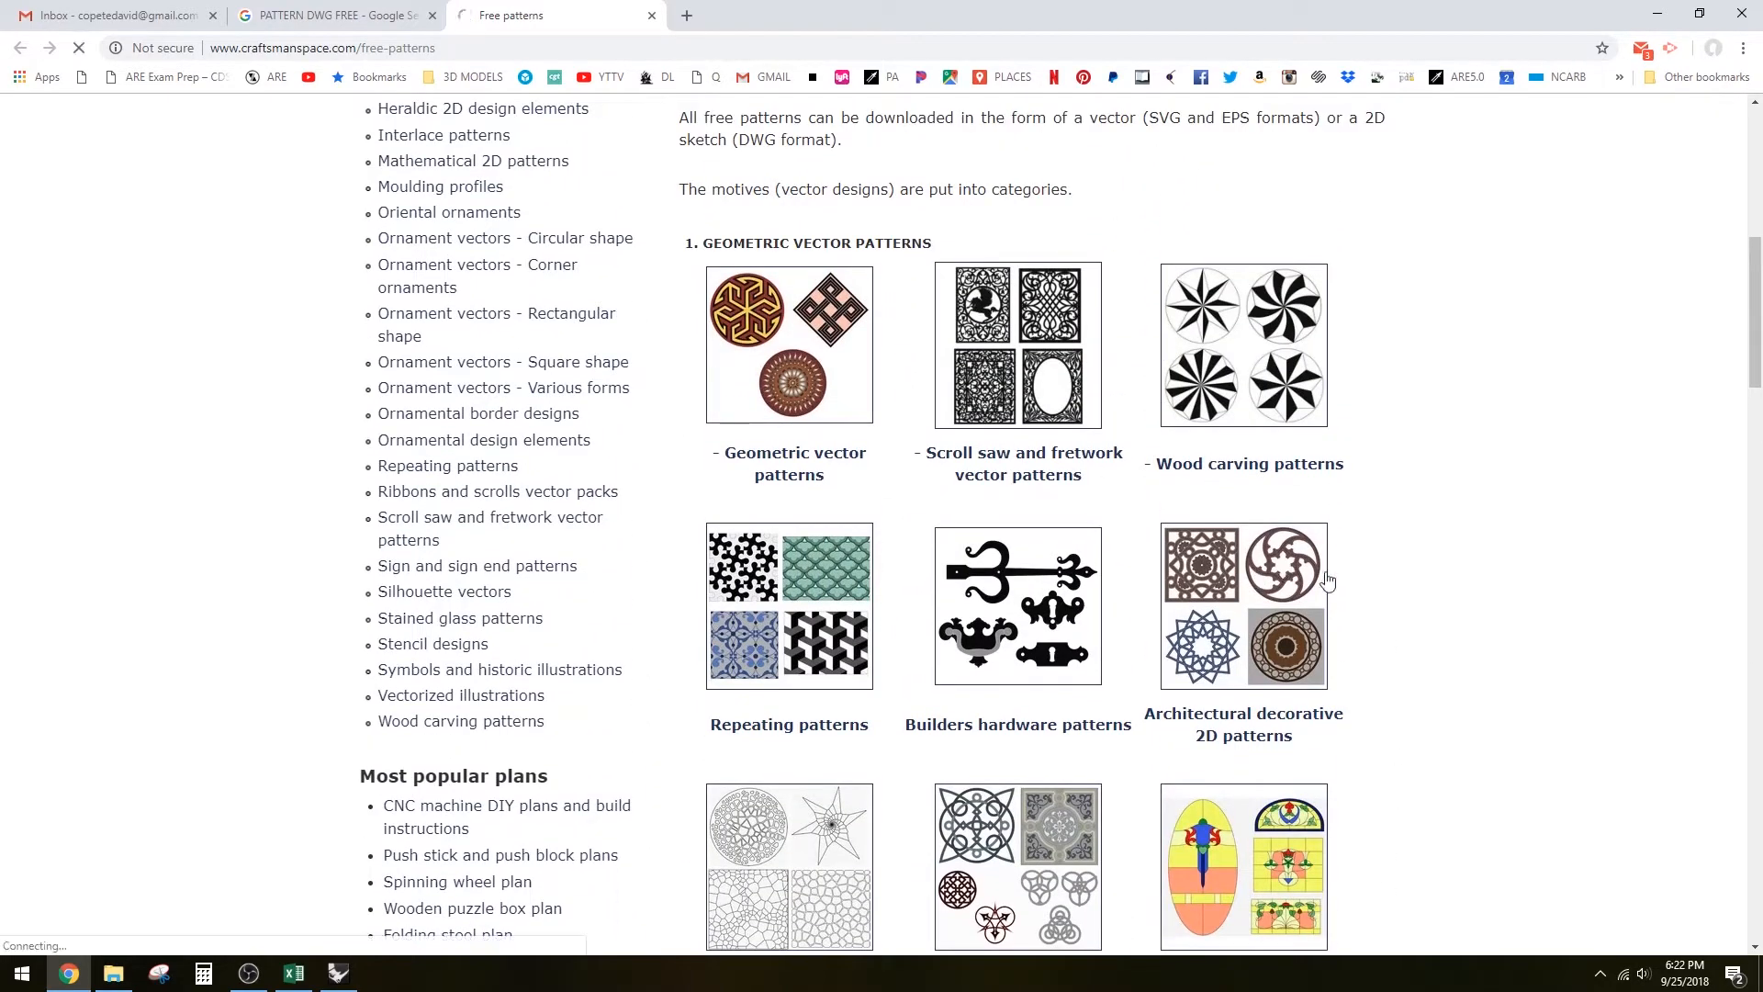
pyautogui.scroll(-3, 1496, 390)
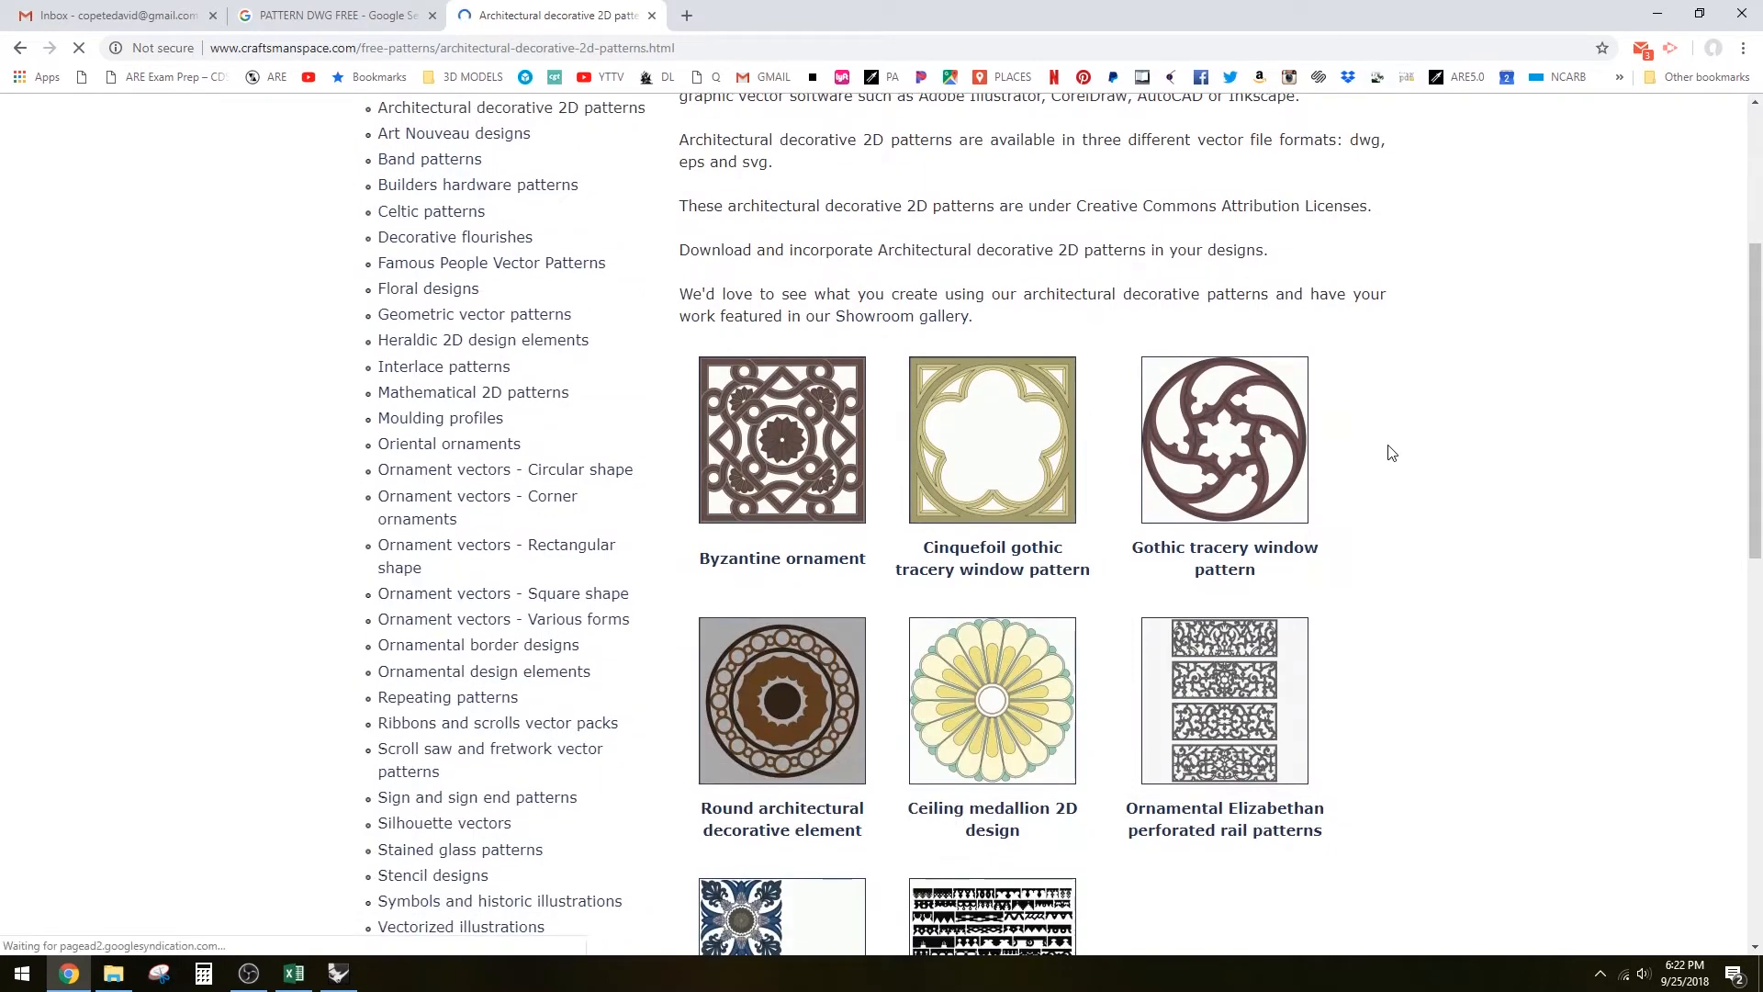
pyautogui.click(1208, 439)
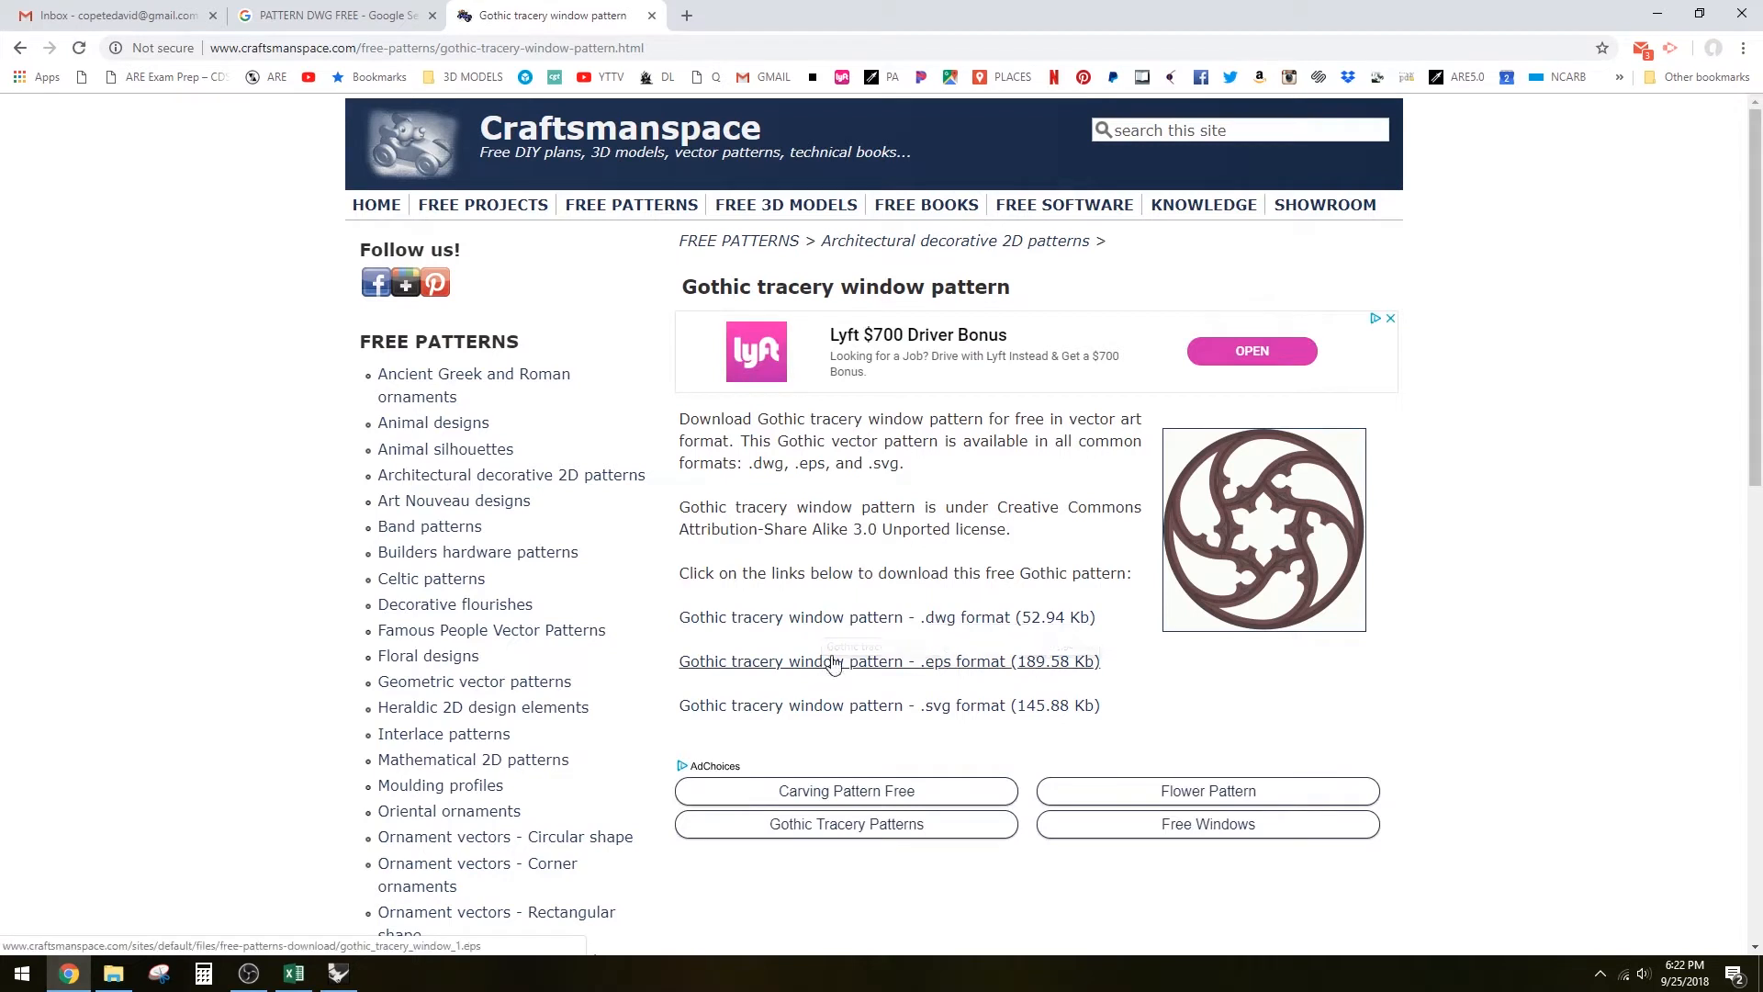
pyautogui.click(846, 617)
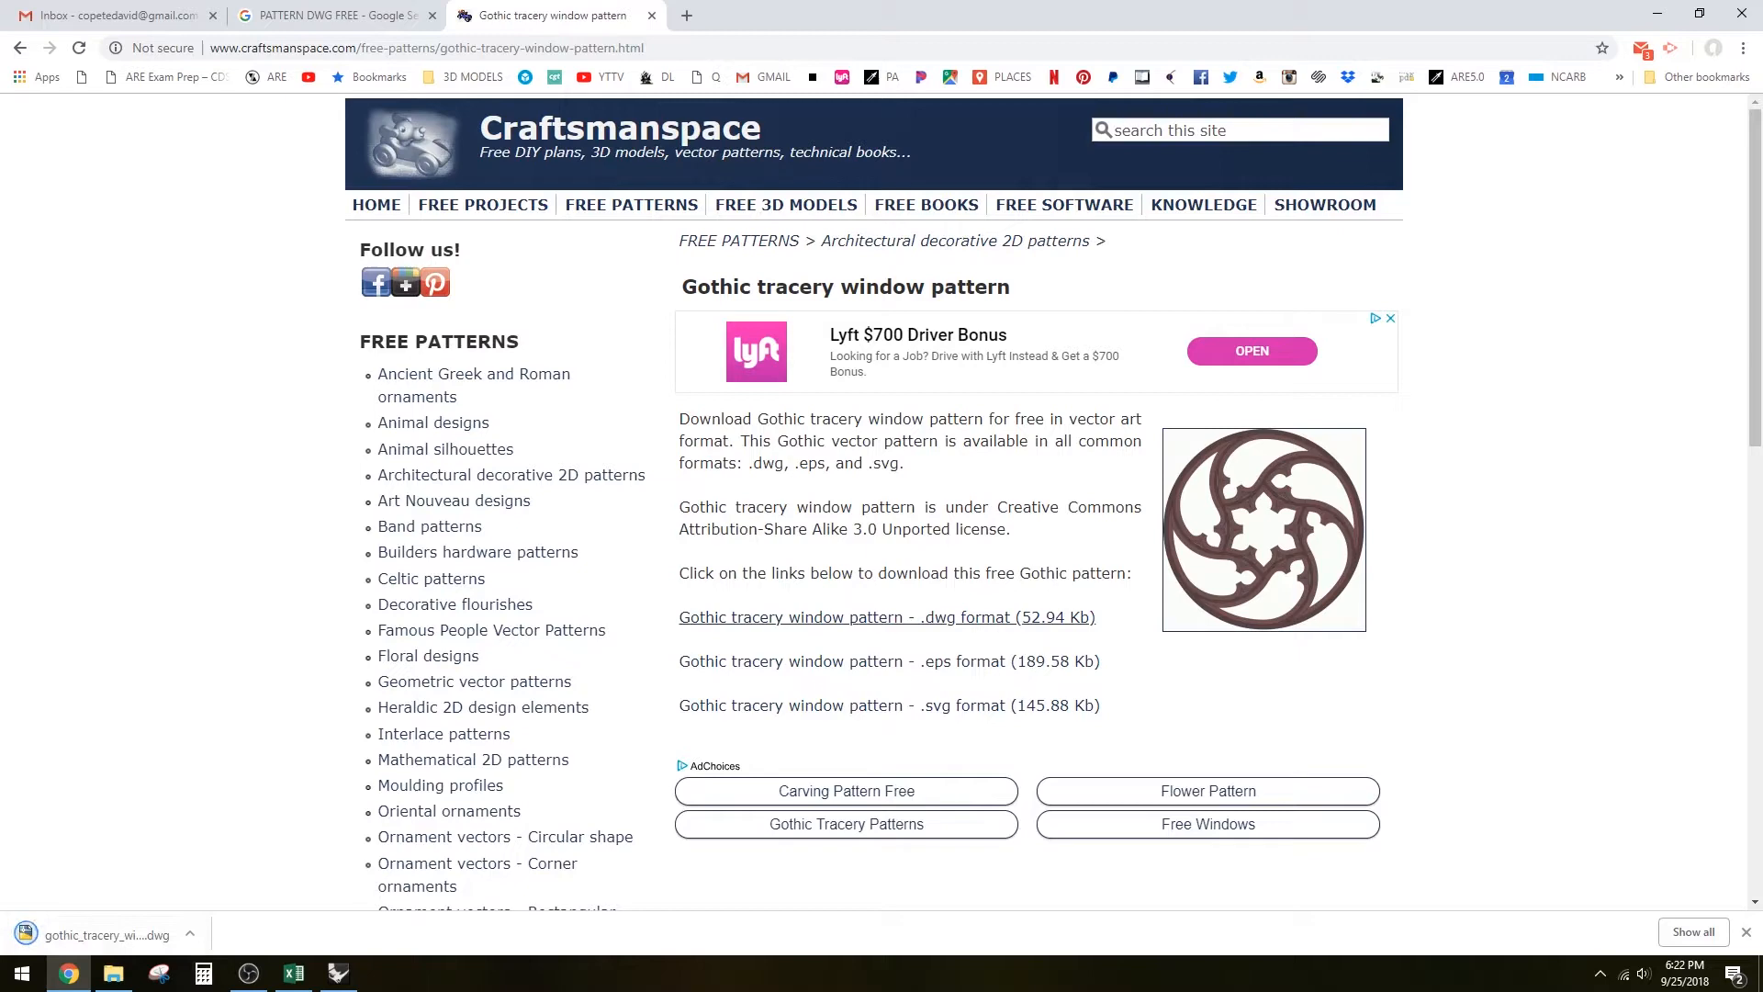
pyautogui.hotkey('alt', 'Tab')
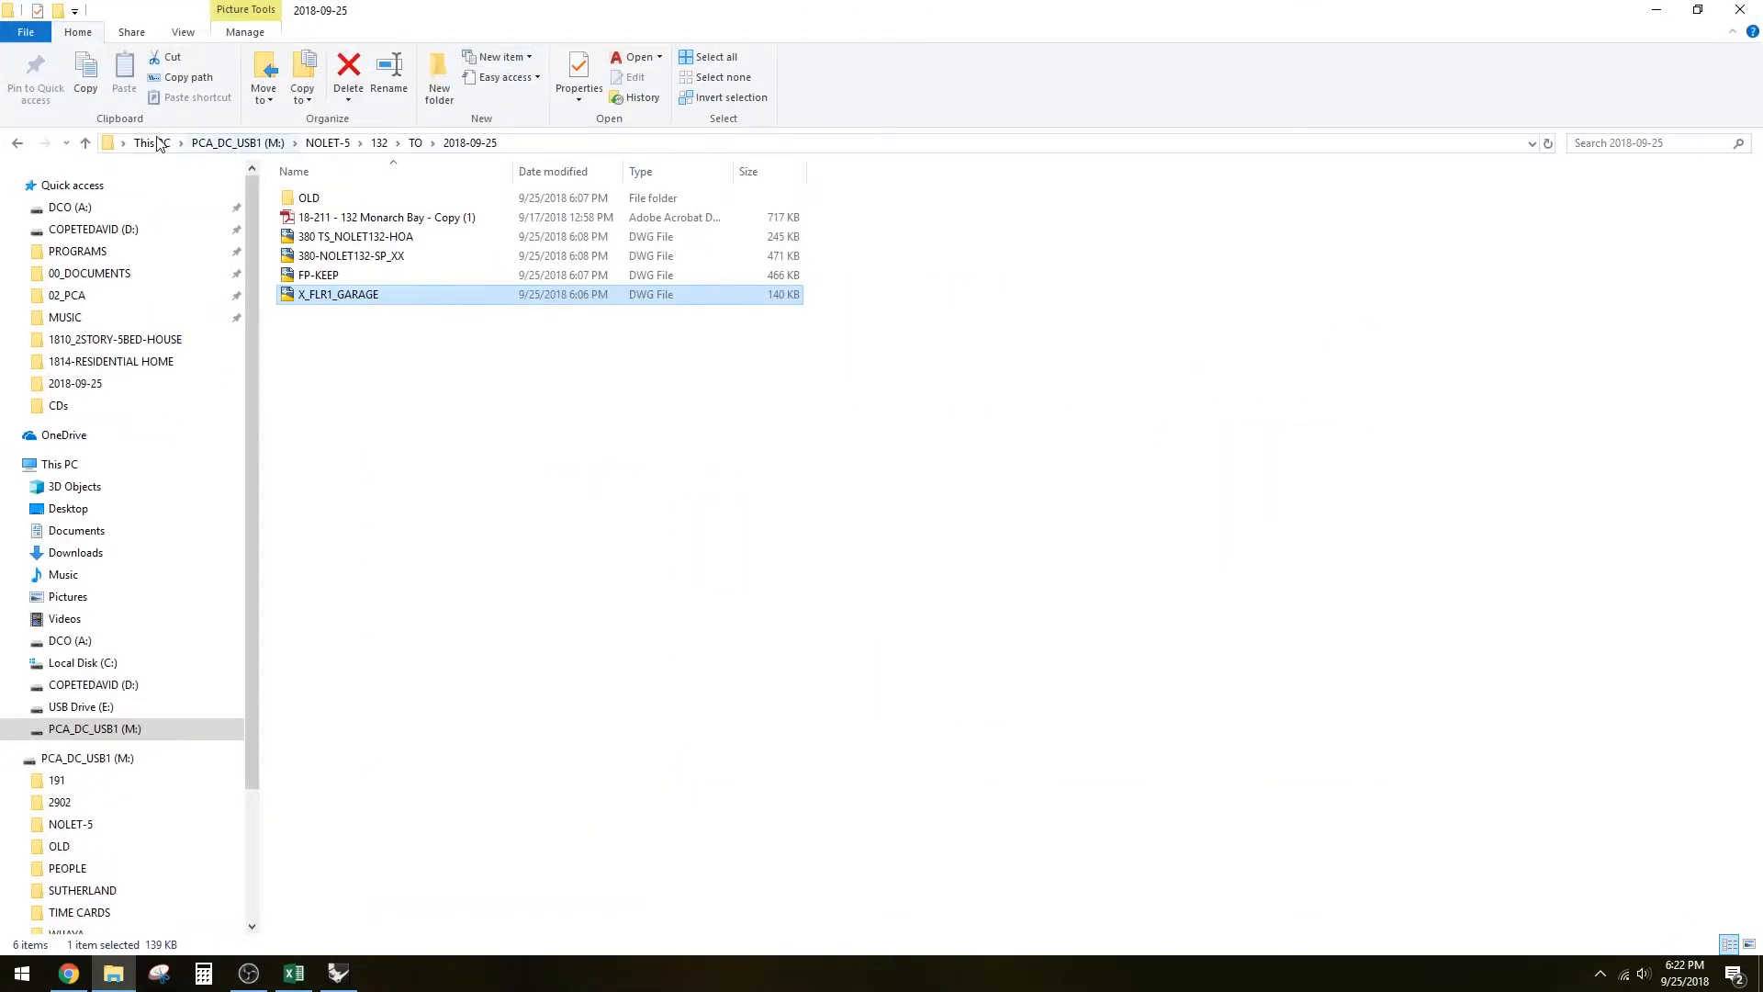
# Navigate to D:\00_TUTORIALS\1815-DOME-PAT and create a new PATTERNS folder there
pyautogui.click(152, 144)
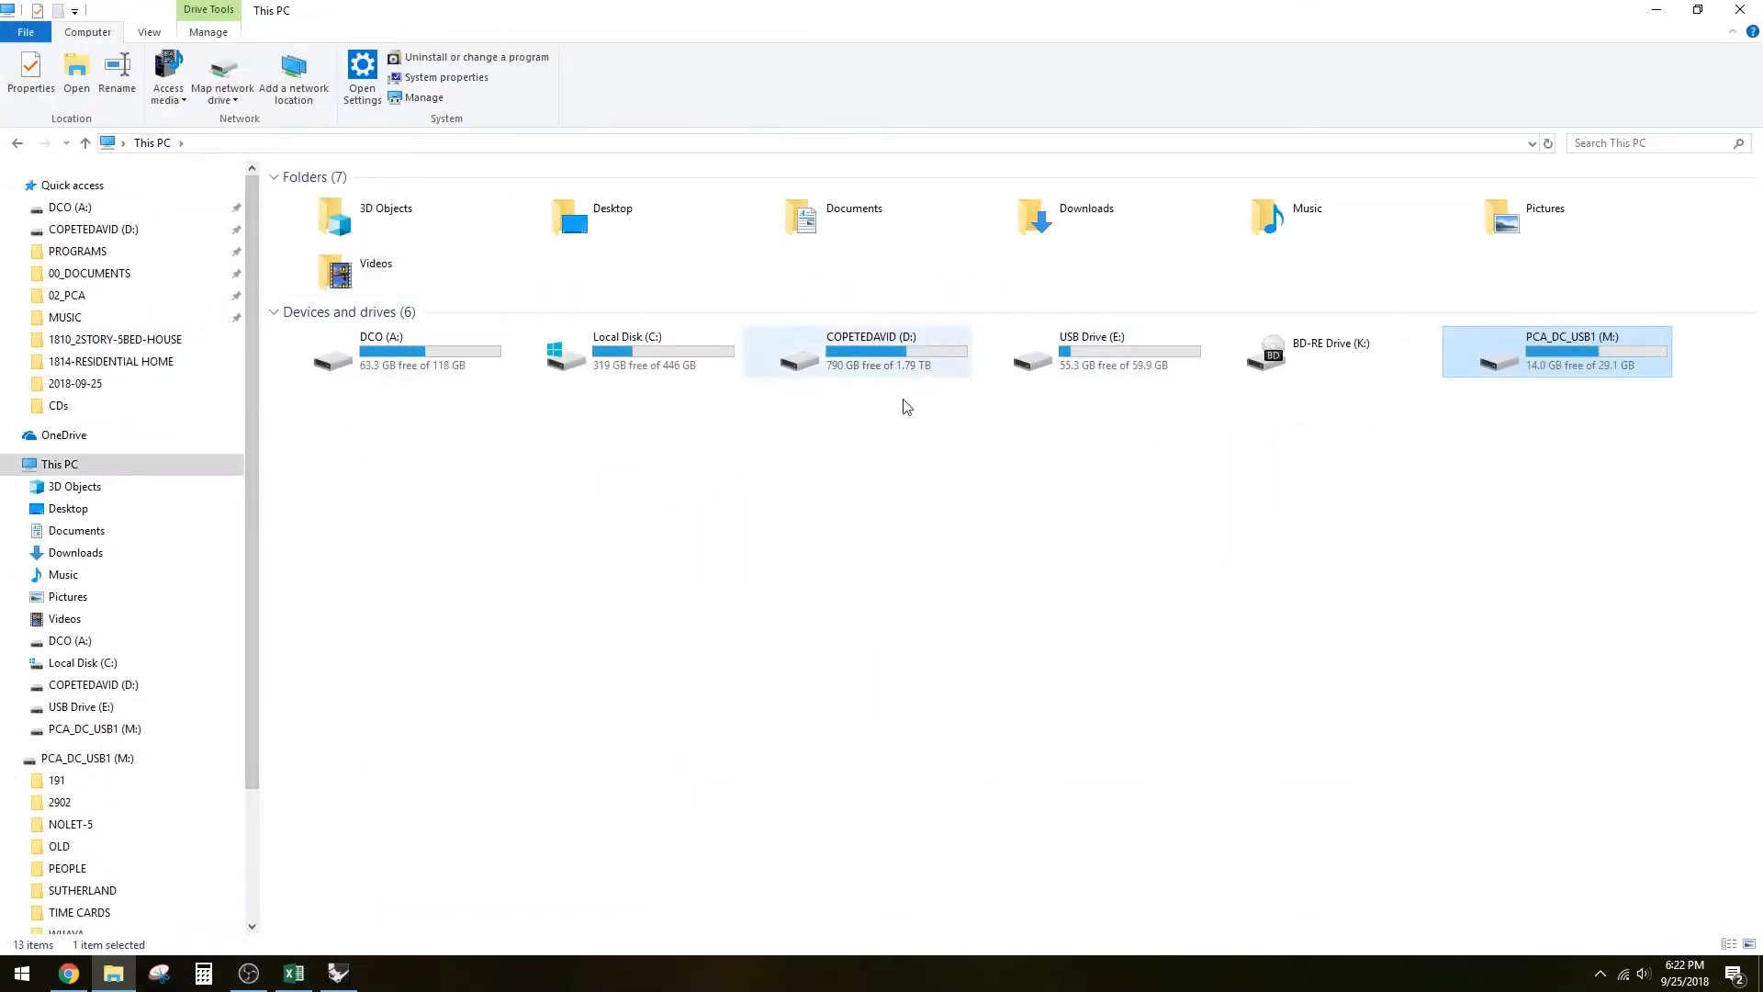
pyautogui.click(83, 640)
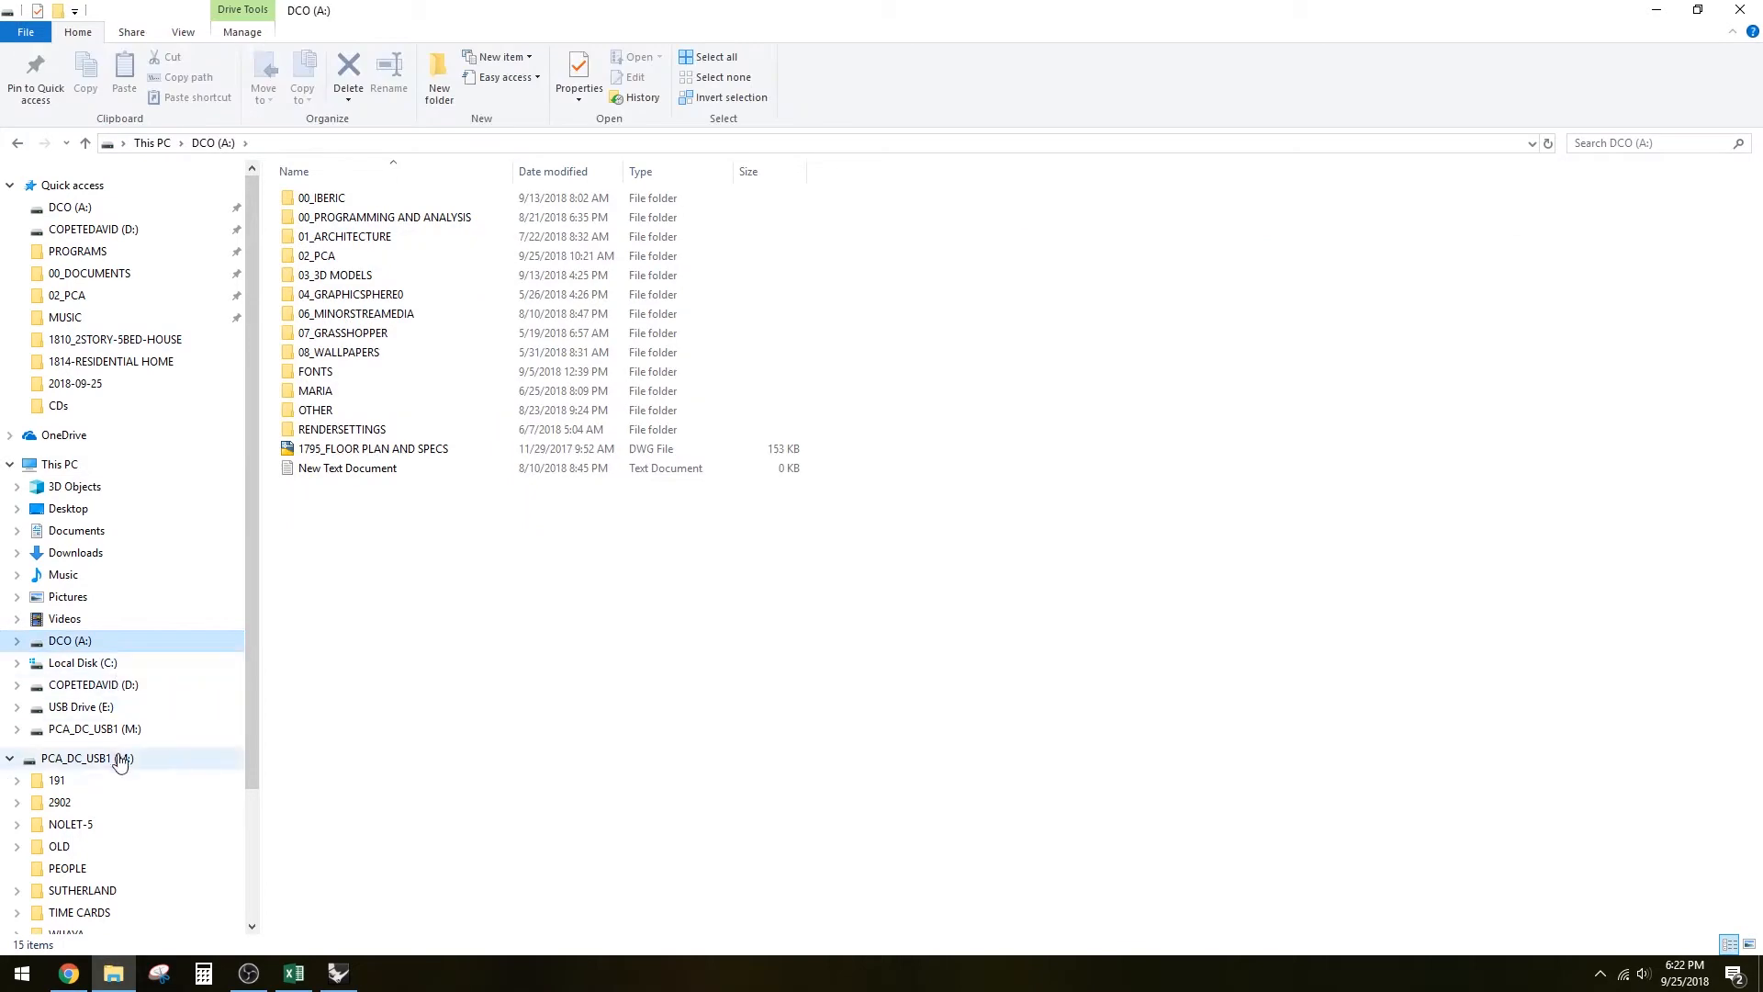
pyautogui.click(93, 684)
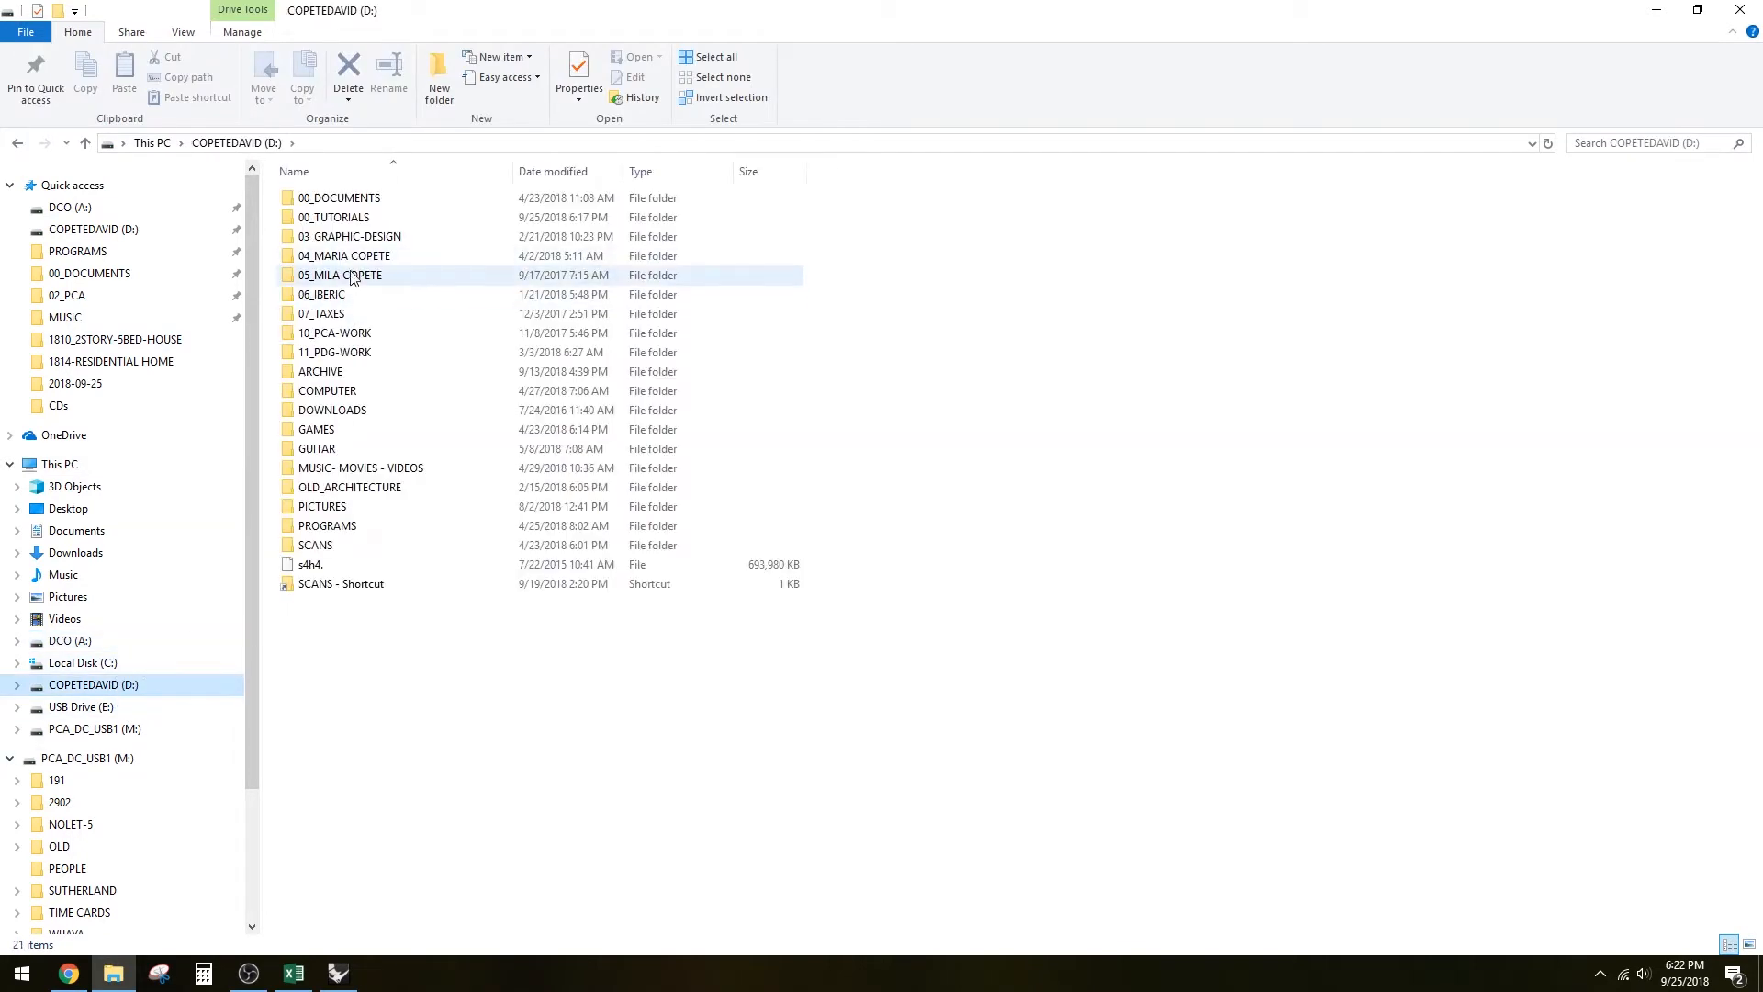
pyautogui.doubleClick(385, 222)
pyautogui.doubleClick(390, 473)
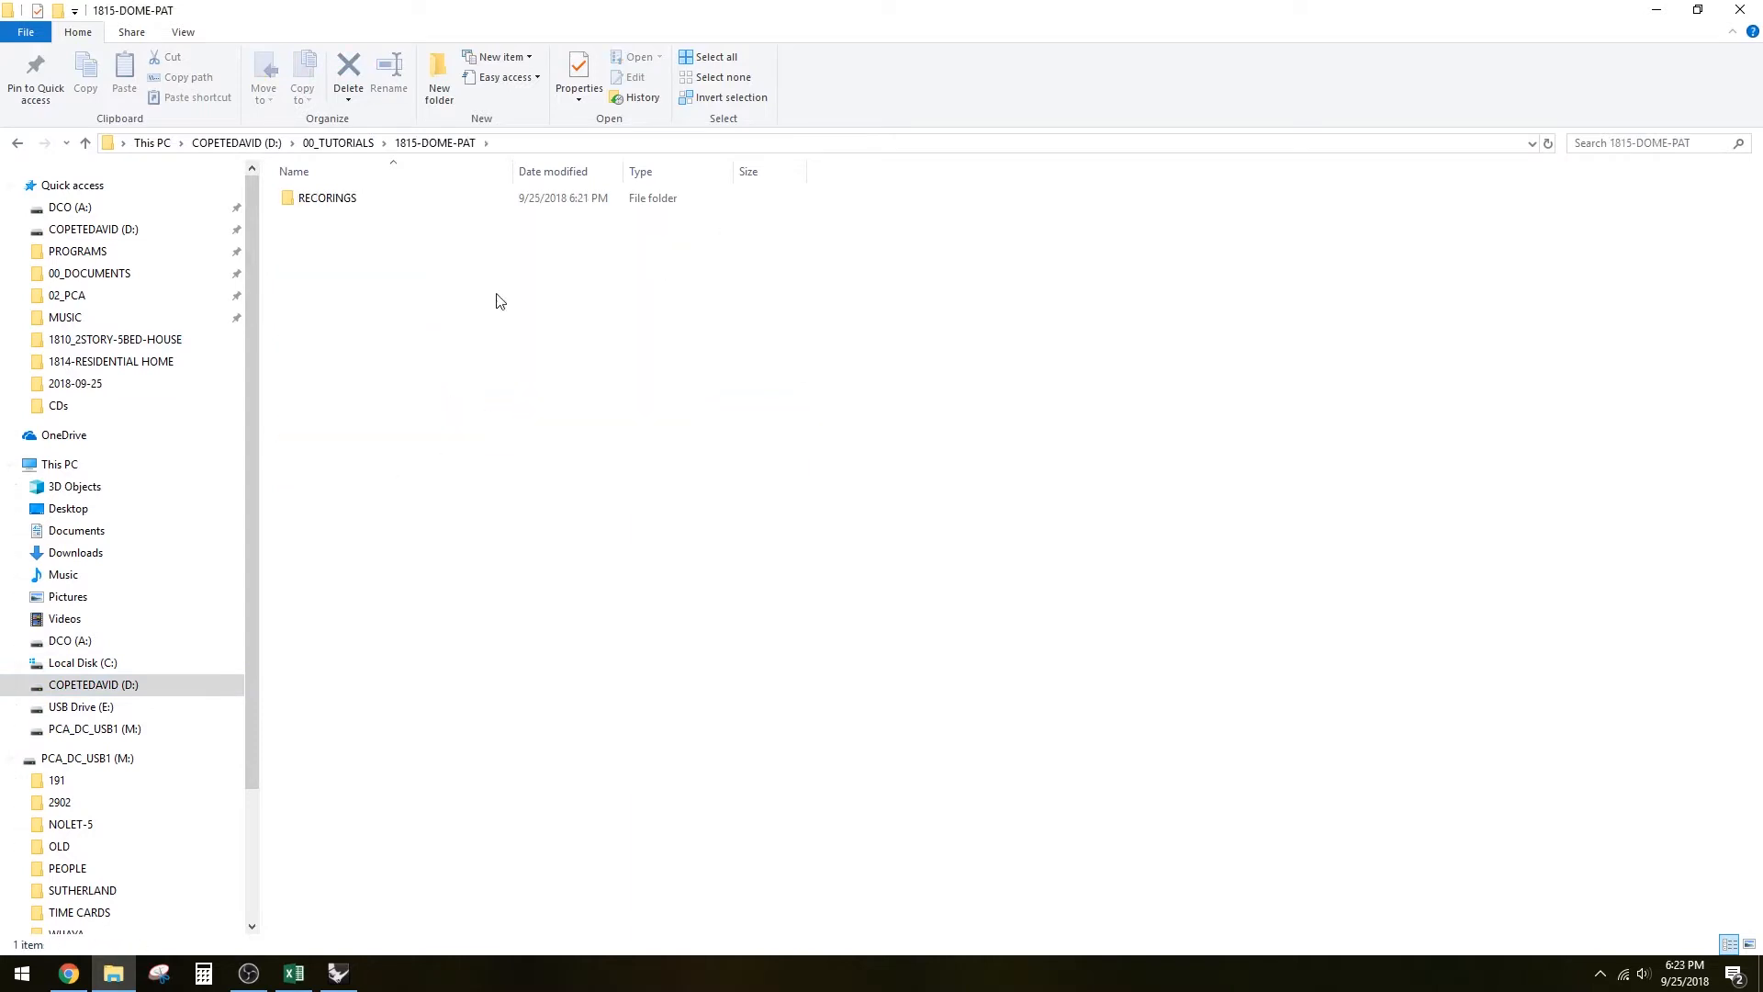
pyautogui.rightClick(362, 286)
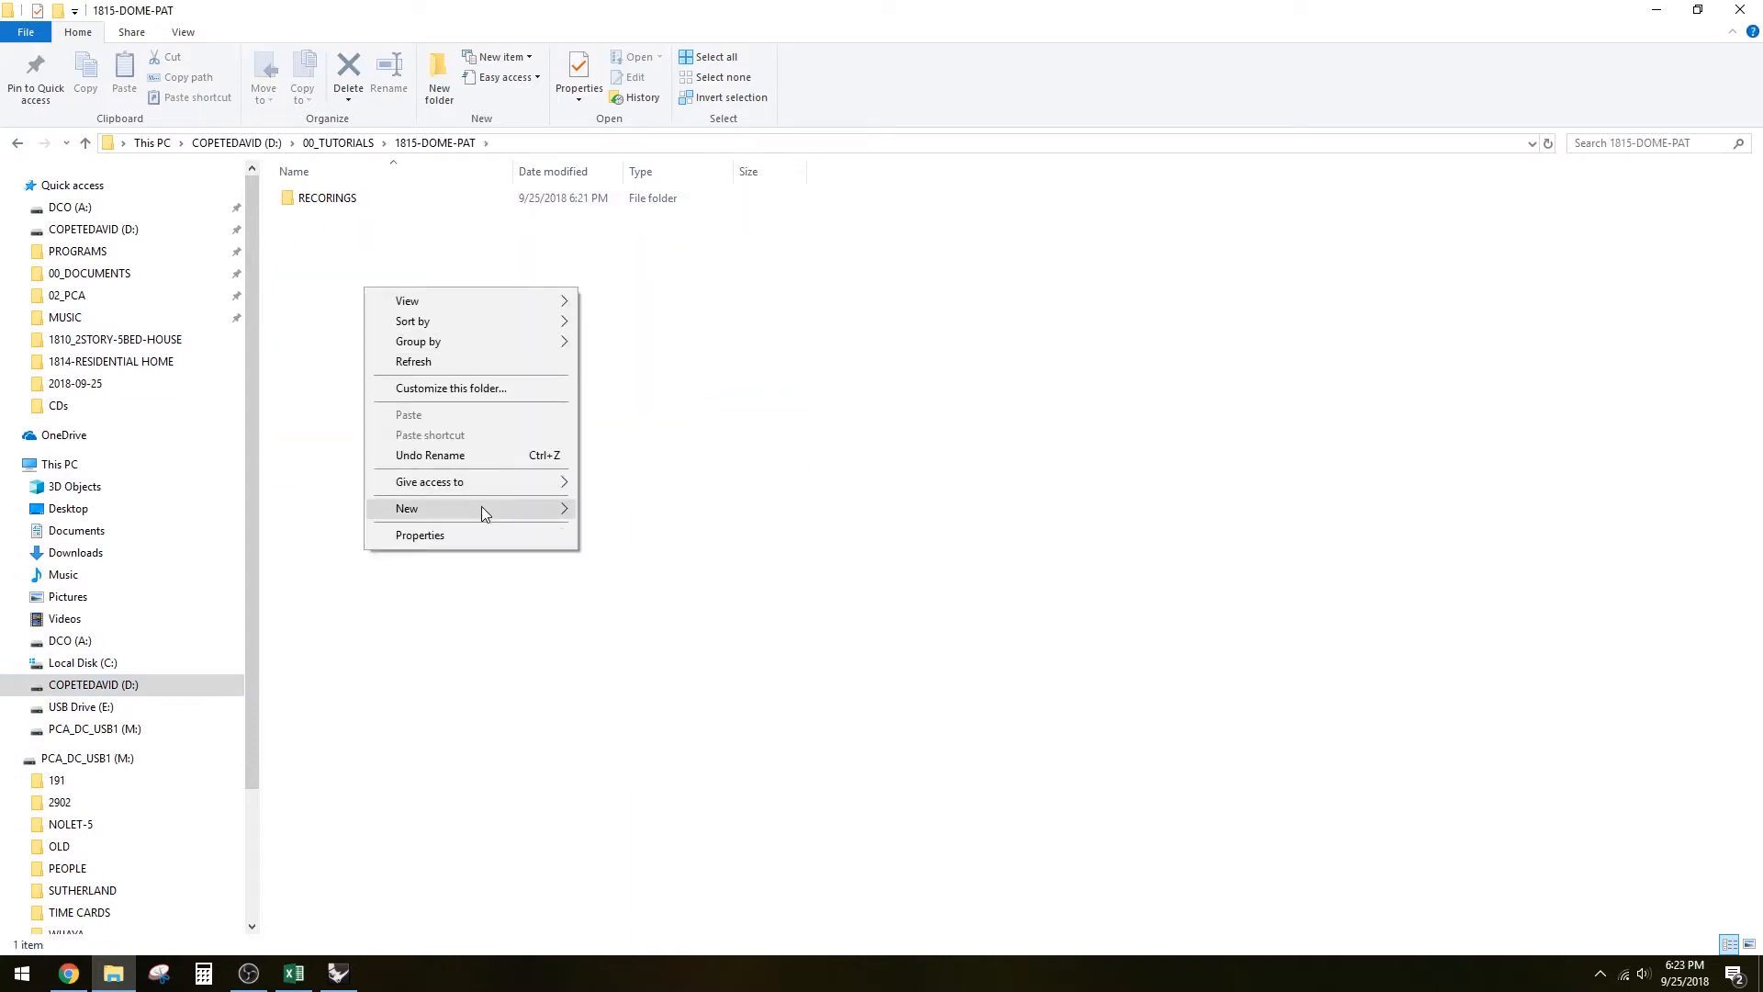
pyautogui.moveTo(407, 508)
pyautogui.click(631, 506)
pyautogui.write('PATTERNS')
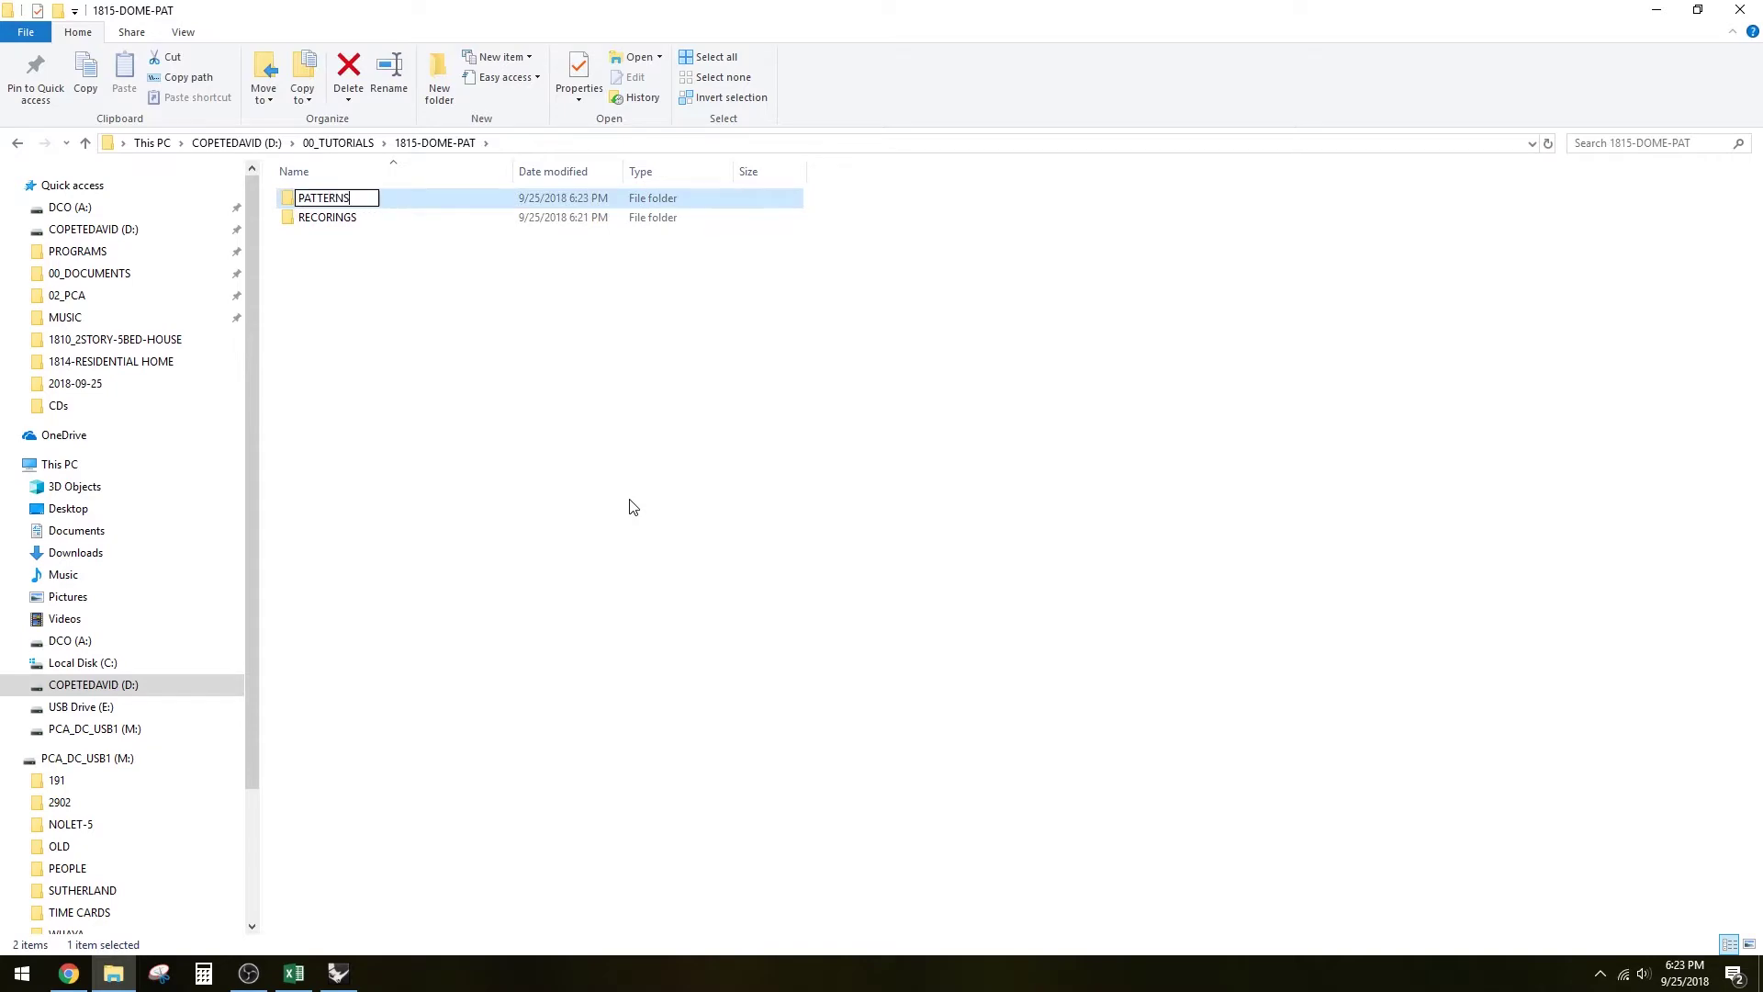
pyautogui.press('Return')
pyautogui.press('Return')
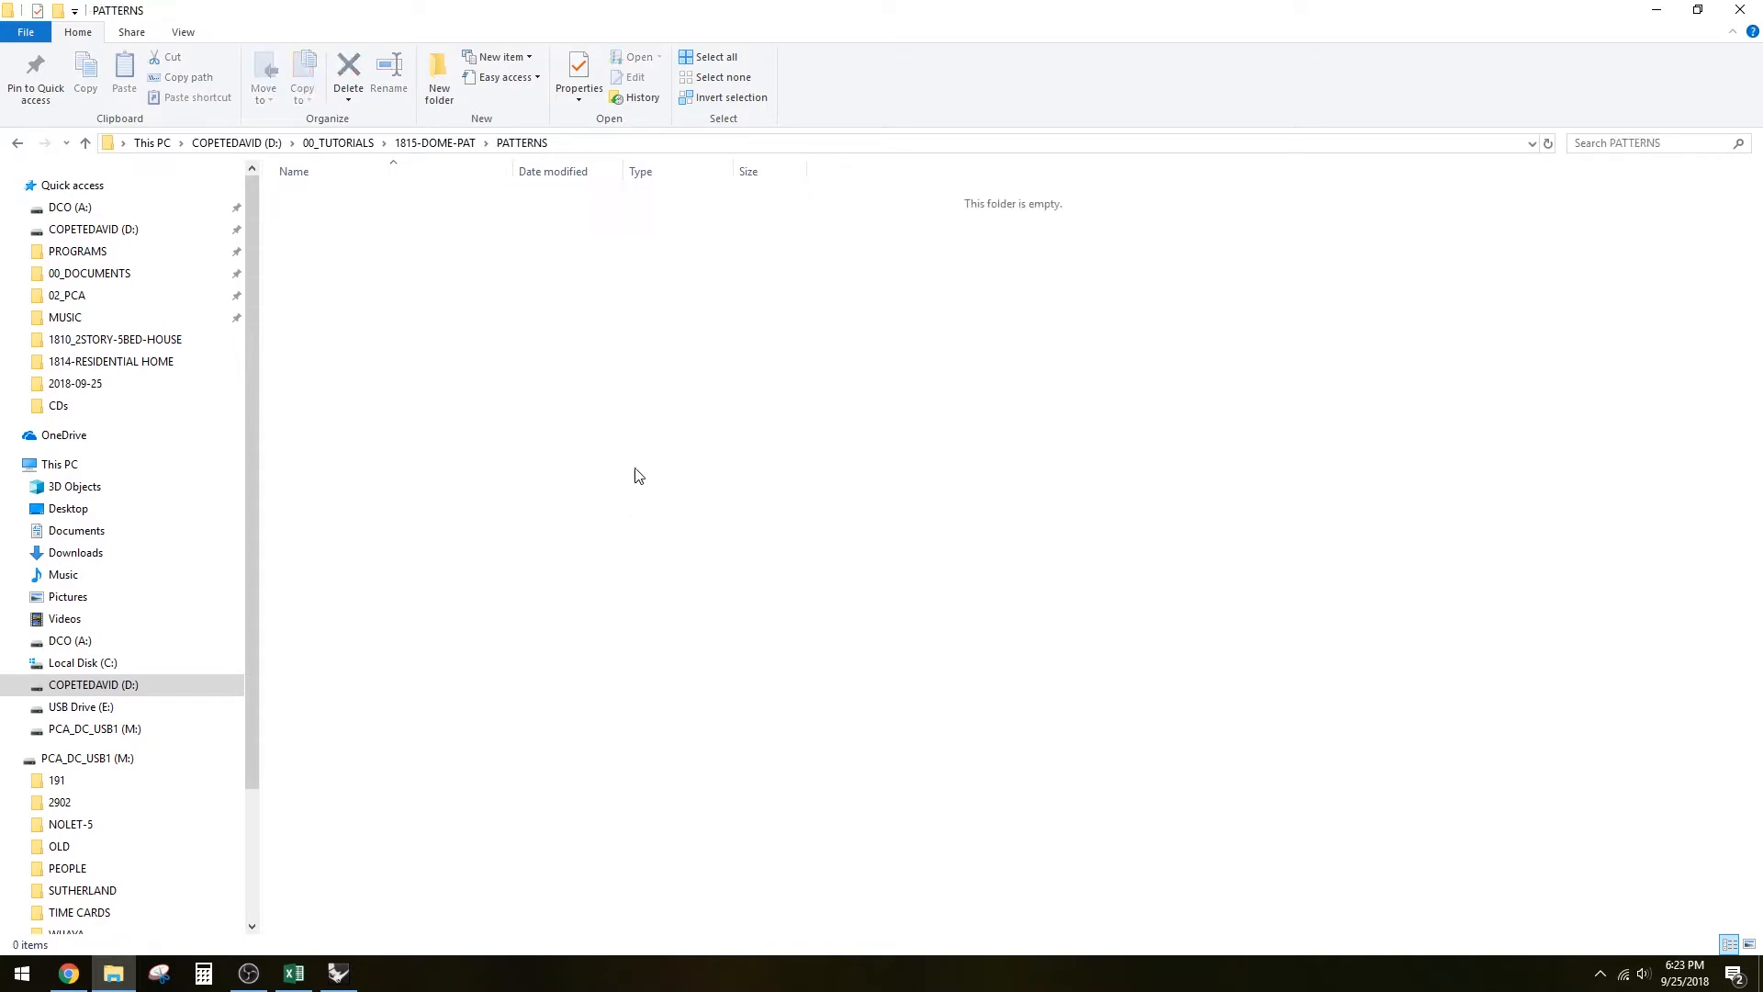
# Move the downloaded gothic_tracery_window_1 DWG from the browser into the PATTERNS folder and select it
pyautogui.click(73, 975)
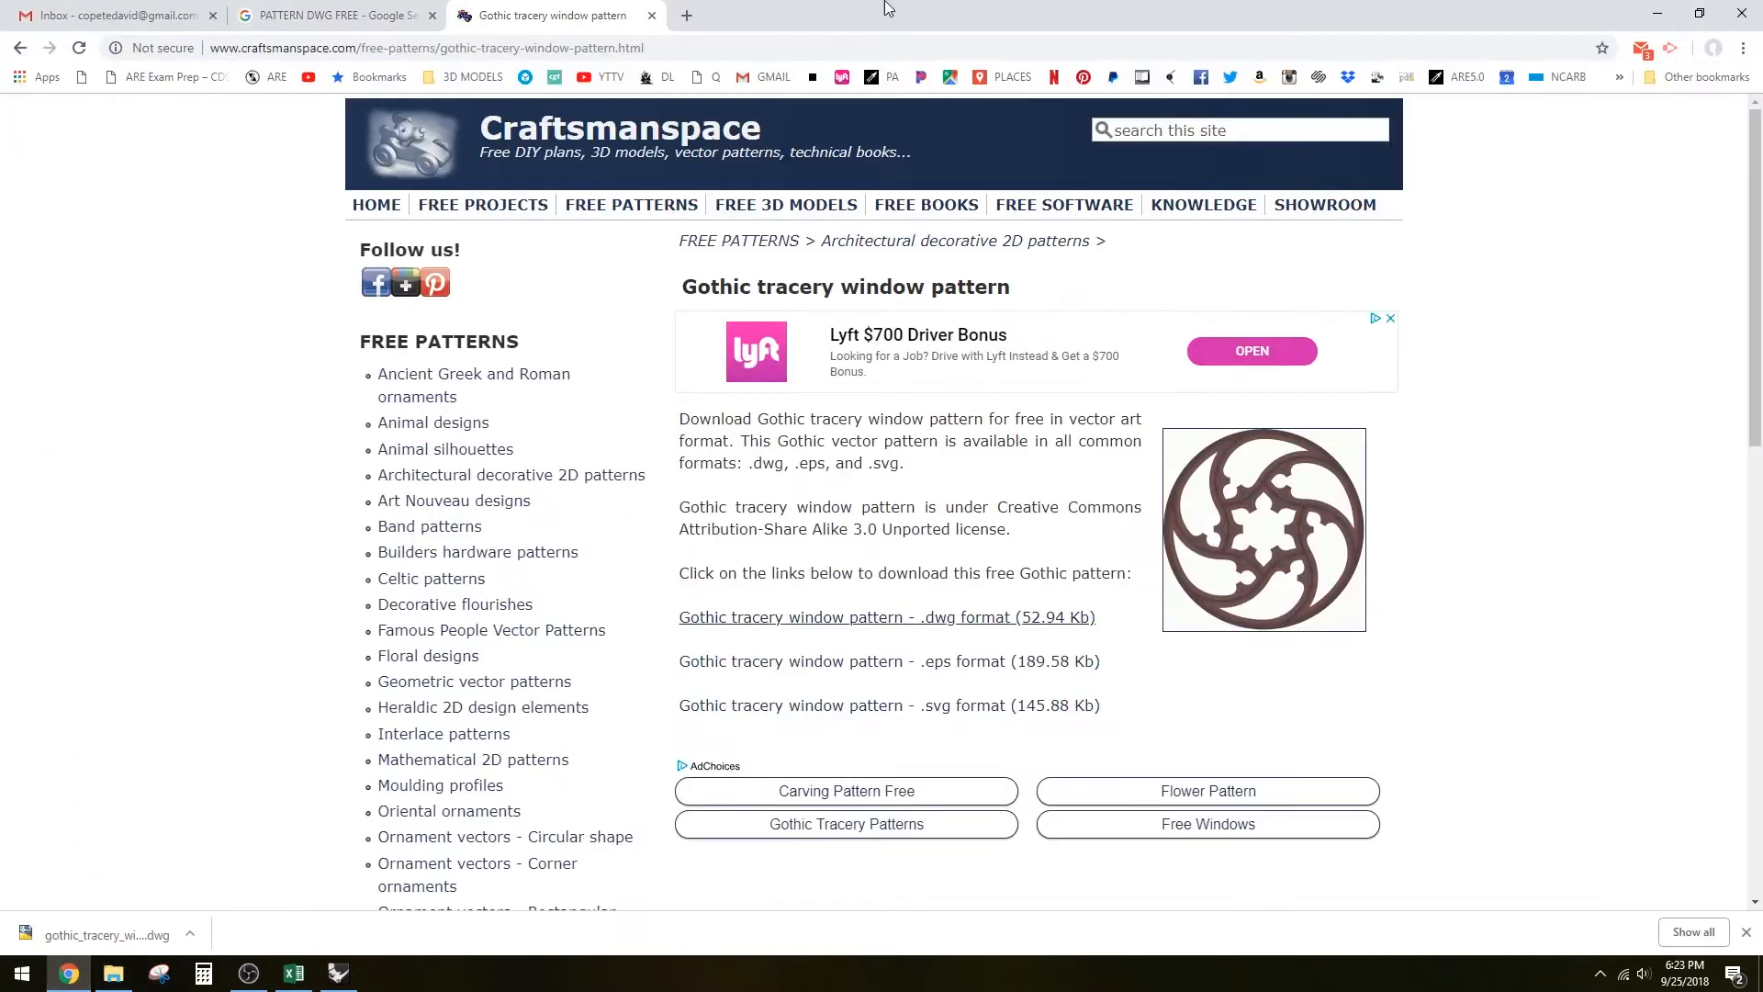
pyautogui.moveTo(890, 17); pyautogui.dragTo(1415, 70)
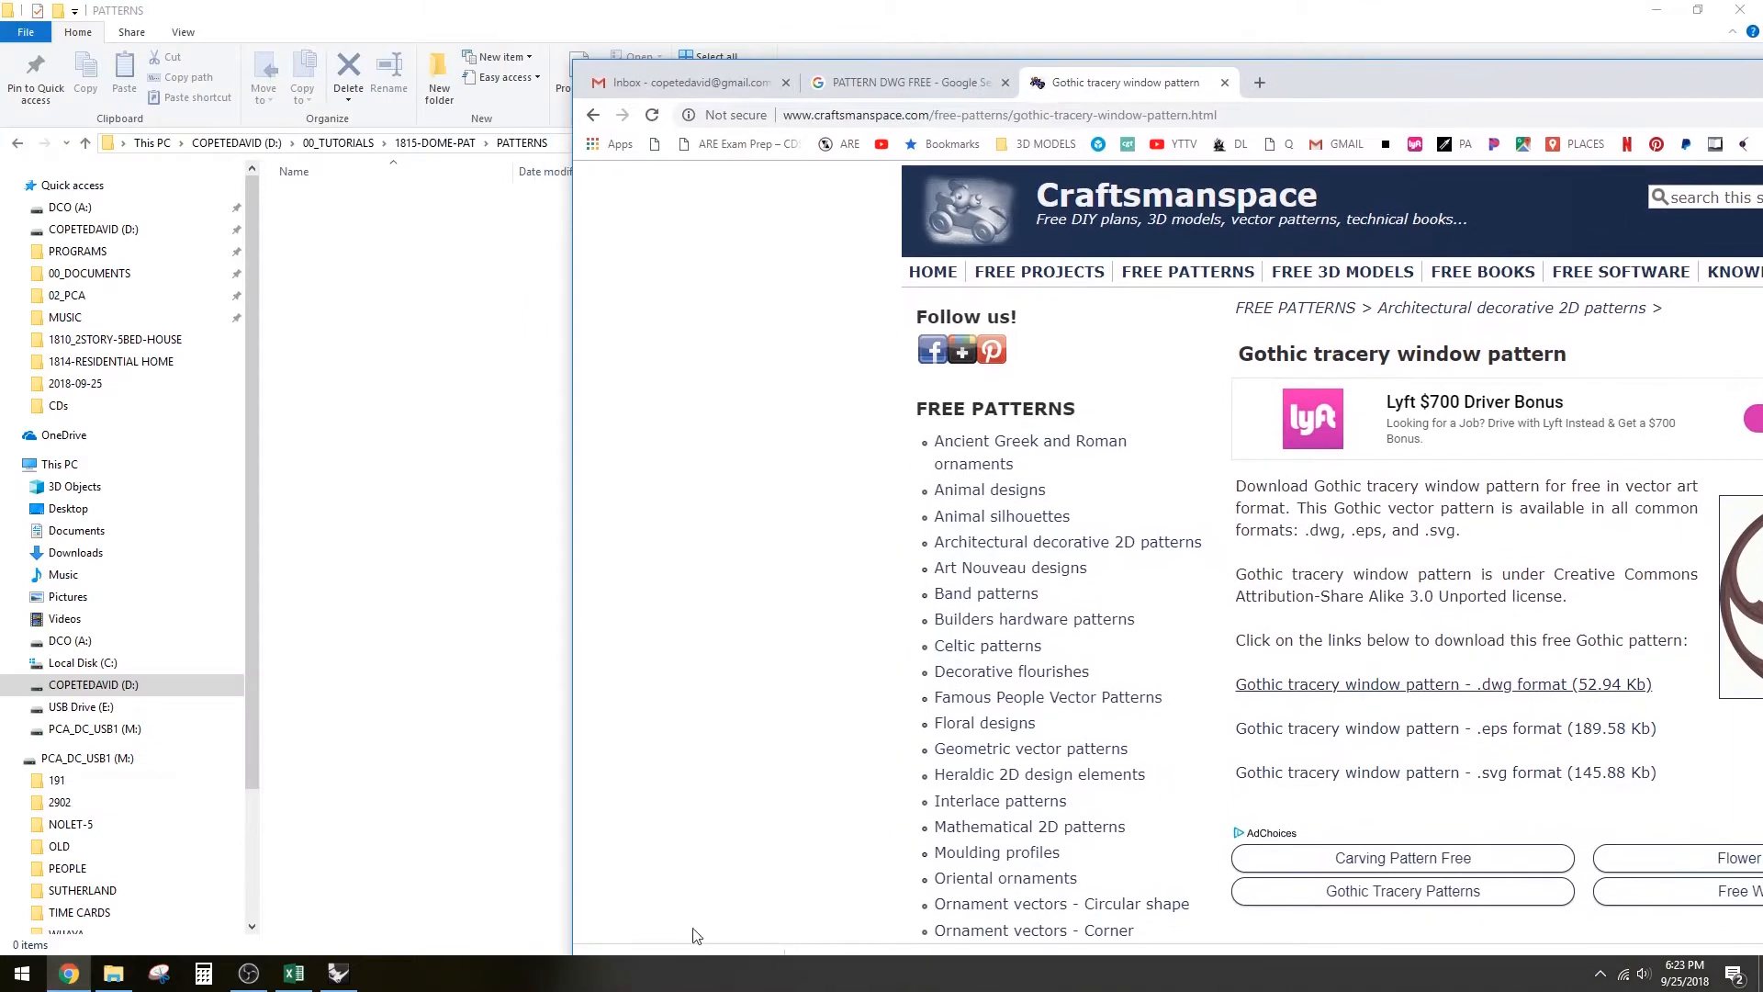
pyautogui.moveTo(619, 951); pyautogui.dragTo(455, 442)
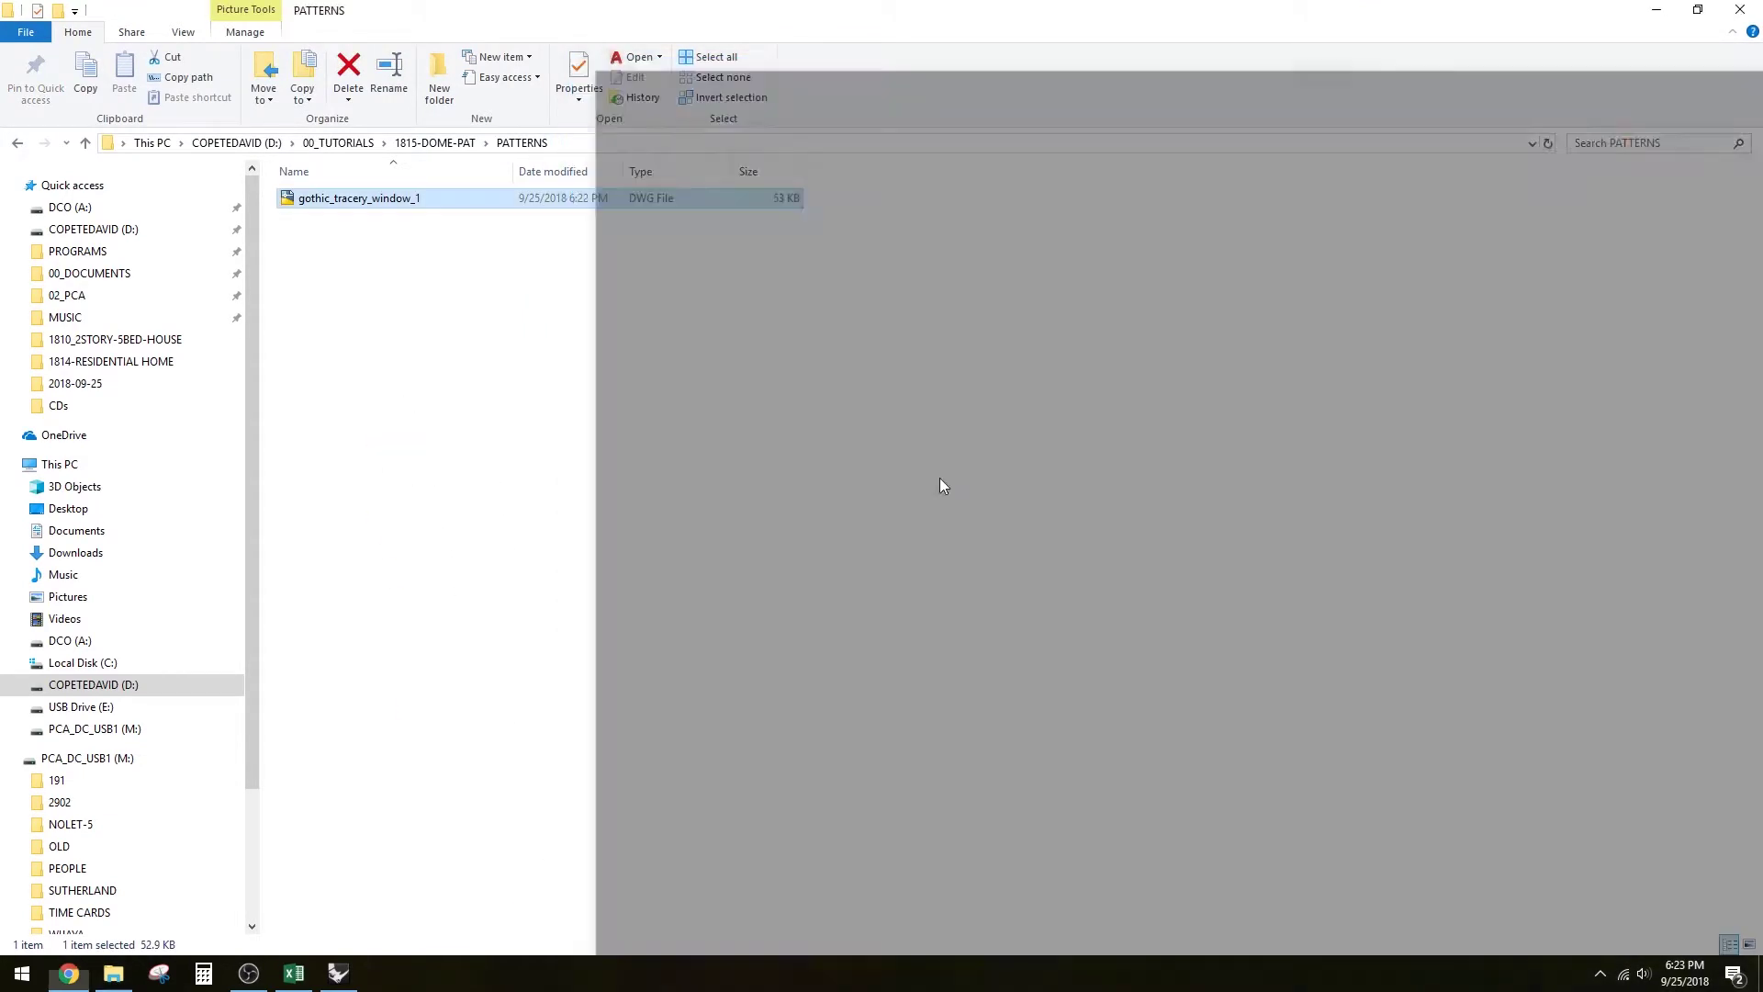
pyautogui.click(734, 389)
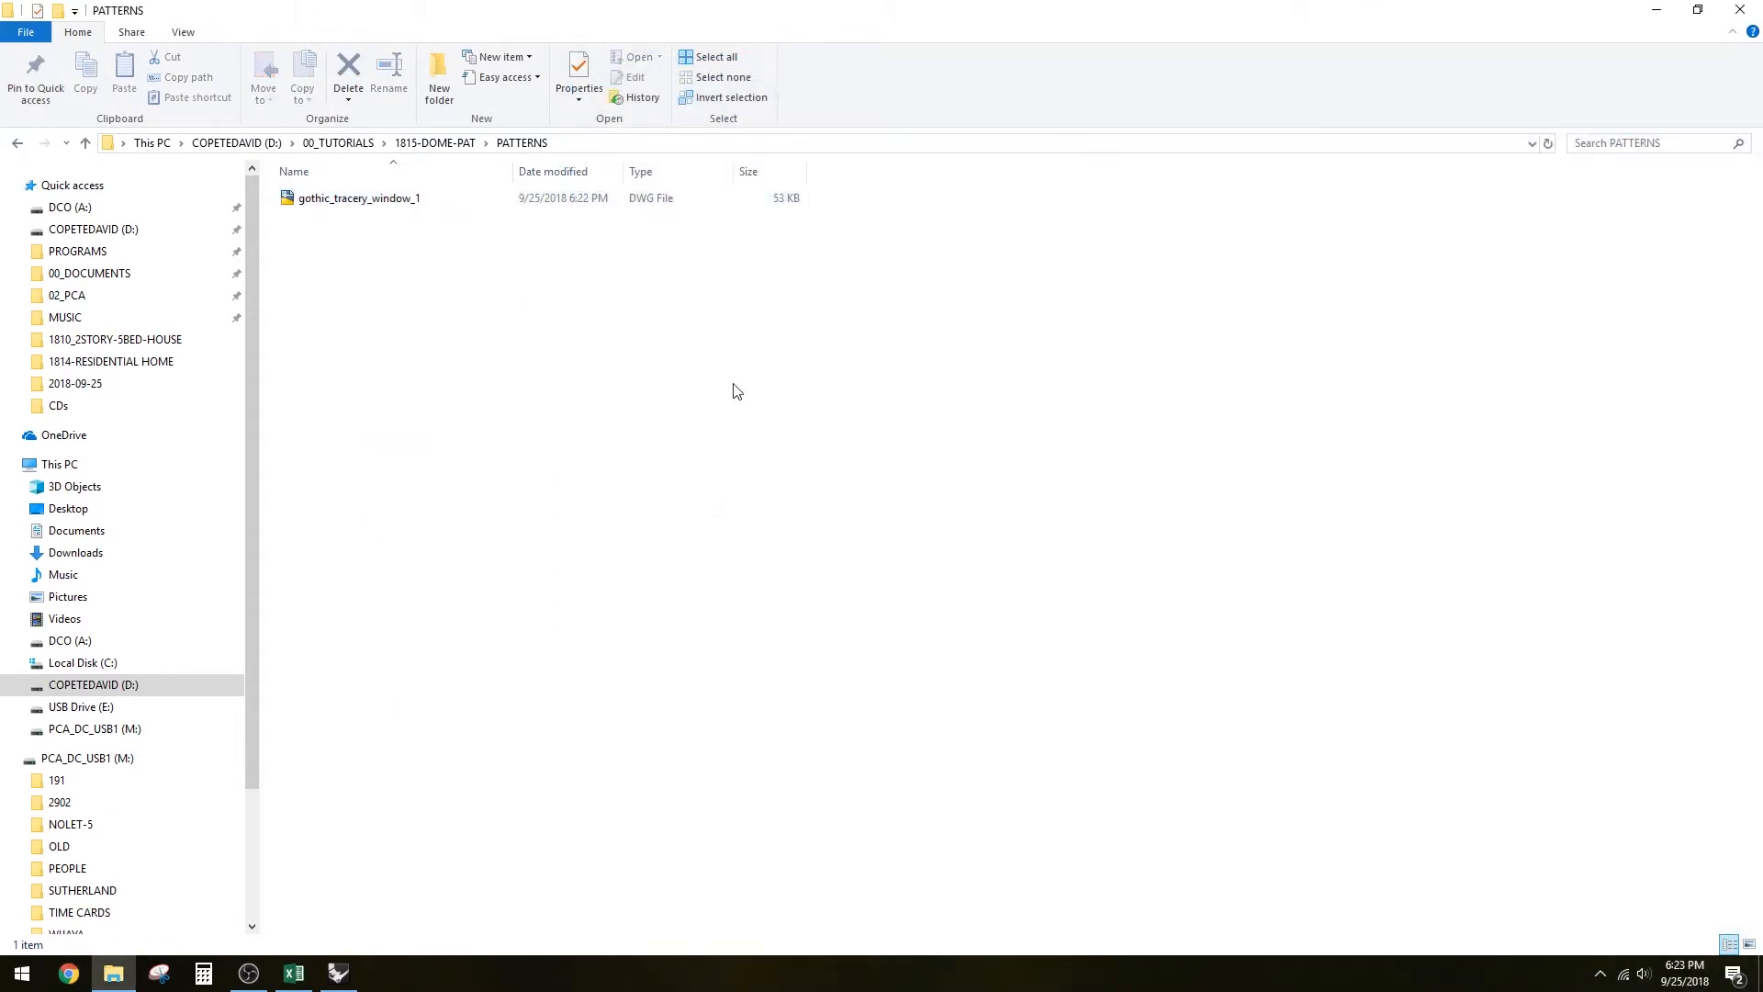
pyautogui.click(345, 203)
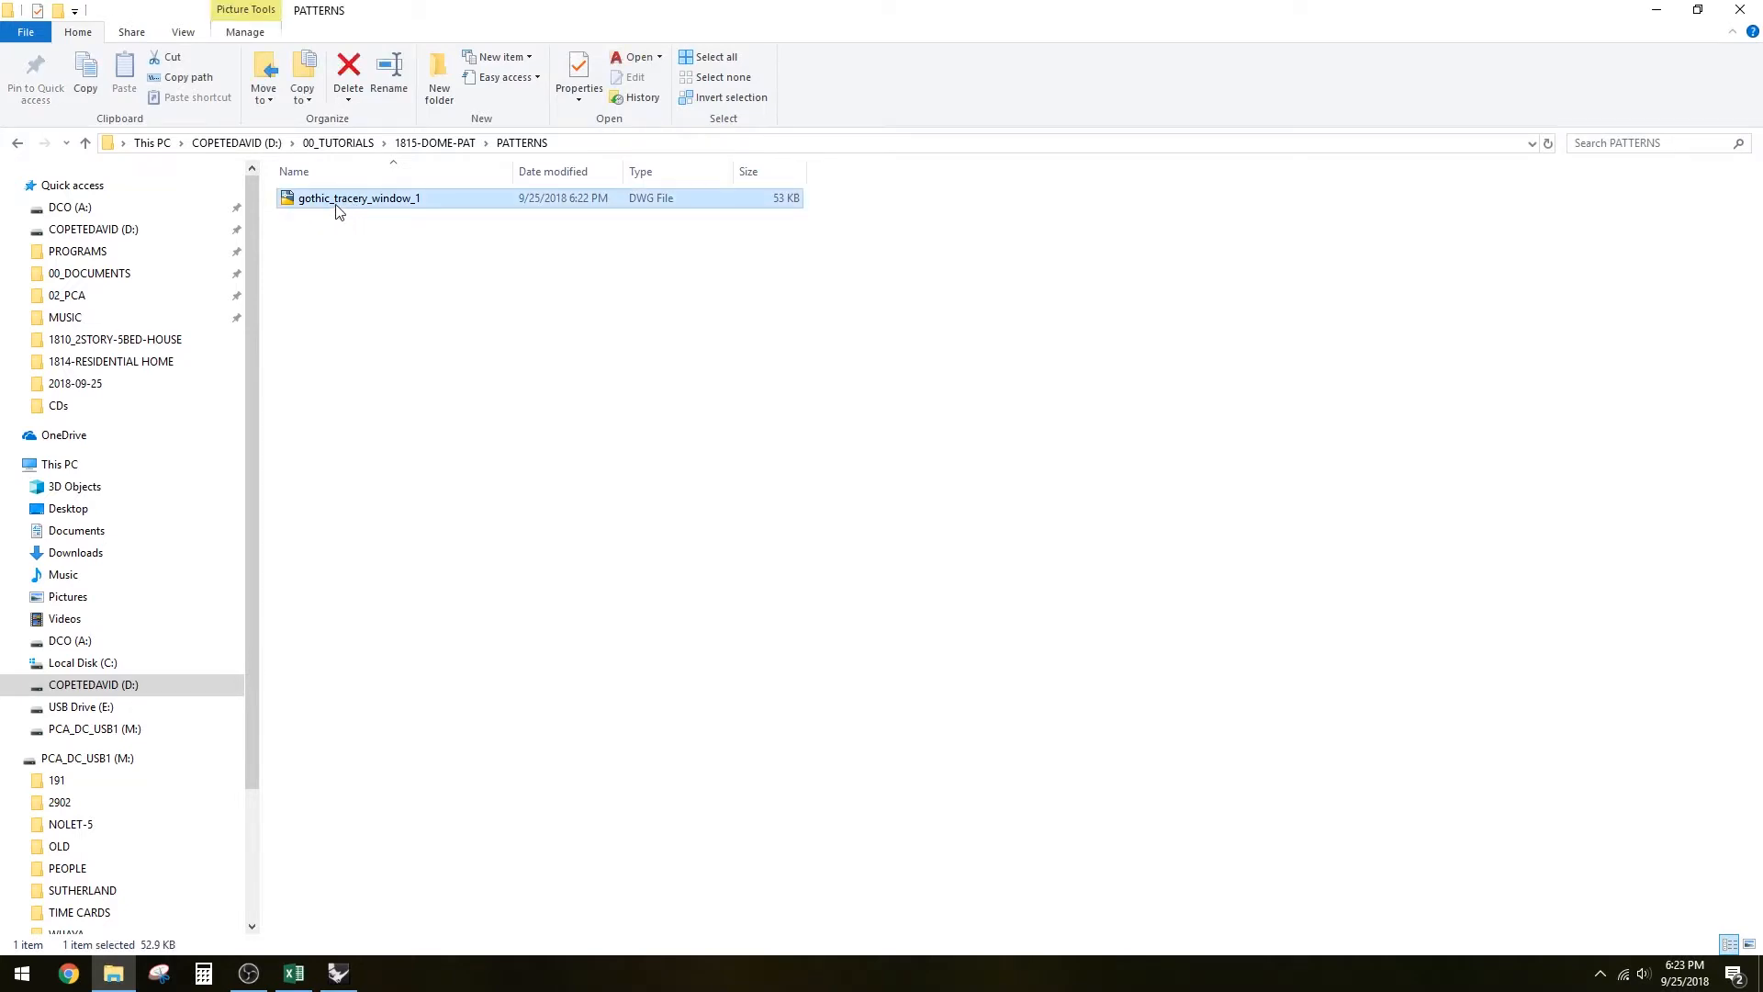
pyautogui.doubleClick(337, 203)
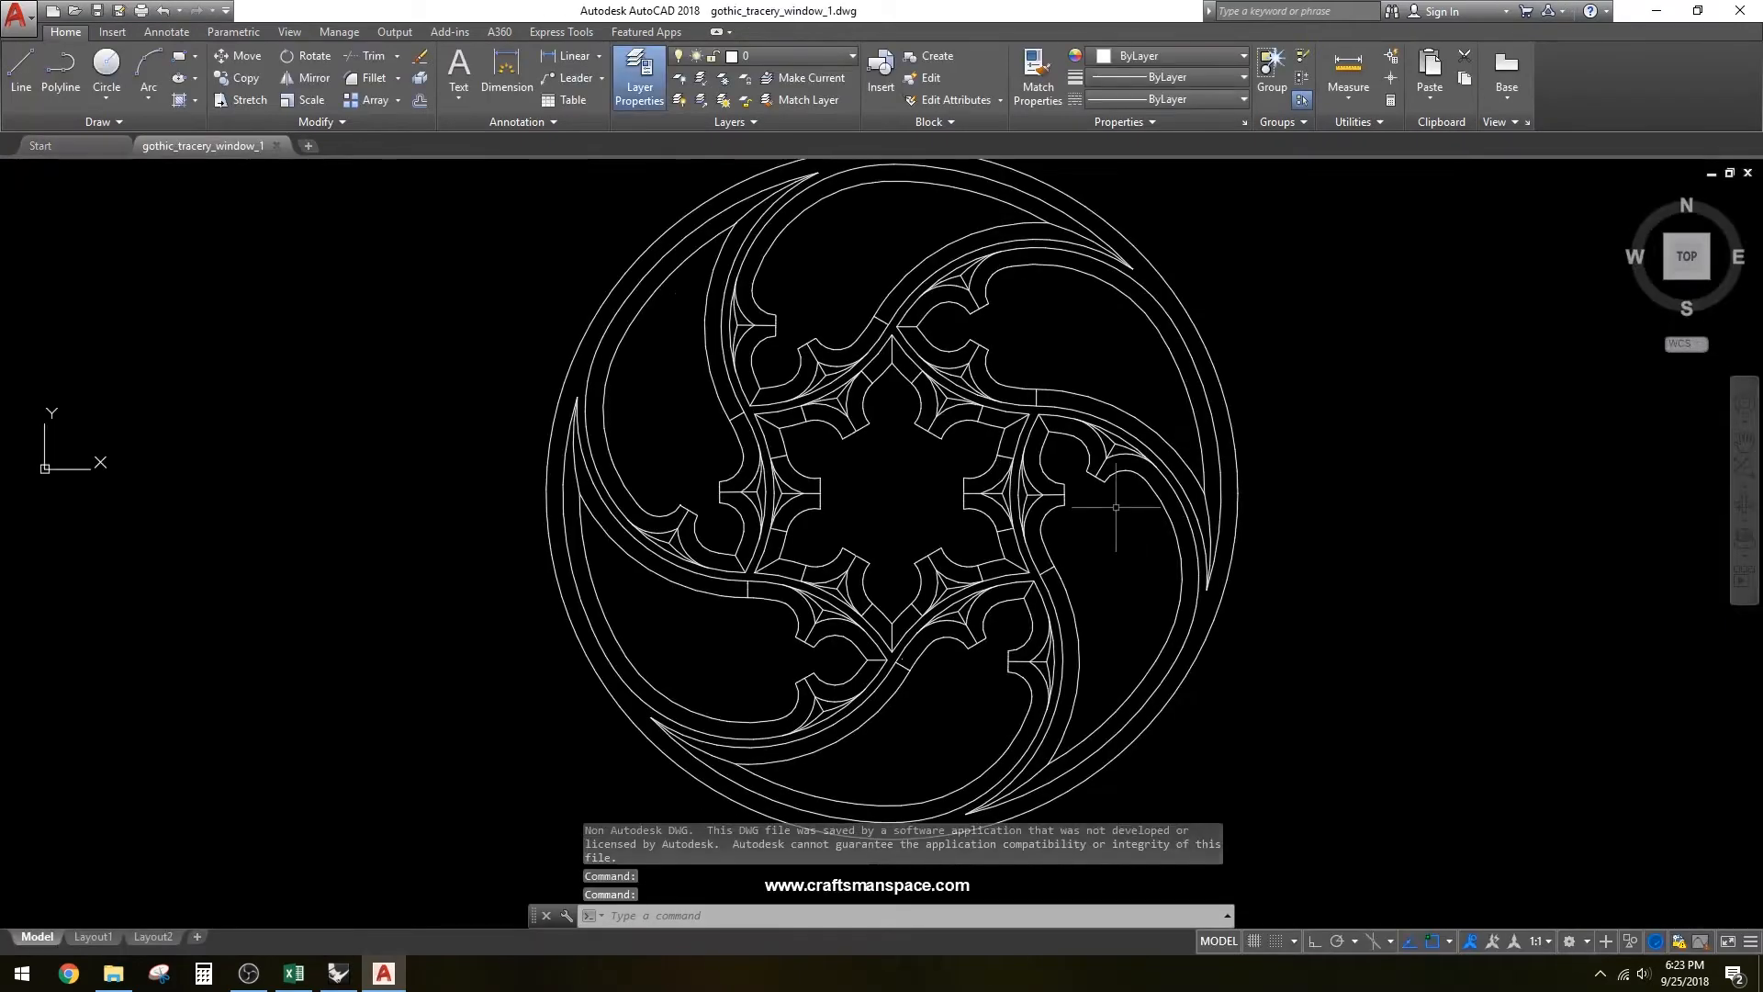
pyautogui.scroll(-2, 989, 443)
pyautogui.scroll(1, 989, 444)
pyautogui.click(989, 445)
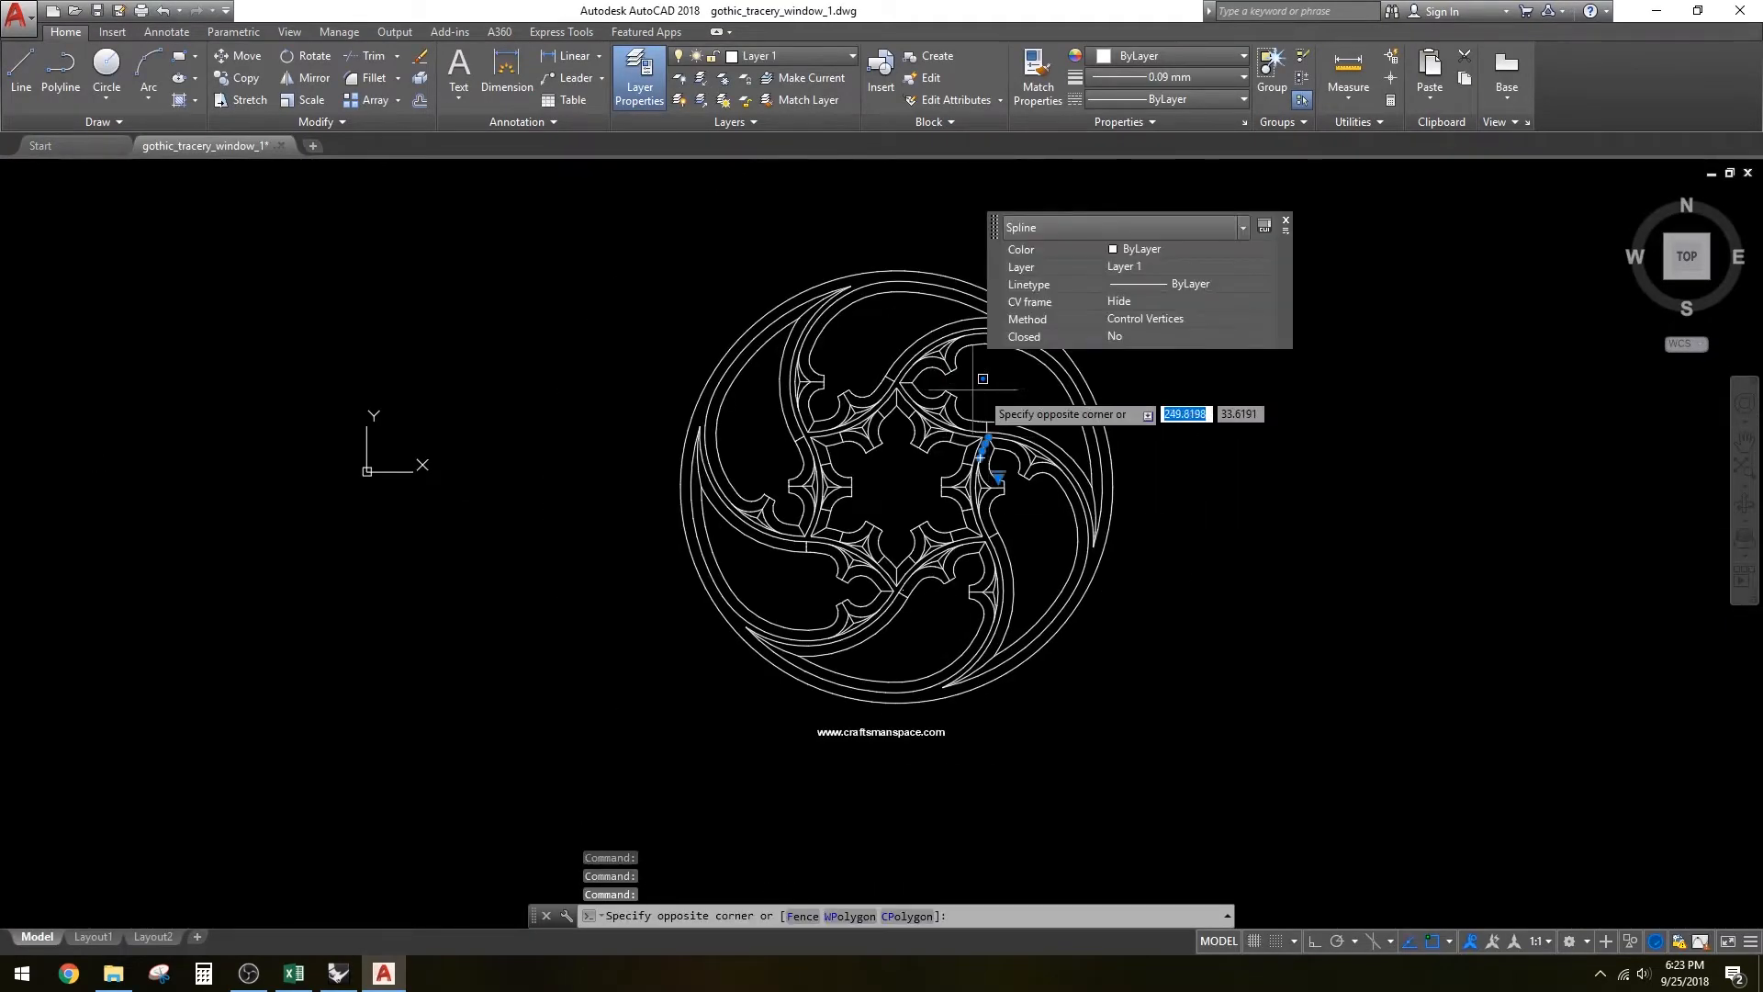
pyautogui.press('Escape')
pyautogui.scroll(5, 990, 444)
pyautogui.press('Escape')
pyautogui.scroll(-5, 932, 345)
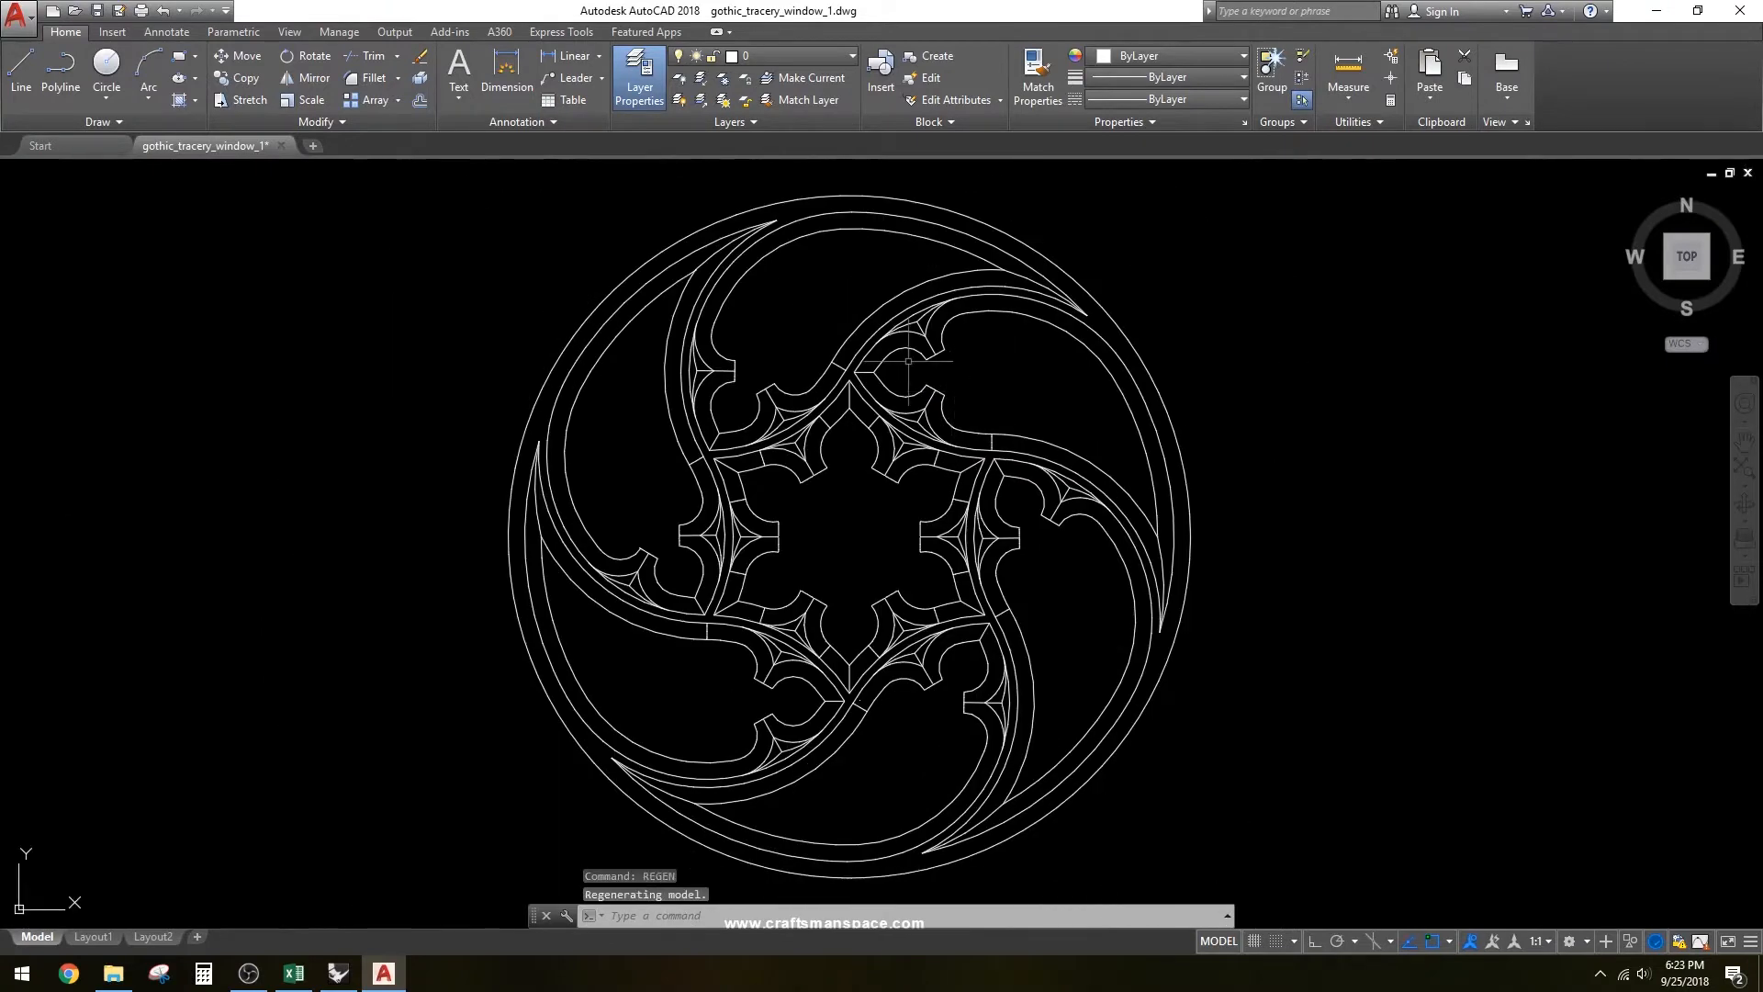
pyautogui.scroll(5, 953, 402)
pyautogui.click(282, 146)
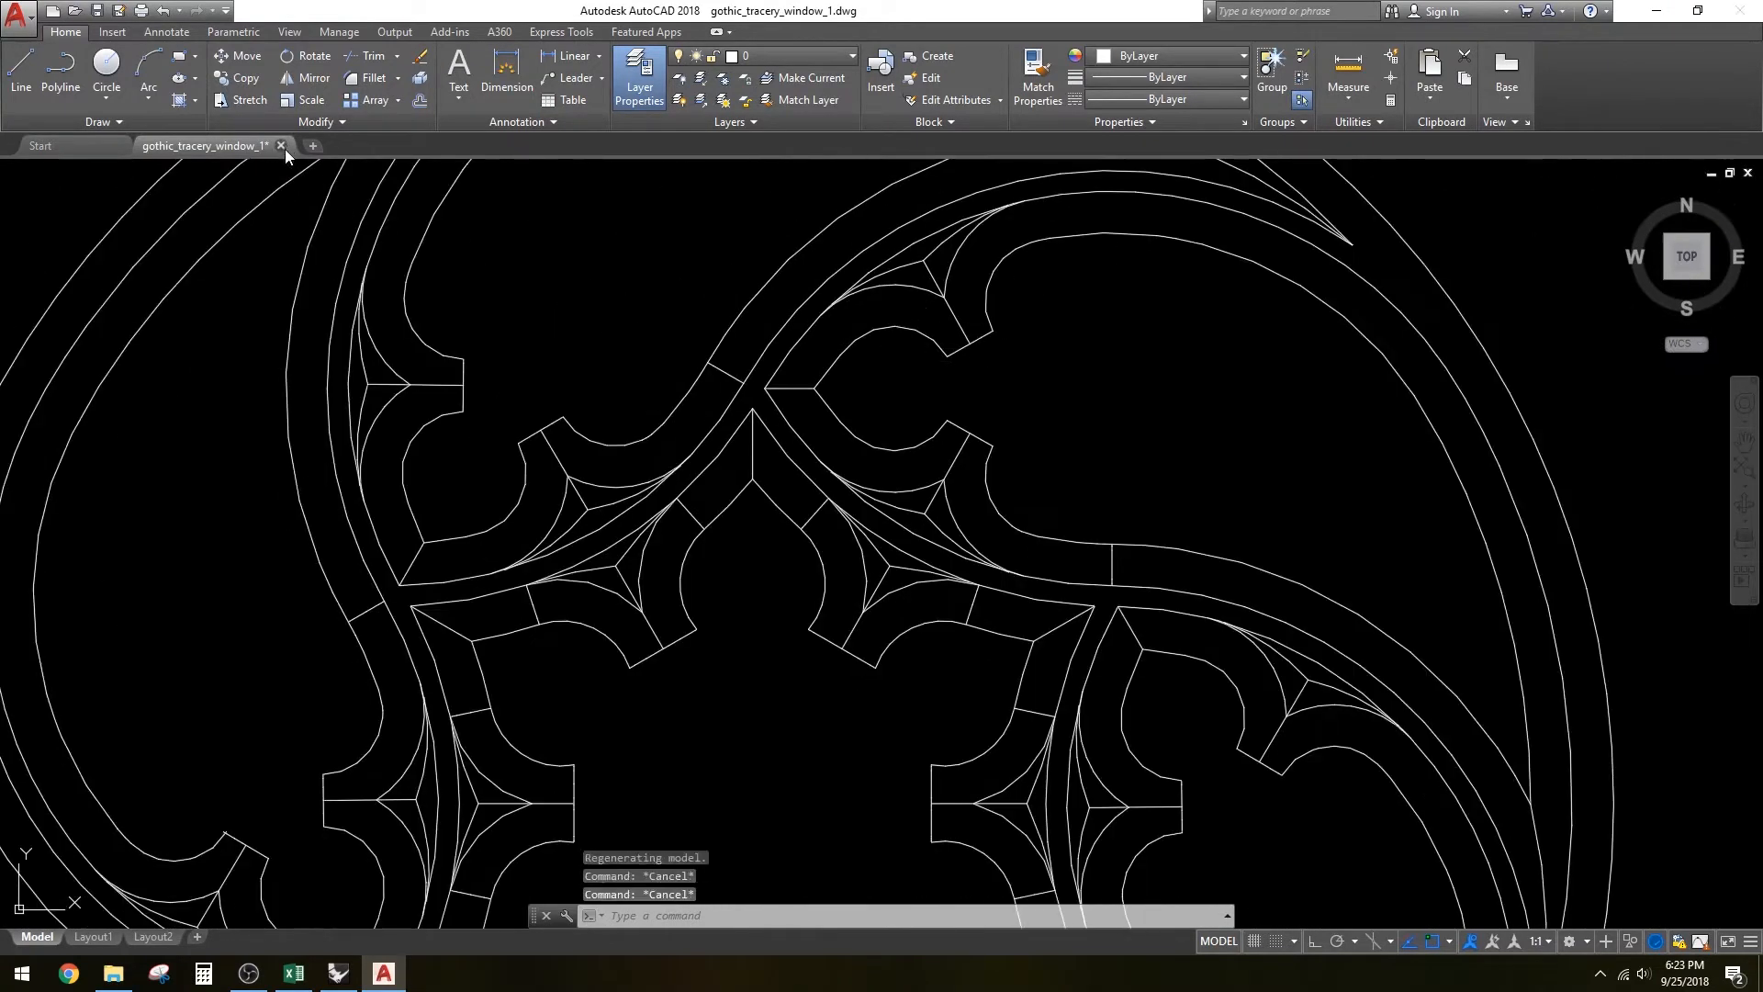
pyautogui.click(942, 526)
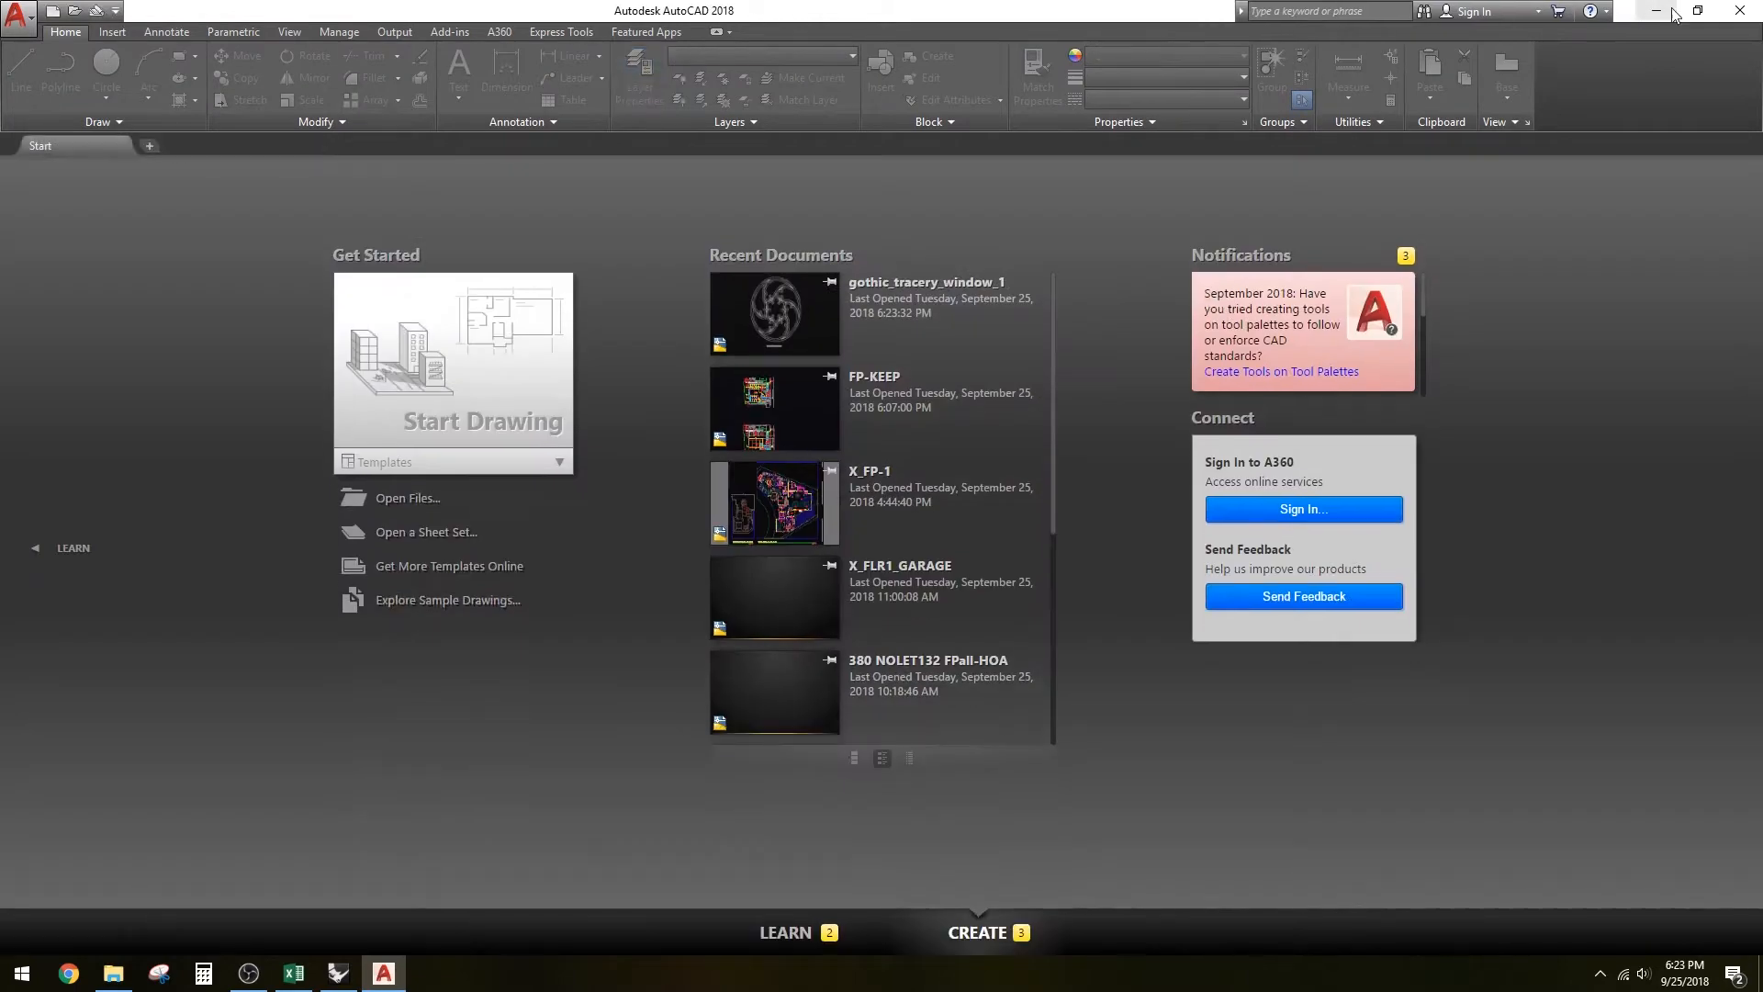
pyautogui.click(1656, 11)
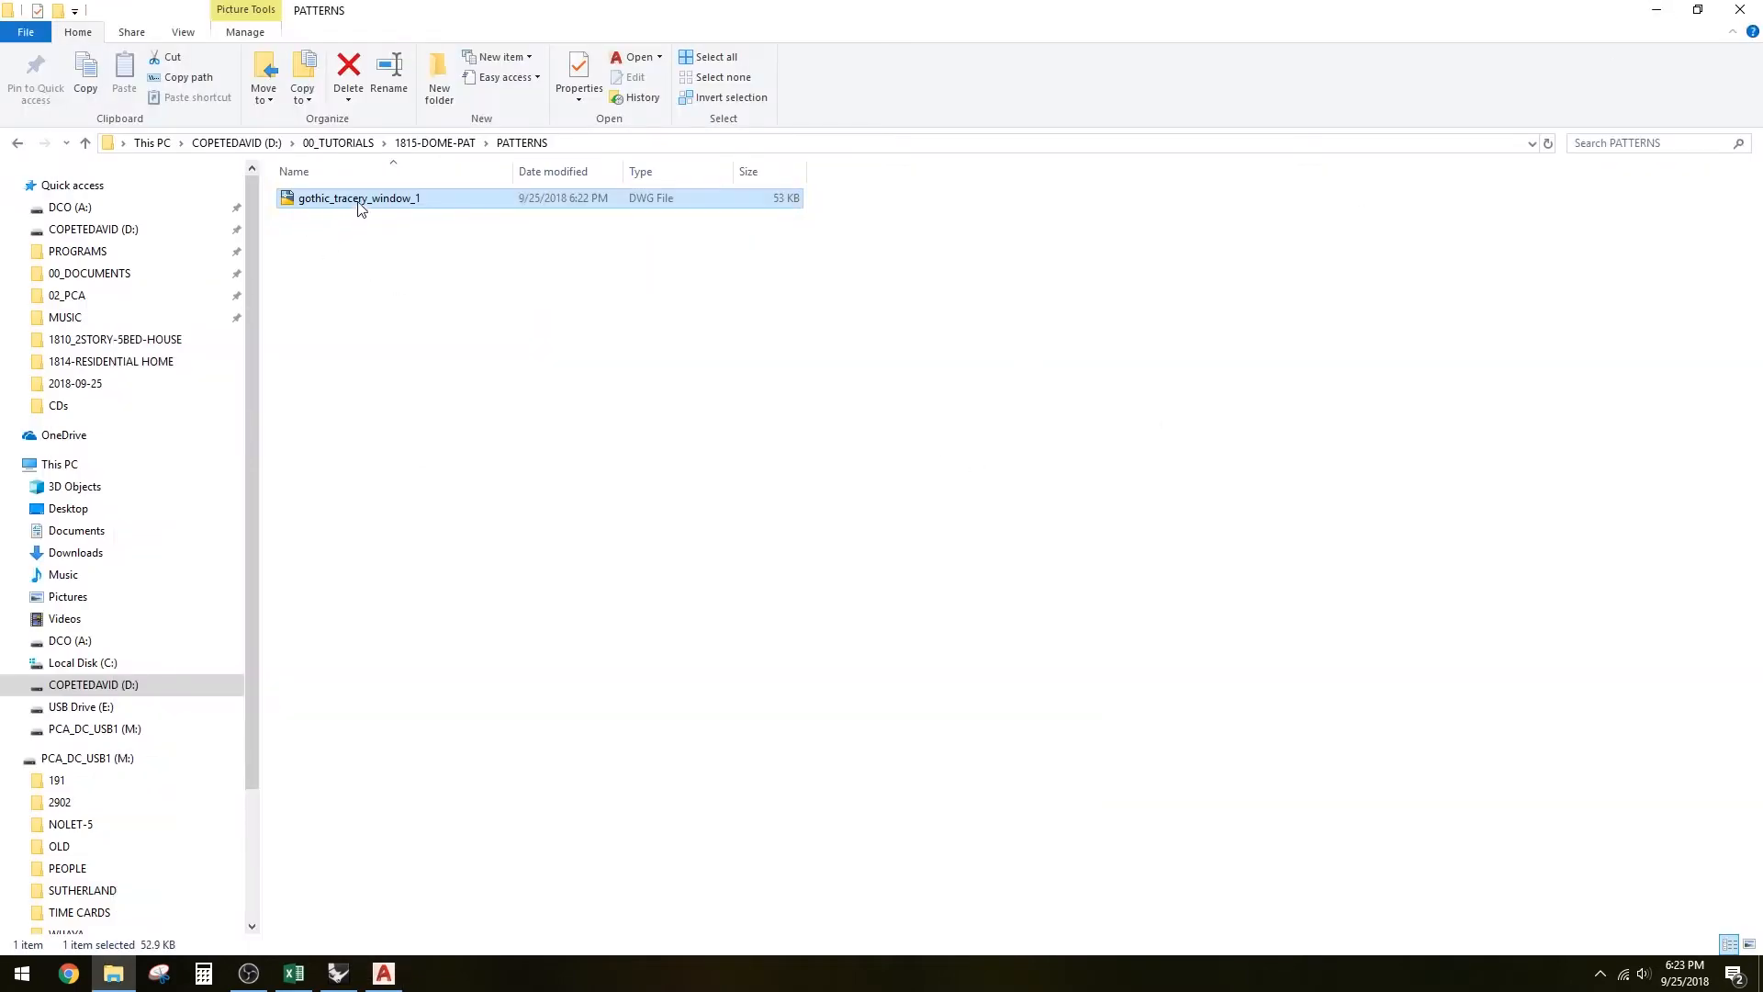
# Drag the tracery DWG into Rhino and insert it as a block instance with default options
pyautogui.moveTo(361, 201)
pyautogui.mouseDown()
pyautogui.moveTo(340, 976)
pyautogui.moveTo(618, 420)
pyautogui.mouseUp()
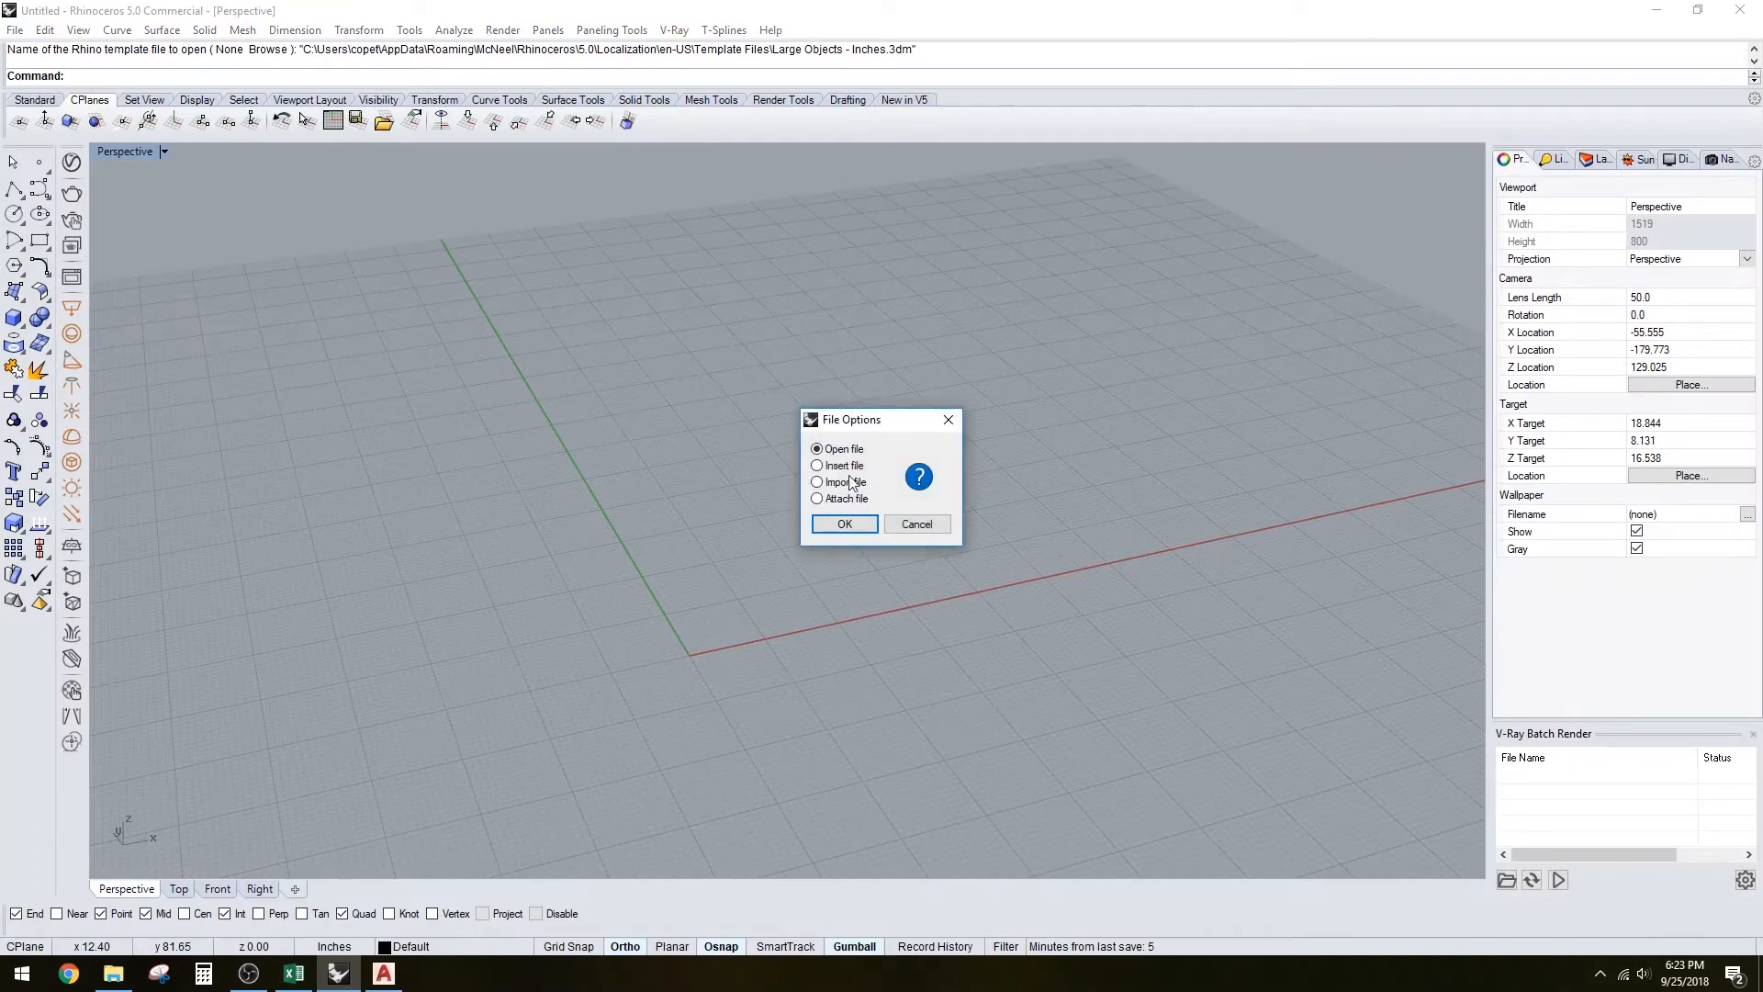
pyautogui.click(841, 525)
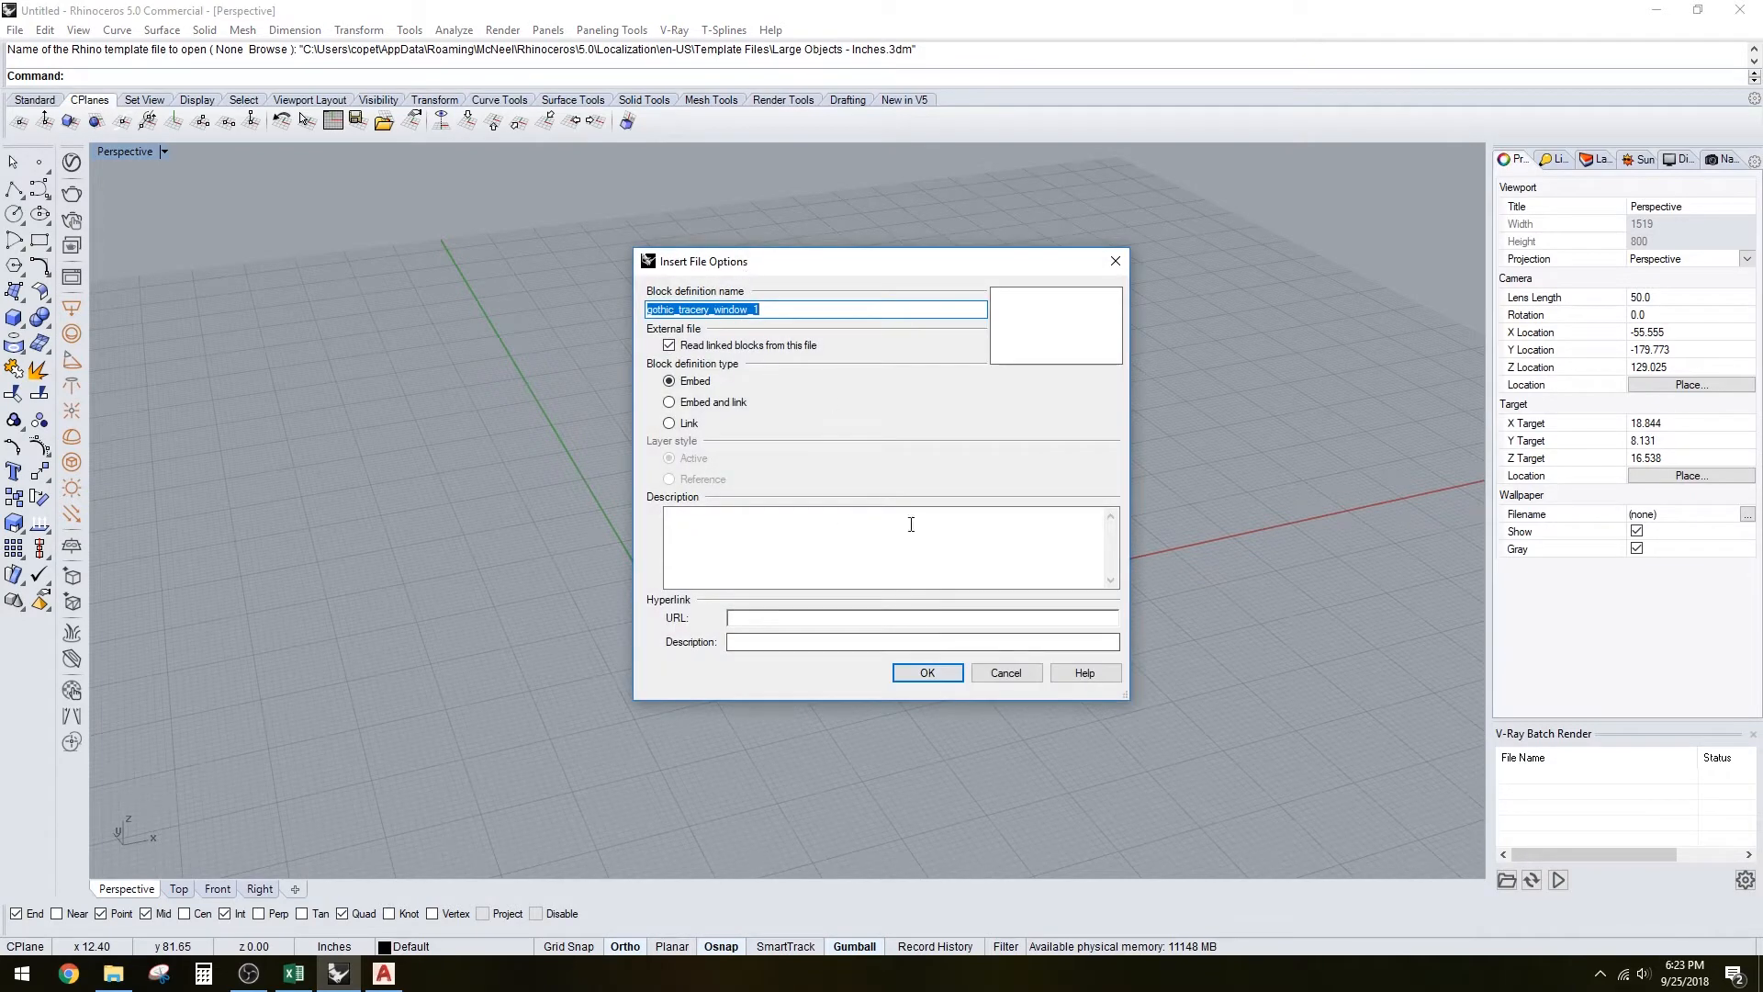
pyautogui.click(942, 675)
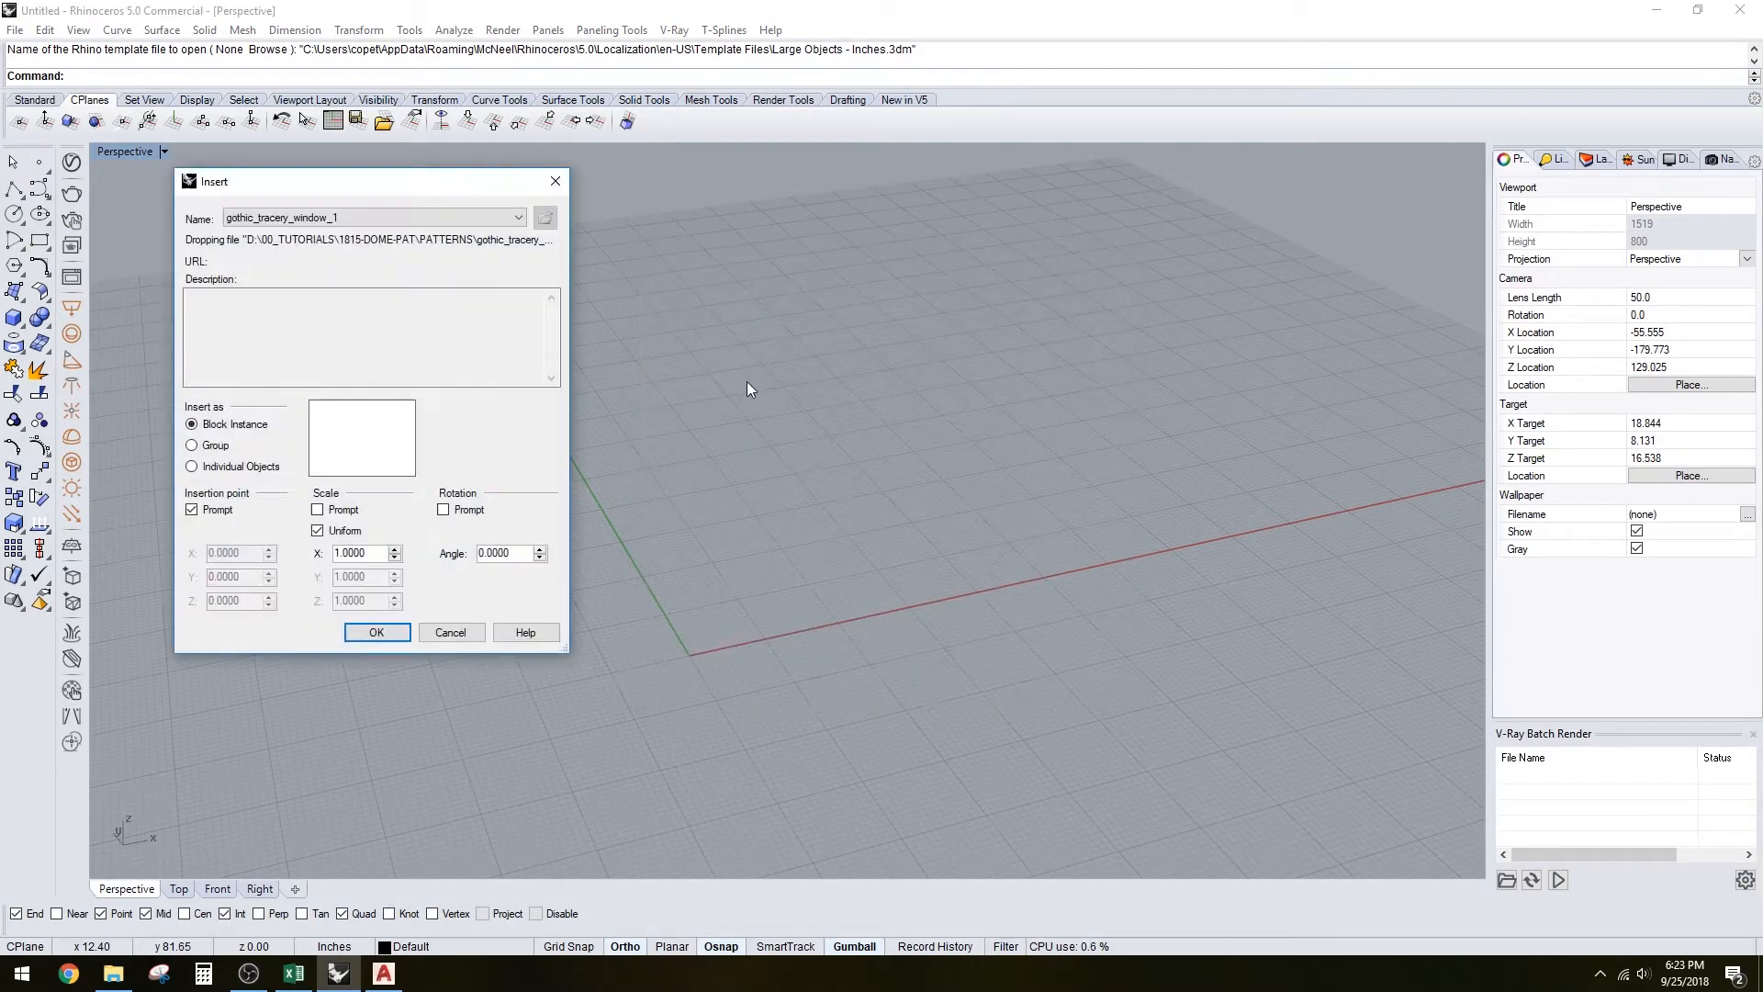
pyautogui.click(376, 633)
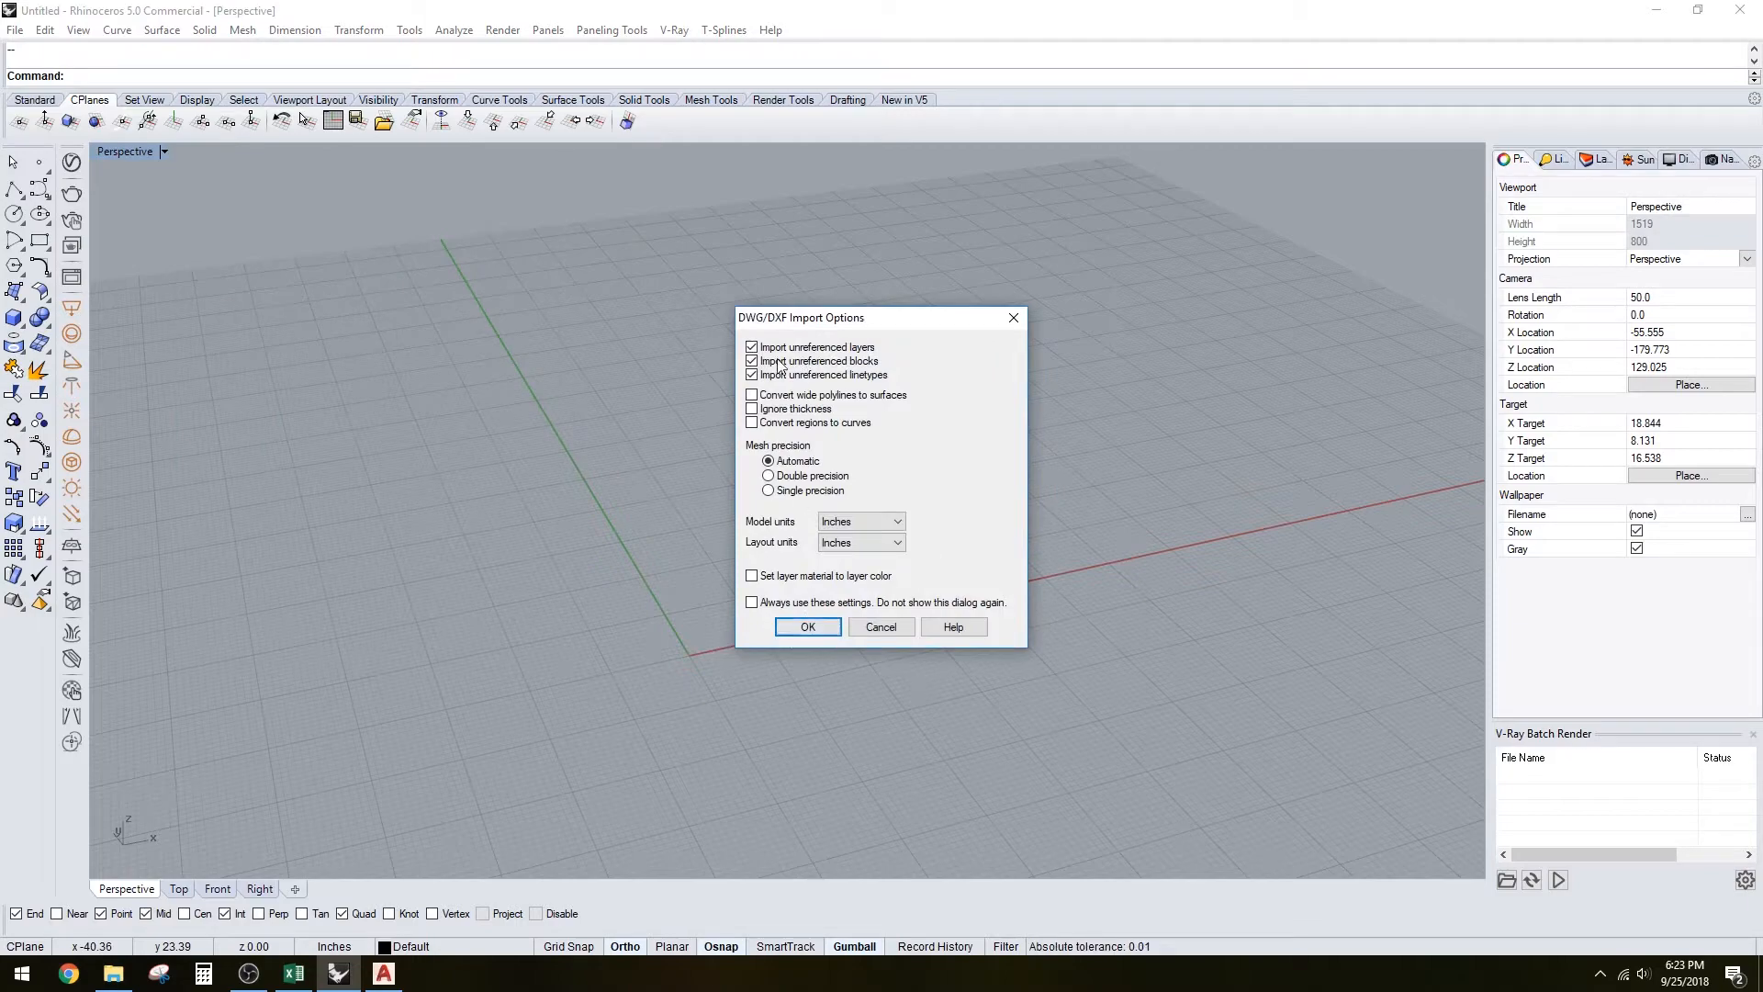
# Accept the DWG import settings, place the tracery on the grid and maximize the Top viewport
pyautogui.click(808, 627)
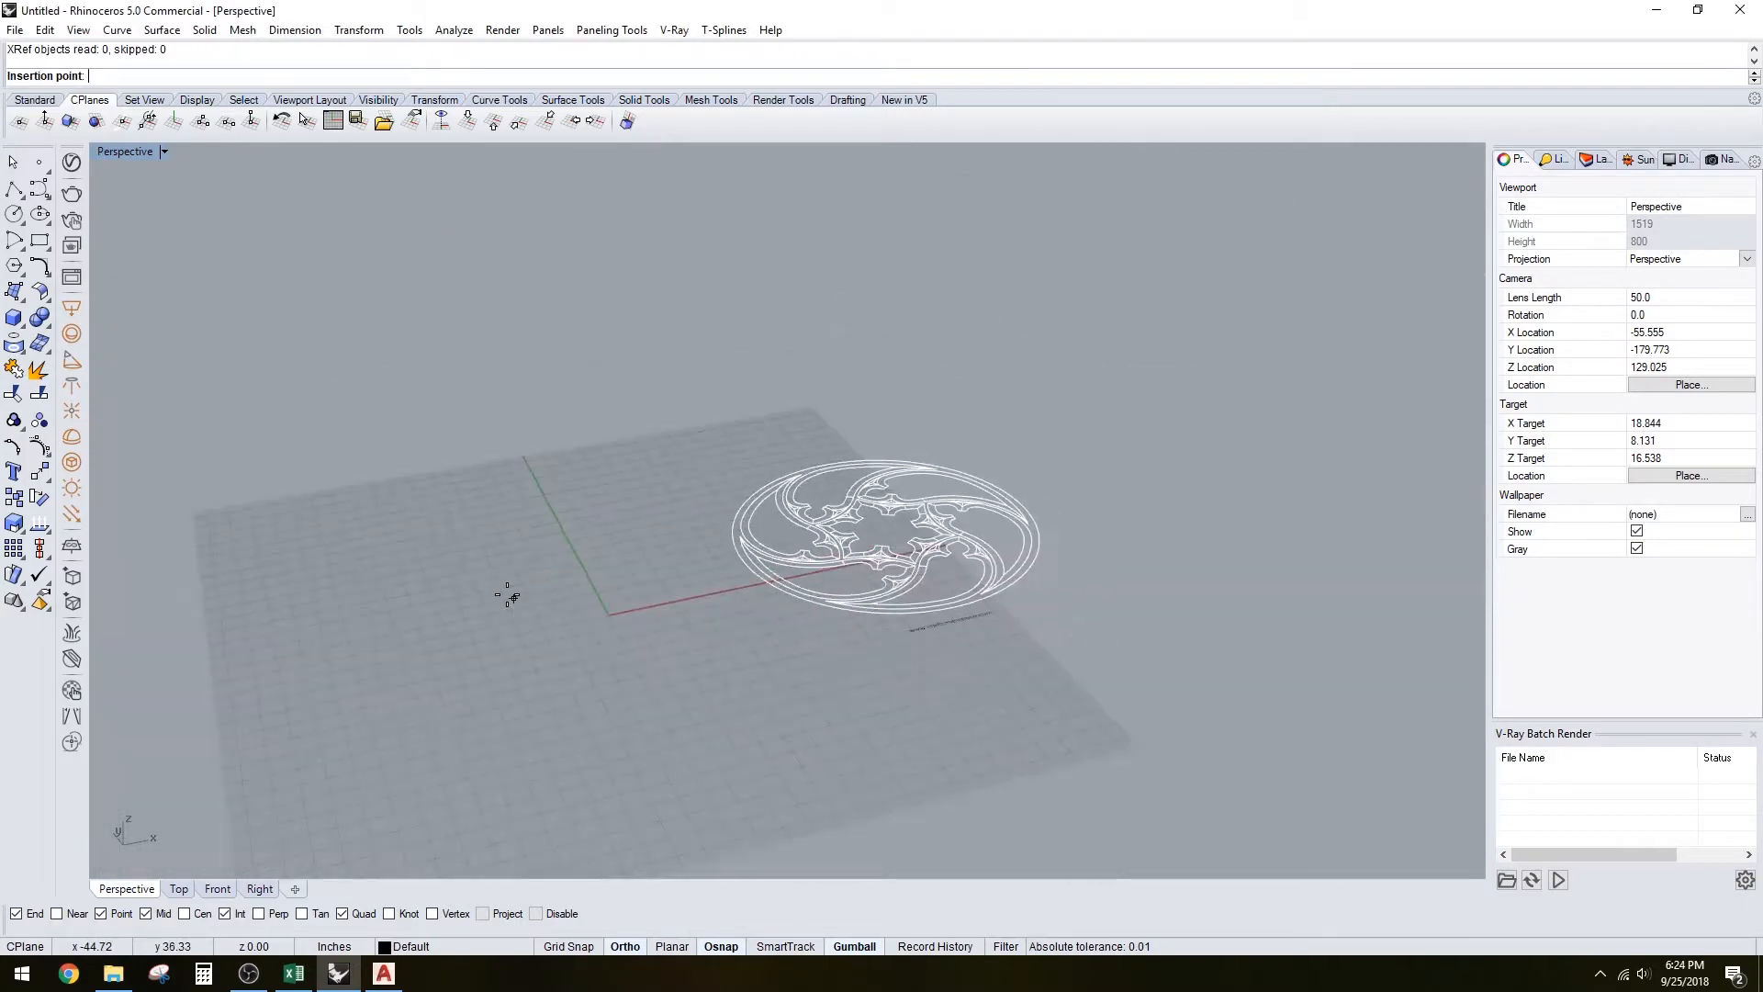
pyautogui.click(730, 475)
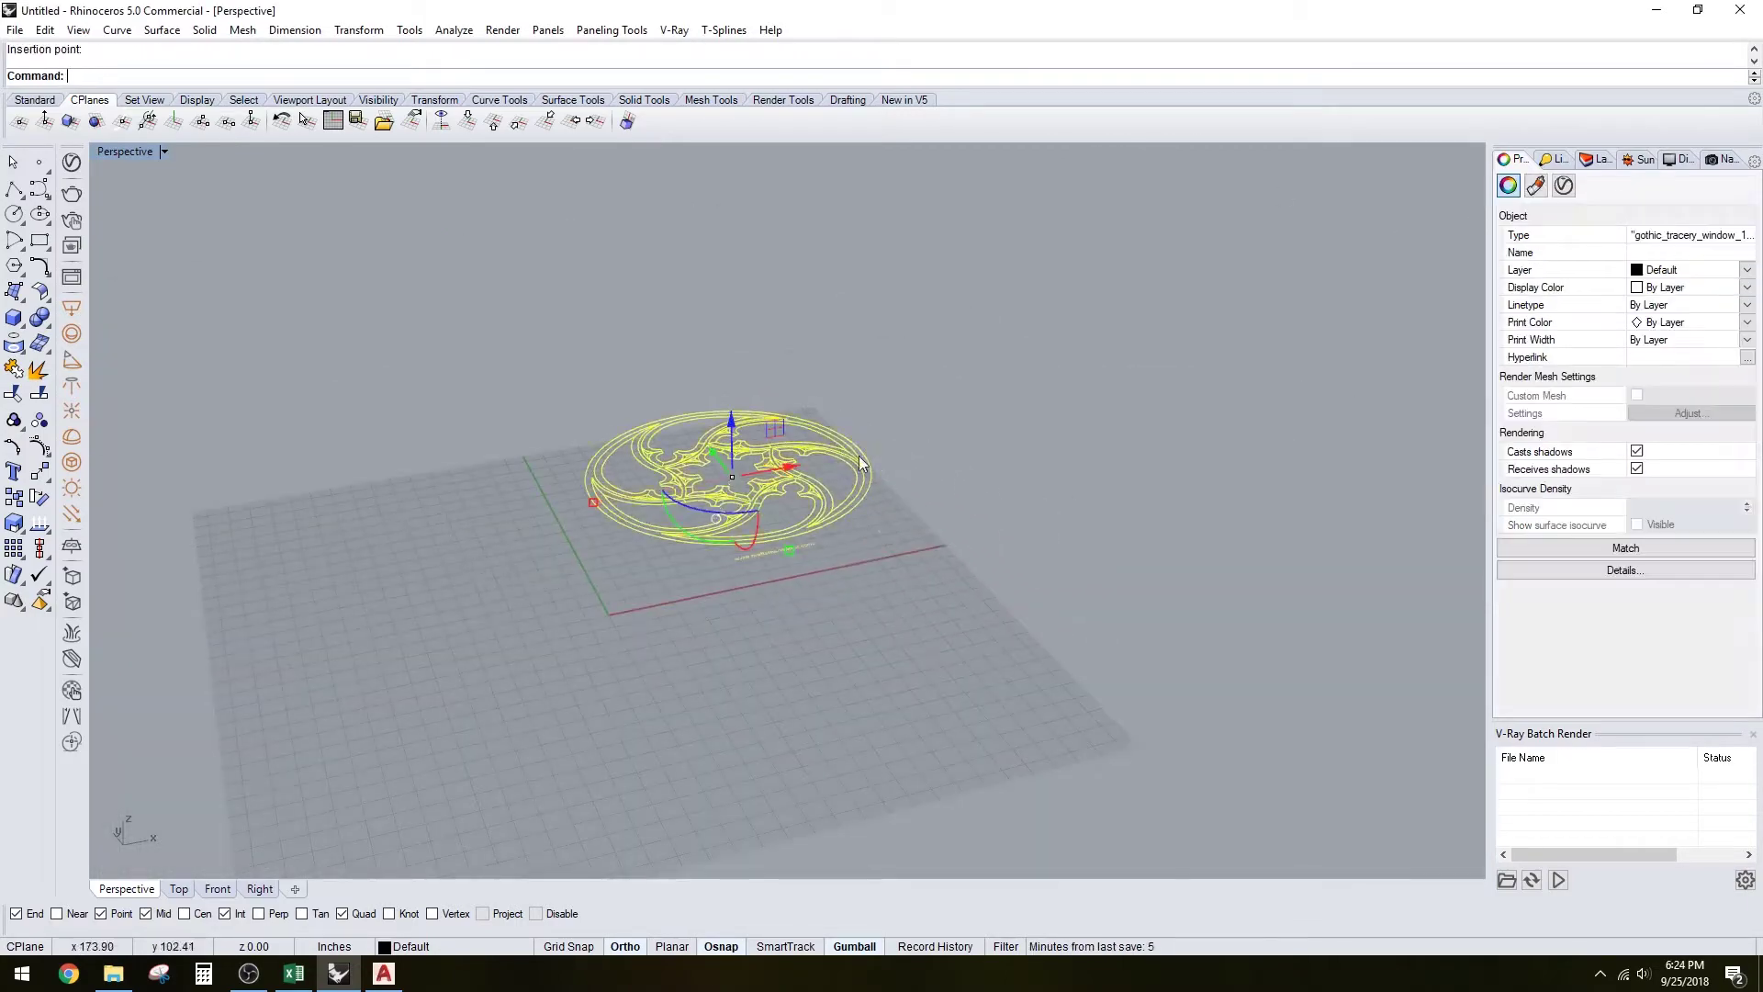
pyautogui.doubleClick(124, 152)
pyautogui.doubleClick(813, 153)
pyautogui.scroll(5, 785, 517)
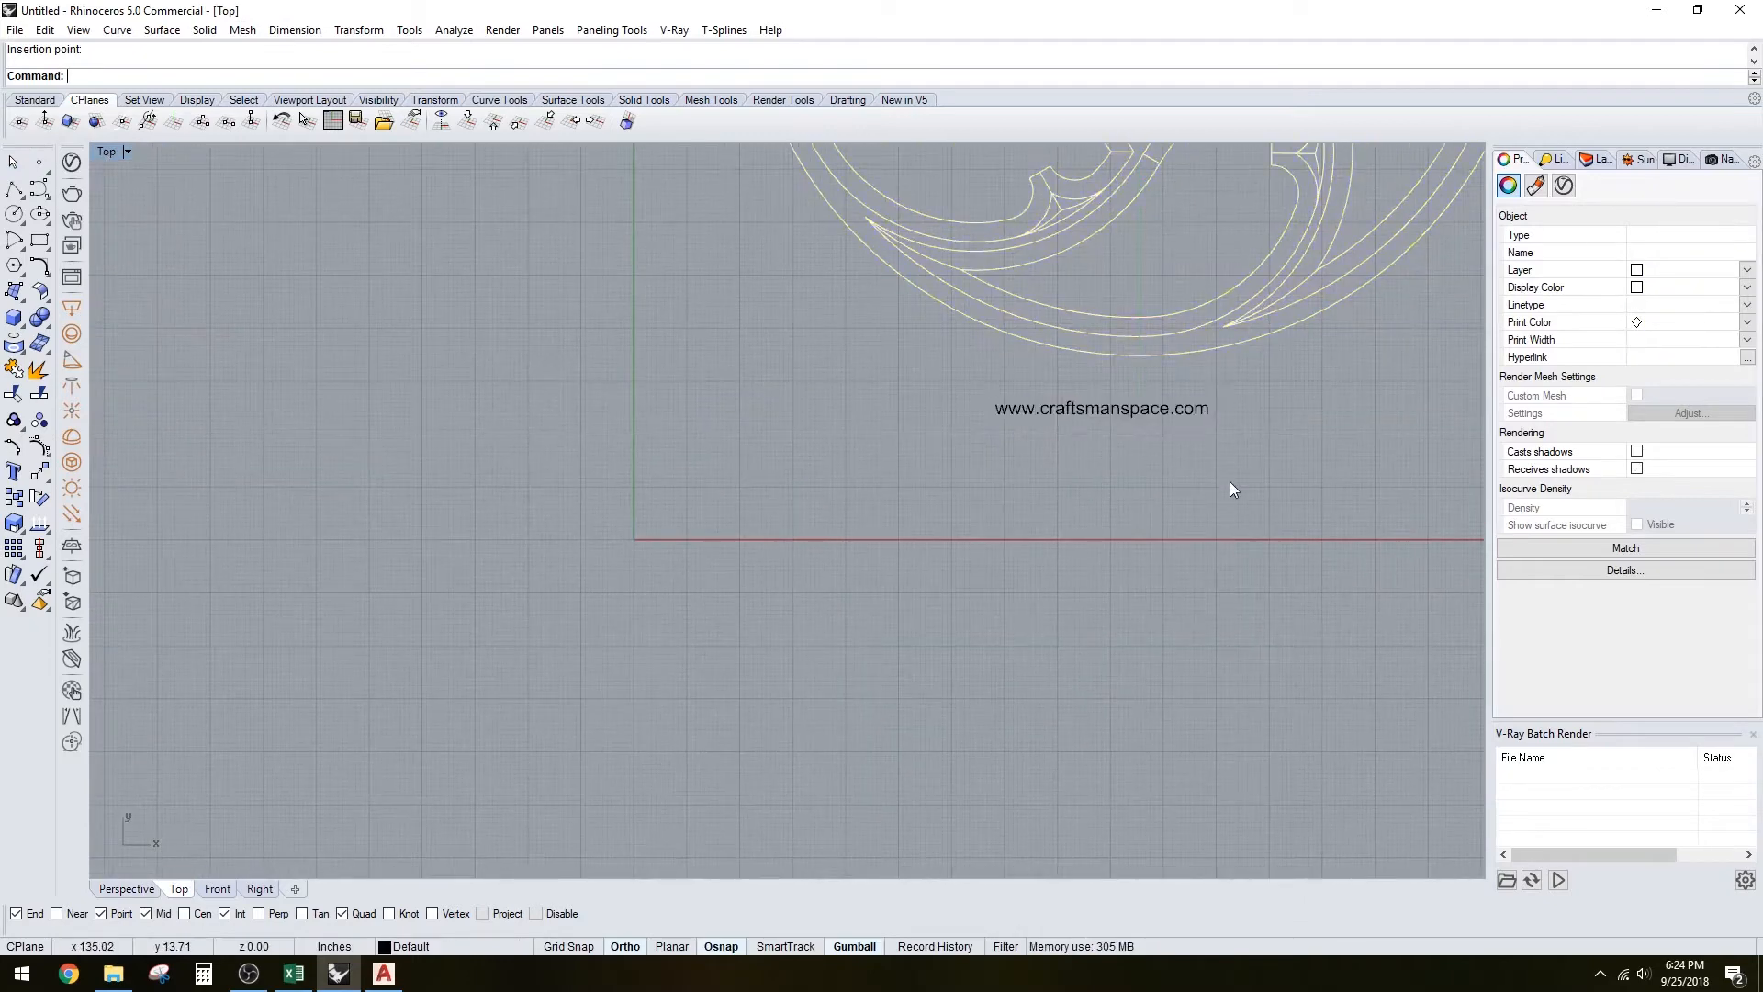
pyautogui.scroll(-4, 882, 413)
# Explode the tracery block into separate curves and delete the website credit text
pyautogui.click(816, 521)
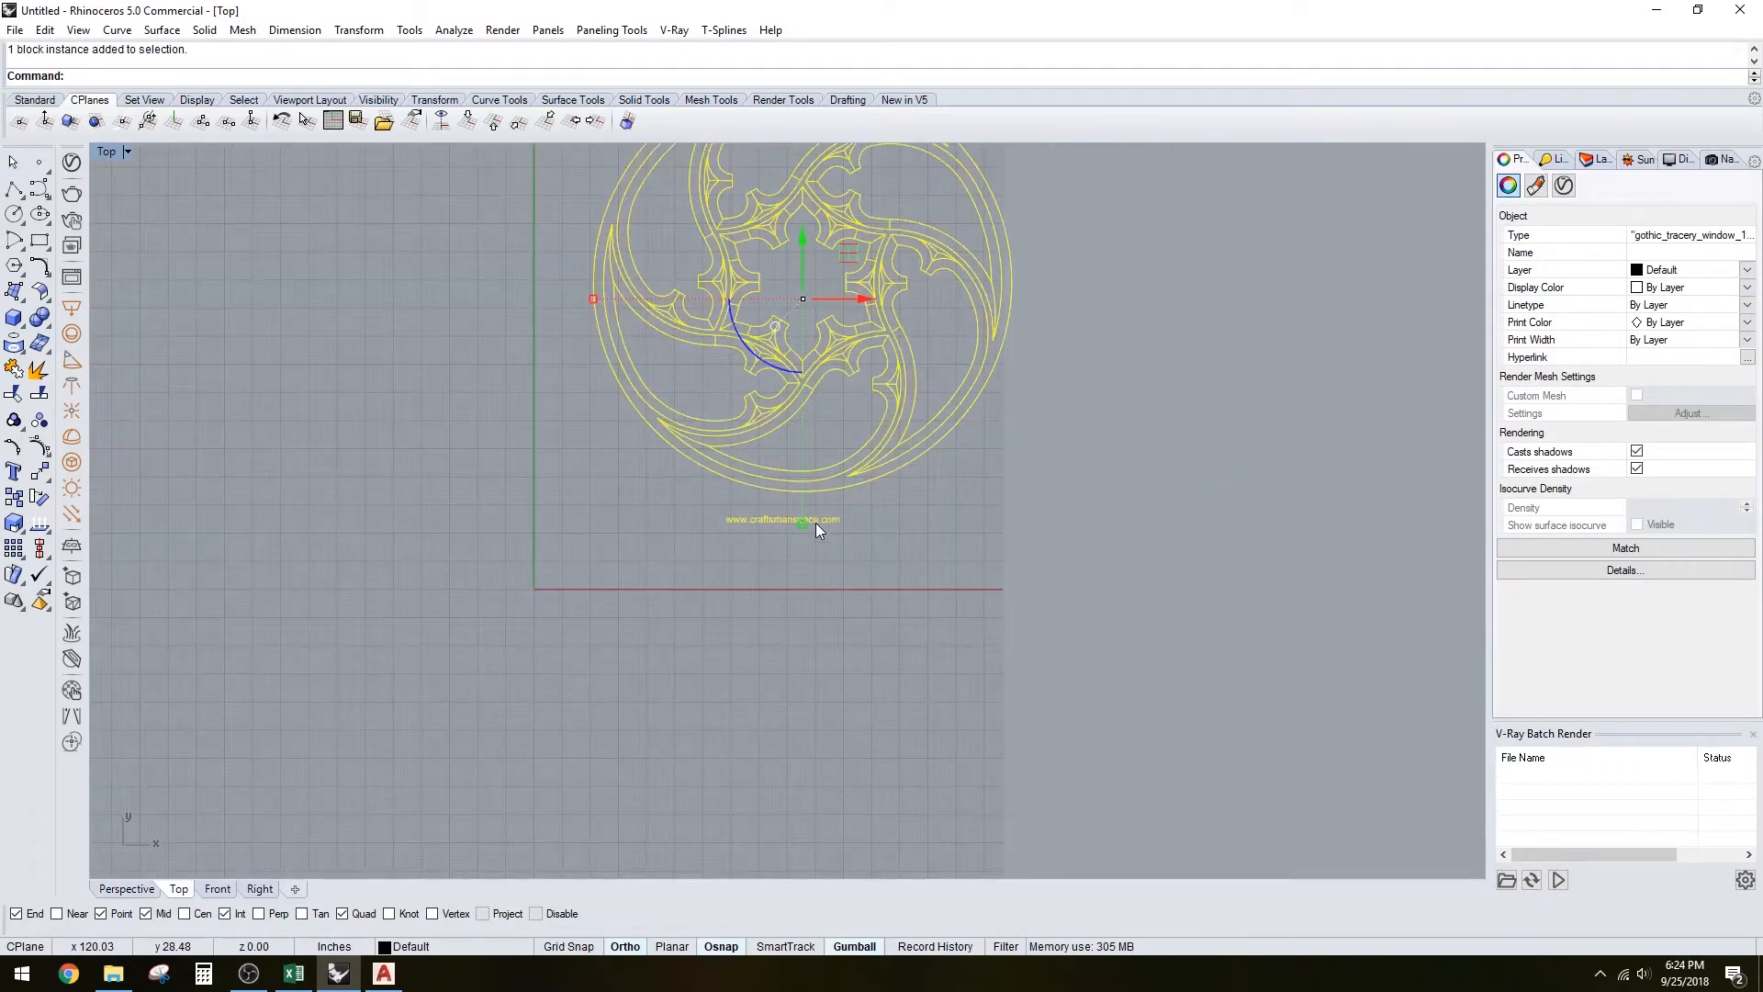
pyautogui.write('ExplodeBlock')
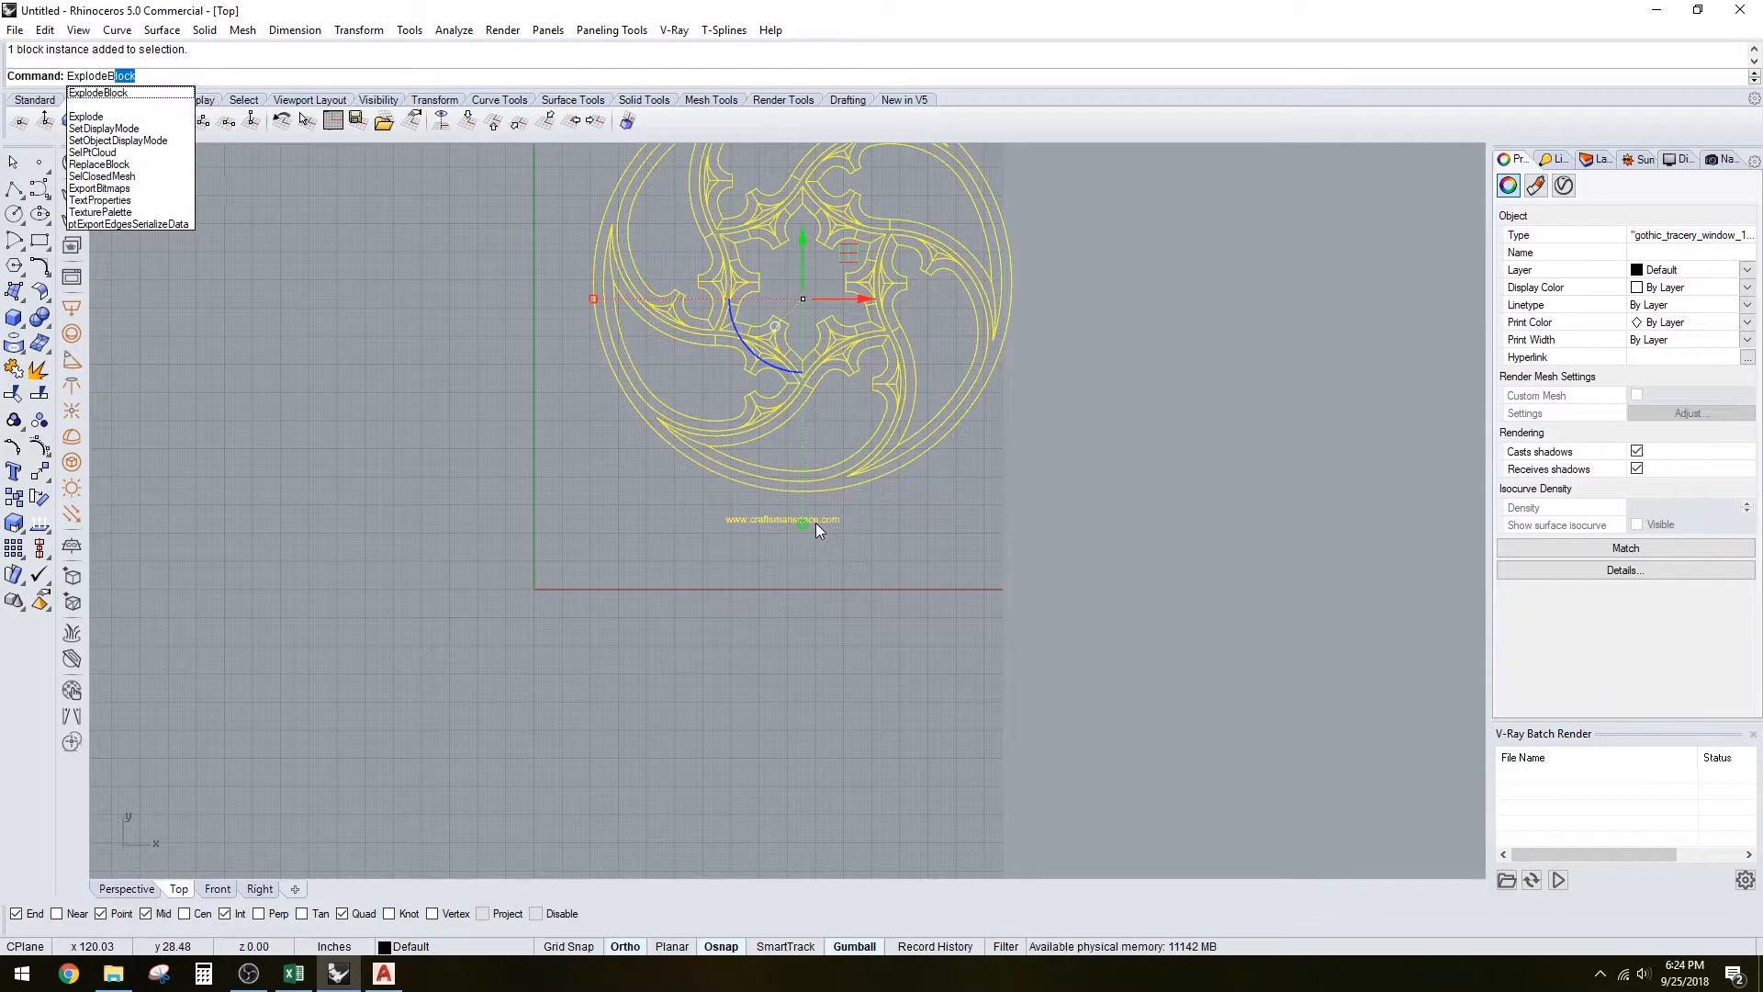
pyautogui.press('Return')
pyautogui.click(816, 521)
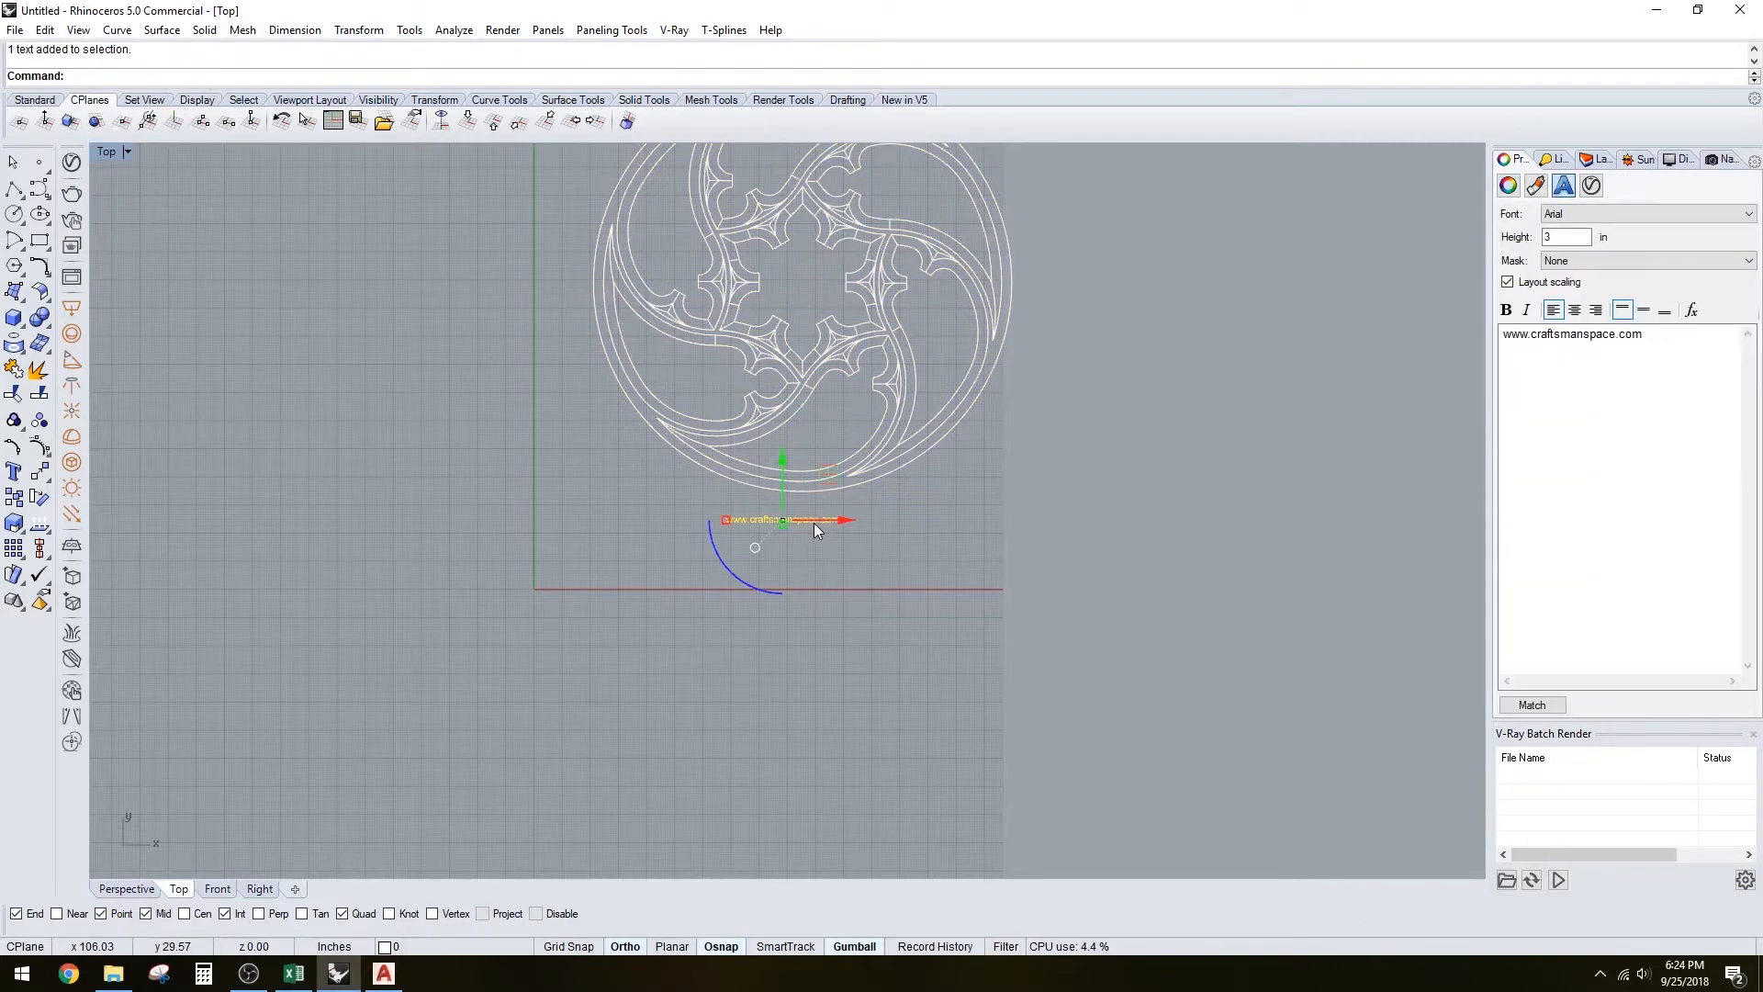
pyautogui.press('Delete')
pyautogui.scroll(4, 768, 423)
pyautogui.scroll(2, 767, 423)
pyautogui.scroll(-7, 767, 424)
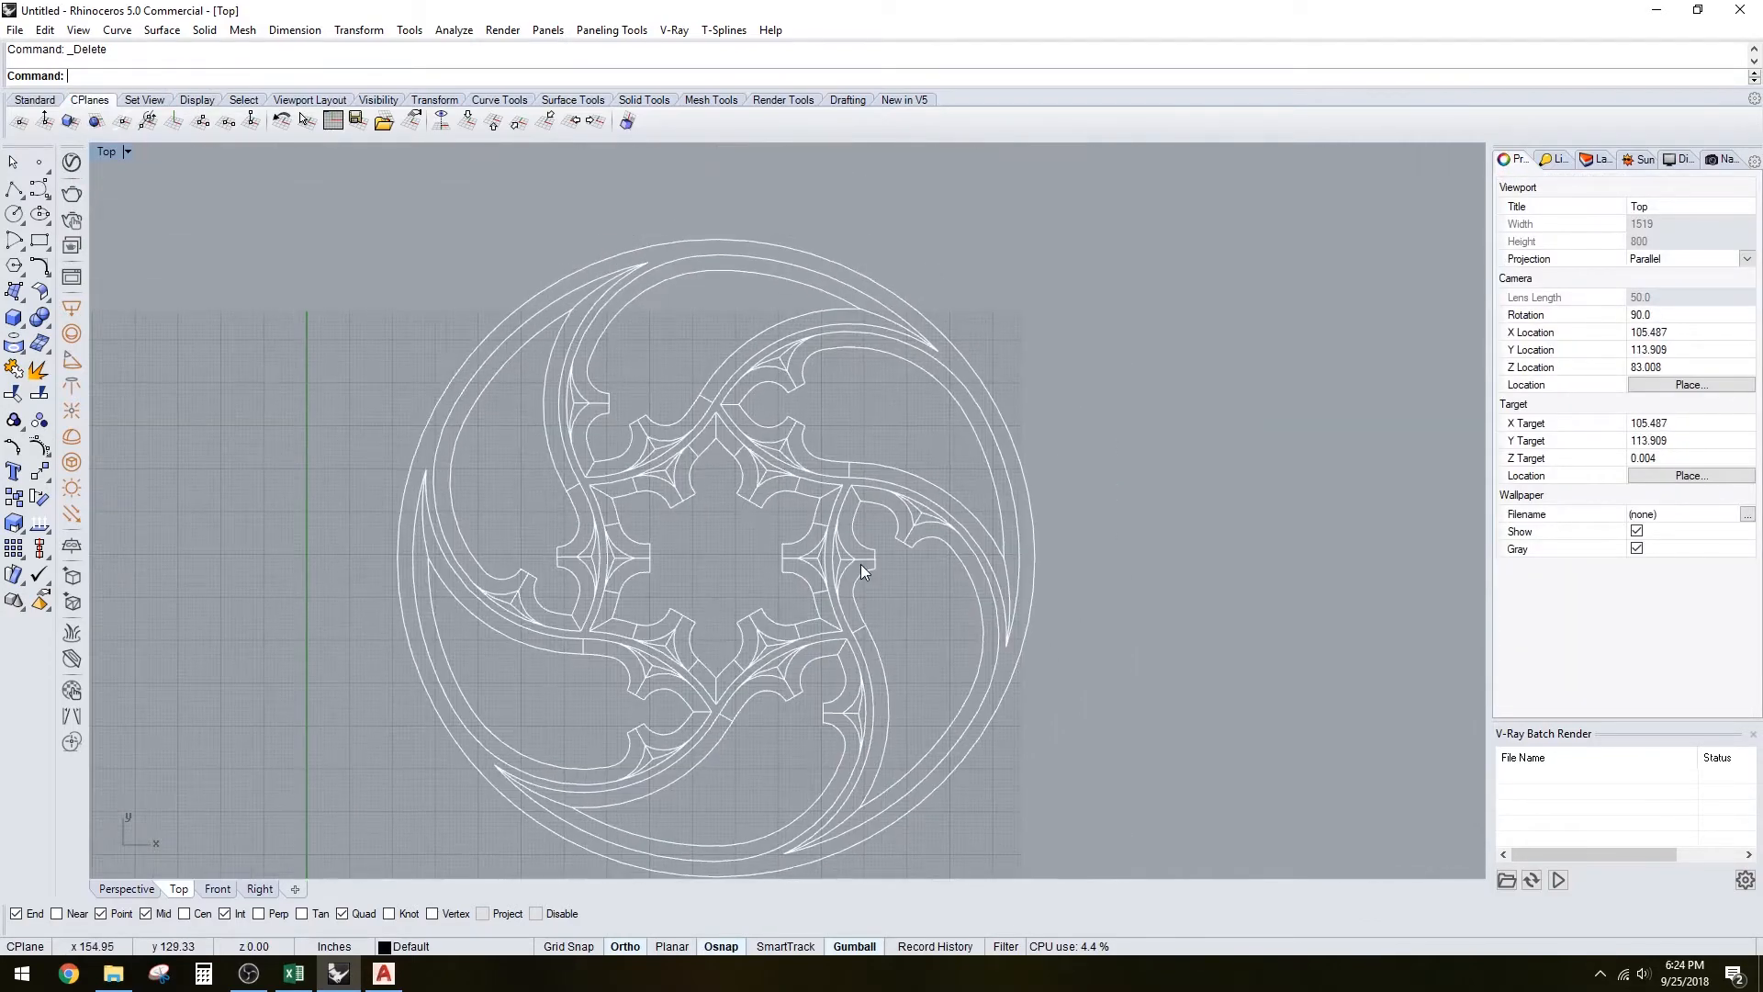
# Window-select all tracery curves and purge the unused layers from the Layers panel
pyautogui.moveTo(493, 271); pyautogui.dragTo(892, 723)
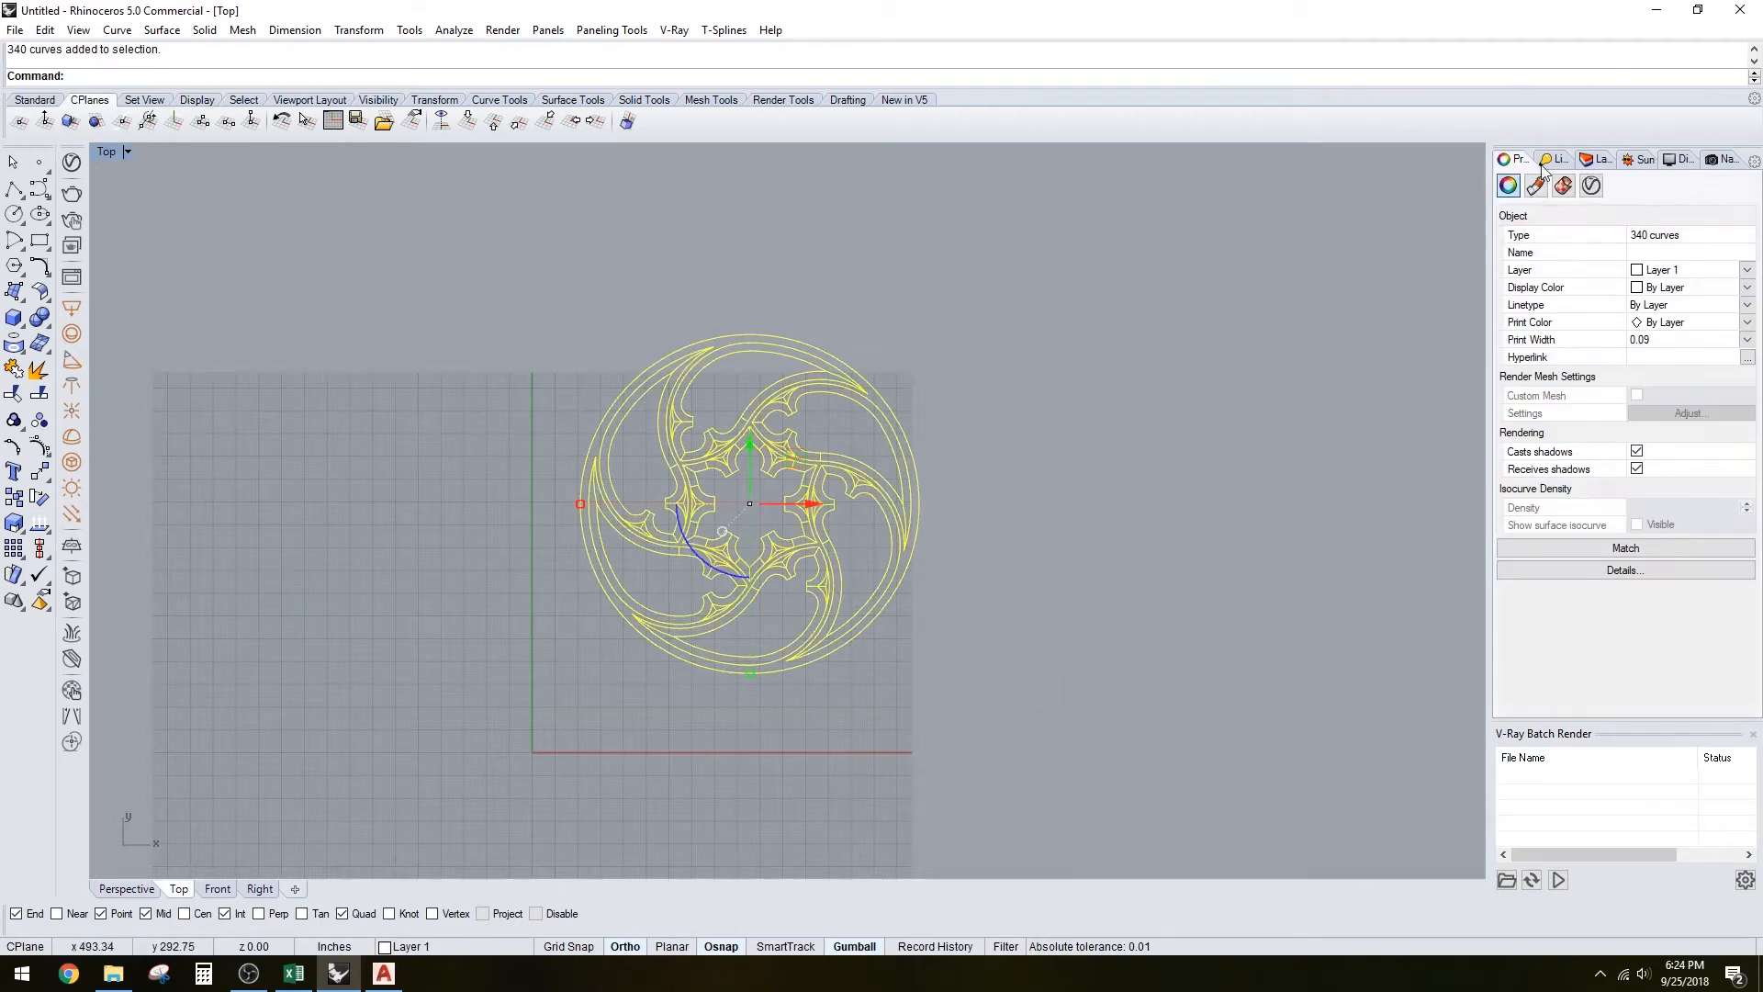
pyautogui.click(1602, 161)
pyautogui.moveTo(1129, 345); pyautogui.dragTo(1083, 336, button='right')
pyautogui.write('Purge')
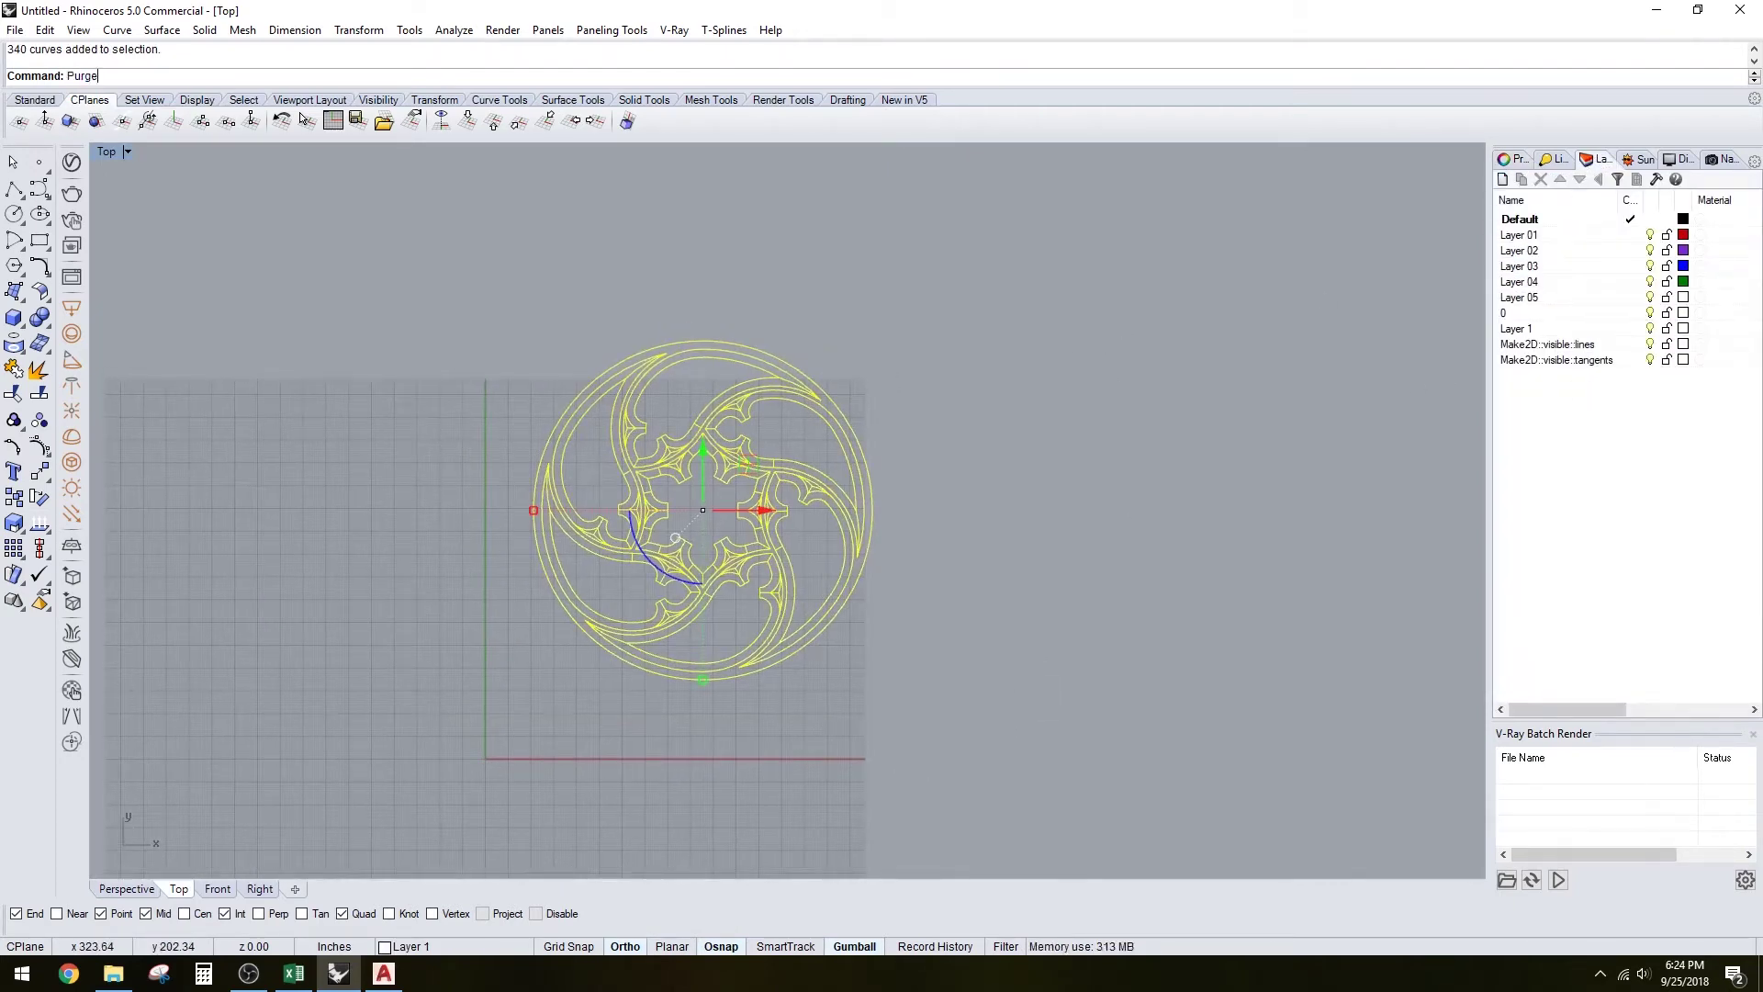
pyautogui.press('Return')
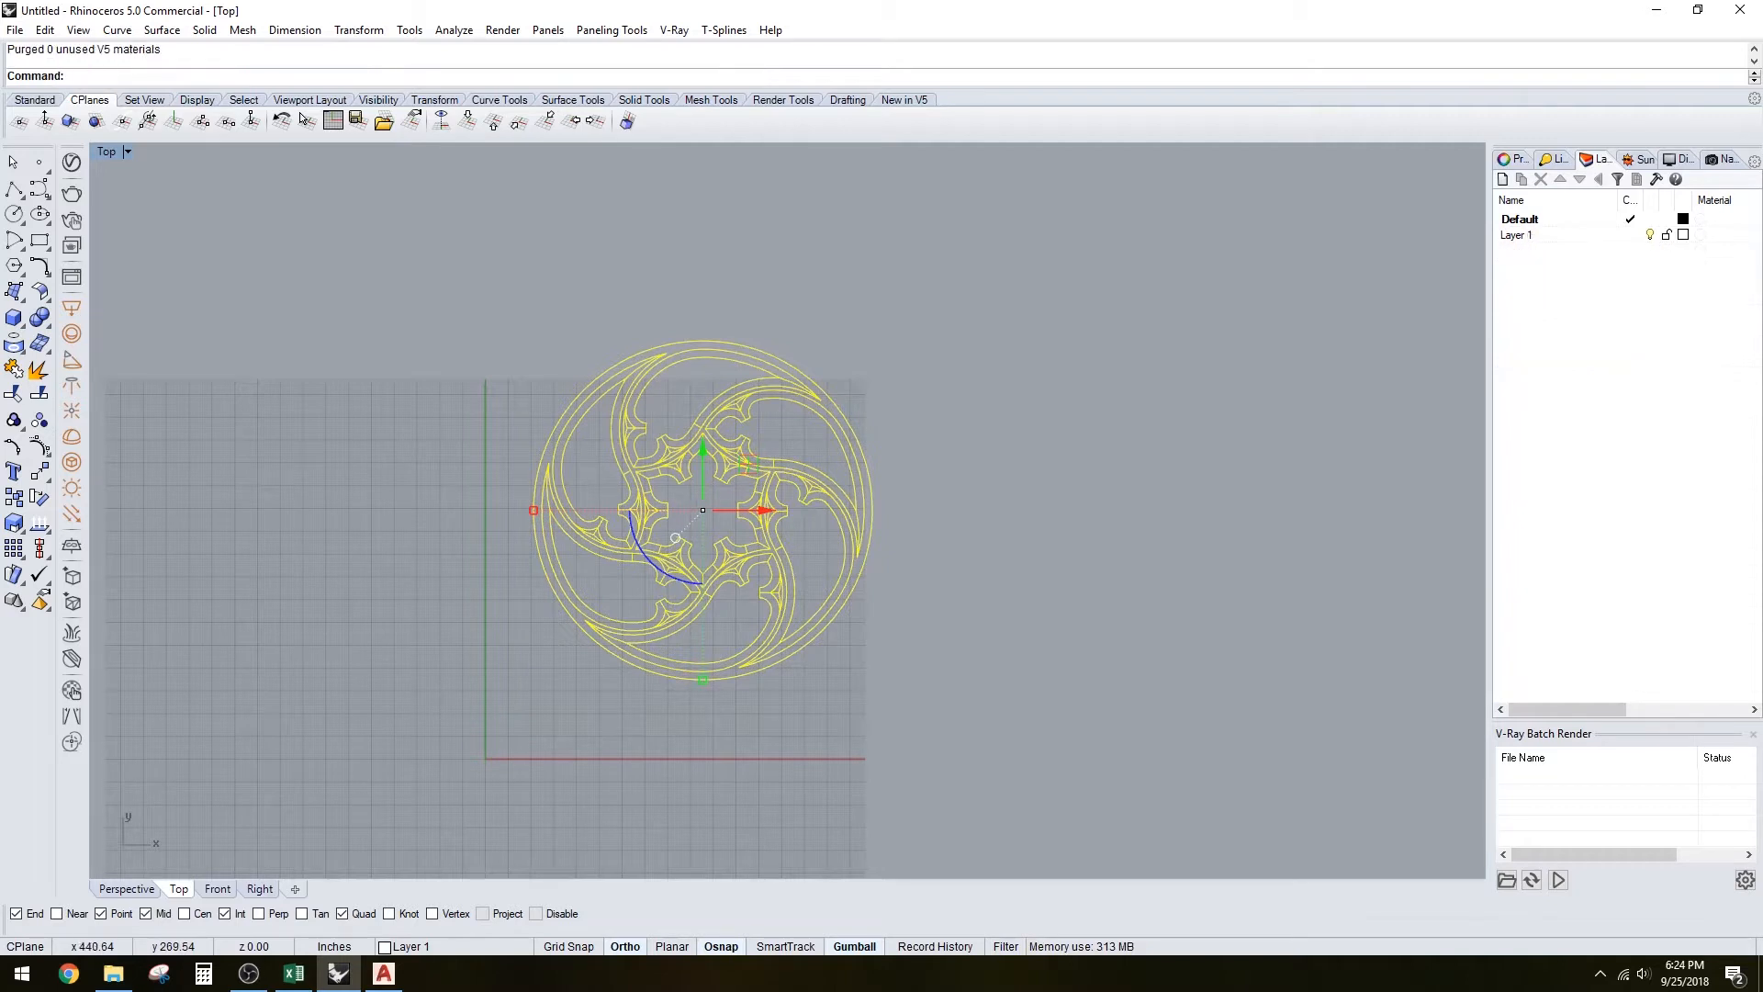
# Rename Layer 1 to 2D-PAT-1 and add a new current layer named DOME
pyautogui.click(1524, 236)
pyautogui.write('2D-PAT-1')
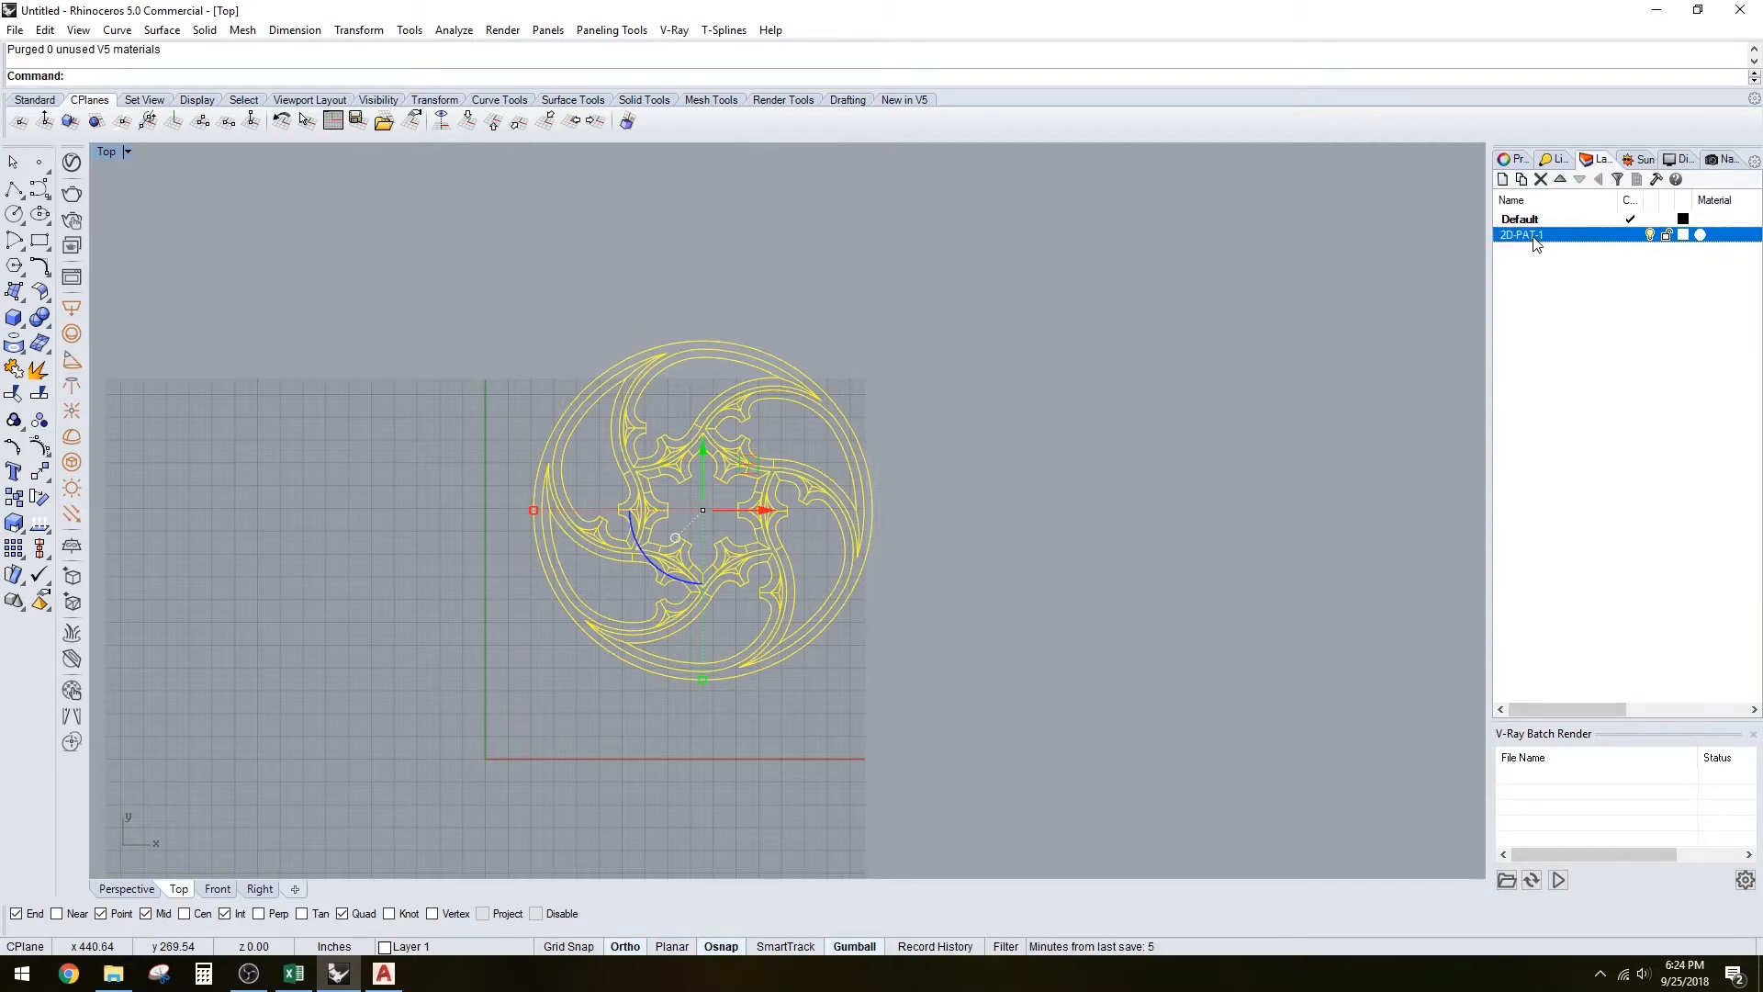
pyautogui.click(1504, 179)
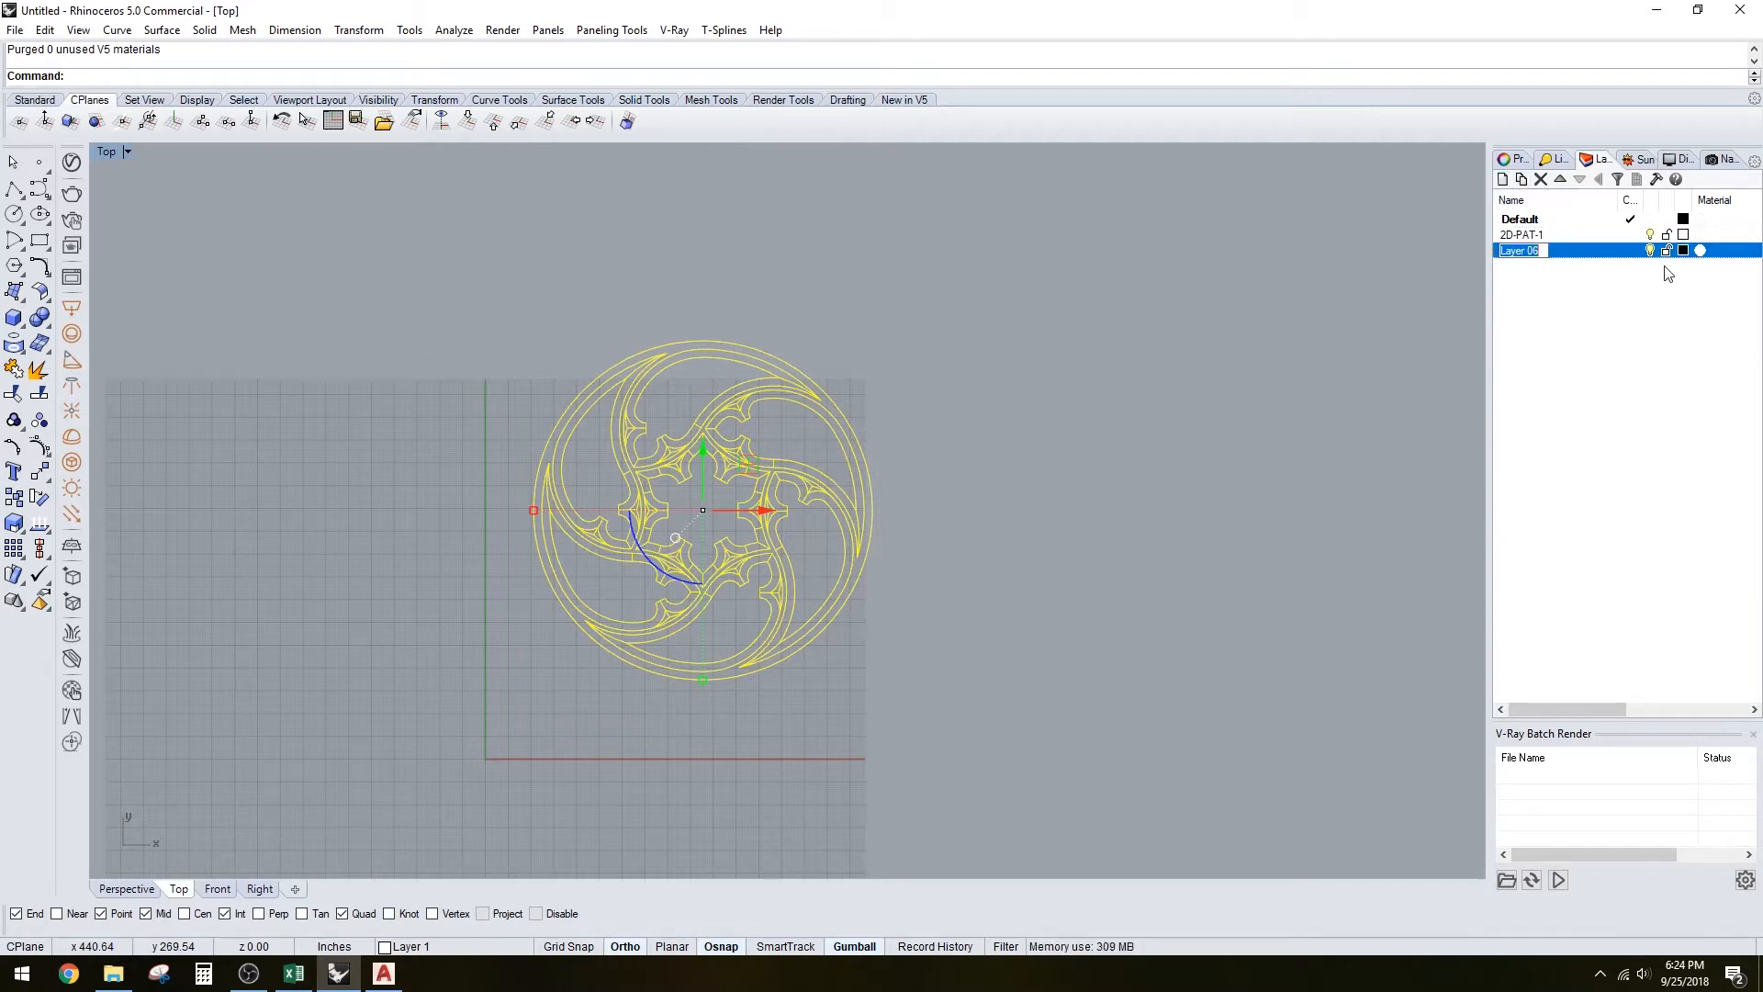
pyautogui.click(1636, 254)
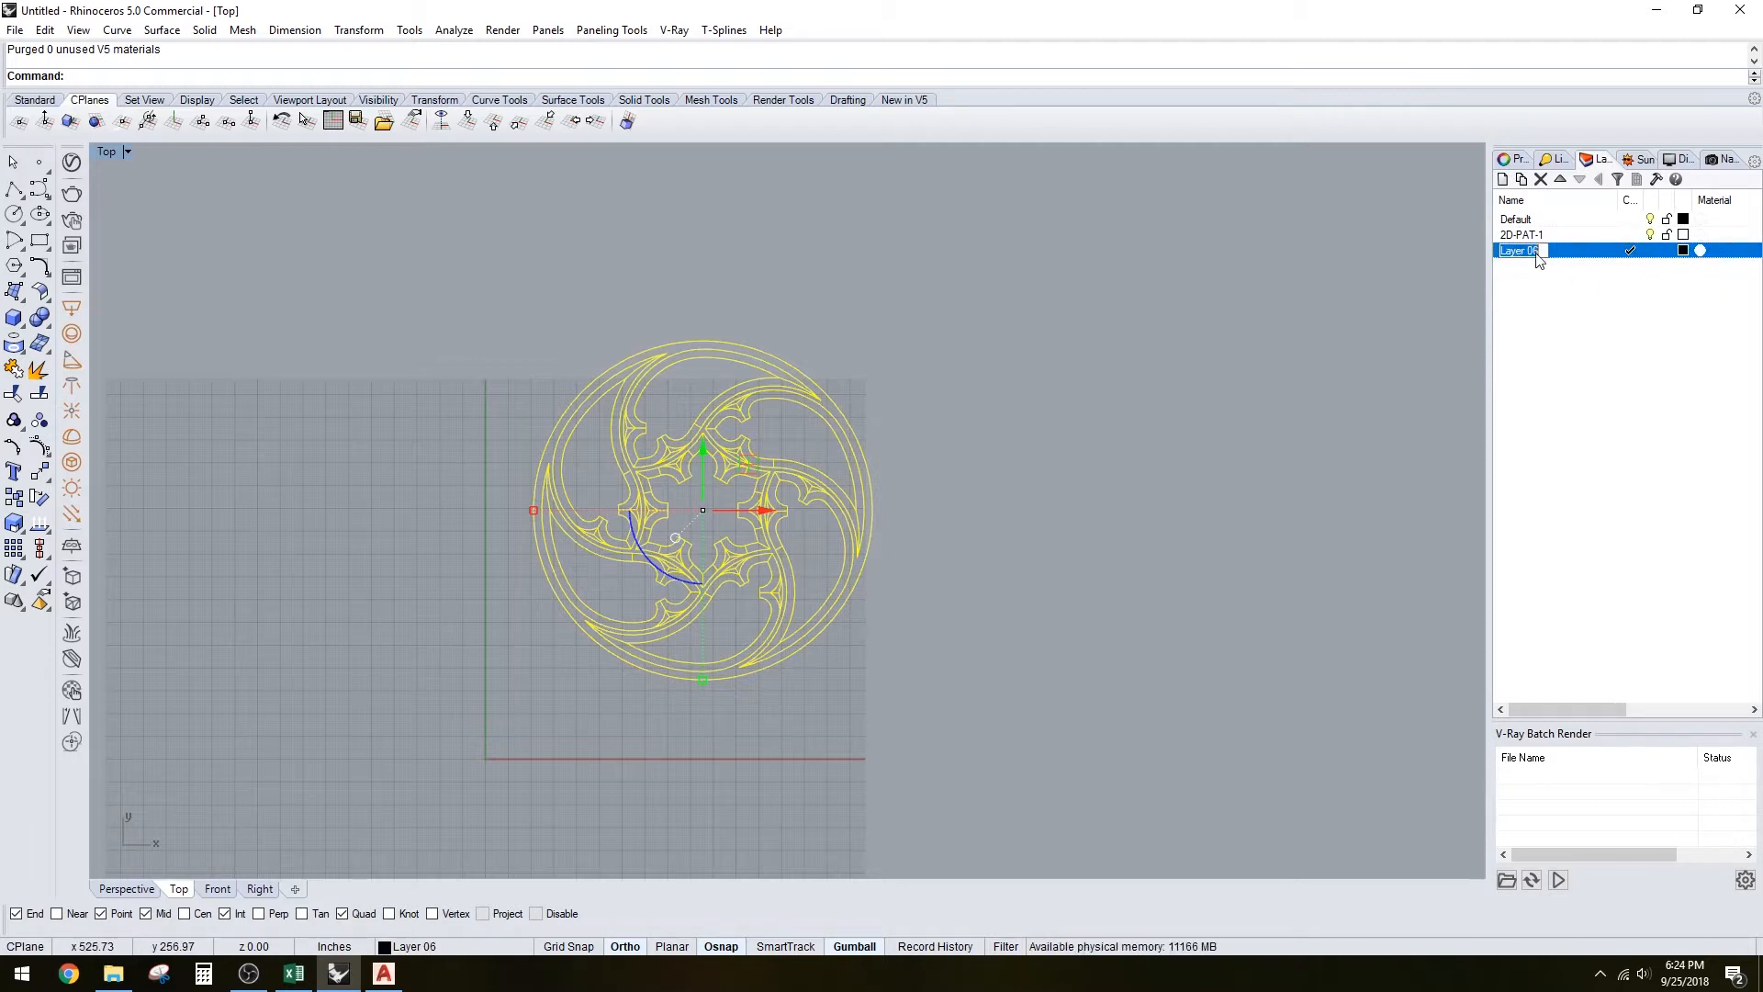
pyautogui.write('DOME')
pyautogui.press('Return')
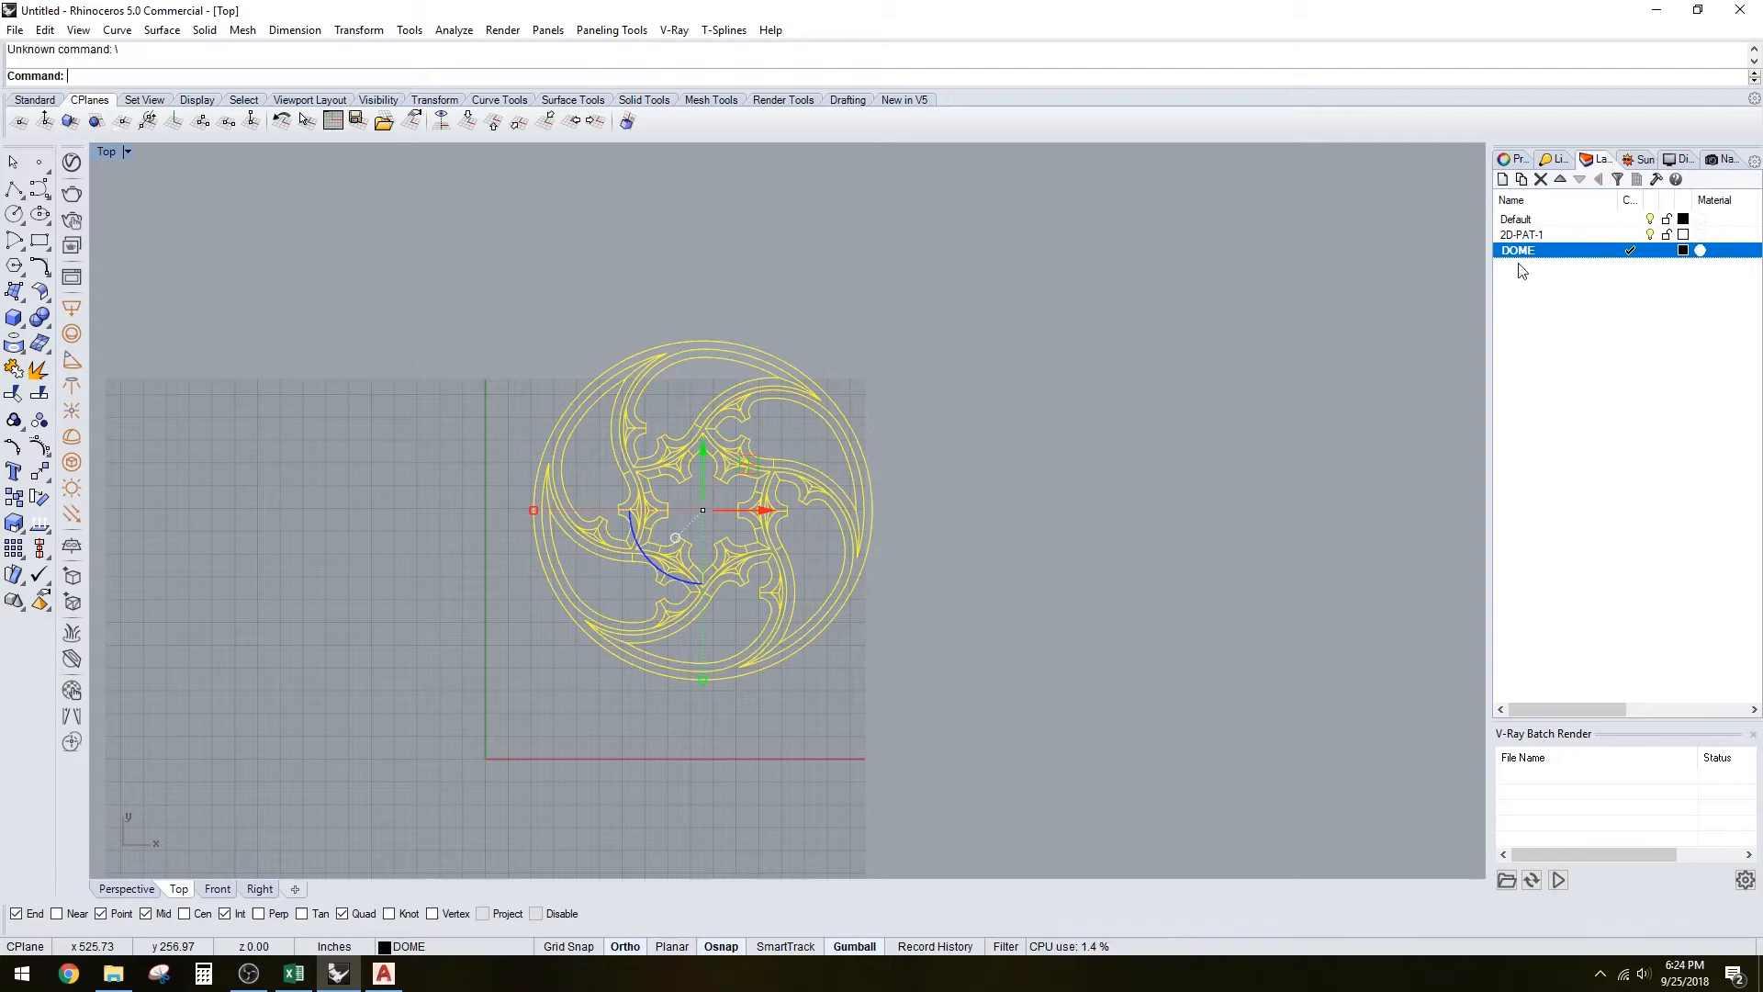
pyautogui.moveTo(1074, 366); pyautogui.dragTo(1001, 356, button='right')
pyautogui.press('Escape')
# In the maximized Perspective view, draw a 3-point circle through three Quad points on the tracery's outer rim
pyautogui.doubleClick(113, 153)
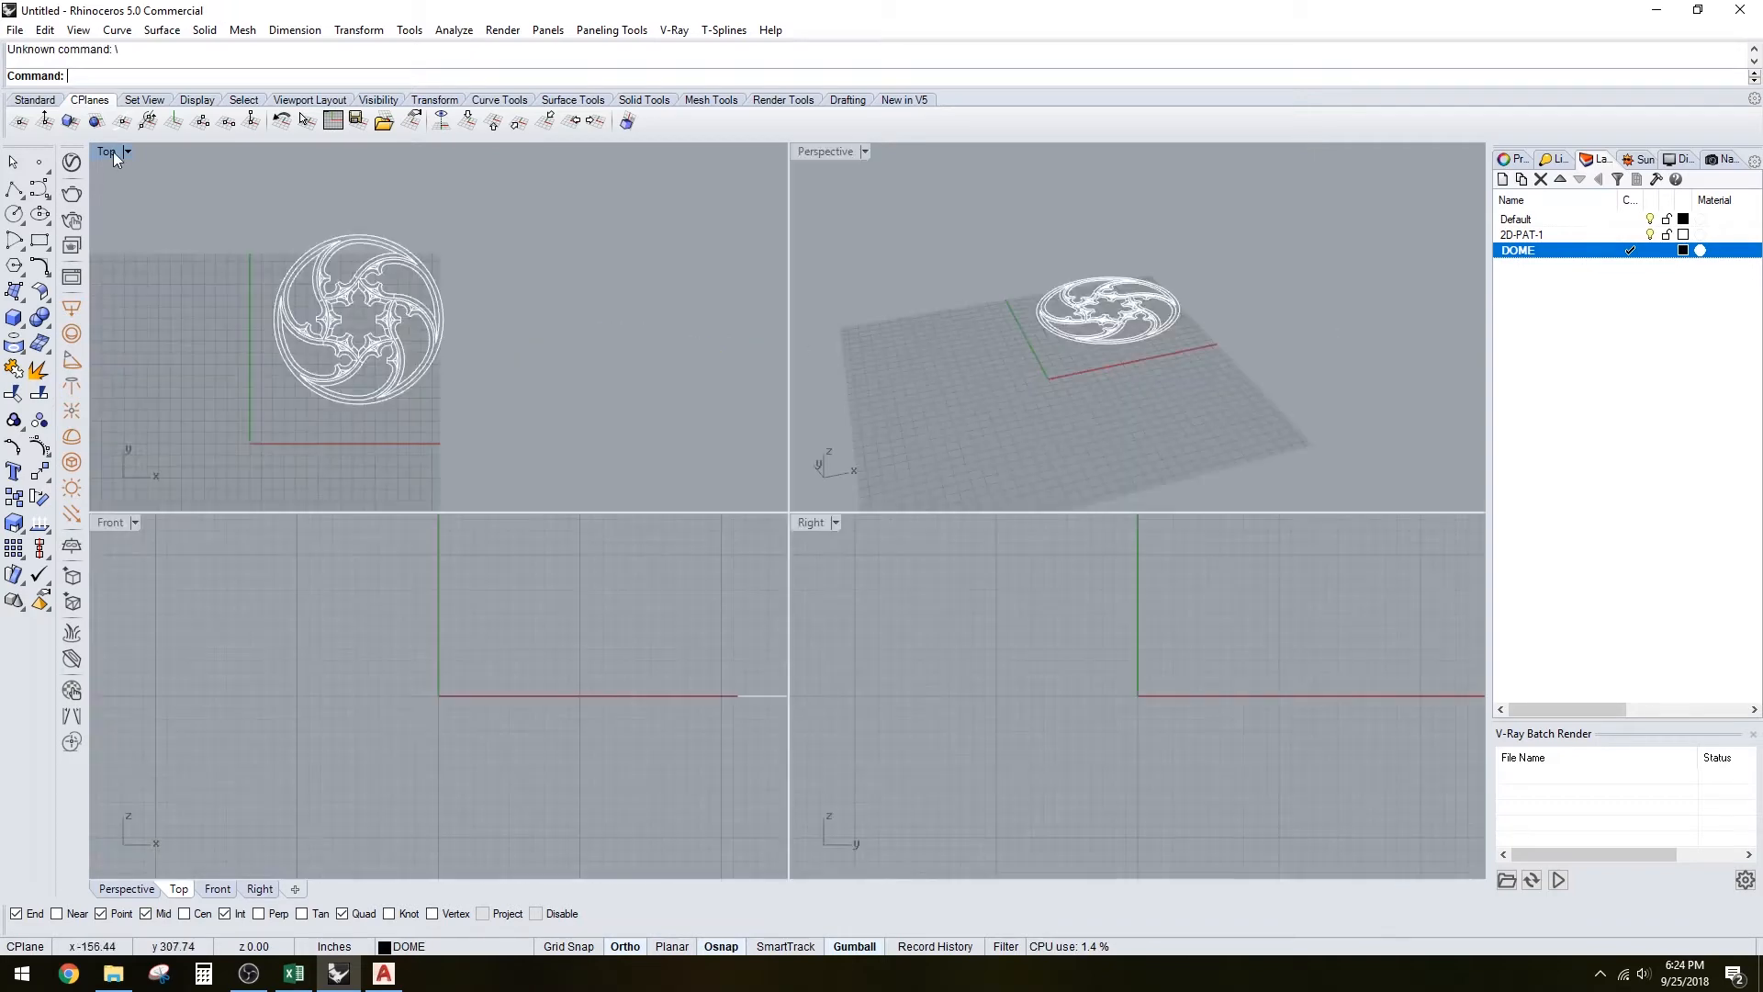
pyautogui.doubleClick(832, 148)
pyautogui.moveTo(644, 458); pyautogui.dragTo(834, 520, button='right')
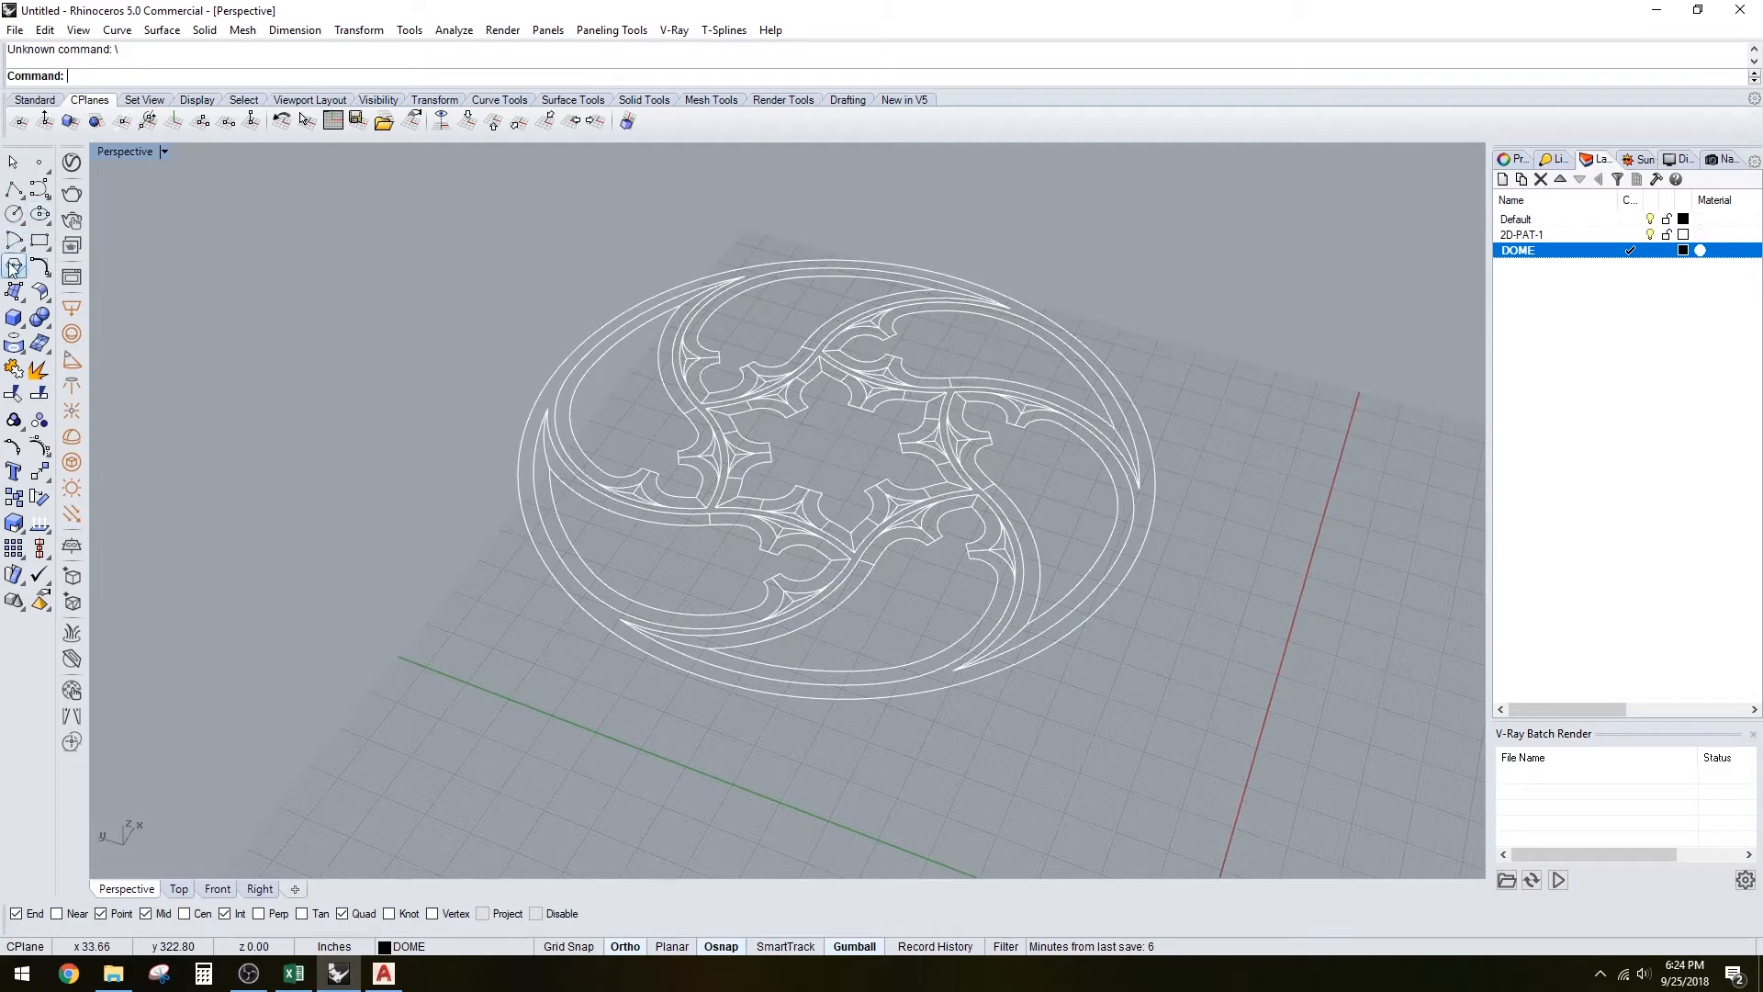
pyautogui.click(16, 324)
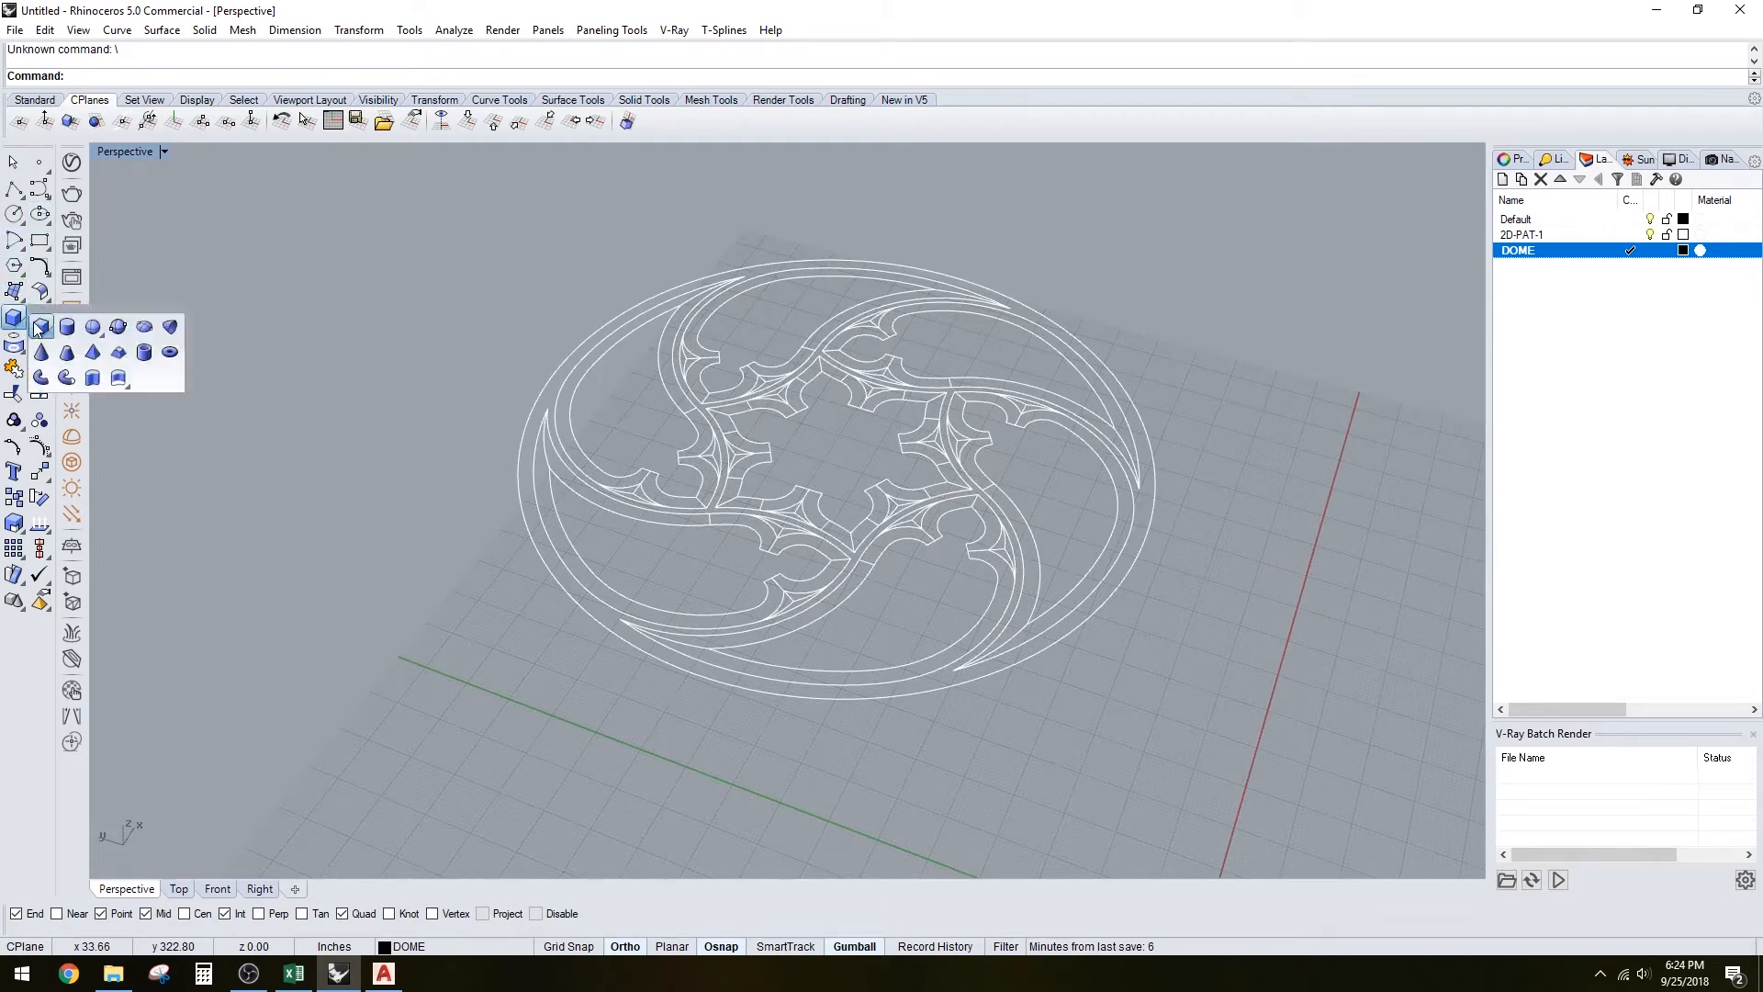
pyautogui.moveTo(882, 345); pyautogui.dragTo(738, 387, button='right')
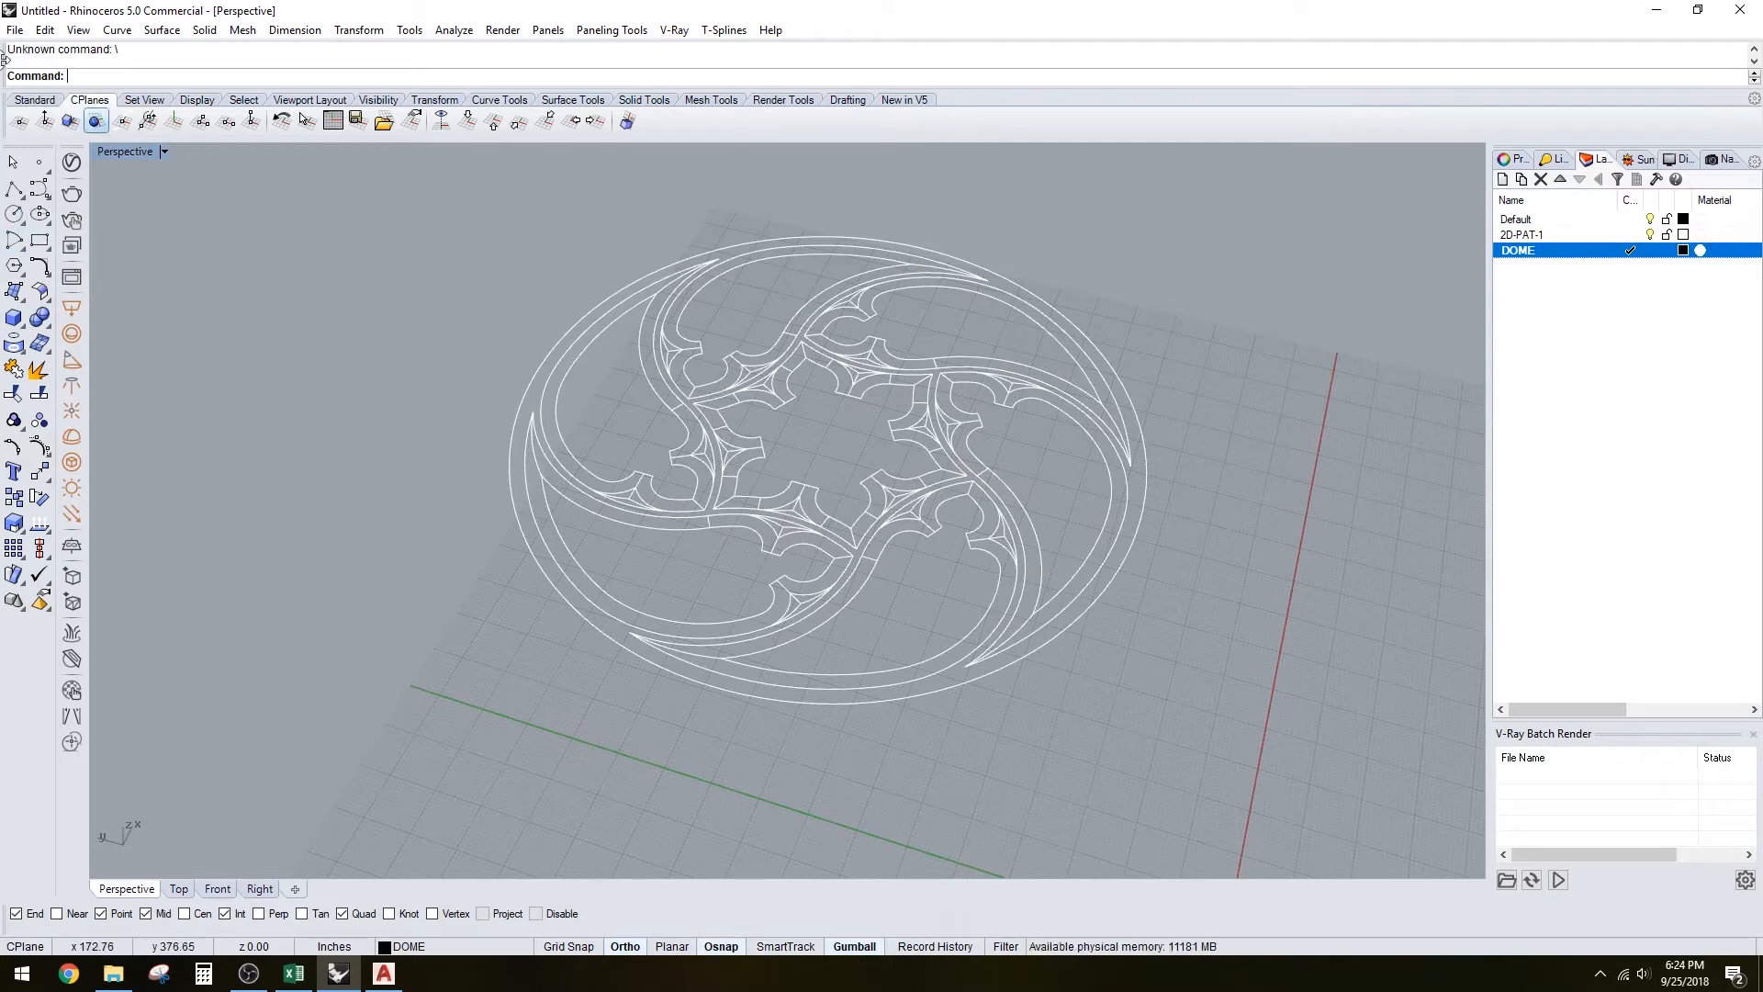
pyautogui.click(14, 215)
pyautogui.scroll(2, 910, 238)
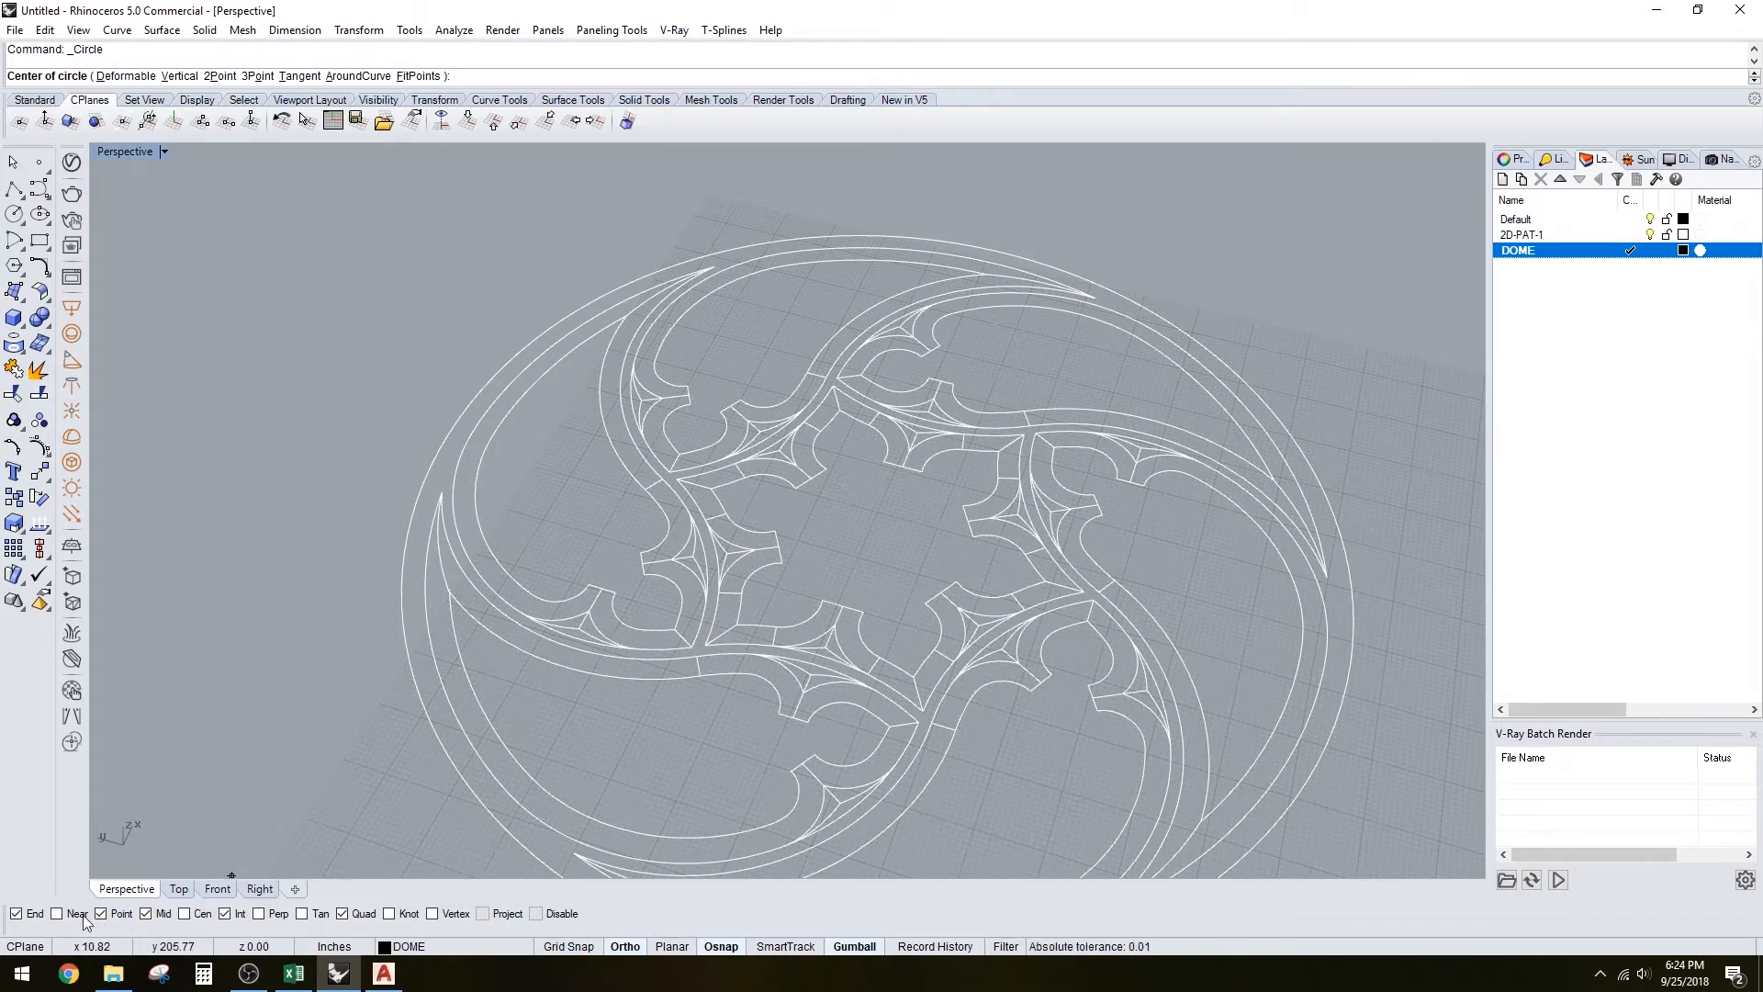
pyautogui.click(257, 76)
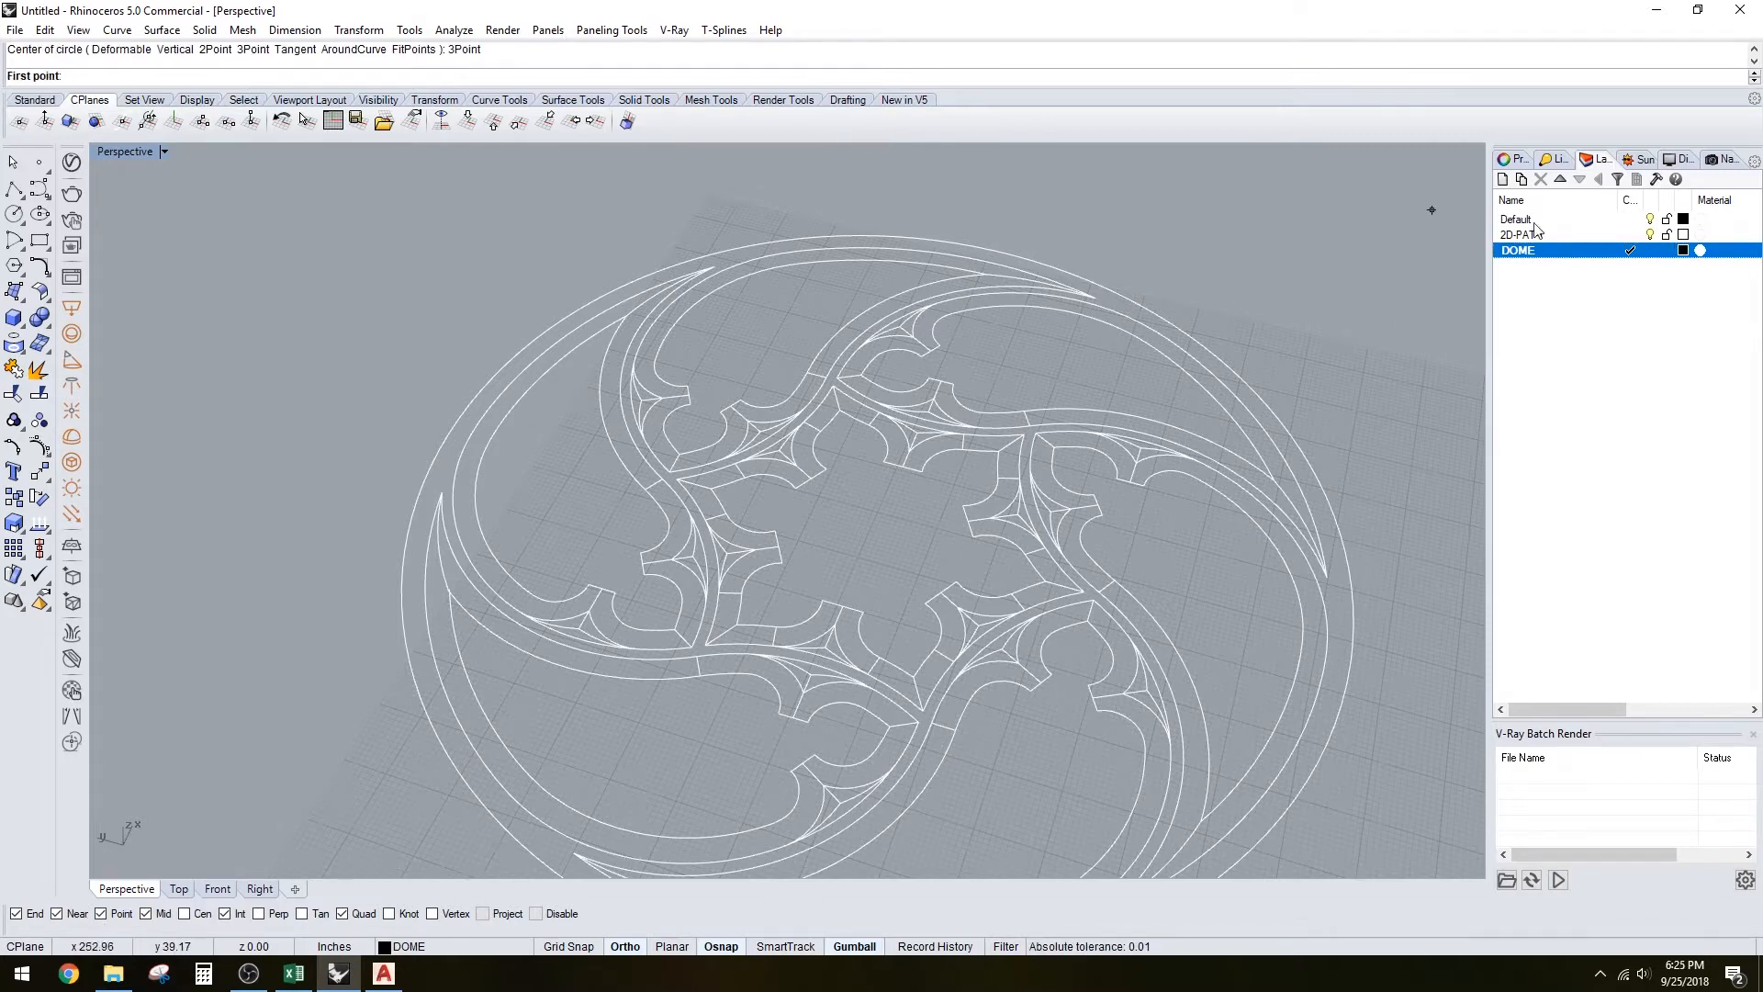
pyautogui.click(1204, 327)
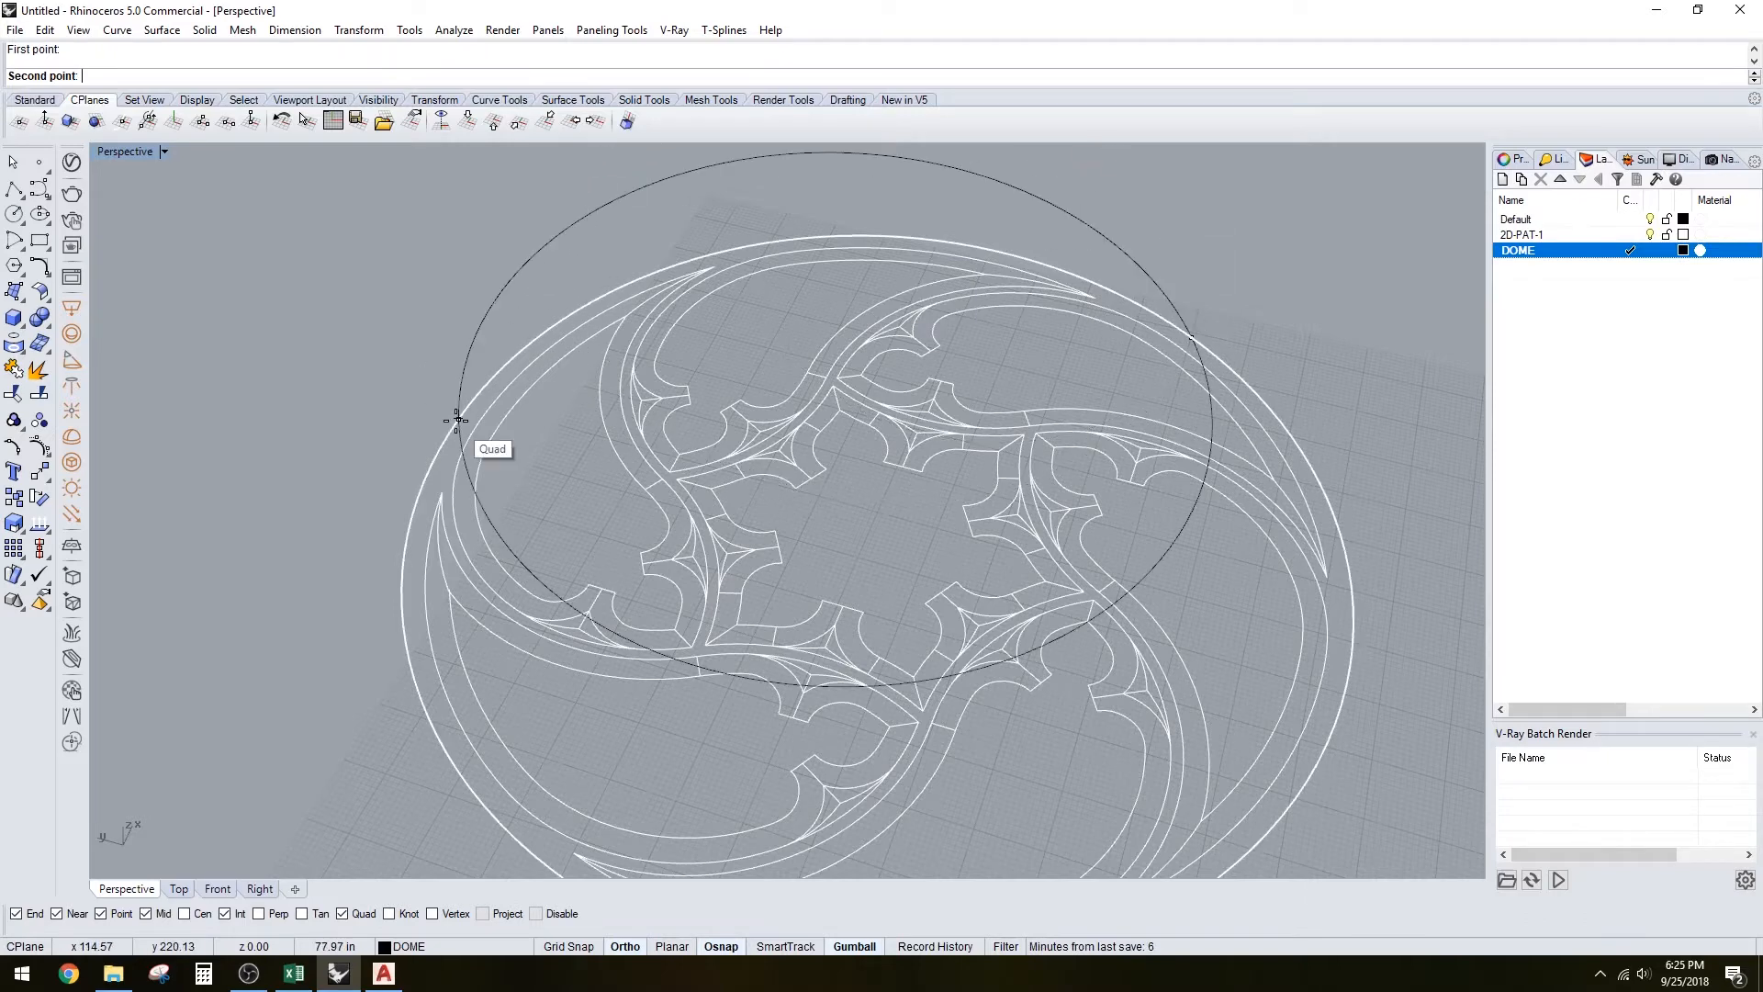
pyautogui.click(461, 418)
pyautogui.scroll(-2, 460, 418)
pyautogui.click(743, 681)
pyautogui.scroll(2, 744, 683)
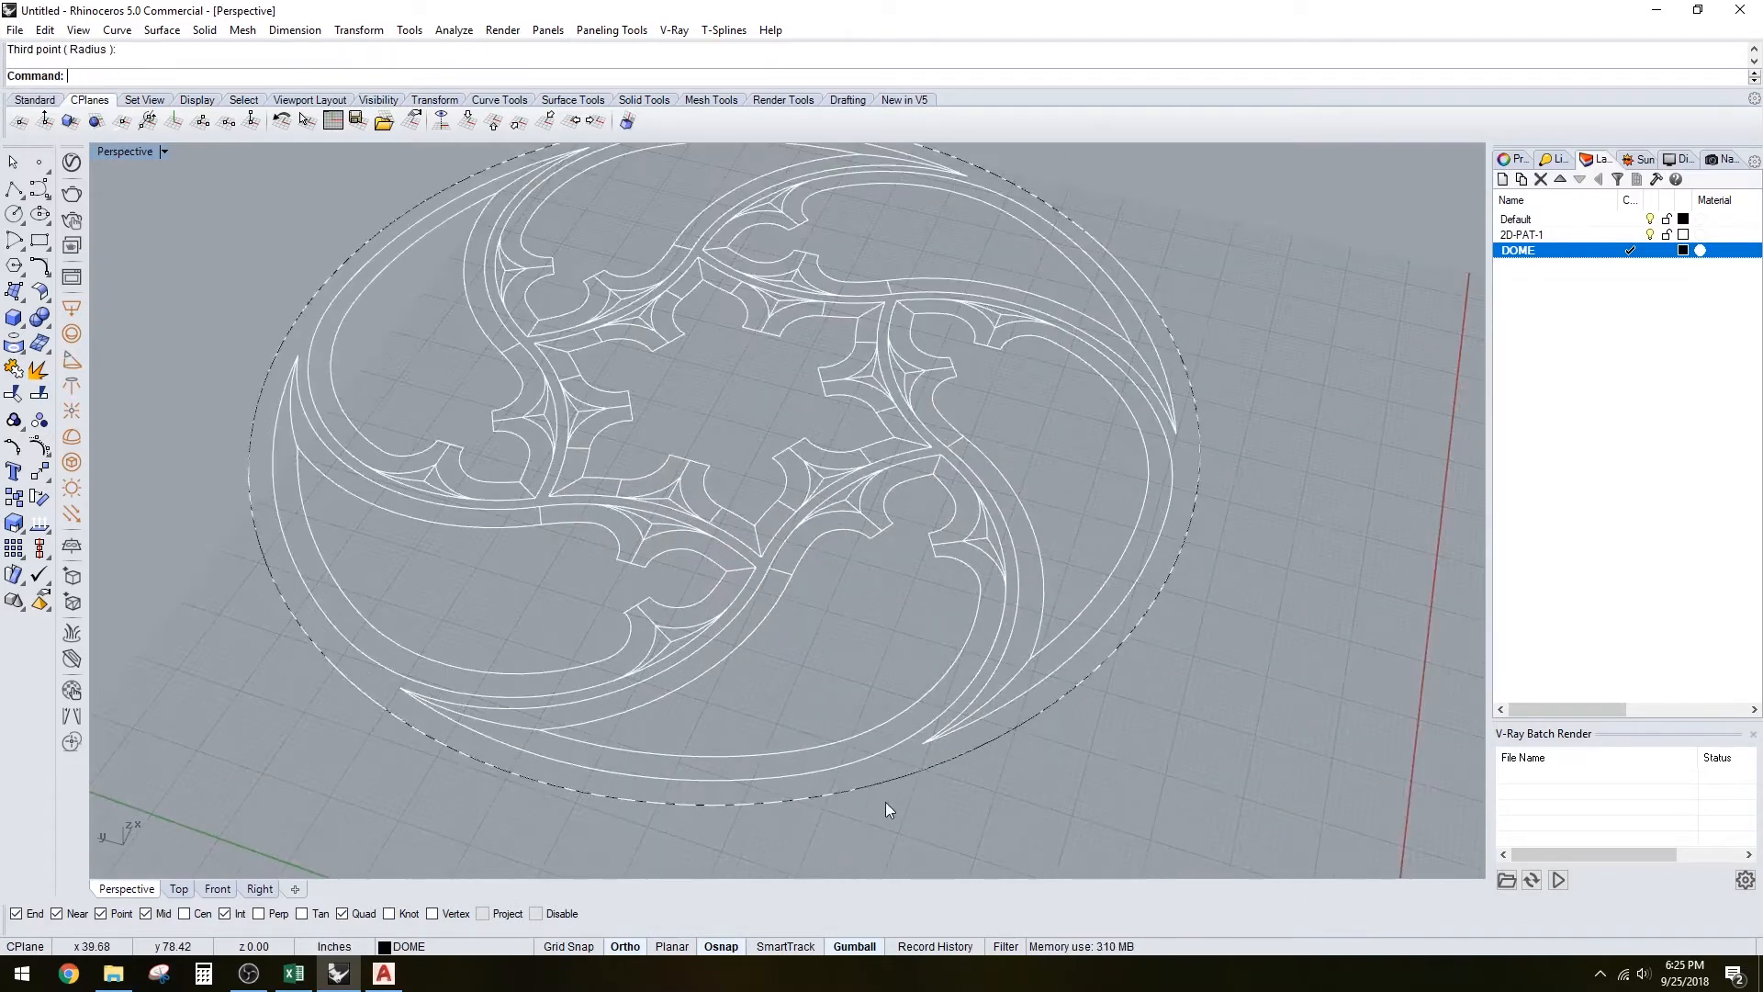
# Select the new outer circle, pick the 2D-PAT-1 layer for it, then clear the selection
pyautogui.click(891, 788)
pyautogui.click(943, 836)
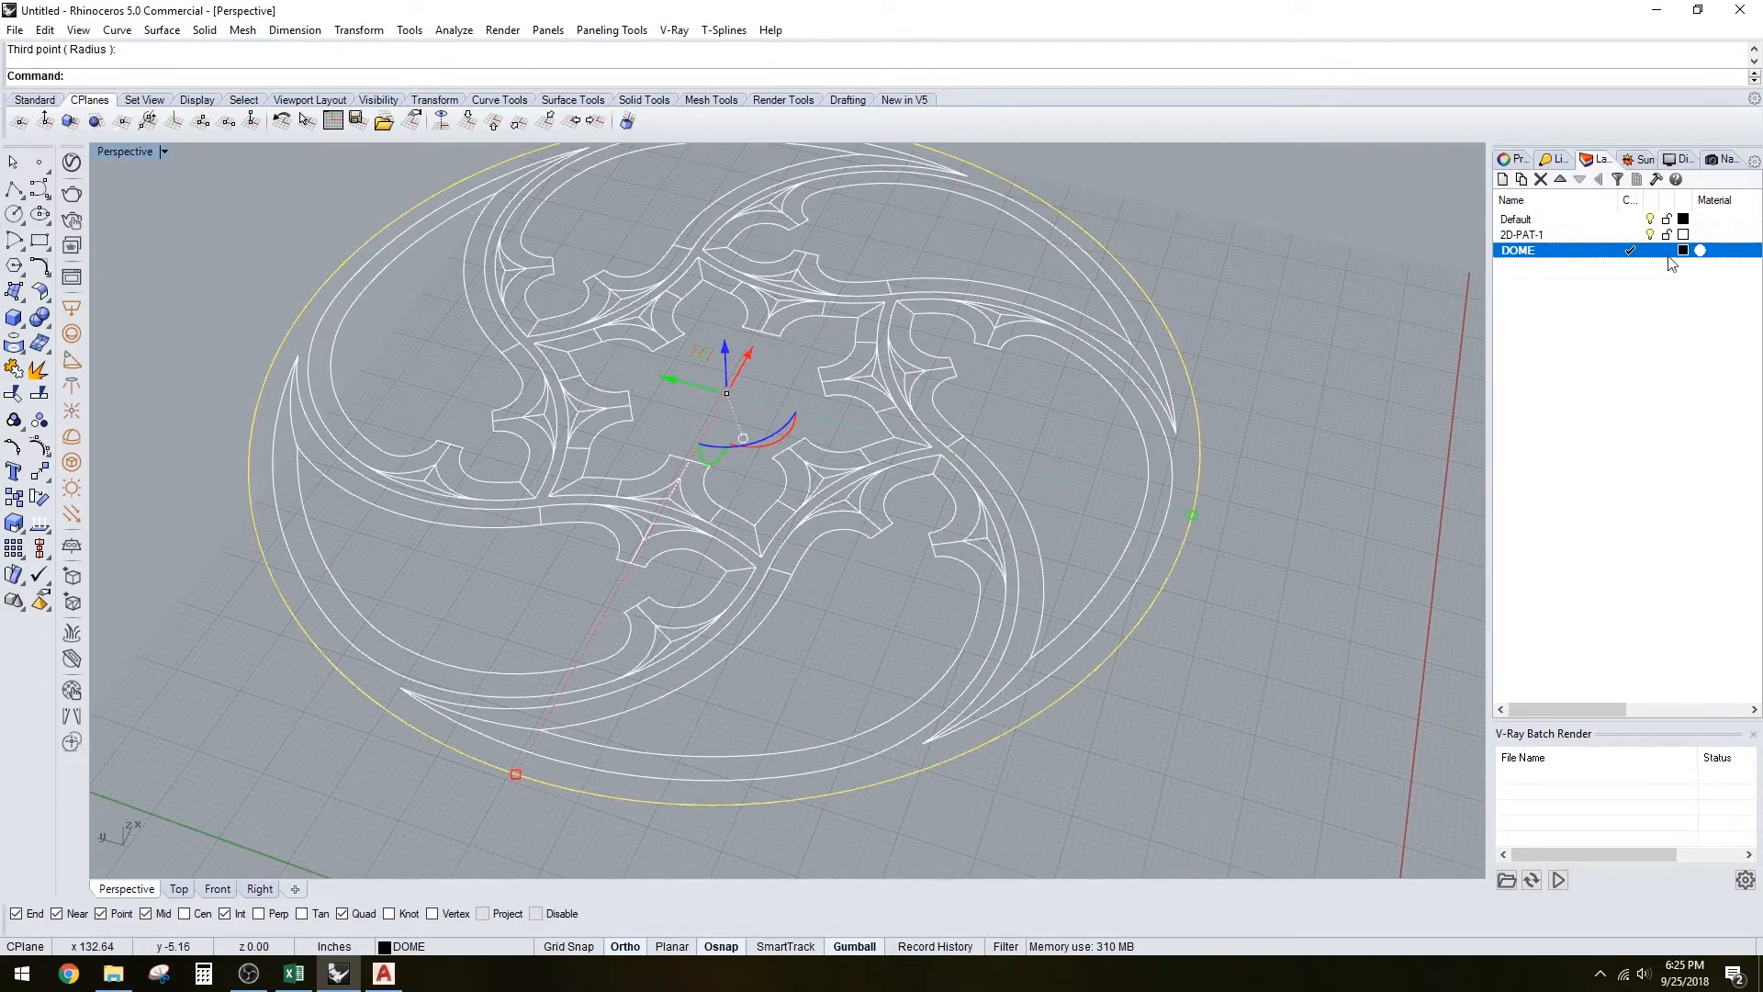
pyautogui.click(1523, 234)
pyautogui.press('Escape')
pyautogui.scroll(-4, 1195, 434)
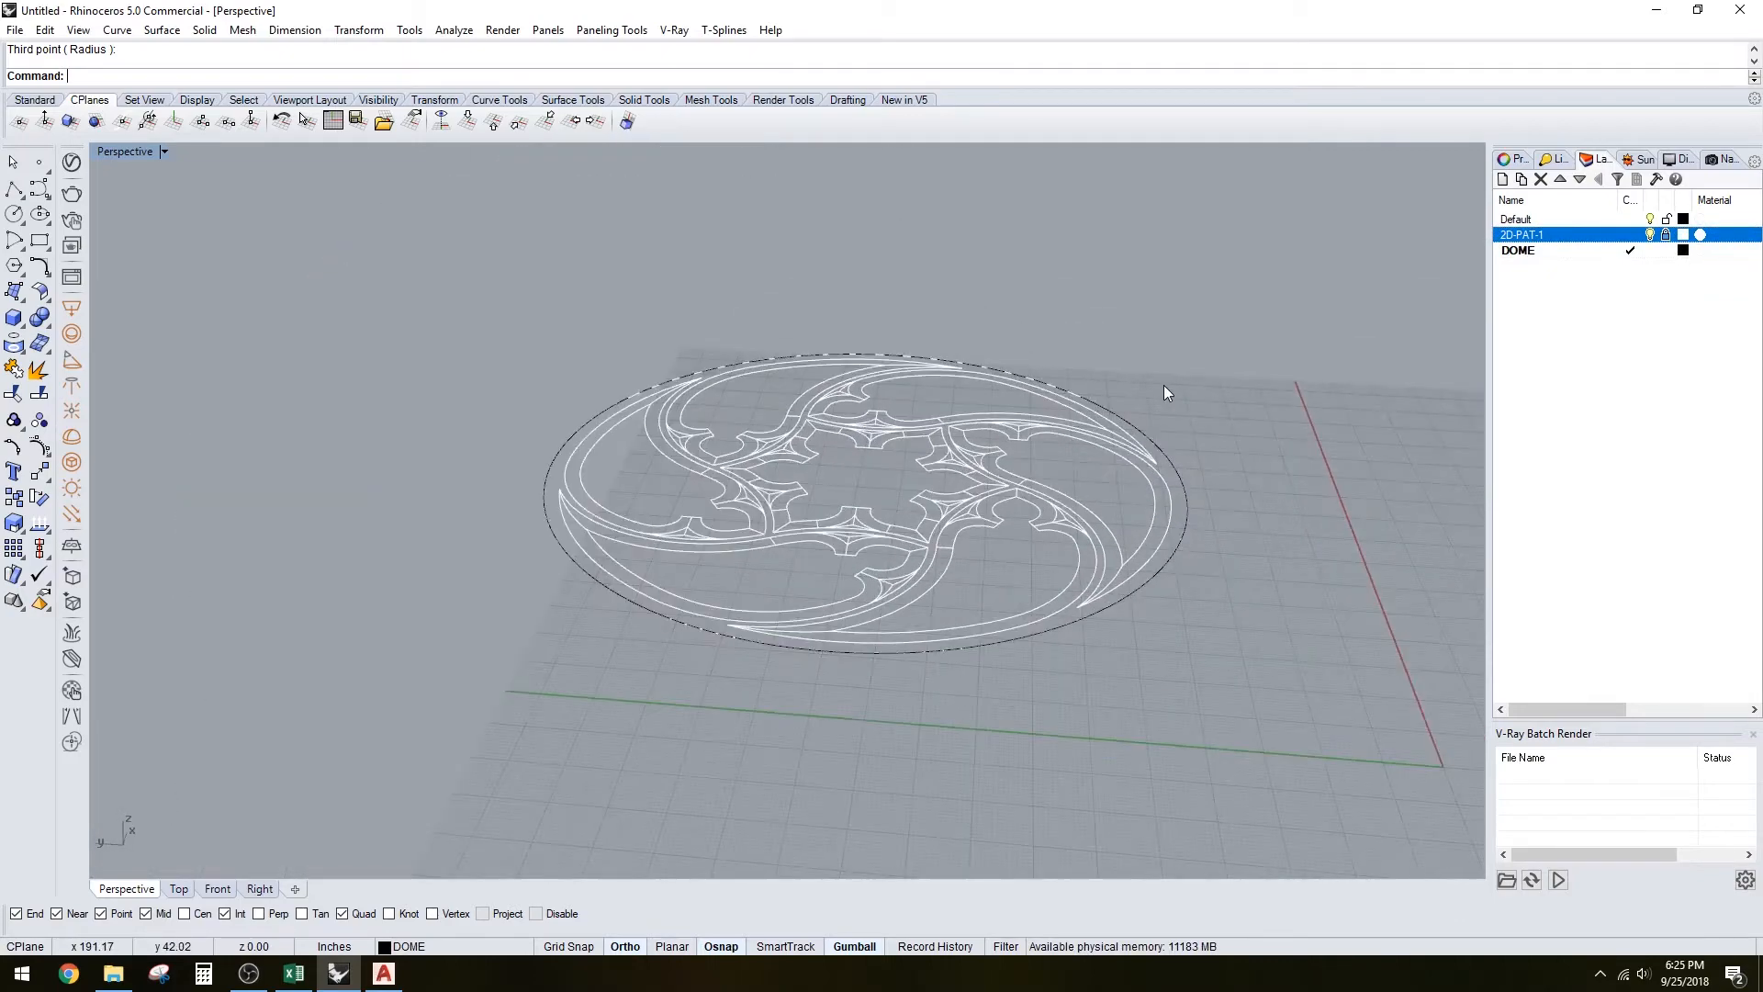
pyautogui.moveTo(1163, 392); pyautogui.dragTo(1075, 450, button='right')
pyautogui.moveTo(652, 500); pyautogui.dragTo(651, 468, button='right')
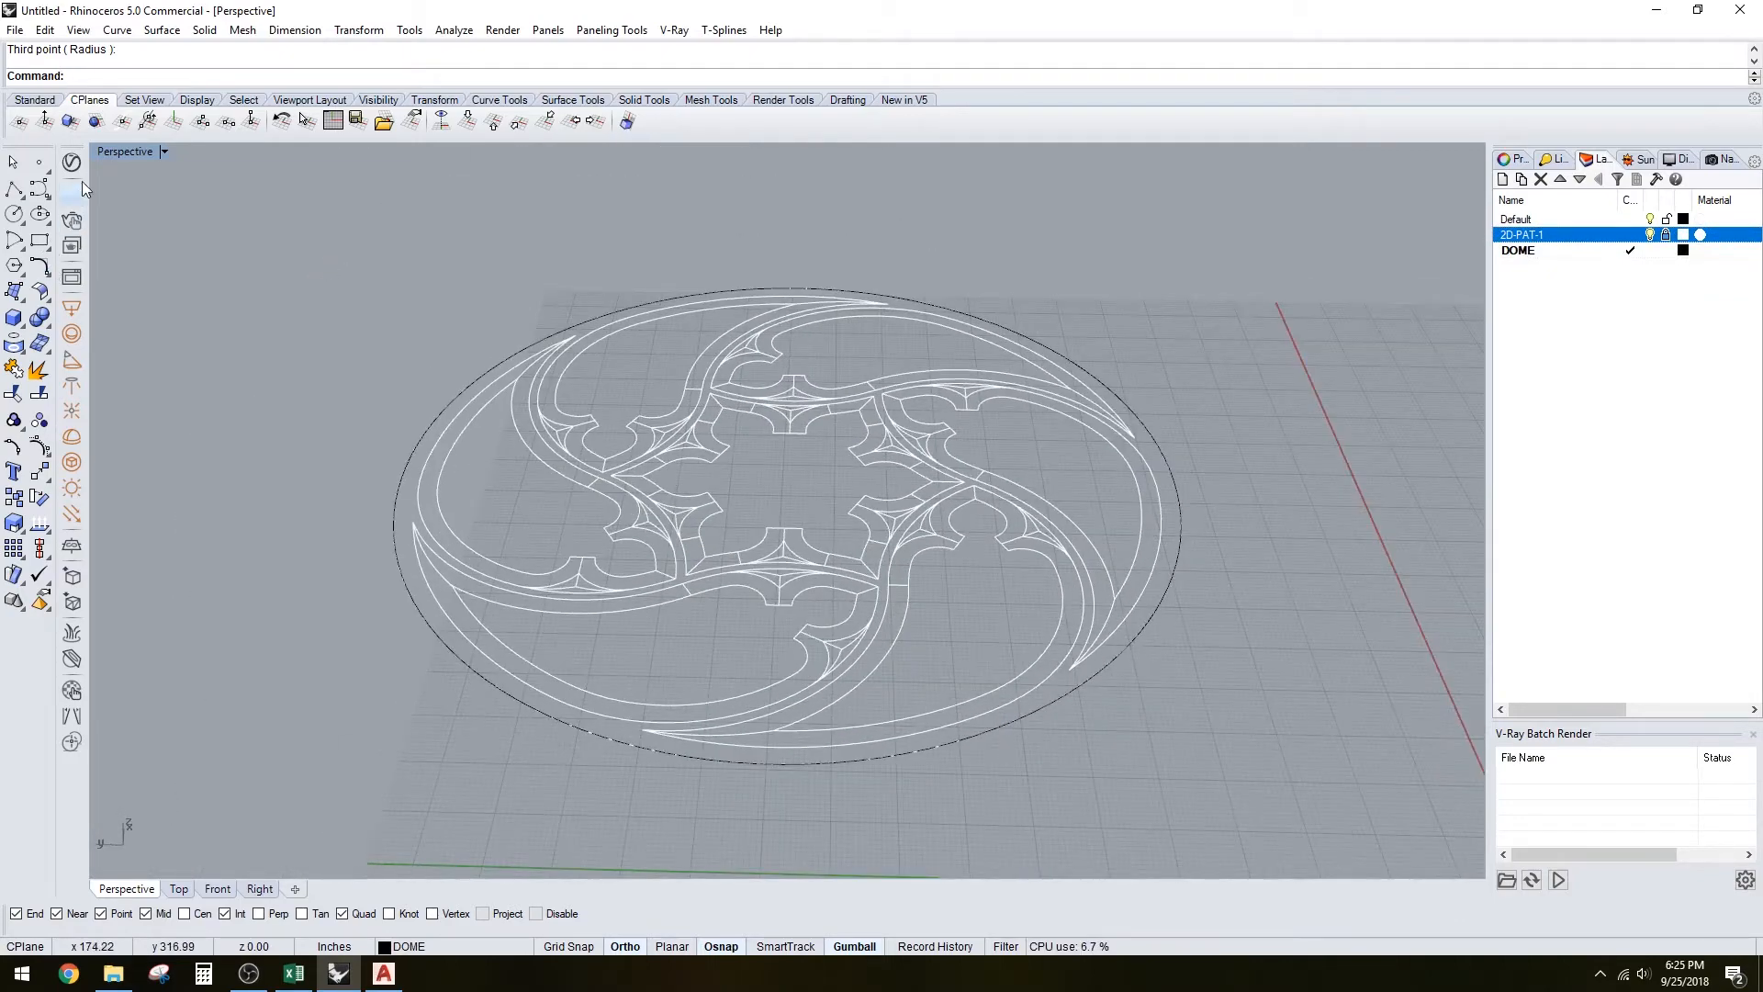
# Draw a radius polyline from the circle centre to the rim, extrude it into an upright surface, and delete the line
pyautogui.click(15, 187)
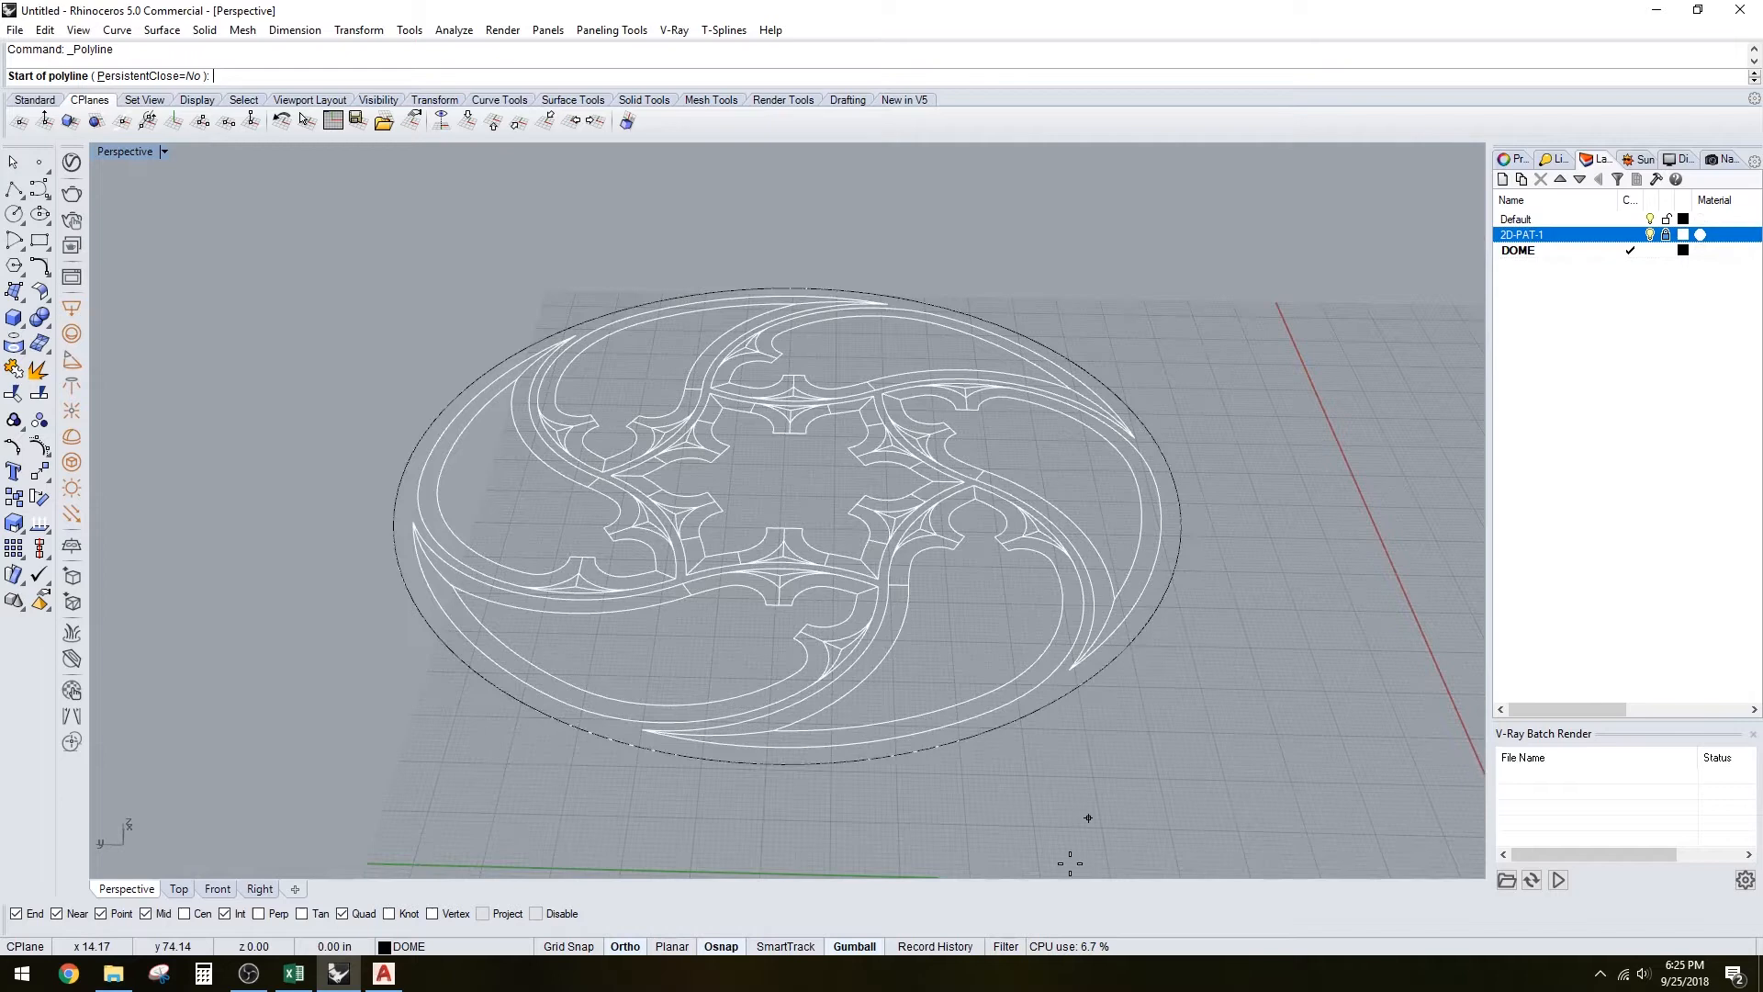
pyautogui.click(203, 915)
pyautogui.scroll(4, 827, 523)
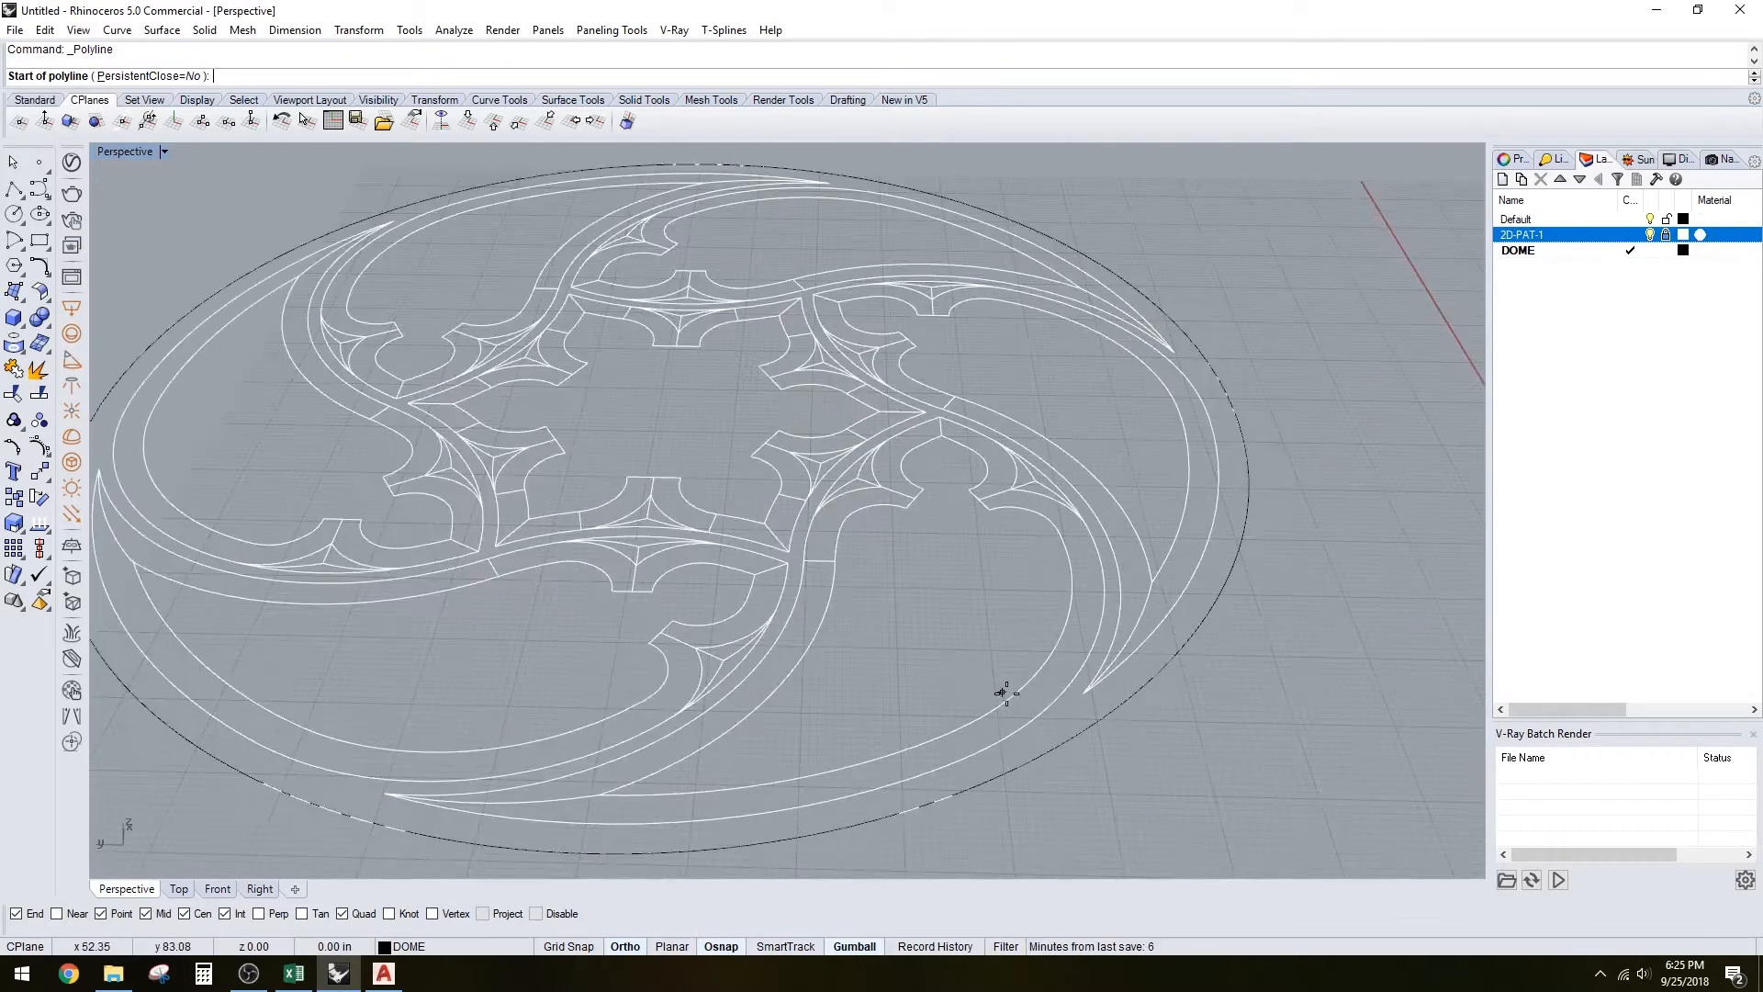
pyautogui.click(1053, 744)
pyautogui.scroll(-4, 1053, 744)
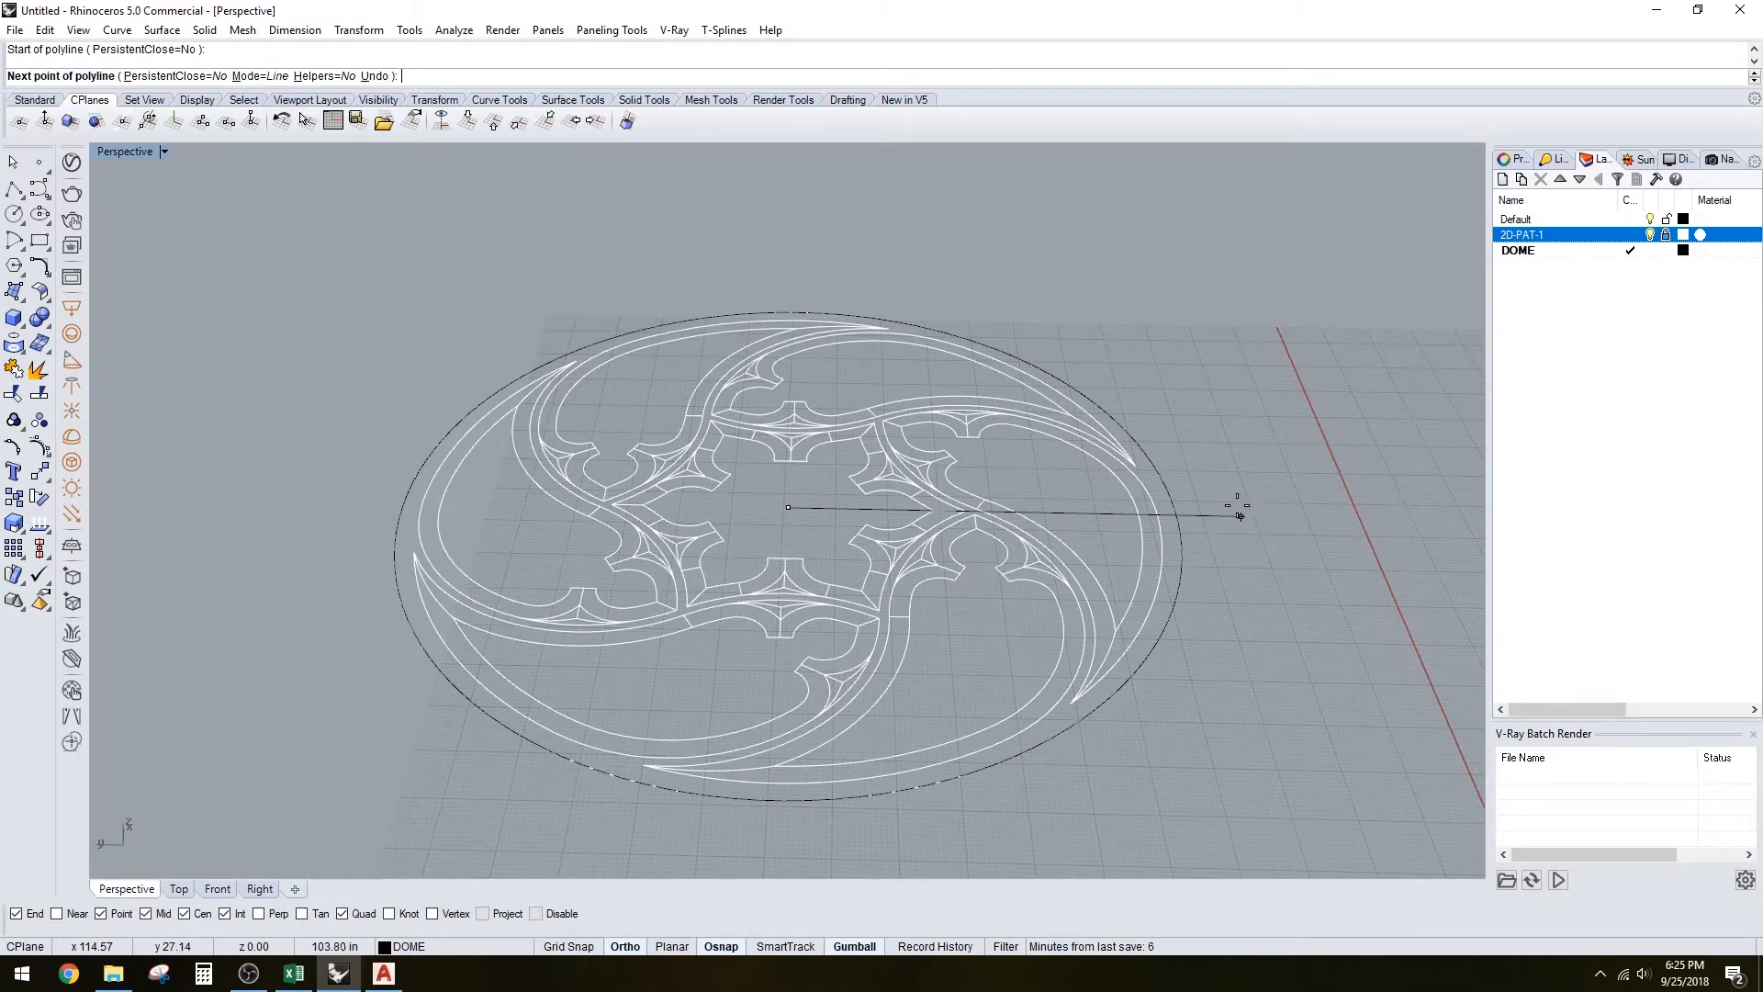
pyautogui.press('Escape')
pyautogui.click(1178, 503)
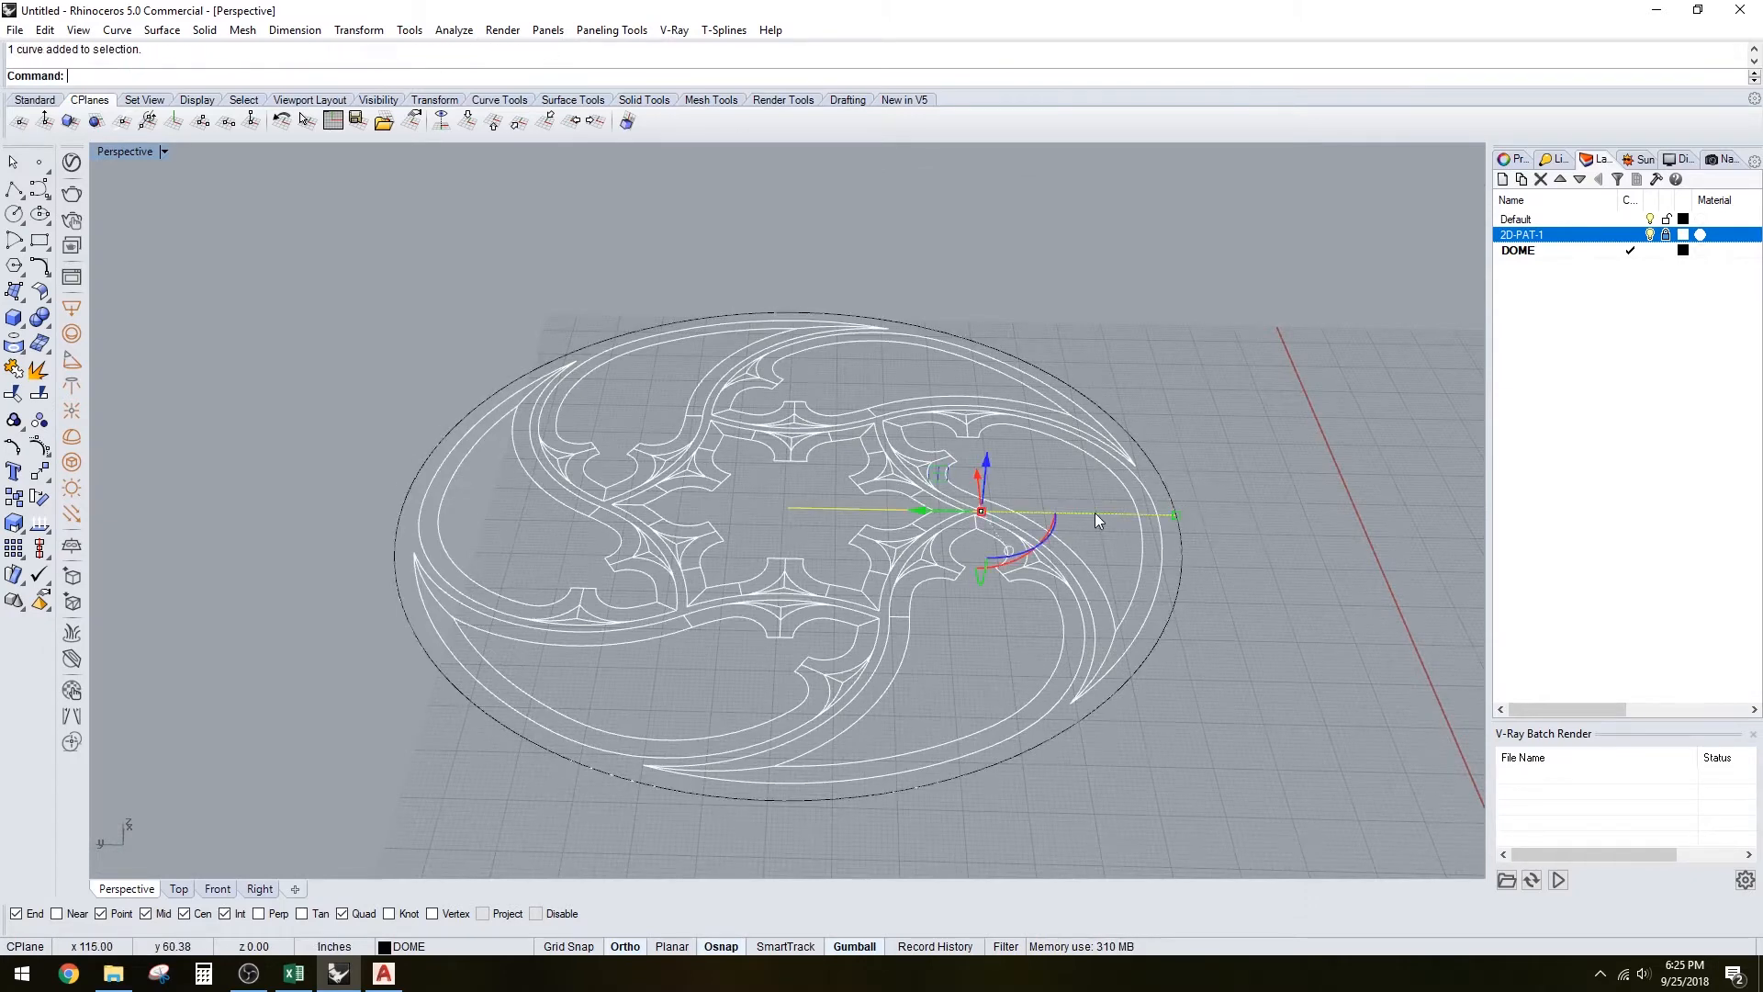
pyautogui.moveTo(1095, 513)
pyautogui.mouseDown(button='right')
pyautogui.moveTo(1113, 502)
pyautogui.moveTo(1144, 550)
pyautogui.mouseUp(button='right')
pyautogui.write('Ex')
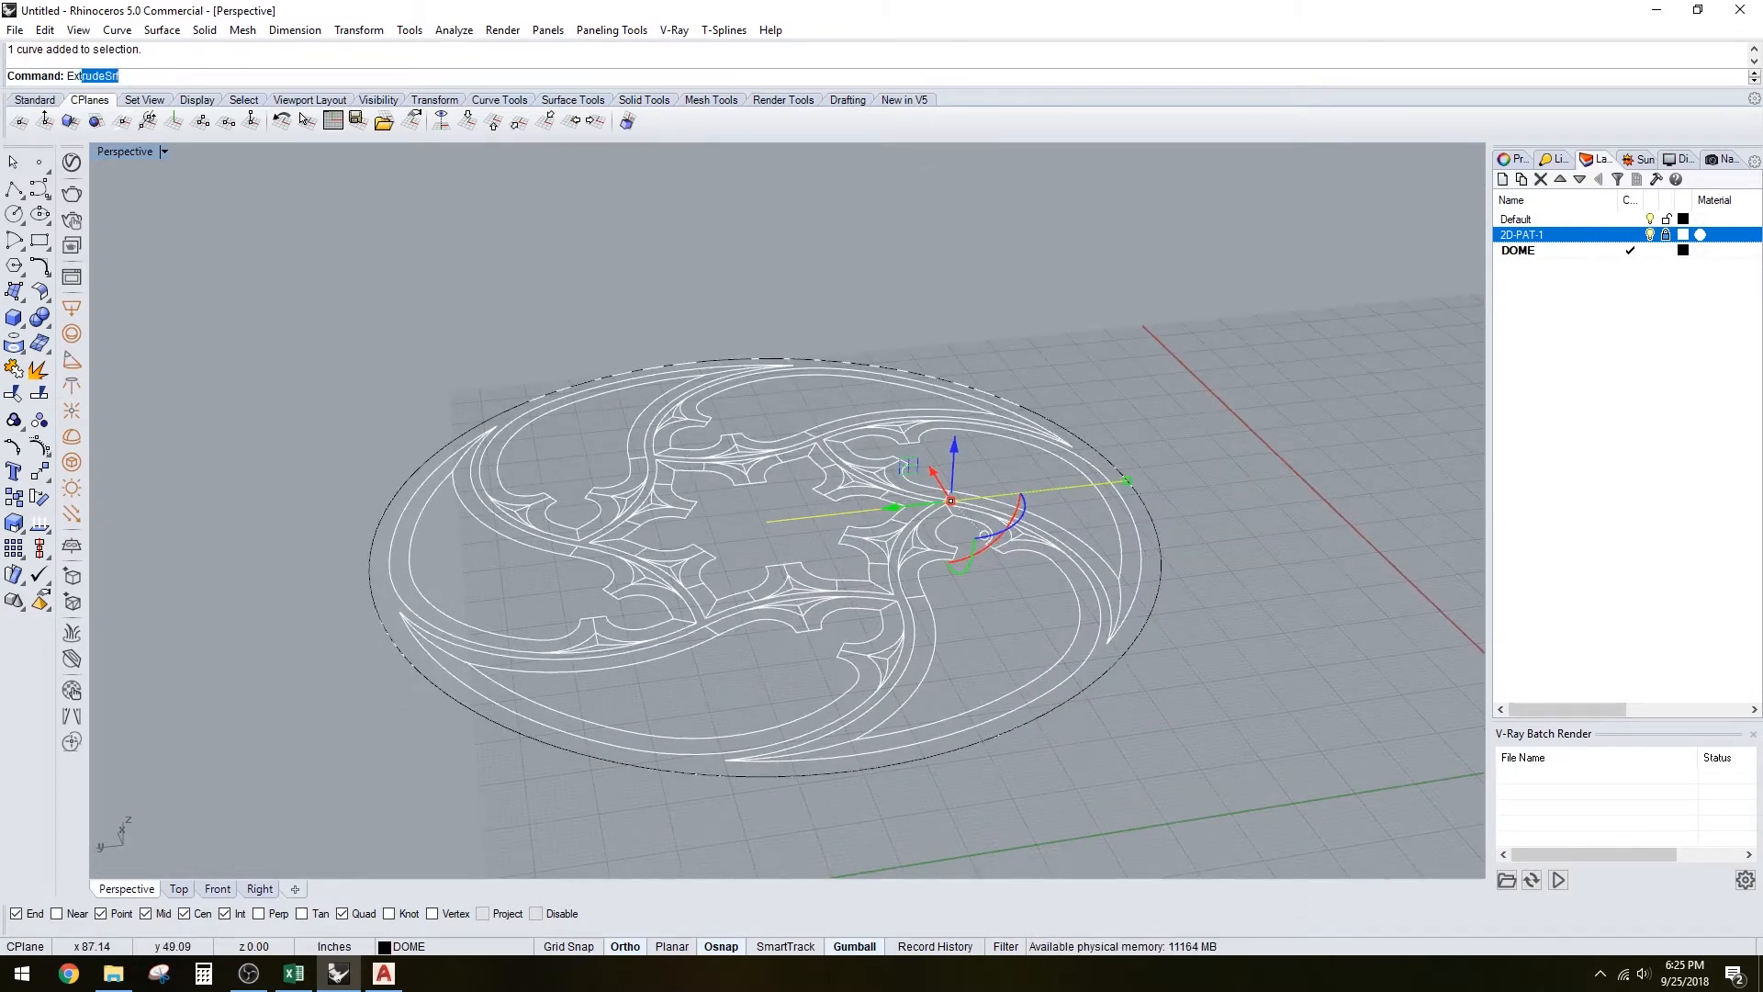
pyautogui.write('trudeCrv')
pyautogui.press('Return')
pyautogui.moveTo(1150, 530); pyautogui.dragTo(1160, 462, button='right')
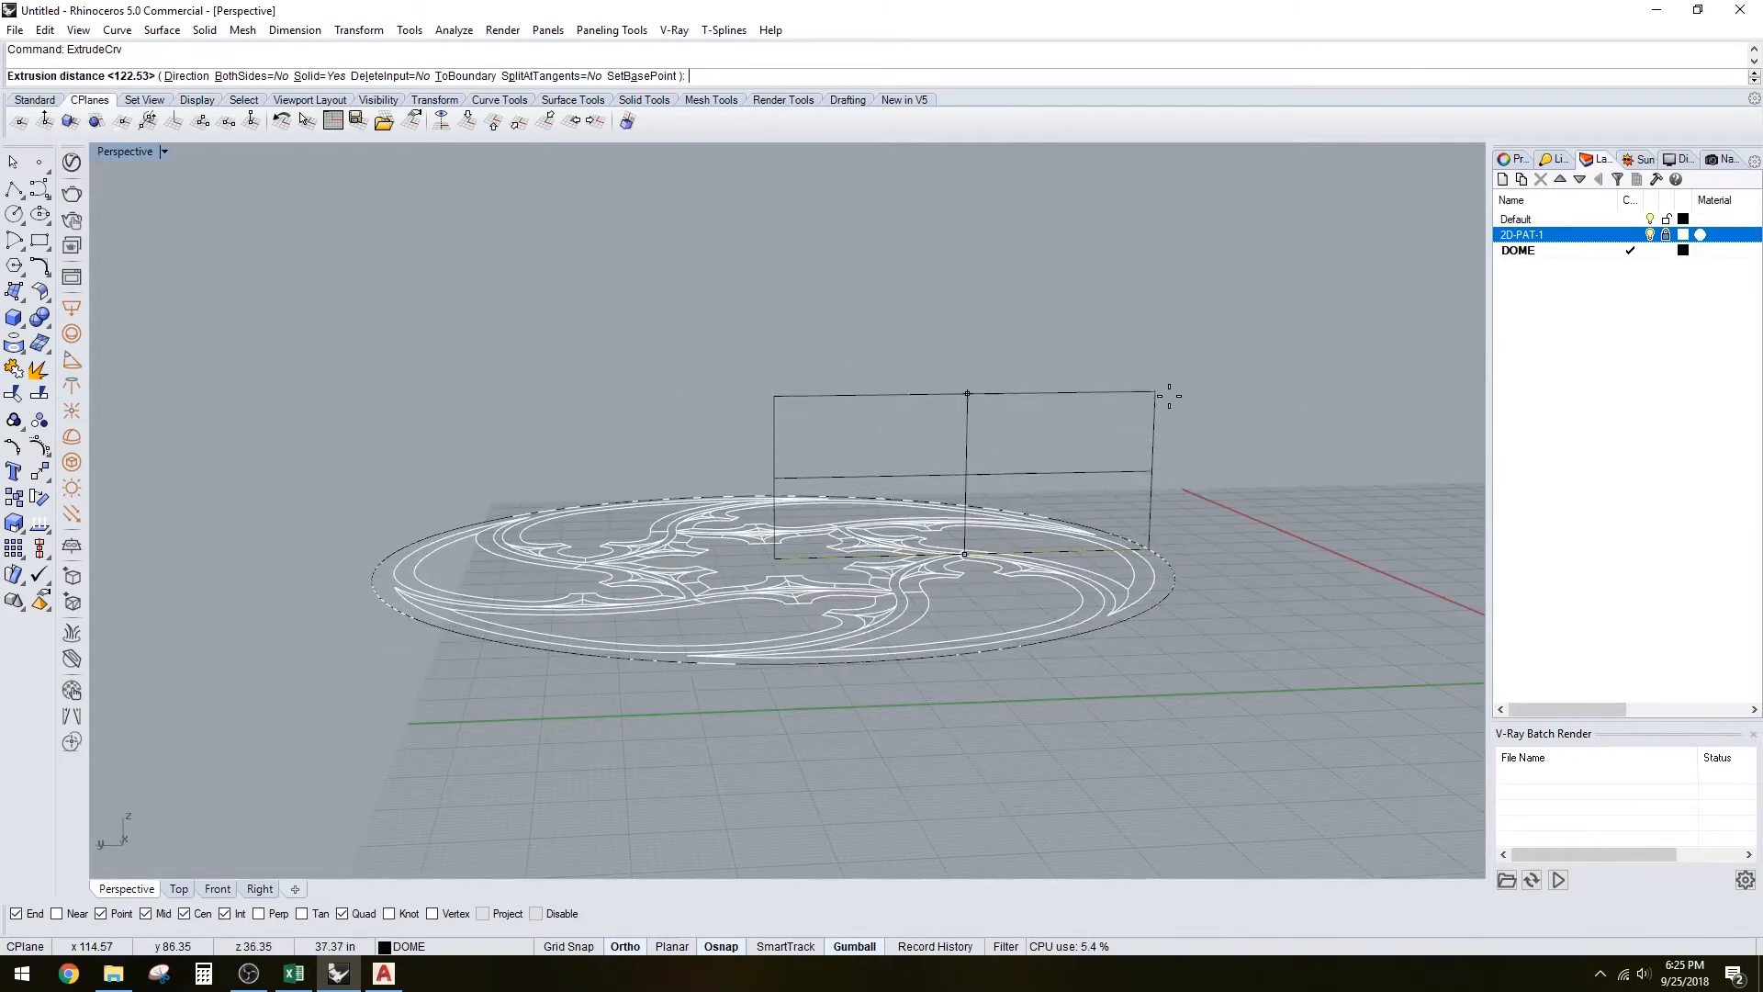
pyautogui.click(1165, 385)
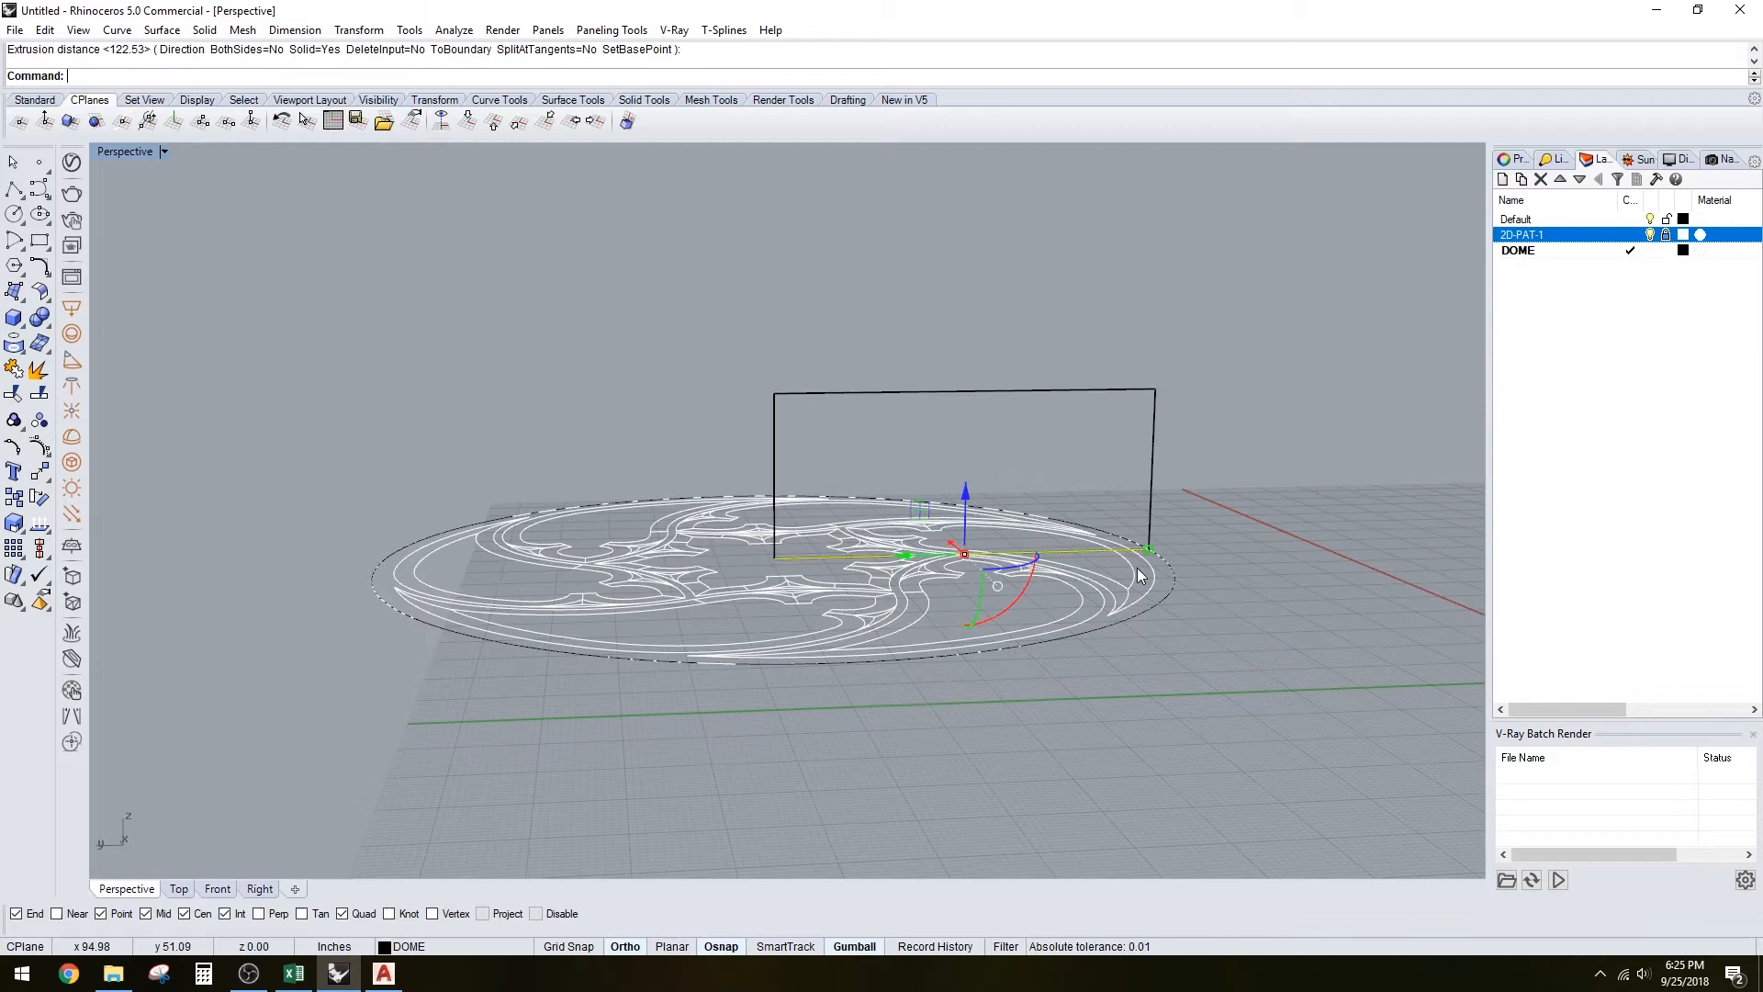
pyautogui.scroll(2, 1158, 530)
pyautogui.press('Delete')
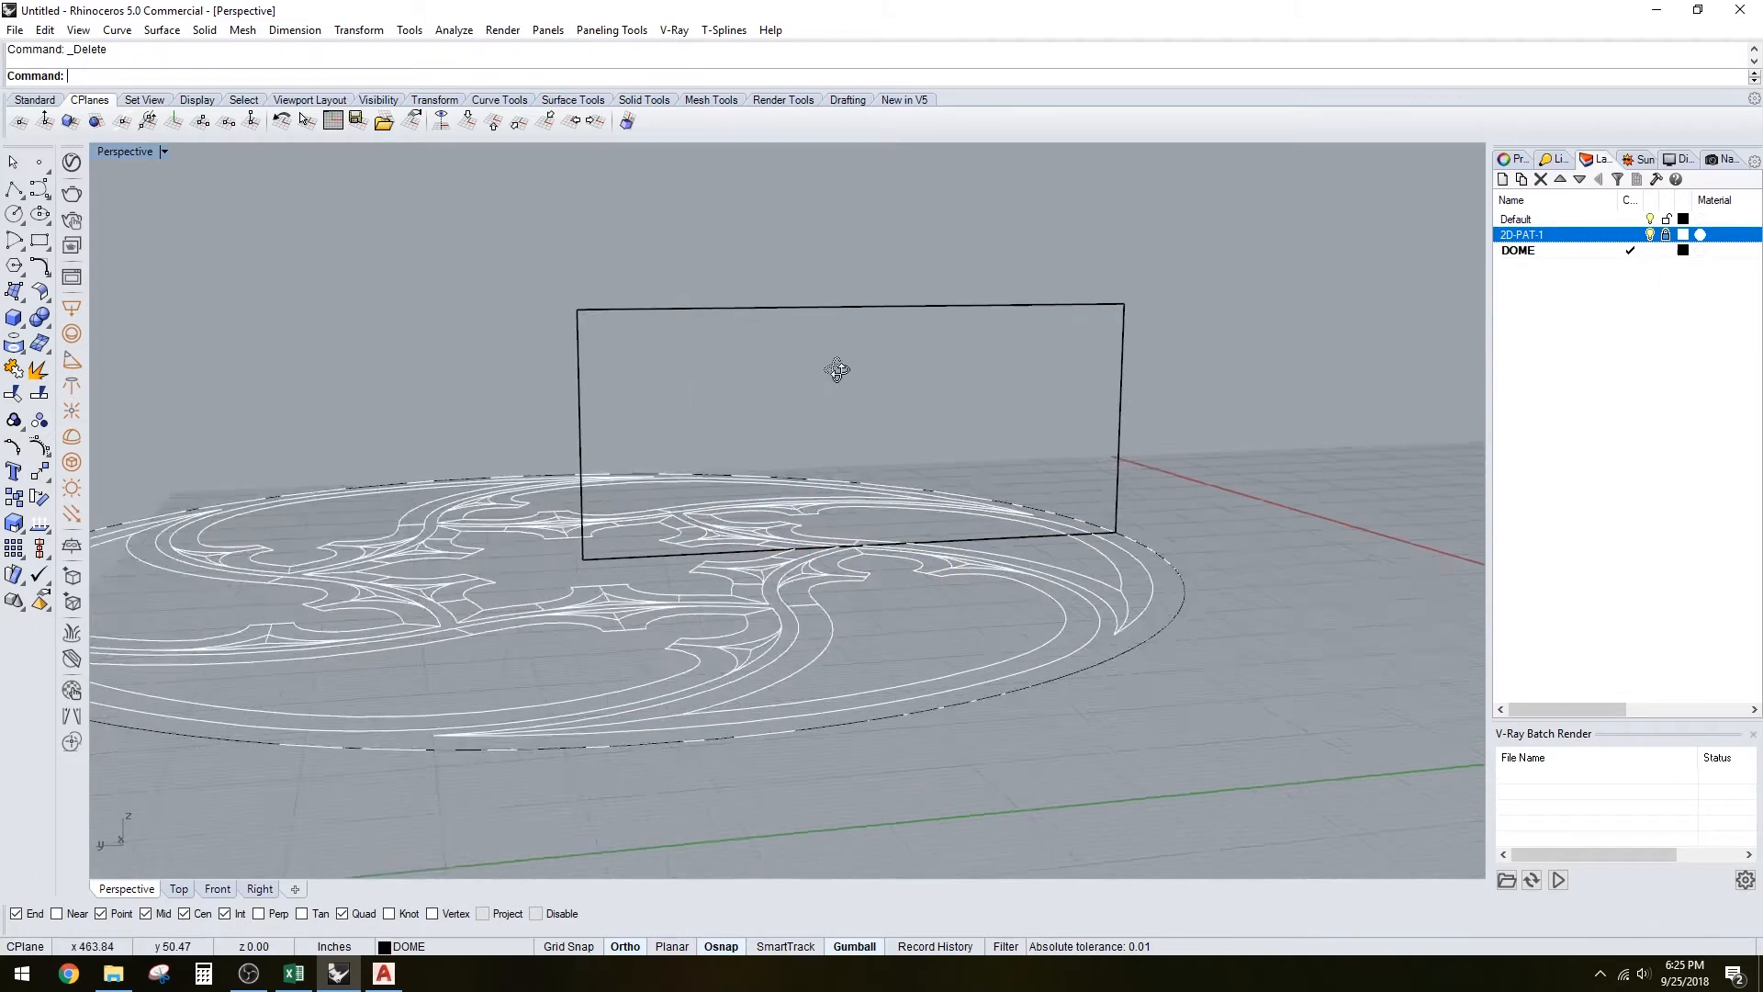
# Set the construction plane to the upright rectangular surface with default origin and axis
pyautogui.moveTo(1158, 526)
pyautogui.mouseDown(button='right')
pyautogui.moveTo(836, 357)
pyautogui.moveTo(830, 385)
pyautogui.mouseUp(button='right')
pyautogui.write('cplane')
pyautogui.press('Return')
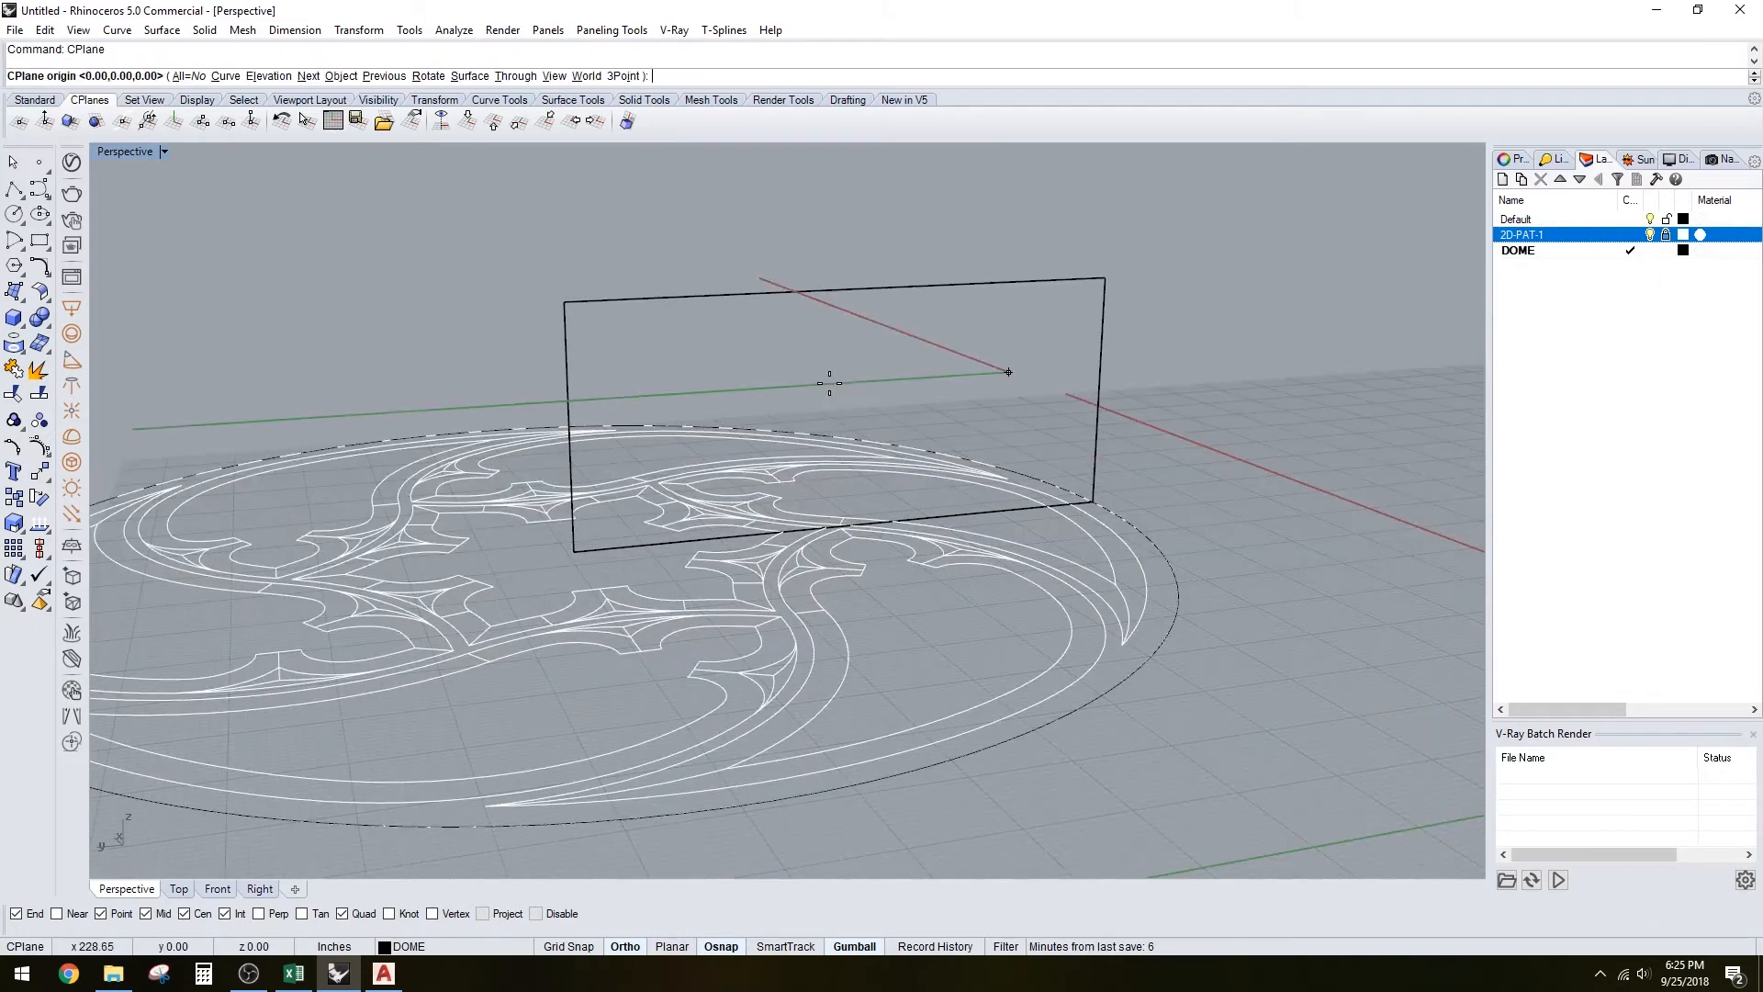
pyautogui.press('s')
pyautogui.press('Return')
pyautogui.click(872, 300)
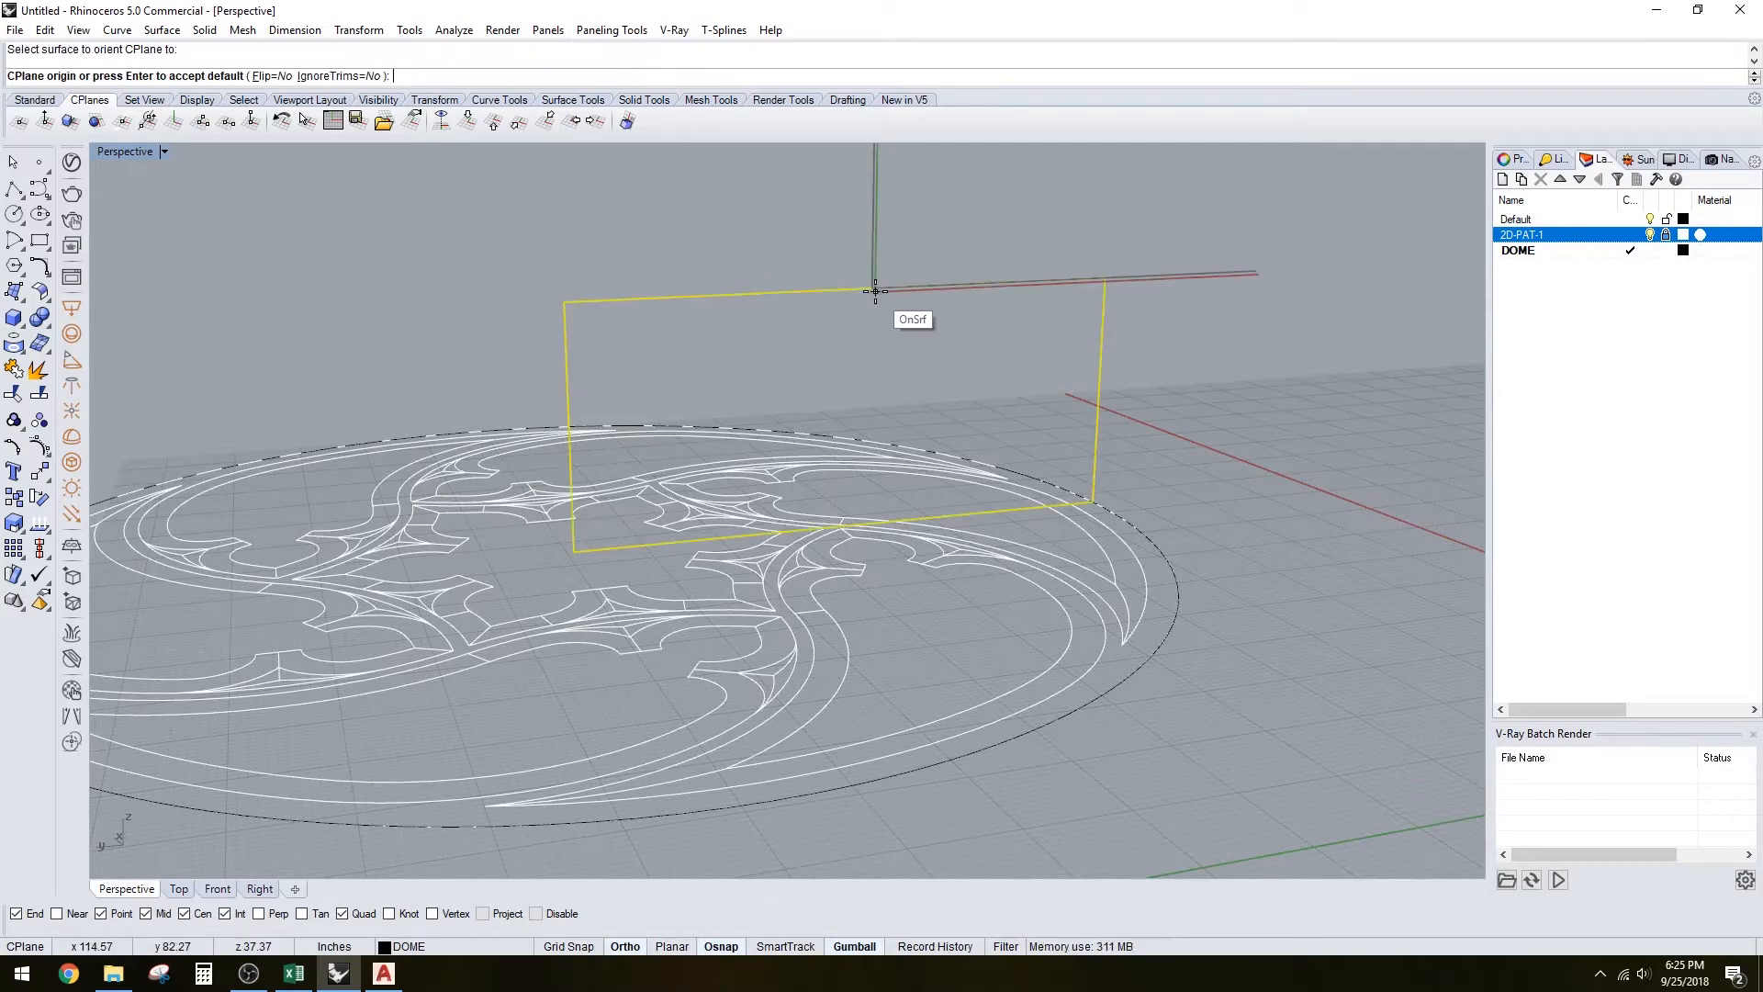
pyautogui.press('Return')
pyautogui.moveTo(931, 297)
pyautogui.mouseDown(button='right')
pyautogui.moveTo(999, 273)
pyautogui.moveTo(920, 293)
pyautogui.mouseUp(button='right')
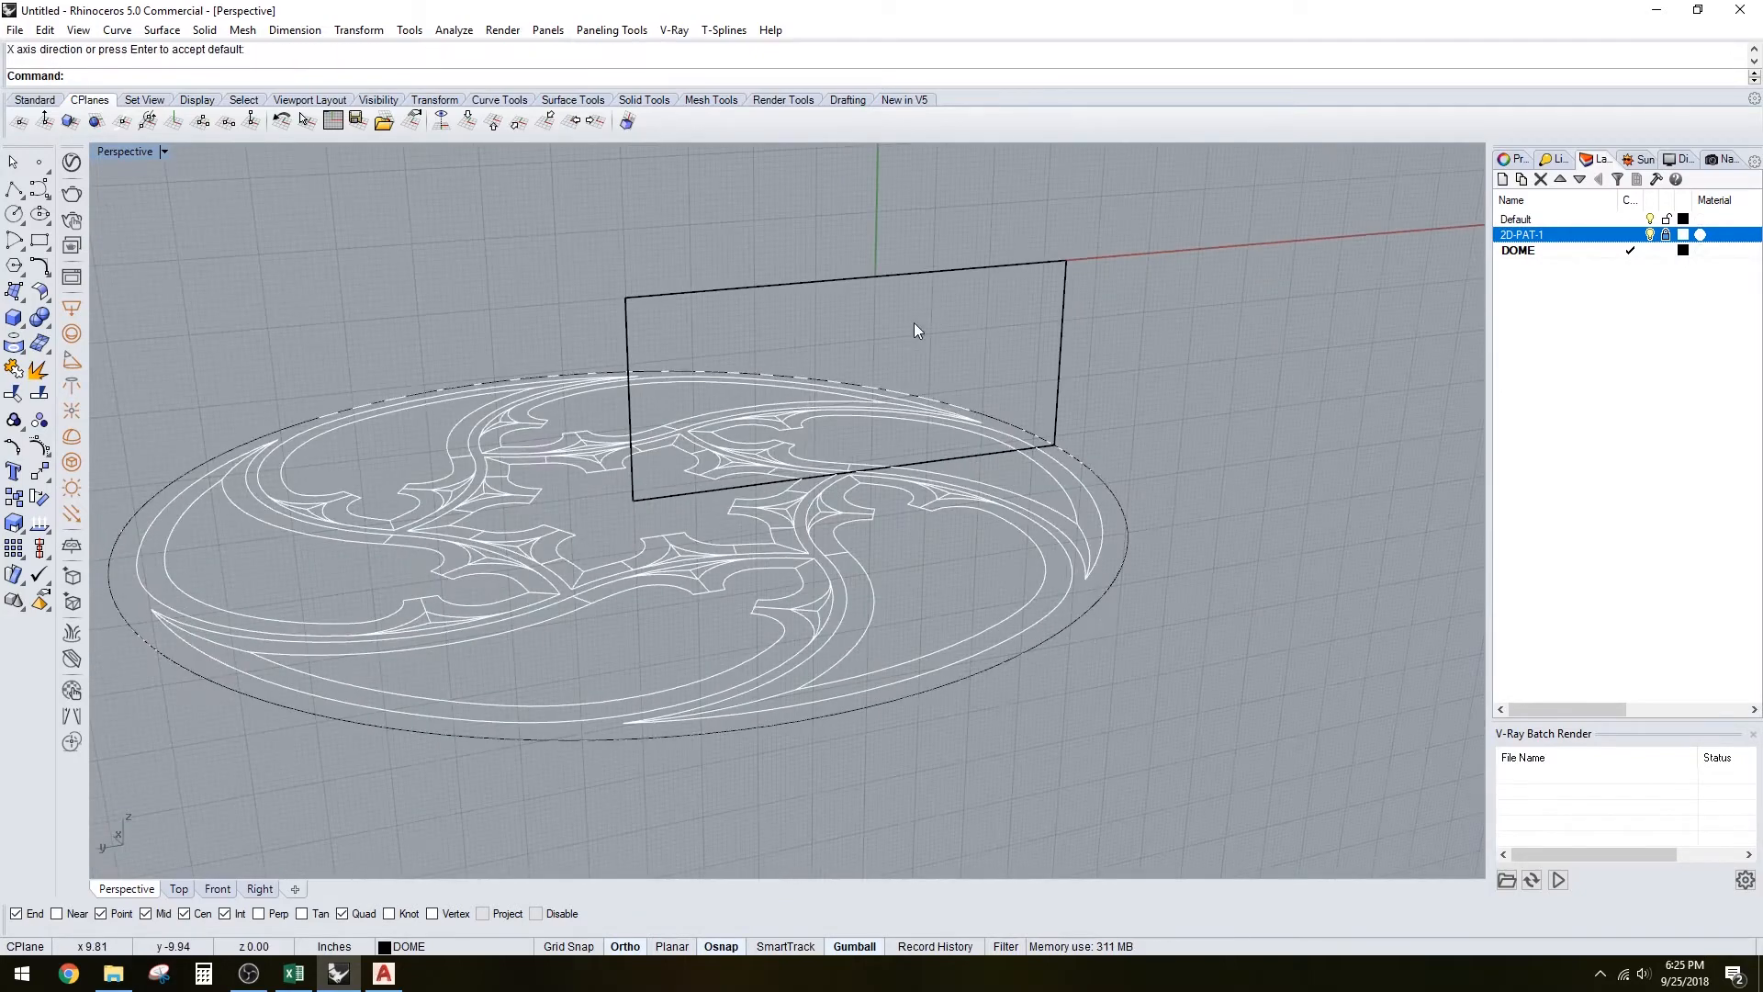
pyautogui.press('Return')
pyautogui.write('arc')
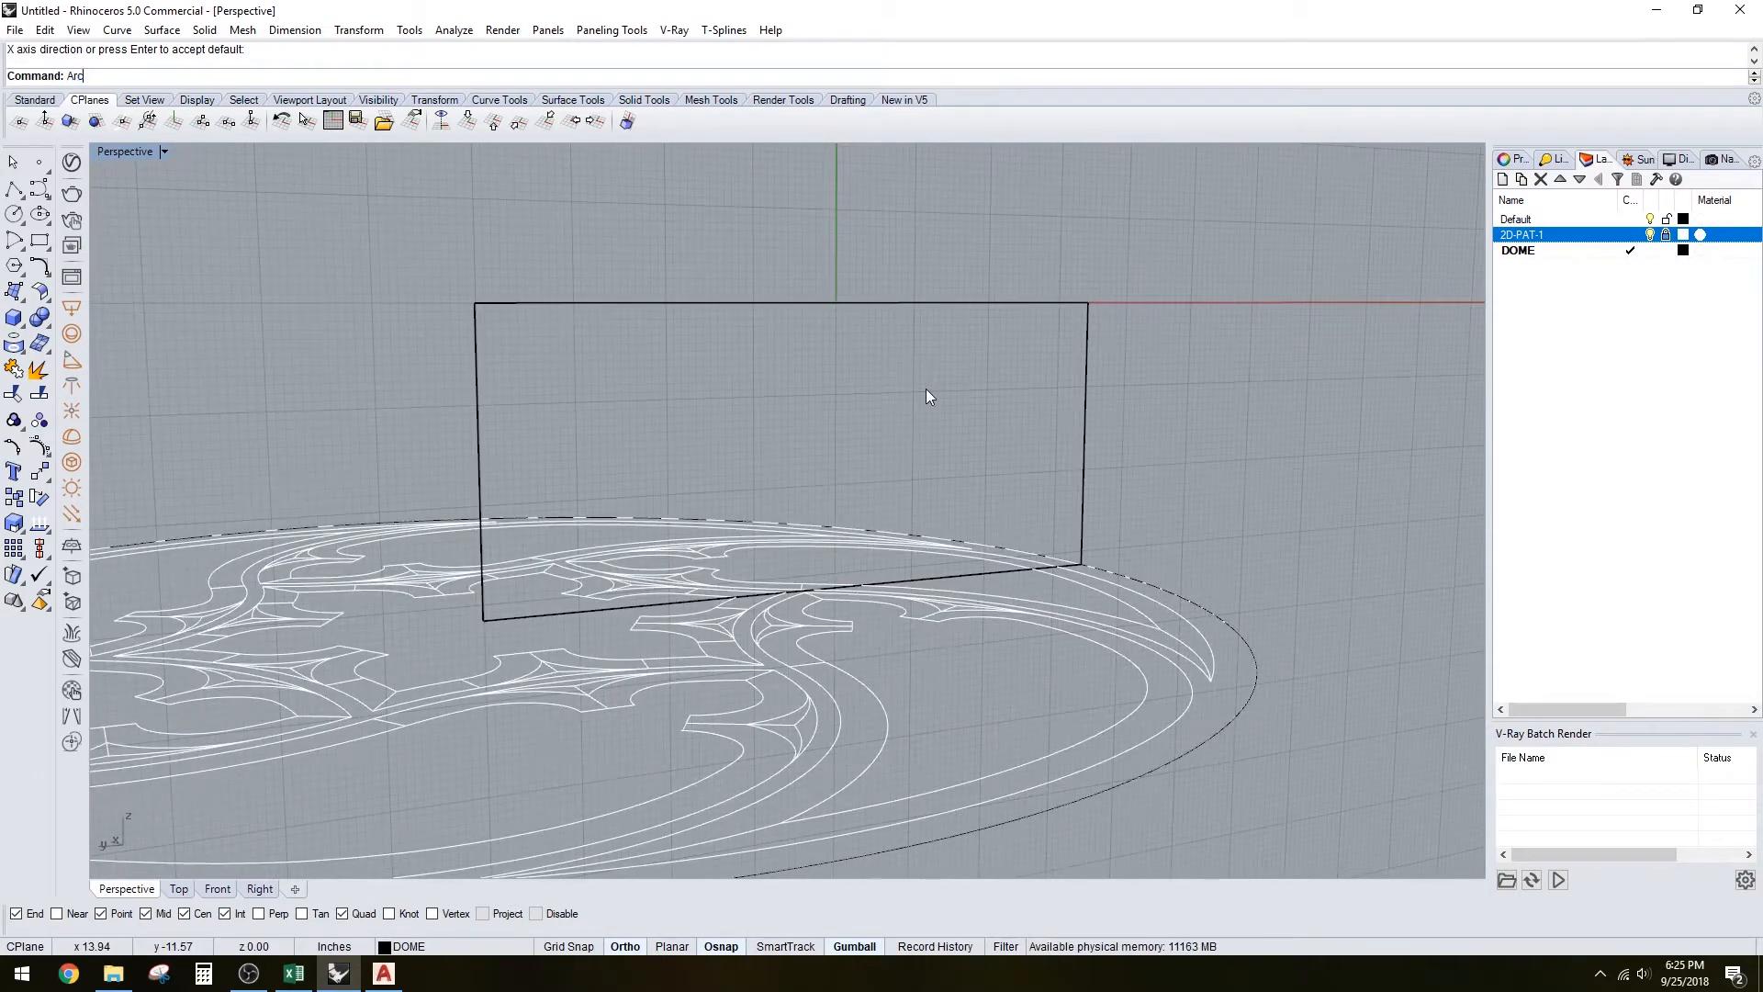
# Try drawing an arc on the surface, undo the misplaced one, and retry from its top-left corner
pyautogui.press('Return')
pyautogui.click(1082, 565)
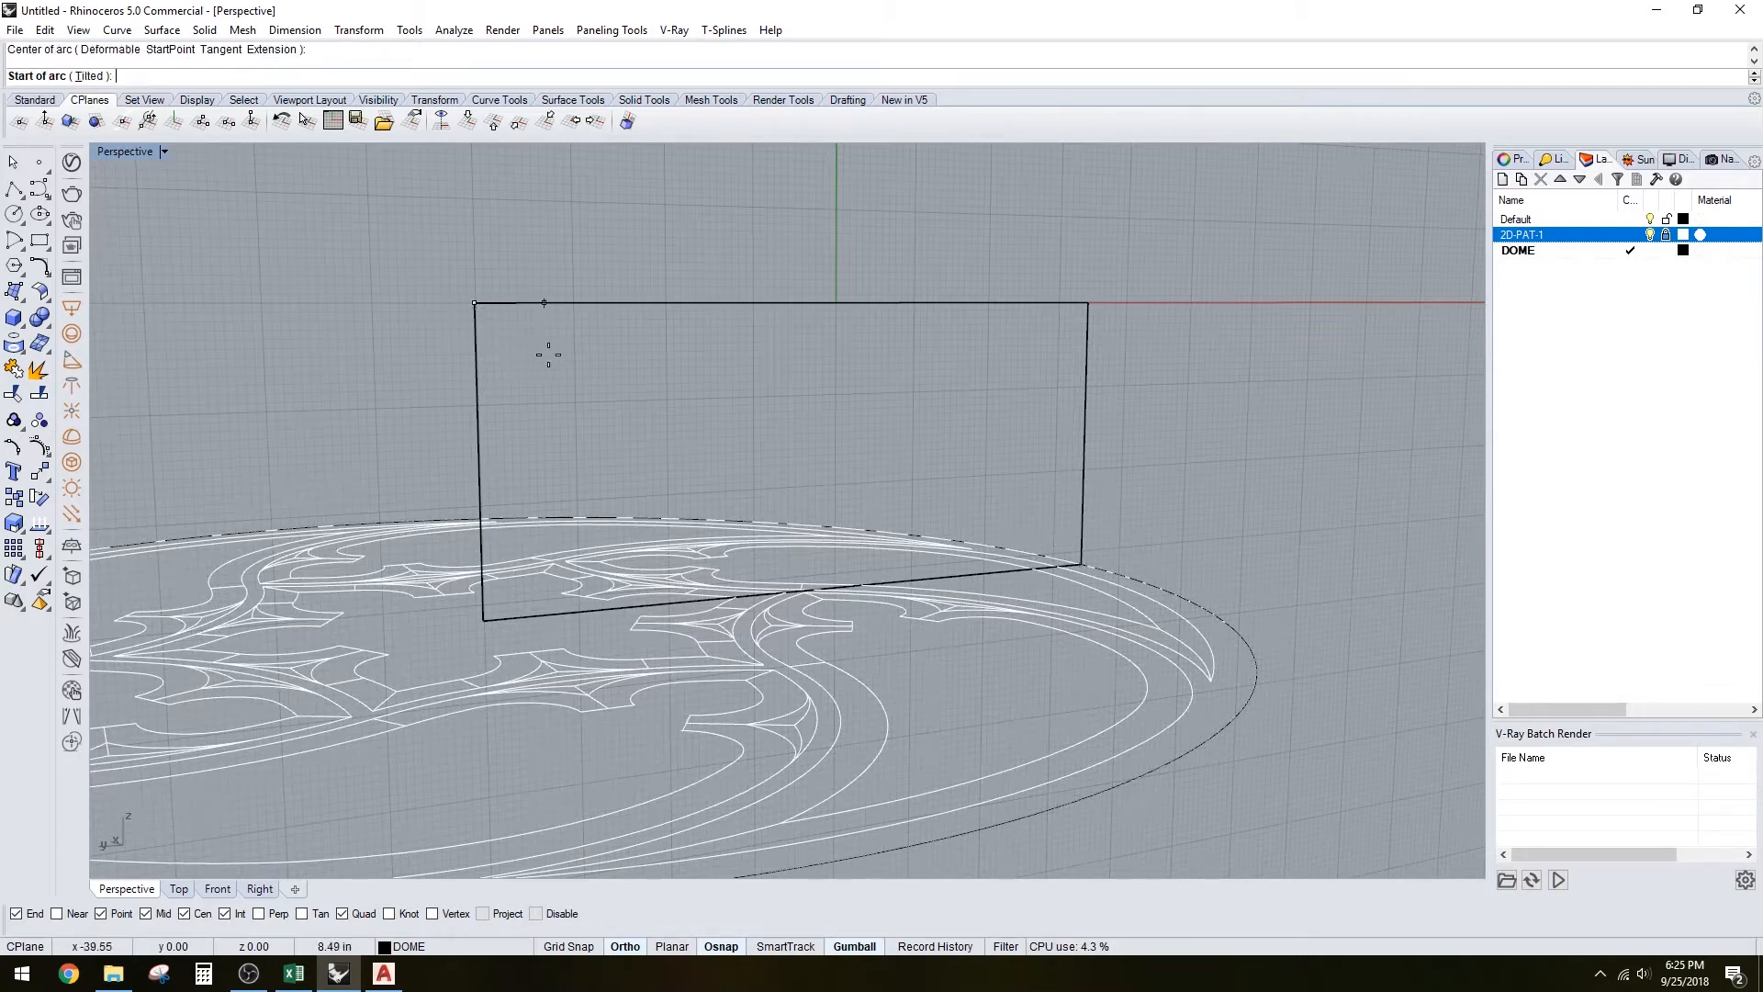
pyautogui.write('E')
pyautogui.press('Return')
pyautogui.click(1079, 544)
pyautogui.write('D')
pyautogui.press('Return')
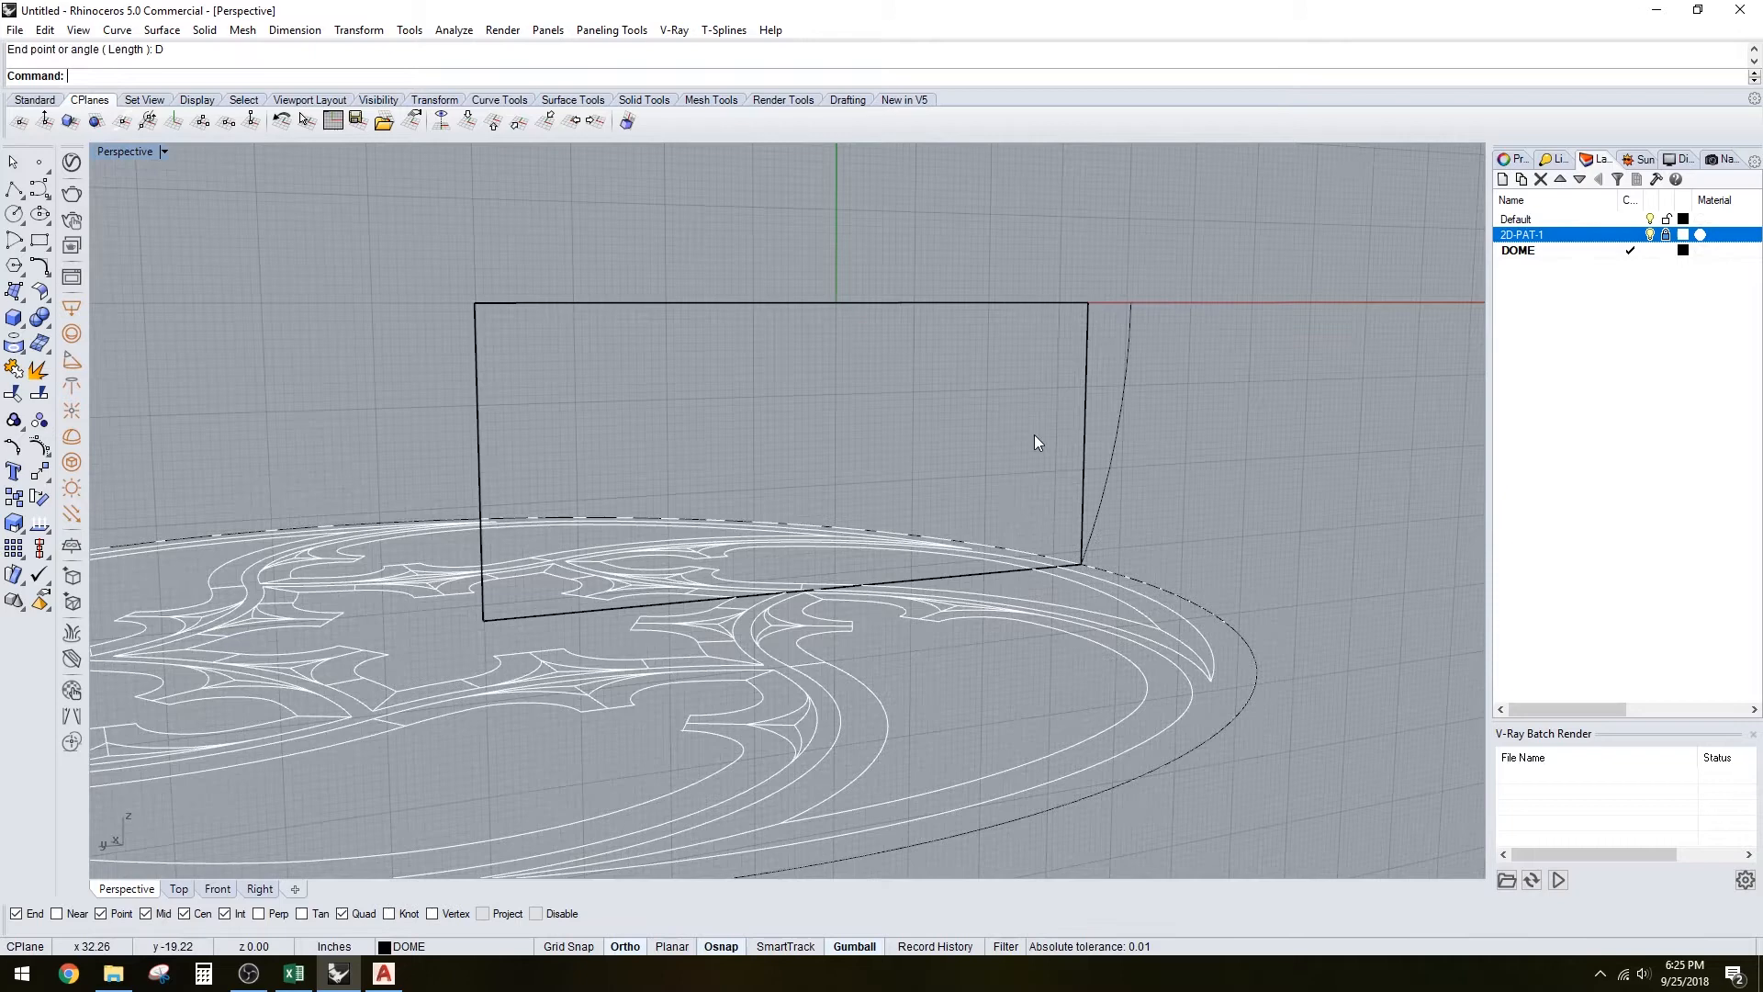
pyautogui.hotkey('ctrl', 'z')
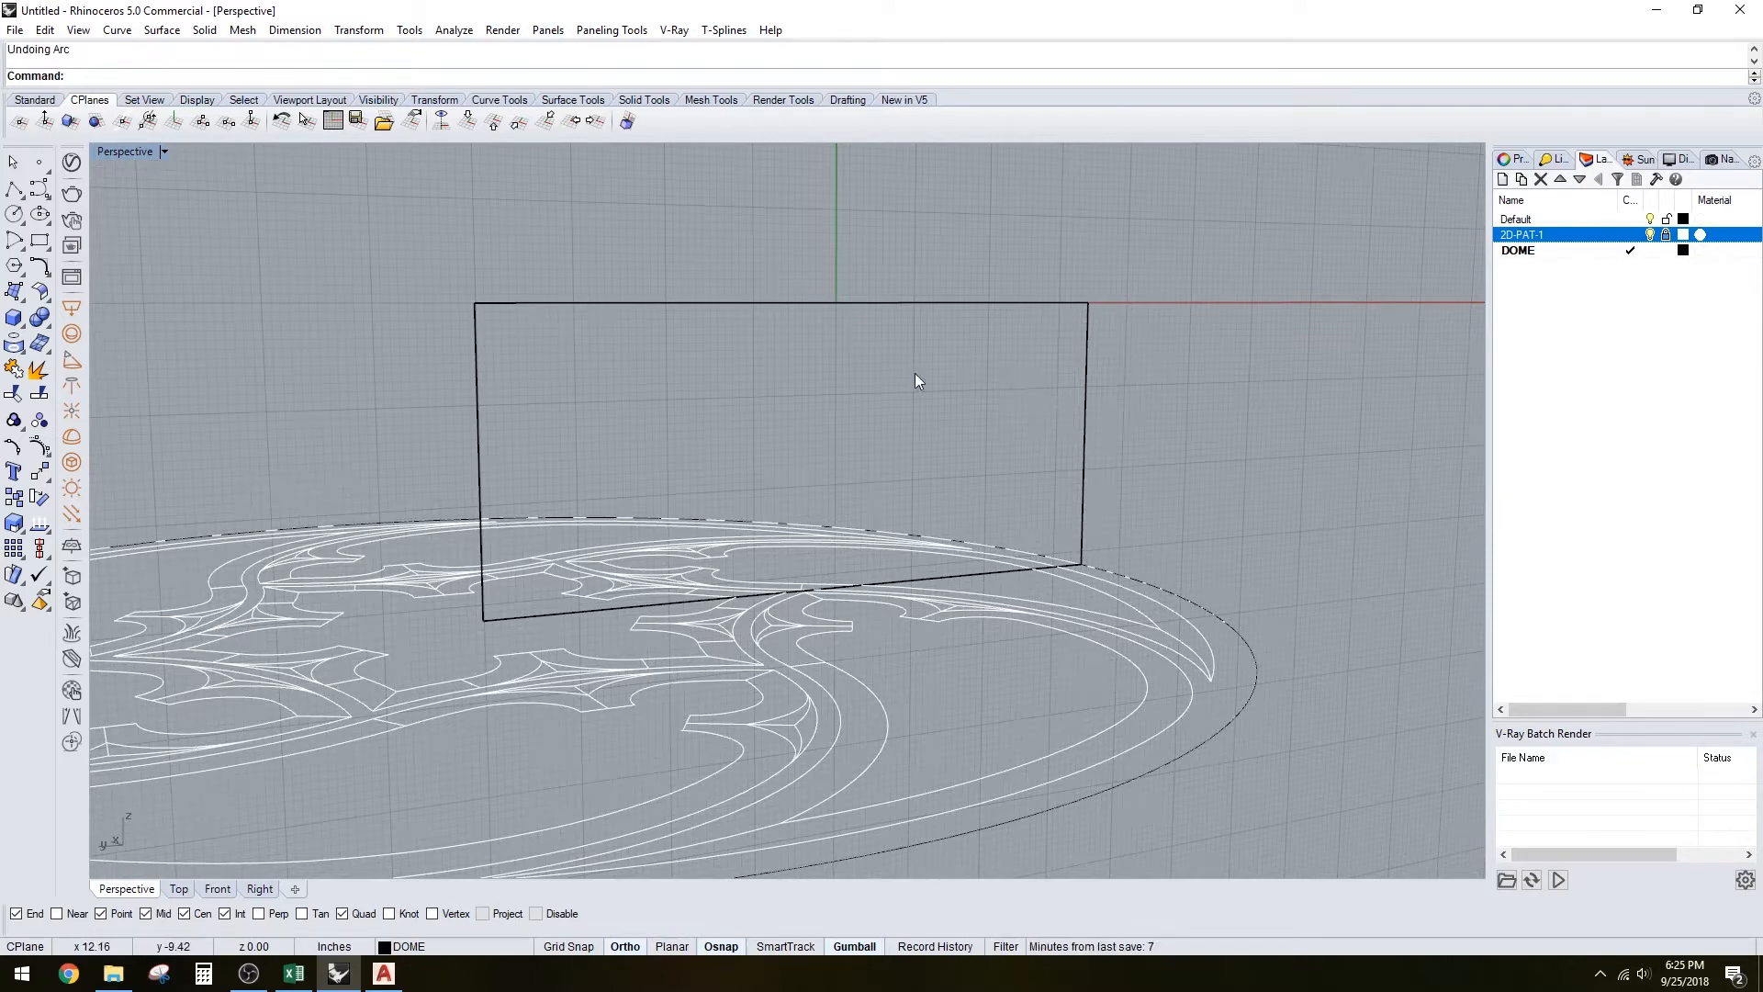
pyautogui.press('Return')
pyautogui.write('S')
pyautogui.press('Return')
pyautogui.click(492, 306)
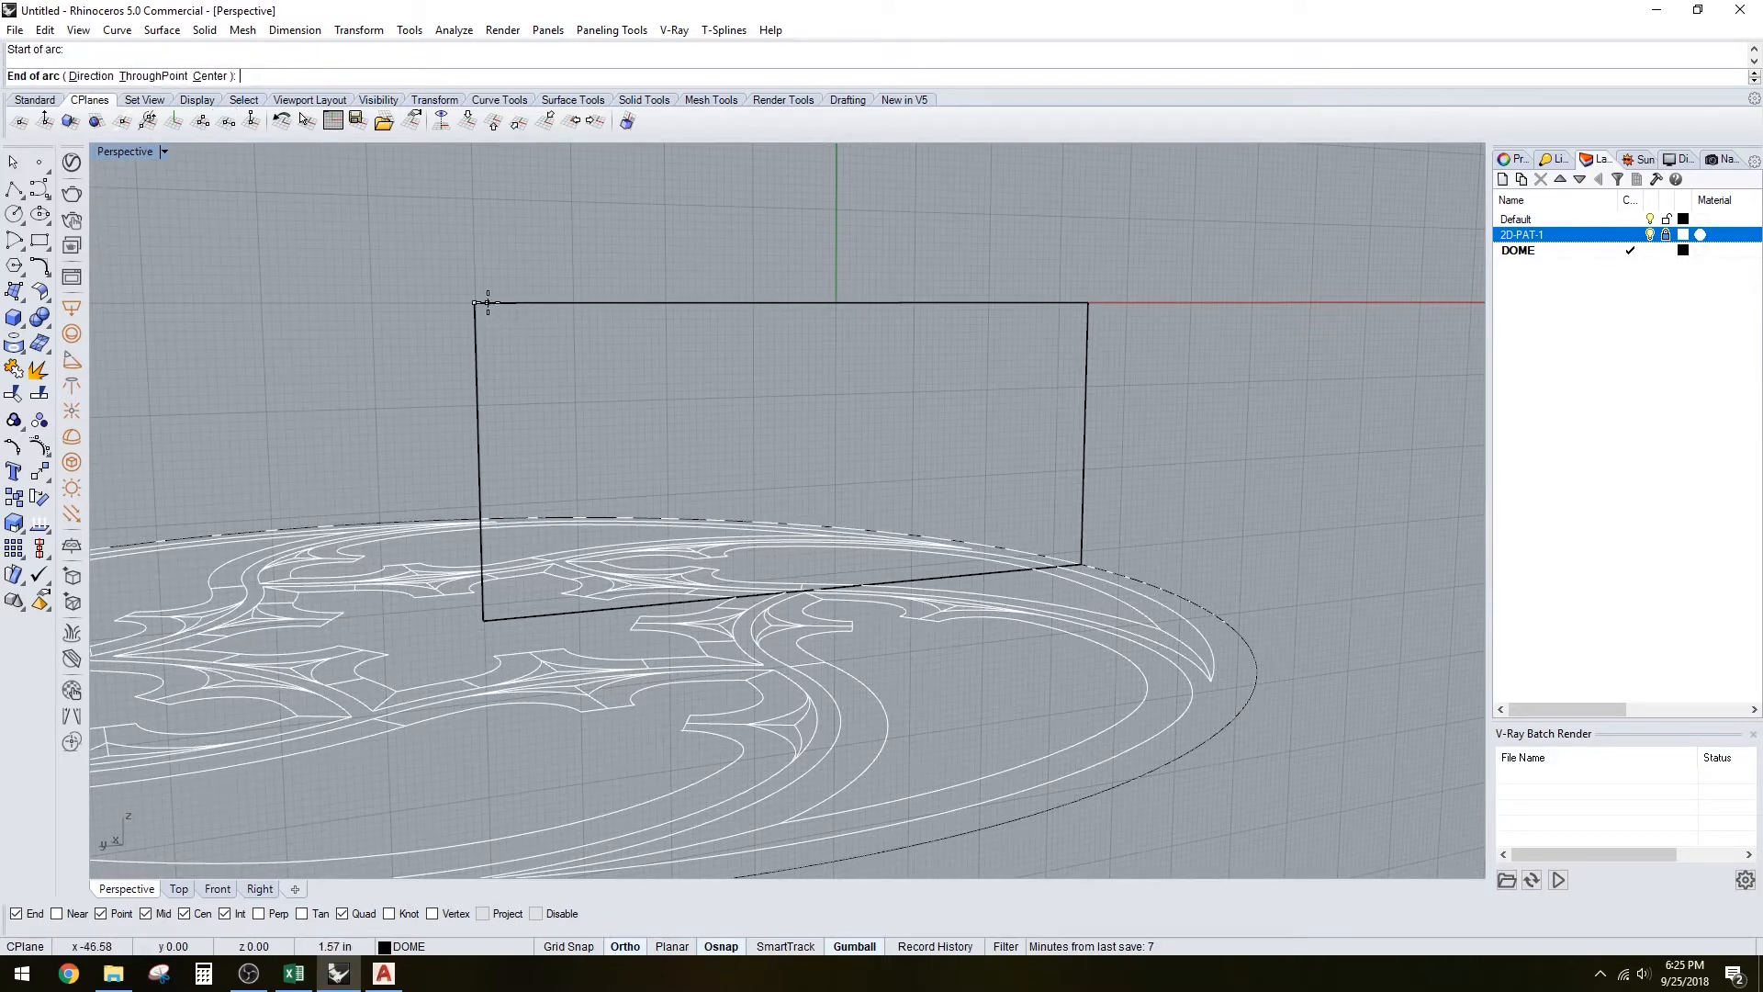
pyautogui.click(1016, 306)
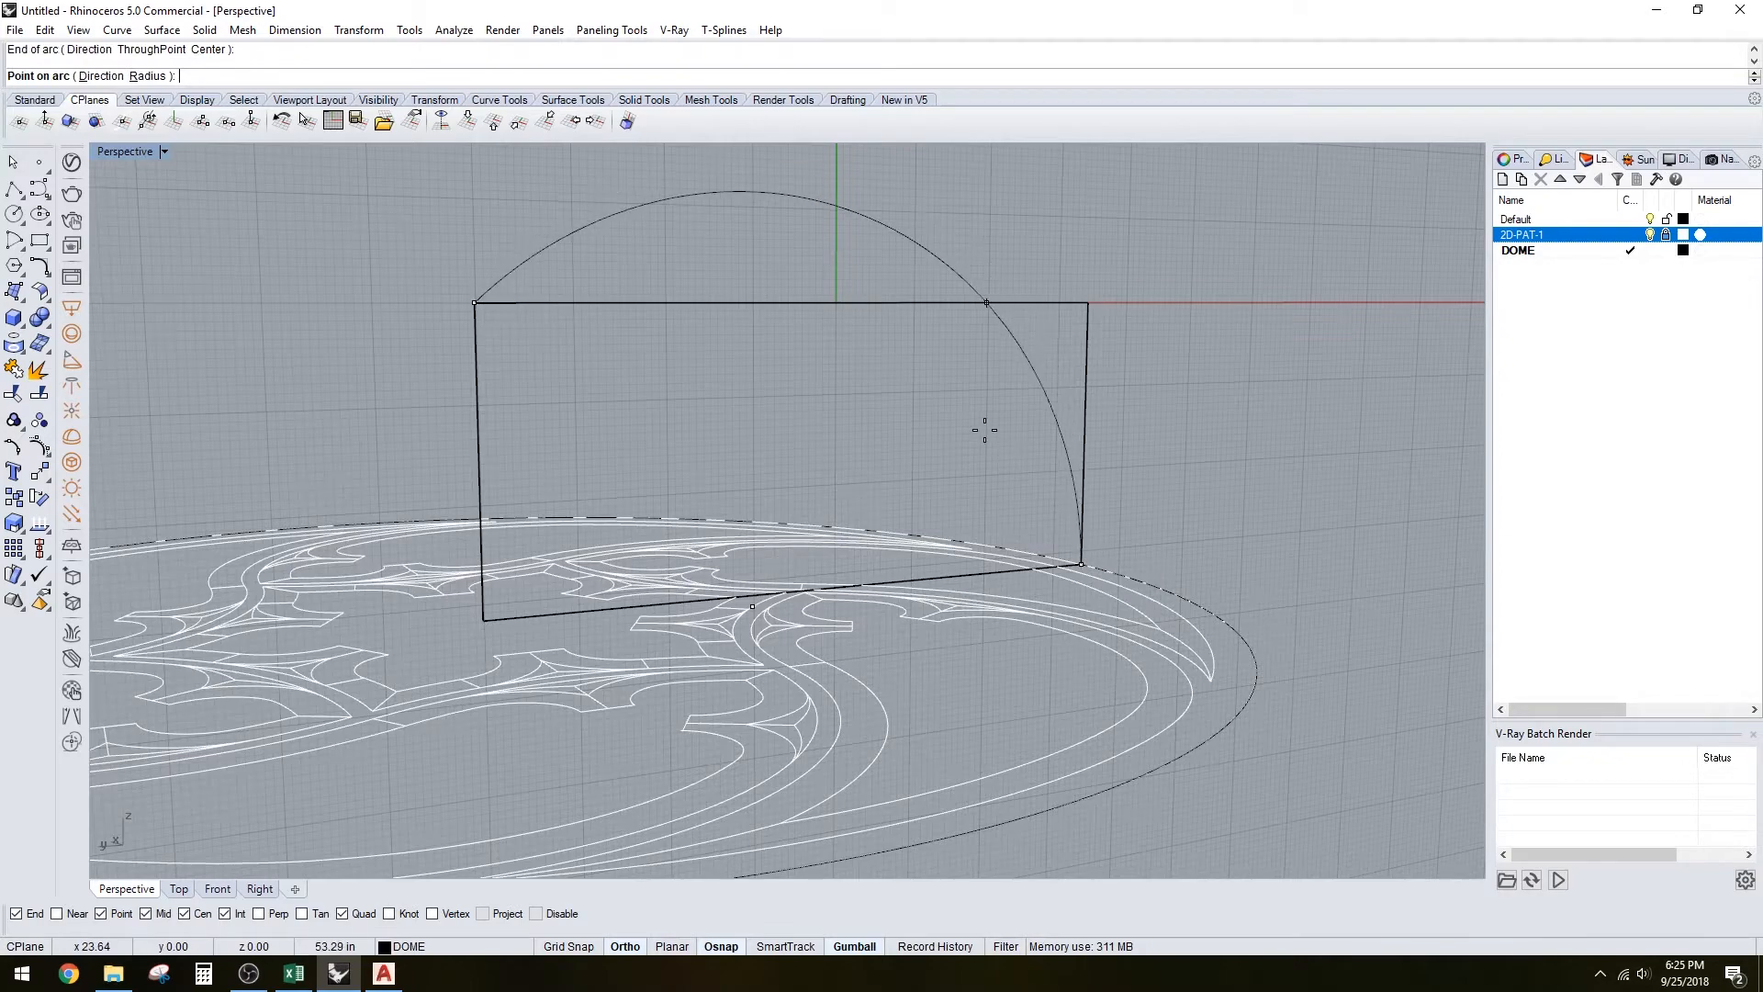
pyautogui.write('D')
pyautogui.press('Return')
pyautogui.scroll(-5, 969, 389)
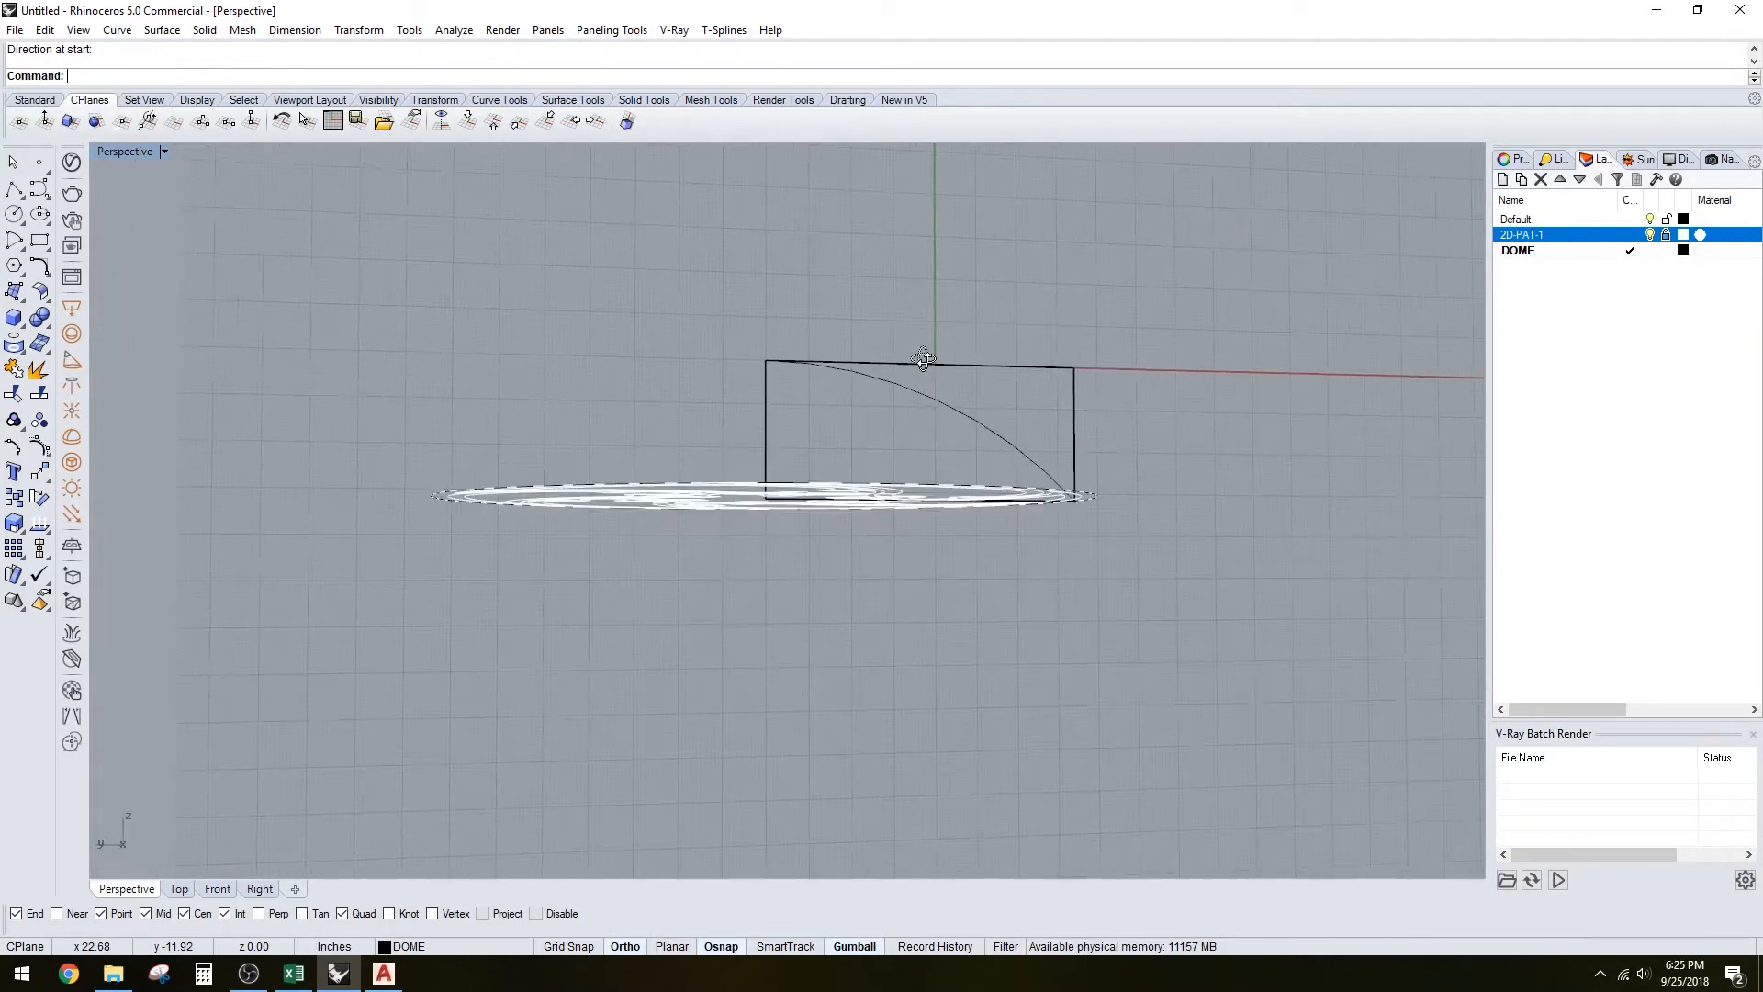
# Delete the upright surface and arc, then reset the construction plane to world Top
pyautogui.click(931, 360)
pyautogui.press('Delete')
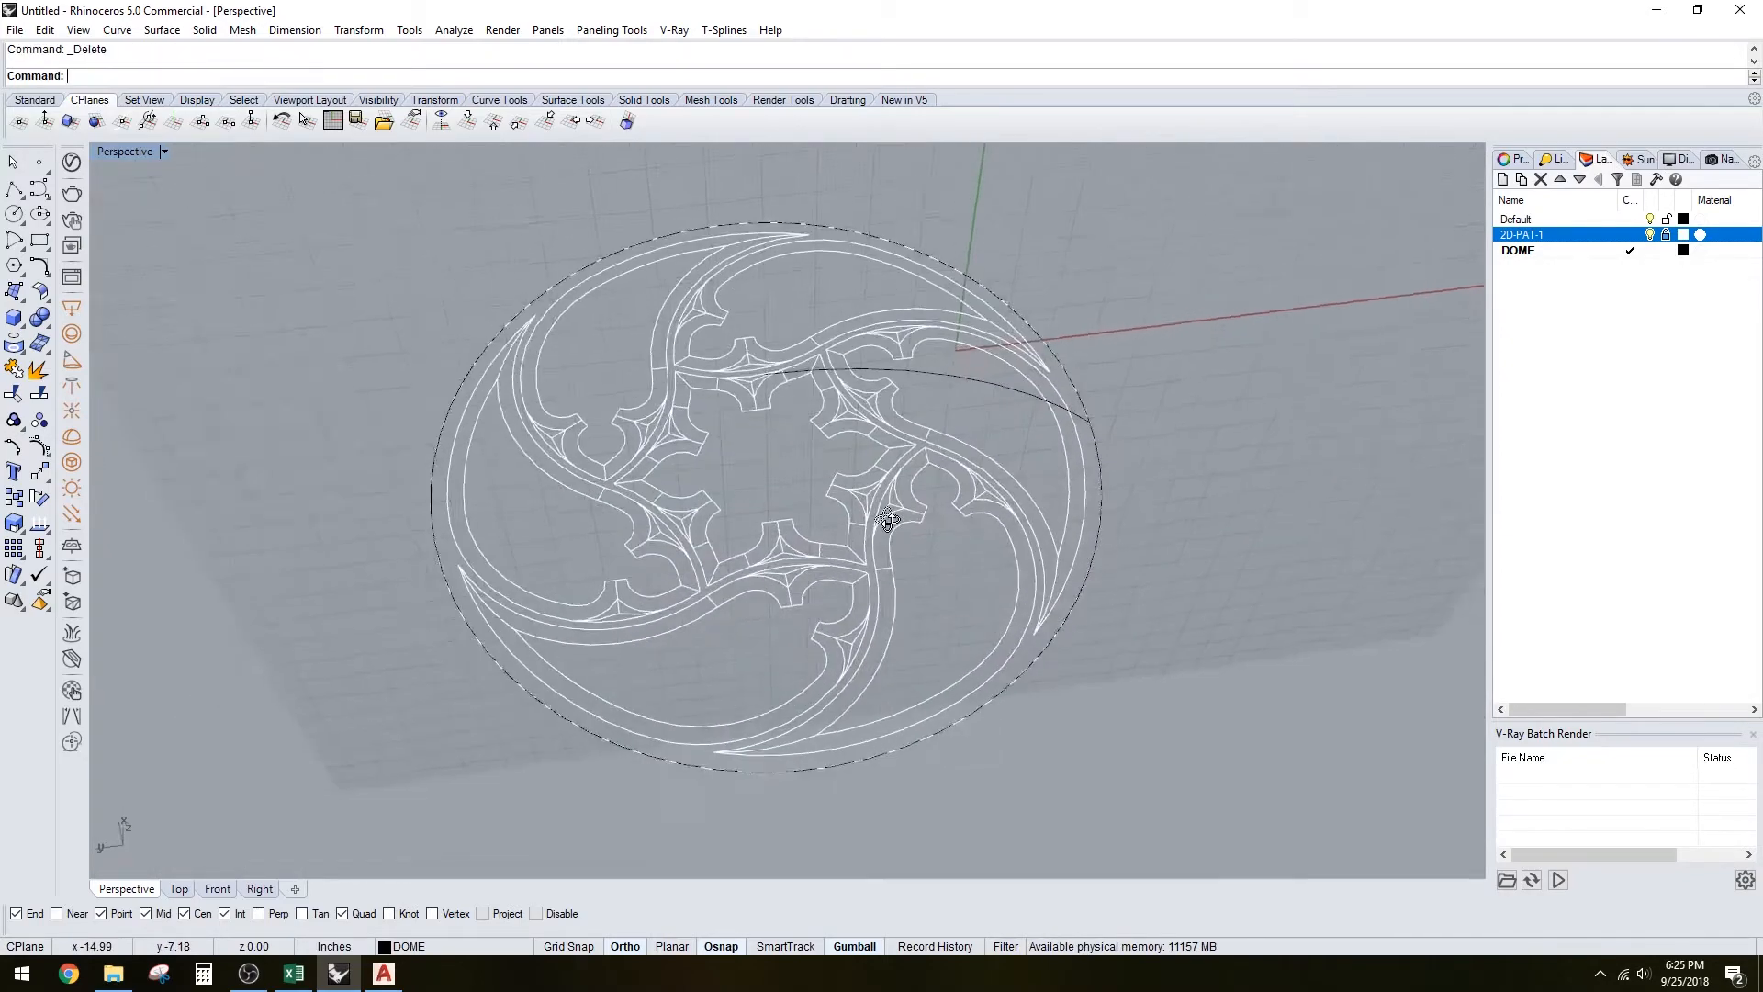
pyautogui.moveTo(964, 358); pyautogui.dragTo(942, 439, button='right')
pyautogui.write('CPlane')
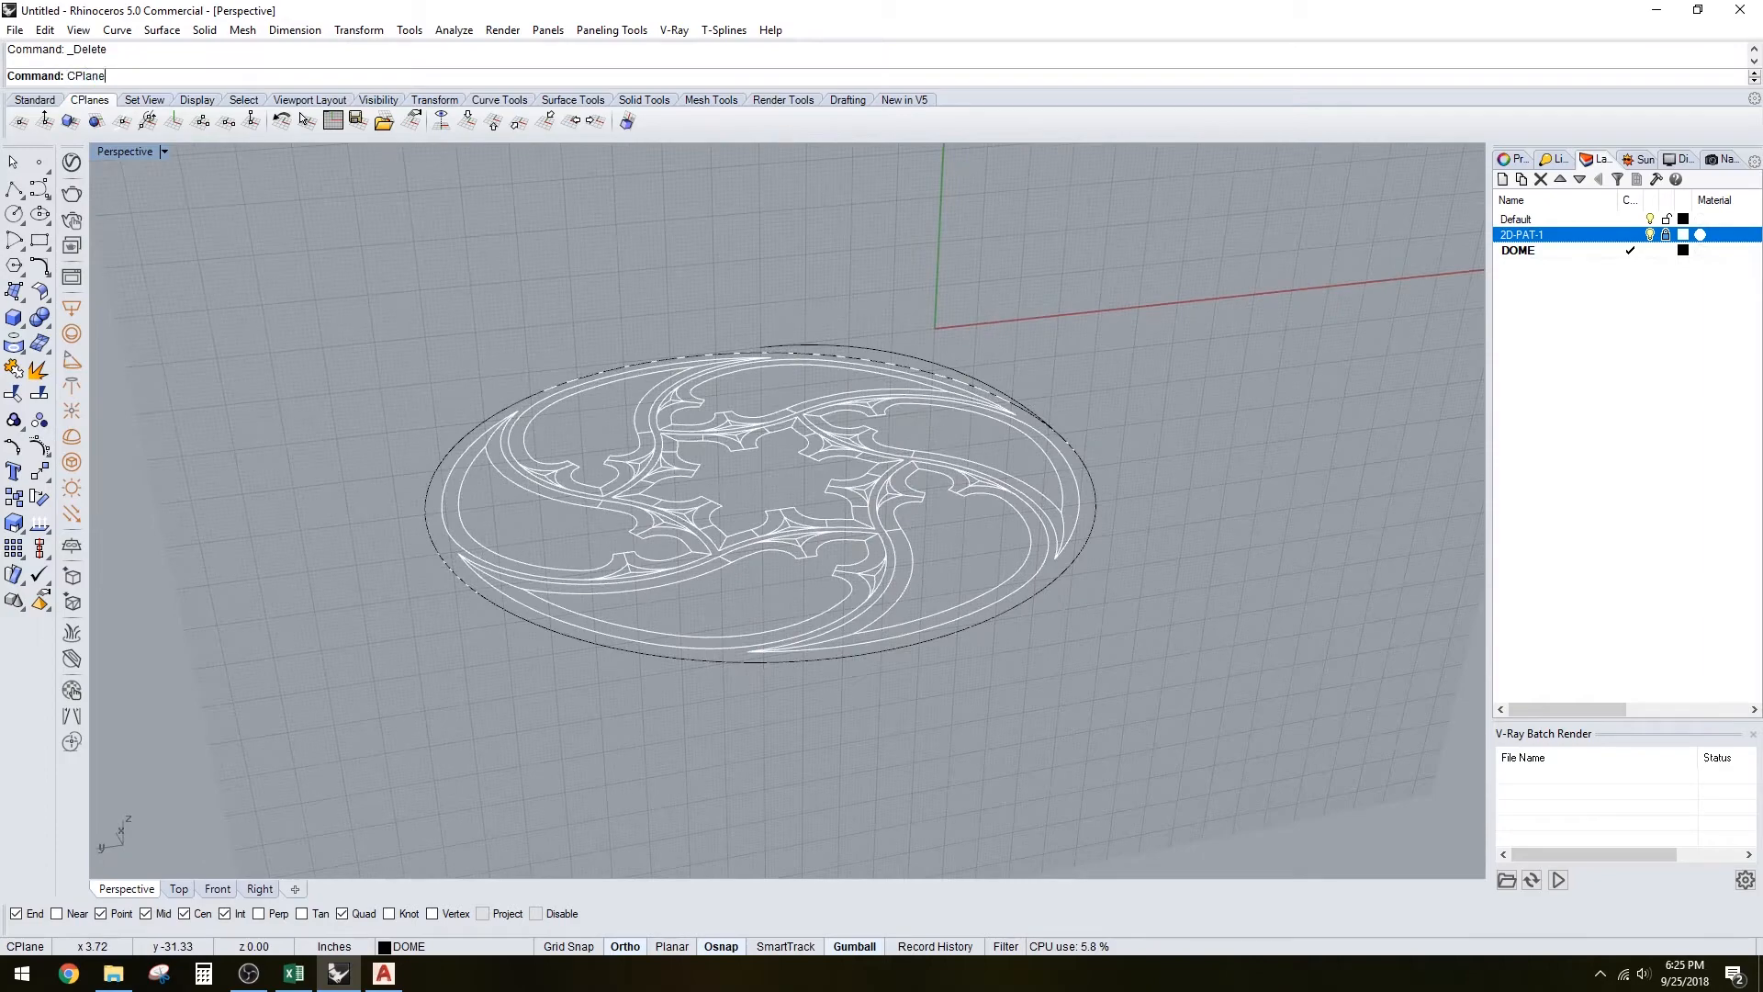
pyautogui.press('Return')
pyautogui.write('w')
pyautogui.press('Return')
pyautogui.write('T')
pyautogui.press('Return')
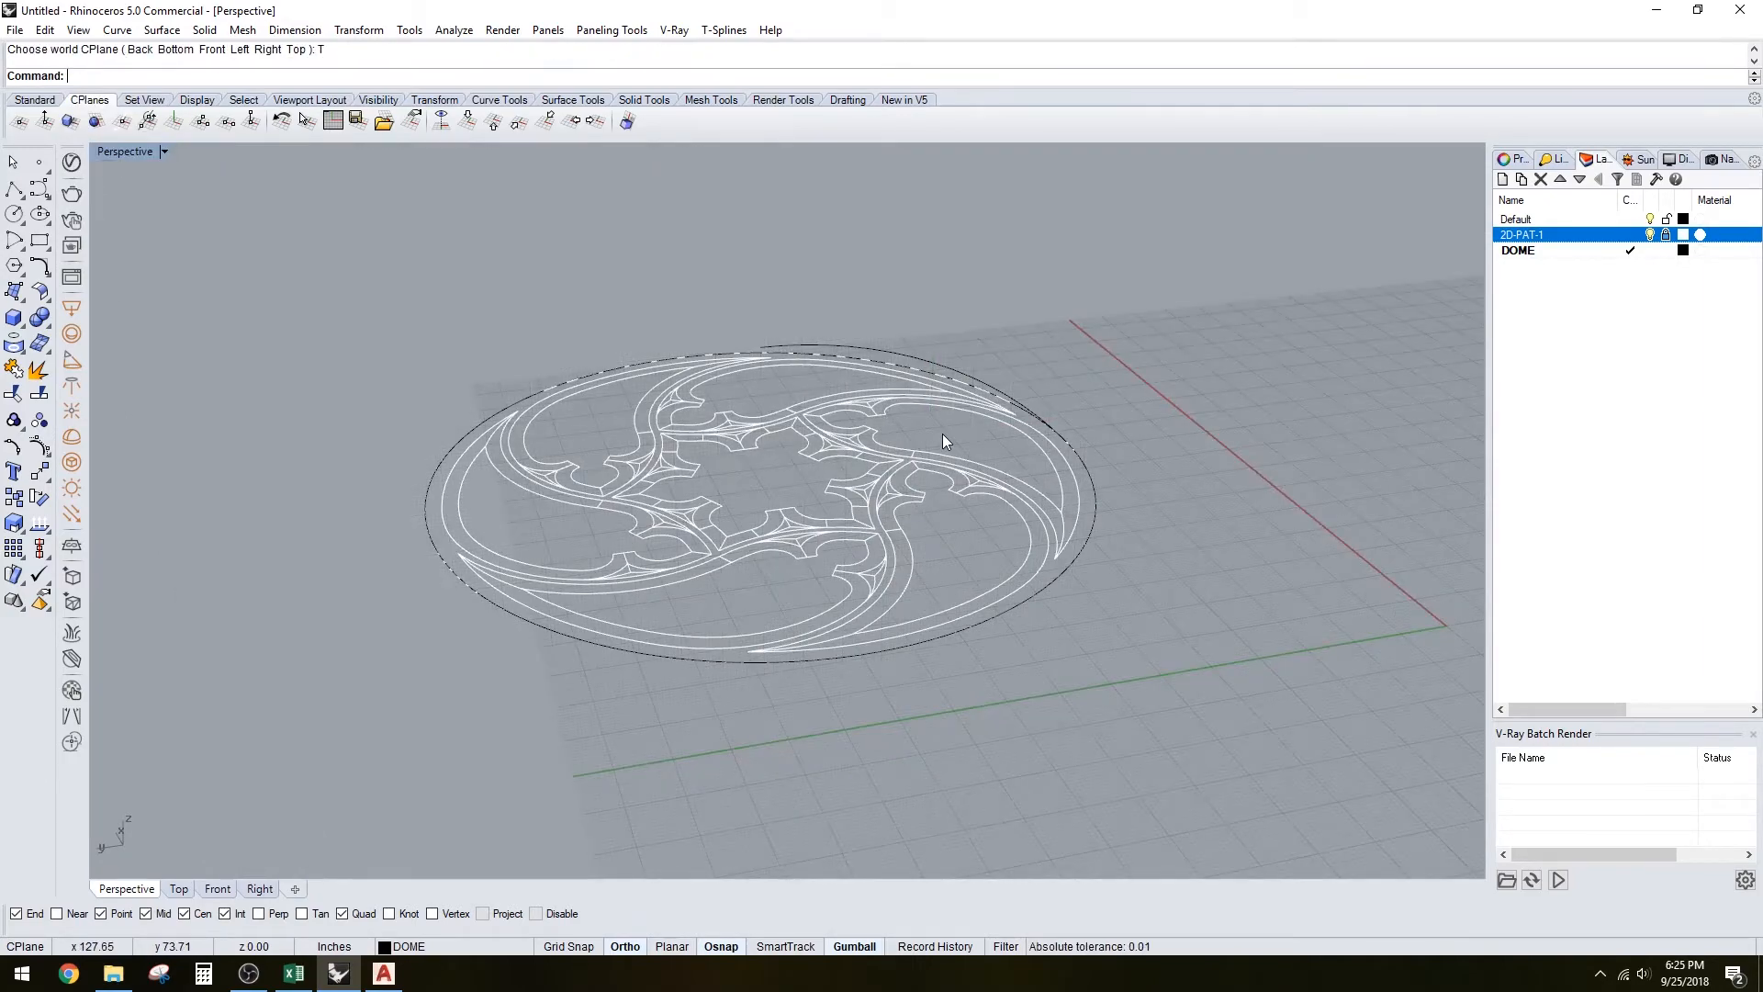
# Sweep1 the arch profile around the outer circle to form the shallow dome surface
pyautogui.moveTo(942, 434); pyautogui.dragTo(889, 375, button='right')
pyautogui.scroll(3, 915, 374)
pyautogui.scroll(2, 980, 379)
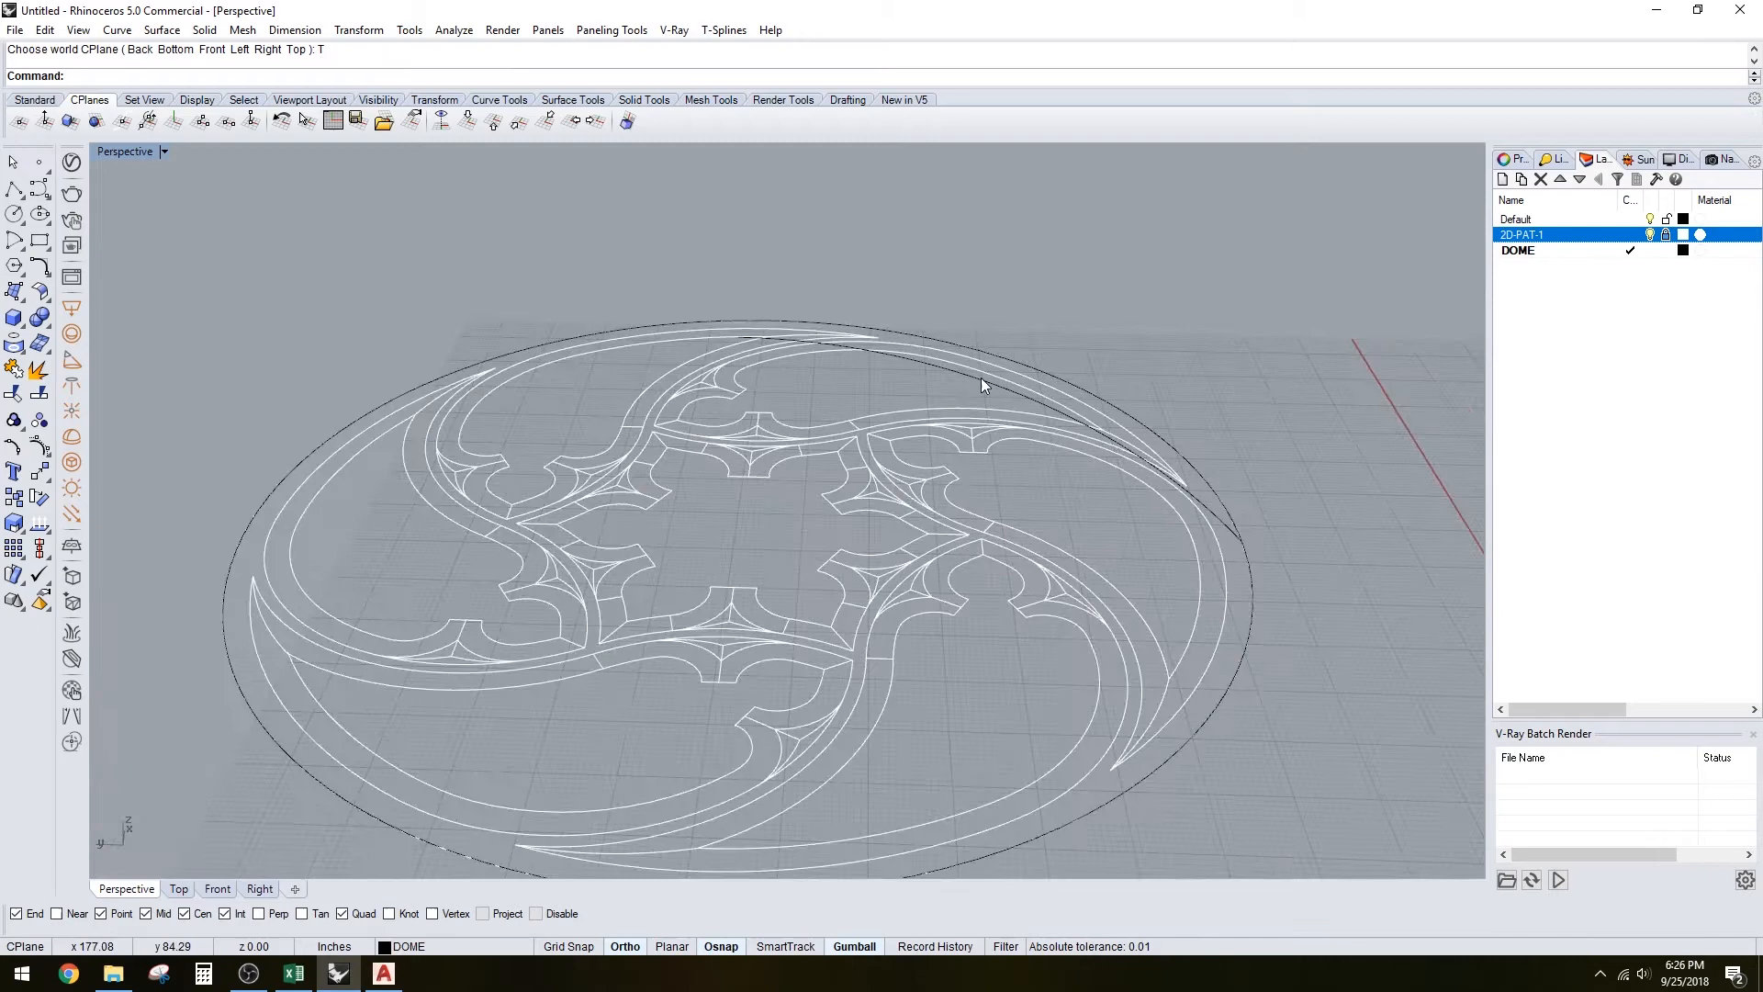
pyautogui.write('Swe')
pyautogui.press('Return')
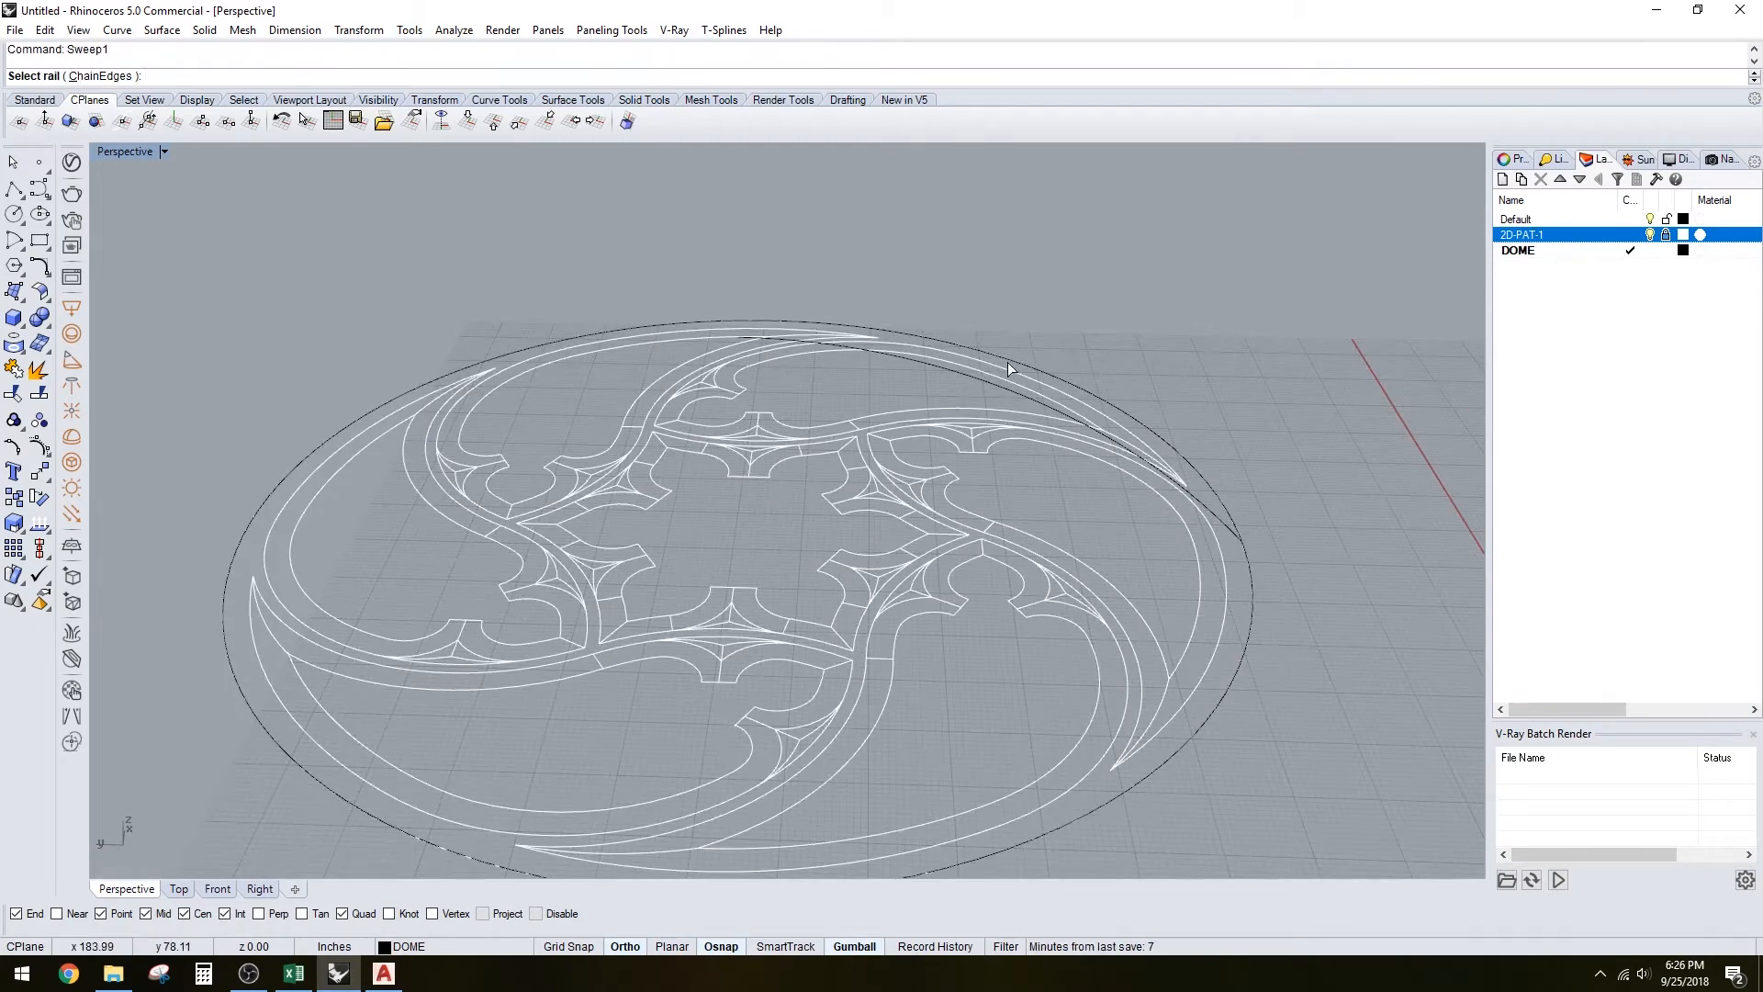
pyautogui.click(1010, 368)
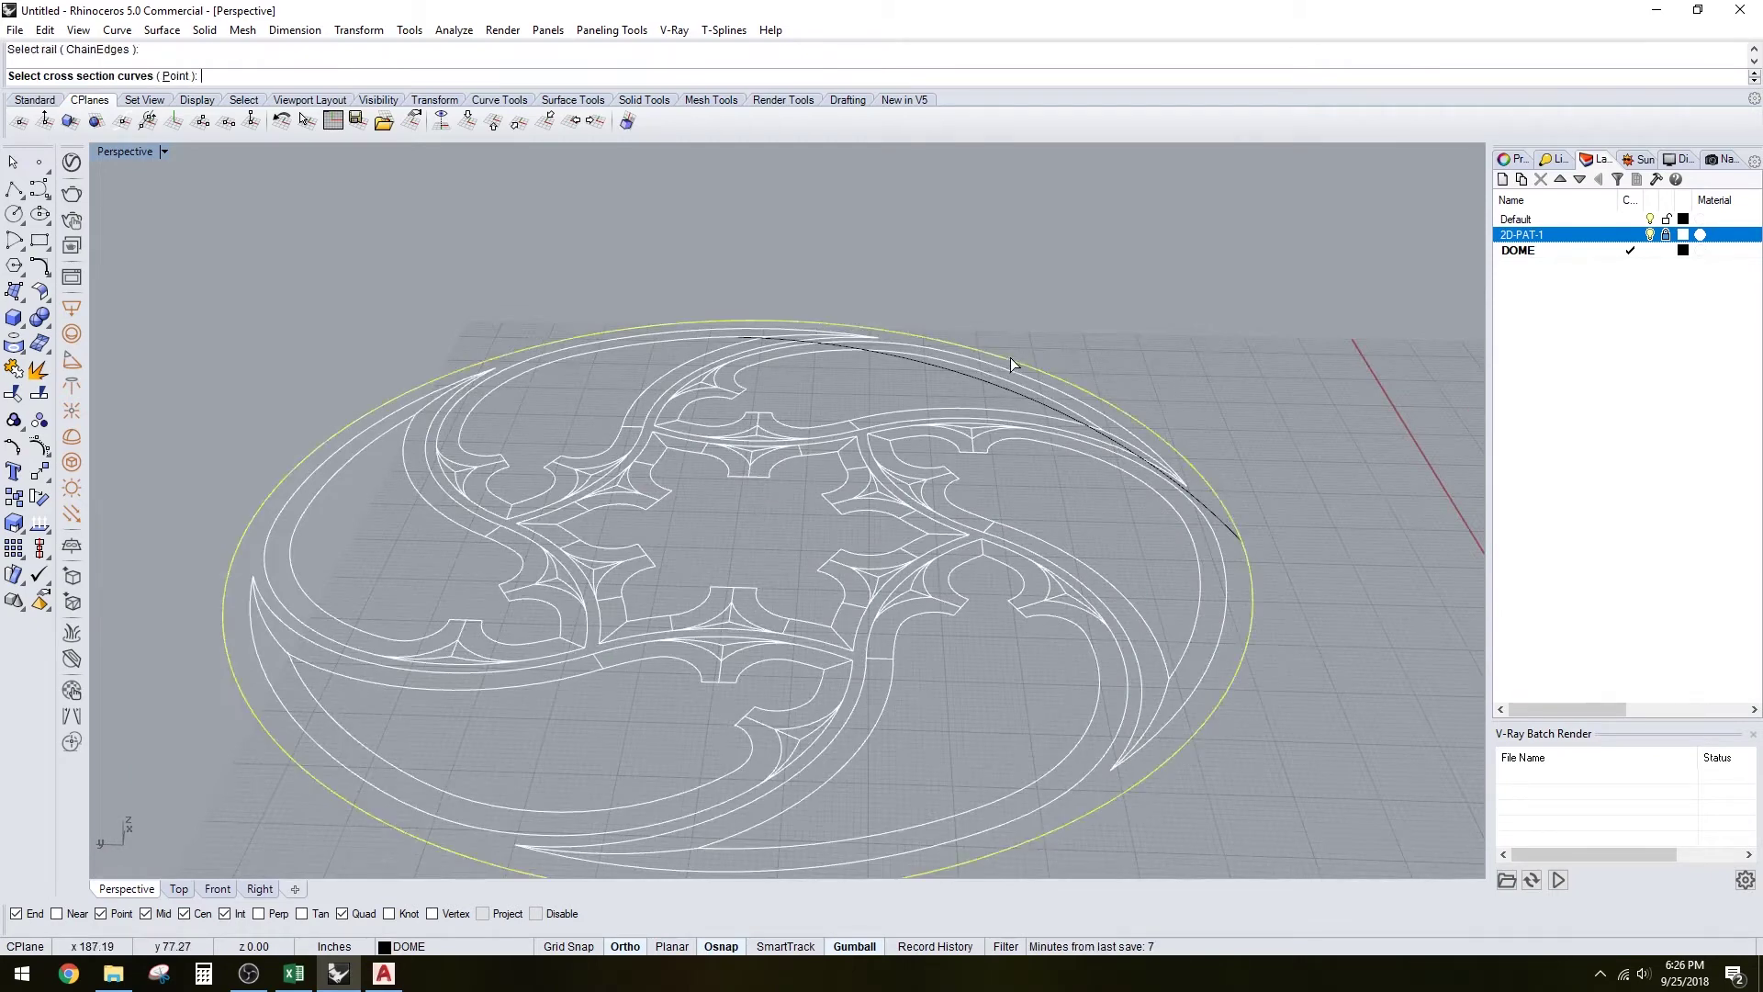
pyautogui.click(1045, 407)
pyautogui.press('Return')
pyautogui.press('Return')
# Delete the leftover arch profile curve and inspect the dome from a lower angle
pyautogui.moveTo(975, 438)
pyautogui.mouseDown(button='right')
pyautogui.moveTo(928, 333)
pyautogui.moveTo(900, 370)
pyautogui.mouseUp(button='right')
pyautogui.click(852, 385)
pyautogui.press('Delete')
pyautogui.click(901, 369)
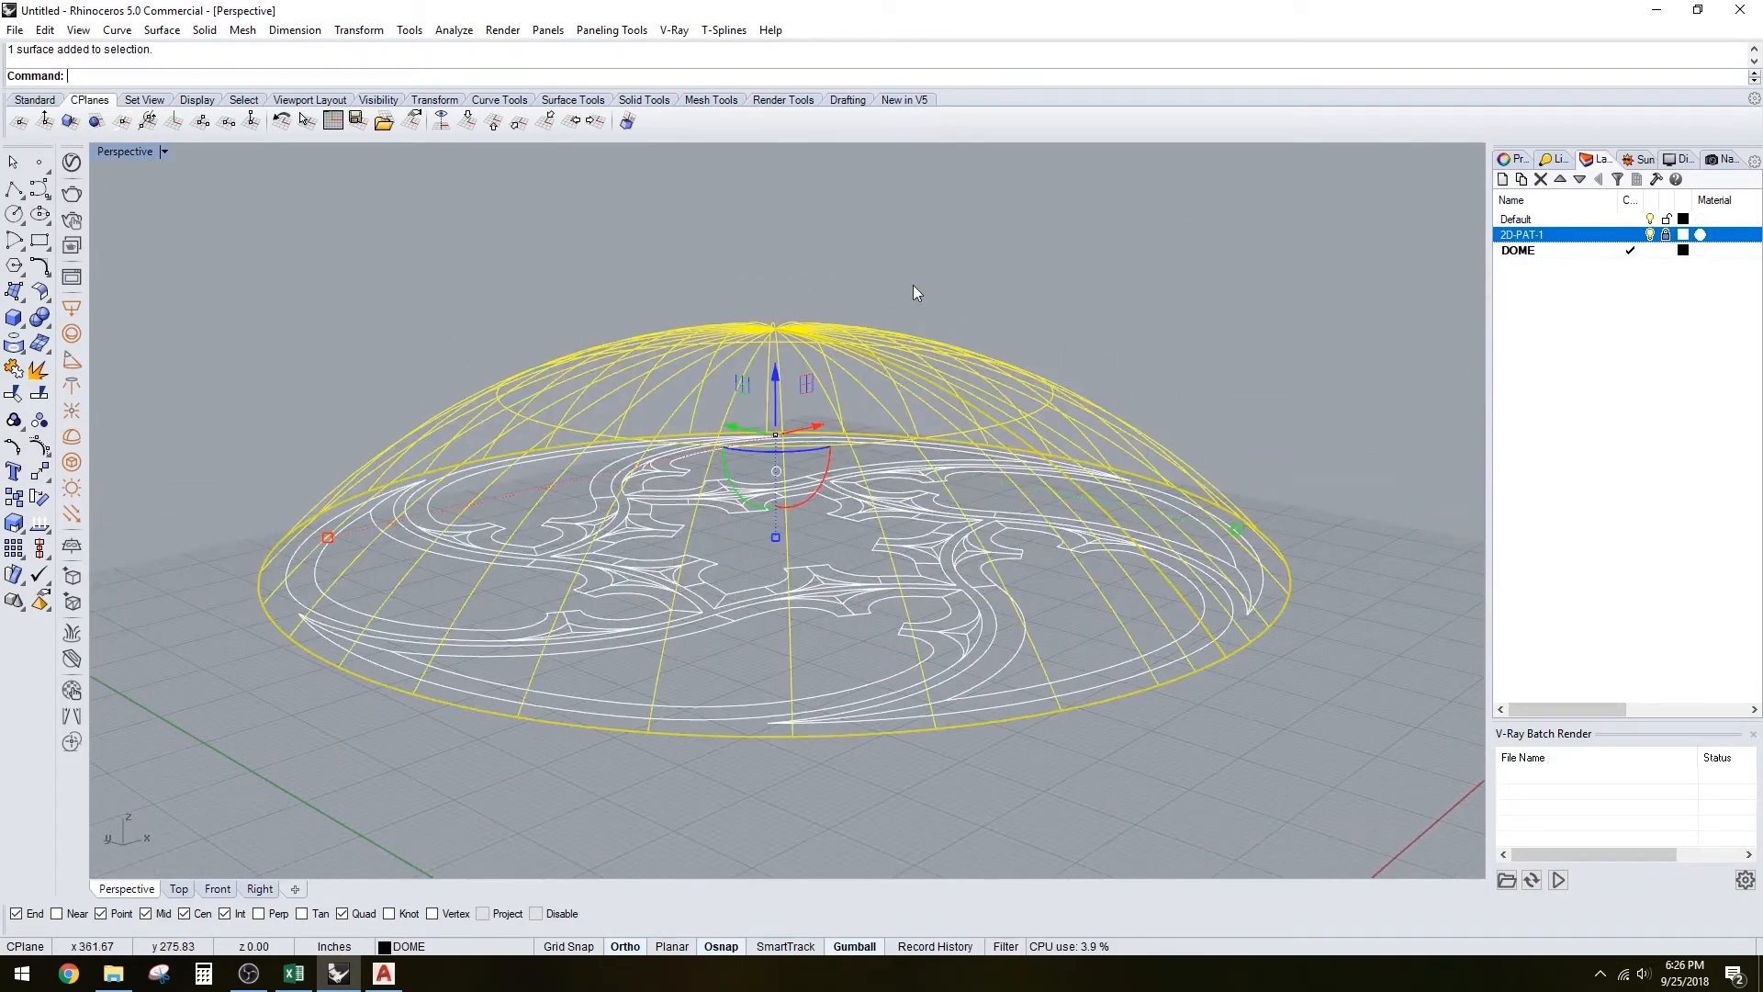
pyautogui.moveTo(913, 285)
pyautogui.mouseDown(button='right')
pyautogui.moveTo(1104, 296)
pyautogui.moveTo(1177, 338)
pyautogui.mouseUp(button='right')
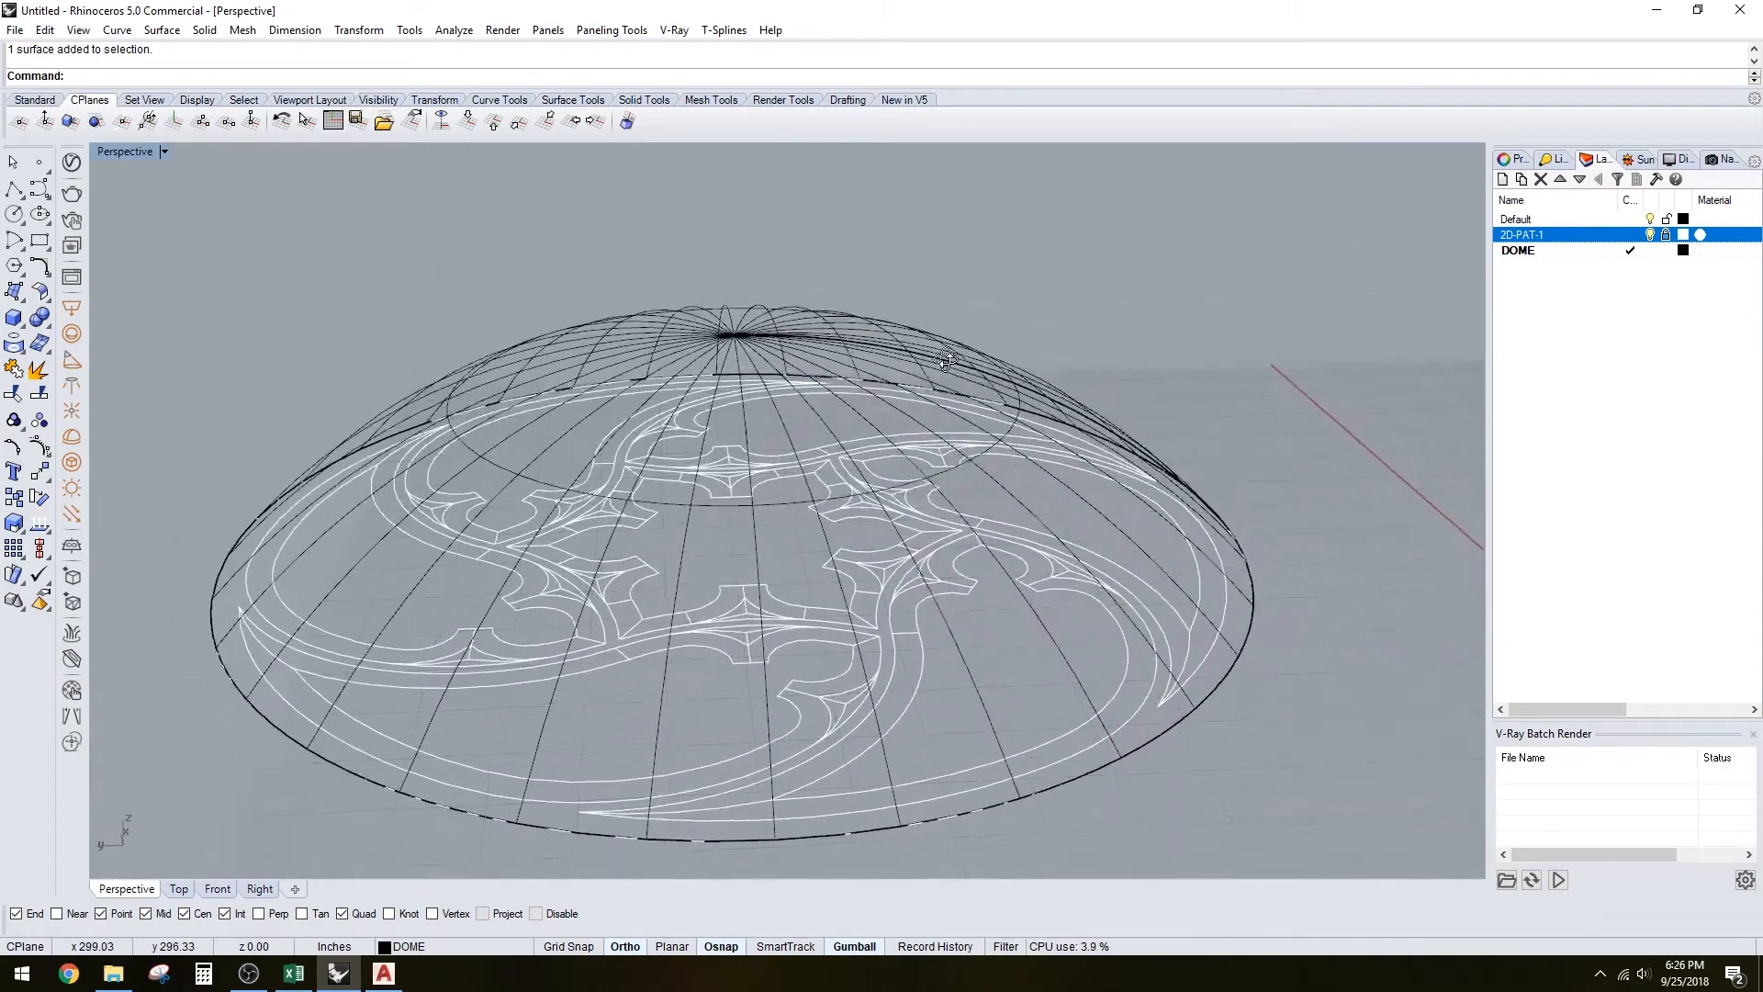
# Add a red layer named PROJECTION and make it the current layer
pyautogui.click(1594, 253)
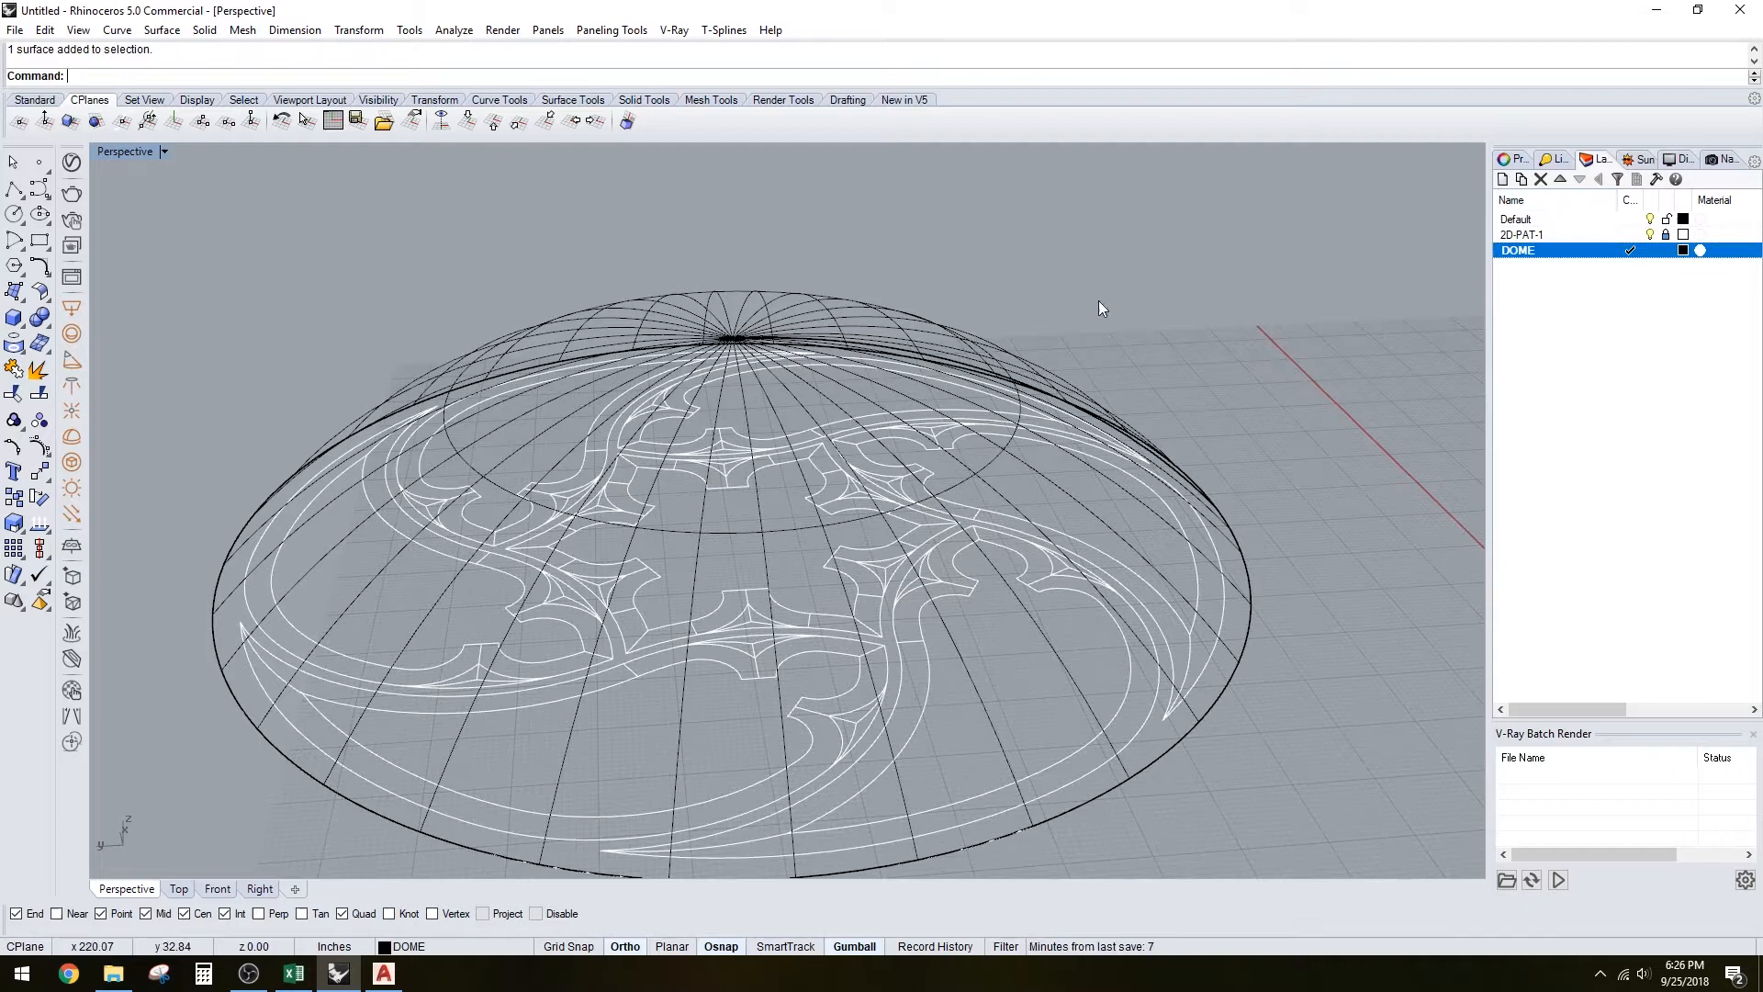
pyautogui.click(1501, 180)
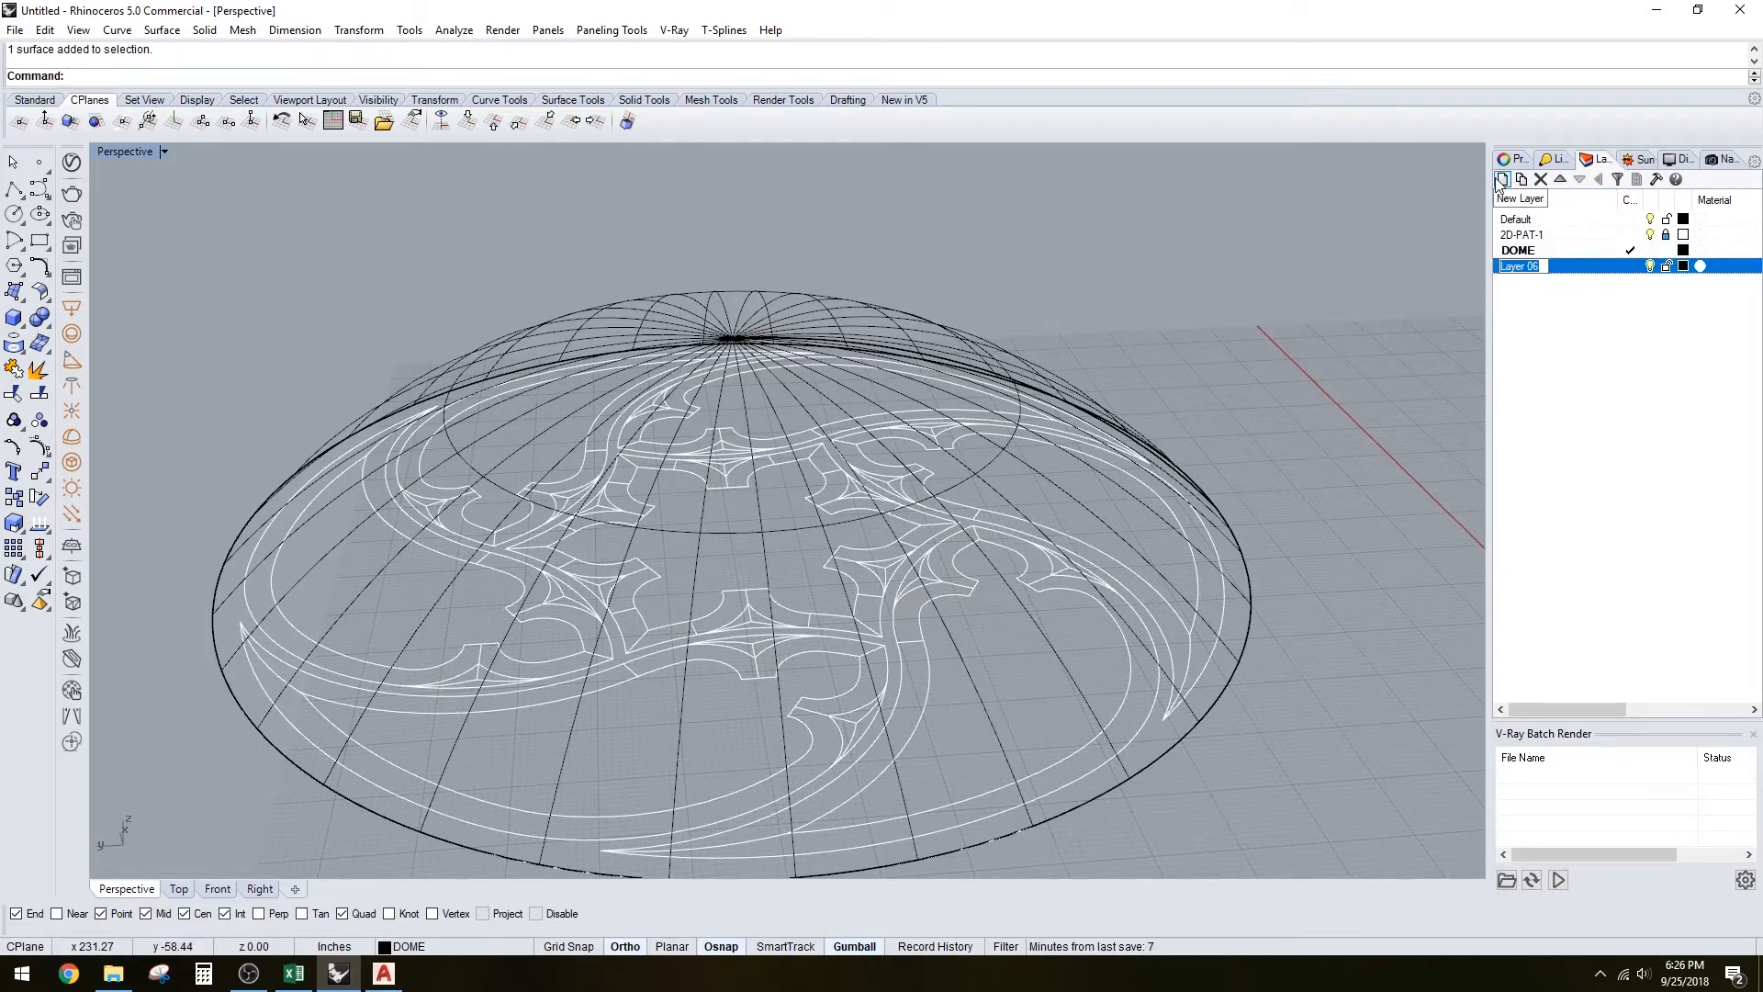
pyautogui.write('PROJECTION')
pyautogui.press('Return')
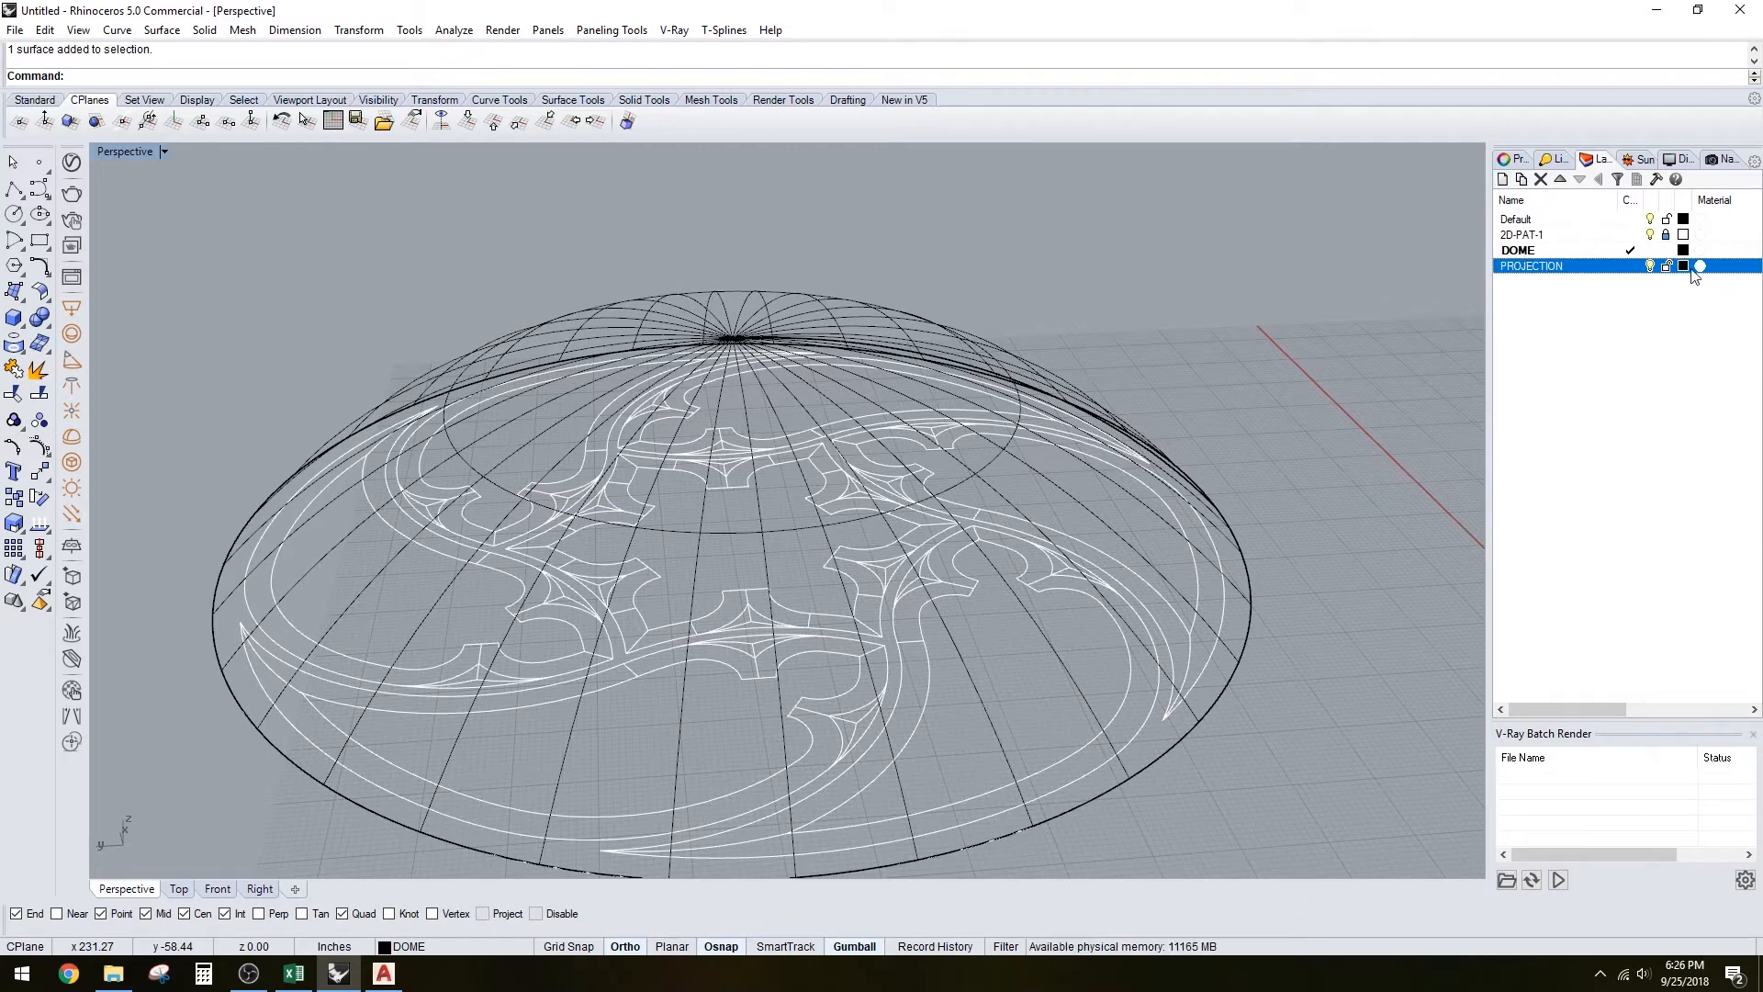
pyautogui.click(1684, 266)
pyautogui.click(730, 401)
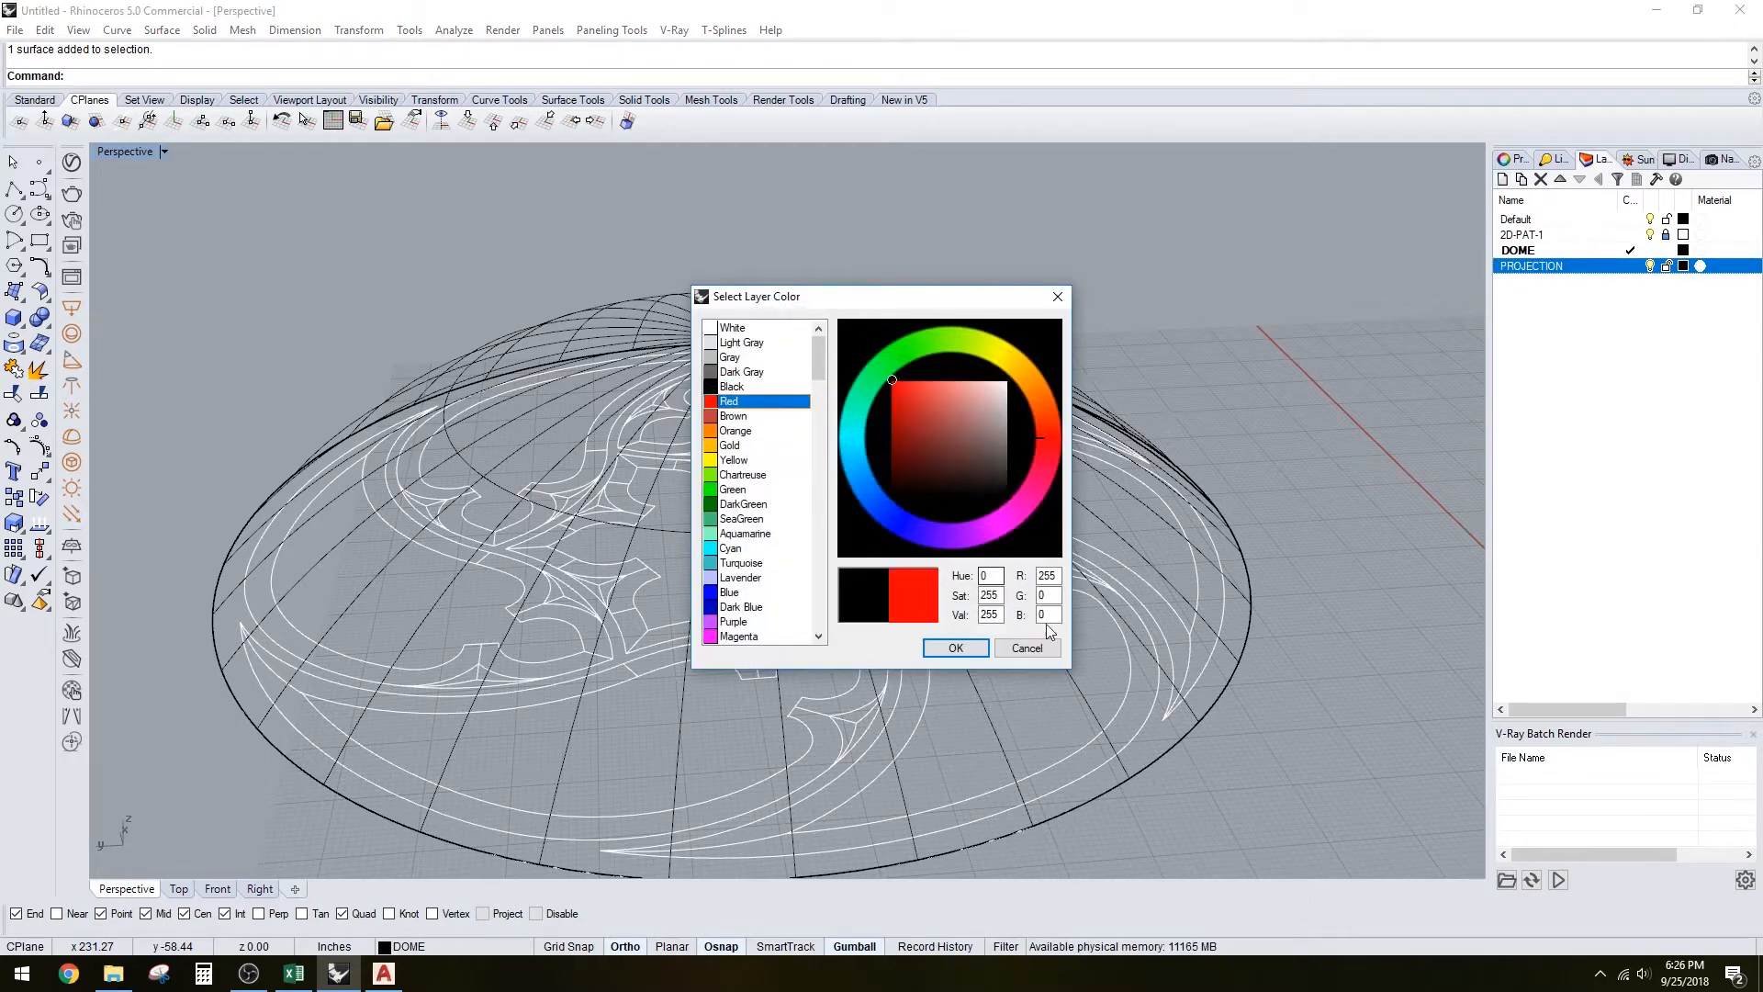
pyautogui.click(955, 647)
pyautogui.click(1635, 269)
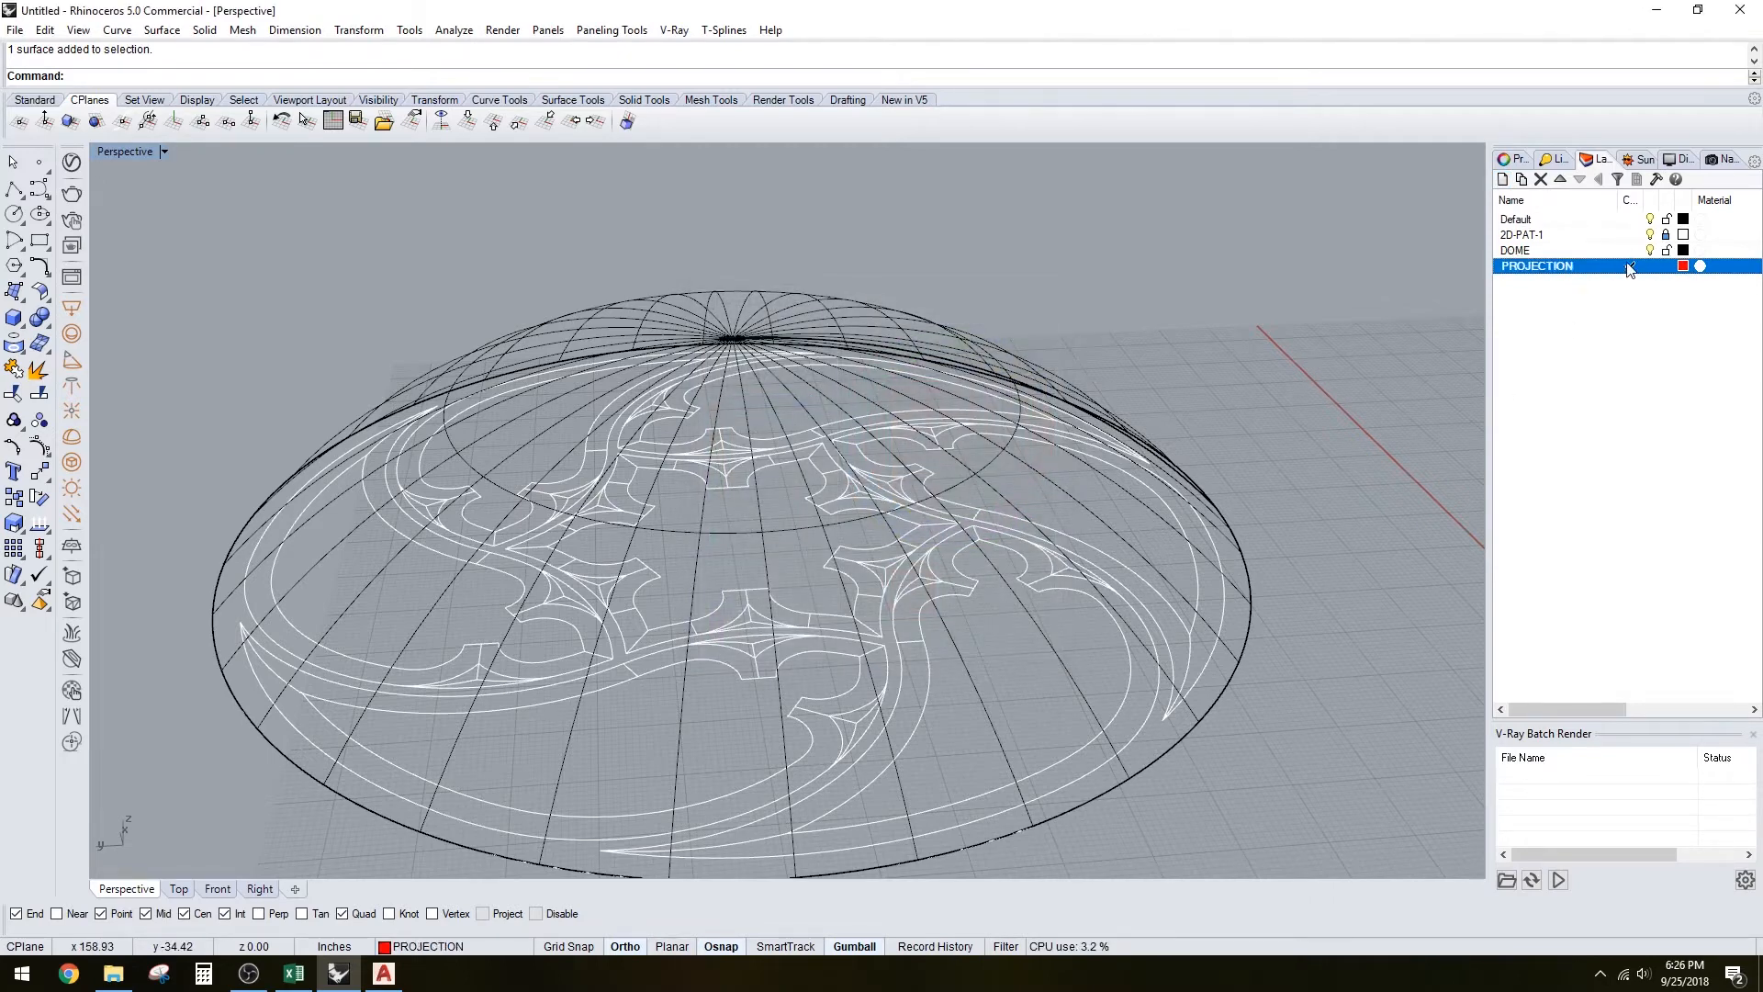
# Select all curves on the 2D-PAT-1 layer, dropping one stray curve
pyautogui.rightClick(1578, 252)
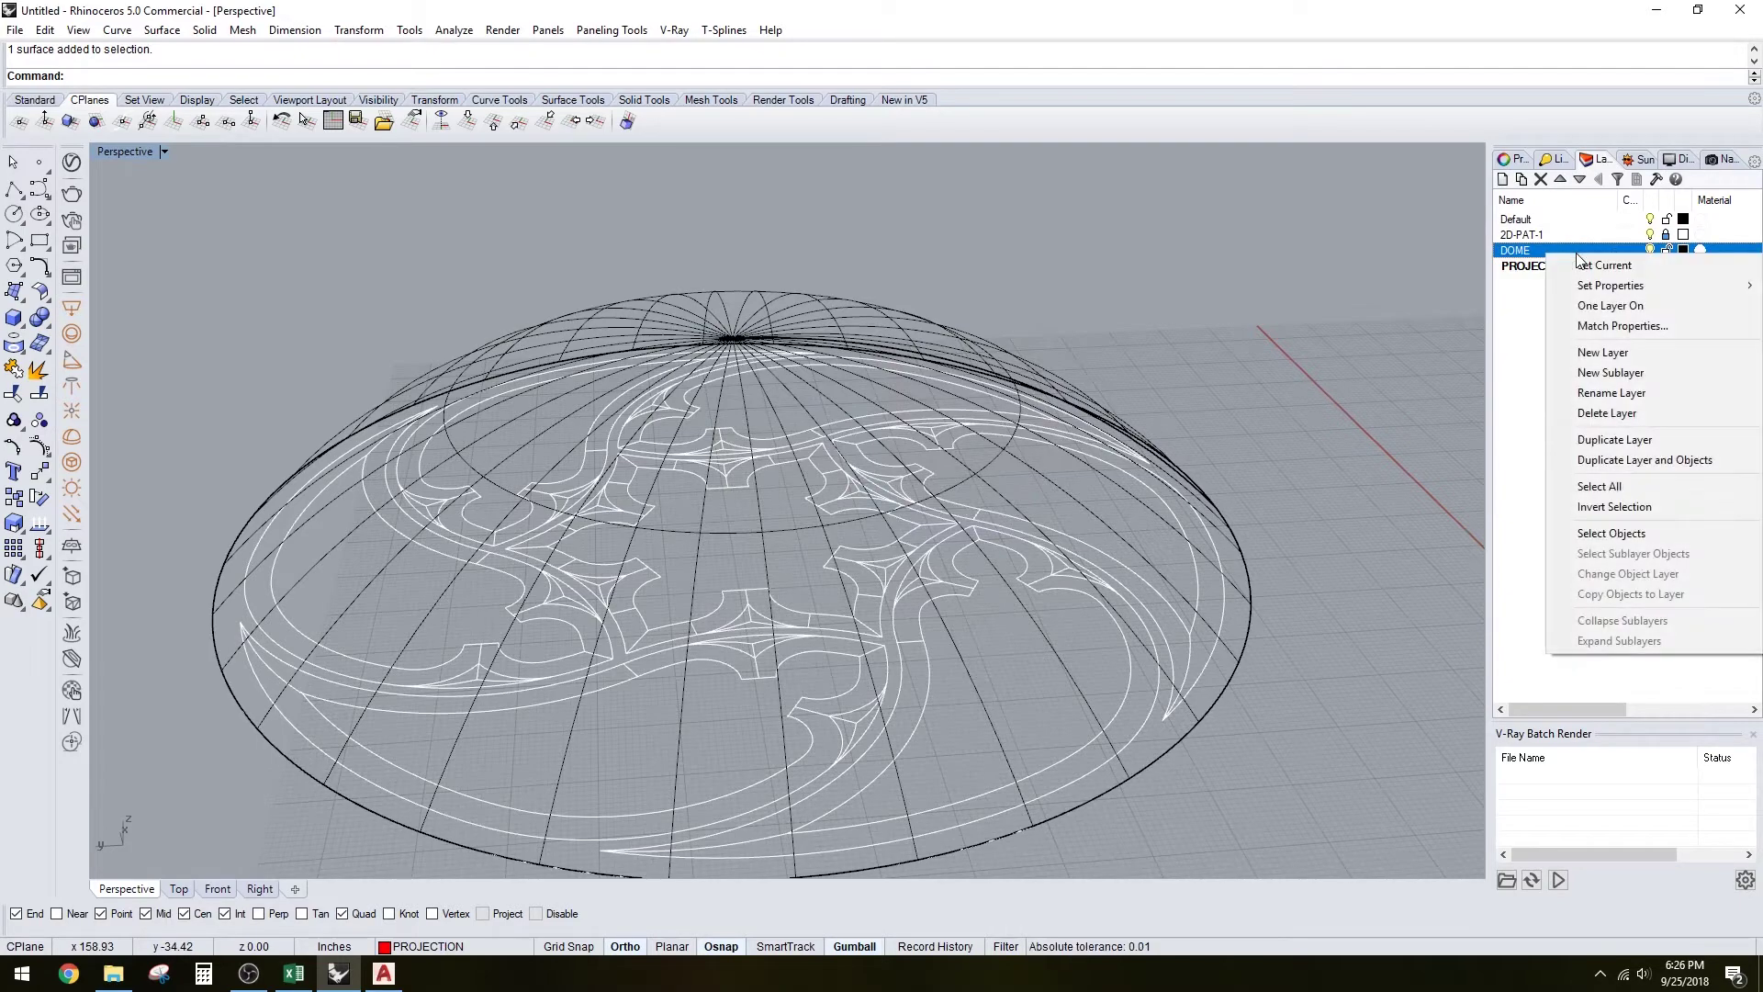
pyautogui.click(1667, 238)
pyautogui.rightClick(1664, 236)
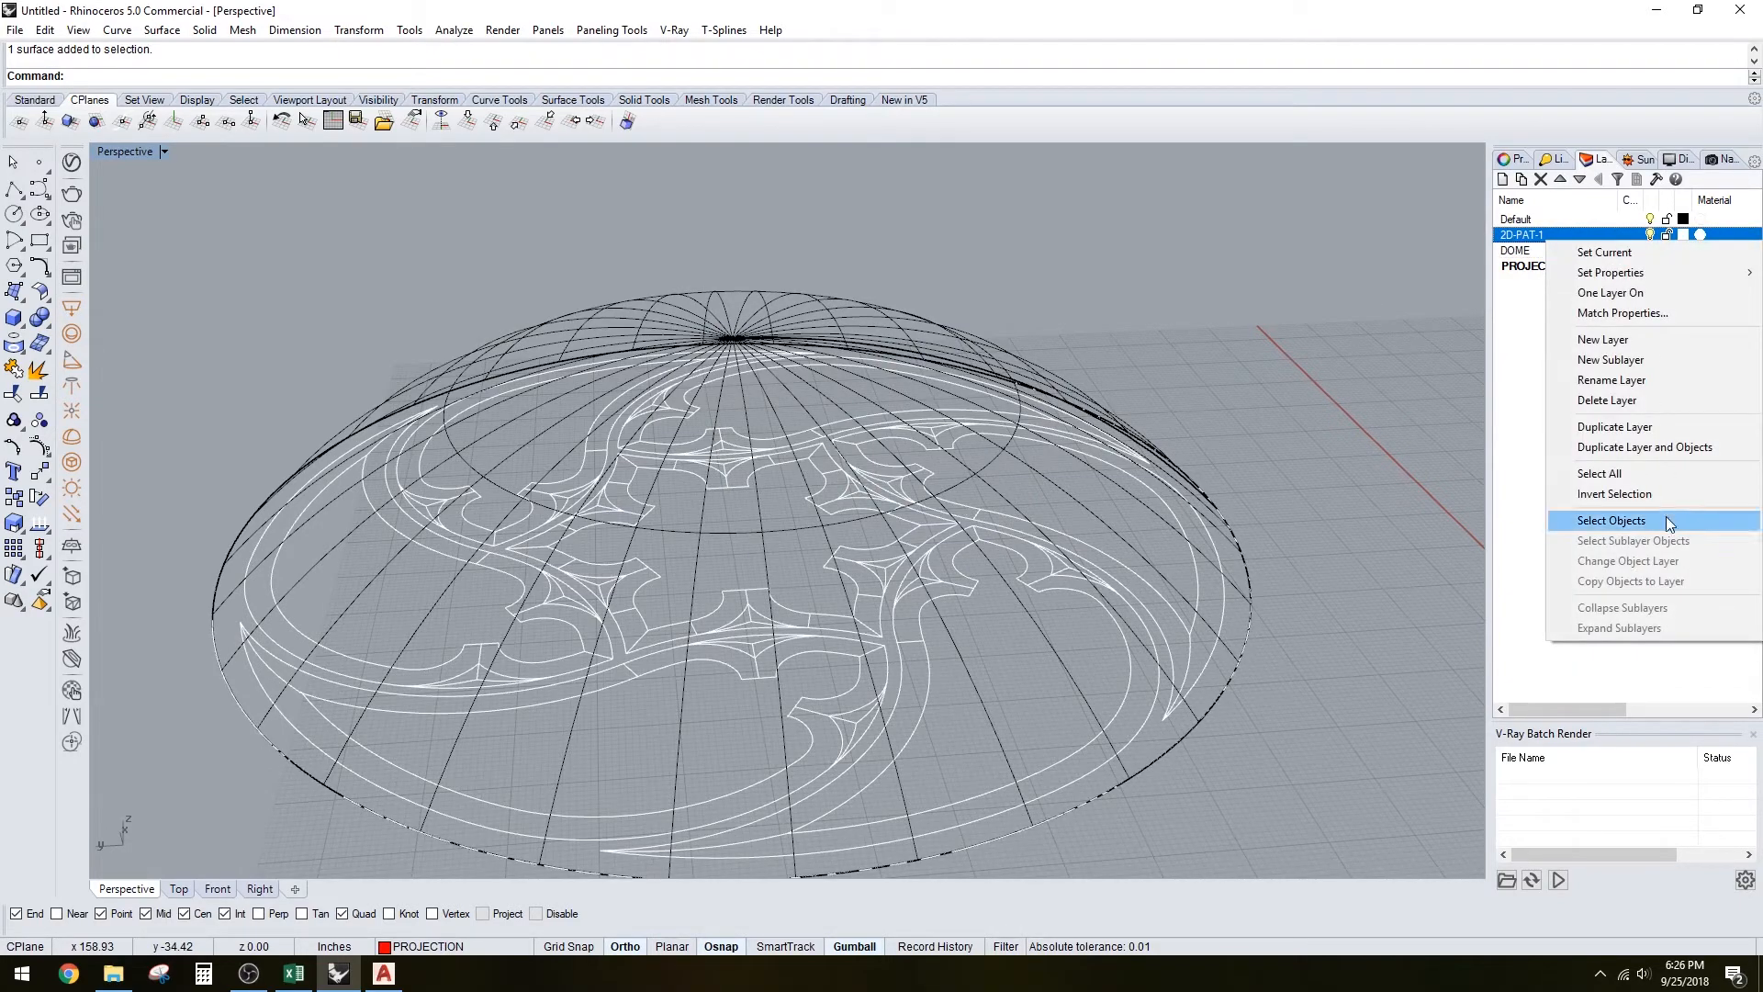
pyautogui.click(1612, 522)
pyautogui.moveTo(1390, 561); pyautogui.dragTo(1258, 596, button='right')
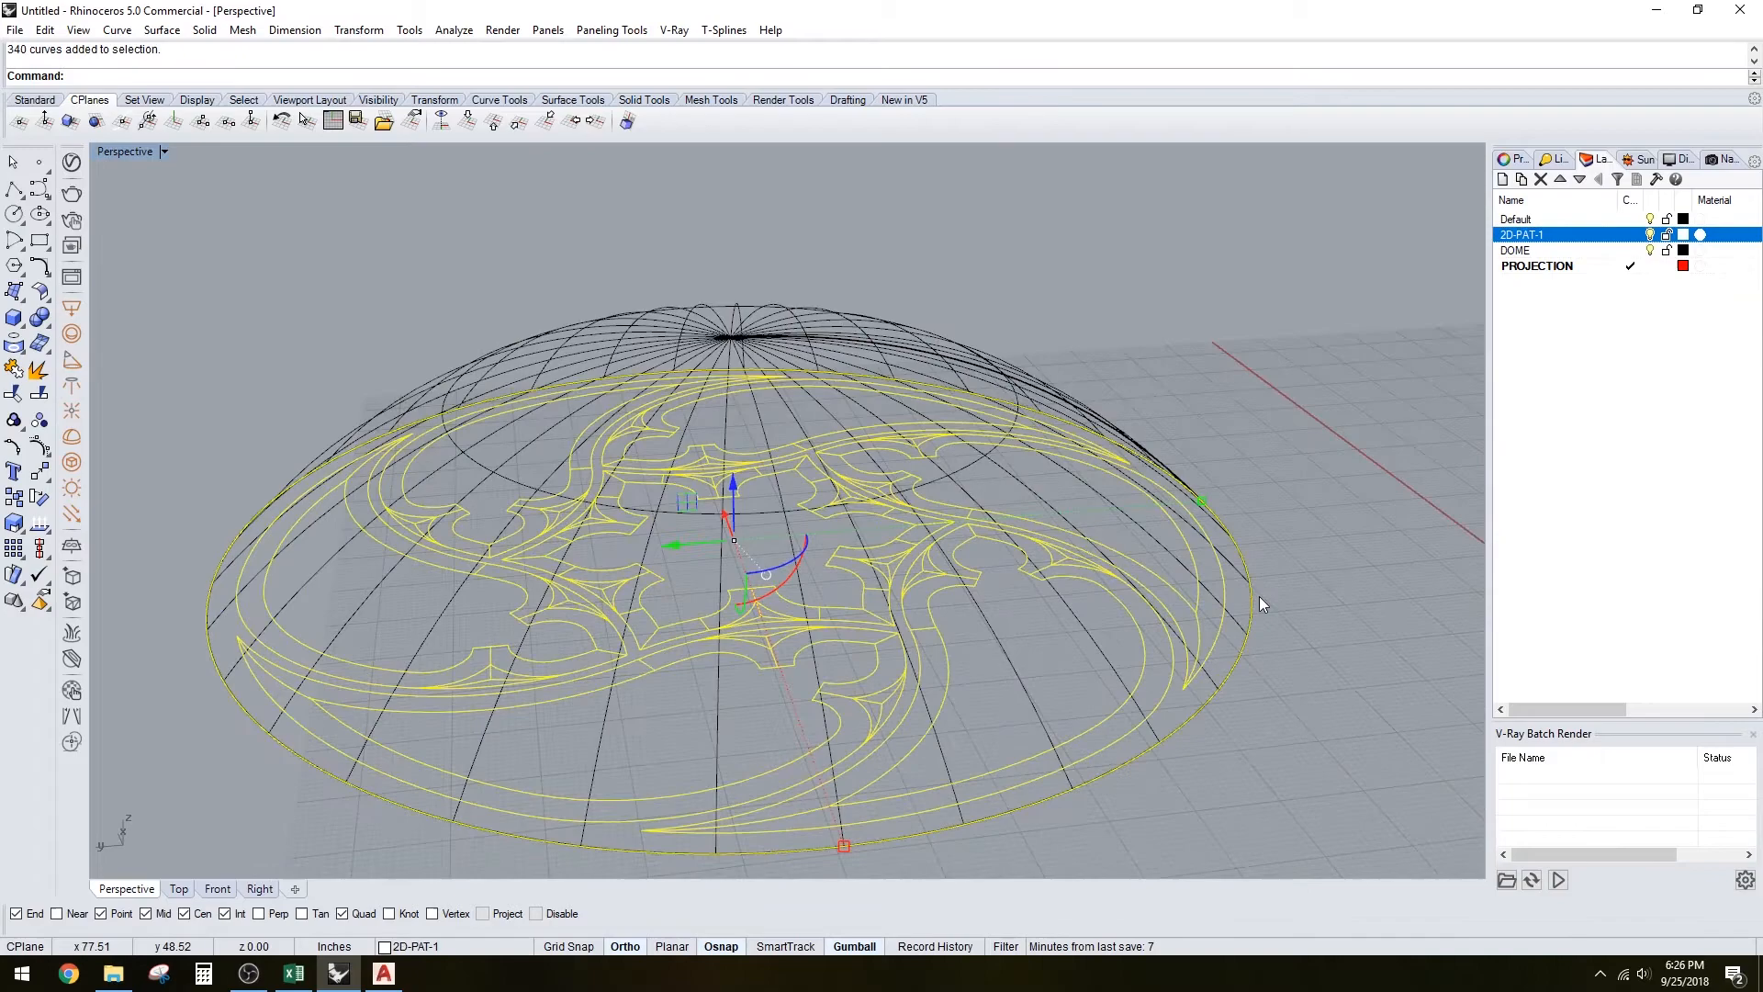
pyautogui.keyDown('ctrl'); pyautogui.click(1254, 595); pyautogui.keyUp('ctrl')
pyautogui.scroll(-4, 1113, 550)
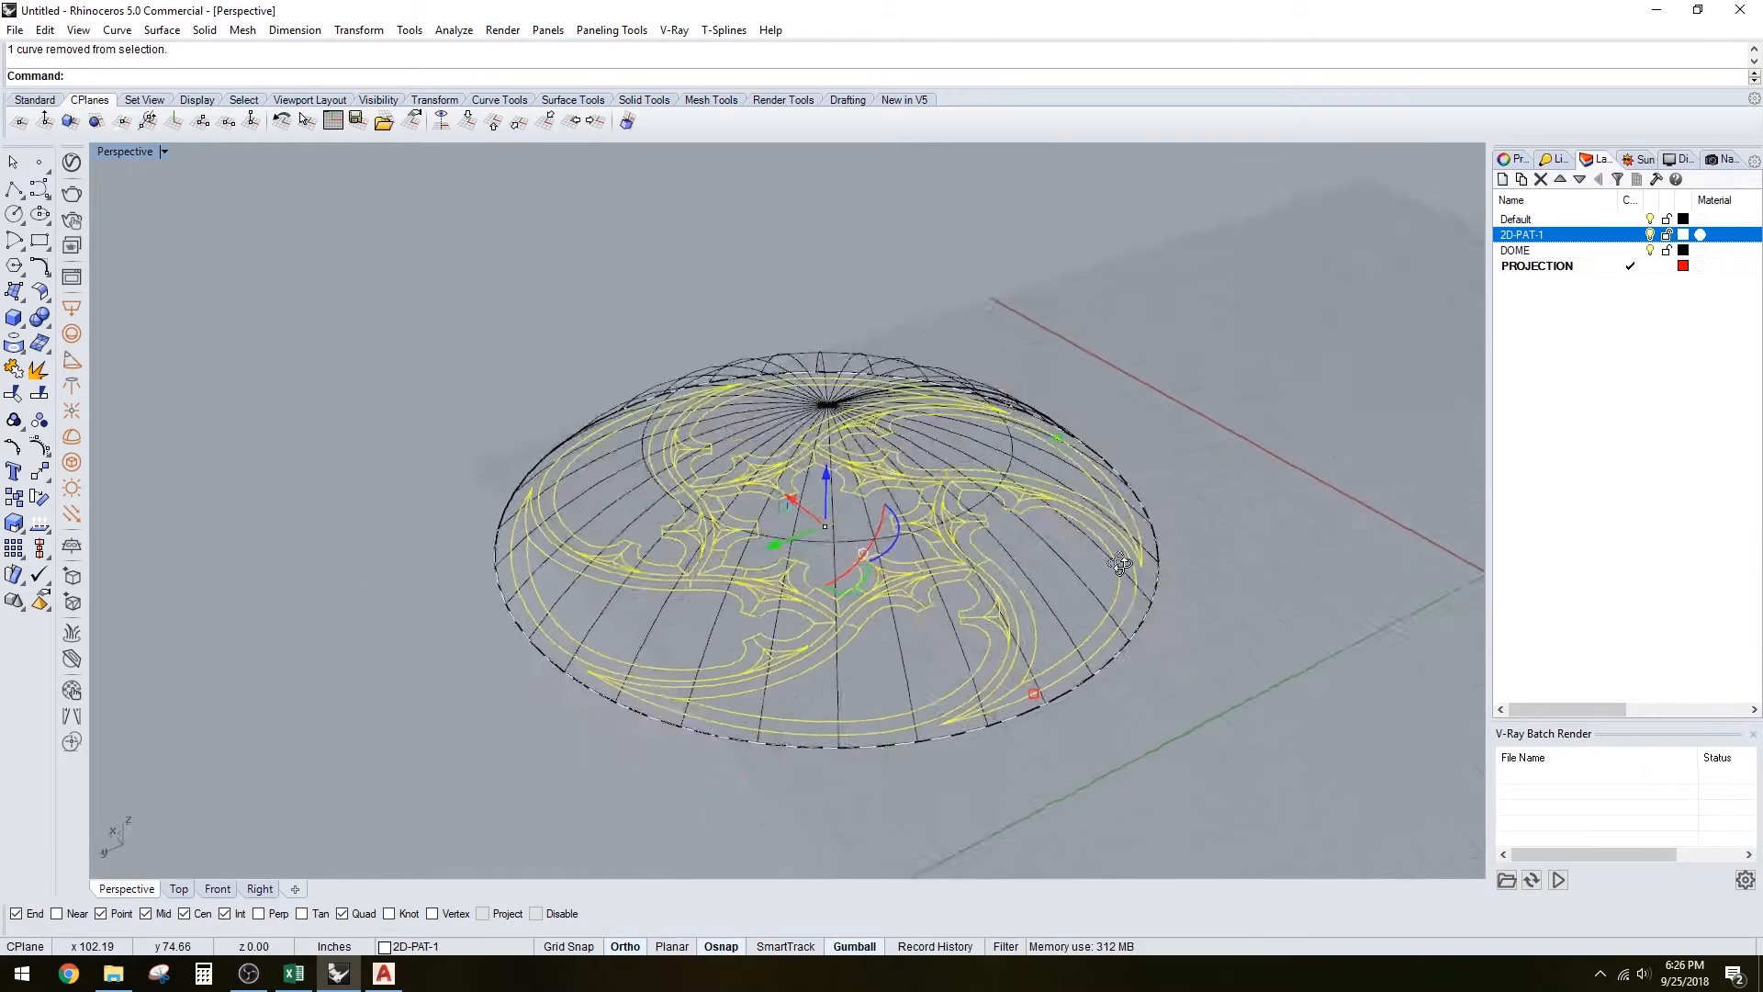
pyautogui.moveTo(1047, 413)
pyautogui.mouseDown(button='right')
pyautogui.moveTo(1031, 504)
pyautogui.moveTo(1161, 513)
pyautogui.mouseUp(button='right')
pyautogui.scroll(3, 1047, 509)
pyautogui.write('Project')
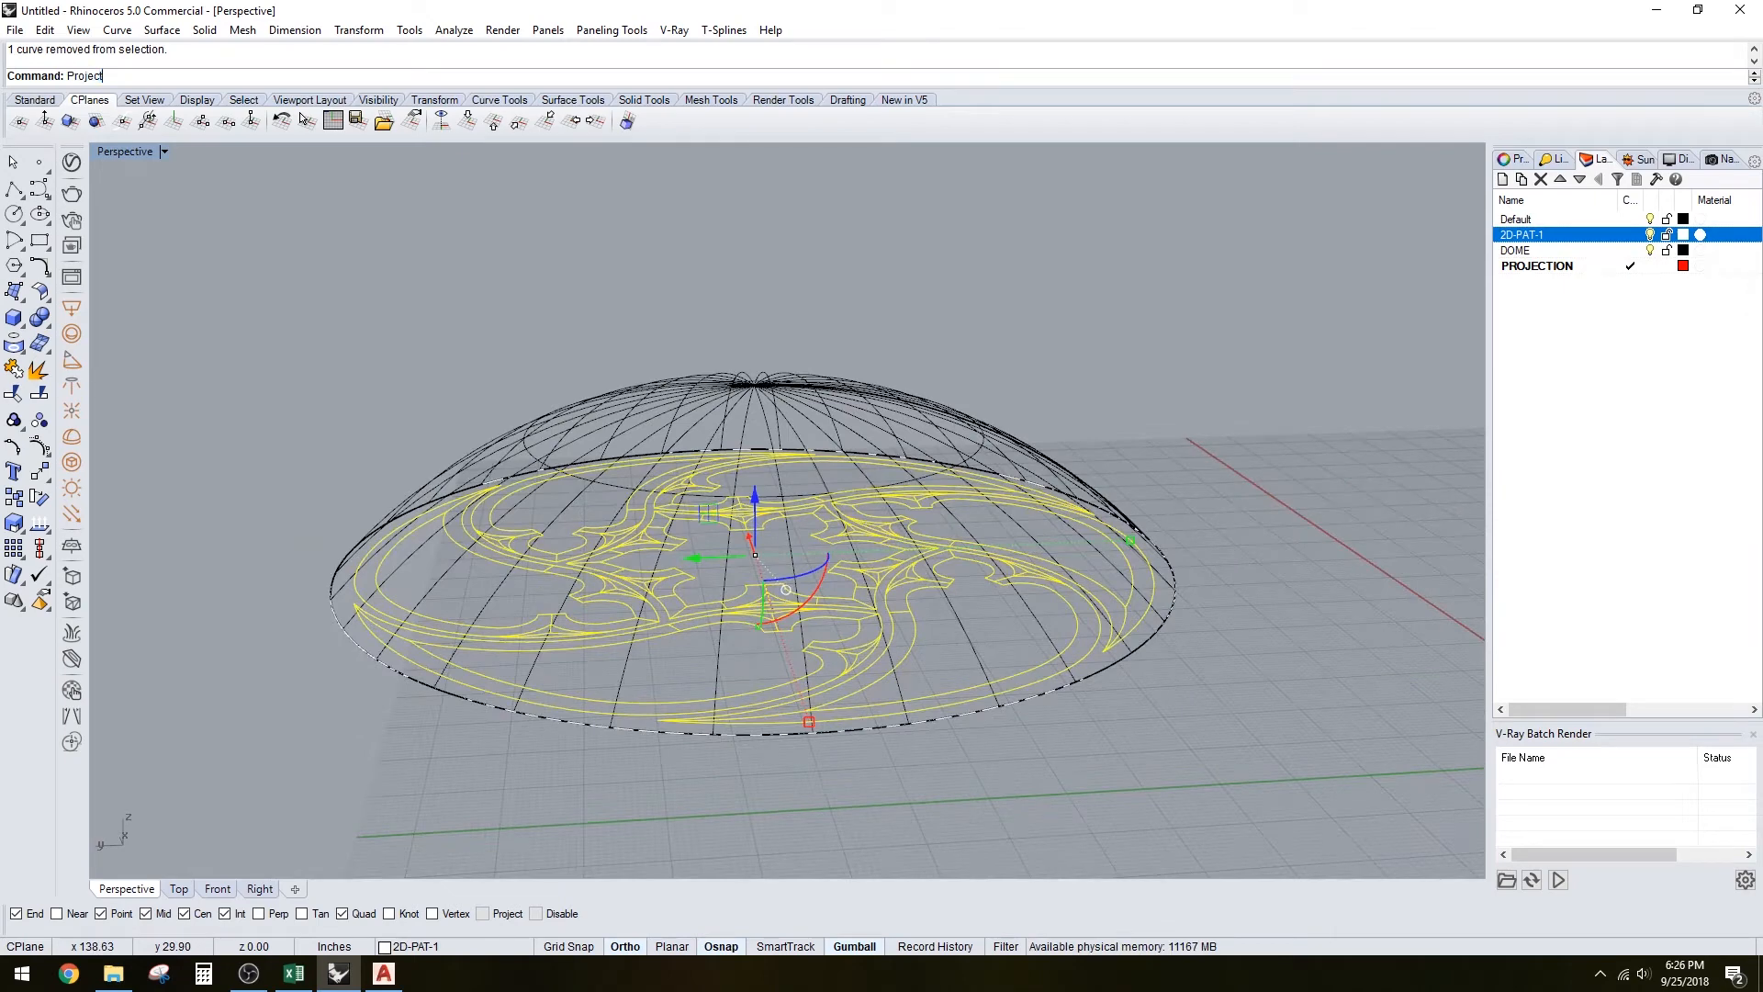
# Project the tracery curves onto the dome and hide the flat 2D-PAT-1 layer
pyautogui.press('Return')
pyautogui.click(942, 421)
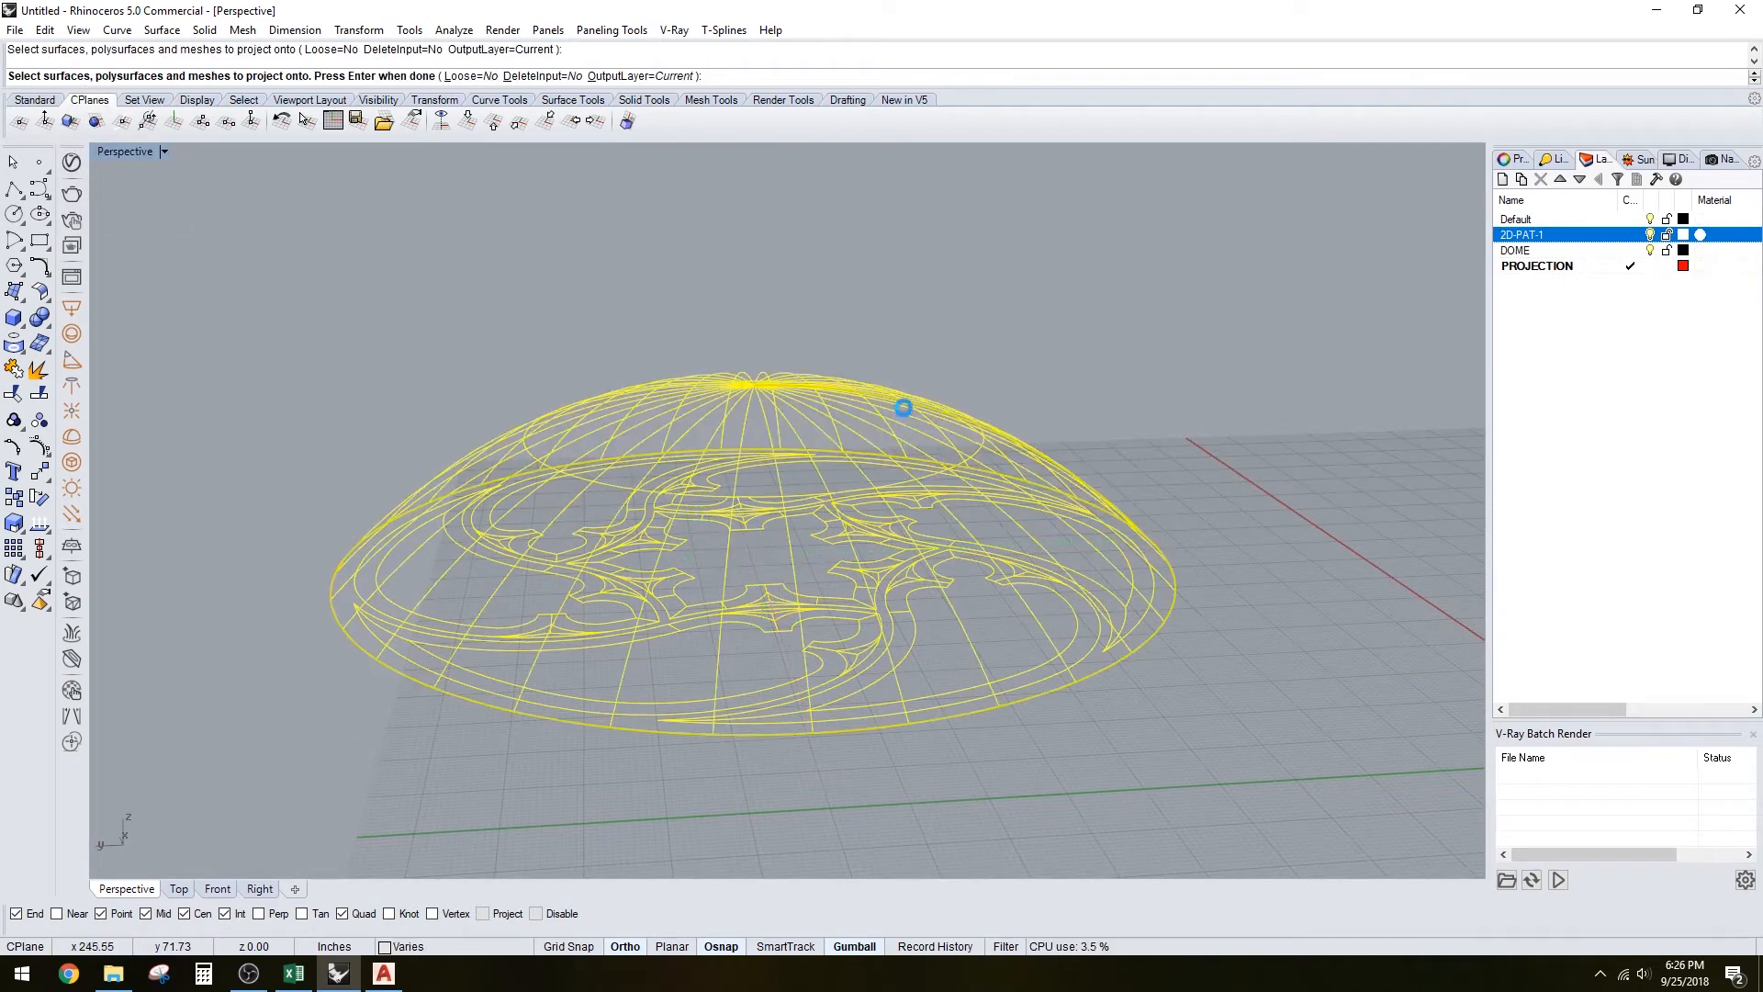
pyautogui.press('Return')
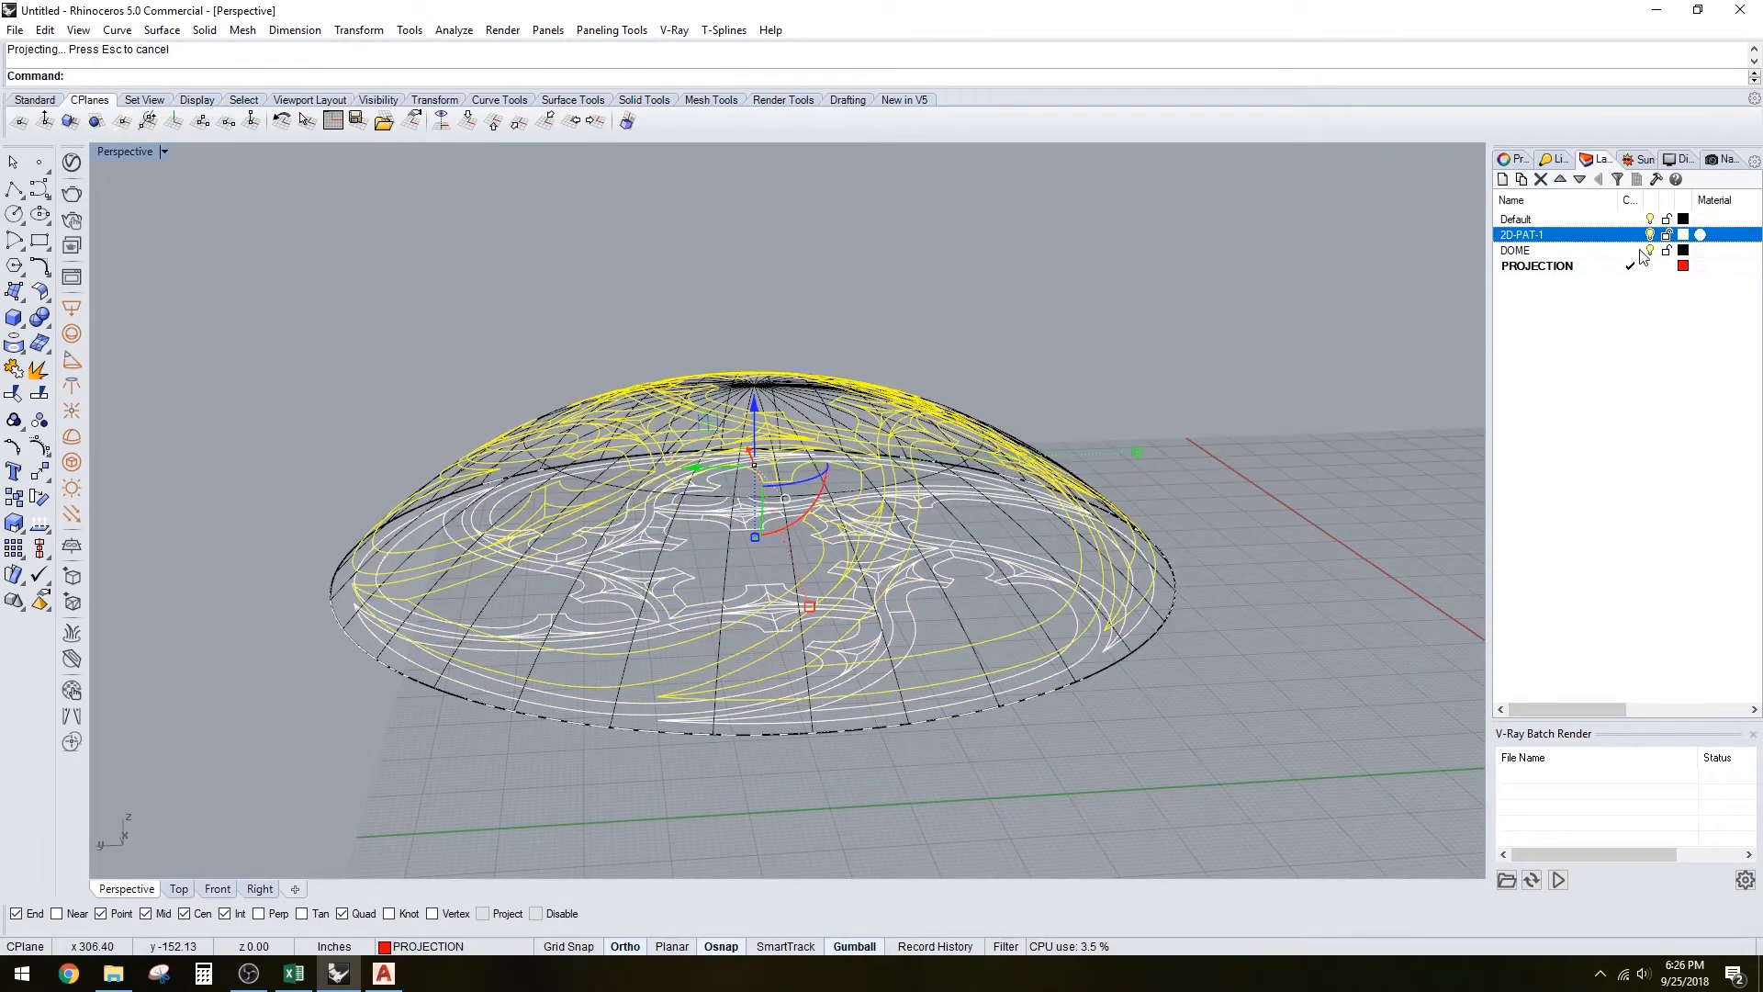
pyautogui.doubleClick(1631, 236)
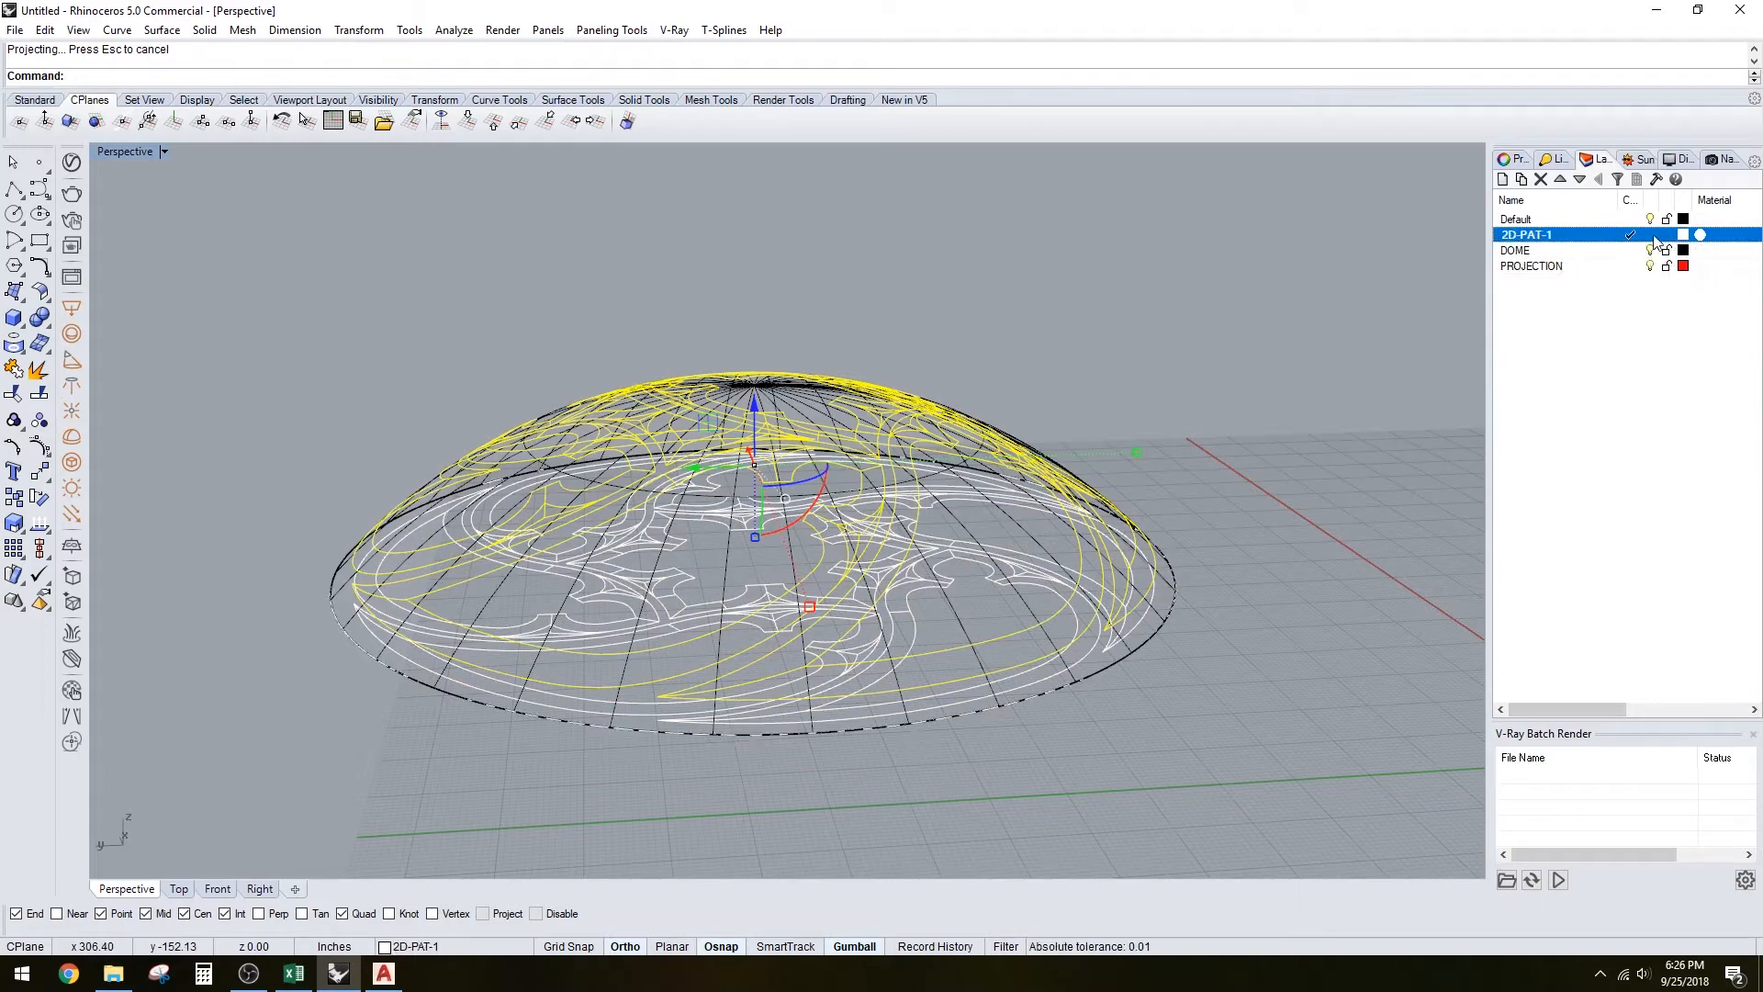
pyautogui.doubleClick(1535, 264)
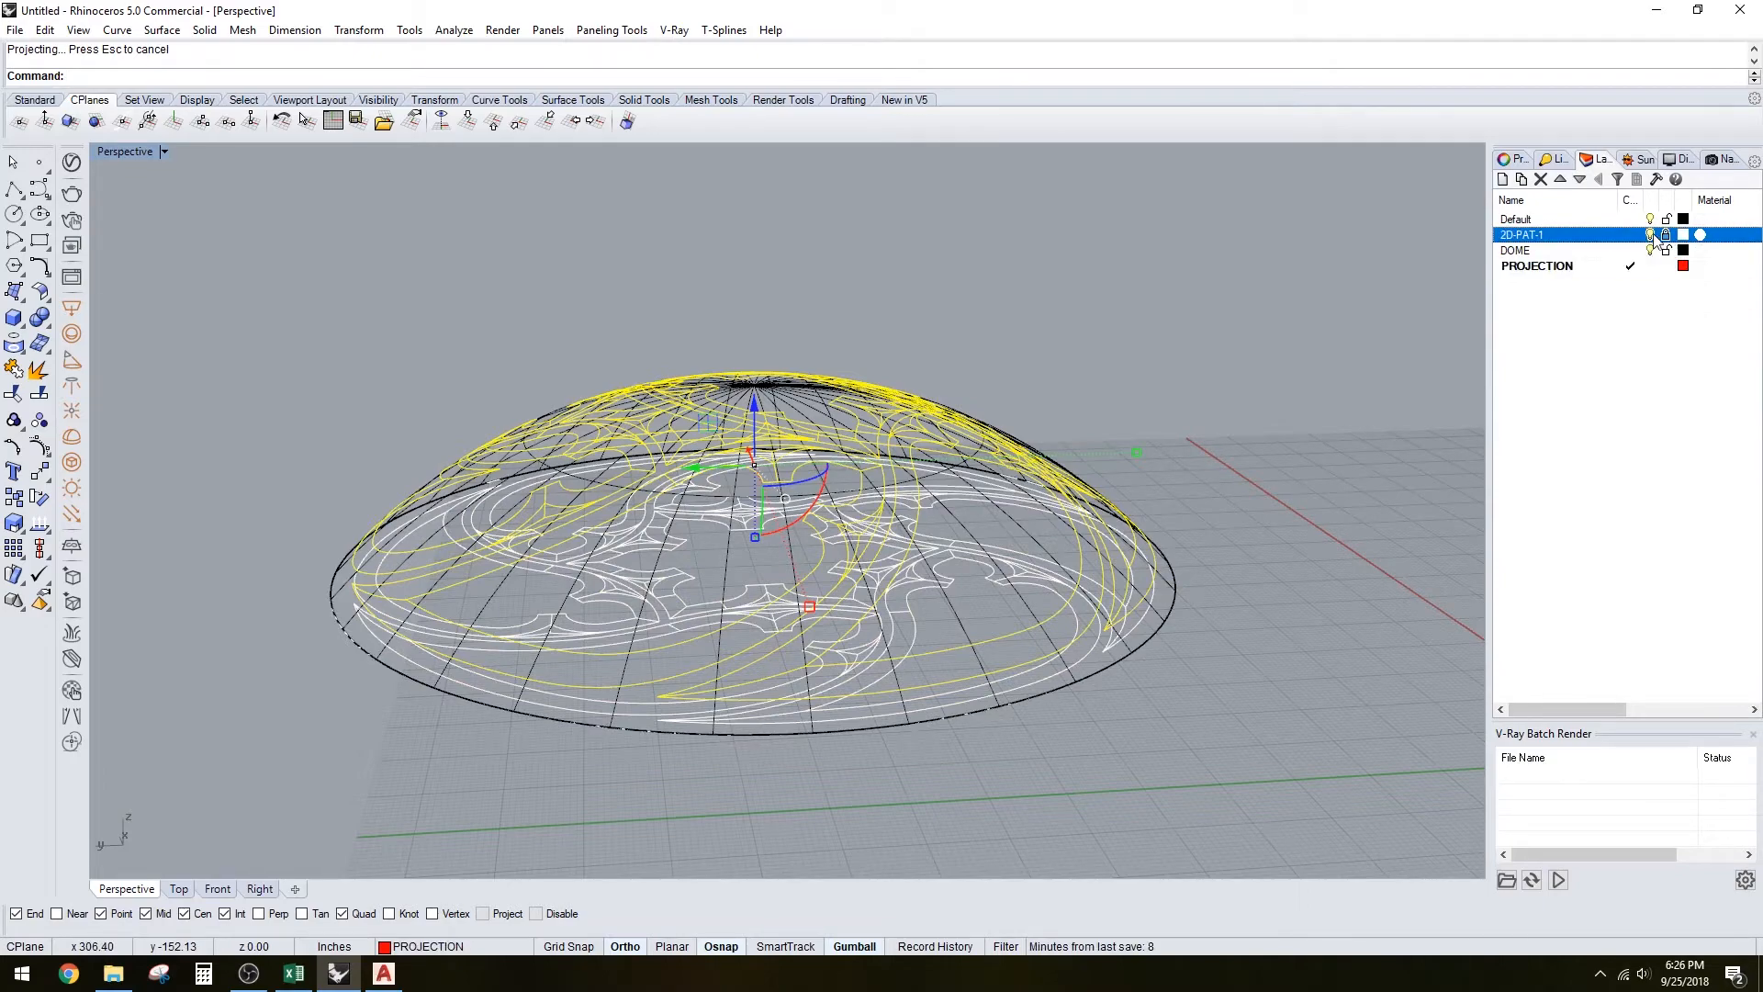
pyautogui.click(1651, 234)
# Check the projected curves with the dome hidden, then select the dome's base circle
pyautogui.click(1143, 468)
pyautogui.moveTo(1143, 468); pyautogui.dragTo(992, 551, button='right')
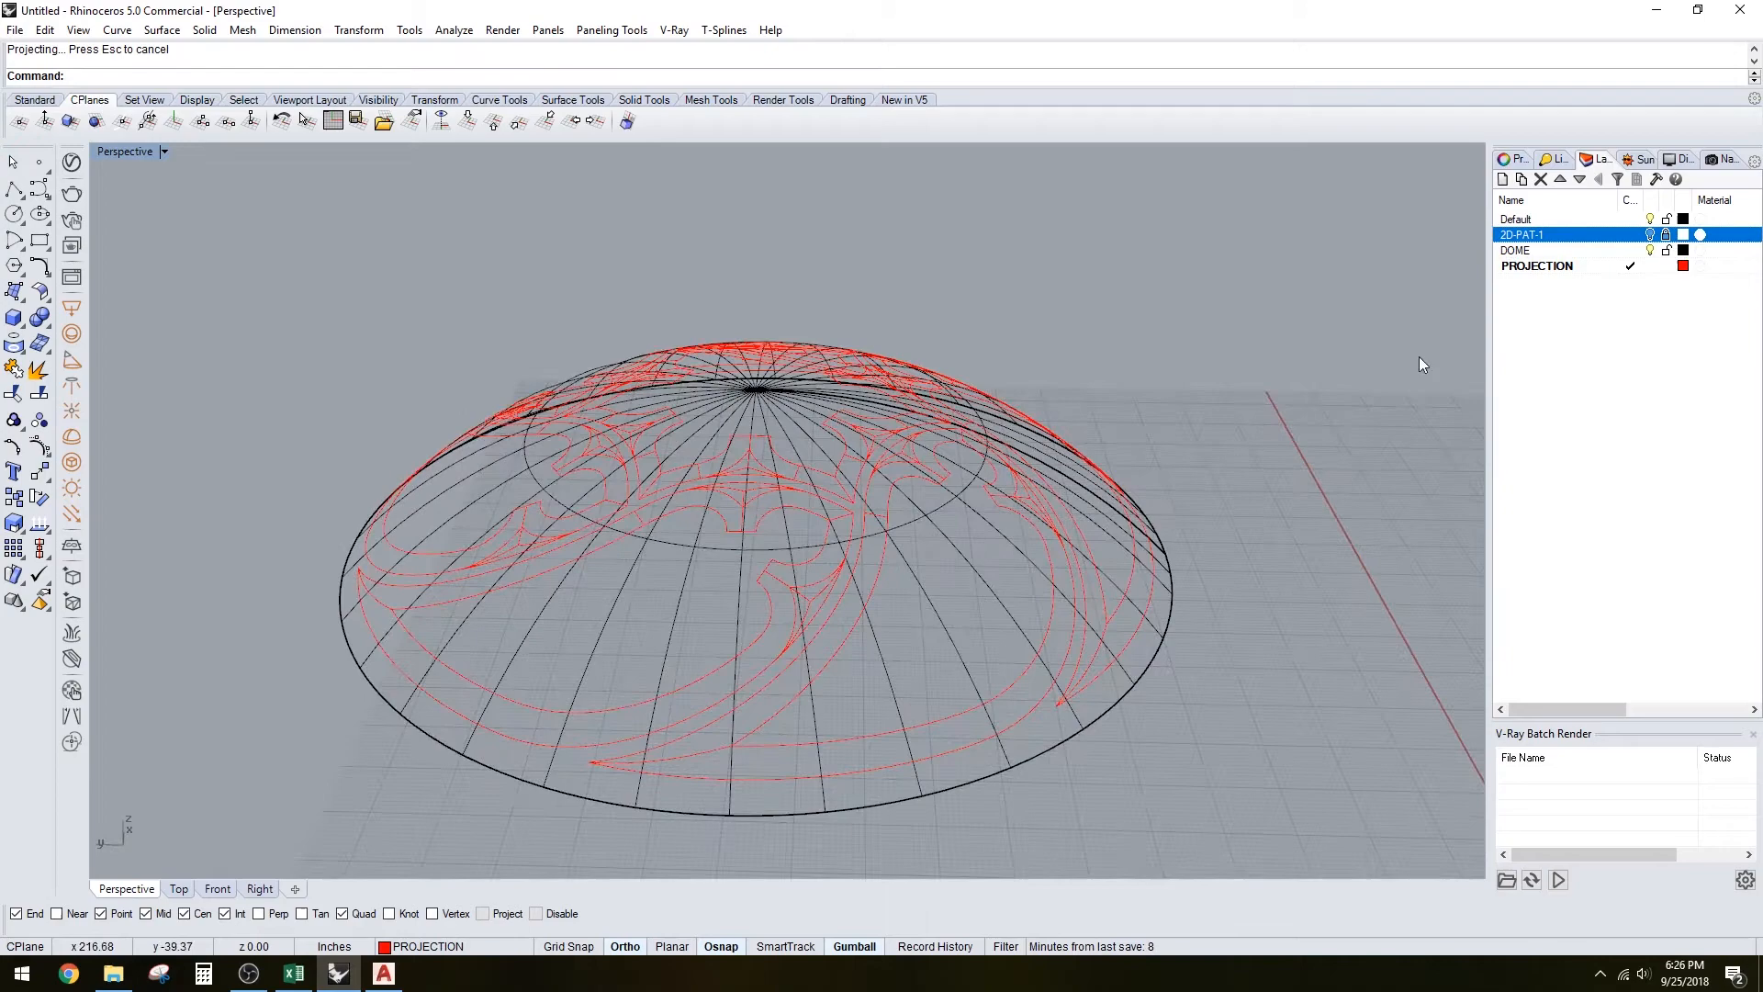
pyautogui.click(1651, 251)
pyautogui.moveTo(1005, 635)
pyautogui.mouseDown(button='right')
pyautogui.moveTo(1091, 684)
pyautogui.moveTo(1143, 647)
pyautogui.mouseUp(button='right')
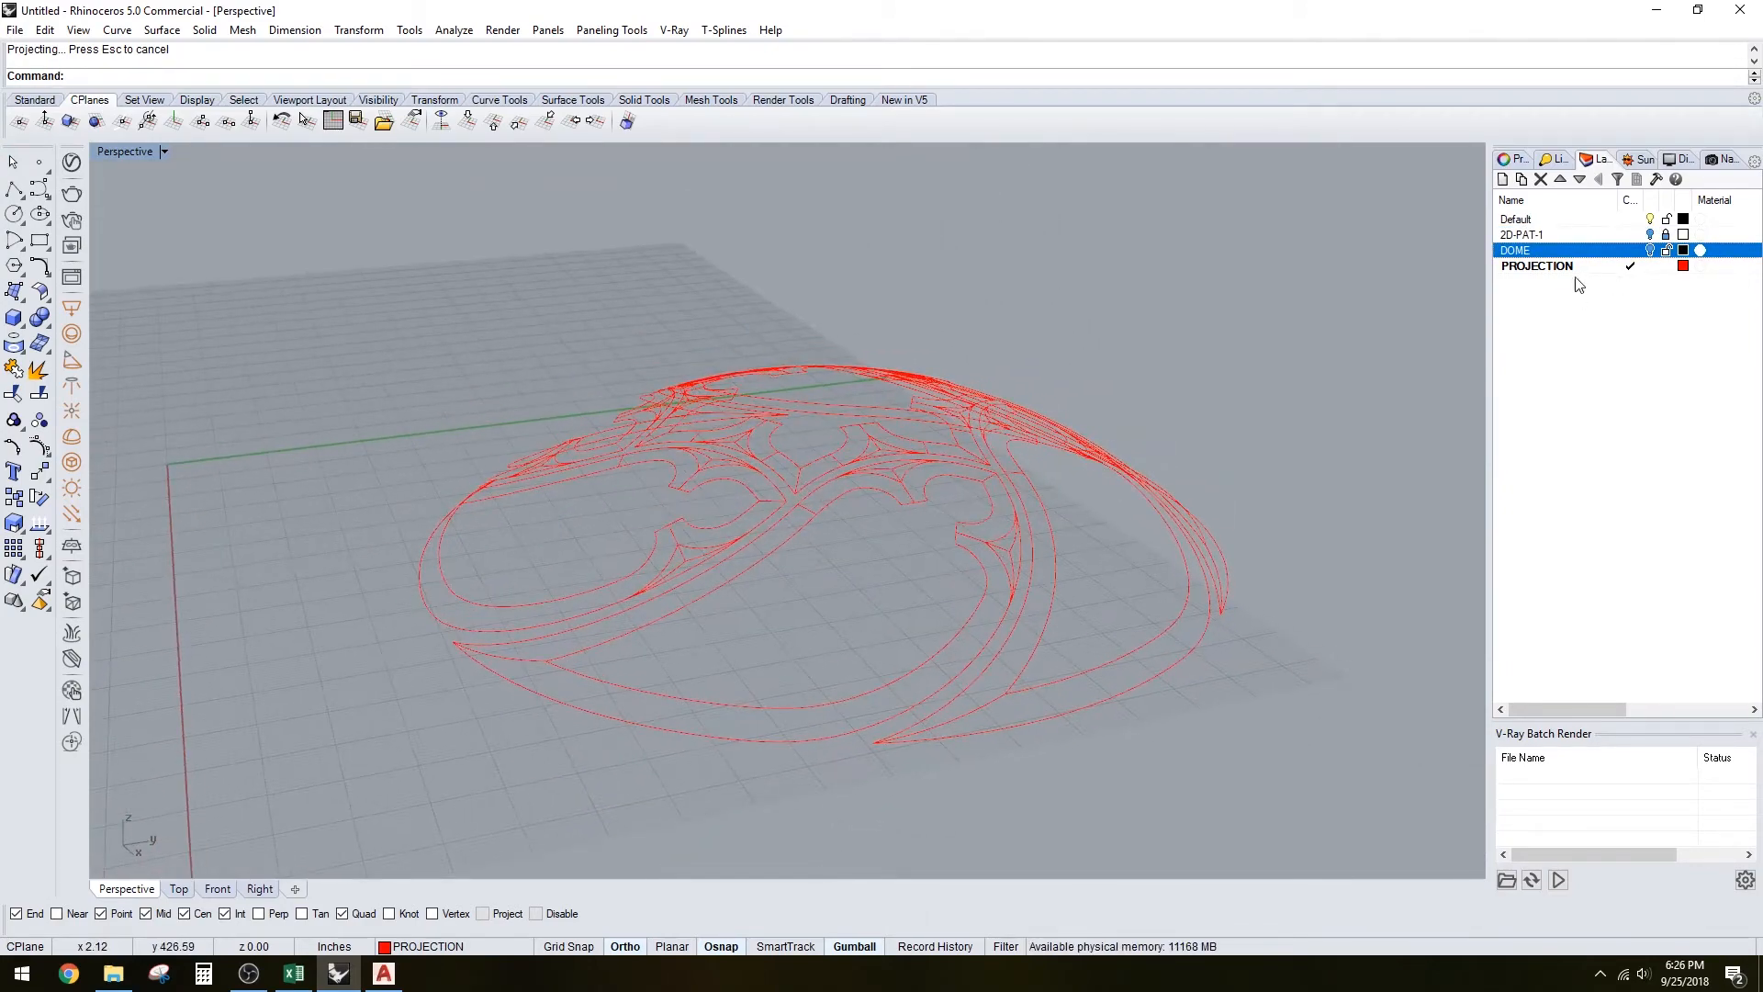
pyautogui.click(1650, 252)
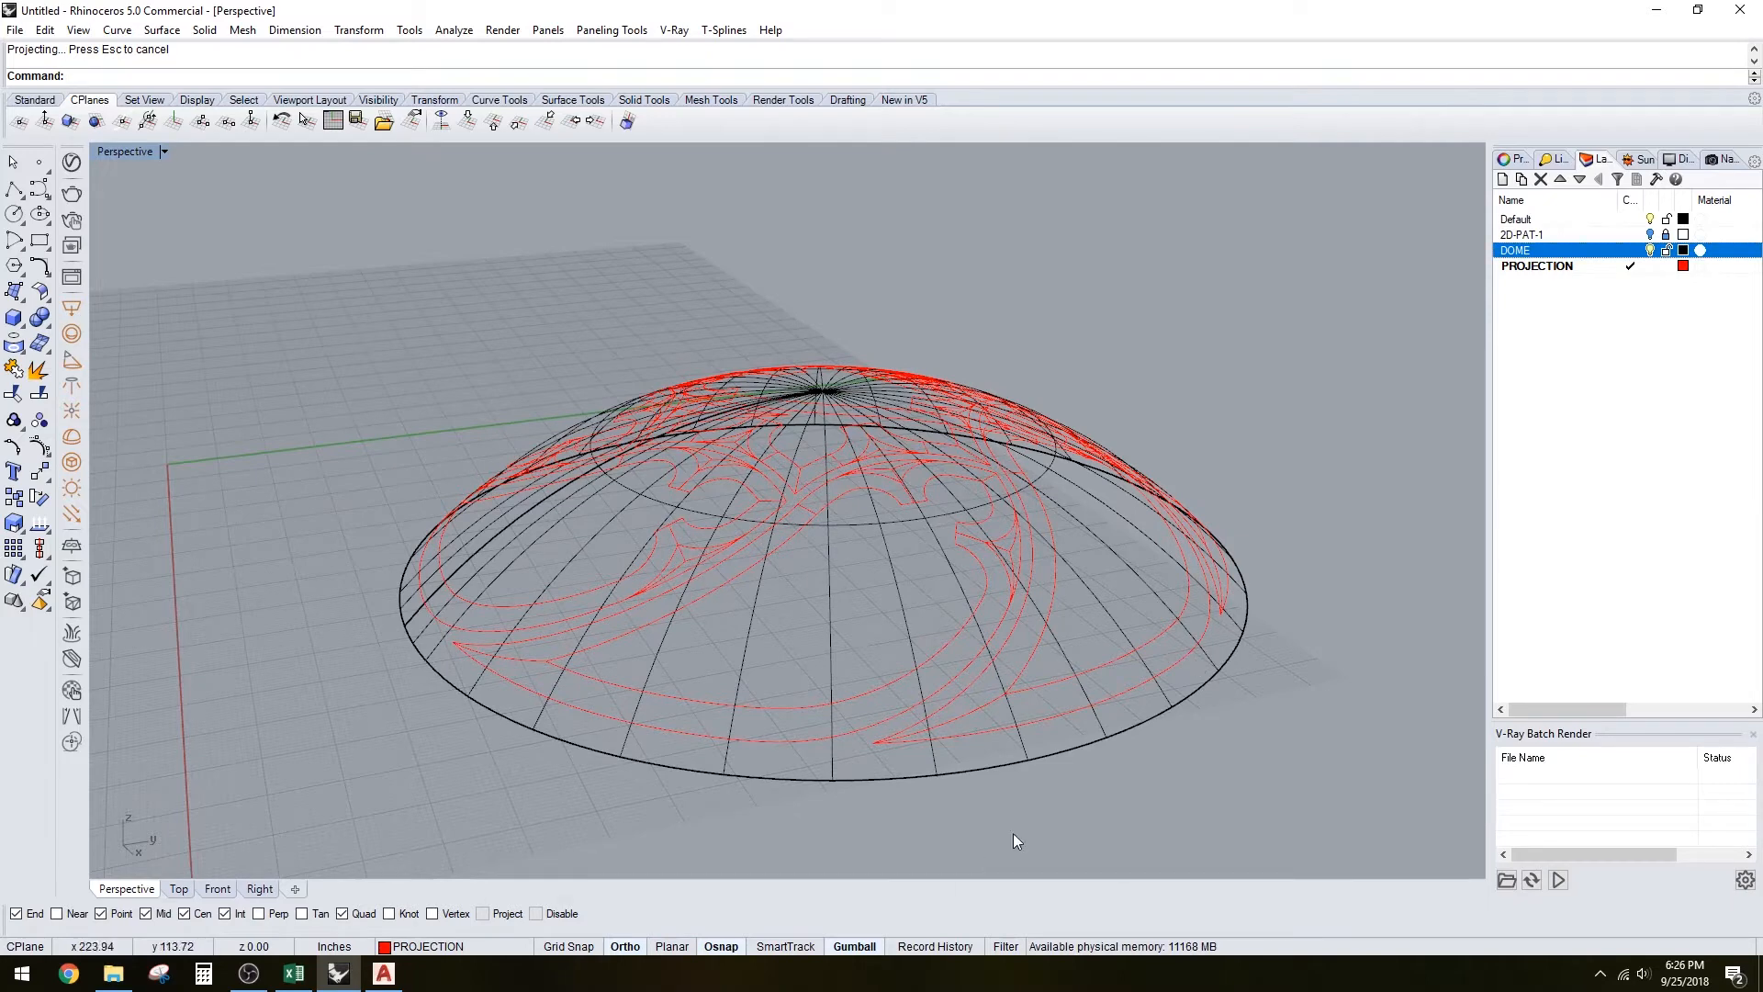
pyautogui.click(1035, 762)
pyautogui.click(1121, 821)
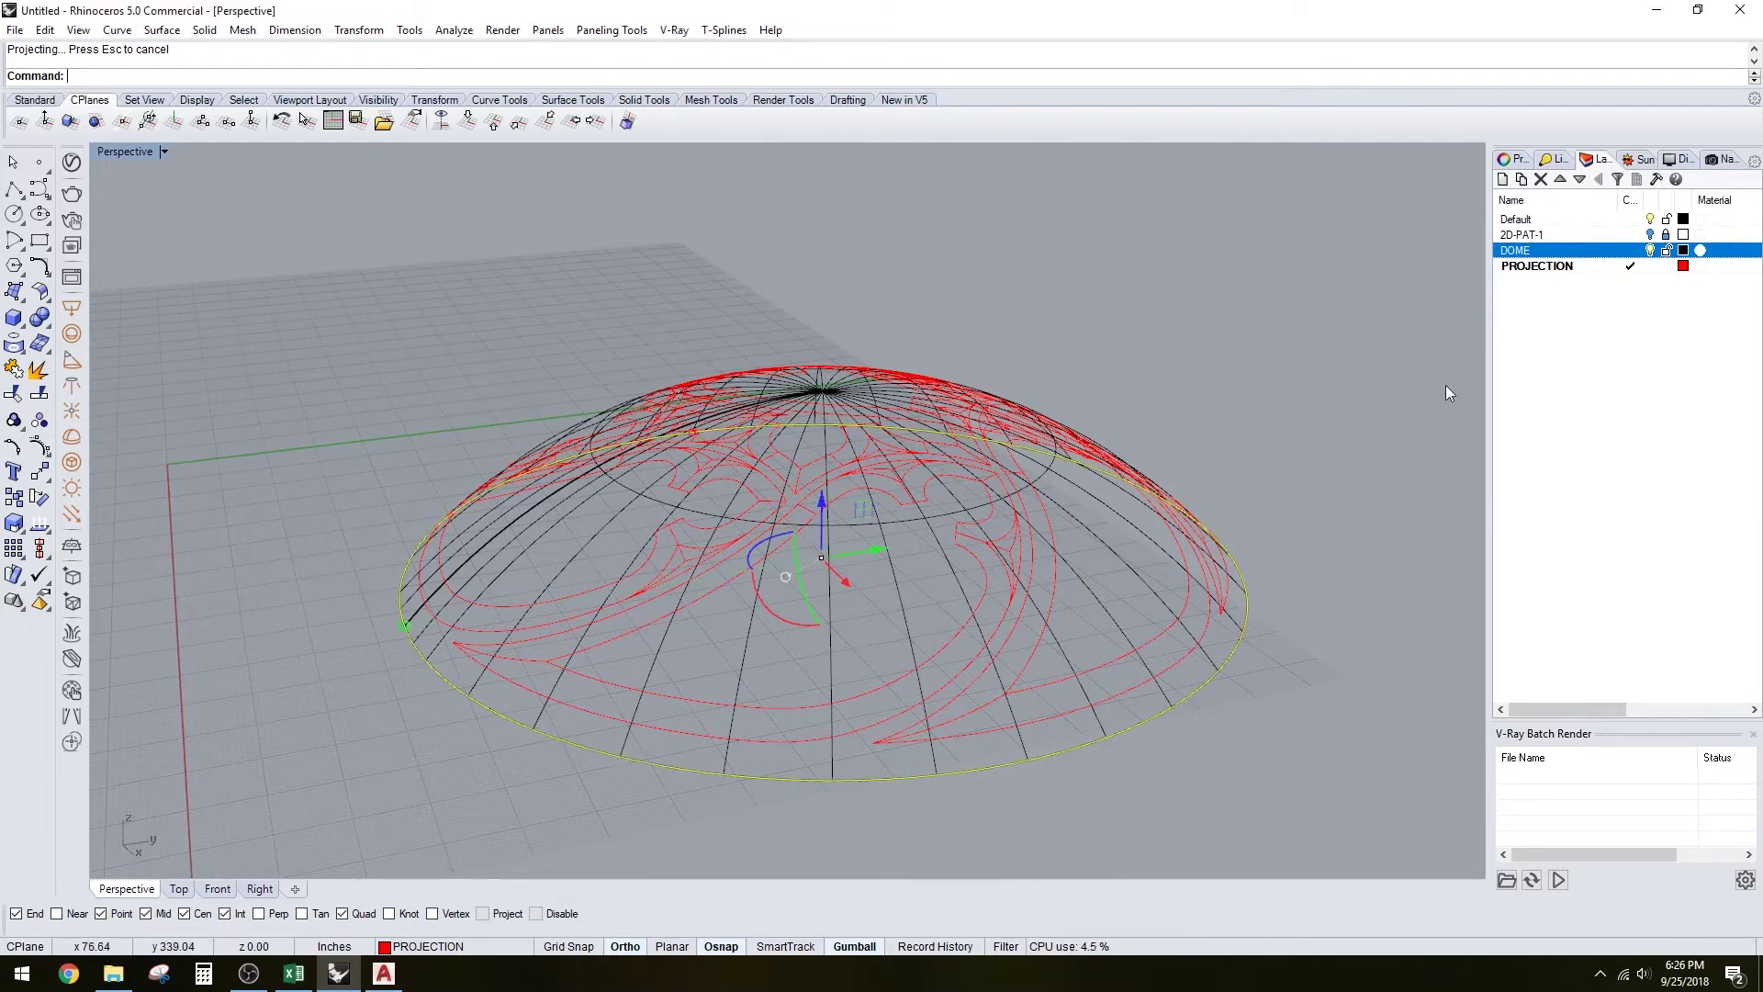
pyautogui.rightClick(1537, 267)
# Move the base circle onto PROJECTION and review the red pattern with the dome toggled off and on
pyautogui.click(1611, 589)
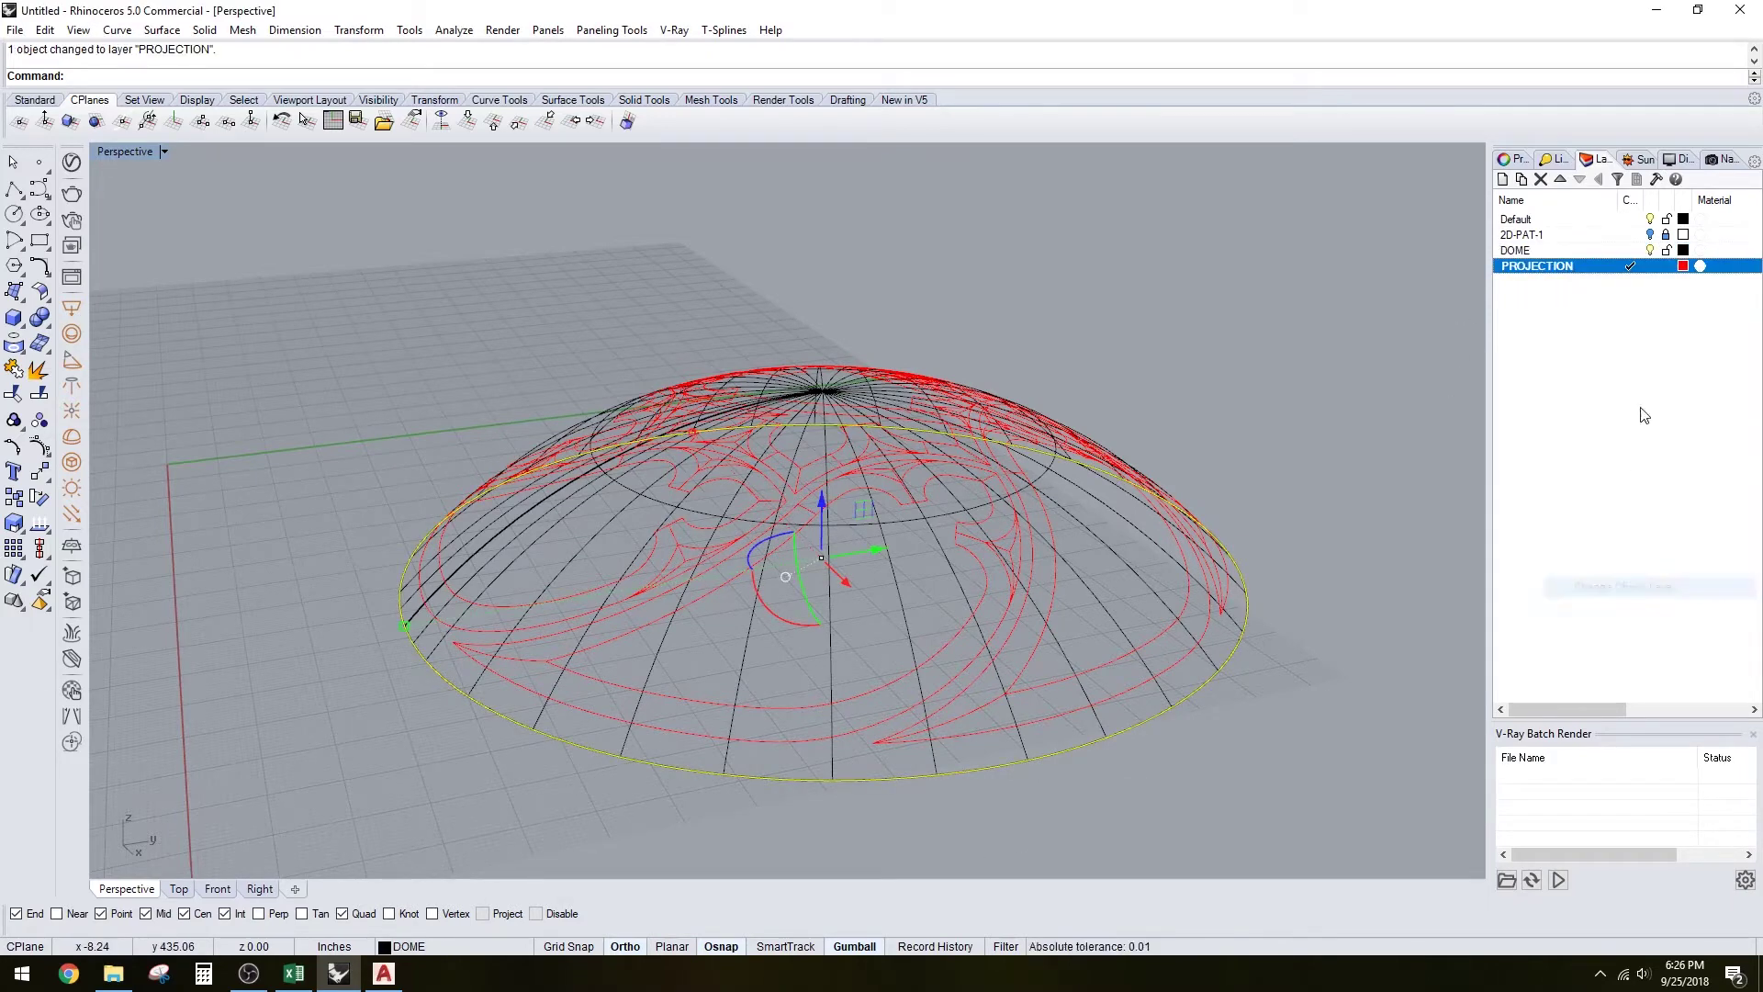
pyautogui.click(1650, 251)
pyautogui.moveTo(1320, 487)
pyautogui.mouseDown(button='right')
pyautogui.moveTo(924, 528)
pyautogui.moveTo(1106, 542)
pyautogui.moveTo(1166, 601)
pyautogui.moveTo(983, 522)
pyautogui.mouseUp(button='right')
pyautogui.click(1650, 251)
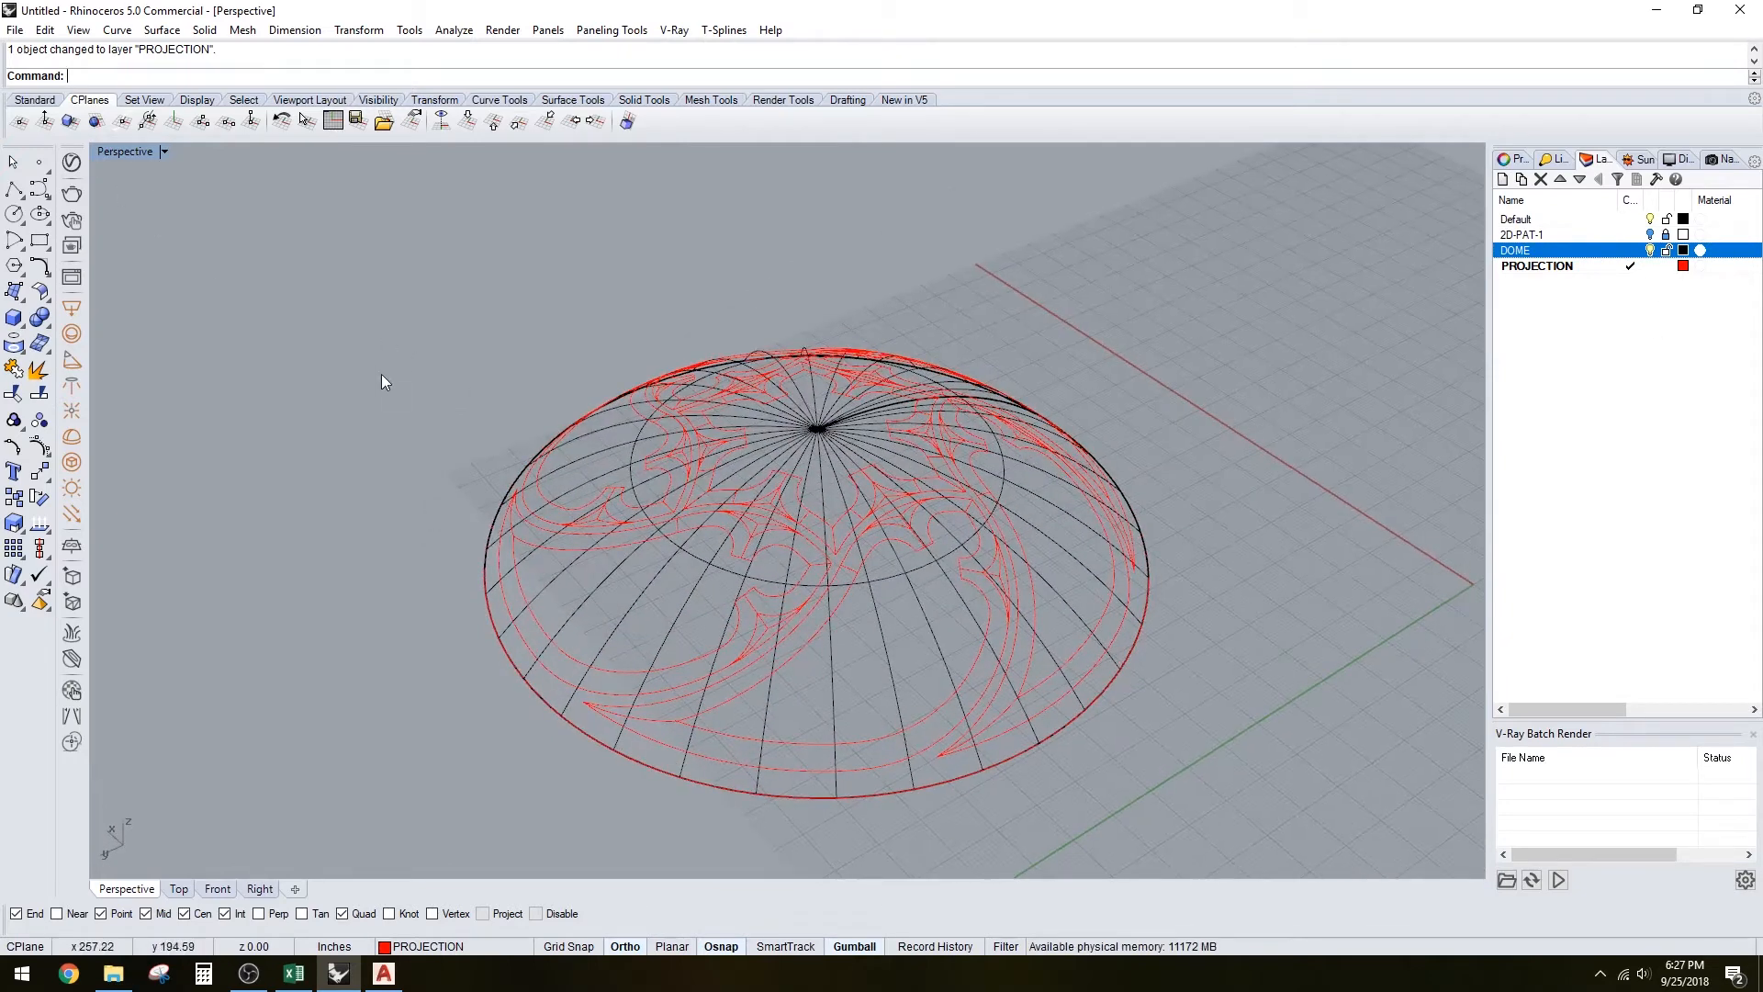
# Switch the Perspective viewport to Rendered display and select the dome surface
pyautogui.moveTo(381, 374); pyautogui.dragTo(358, 365, button='right')
pyautogui.click(163, 153)
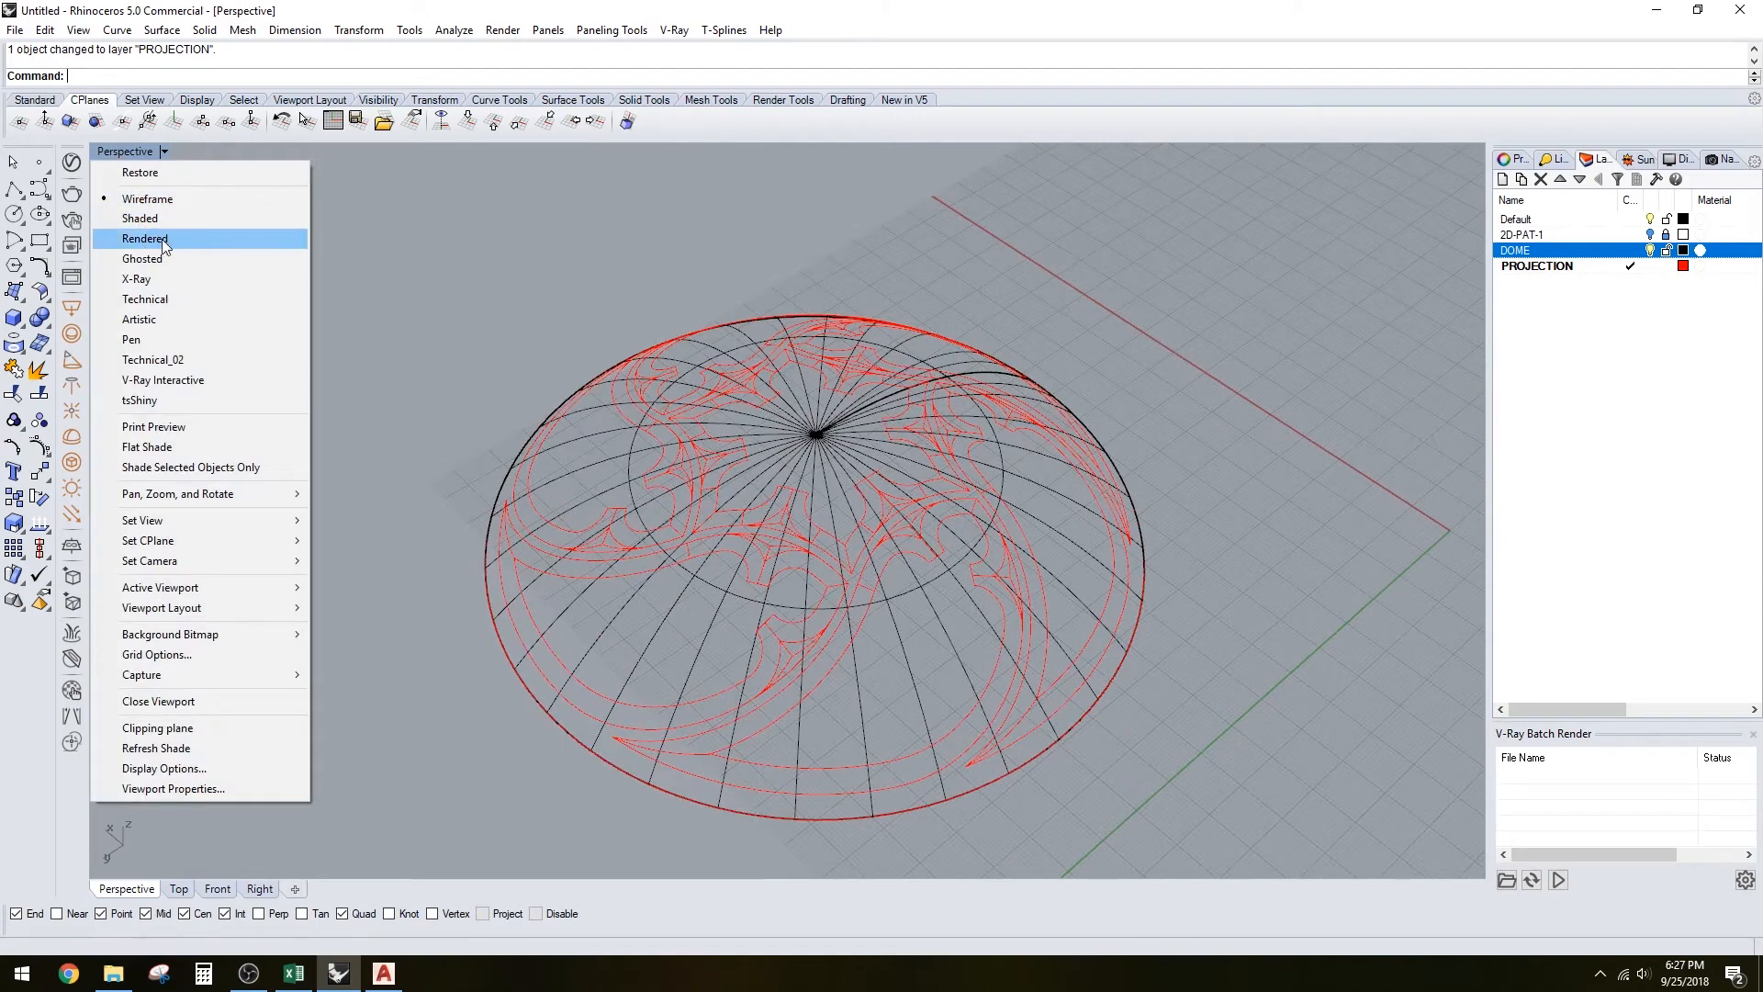
pyautogui.click(141, 218)
pyautogui.moveTo(827, 552)
pyautogui.mouseDown(button='right')
pyautogui.moveTo(878, 619)
pyautogui.moveTo(861, 624)
pyautogui.mouseUp(button='right')
pyautogui.click(861, 624)
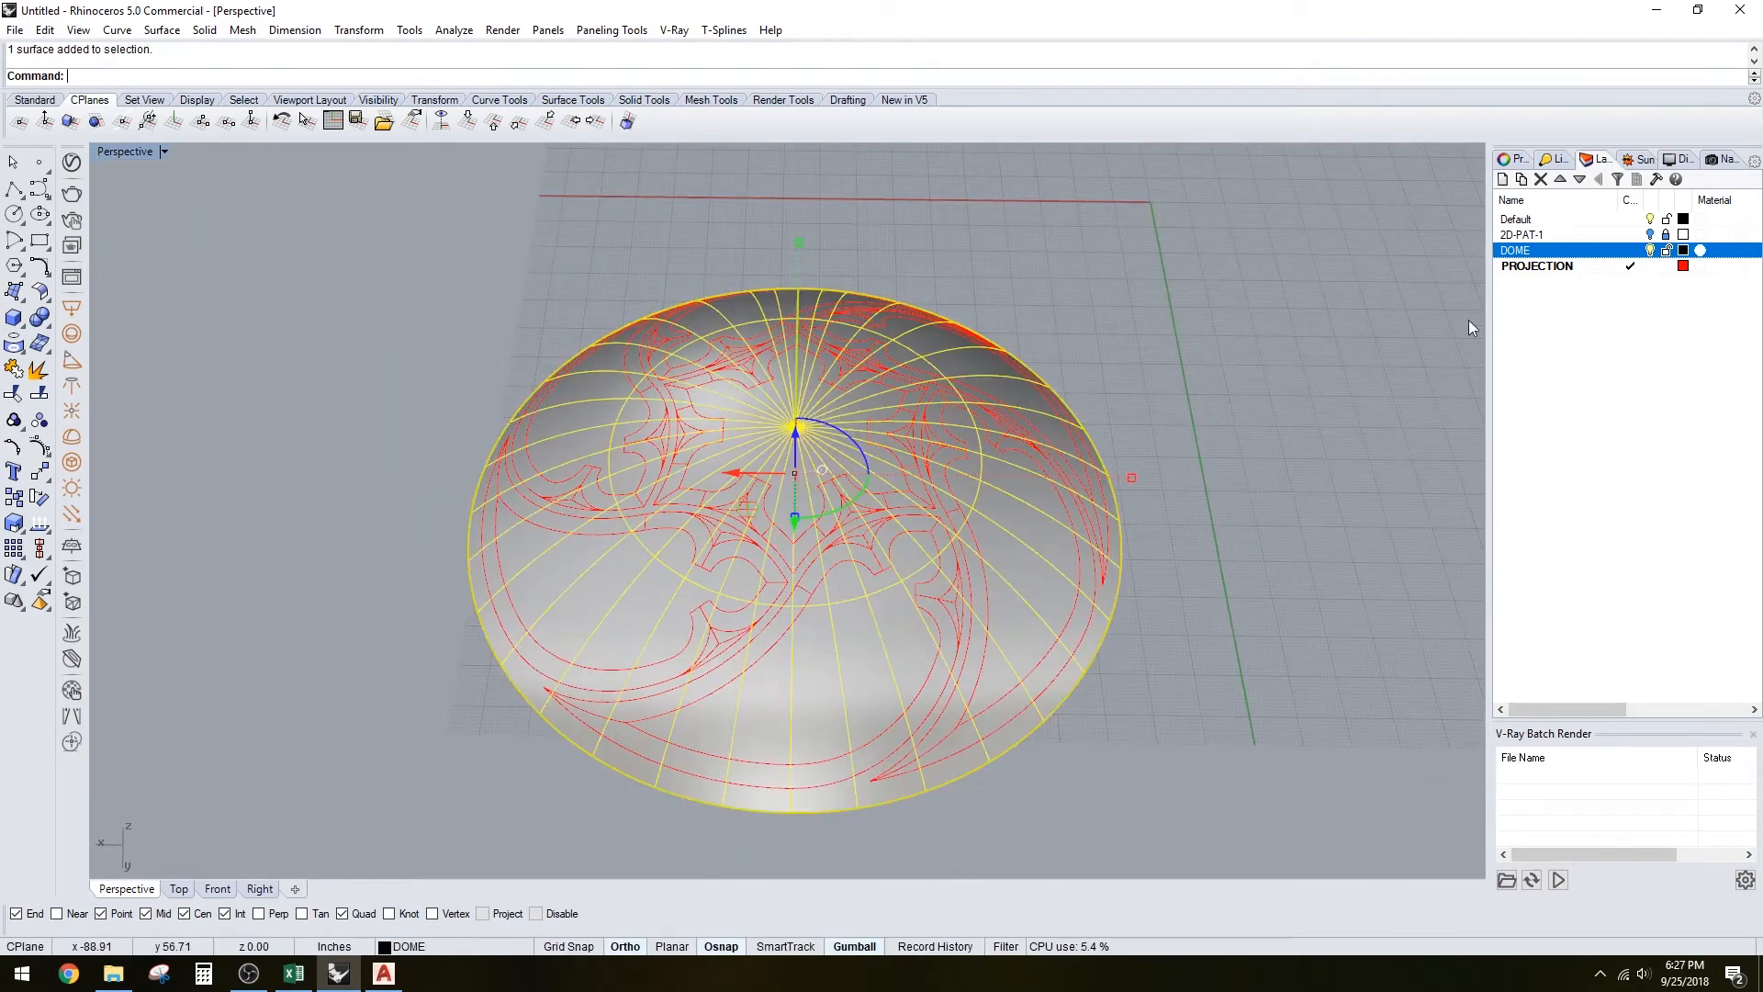
pyautogui.click(1517, 249)
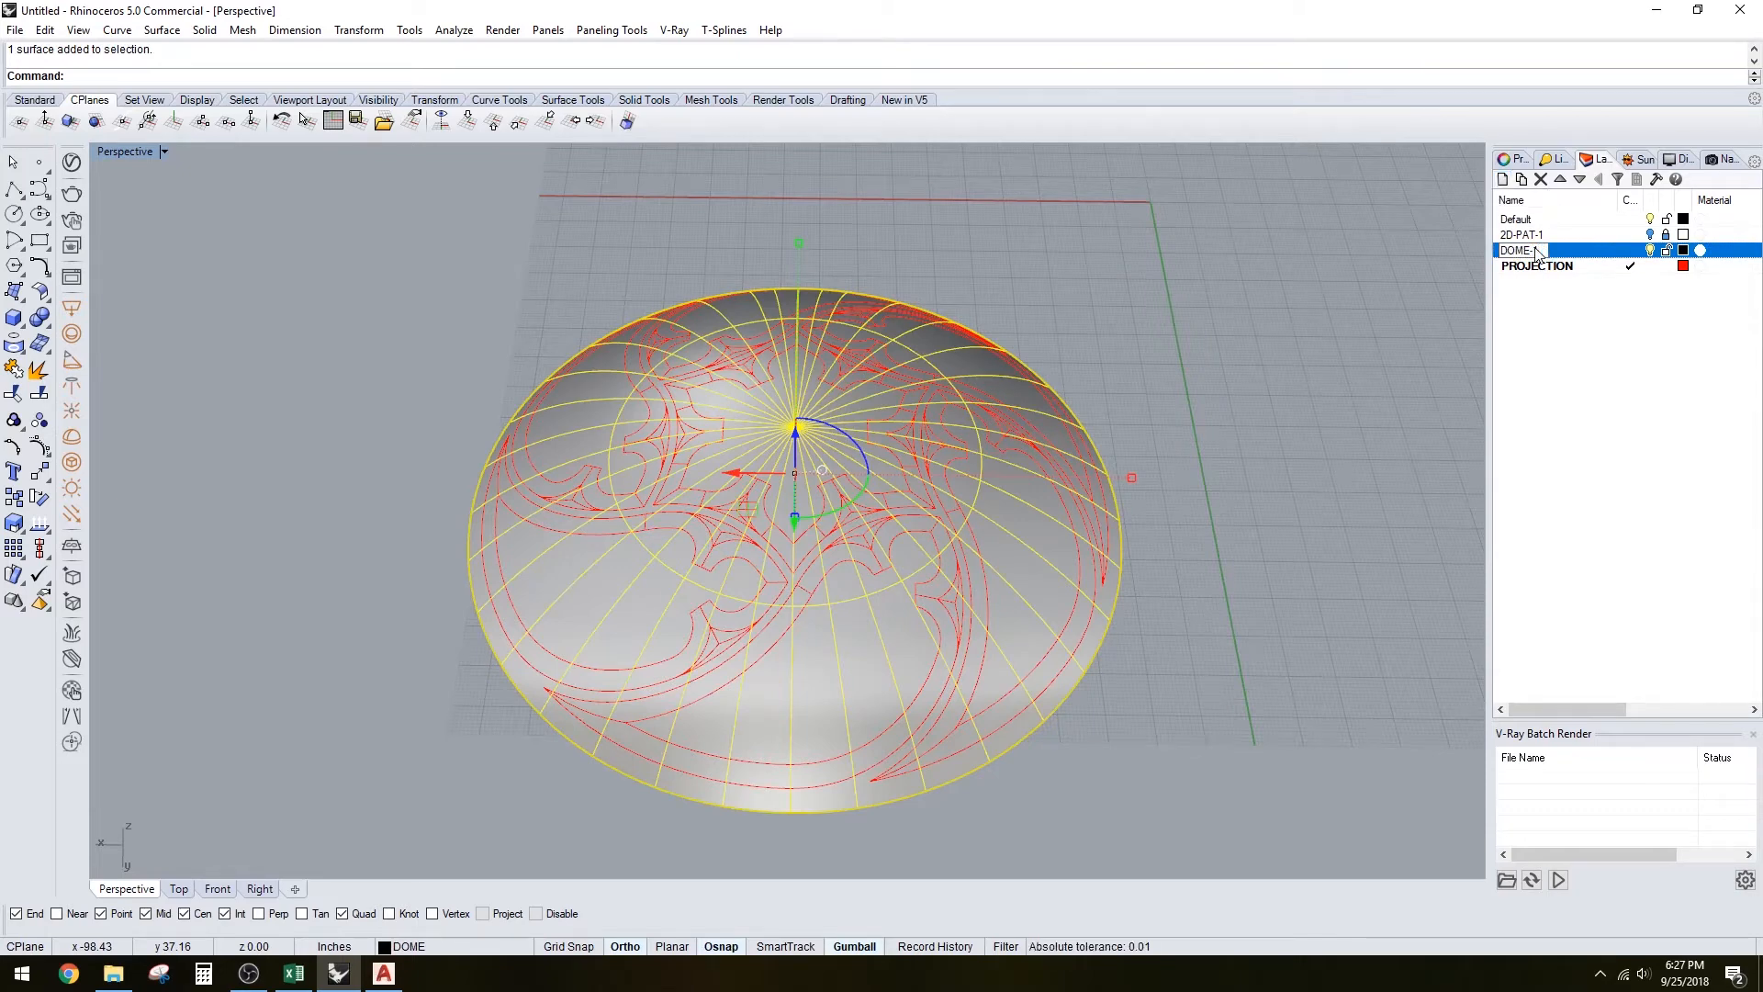
# Duplicate the dome layer with its objects, naming the copies DOME-1 and DOME-2
pyautogui.rightClick(1538, 253)
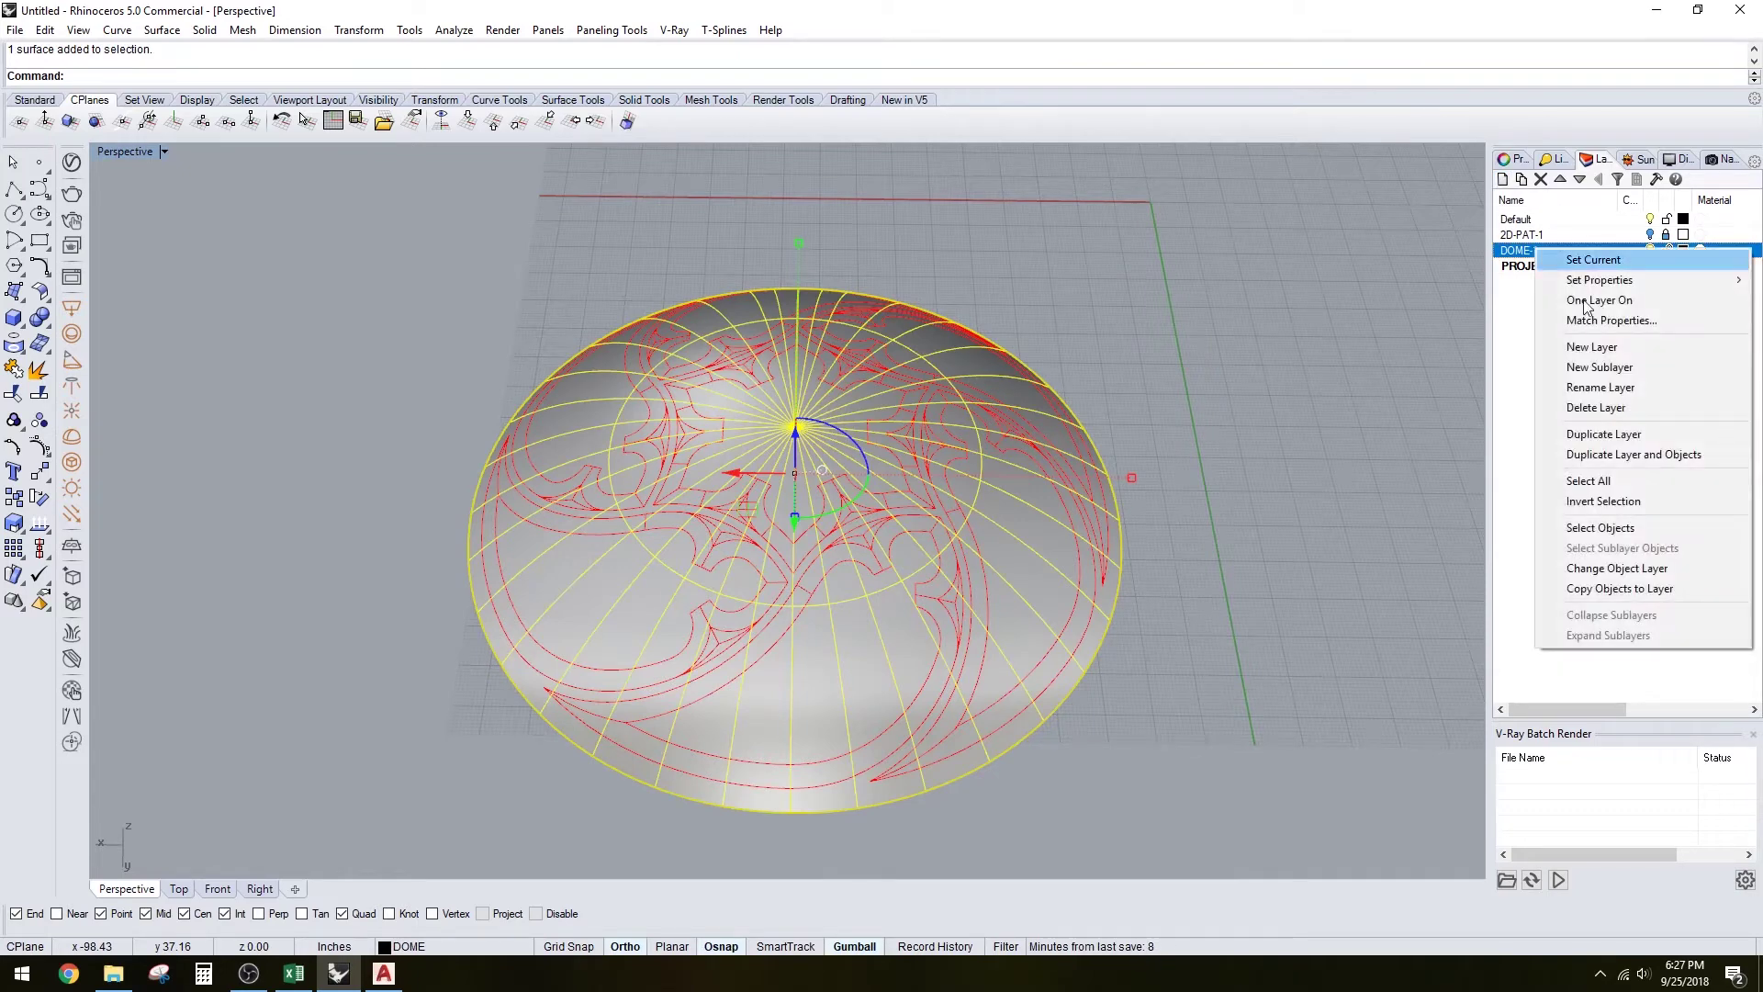
pyautogui.click(1663, 455)
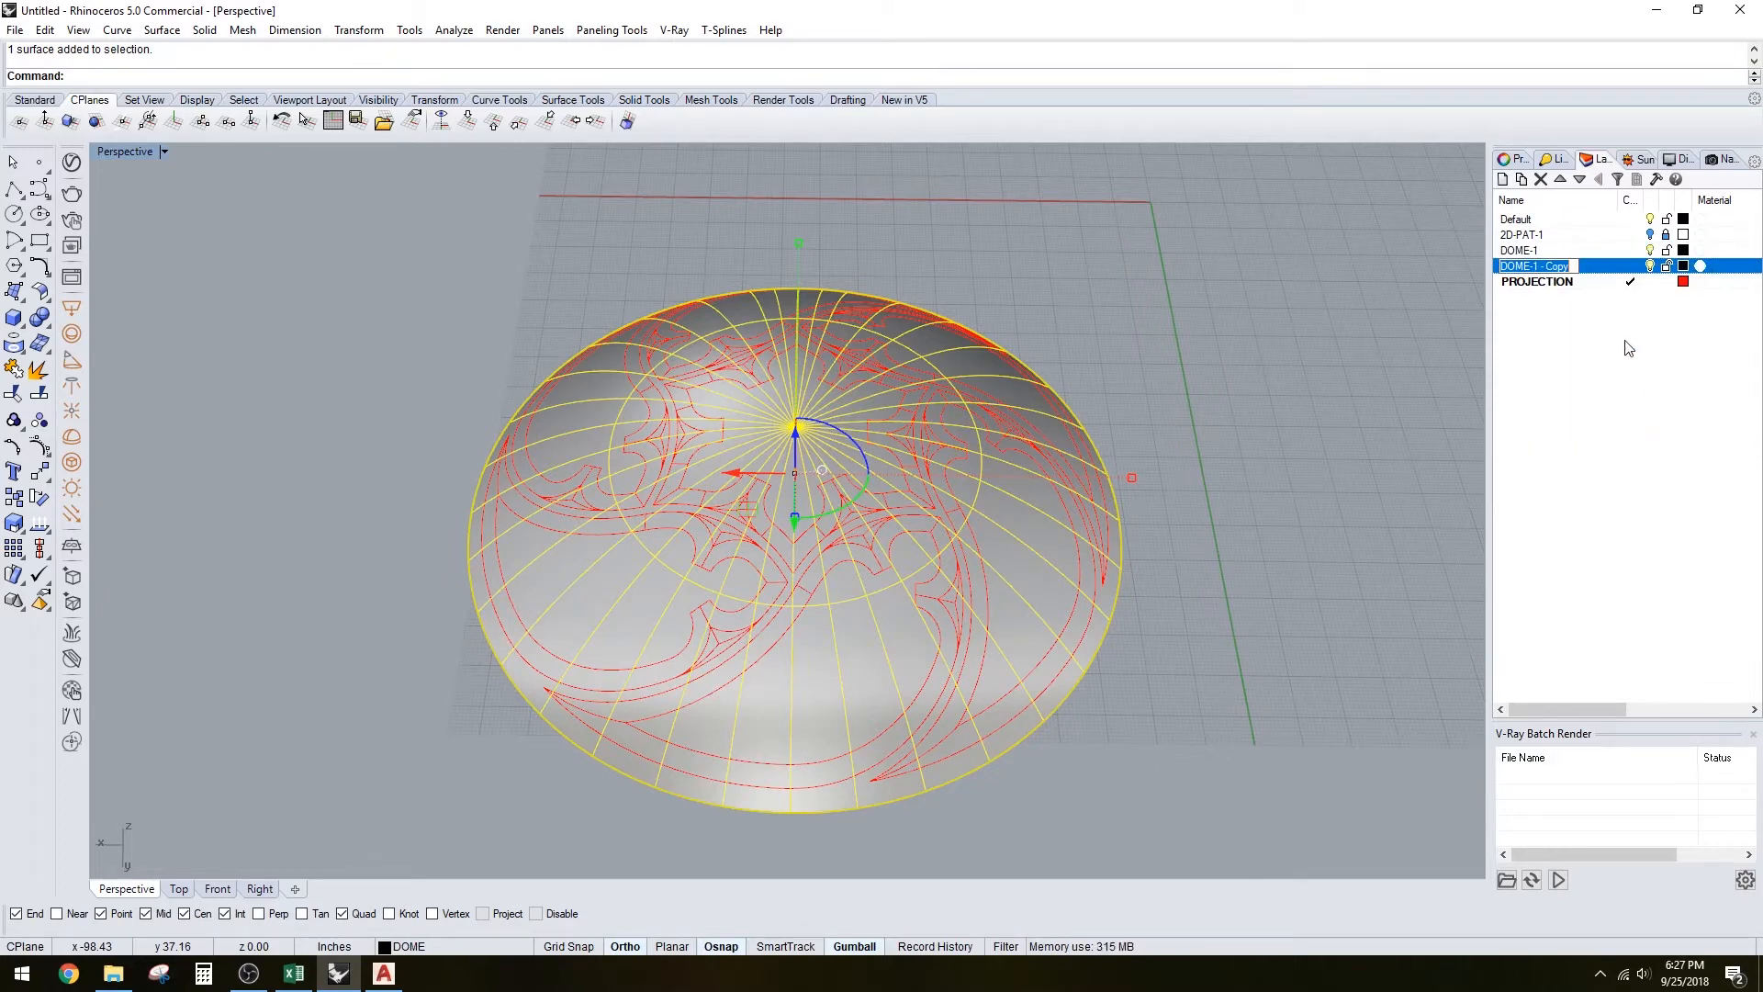
pyautogui.moveTo(1530, 268); pyautogui.dragTo(1542, 270)
pyautogui.click(1540, 270)
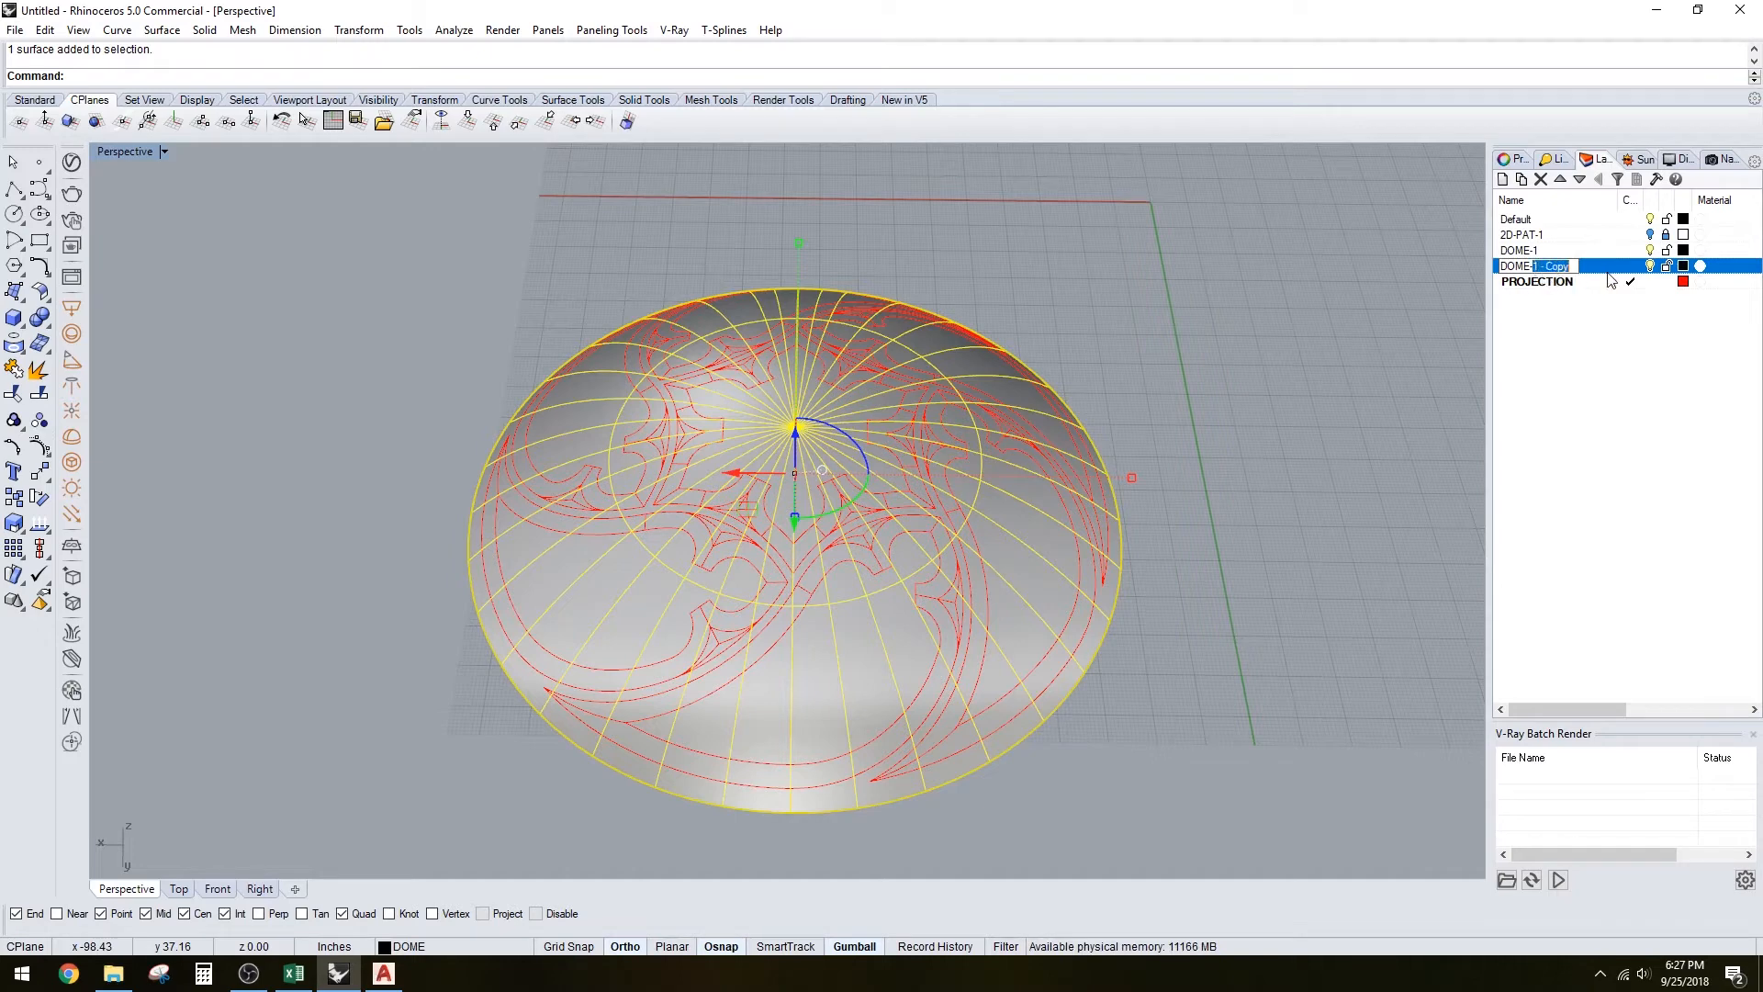
pyautogui.write('DOME-2')
pyautogui.press('Return')
# Colour DOME-1 gray and DOME-2 turquoise, hiding DOME-1 so the turquoise dome shows
pyautogui.click(1683, 250)
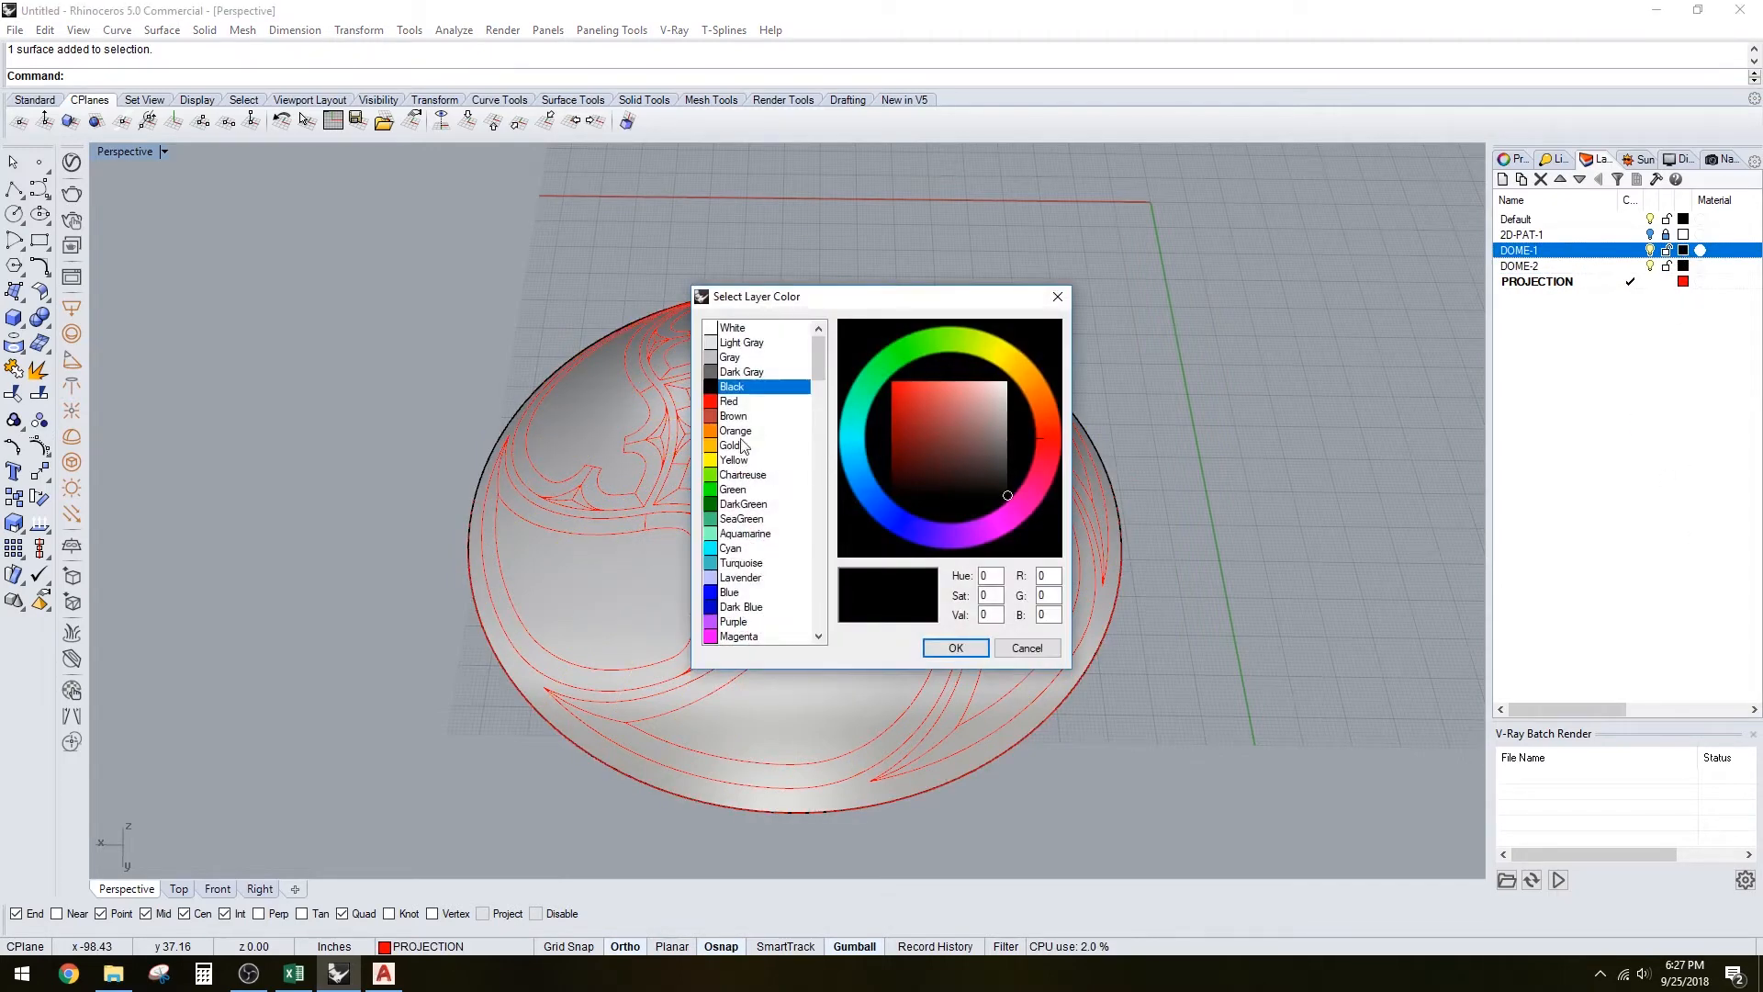
pyautogui.doubleClick(729, 357)
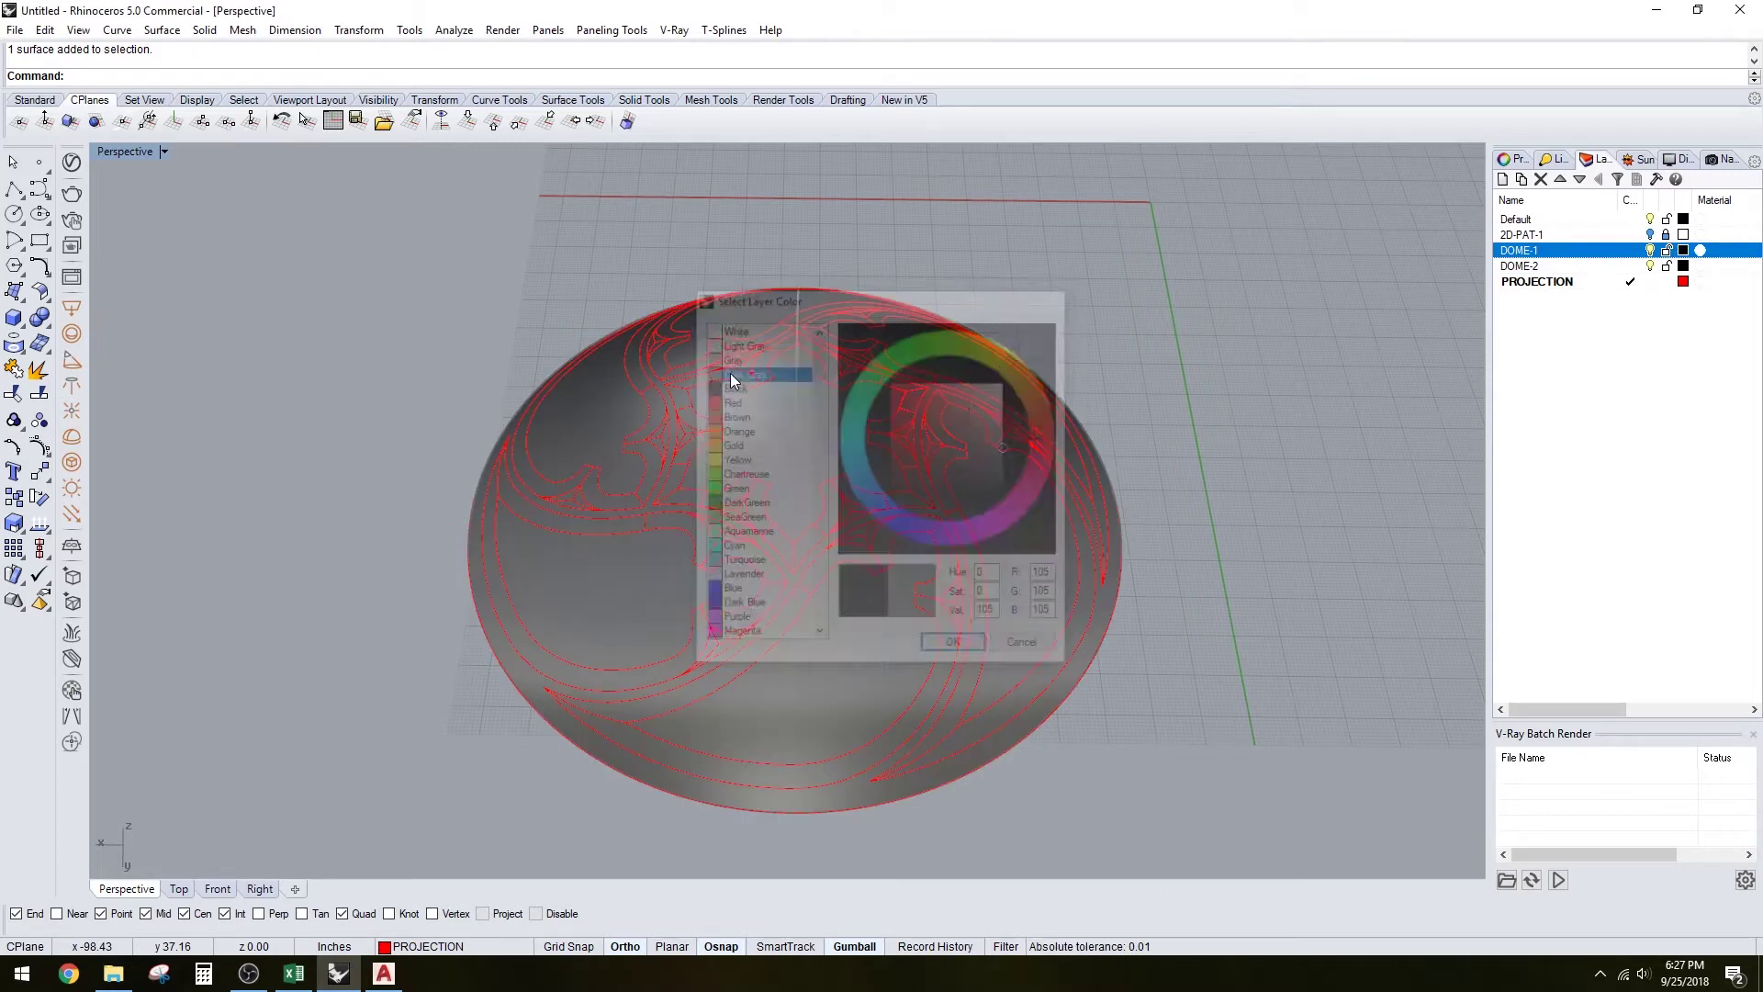
pyautogui.click(1640, 267)
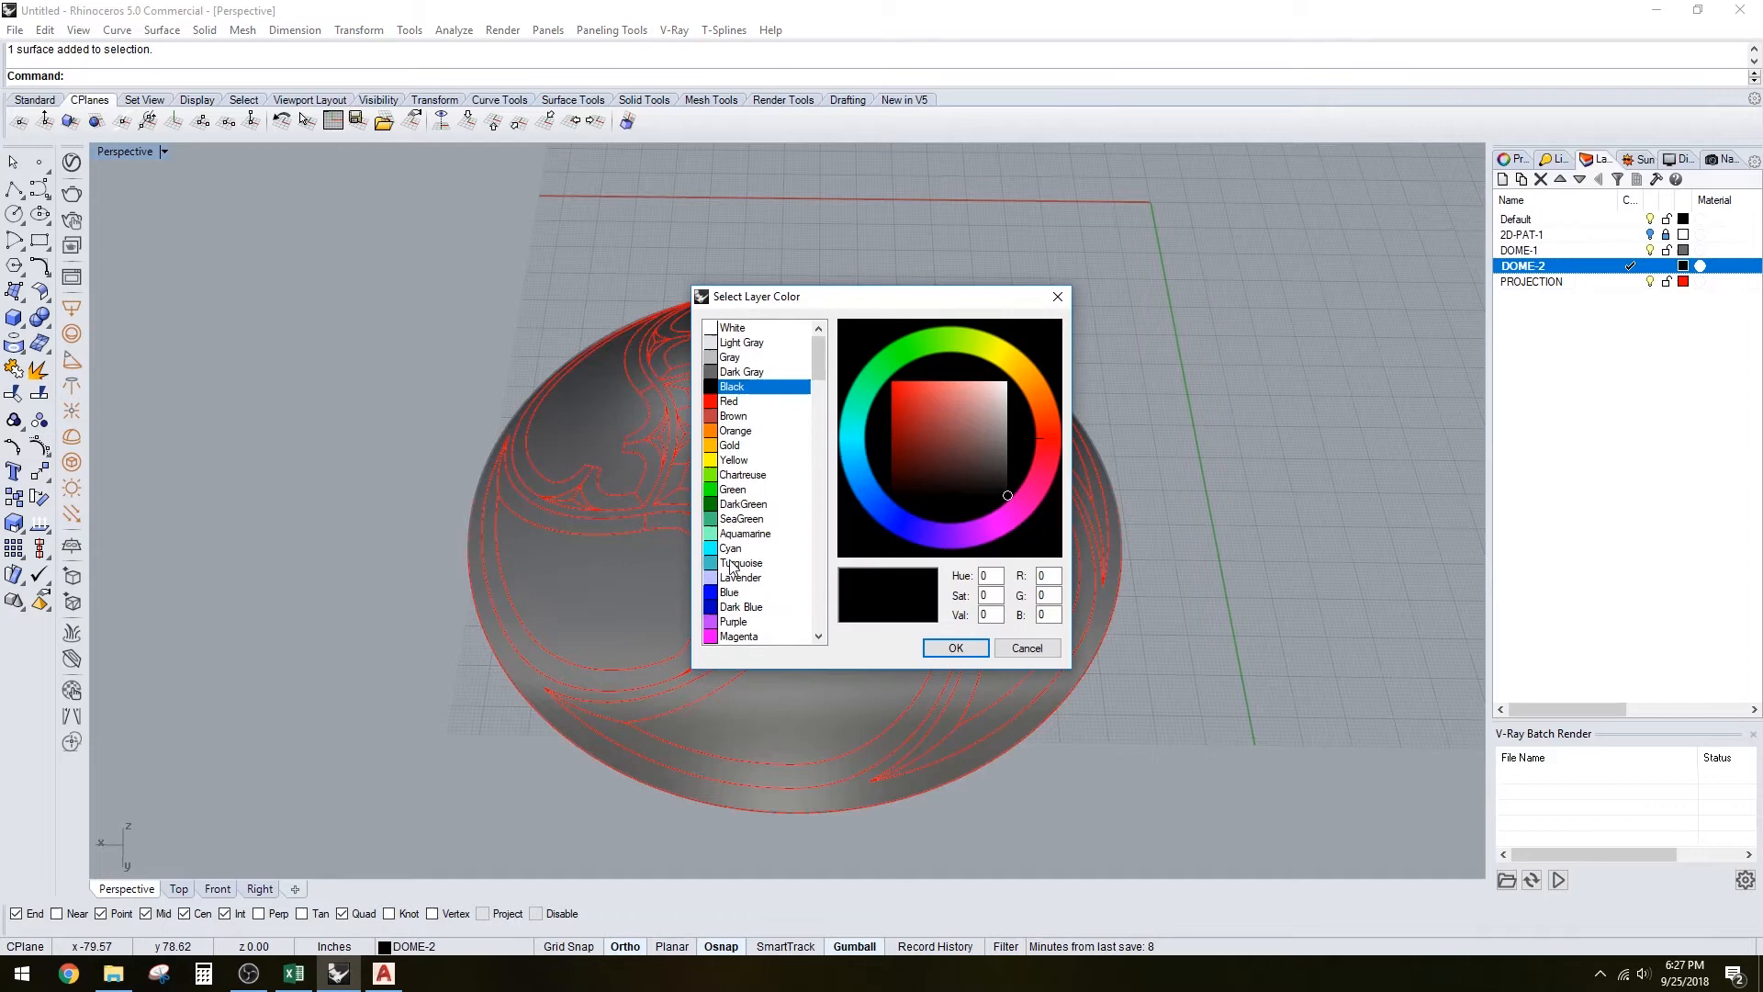
pyautogui.doubleClick(741, 562)
pyautogui.moveTo(1065, 544); pyautogui.dragTo(1135, 490, button='right')
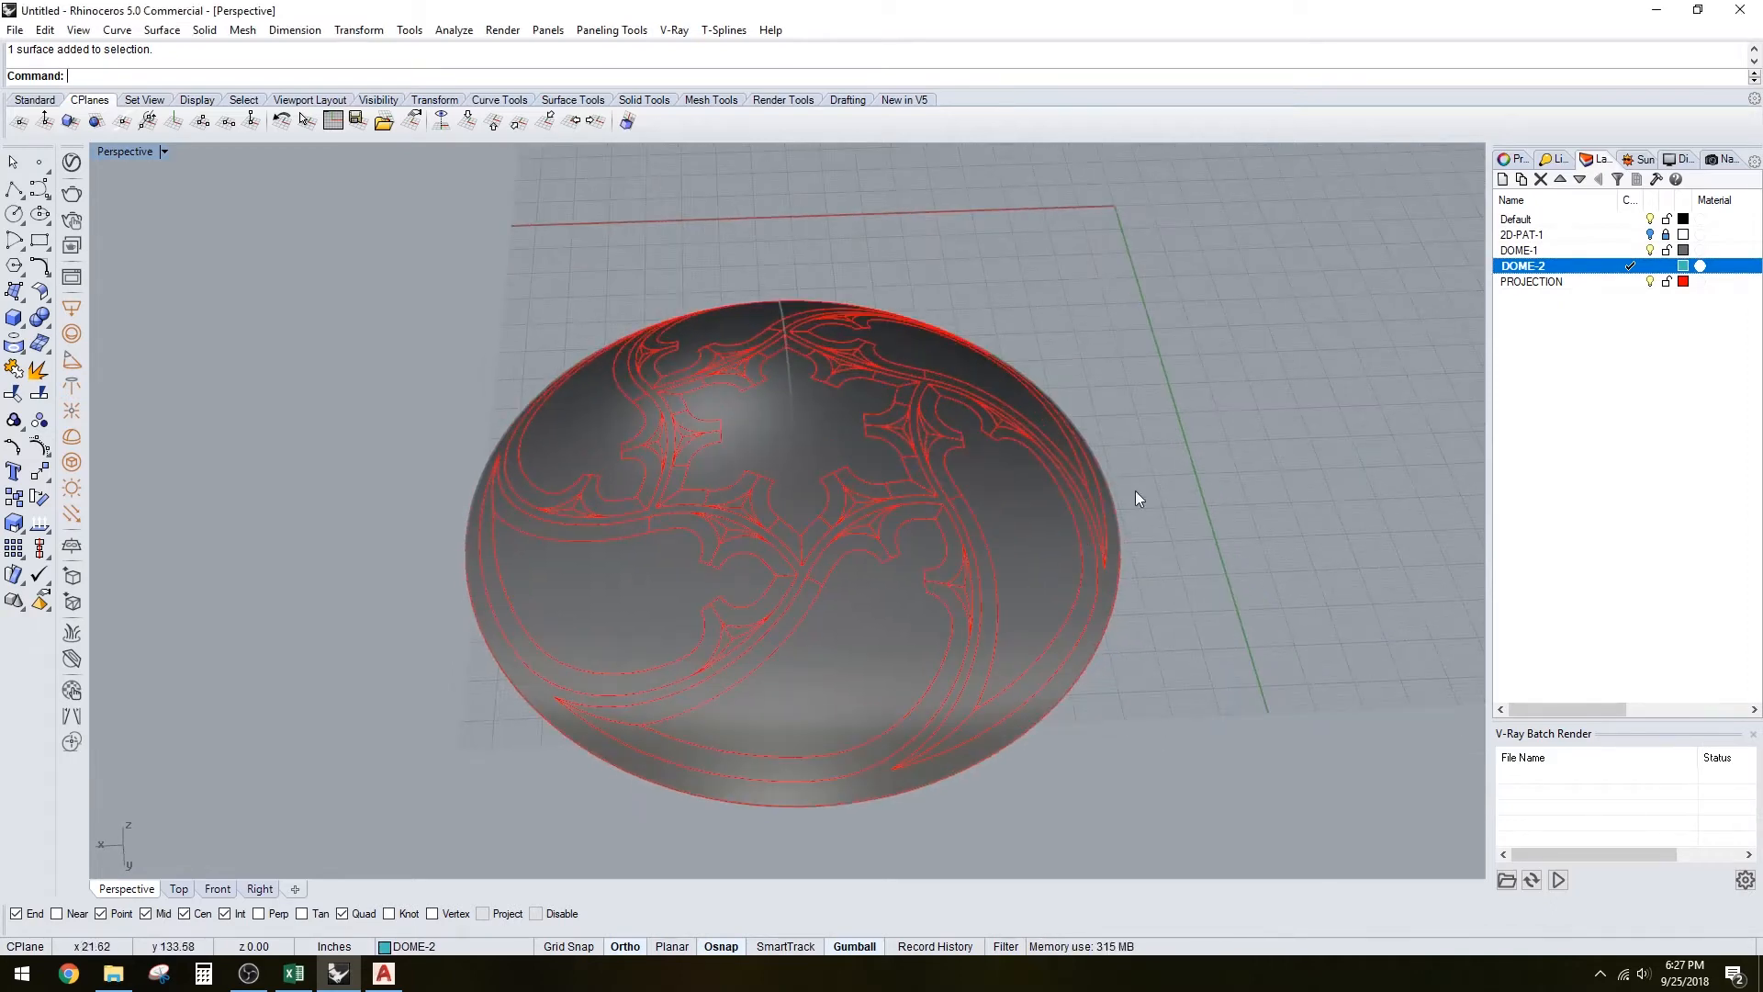
pyautogui.click(1650, 251)
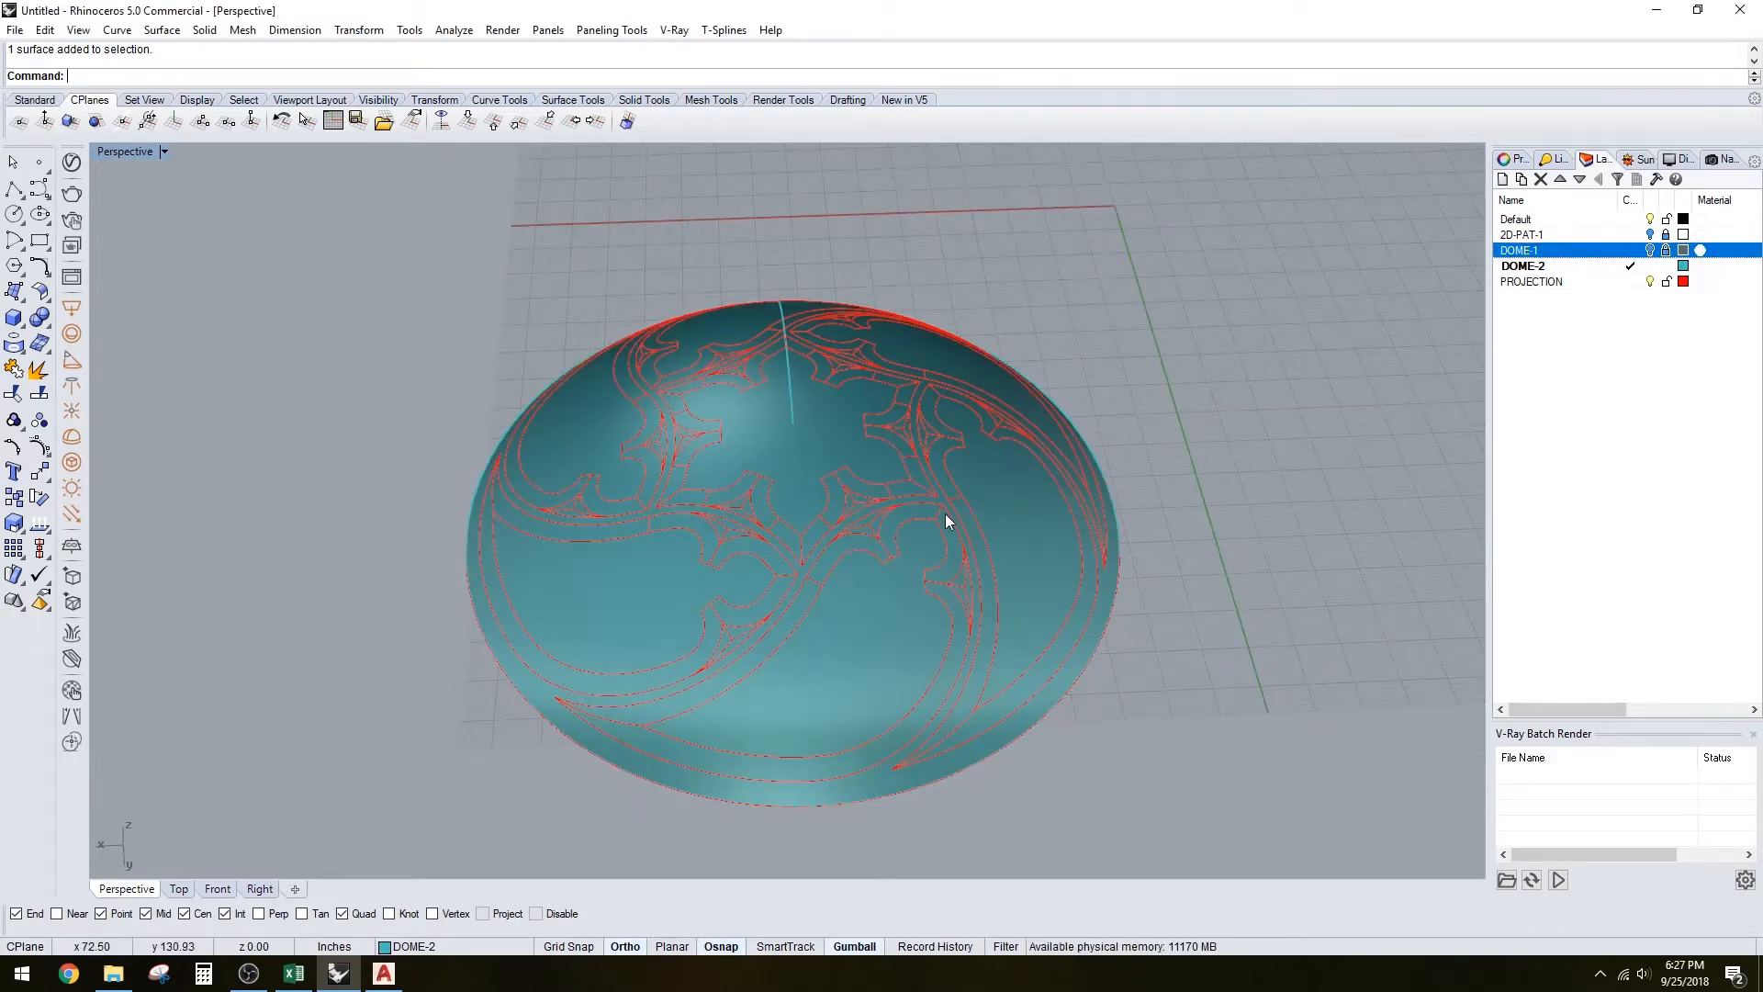
pyautogui.moveTo(945, 513); pyautogui.dragTo(914, 472, button='right')
# Start Trim with the dome and tracery curves, cutting away the first band regions and the rim band
pyautogui.moveTo(459, 271); pyautogui.dragTo(1148, 784)
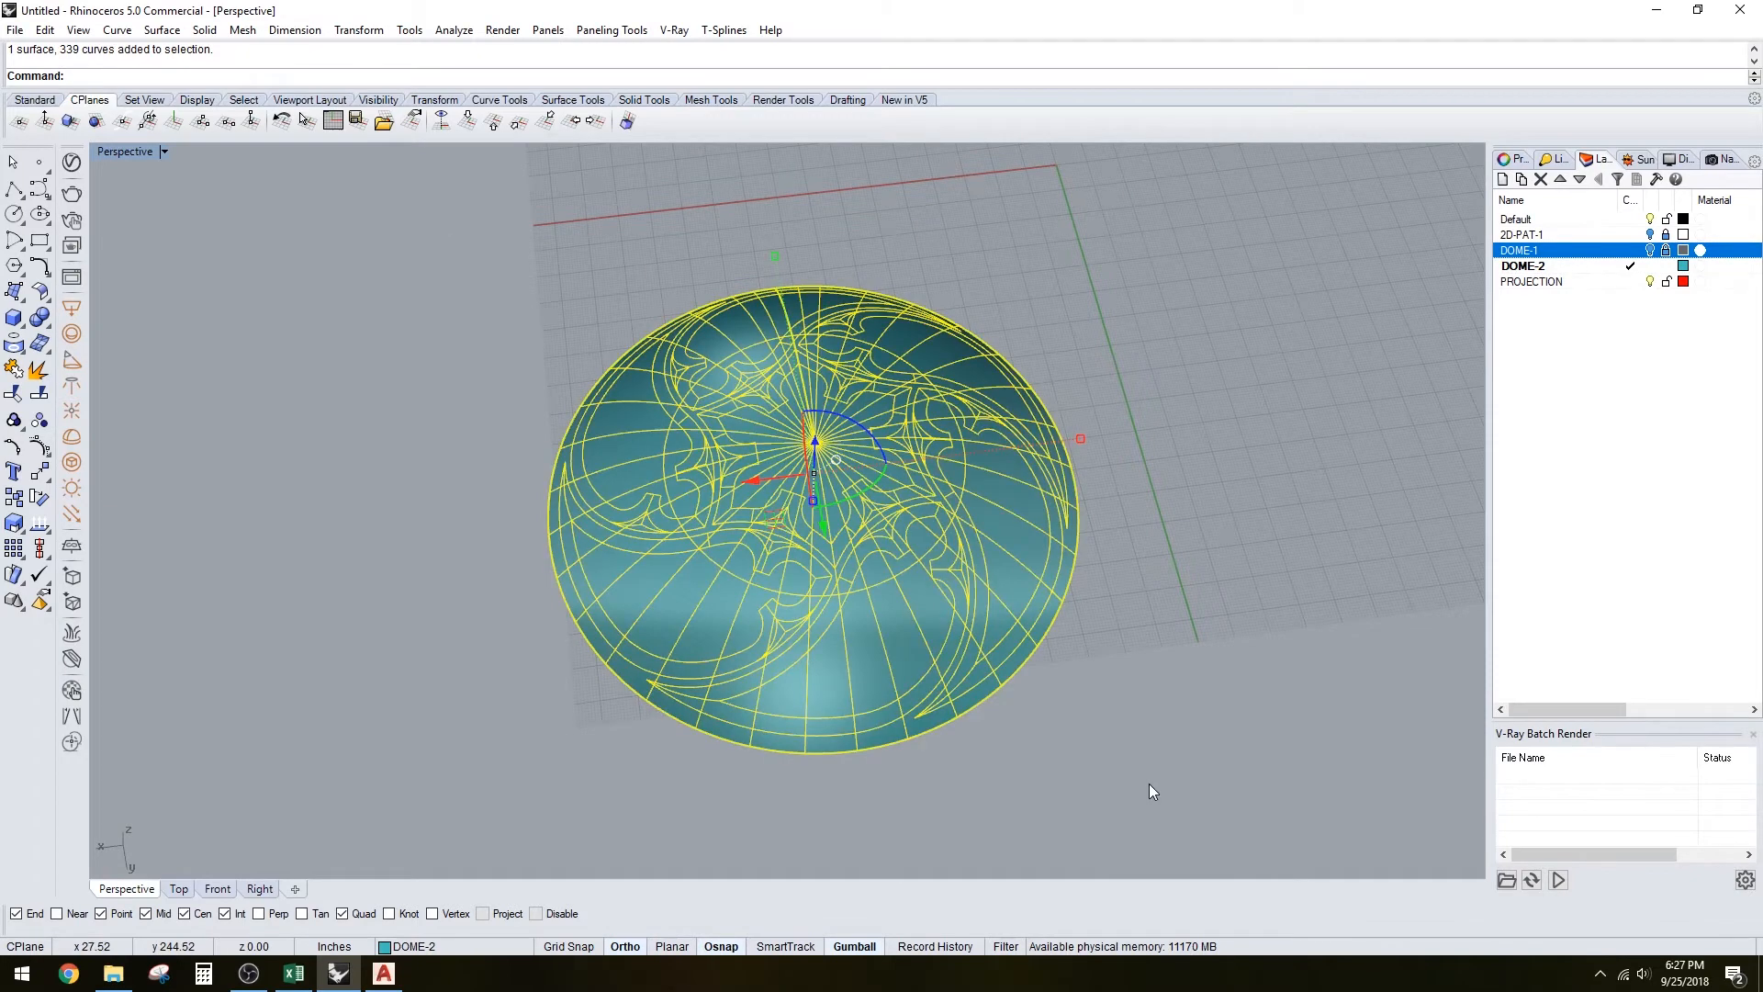
pyautogui.write('Tr')
pyautogui.press('Return')
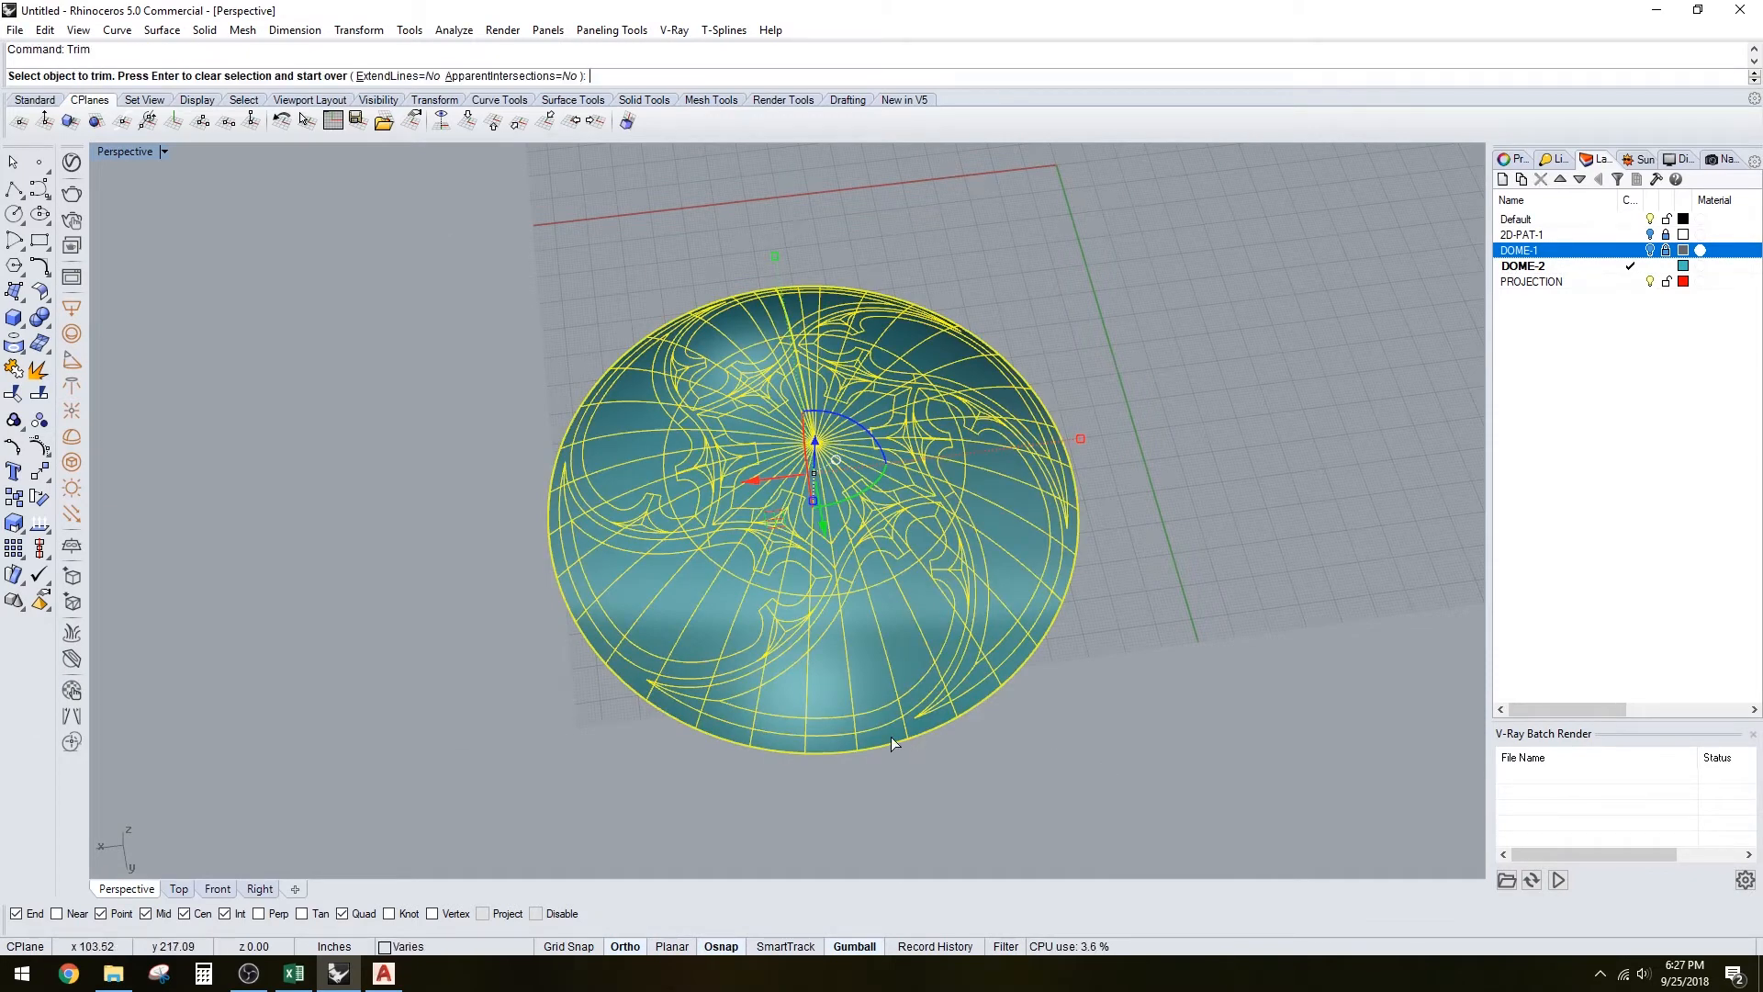
pyautogui.scroll(4, 890, 736)
pyautogui.click(847, 713)
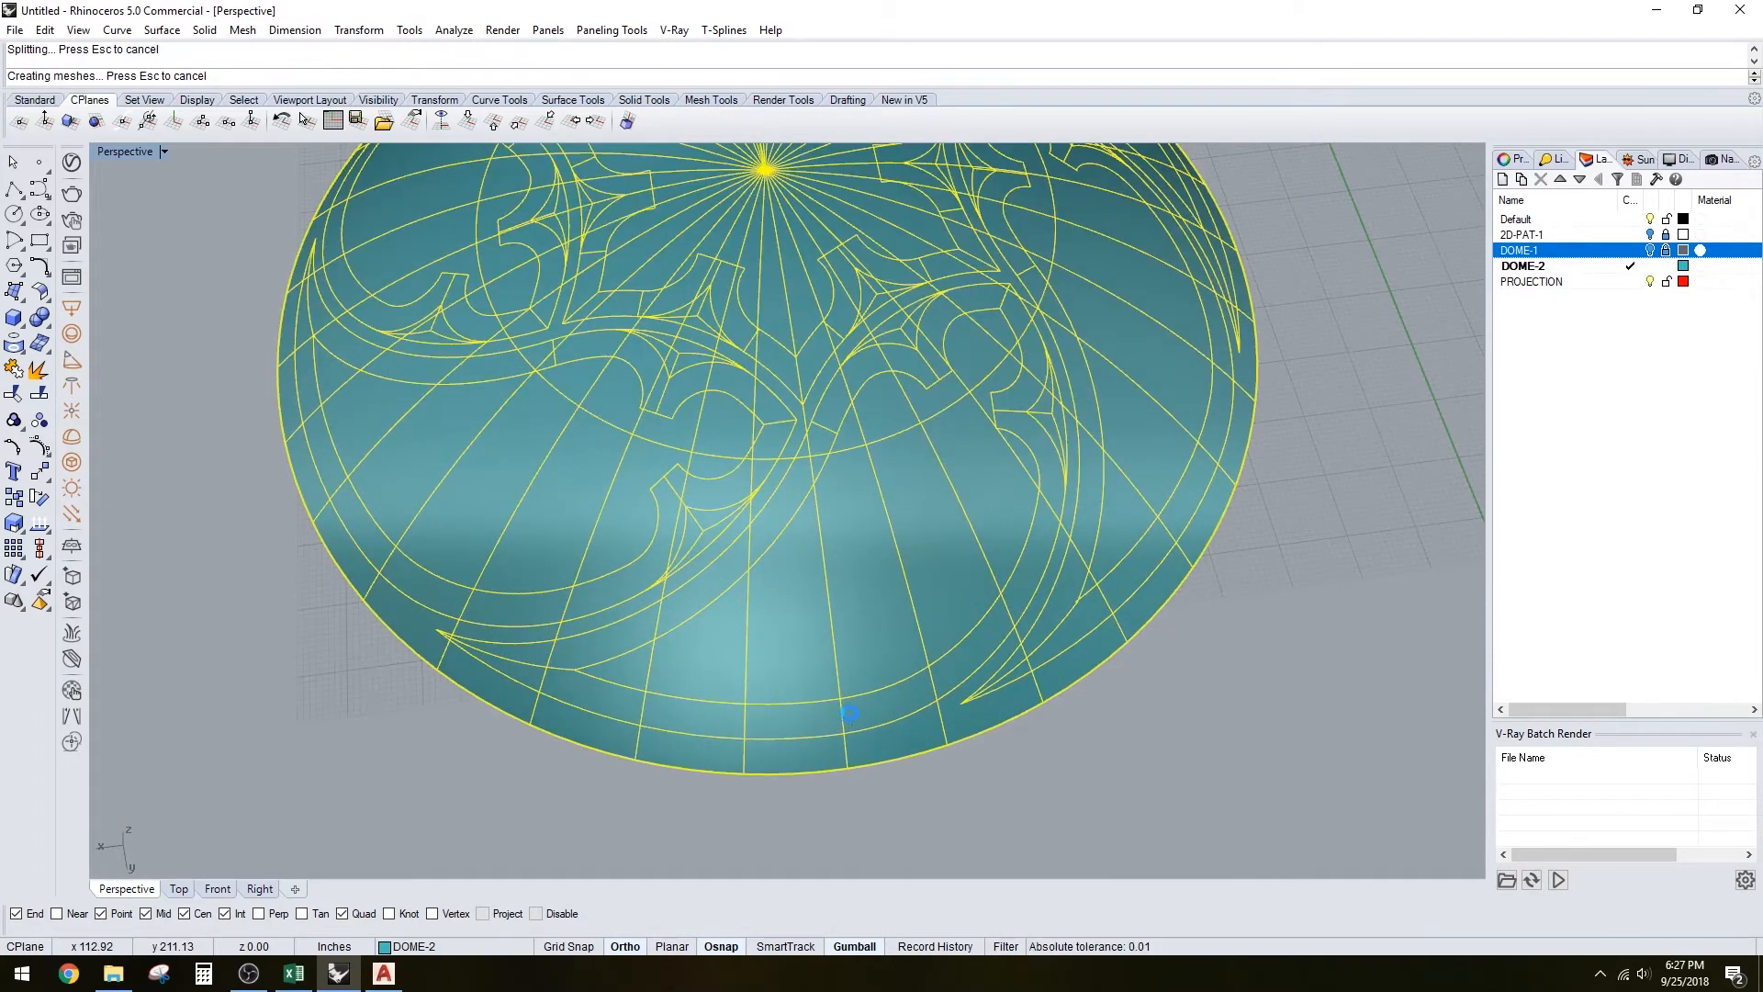
pyautogui.moveTo(1012, 579); pyautogui.dragTo(1011, 567, button='right')
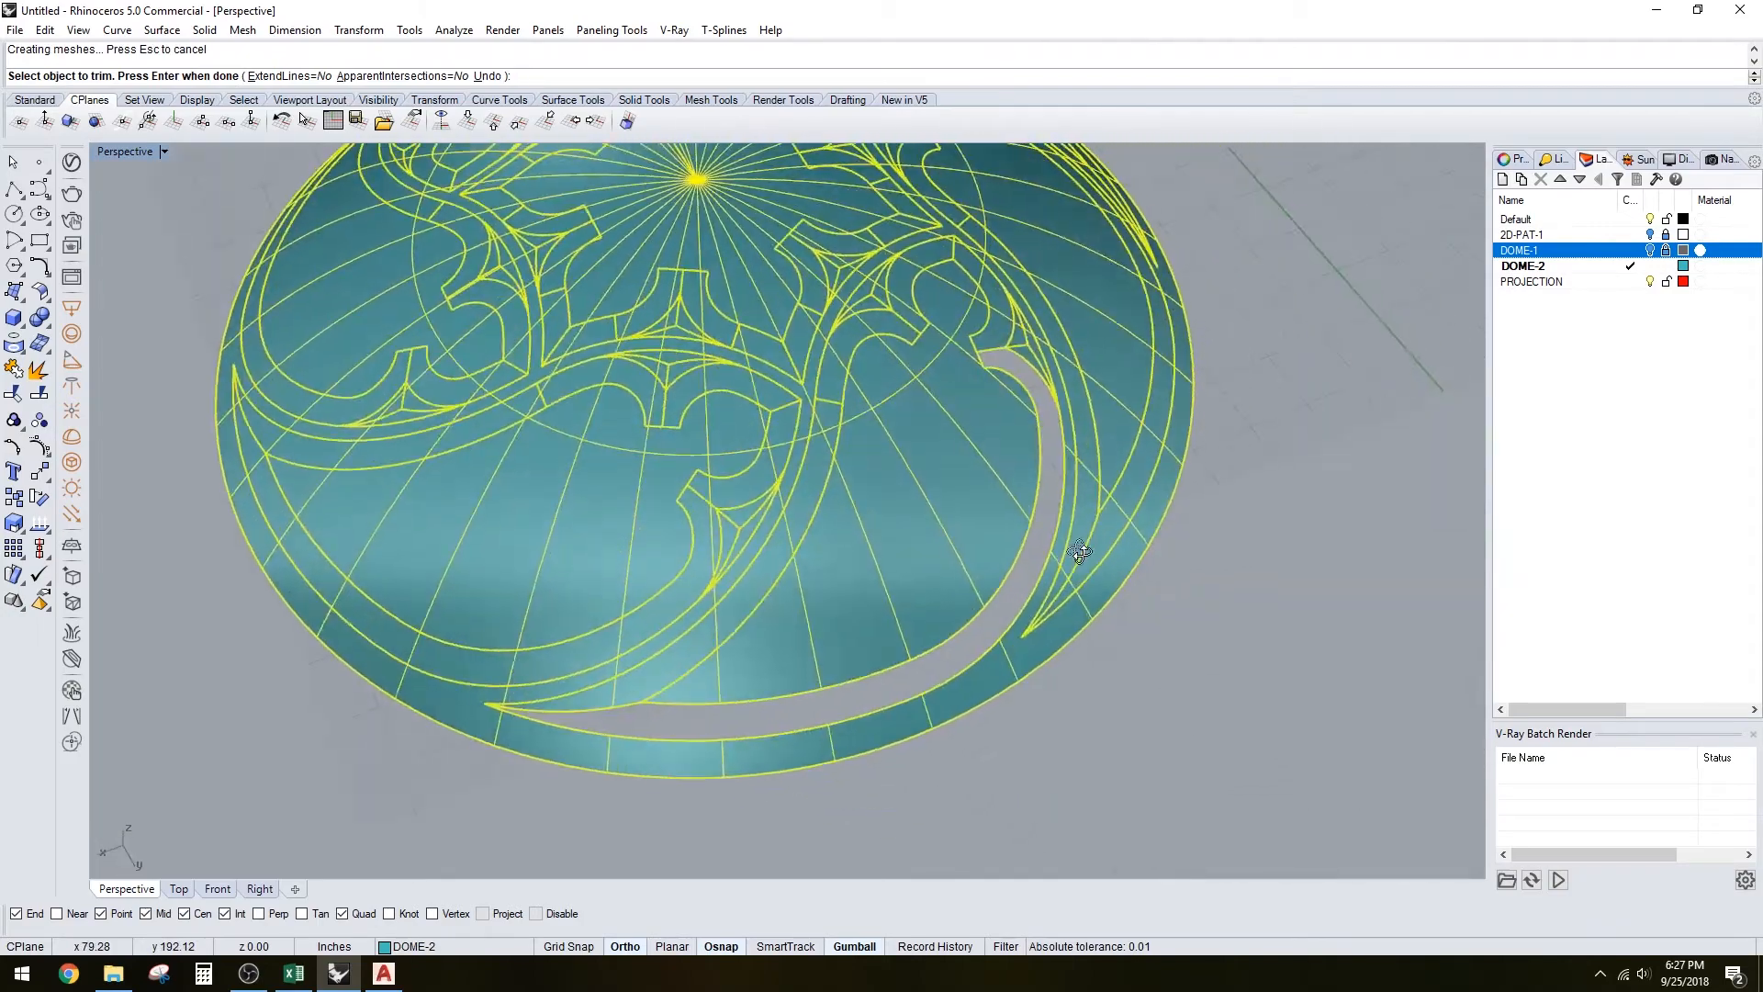
pyautogui.click(786, 543)
pyautogui.moveTo(831, 526); pyautogui.dragTo(824, 428, button='right')
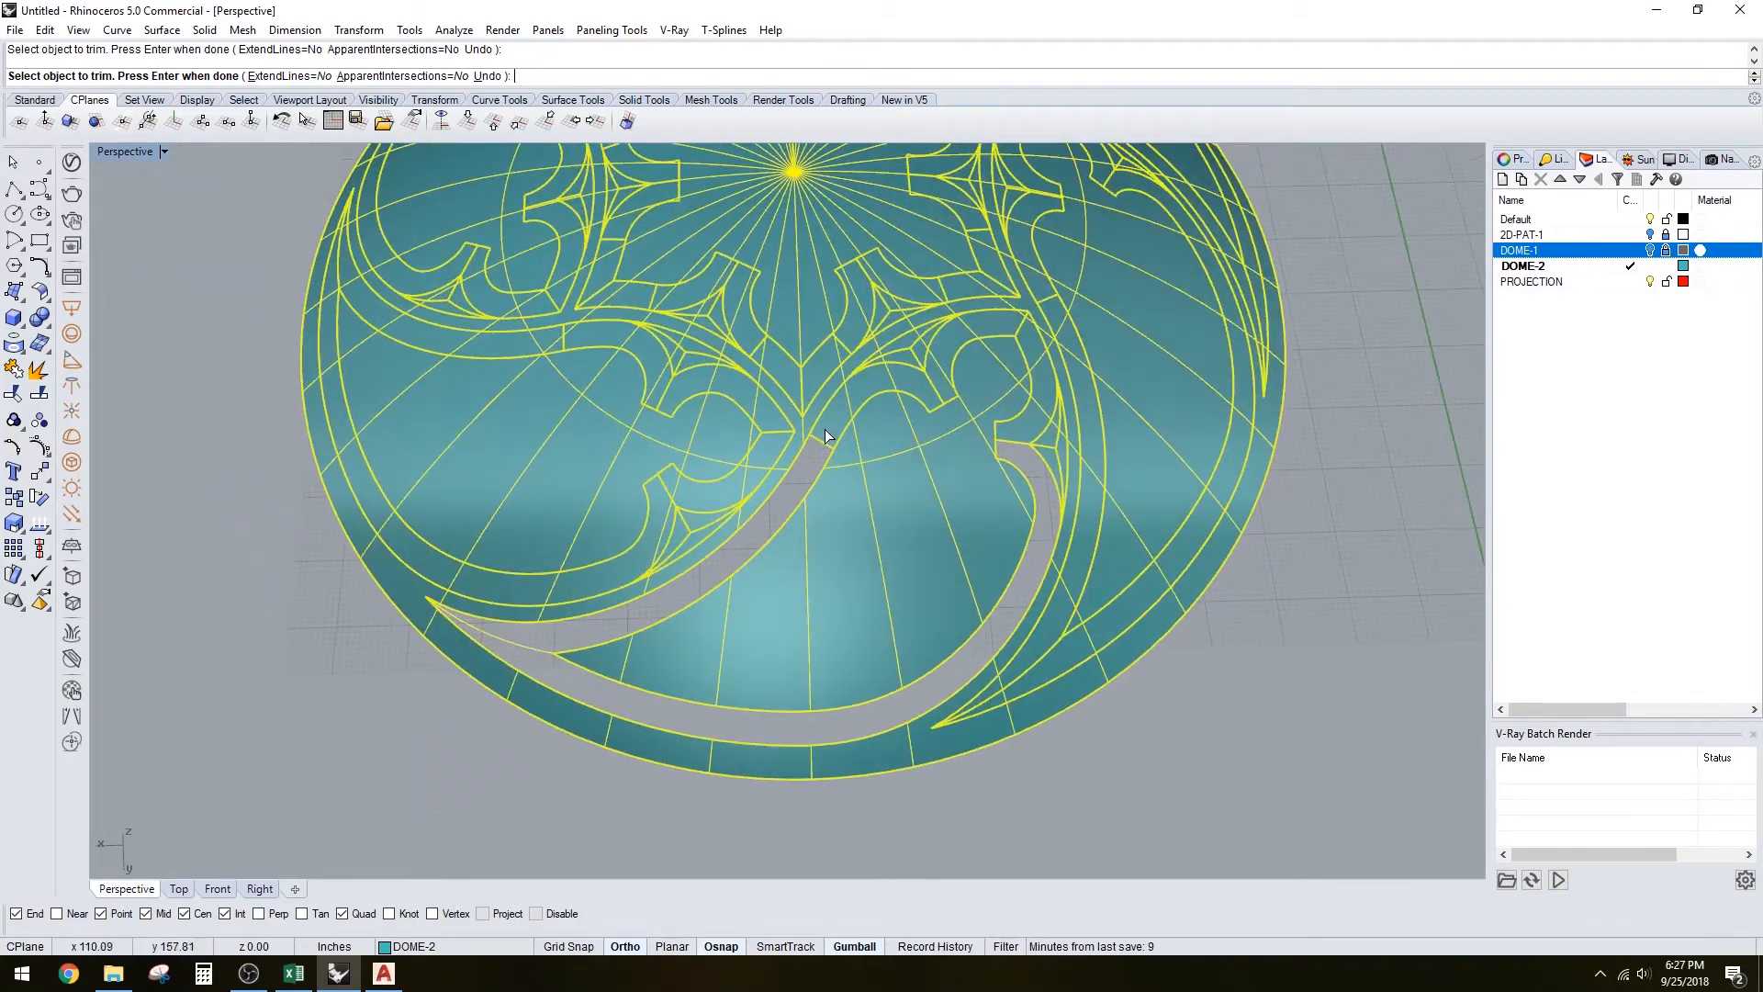
pyautogui.scroll(3, 959, 369)
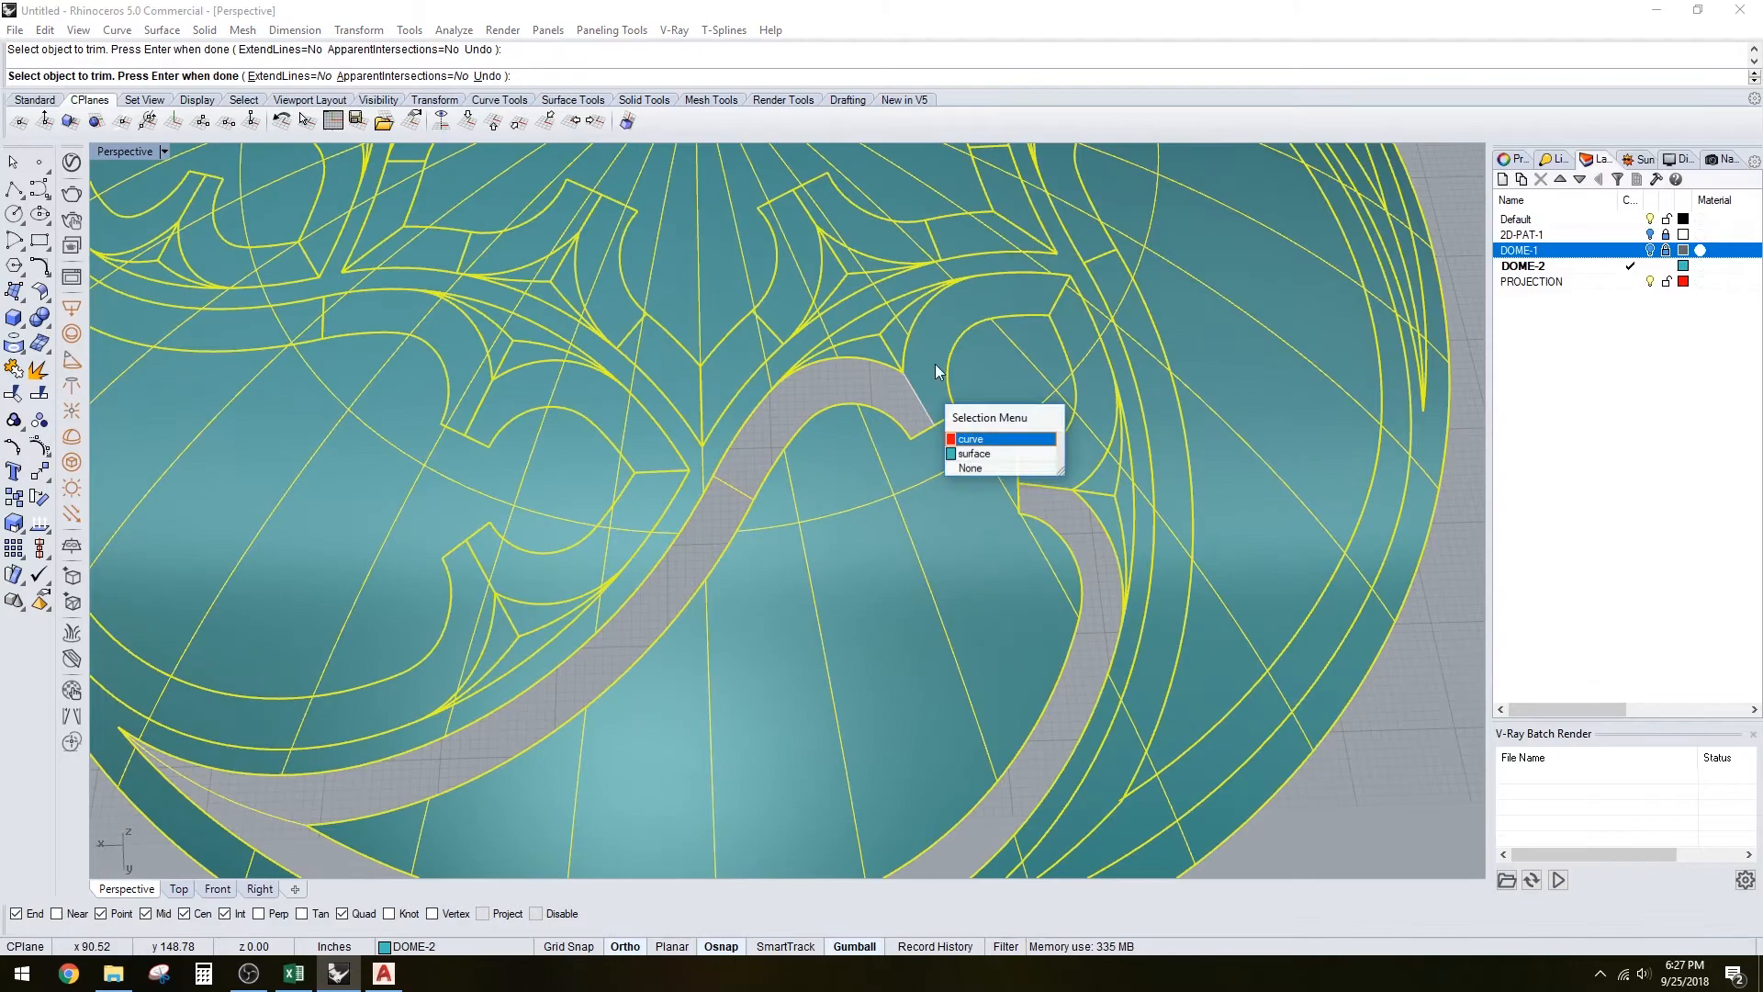
pyautogui.click(973, 453)
pyautogui.click(975, 378)
pyautogui.click(1074, 425)
pyautogui.scroll(-2, 1055, 431)
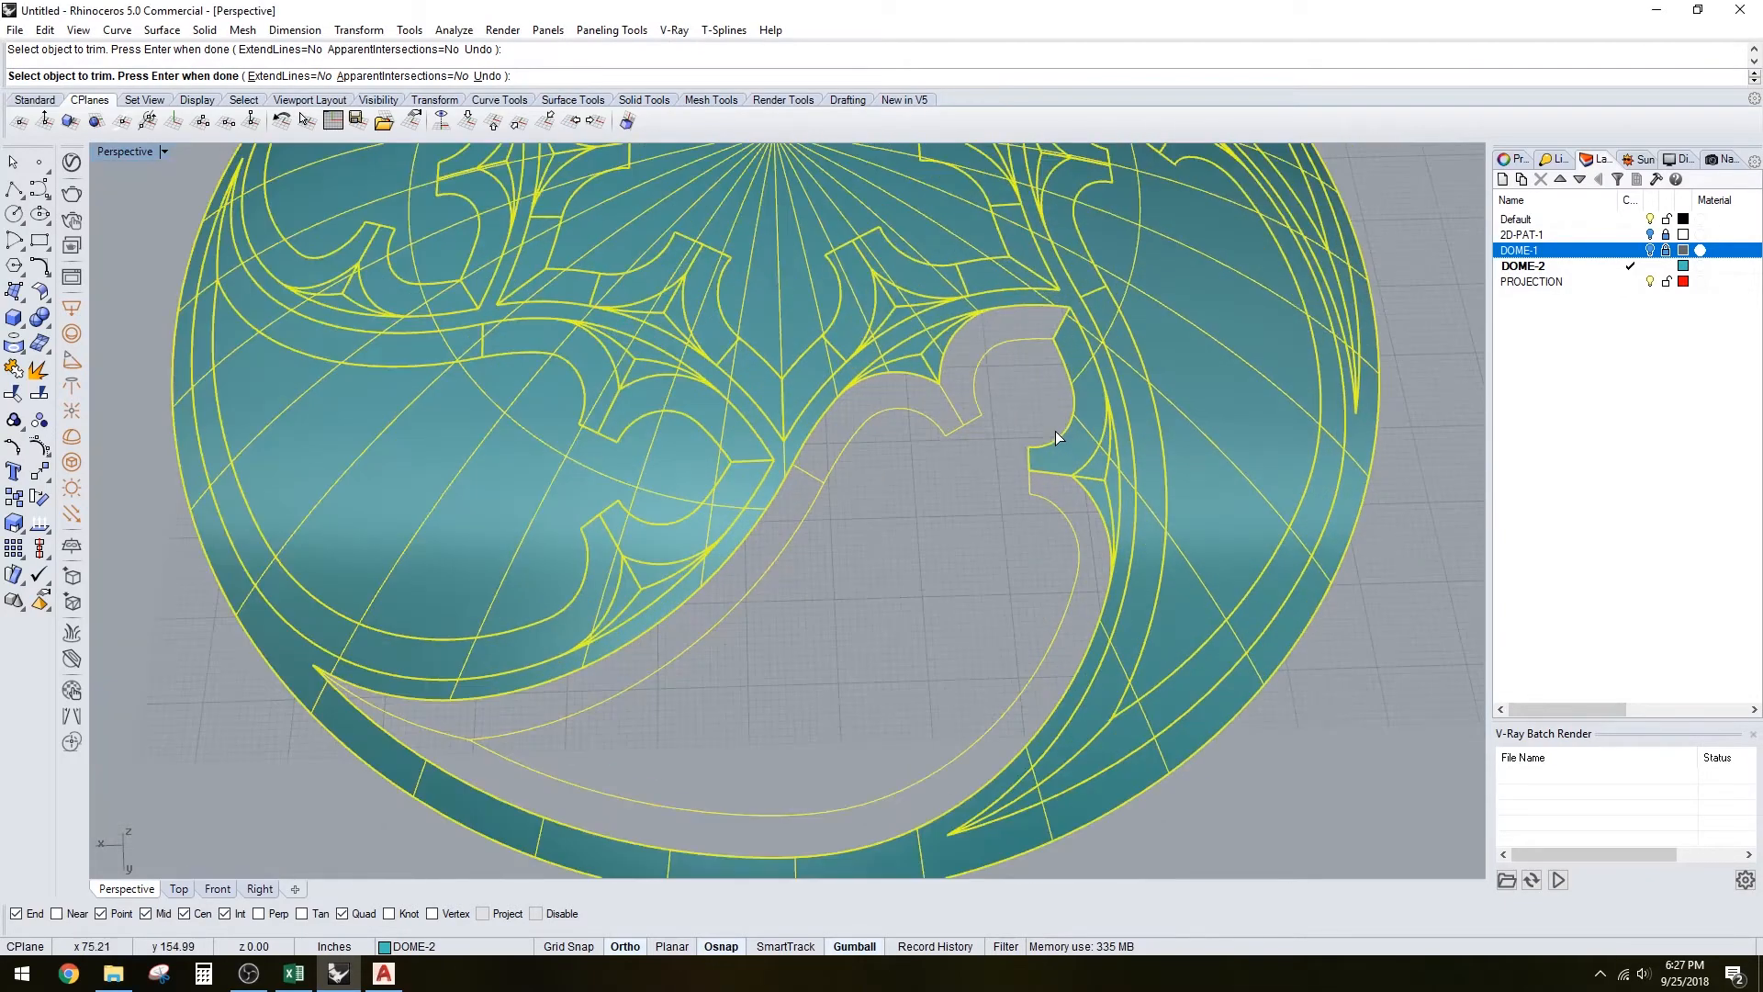
pyautogui.click(1056, 431)
pyautogui.scroll(-3, 1093, 393)
pyautogui.moveTo(1038, 469)
pyautogui.mouseDown(button='right')
pyautogui.moveTo(1099, 398)
pyautogui.moveTo(909, 493)
pyautogui.moveTo(882, 413)
pyautogui.moveTo(875, 556)
pyautogui.mouseUp(button='right')
pyautogui.scroll(2, 937, 469)
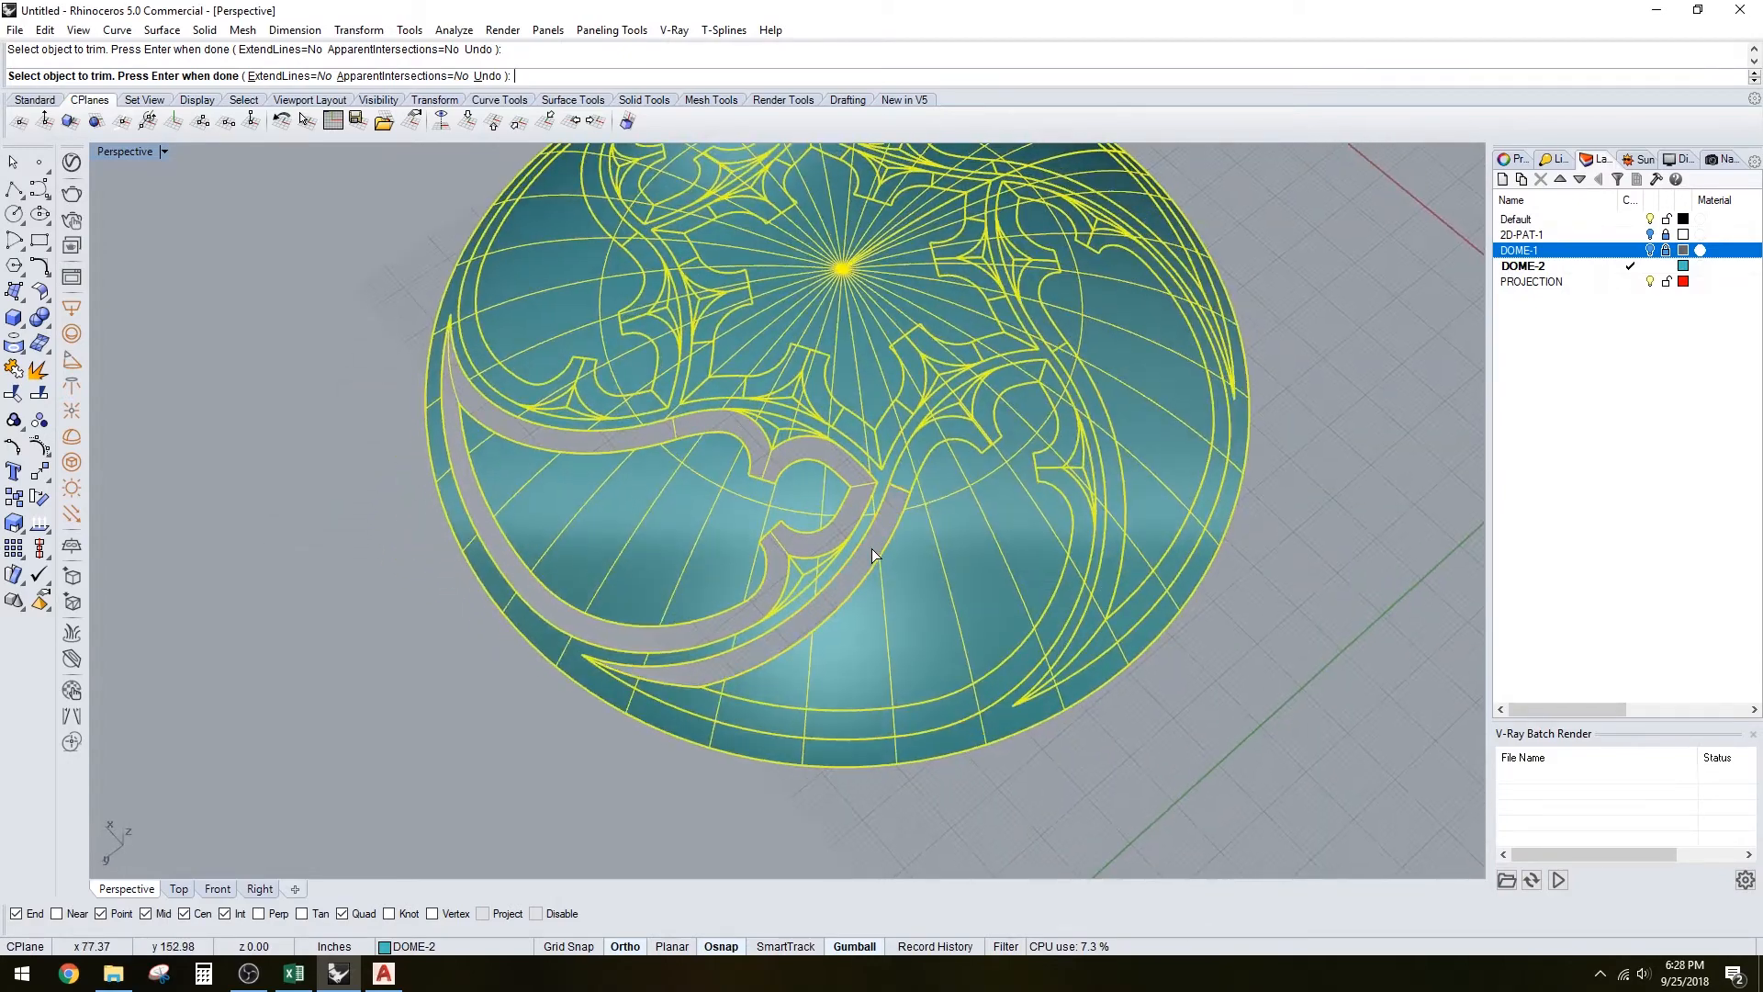
pyautogui.click(761, 696)
pyautogui.scroll(3, 1051, 476)
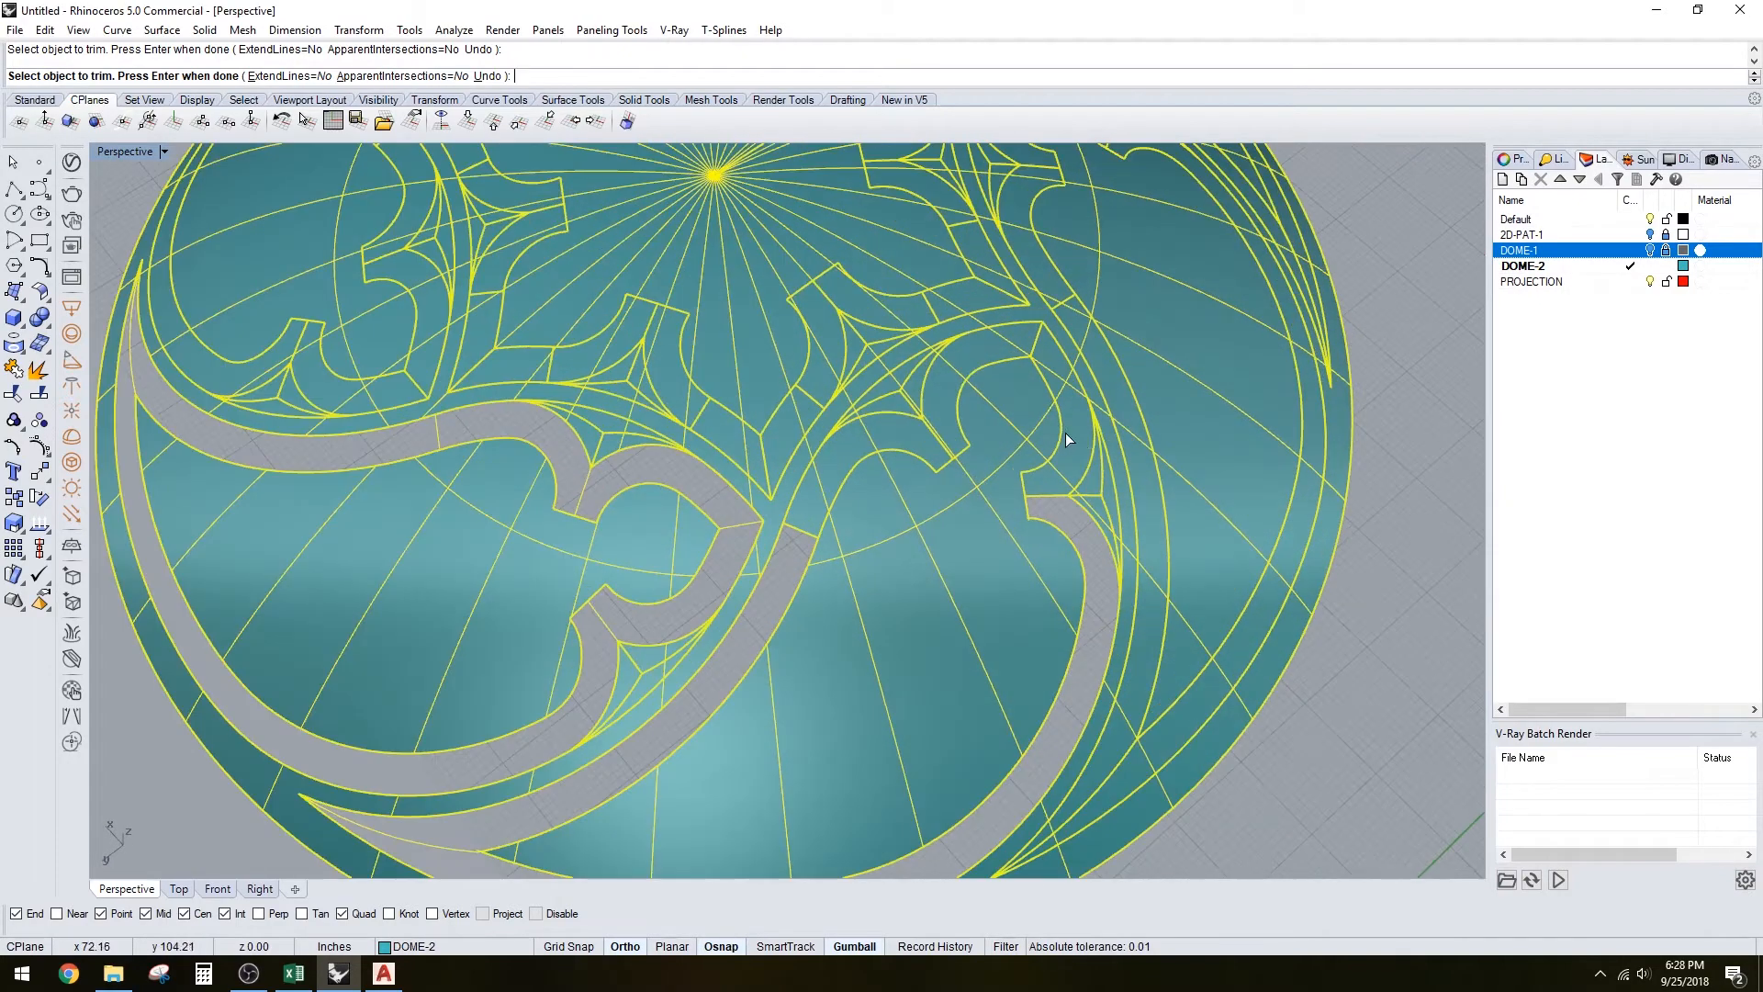
pyautogui.scroll(2, 988, 348)
pyautogui.scroll(-4, 786, 495)
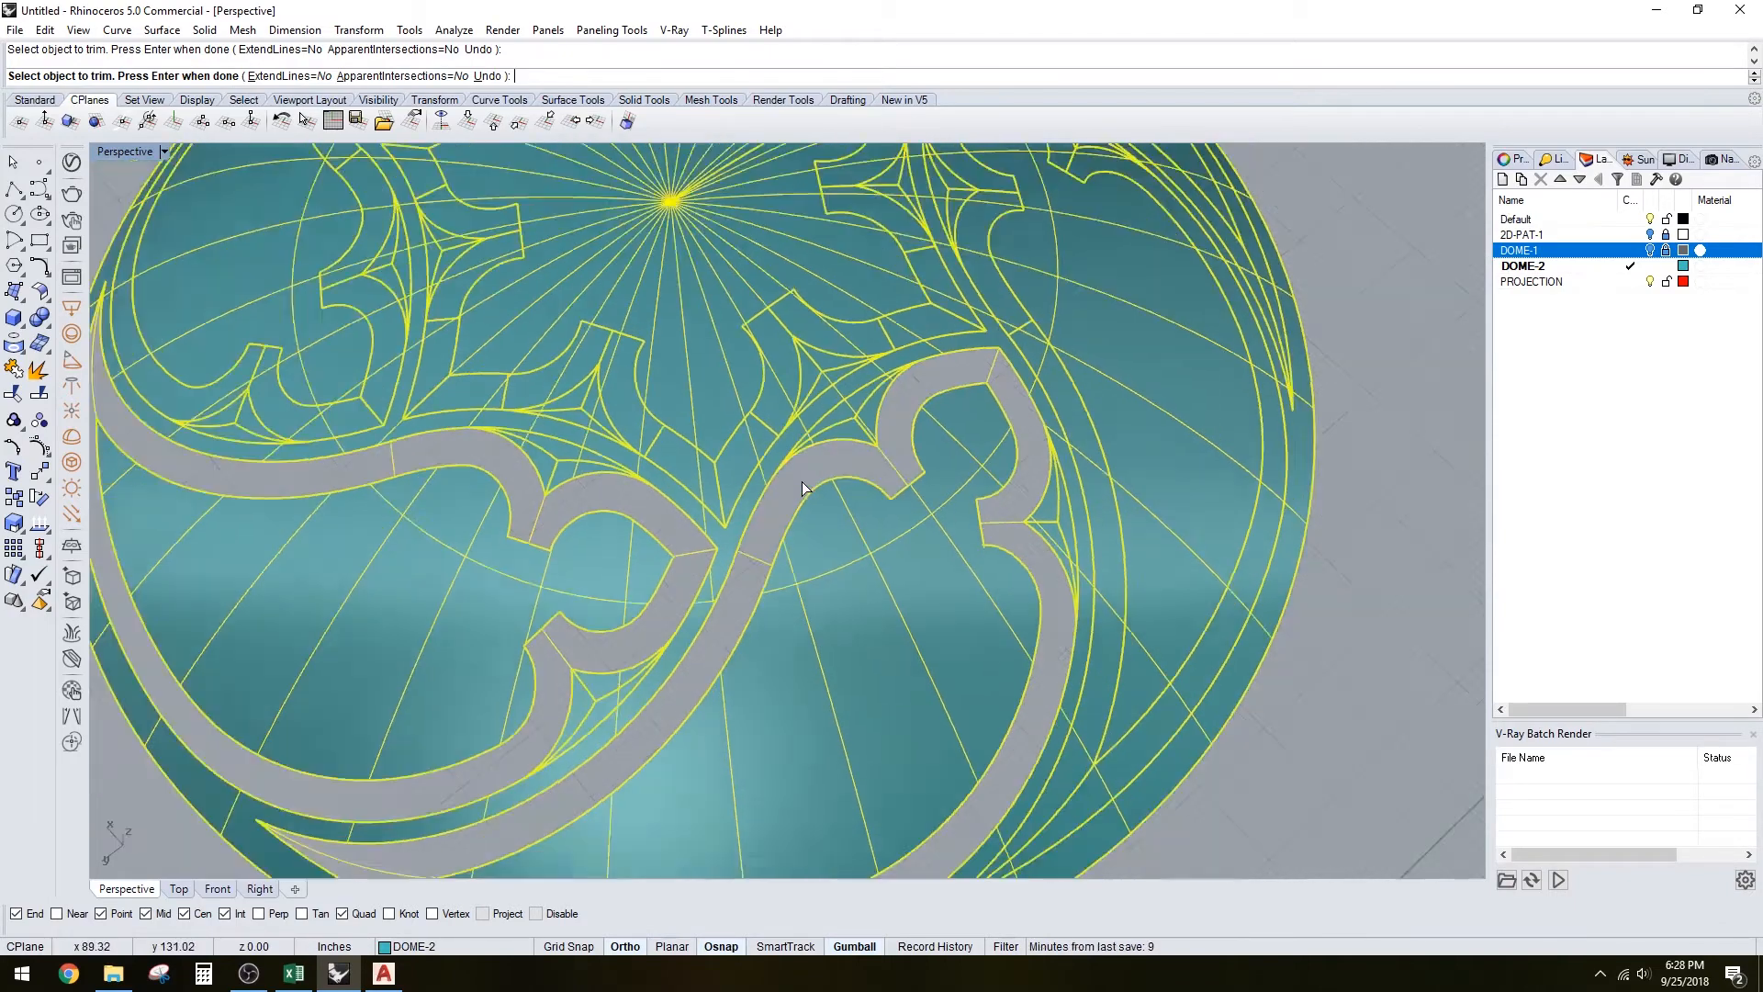
# Trim the rim opening and the band segments on the right and lower right of the dome
pyautogui.moveTo(802, 480)
pyautogui.mouseDown(button='right')
pyautogui.moveTo(1003, 666)
pyautogui.moveTo(930, 688)
pyautogui.moveTo(894, 657)
pyautogui.moveTo(909, 648)
pyautogui.mouseUp(button='right')
pyautogui.click(921, 661)
pyautogui.click(951, 724)
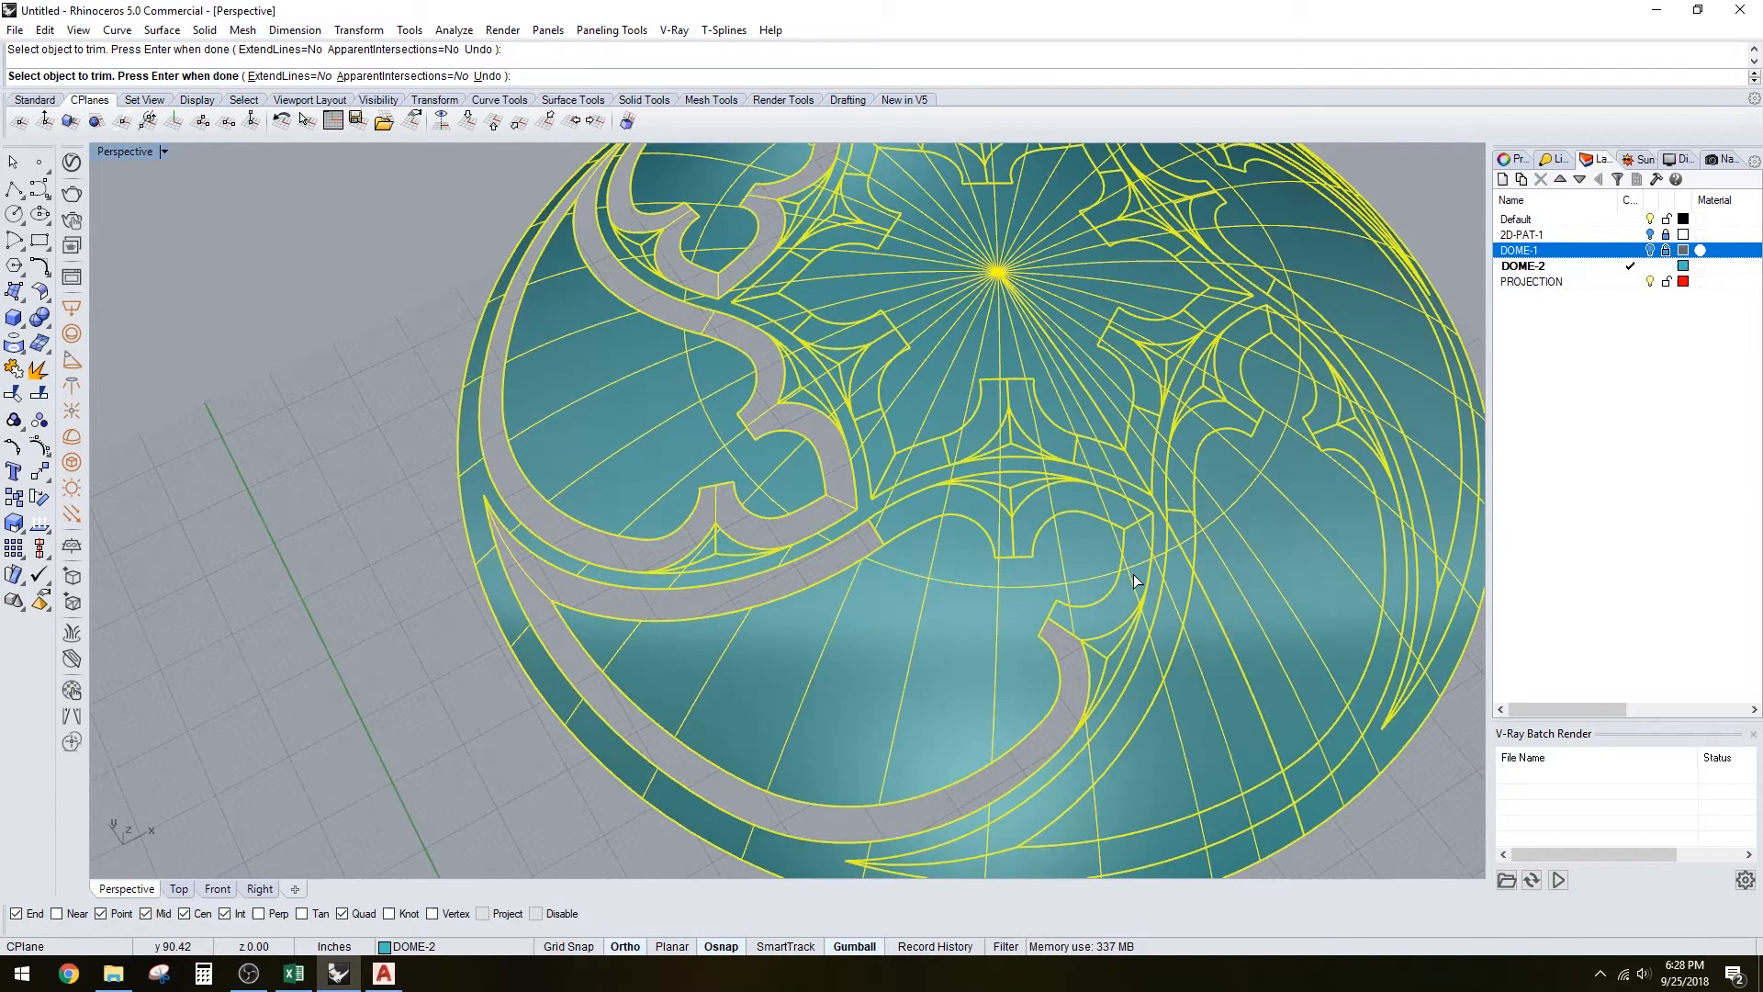
pyautogui.click(1111, 612)
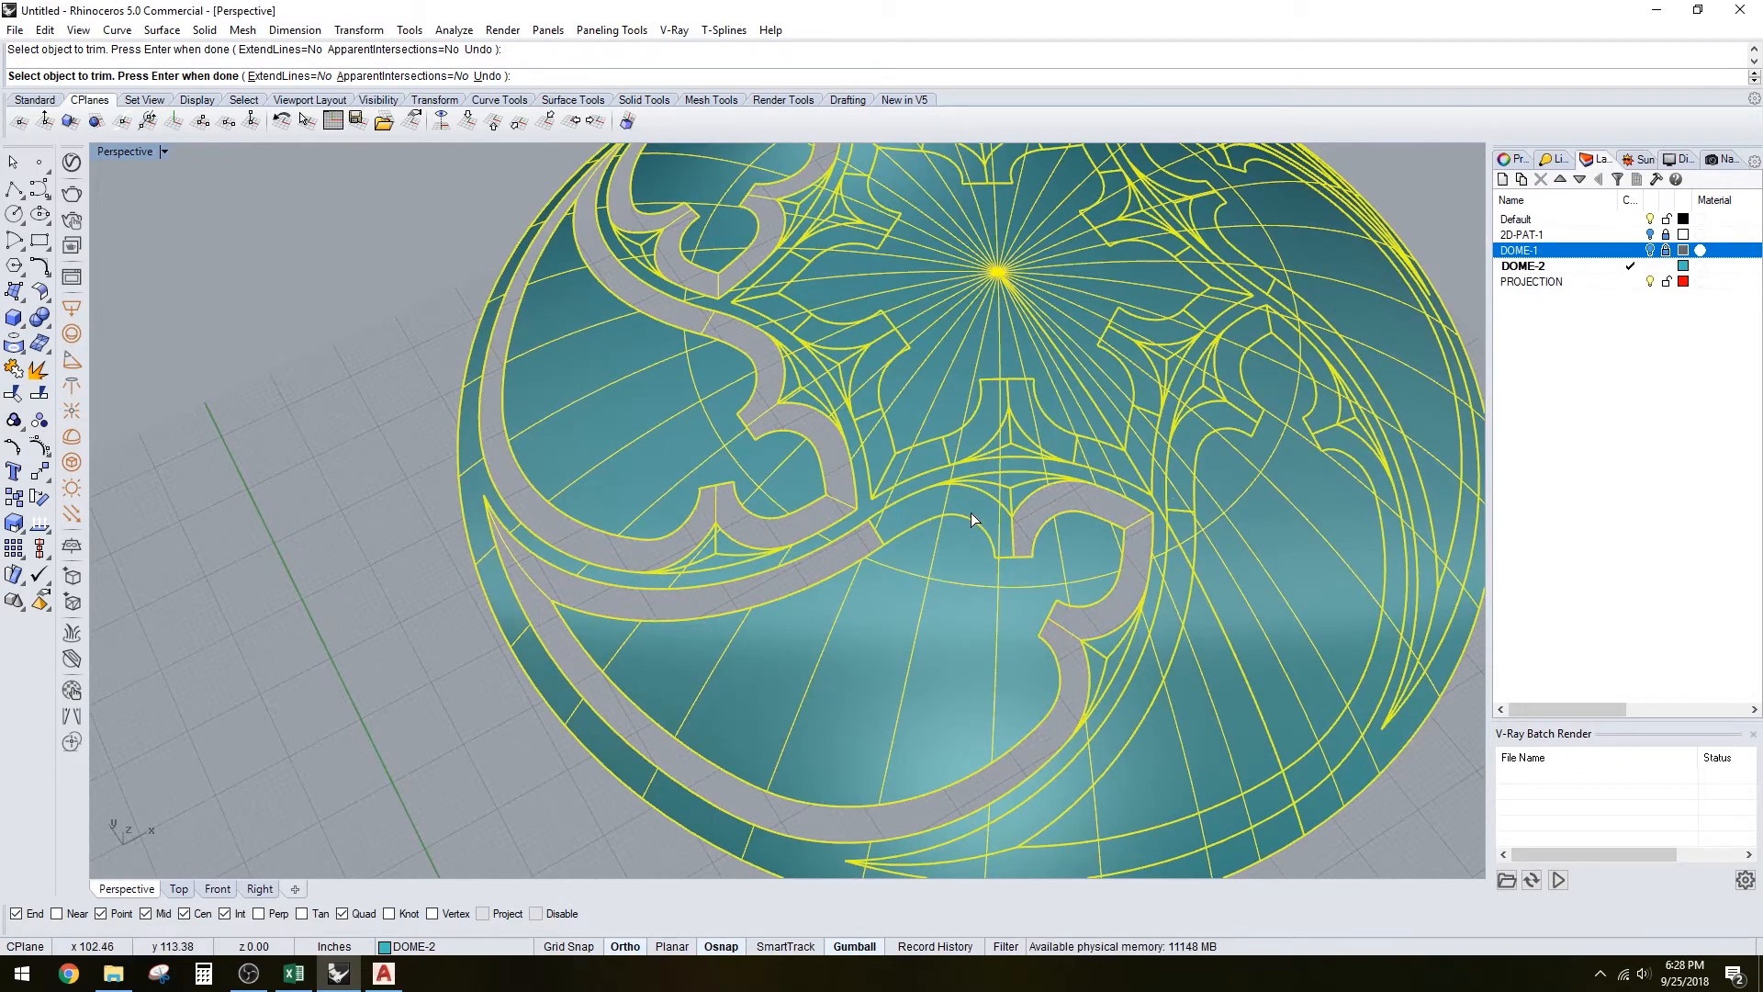
pyautogui.scroll(-4, 974, 519)
pyautogui.moveTo(973, 519); pyautogui.dragTo(1078, 563, button='right')
pyautogui.scroll(2, 1079, 563)
pyautogui.click(985, 619)
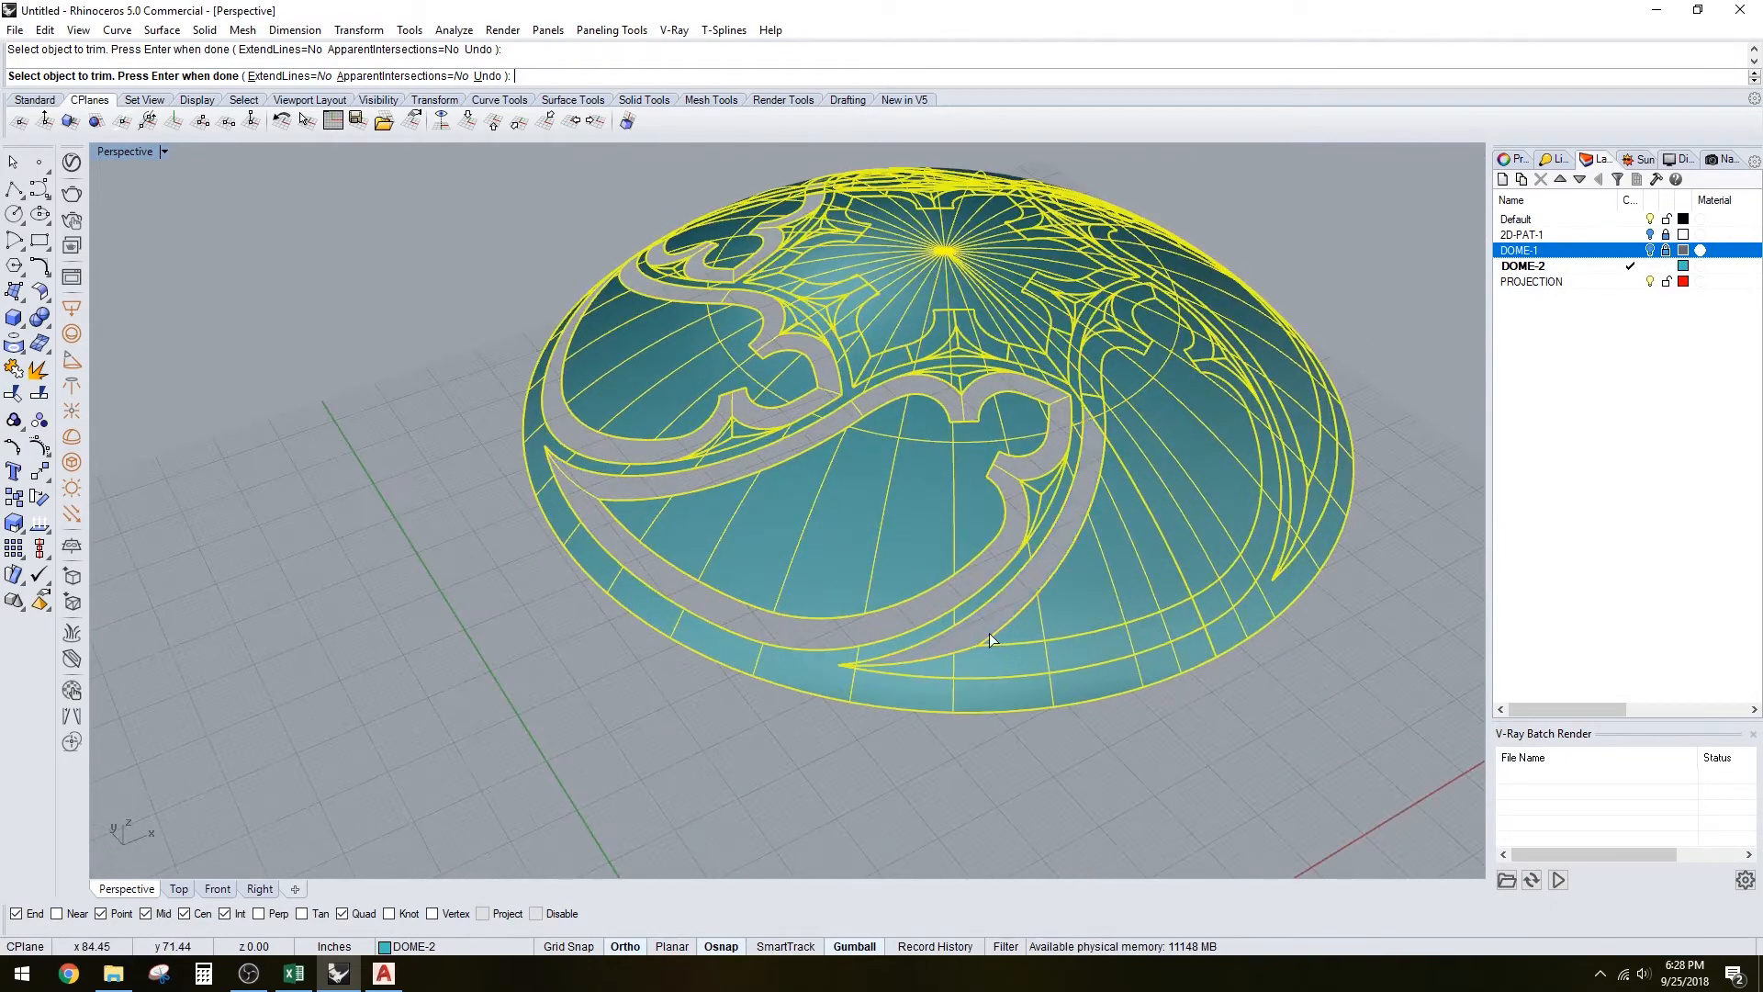
pyautogui.moveTo(994, 668); pyautogui.dragTo(1057, 788, button='right')
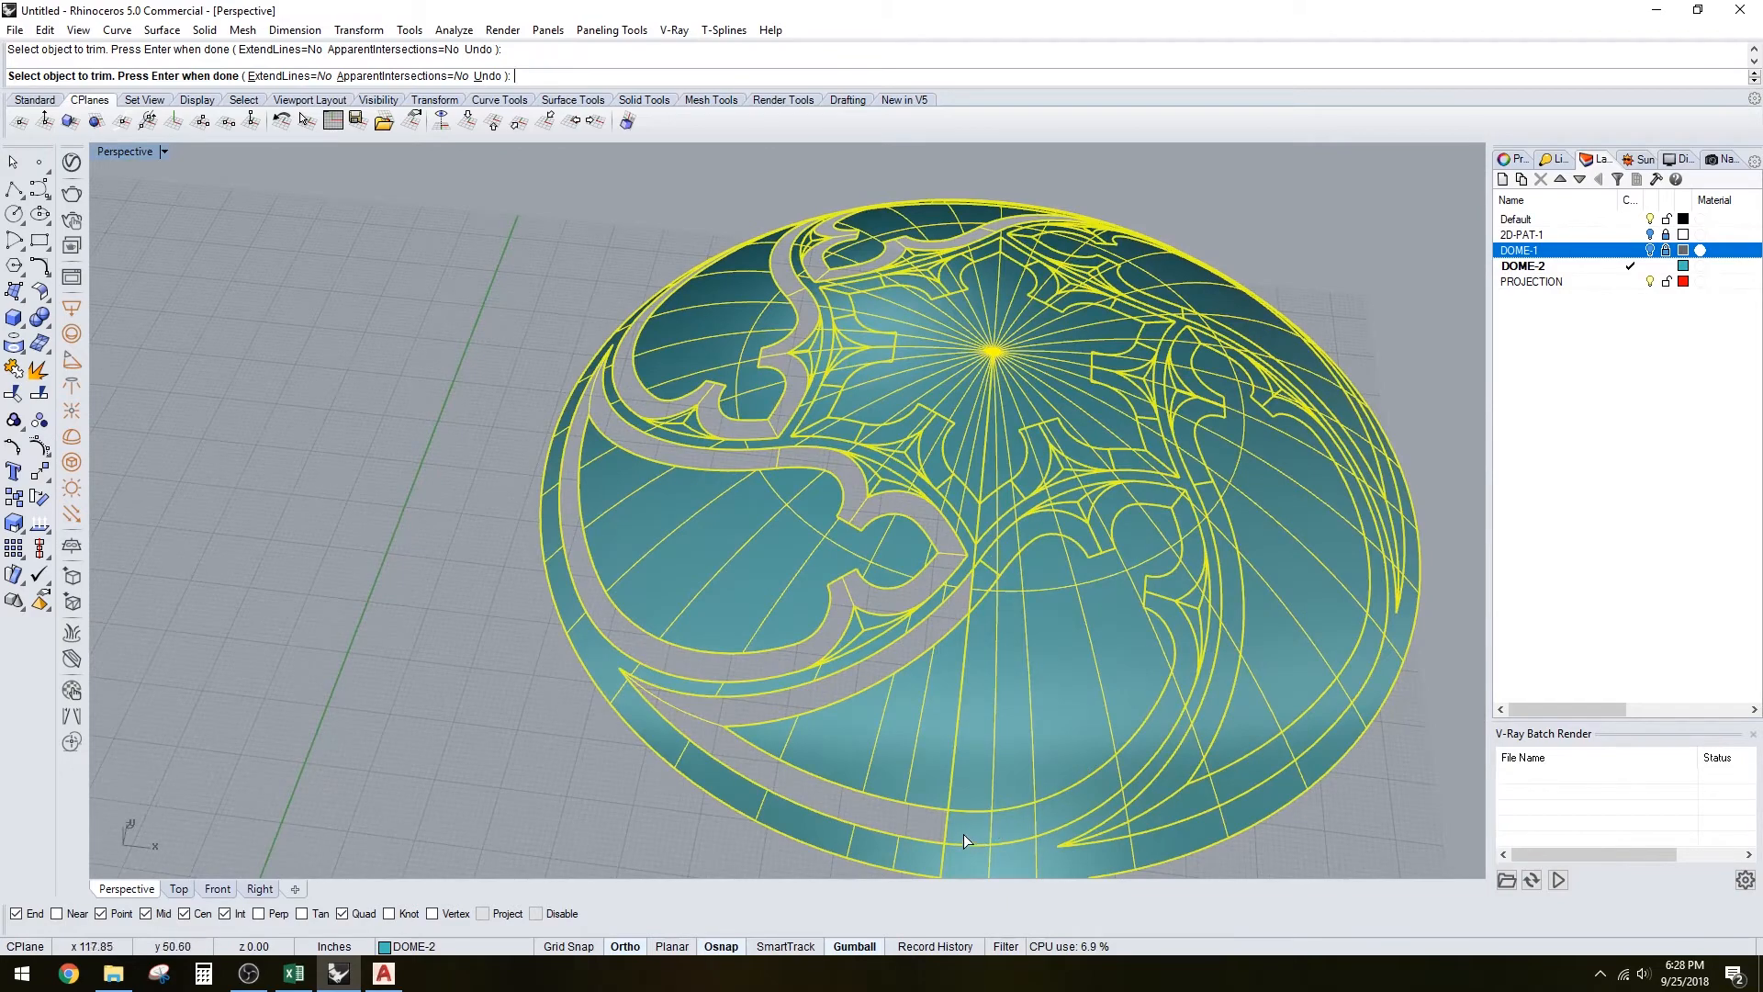
pyautogui.click(1102, 731)
pyautogui.scroll(5, 1165, 555)
pyautogui.click(1198, 495)
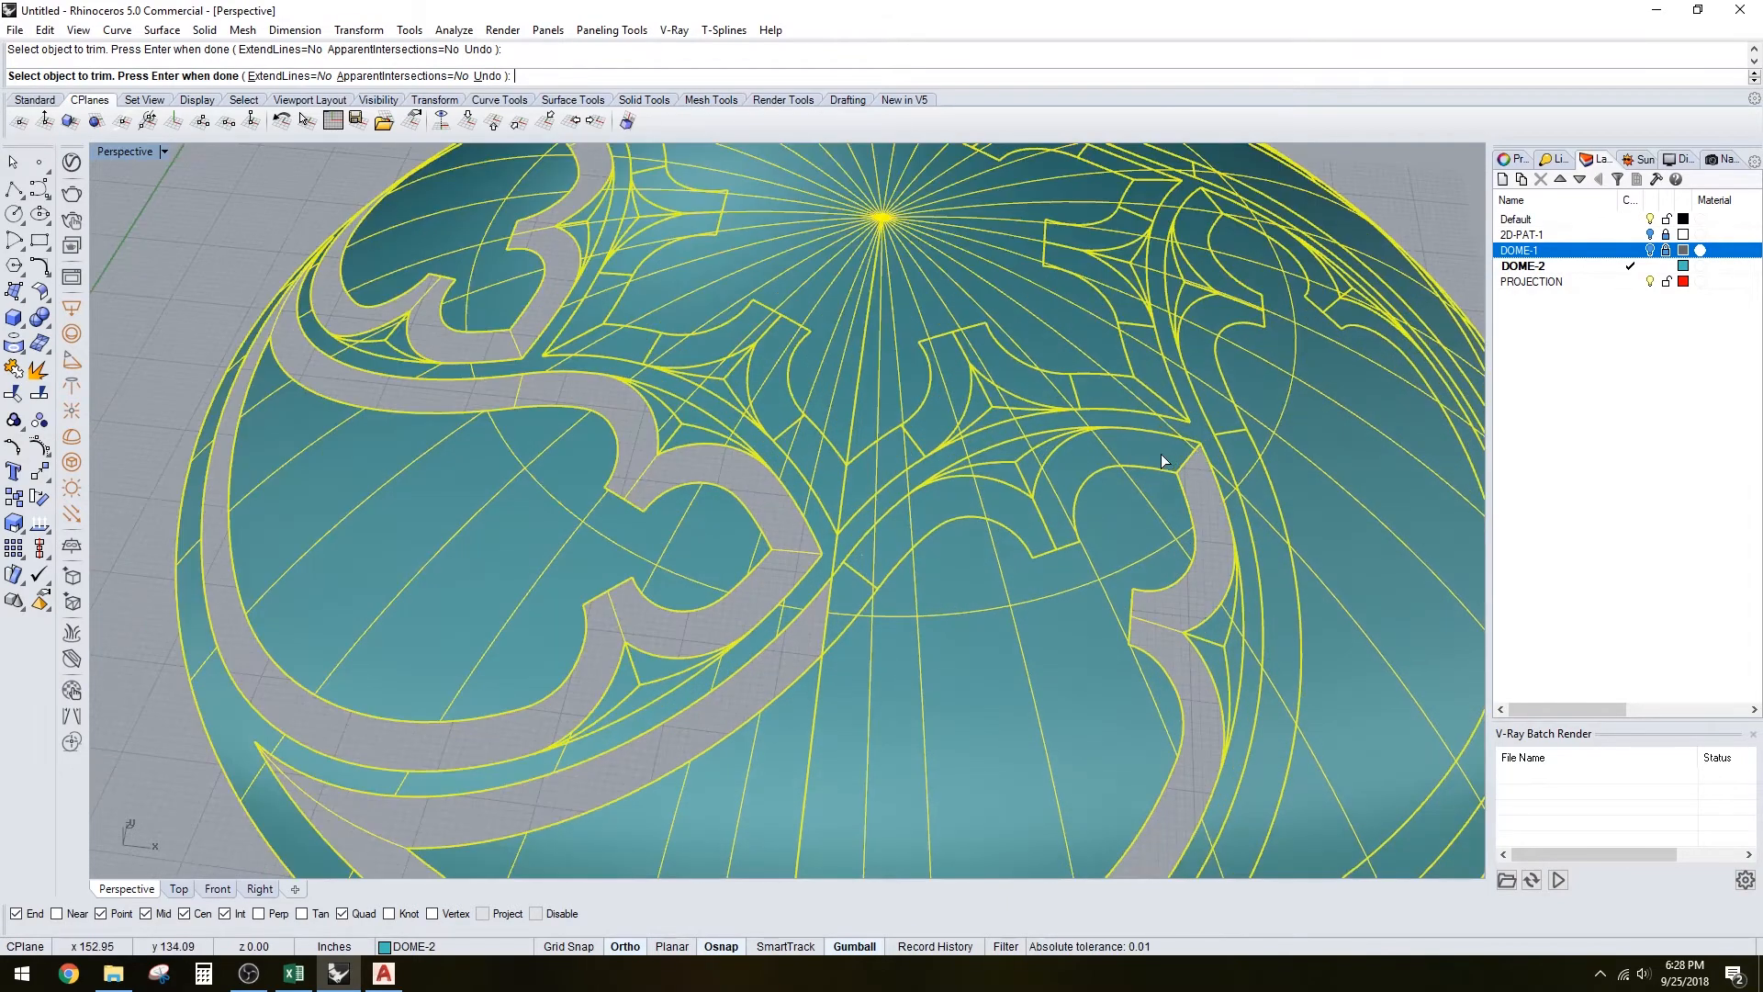
pyautogui.click(1057, 530)
pyautogui.click(857, 558)
pyautogui.scroll(-6, 849, 585)
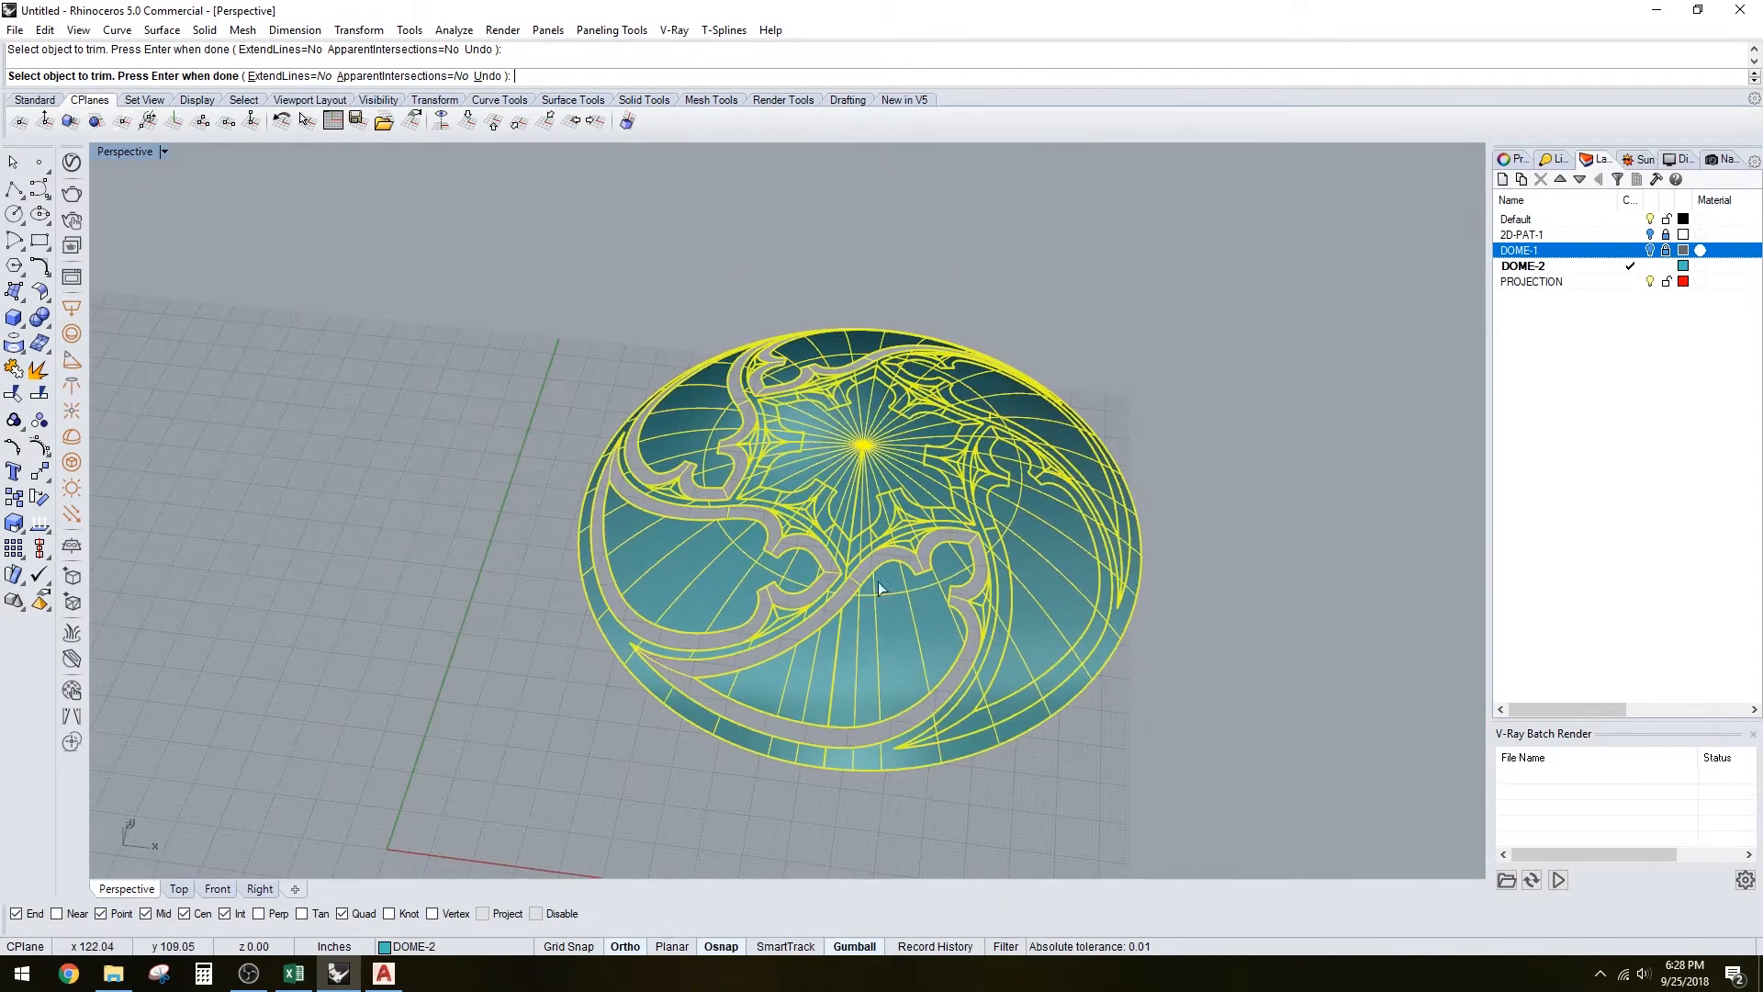
pyautogui.scroll(4, 878, 581)
pyautogui.click(986, 752)
pyautogui.click(1157, 647)
# Trim further bands right of centre, keeping the curves at the dome centre
pyautogui.moveTo(1356, 645); pyautogui.dragTo(1110, 650, button='right')
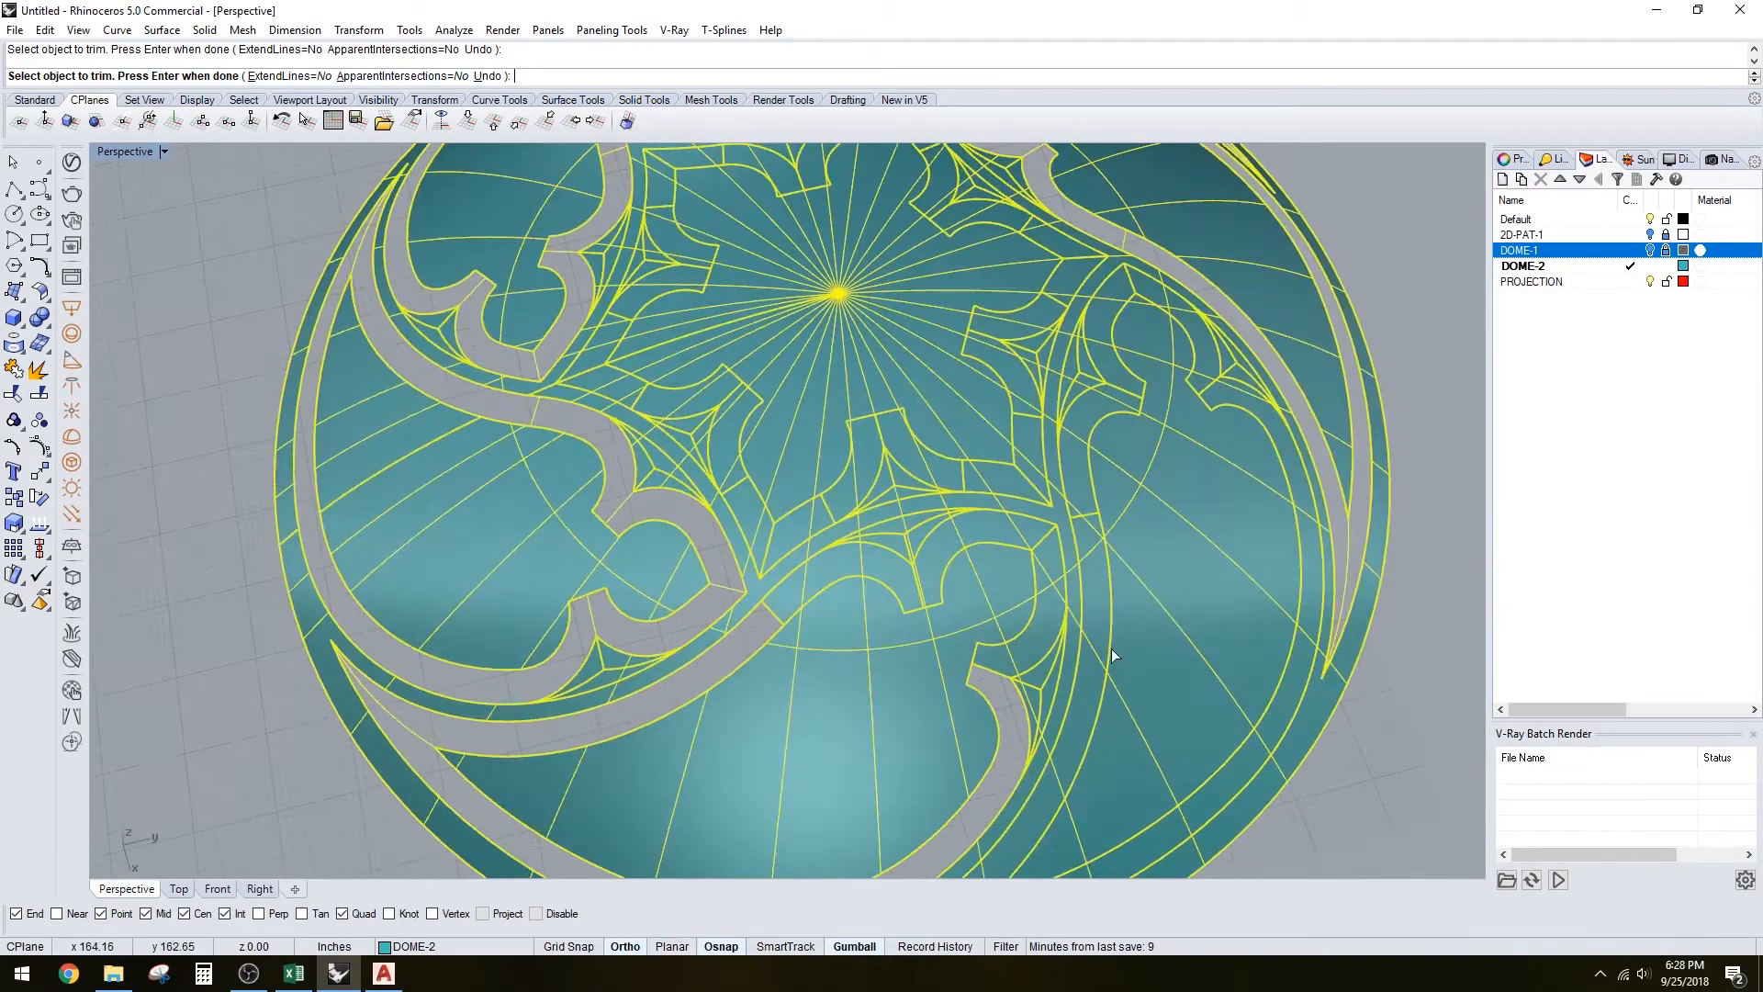
pyautogui.scroll(5, 1029, 566)
pyautogui.click(1048, 499)
pyautogui.click(780, 580)
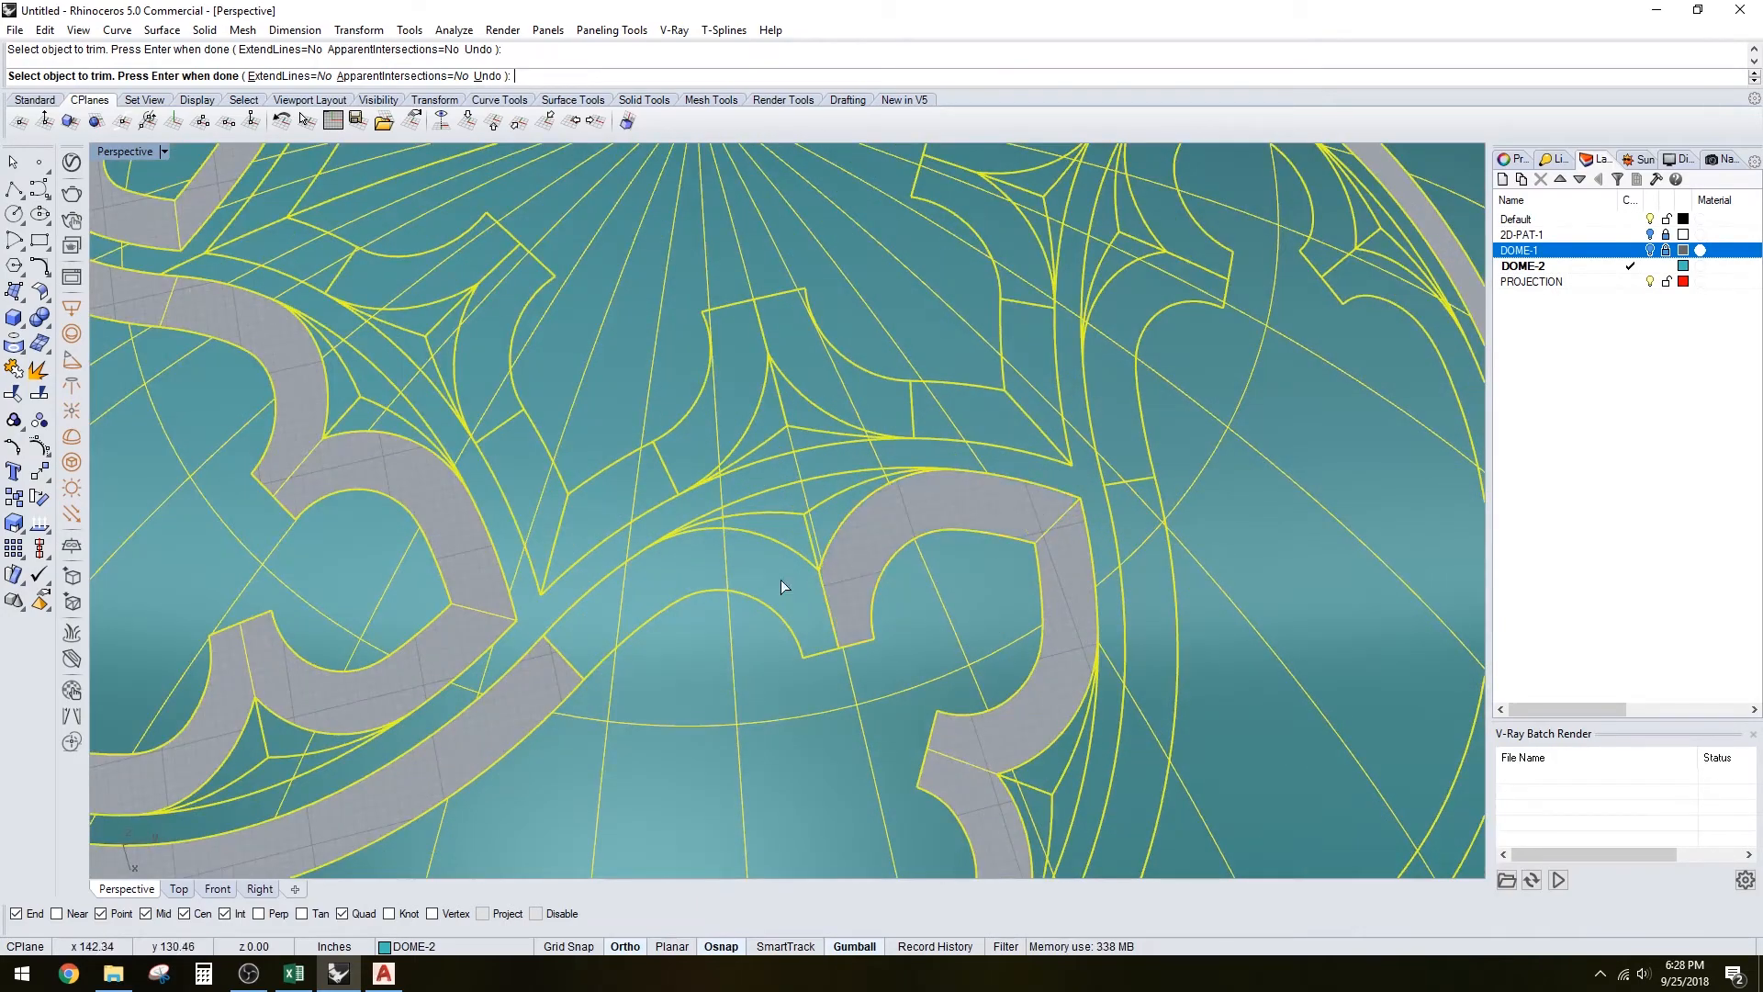
pyautogui.scroll(-8, 781, 580)
pyautogui.moveTo(781, 619); pyautogui.dragTo(854, 613, button='right')
pyautogui.click(952, 610)
pyautogui.scroll(6, 952, 611)
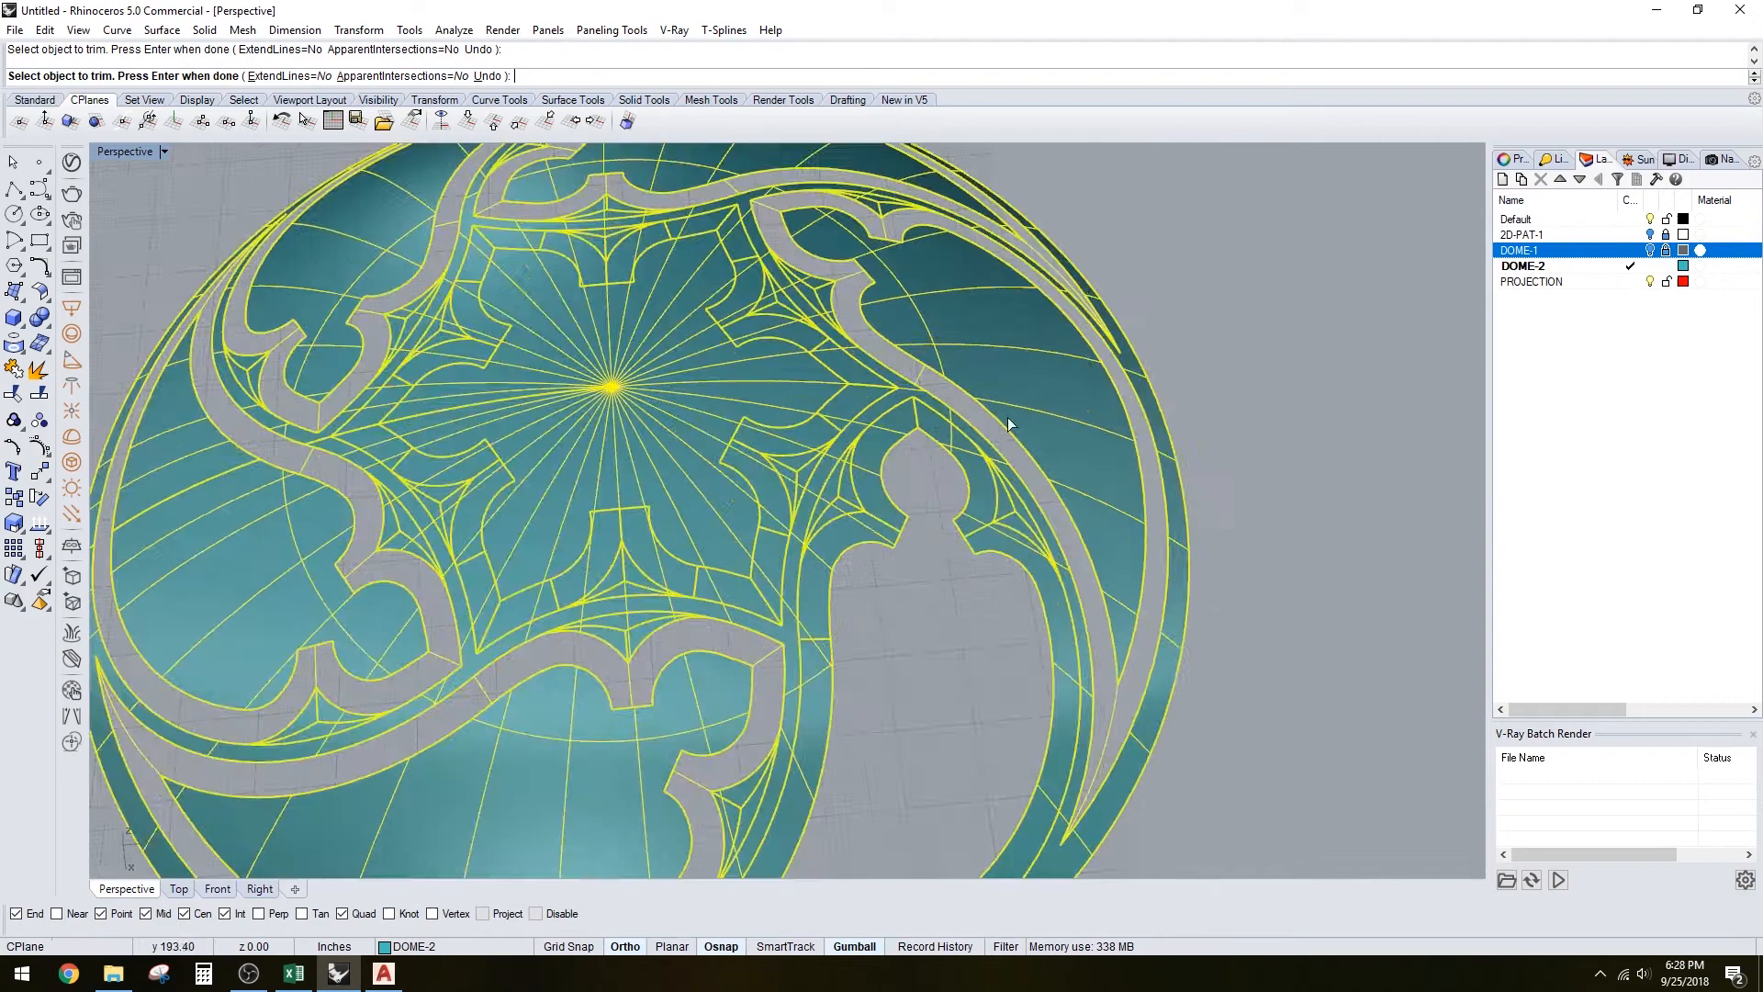
pyautogui.scroll(-3, 1015, 449)
pyautogui.scroll(7, 964, 509)
pyautogui.click(906, 489)
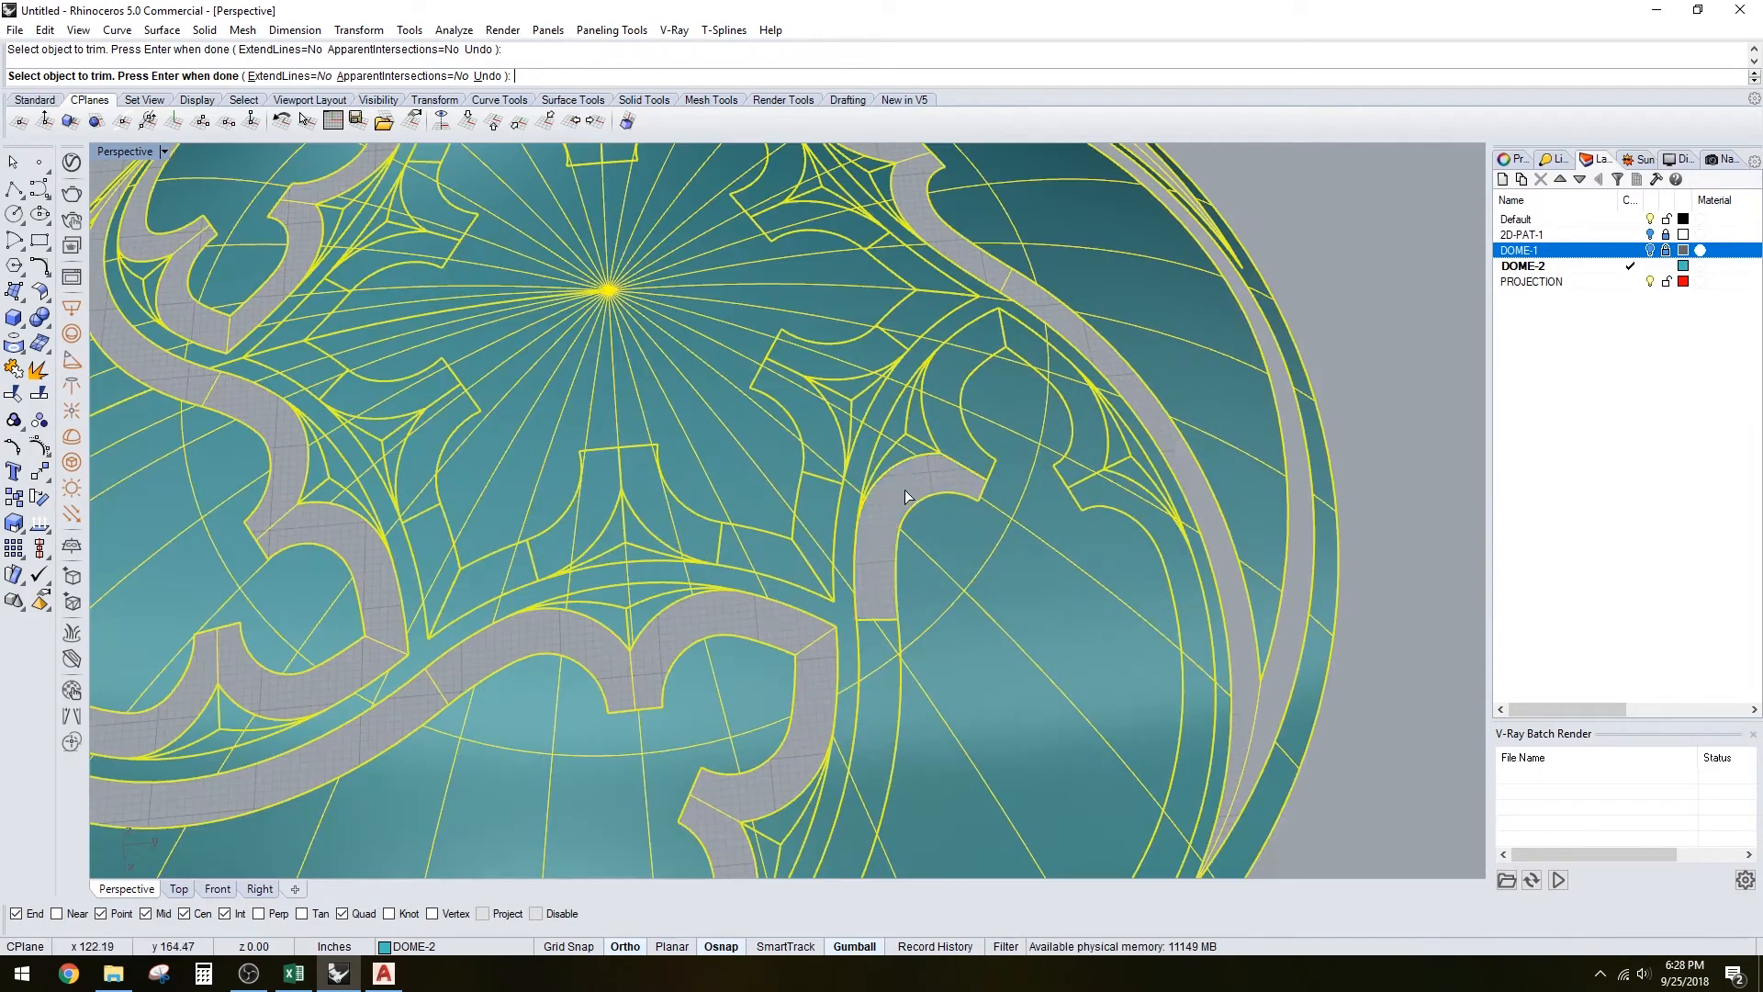
pyautogui.scroll(-8, 1024, 340)
pyautogui.scroll(2, 956, 540)
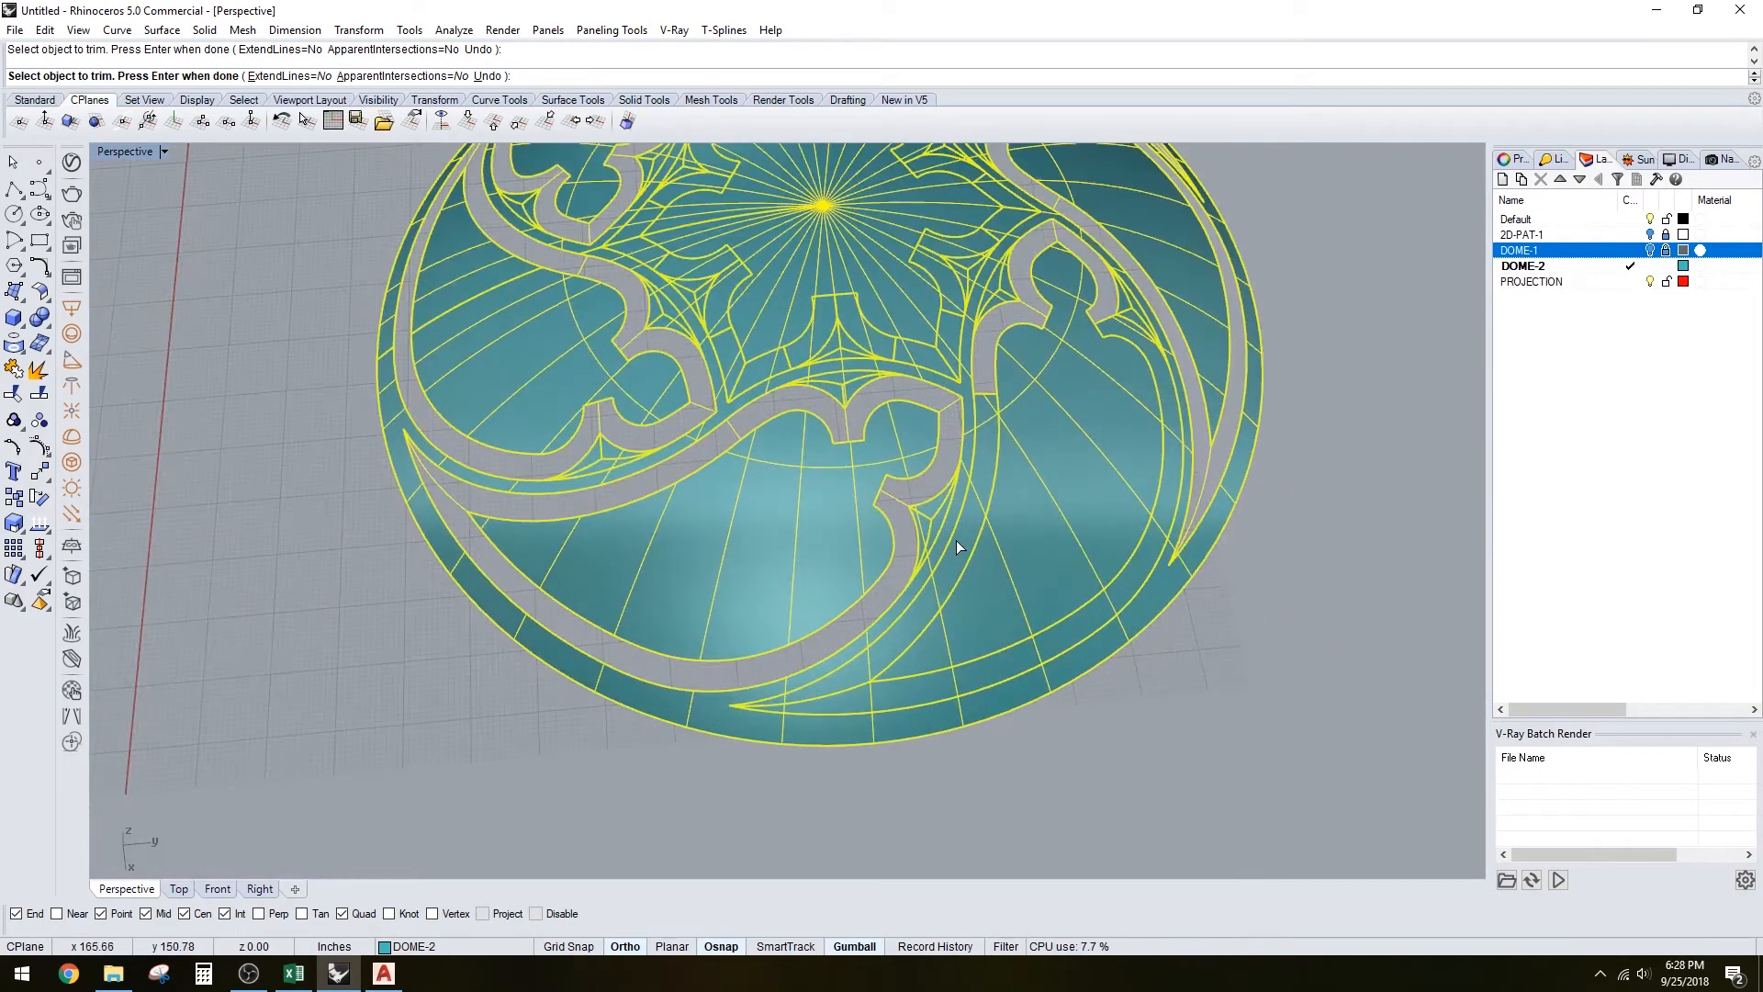
pyautogui.moveTo(894, 694); pyautogui.dragTo(964, 579, button='right')
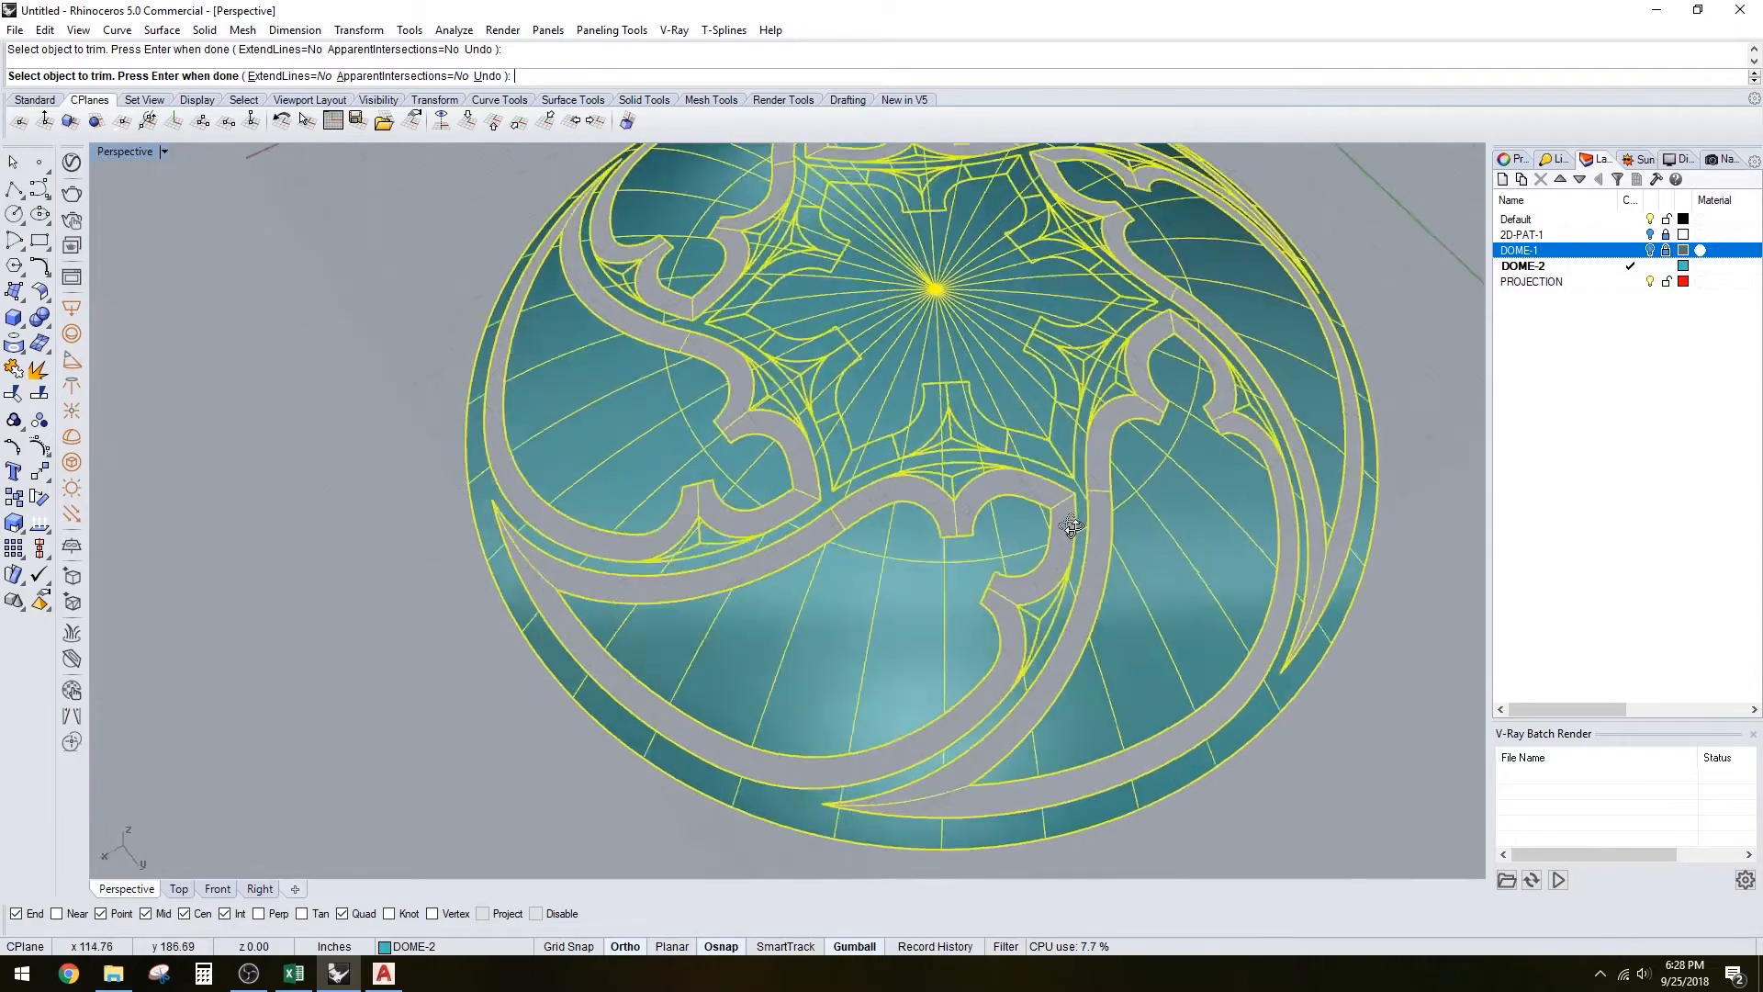
pyautogui.scroll(-4, 1118, 409)
pyautogui.scroll(4, 1005, 459)
pyautogui.moveTo(1006, 458); pyautogui.dragTo(964, 662, button='right')
pyautogui.scroll(4, 833, 565)
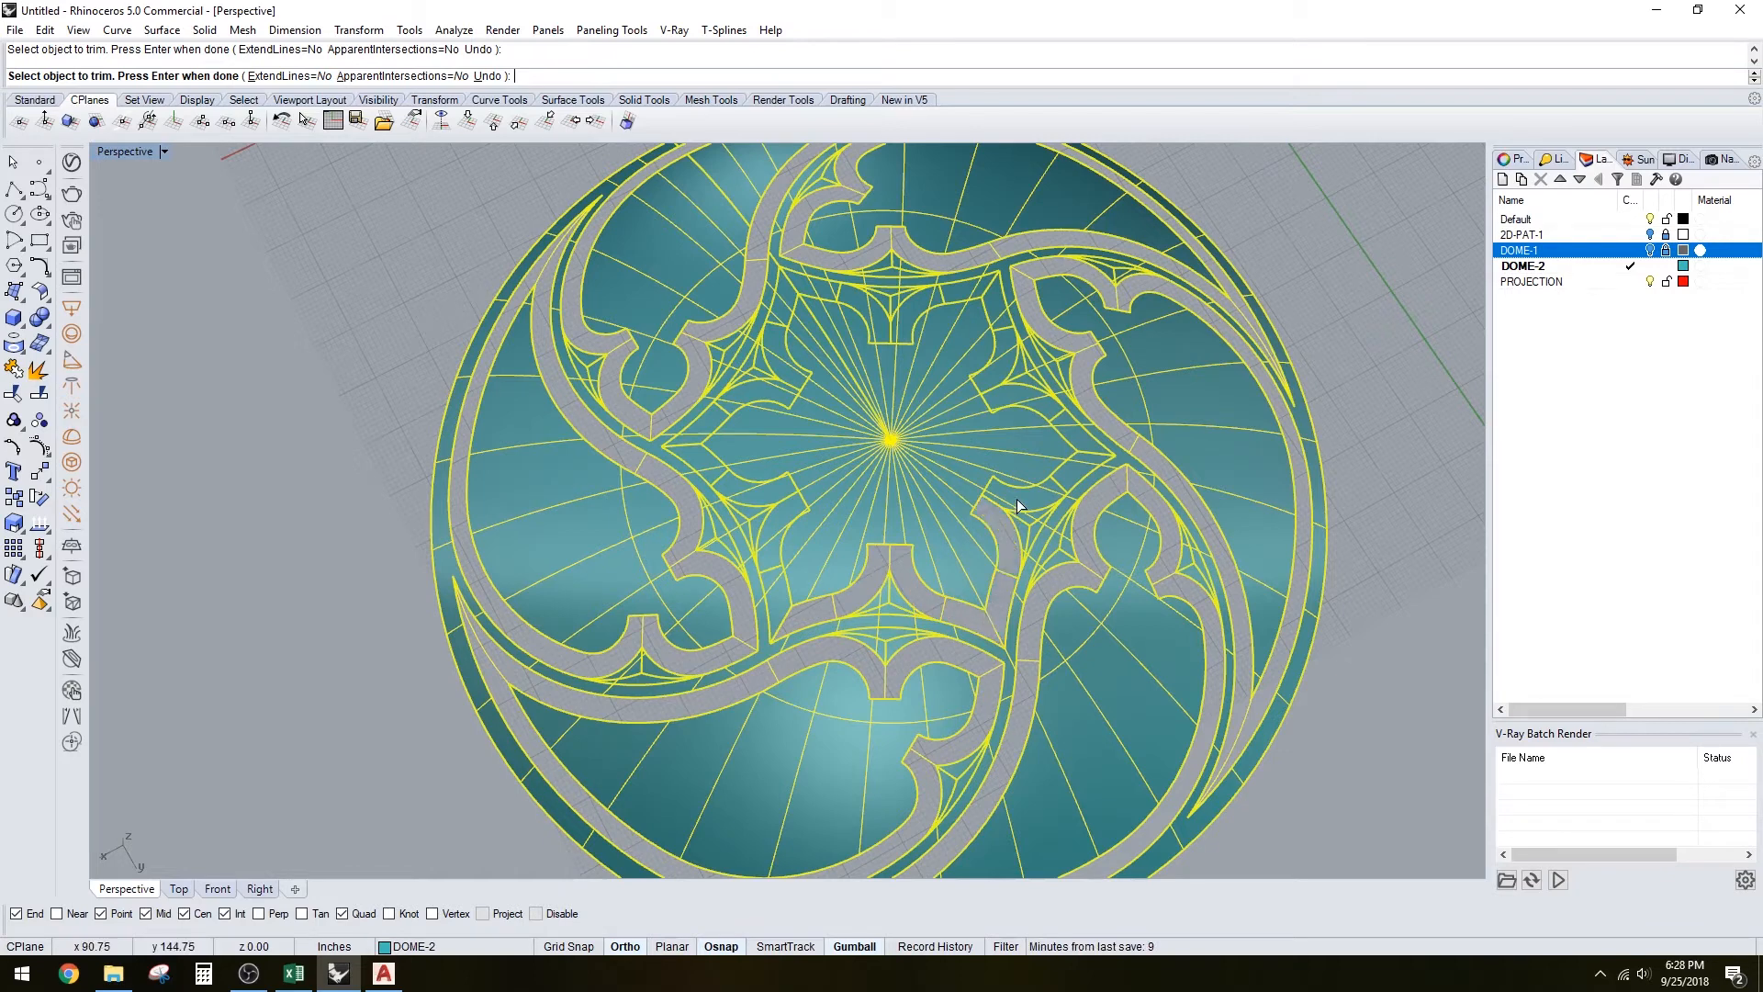
pyautogui.click(1081, 468)
pyautogui.click(1136, 532)
pyautogui.click(1079, 469)
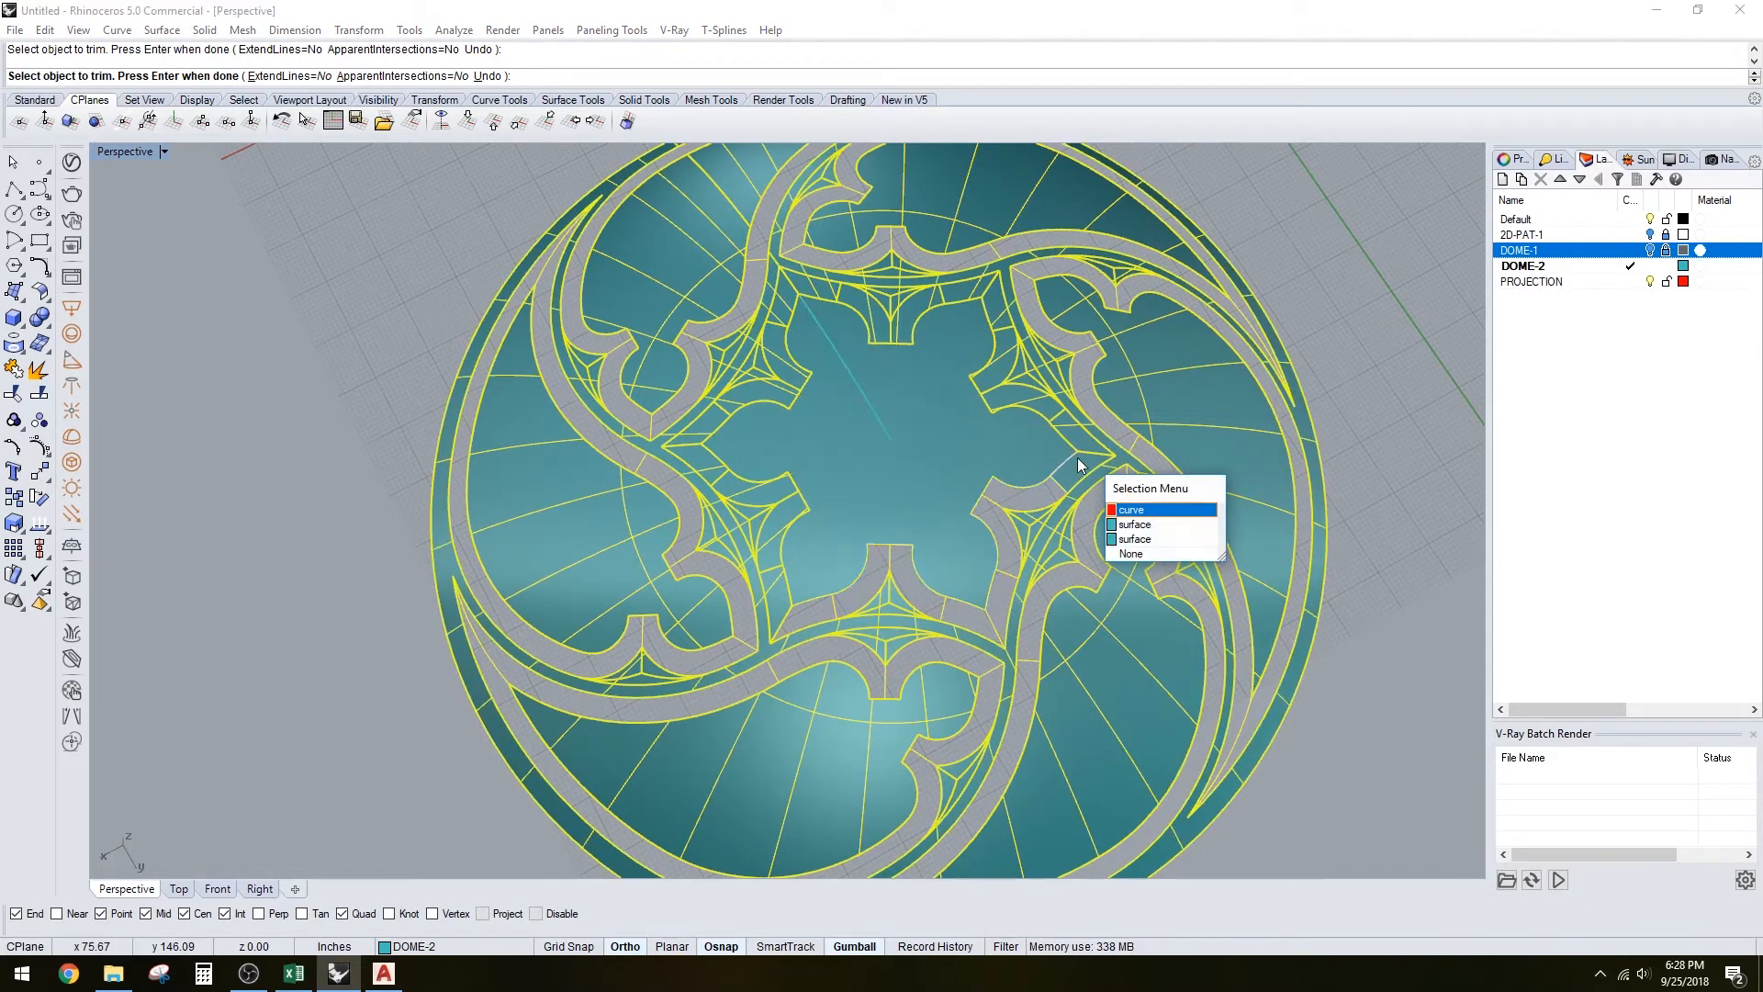
pyautogui.click(1123, 533)
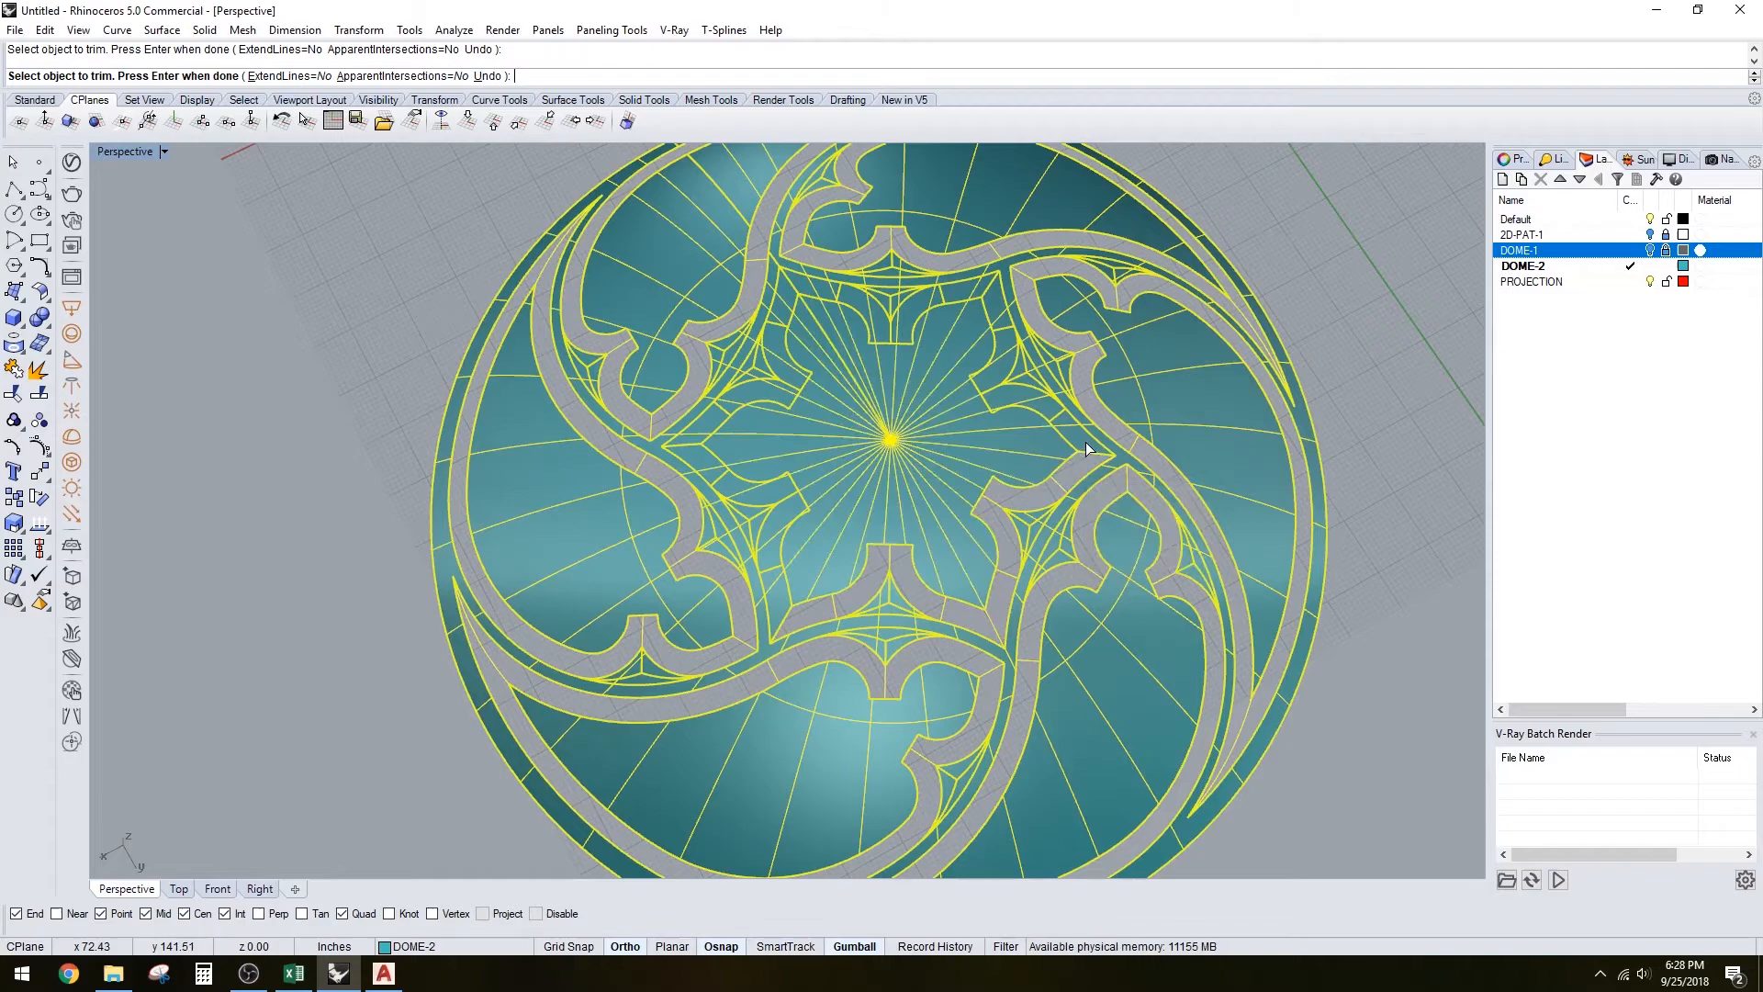
pyautogui.scroll(3, 1085, 443)
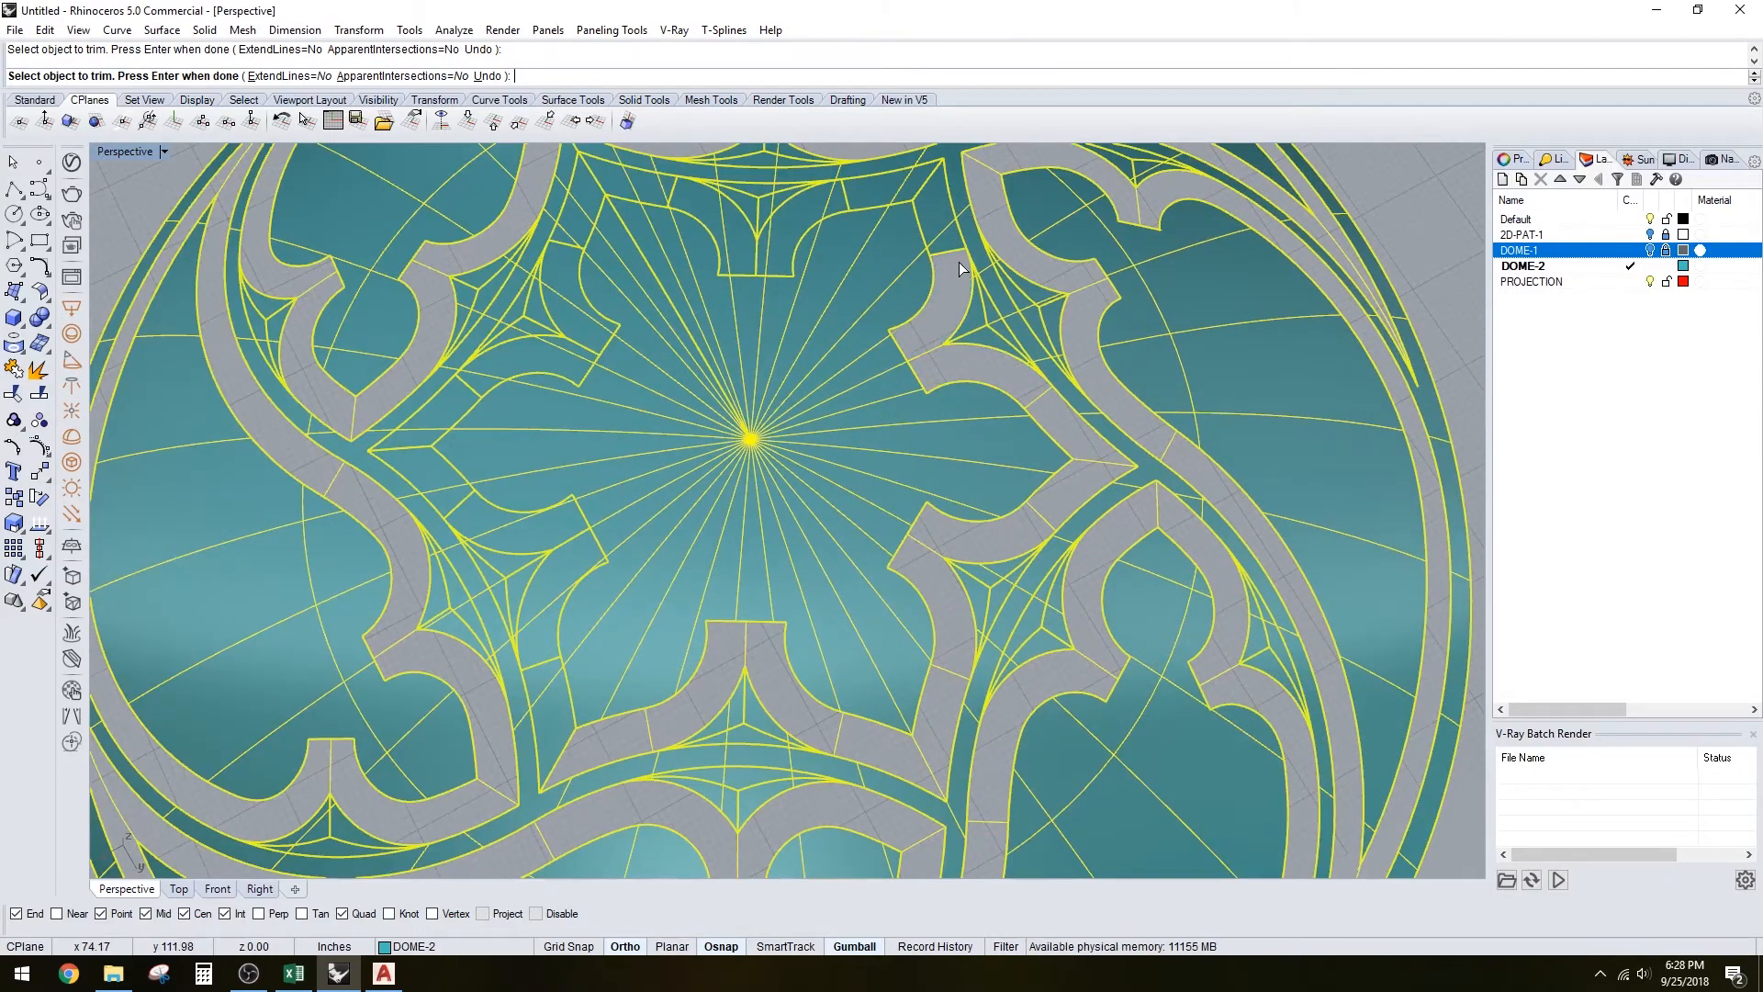
# Trim the grey arc pieces near the top and left of centre, then finish trimming
pyautogui.moveTo(959, 262); pyautogui.dragTo(1109, 447, button='right')
pyautogui.click(1013, 399)
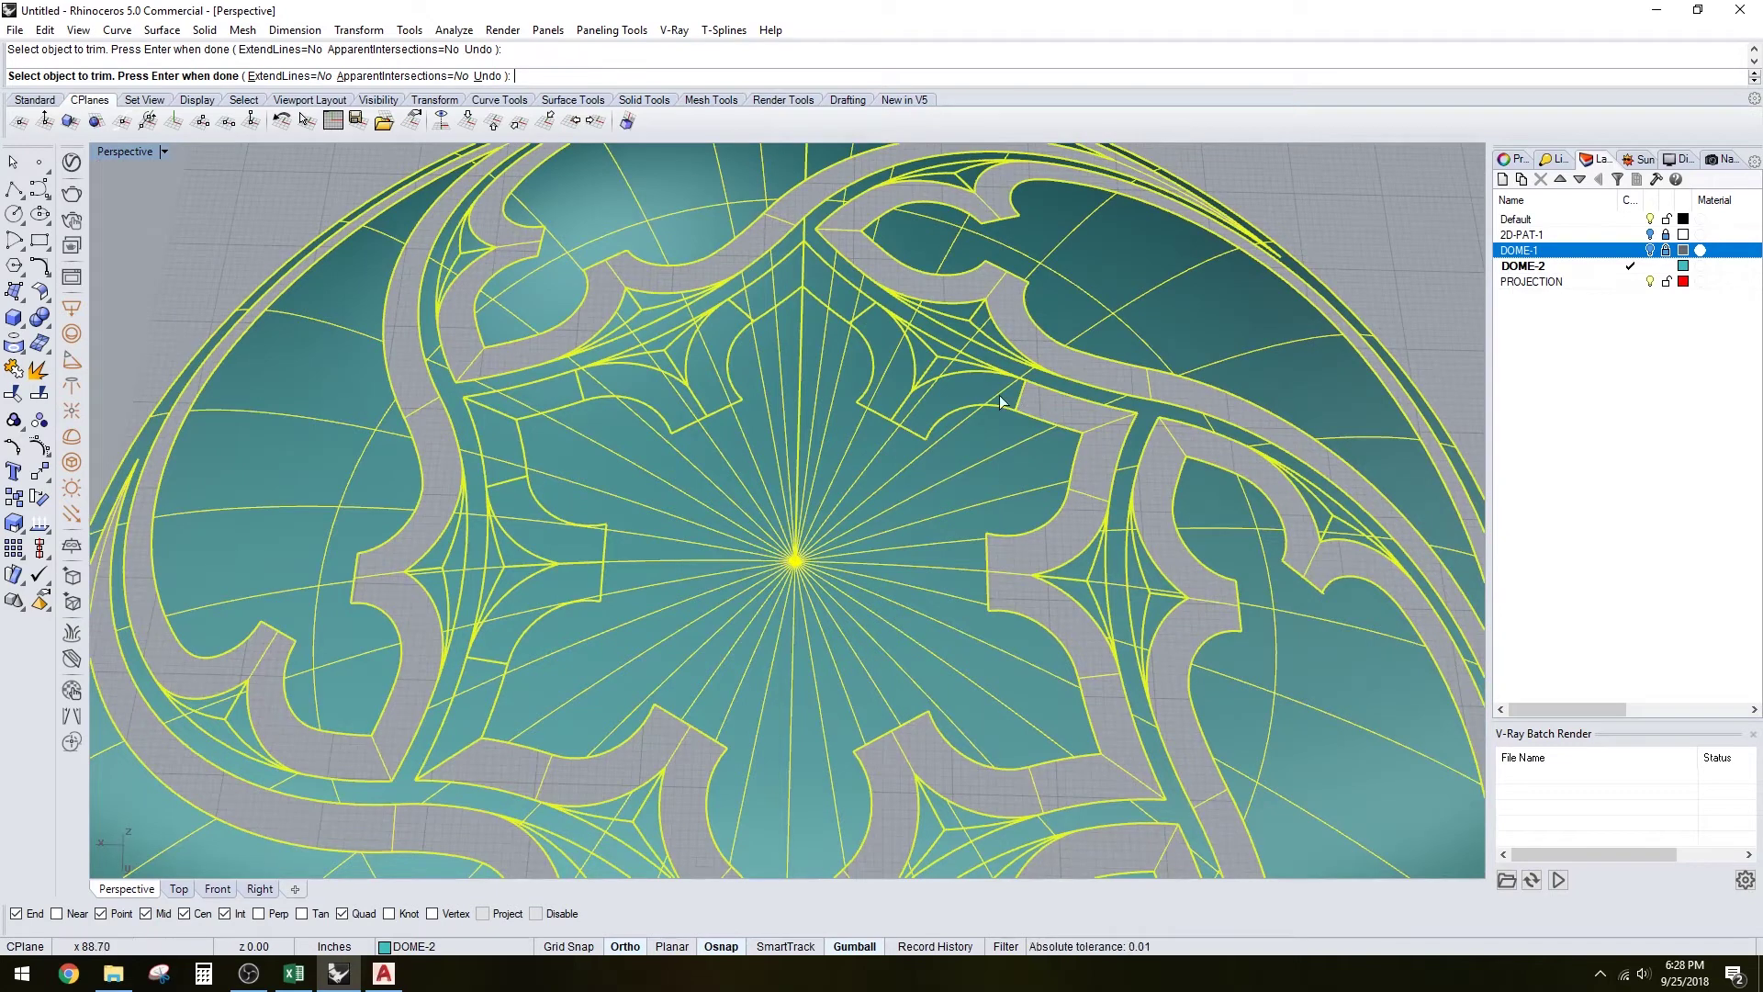
pyautogui.click(898, 381)
pyautogui.click(823, 278)
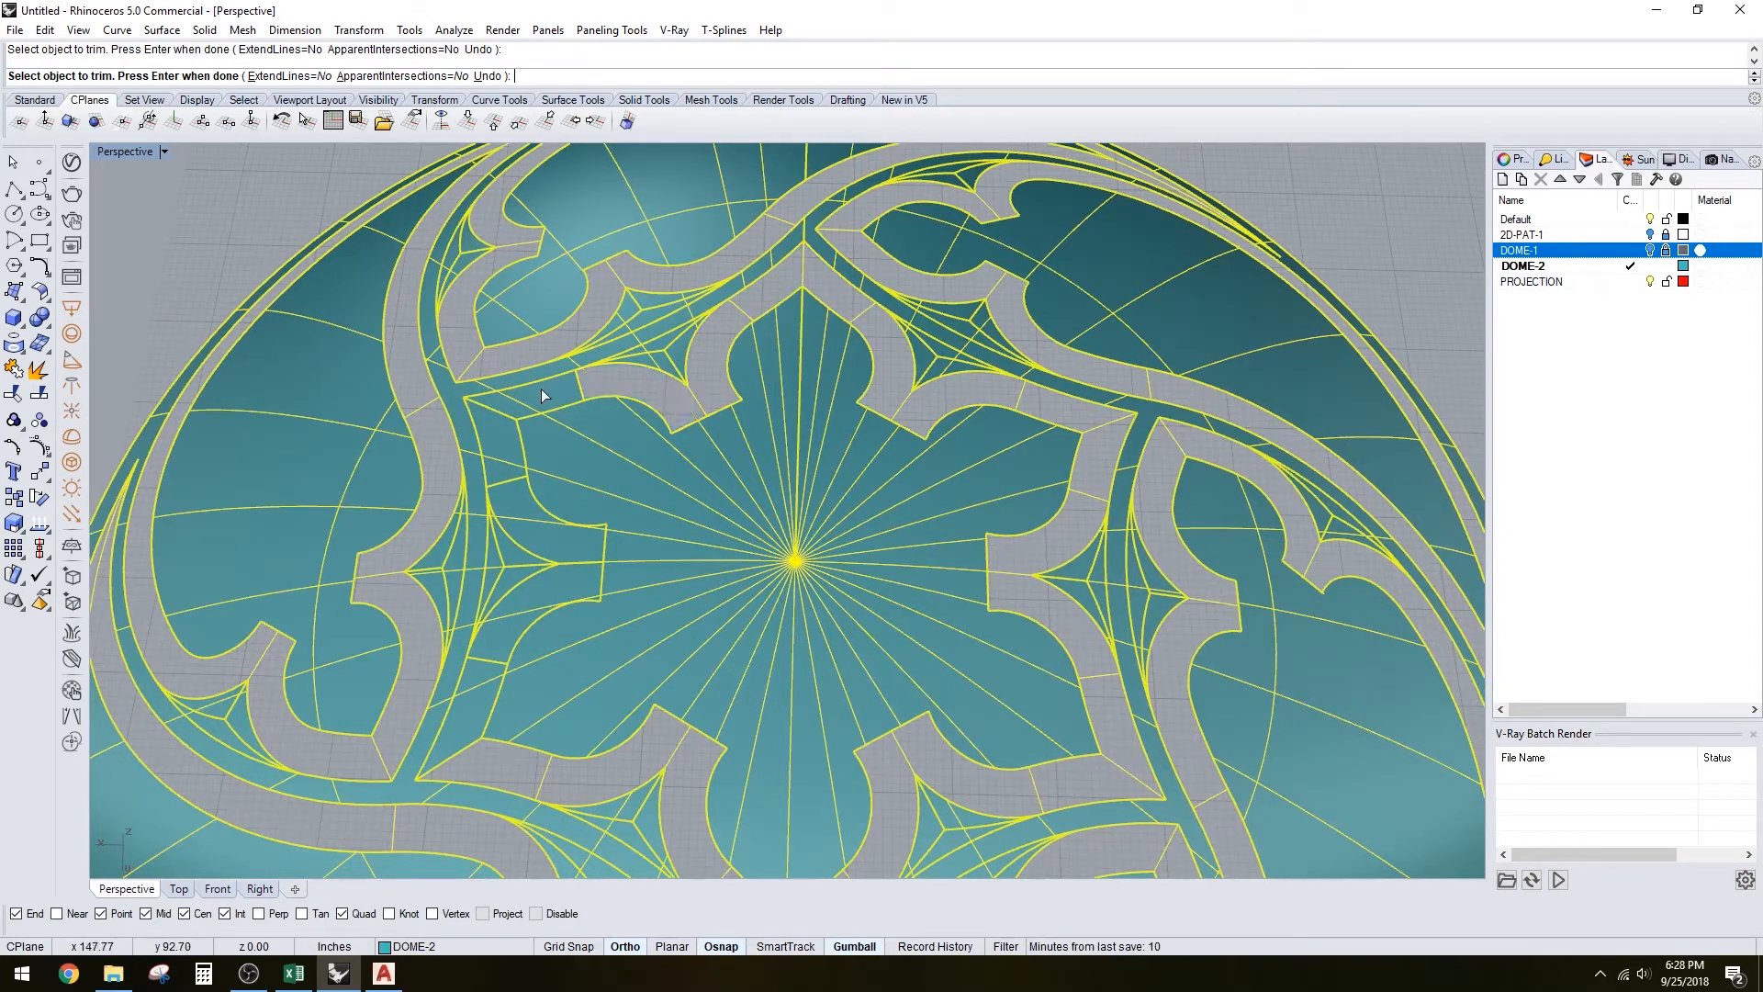
pyautogui.click(496, 444)
pyautogui.click(535, 596)
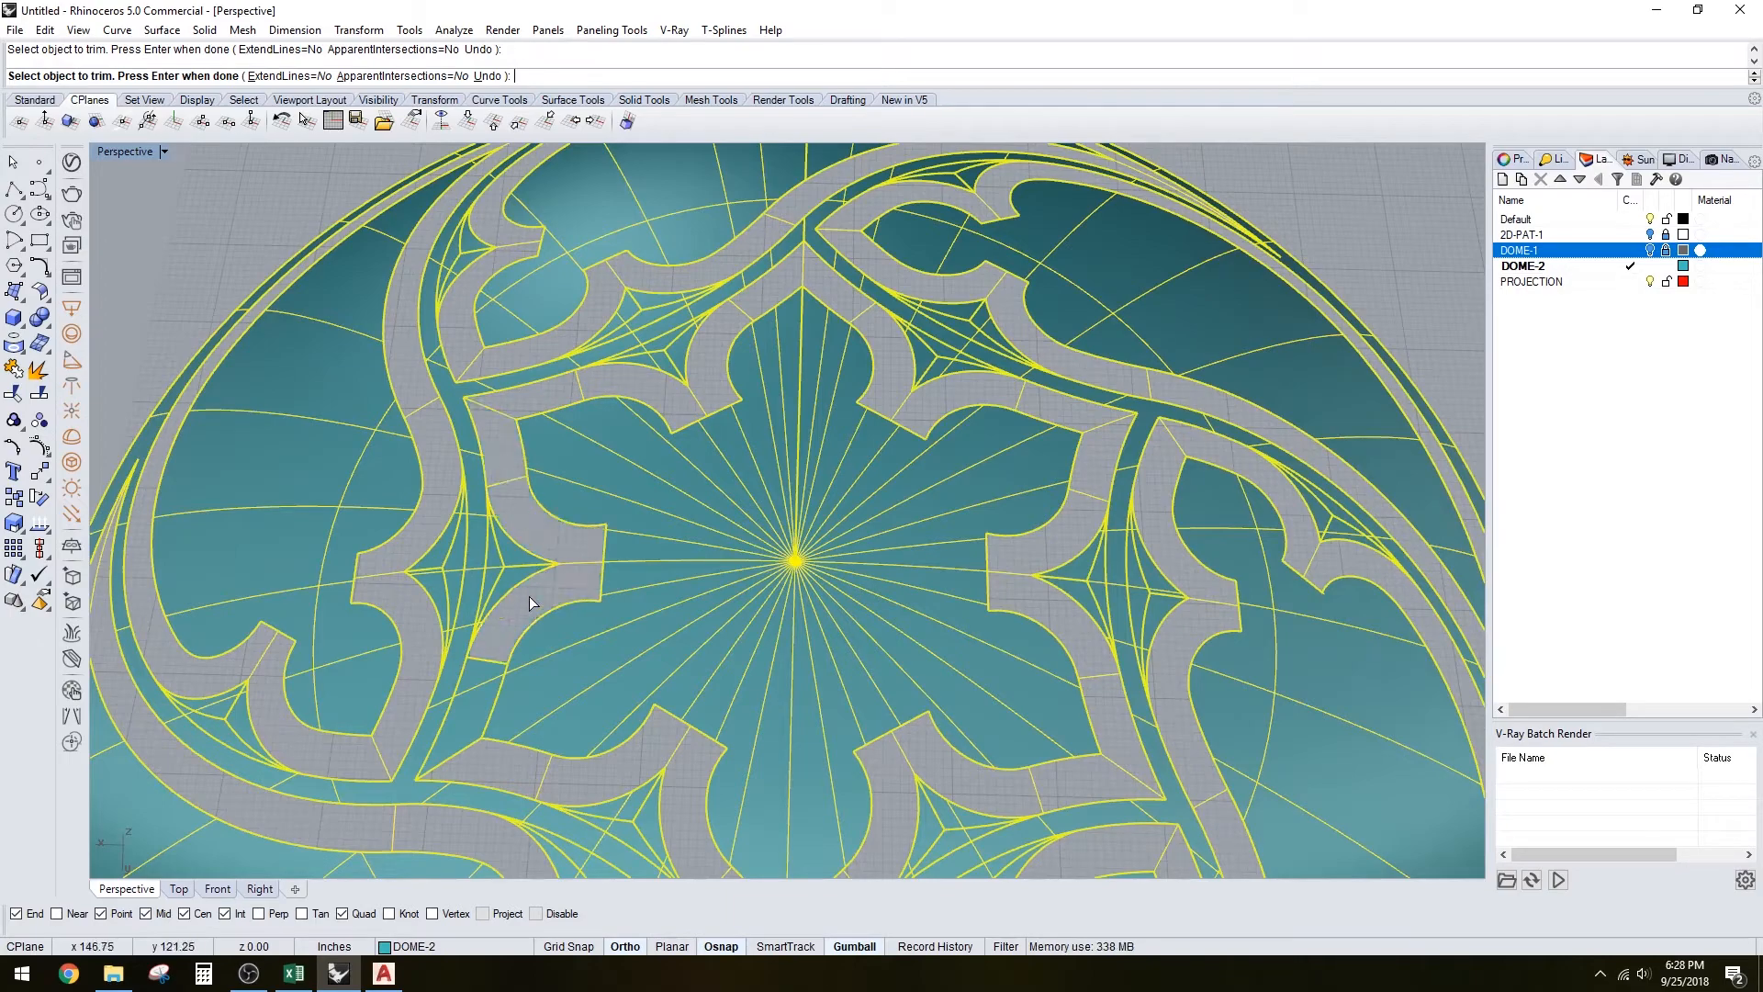
pyautogui.scroll(-4, 492, 685)
pyautogui.moveTo(688, 620); pyautogui.dragTo(1096, 508, button='right')
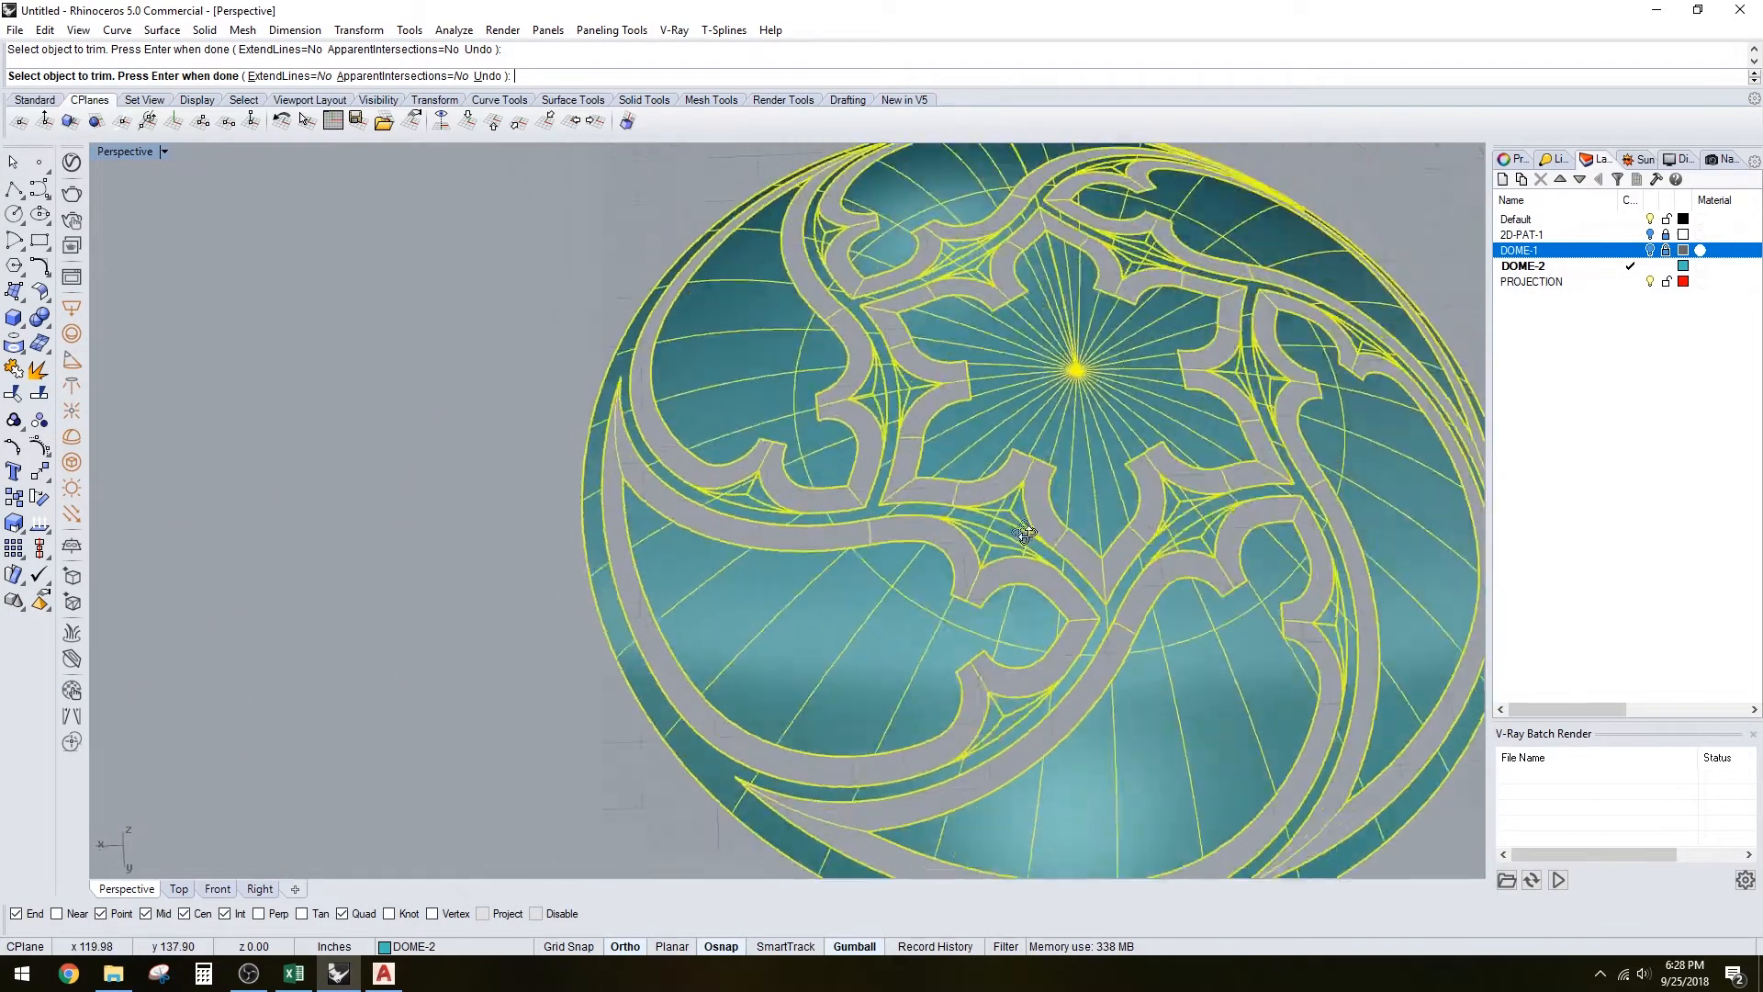
pyautogui.press('Return')
pyautogui.scroll(-4, 1148, 482)
pyautogui.moveTo(821, 536)
pyautogui.mouseDown(button='right')
pyautogui.moveTo(961, 528)
pyautogui.moveTo(922, 479)
pyautogui.mouseUp(button='right')
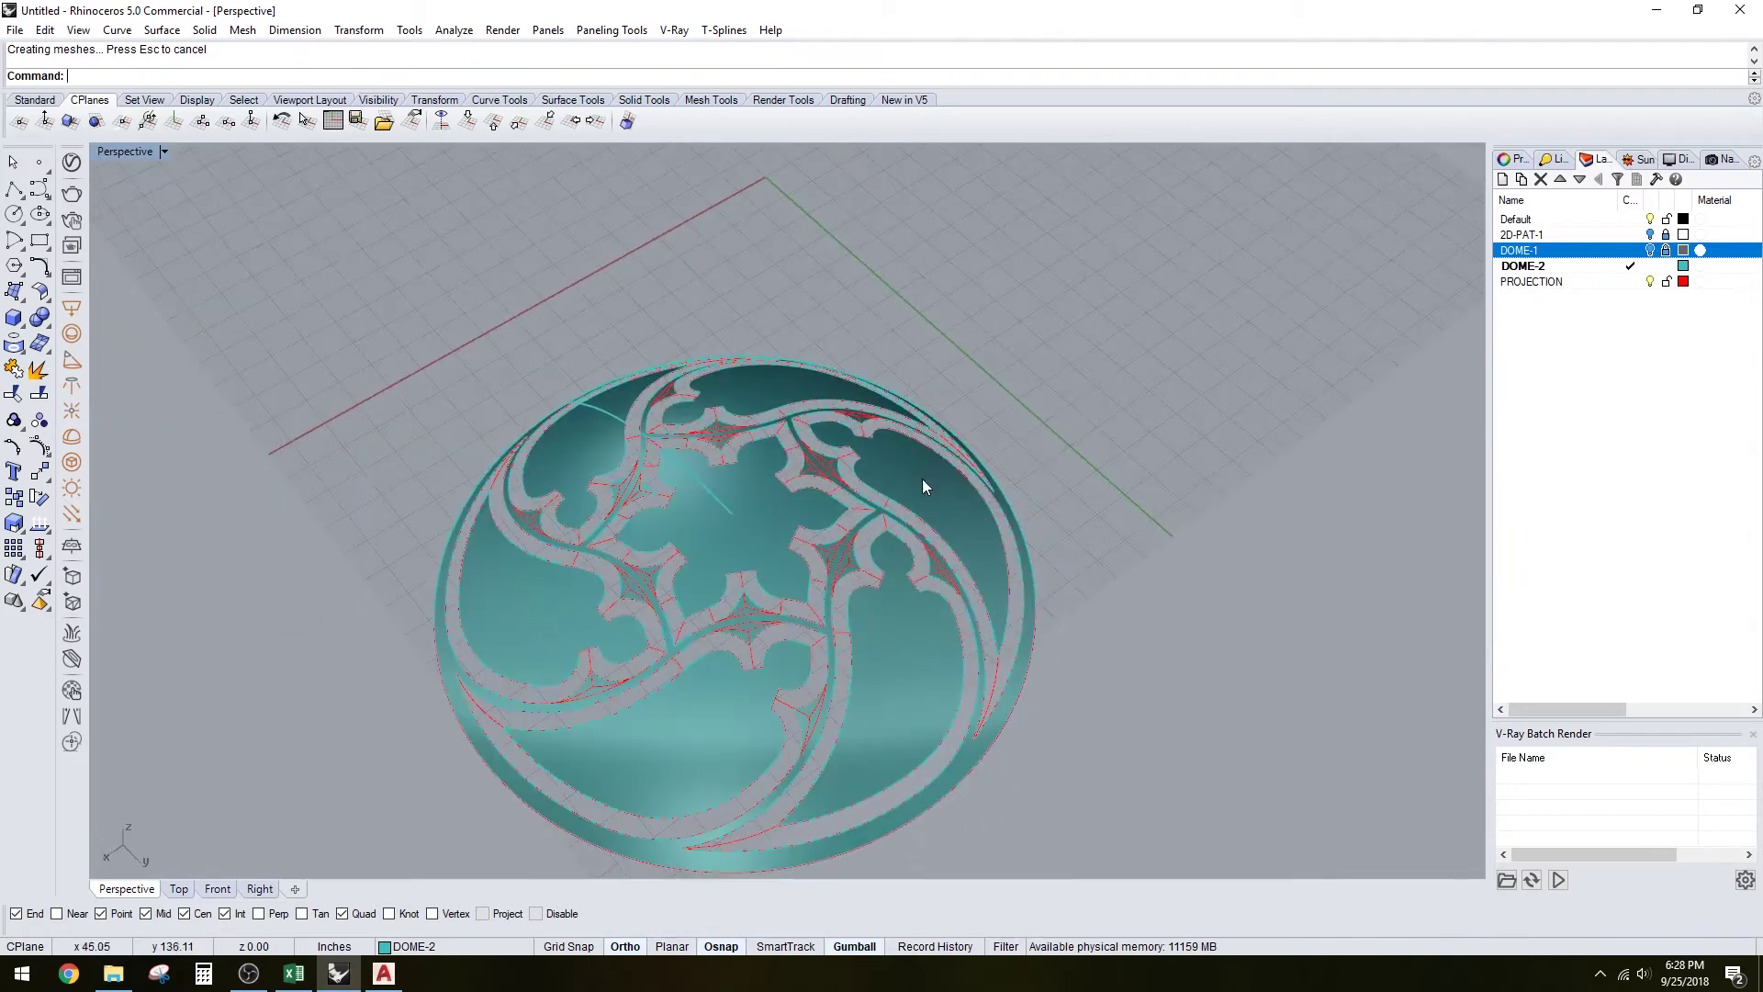
# Select all DOME-2 surfaces, deselect the six panels to keep, and delete the rest
pyautogui.rightClick(1522, 266)
pyautogui.click(1584, 513)
pyautogui.moveTo(1377, 544); pyautogui.dragTo(1022, 560, button='right')
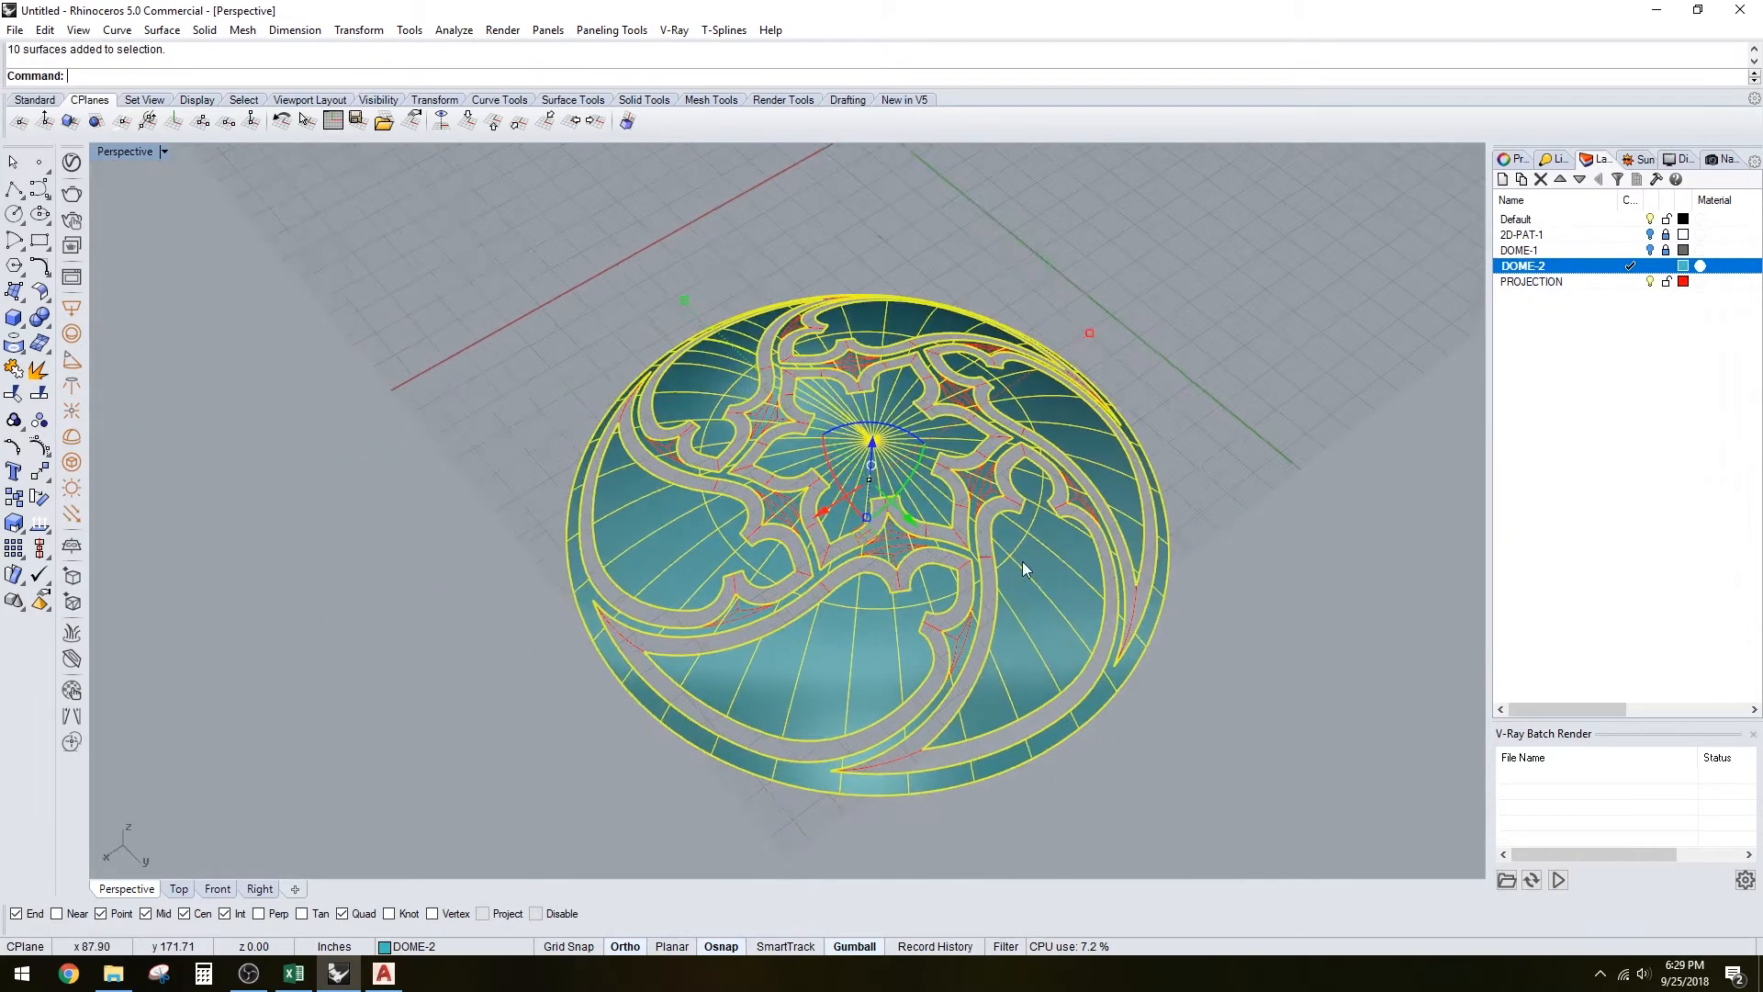
pyautogui.keyDown('ctrl'); pyautogui.click(908, 669); pyautogui.keyUp('ctrl')
pyautogui.keyDown('ctrl'); pyautogui.click(992, 731); pyautogui.keyUp('ctrl')
pyautogui.keyDown('ctrl'); pyautogui.click(1028, 424); pyautogui.keyUp('ctrl')
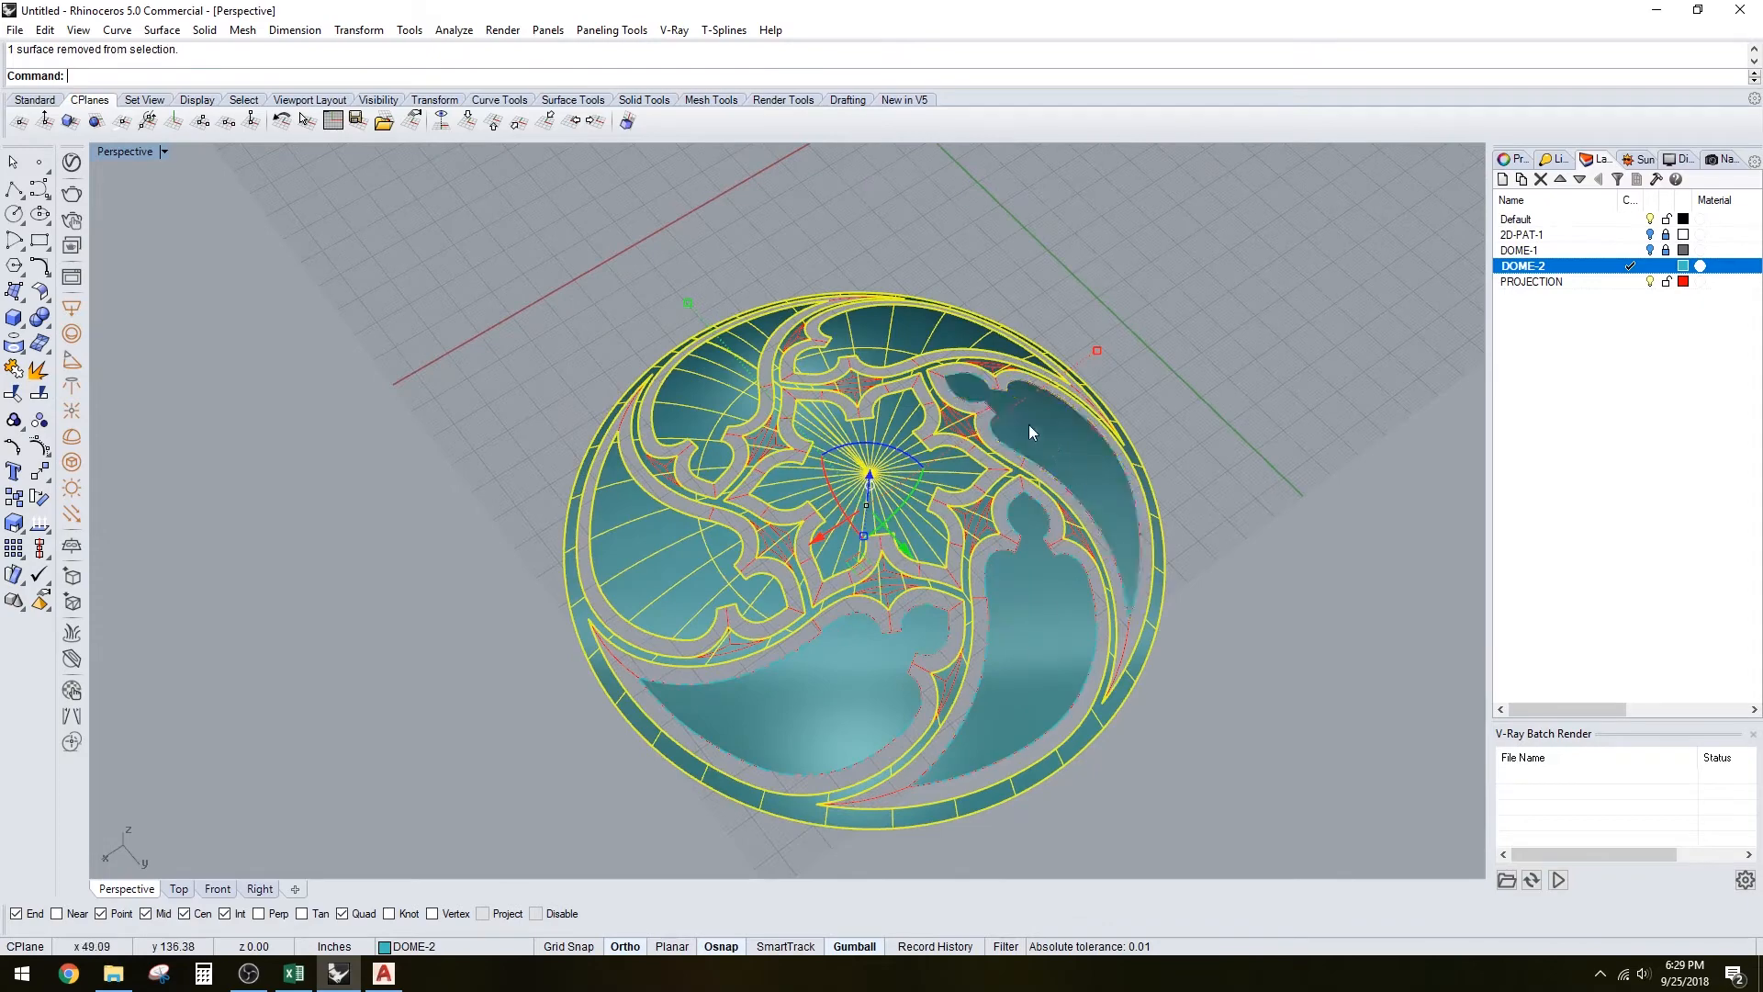
pyautogui.keyDown('ctrl'); pyautogui.click(895, 334); pyautogui.keyUp('ctrl')
pyautogui.keyDown('ctrl'); pyautogui.click(709, 385); pyautogui.keyUp('ctrl')
pyautogui.keyDown('ctrl'); pyautogui.click(670, 551); pyautogui.keyUp('ctrl')
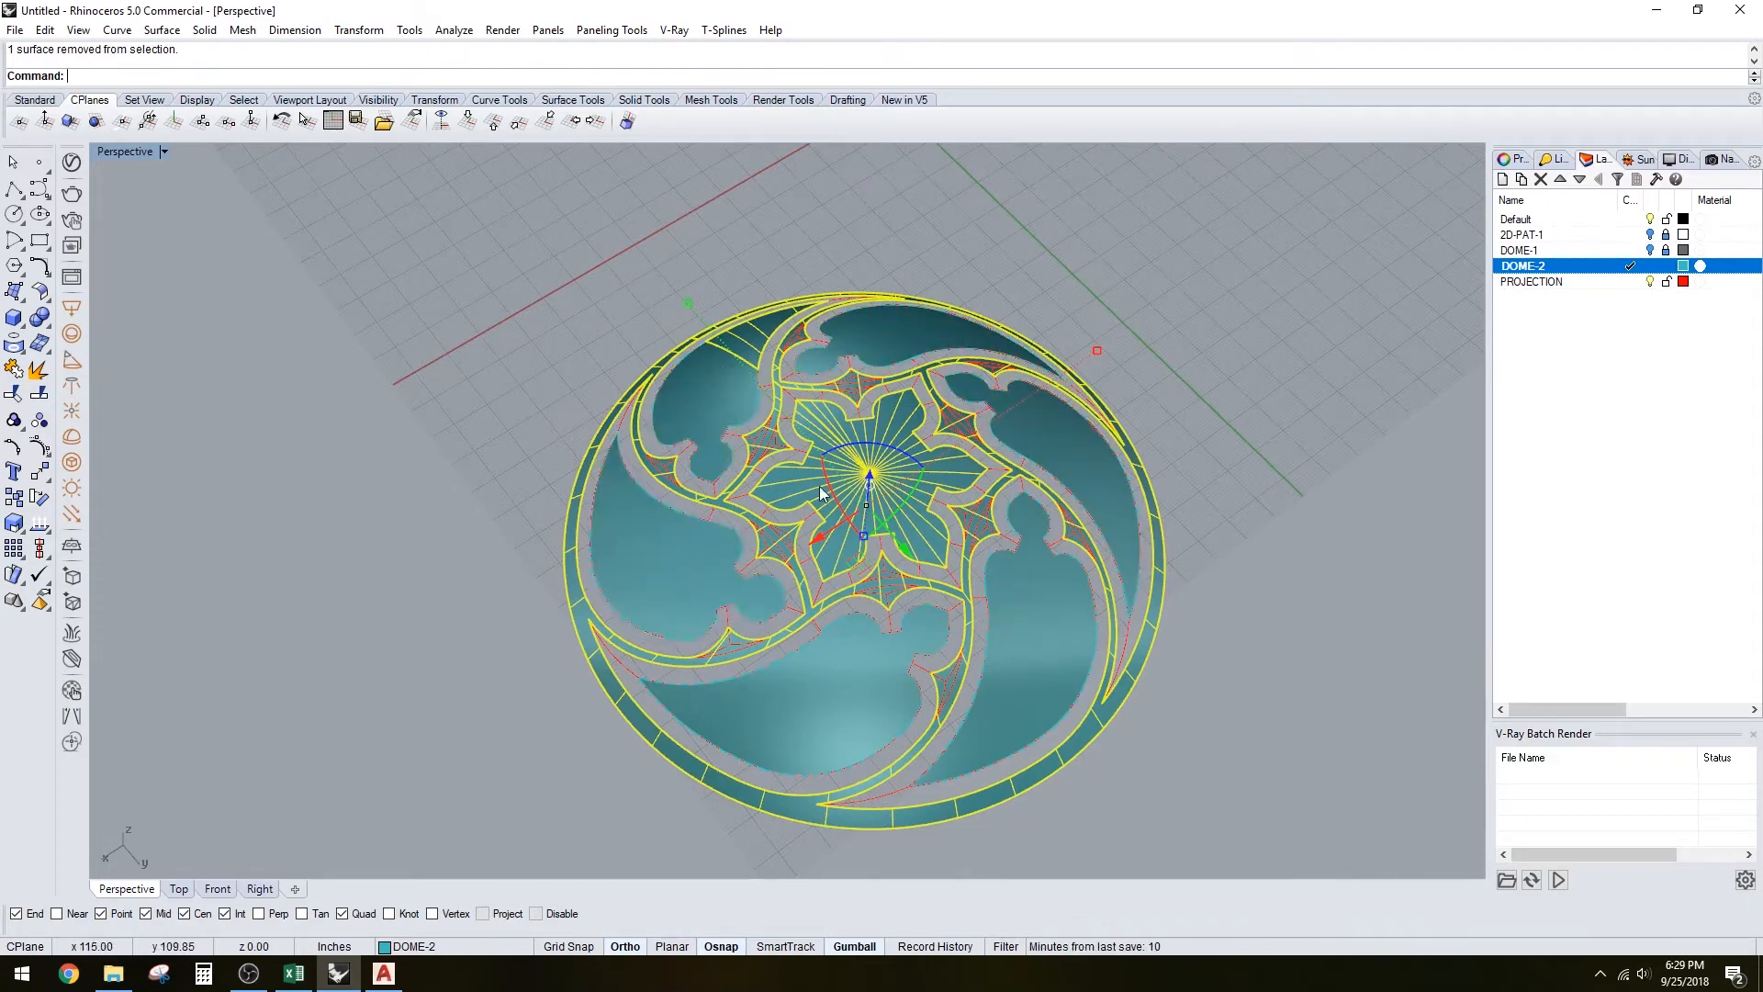
pyautogui.moveTo(781, 482)
pyautogui.mouseDown(button='right')
pyautogui.moveTo(905, 485)
pyautogui.moveTo(964, 511)
pyautogui.mouseUp(button='right')
pyautogui.press('Delete')
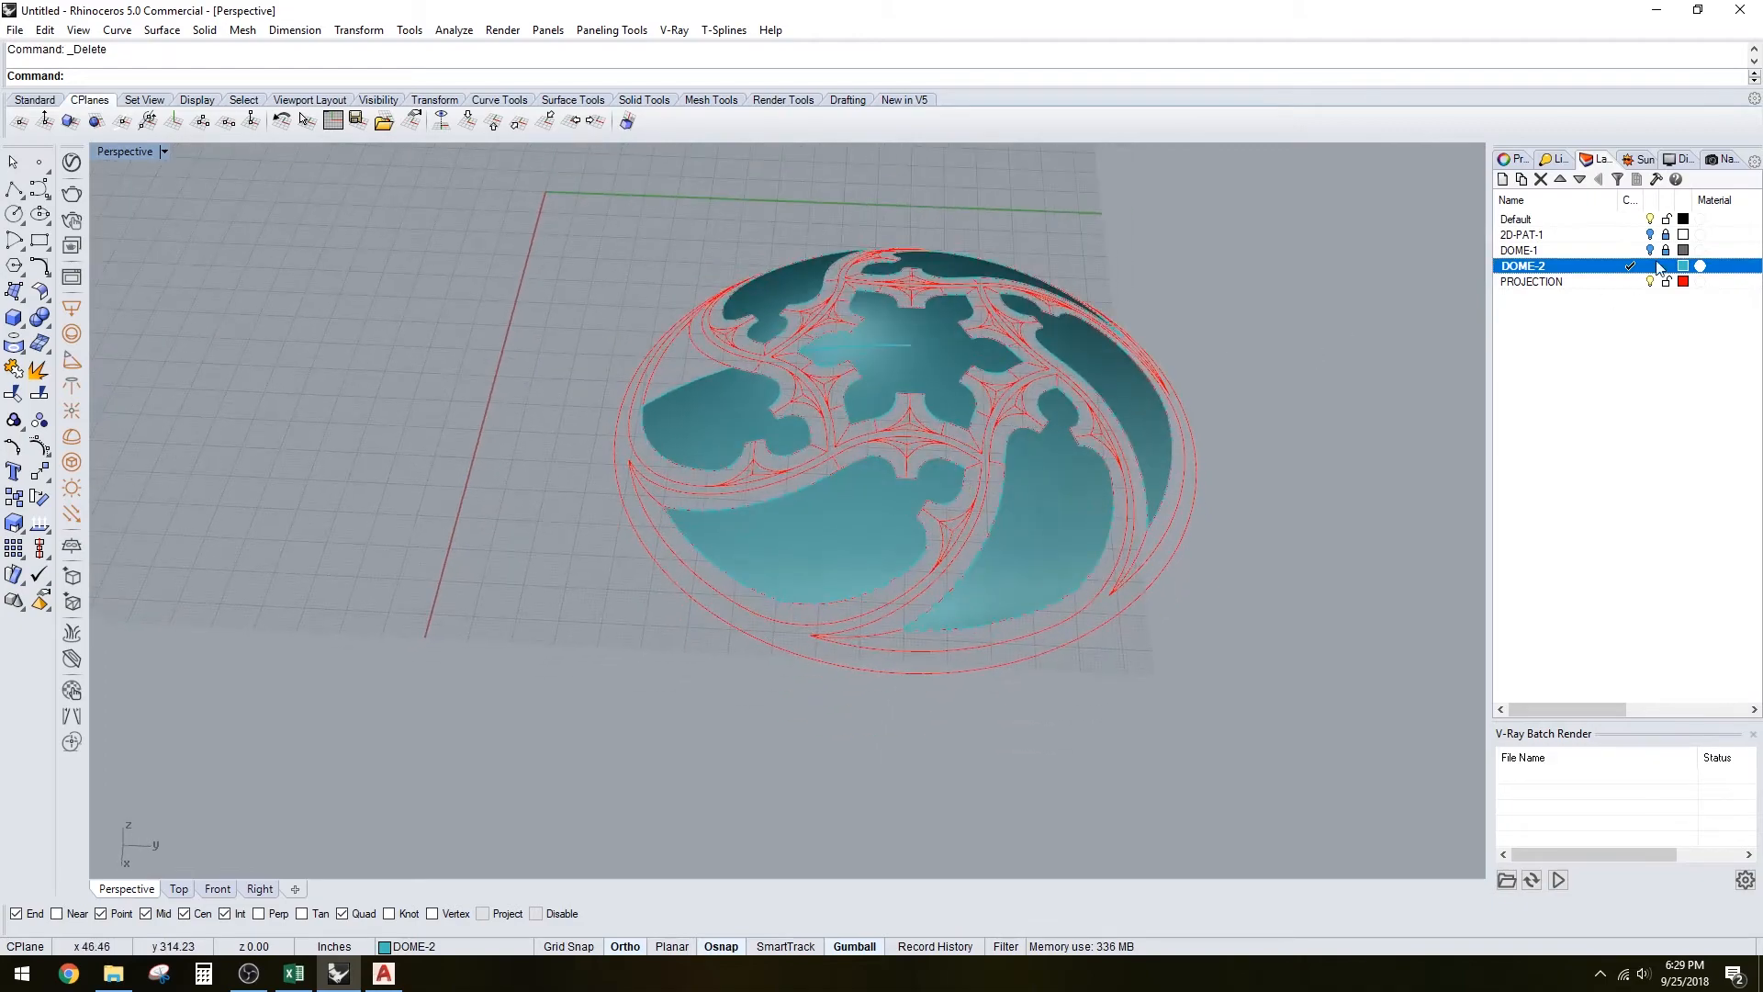
# Show the grey inner dome on DOME-1 and hide the red PROJECTION curves
pyautogui.click(1649, 252)
pyautogui.moveTo(1157, 551); pyautogui.dragTo(970, 614, button='right')
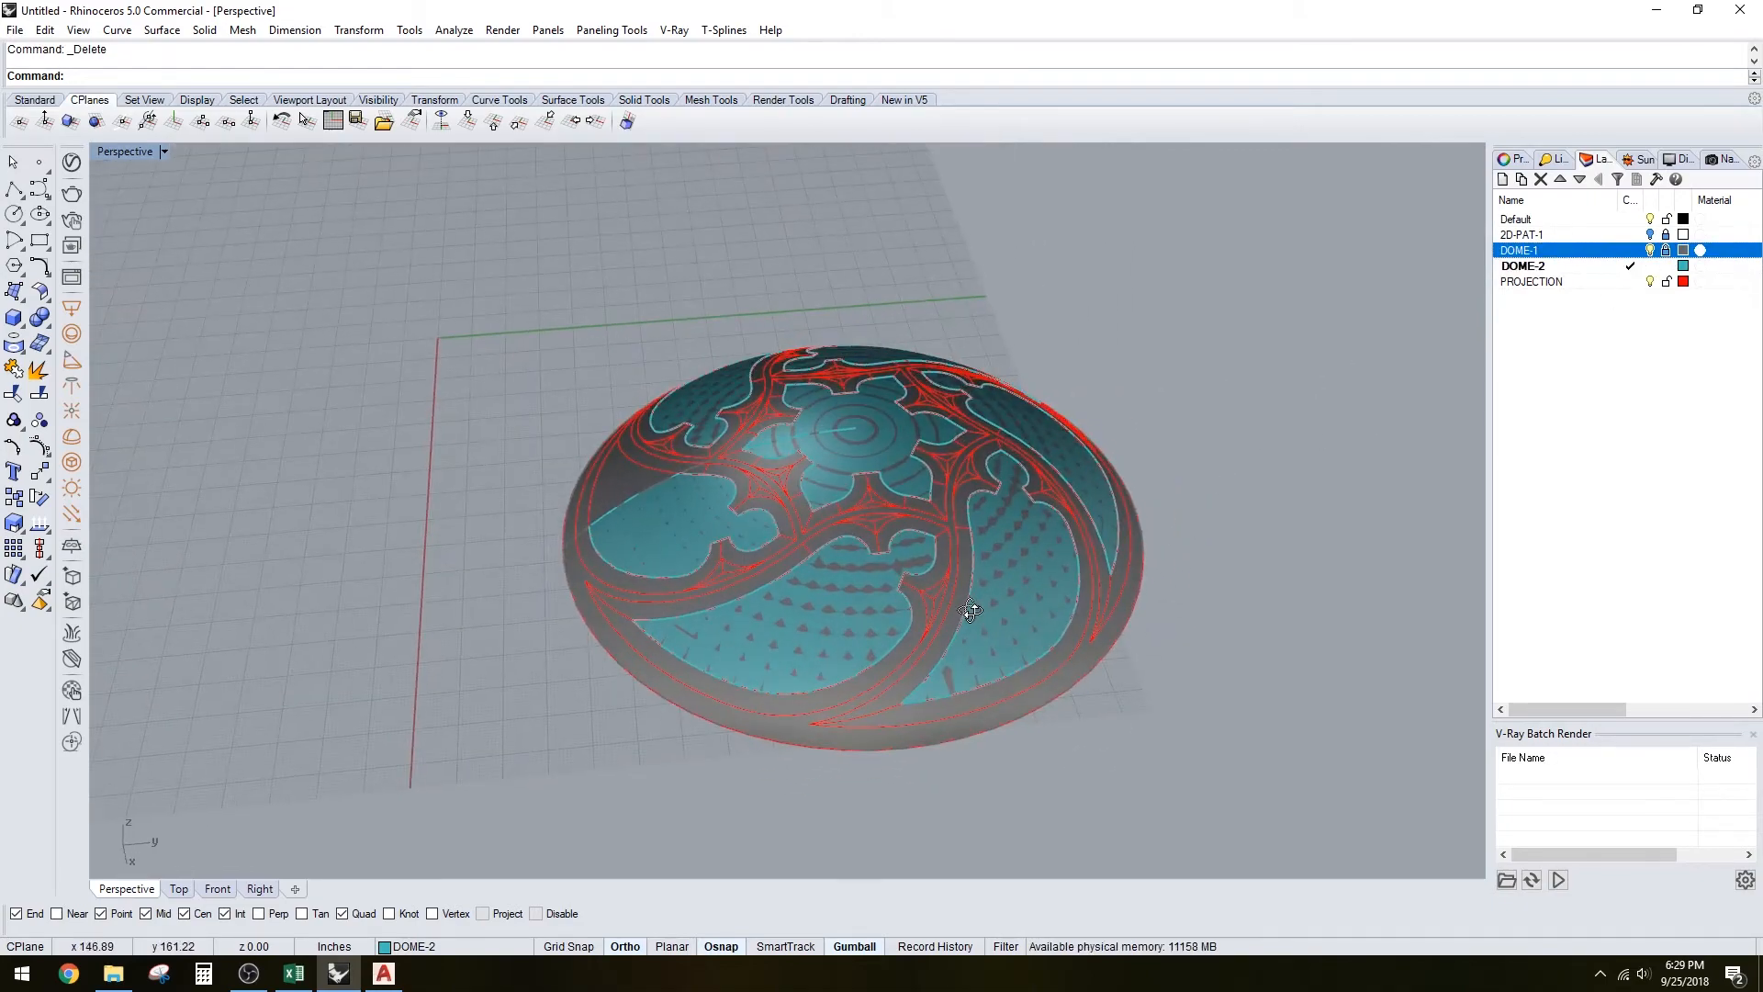
pyautogui.click(1665, 285)
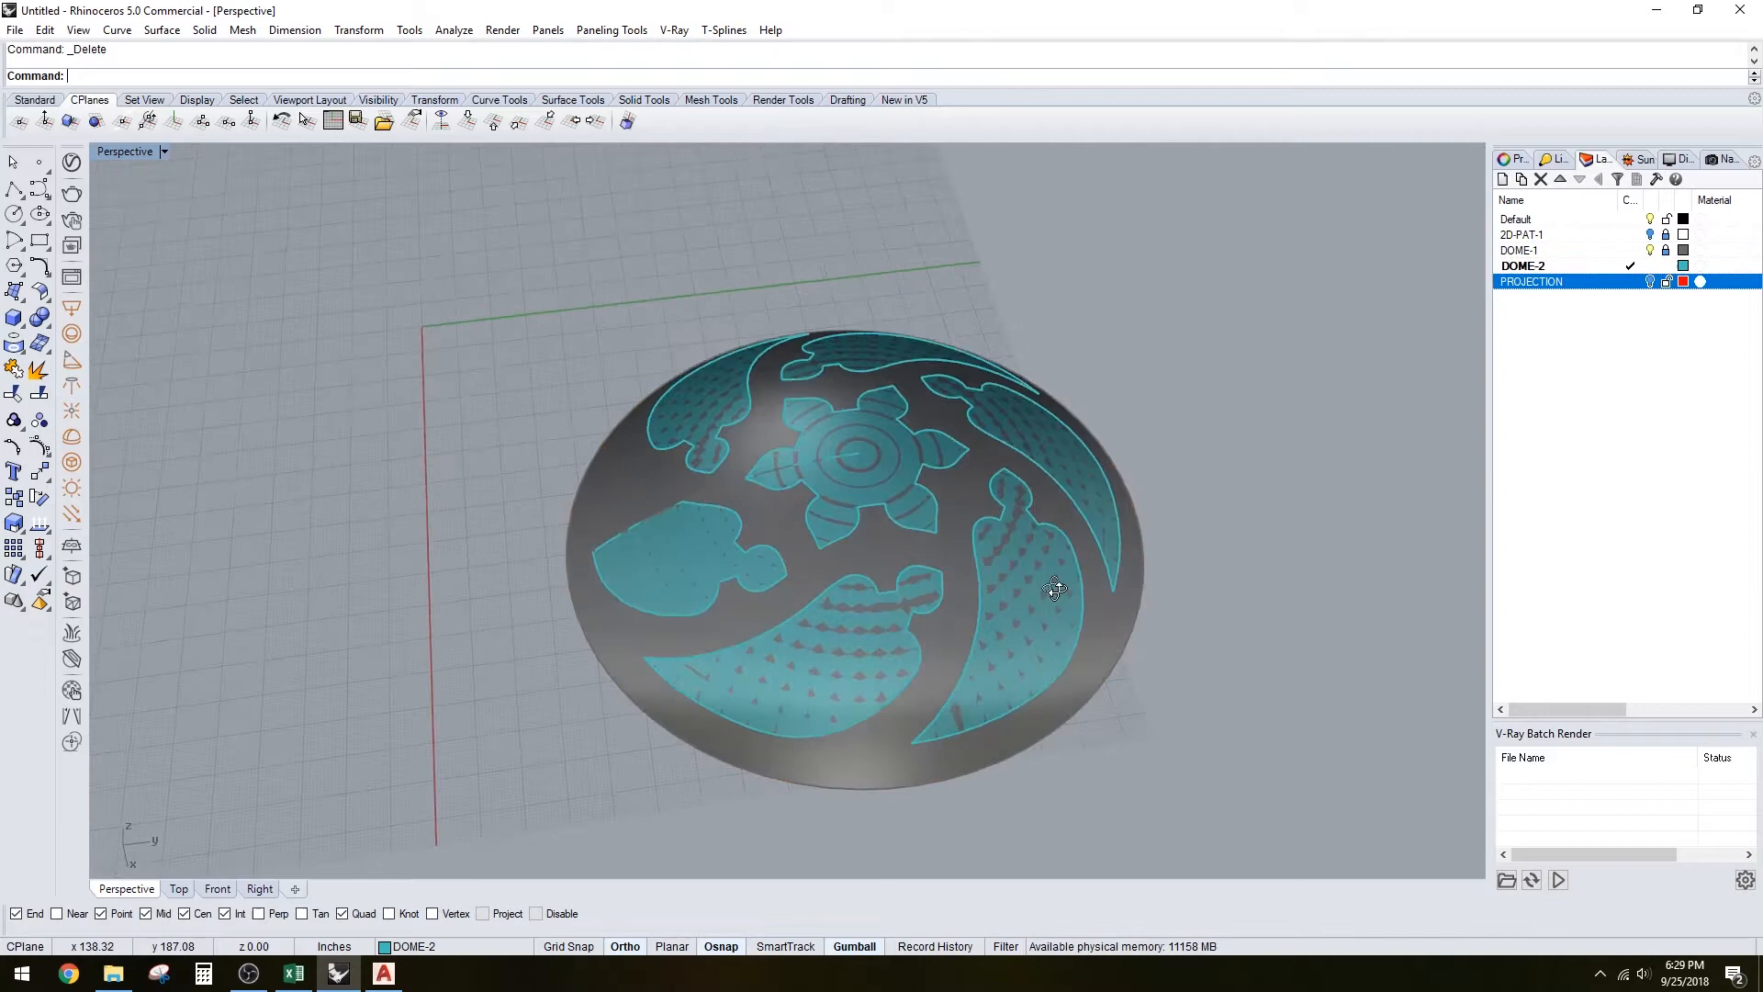
# Trim using every DOME-2 leaf panel as cutters in the perspective view
pyautogui.click(825, 652)
pyautogui.rightClick(1523, 265)
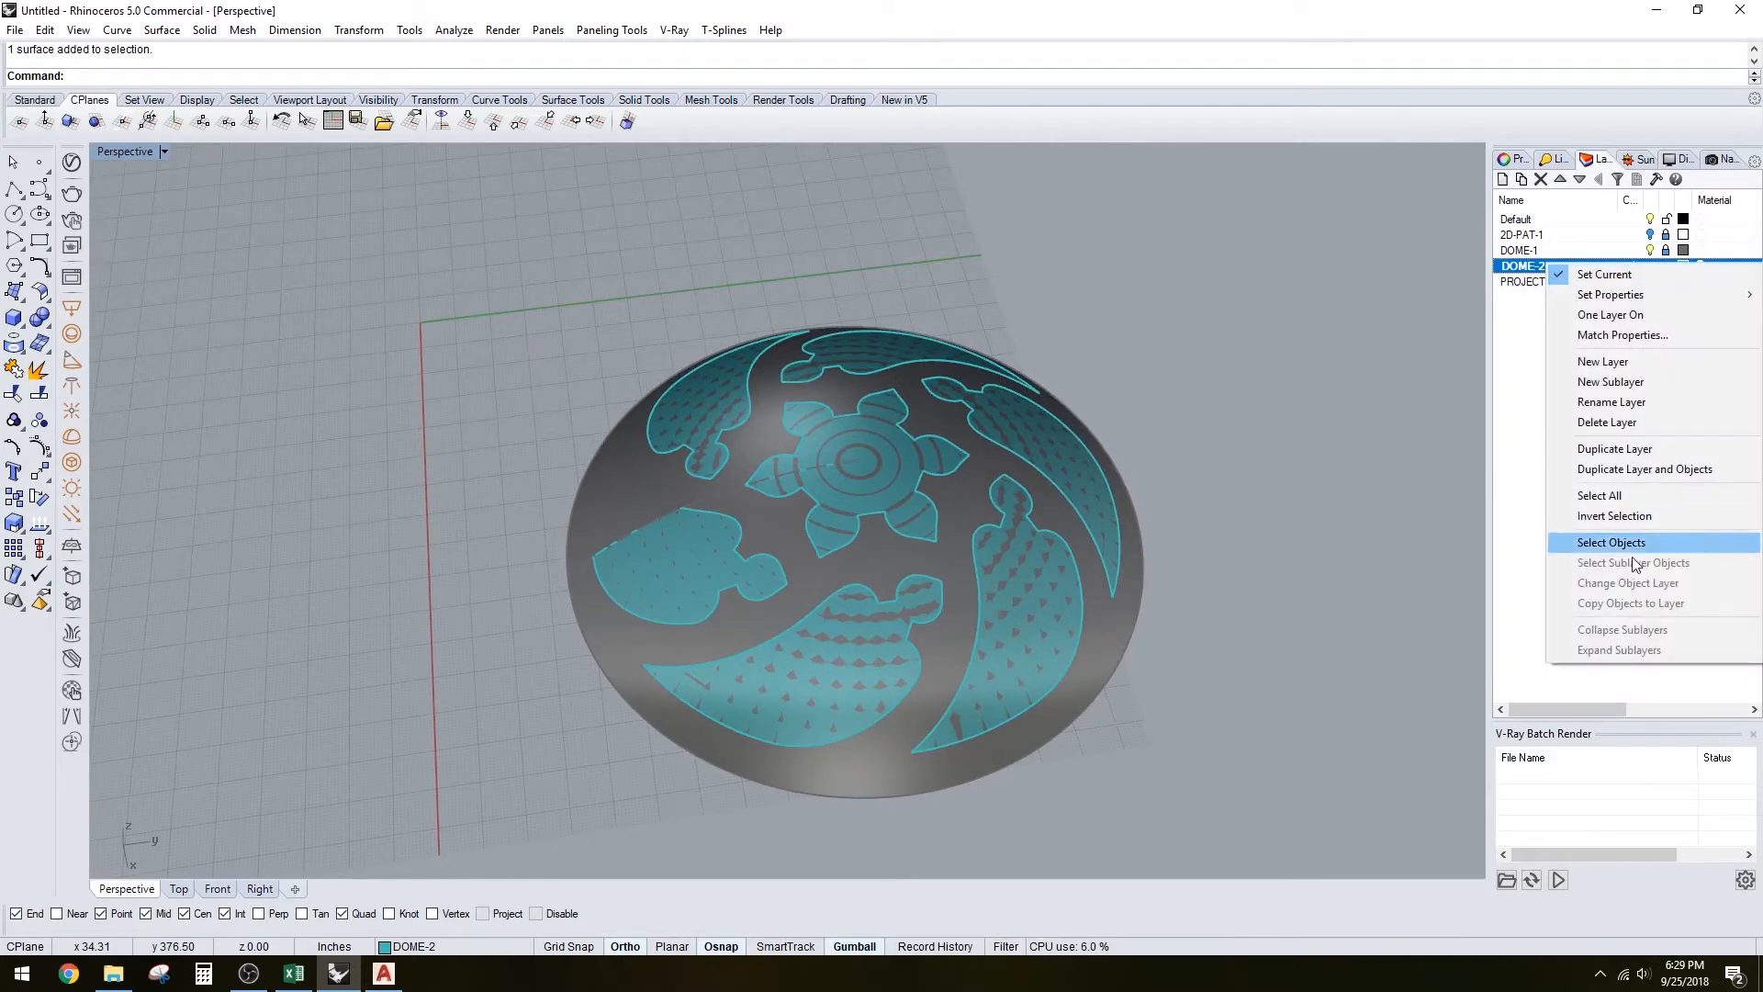
pyautogui.click(1632, 556)
pyautogui.moveTo(1166, 568); pyautogui.dragTo(1150, 596, button='right')
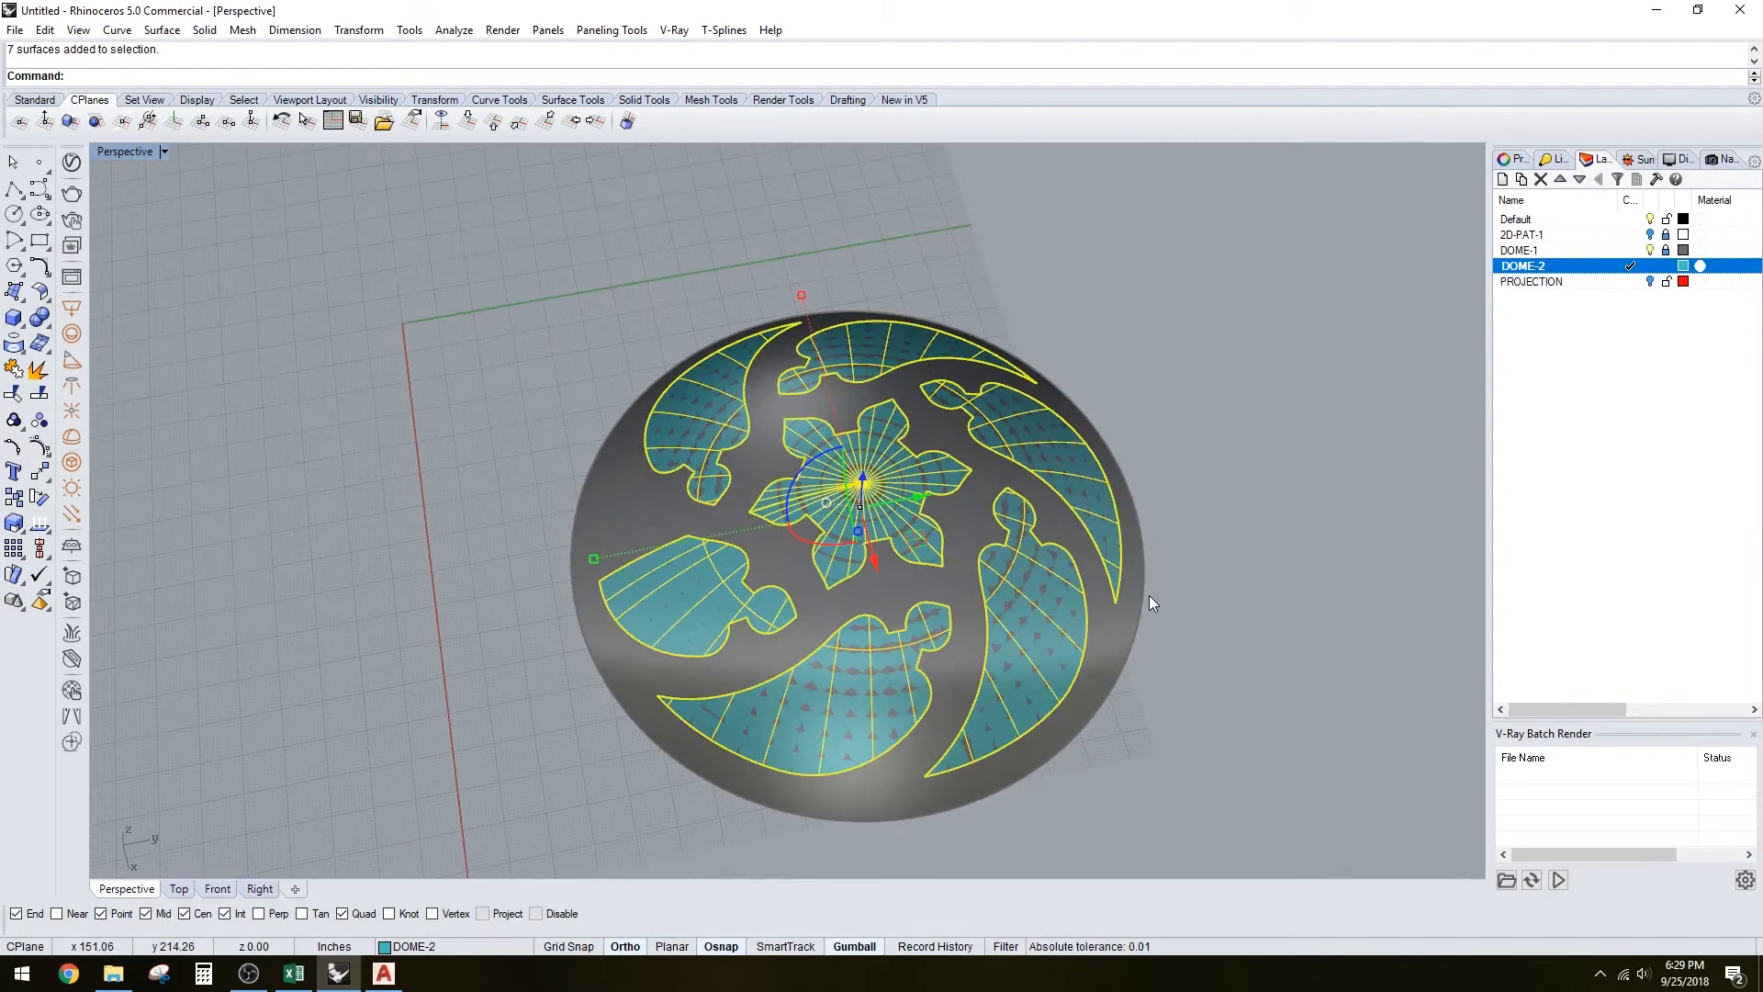
pyautogui.write('Tr')
pyautogui.press('Return')
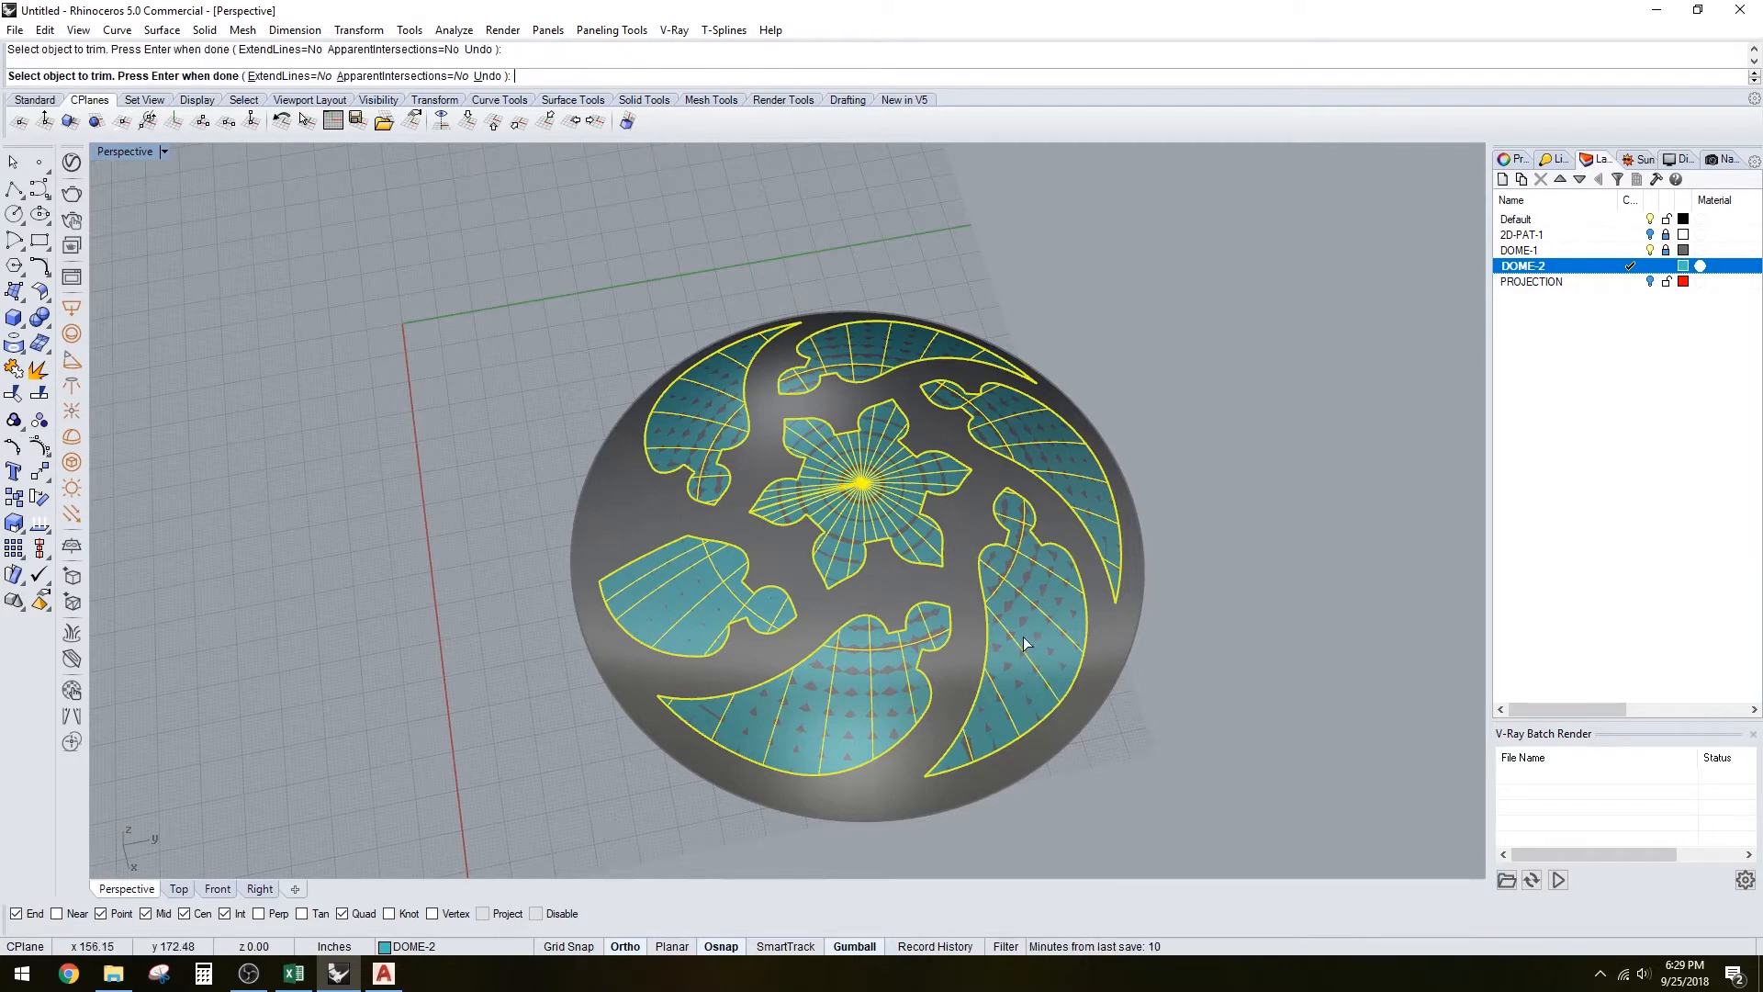
pyautogui.press('Return')
pyautogui.click(984, 577)
pyautogui.click(456, 225)
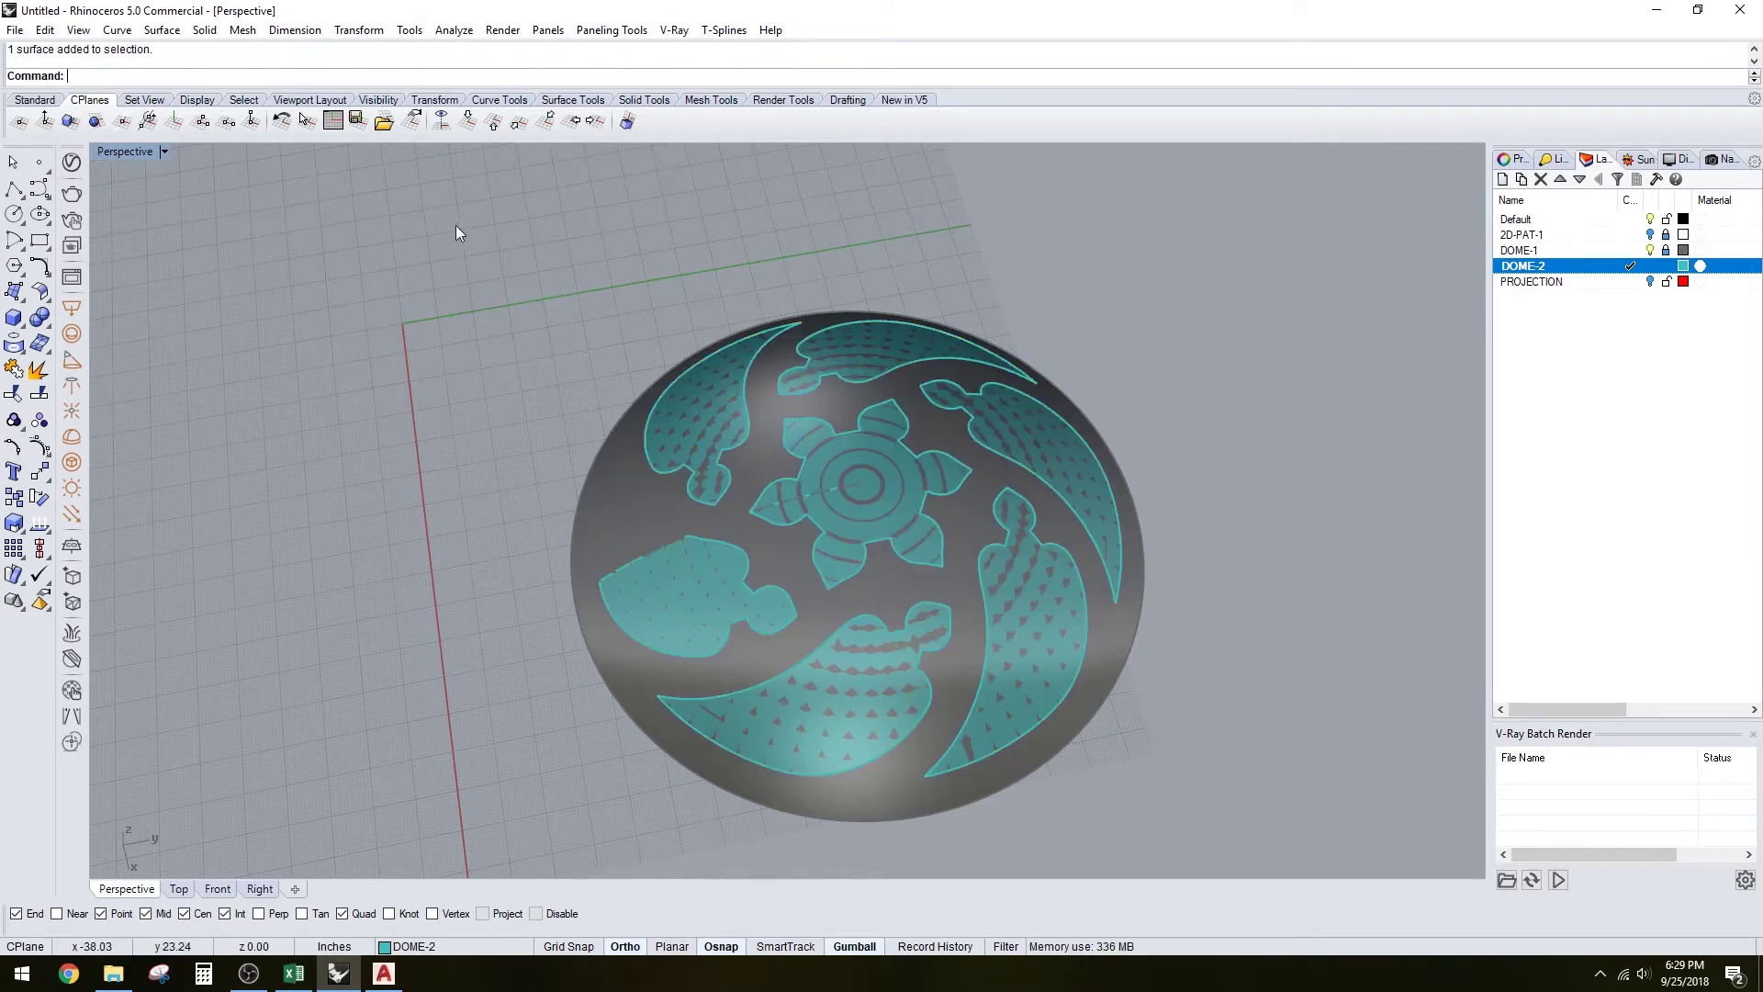
# Trim the overlapping upper-left and lower-left leaves against each other in the Top view
pyautogui.doubleClick(131, 151)
pyautogui.scroll(3, 503, 369)
pyautogui.click(332, 484)
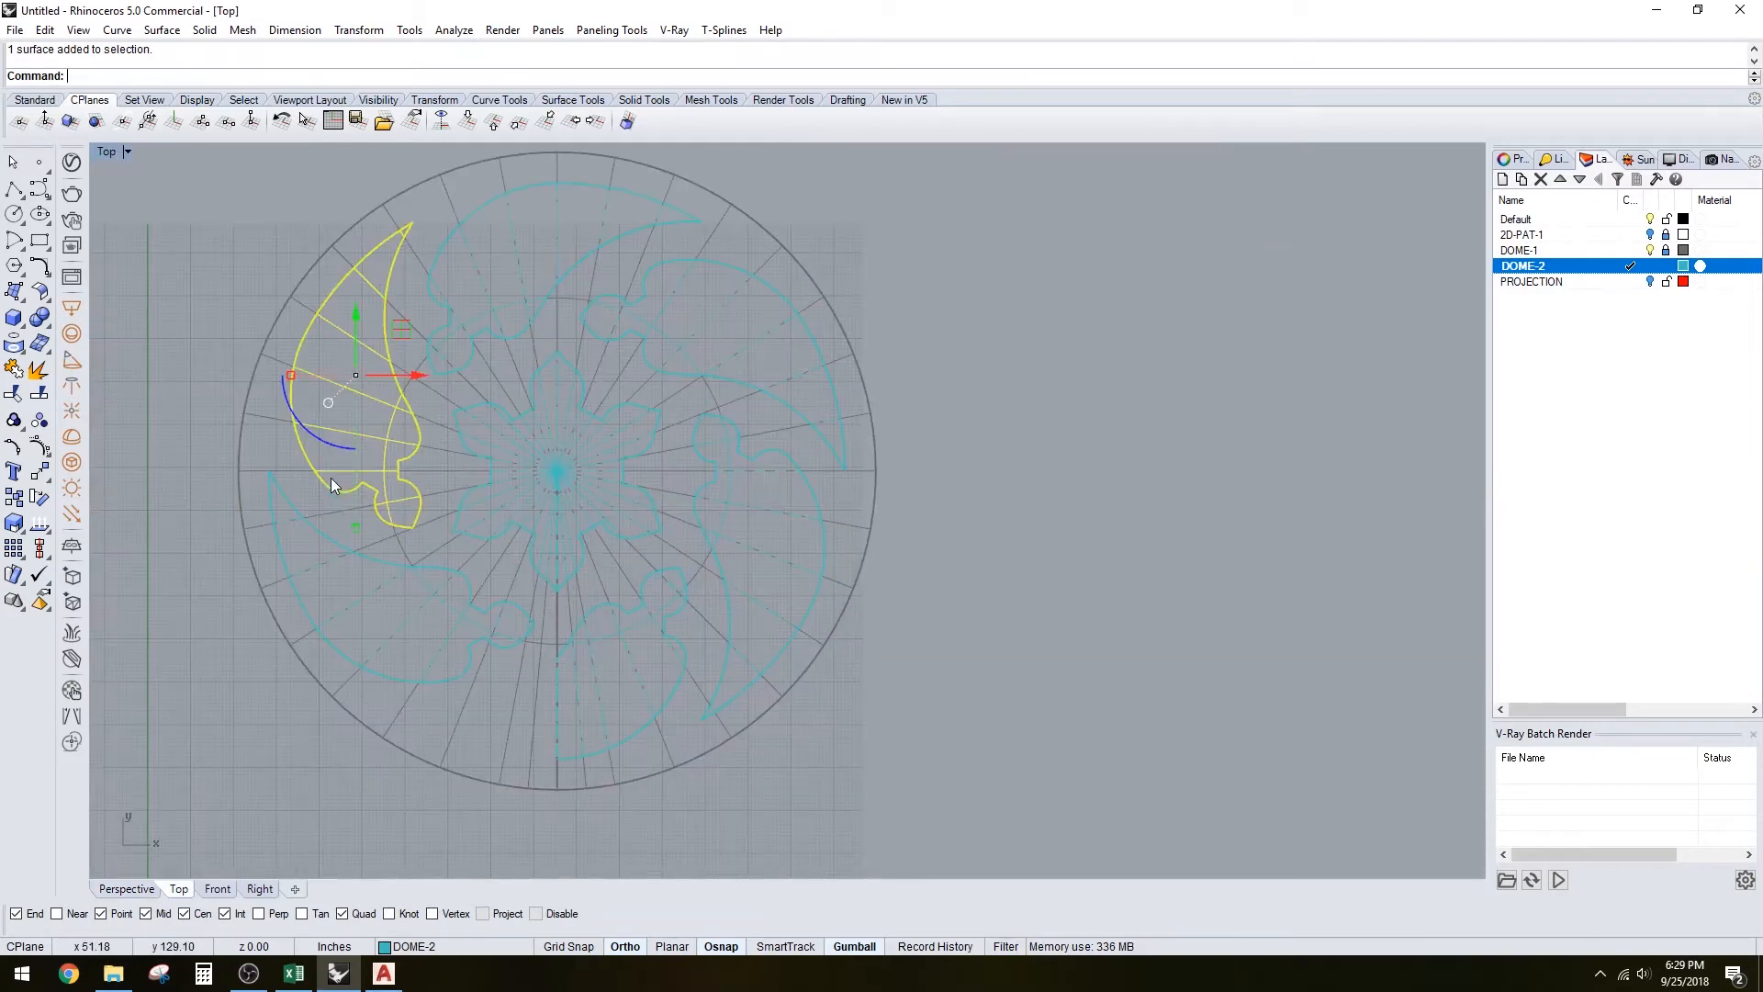
pyautogui.write('Trim')
pyautogui.press('Return')
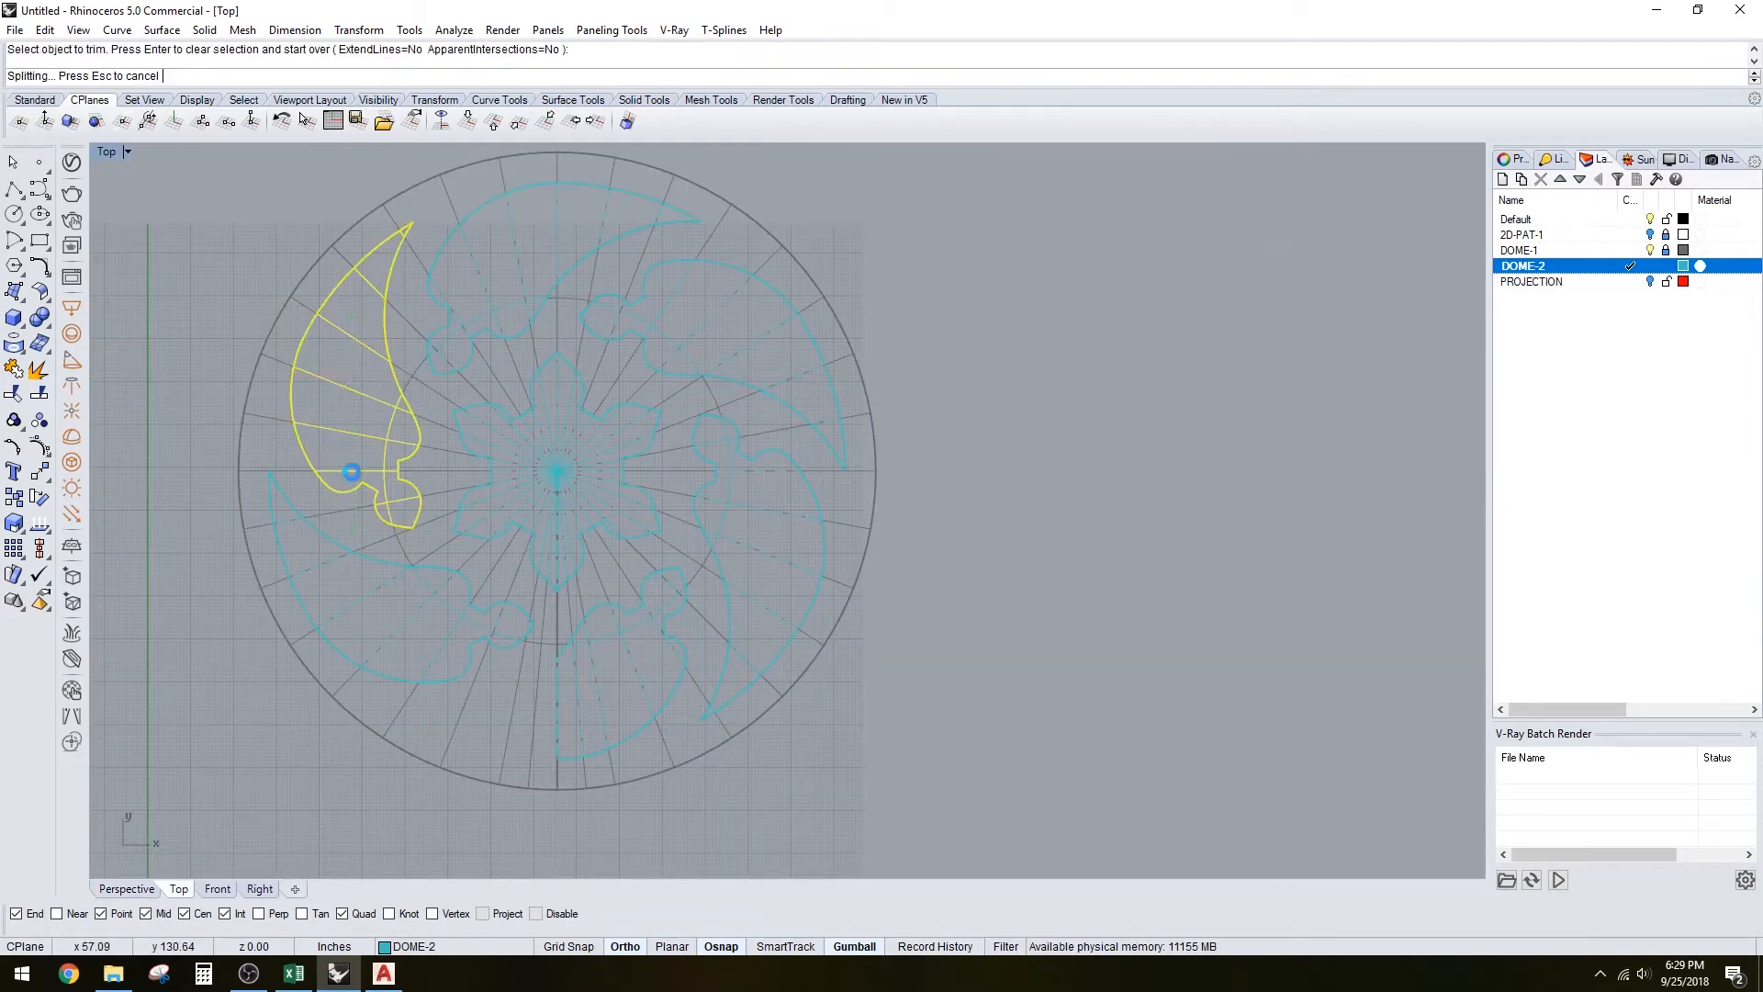
pyautogui.scroll(2, 354, 472)
pyautogui.click(335, 454)
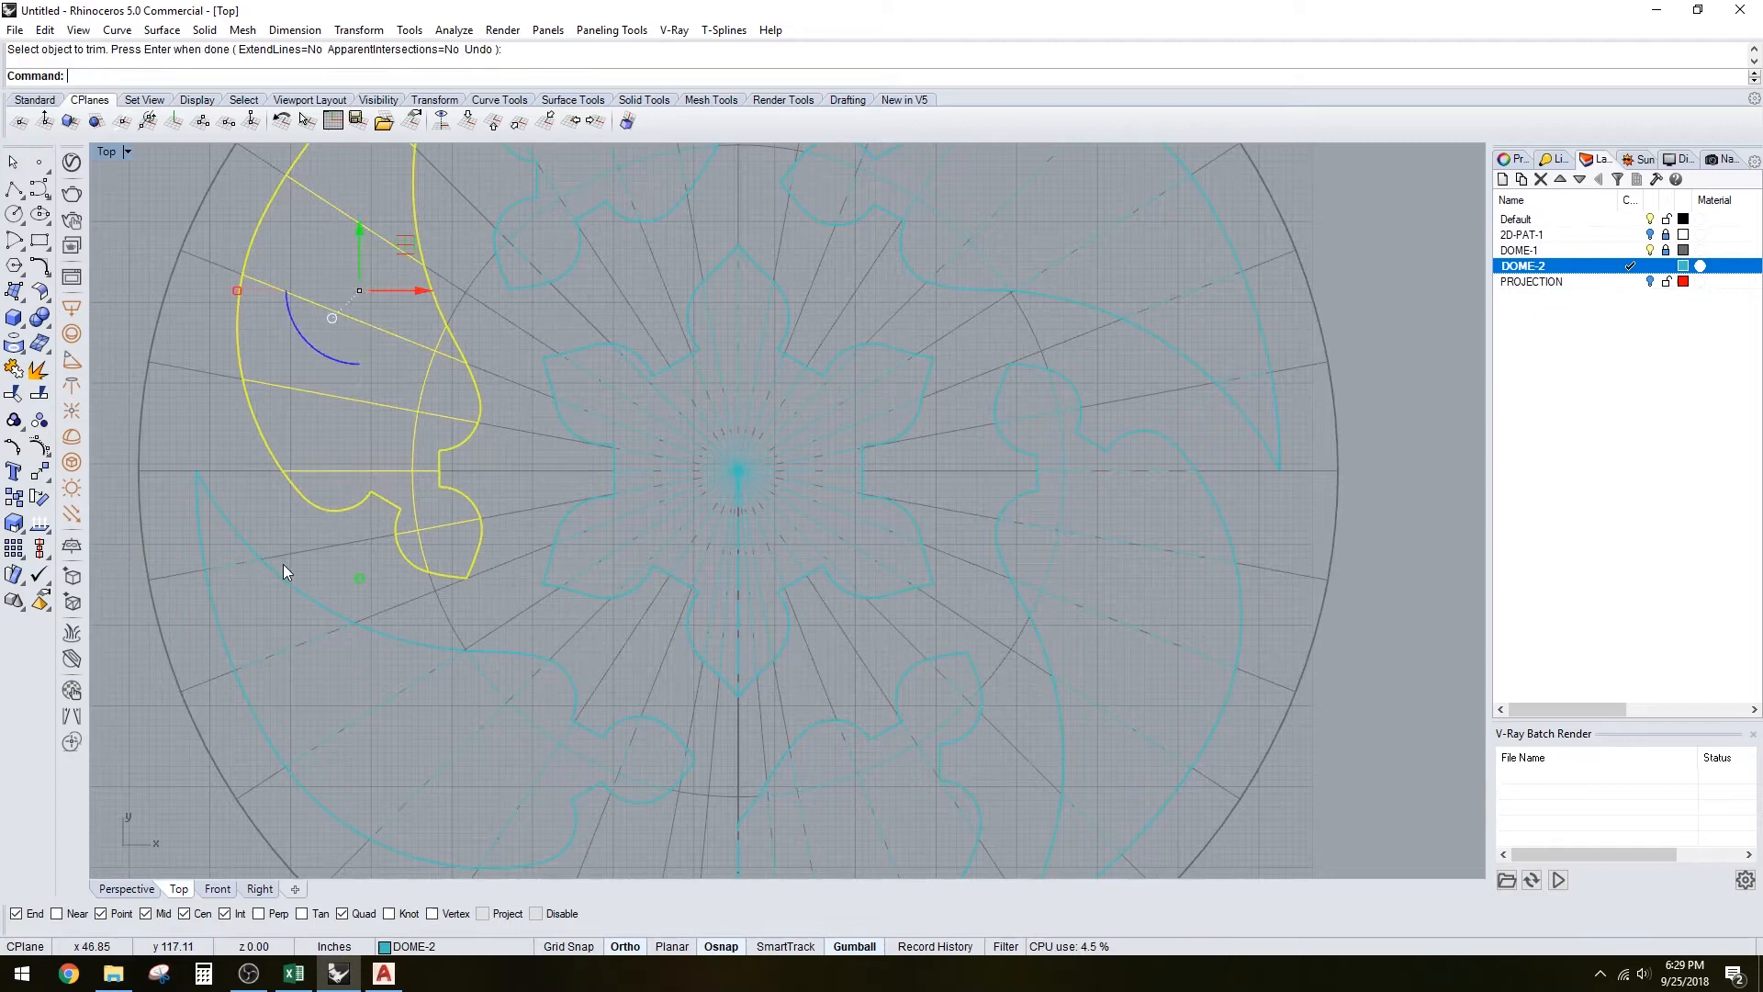
pyautogui.click(269, 575)
pyautogui.press('Return')
pyautogui.click(228, 555)
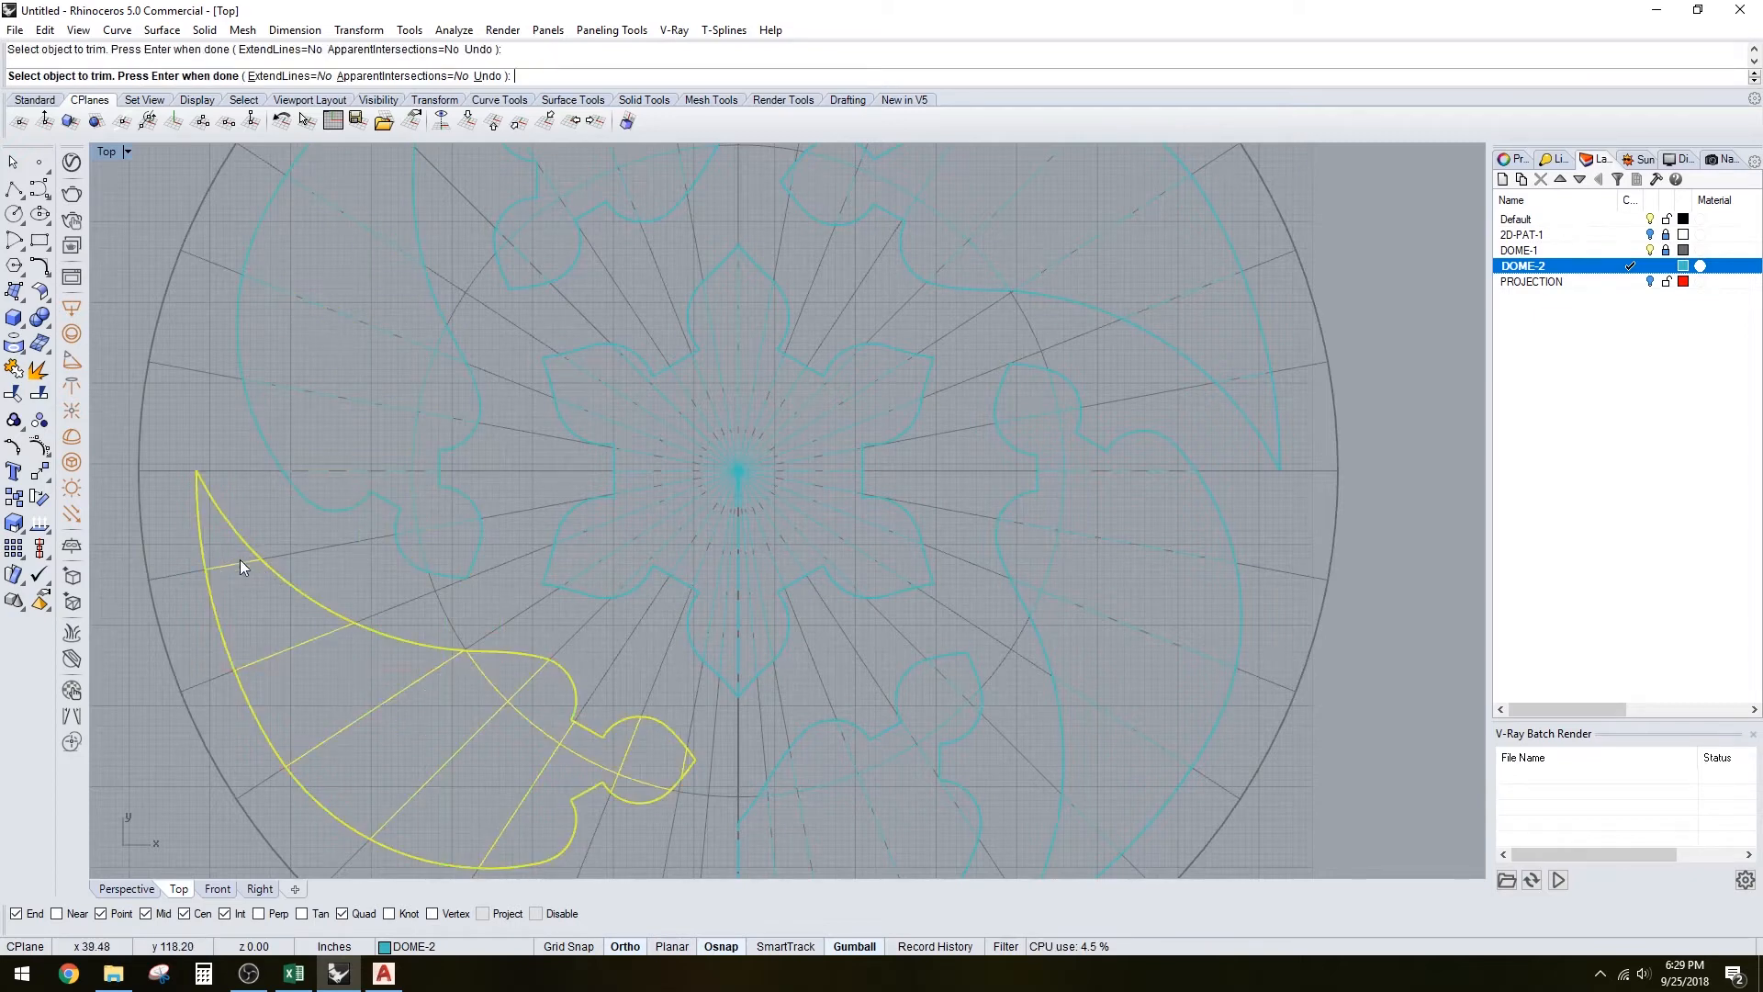
pyautogui.press('Return')
pyautogui.scroll(-1, 283, 585)
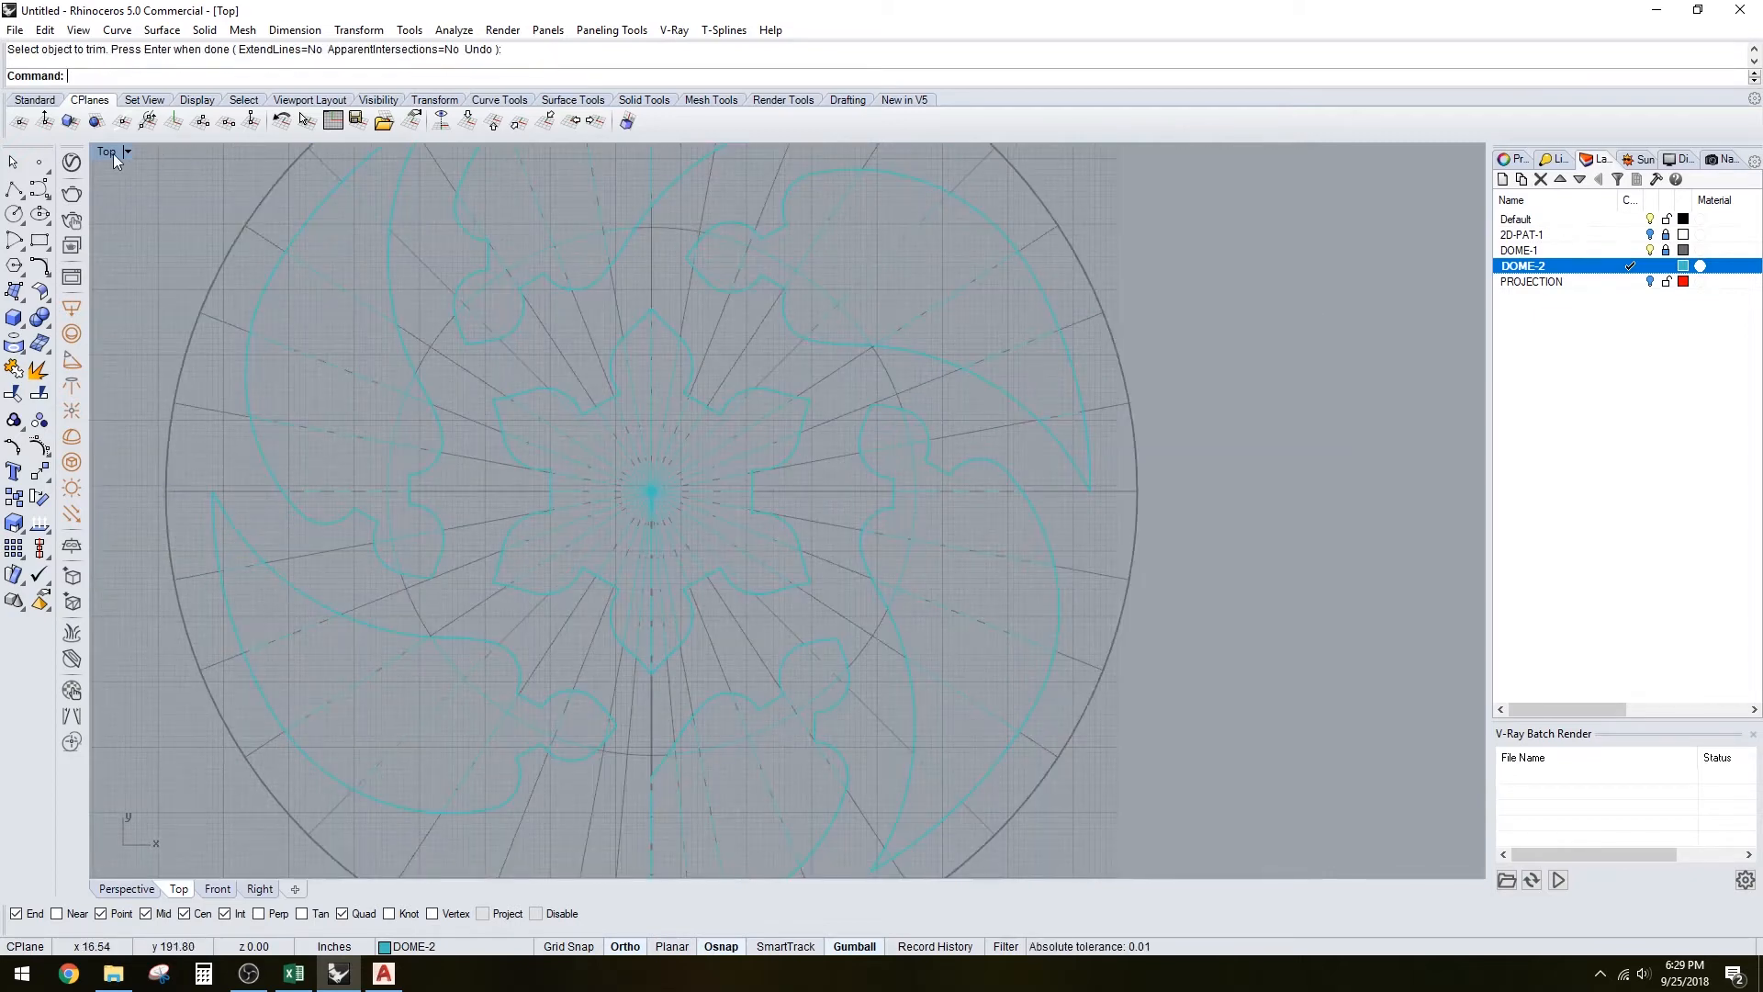
# Delete two unwanted leaf panels in the maximised shaded perspective view
pyautogui.doubleClick(108, 152)
pyautogui.doubleClick(810, 152)
pyautogui.moveTo(850, 400)
pyautogui.mouseDown(button='right')
pyautogui.moveTo(881, 496)
pyautogui.moveTo(1016, 563)
pyautogui.moveTo(977, 487)
pyautogui.moveTo(913, 533)
pyautogui.moveTo(1020, 566)
pyautogui.moveTo(934, 618)
pyautogui.moveTo(897, 558)
pyautogui.mouseUp(button='right')
pyautogui.scroll(3, 892, 532)
pyautogui.click(1016, 563)
pyautogui.press('Delete')
pyautogui.click(776, 447)
pyautogui.press('Delete')
# Mirror the lower leaf across the dome centre, then undo the mirrored copy
pyautogui.click(920, 614)
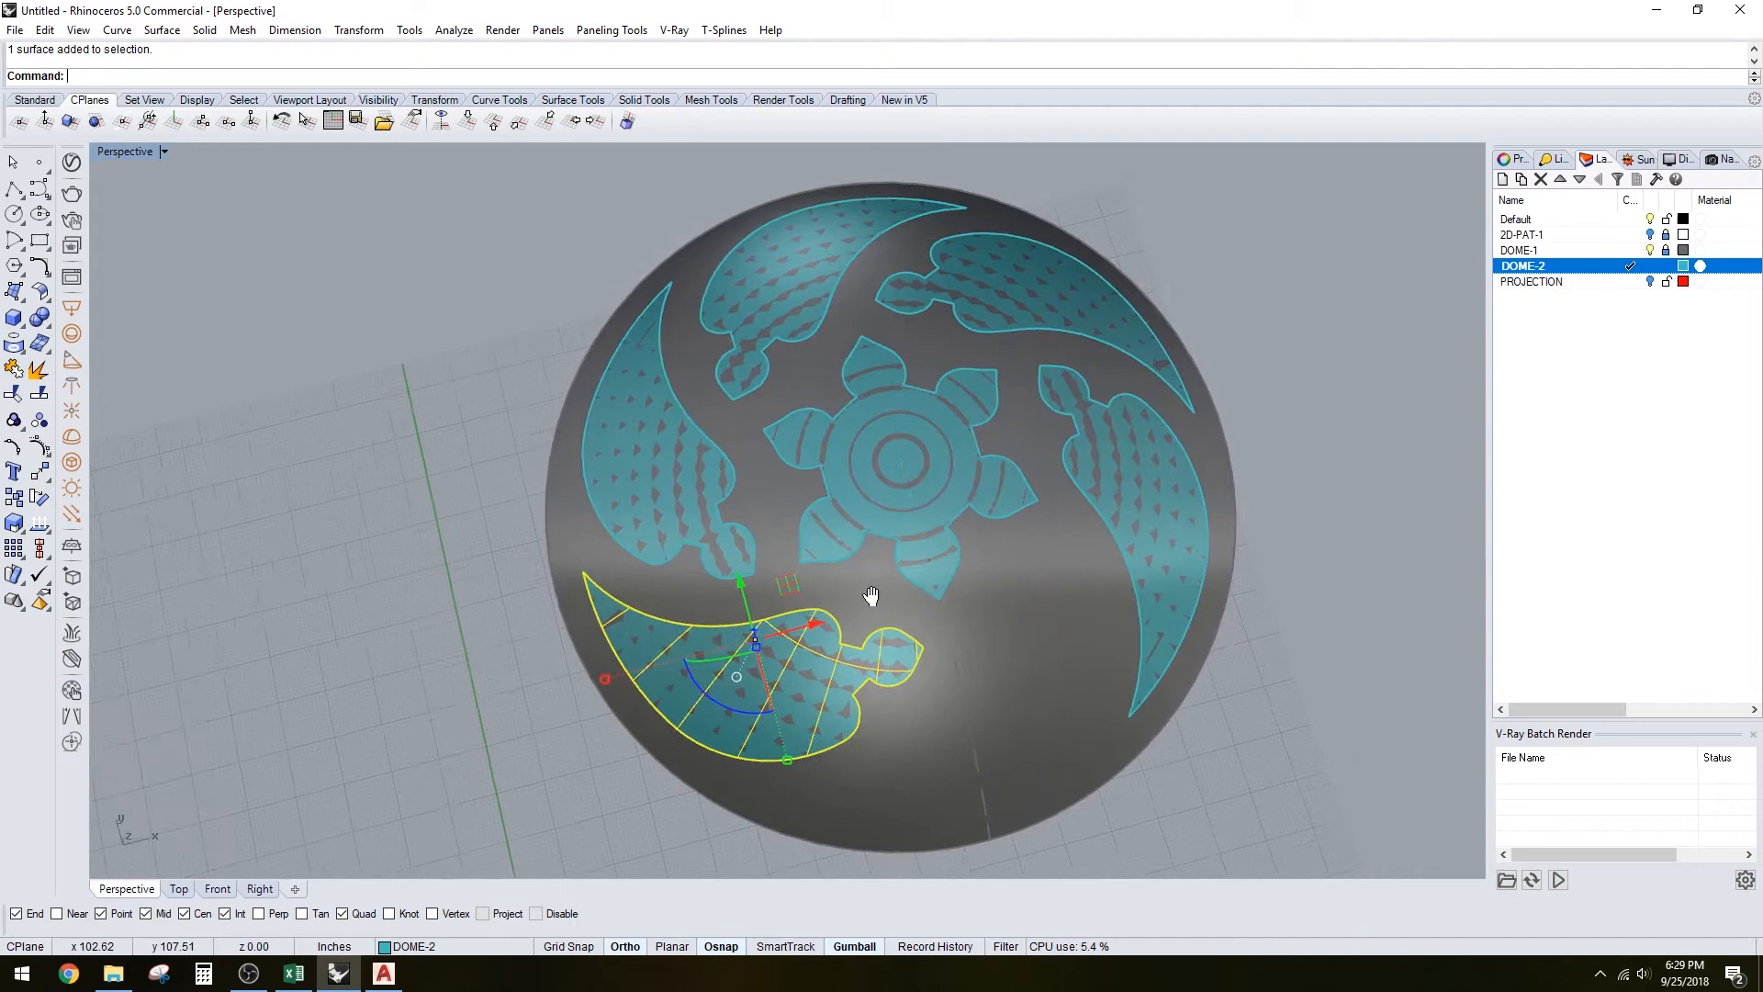
pyautogui.write('Mirror')
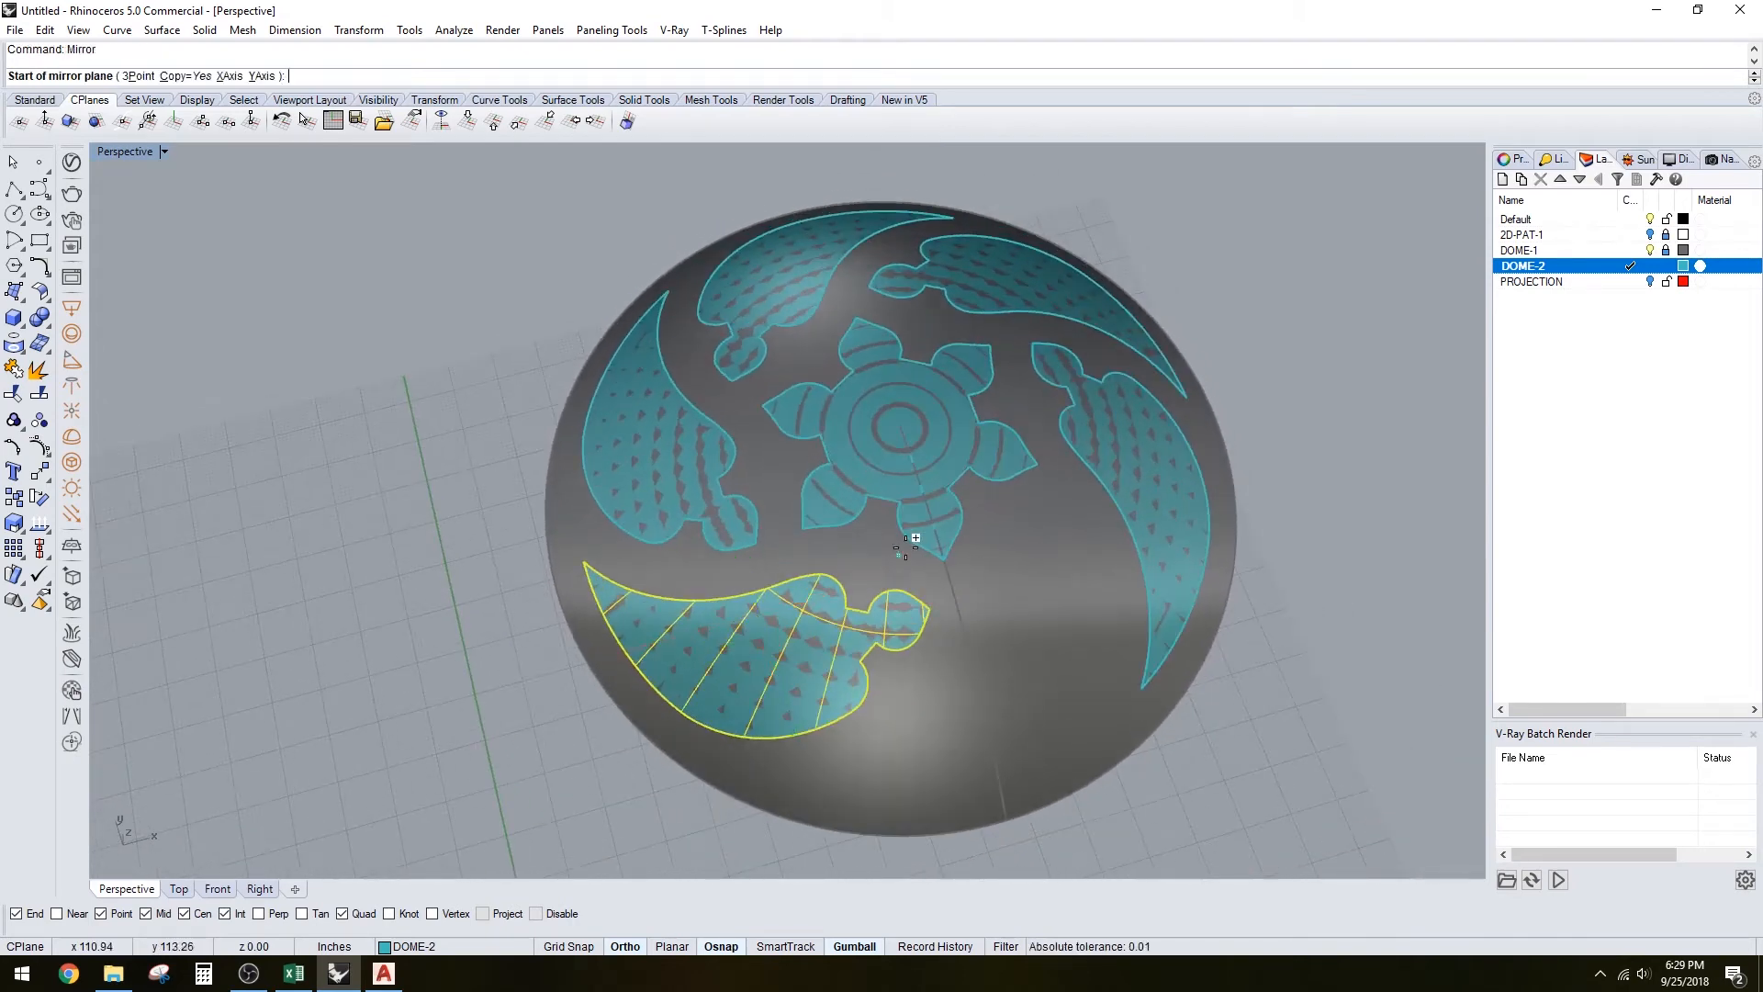
pyautogui.press('Return')
pyautogui.scroll(3, 897, 558)
pyautogui.click(894, 475)
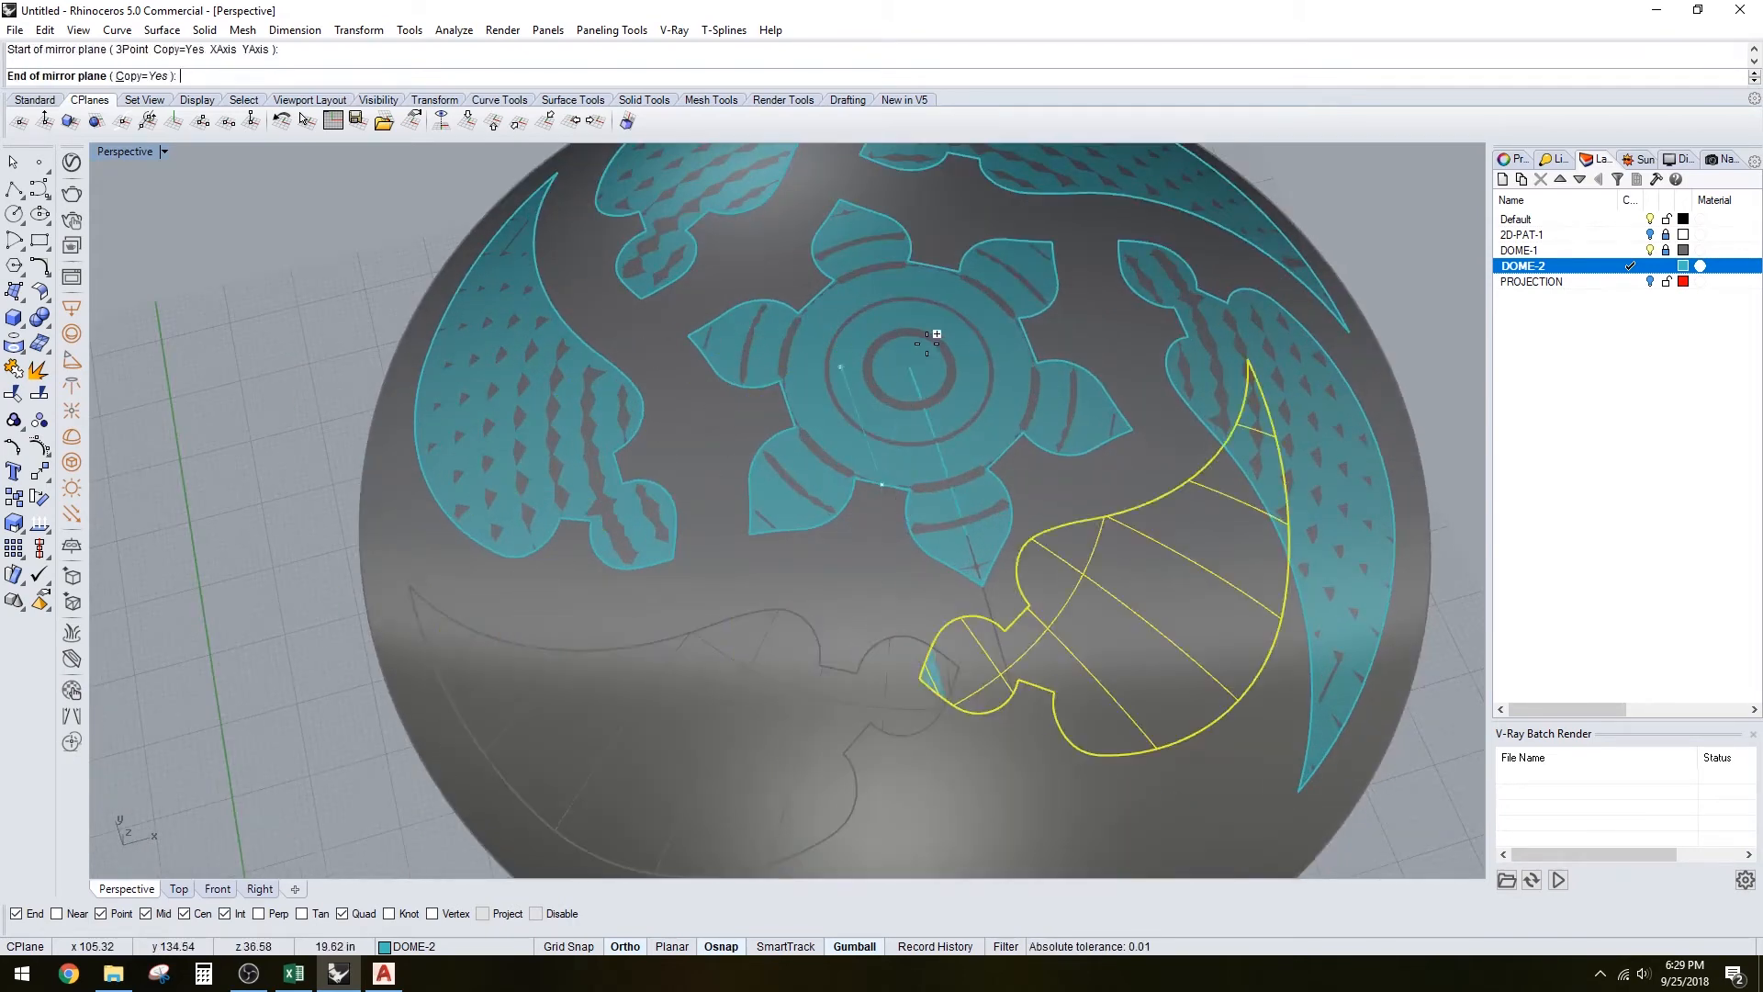
pyautogui.click(937, 302)
pyautogui.scroll(-3, 935, 268)
pyautogui.press('Escape')
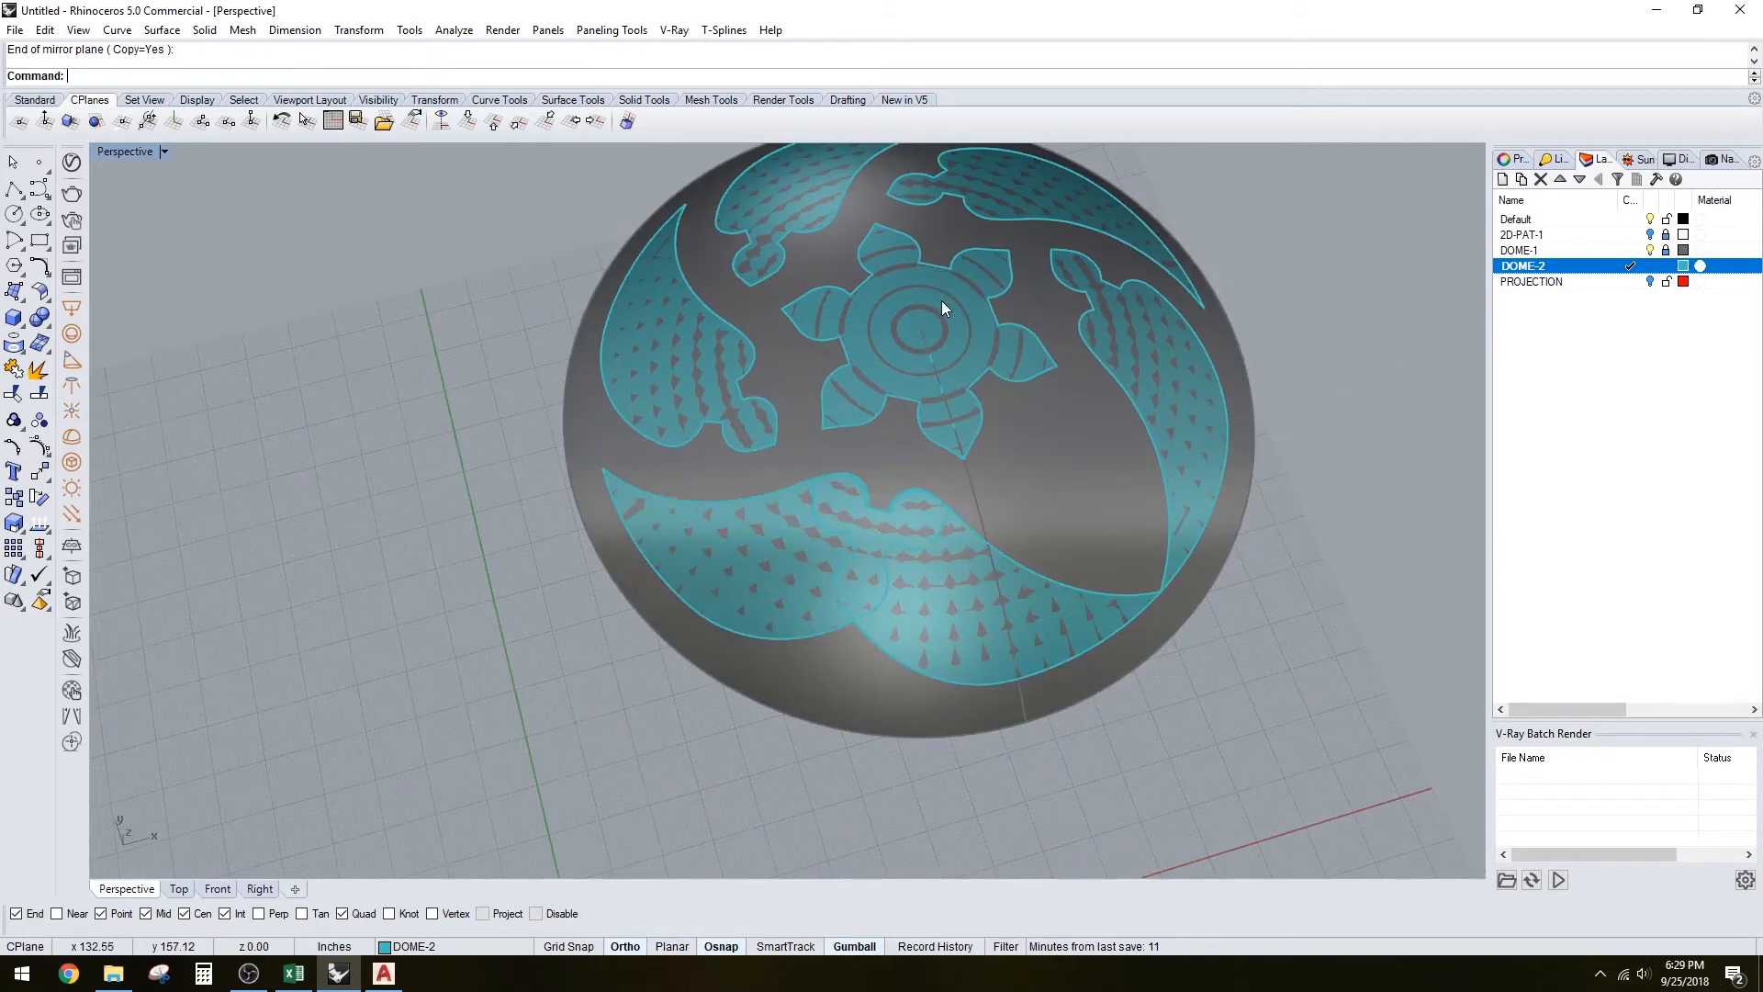
pyautogui.hotkey('ctrl', 'z')
# Rotate the lower-left leaf about the dome centre to the lower right and copy it
pyautogui.click(835, 482)
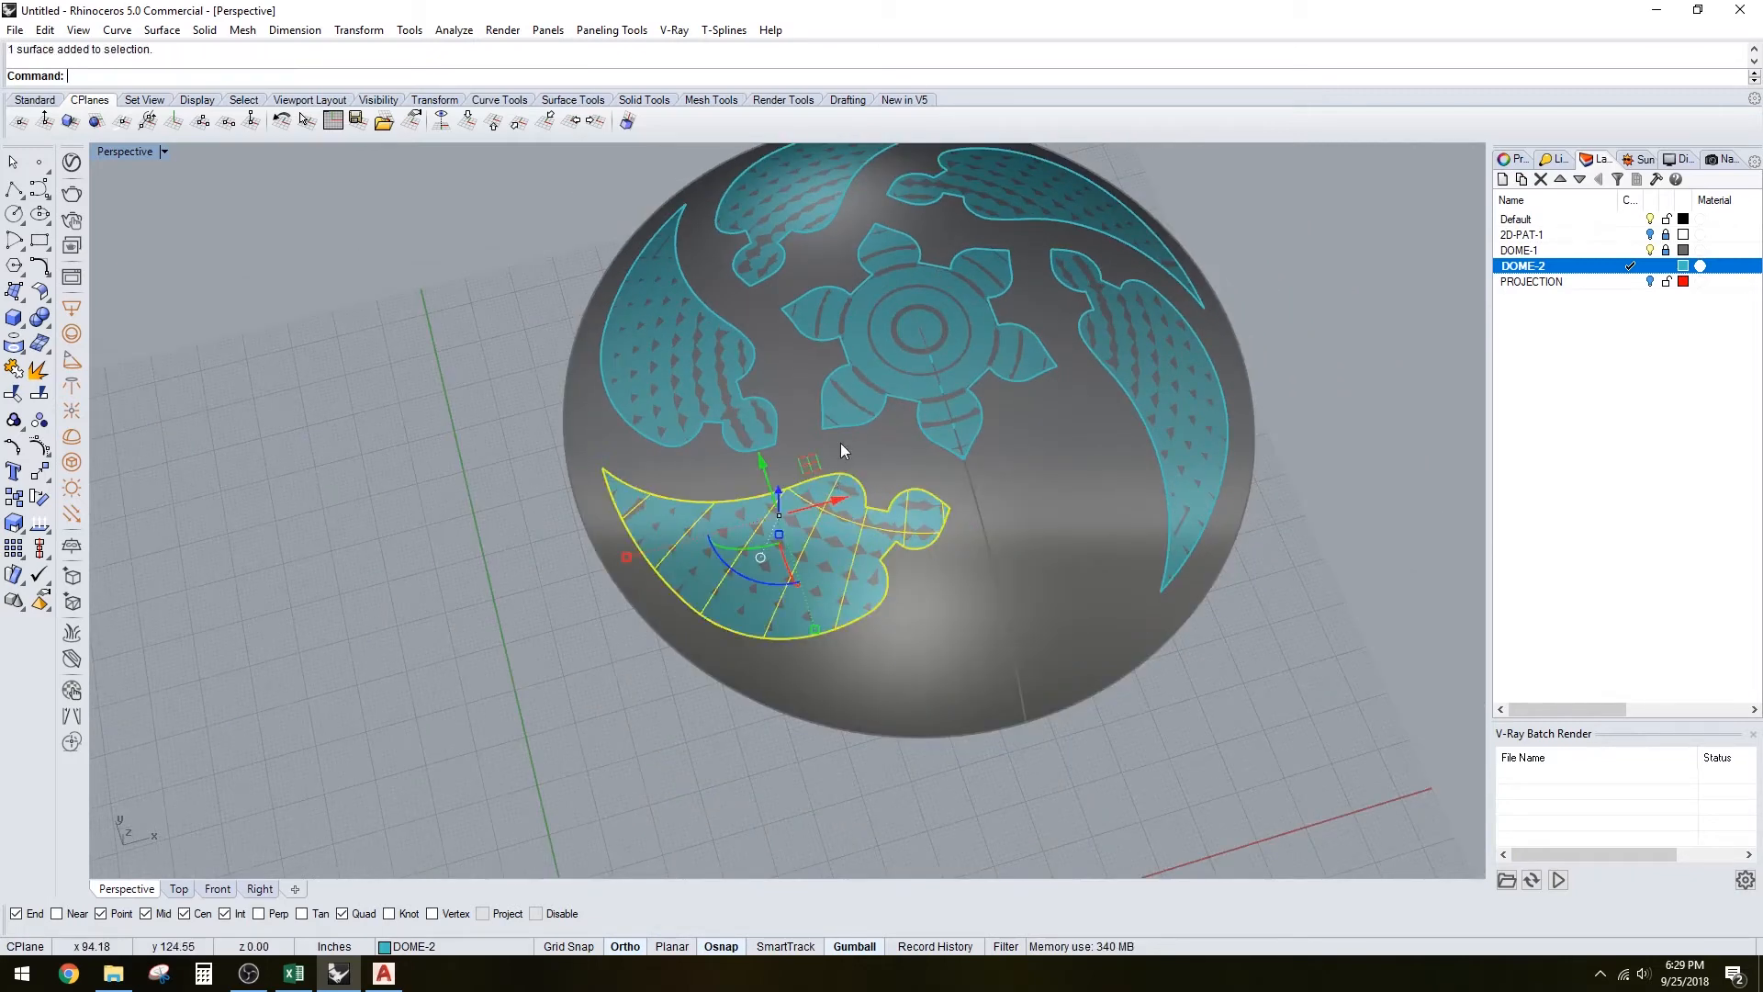
pyautogui.write('Rotate')
pyautogui.press('Return')
pyautogui.scroll(3, 921, 276)
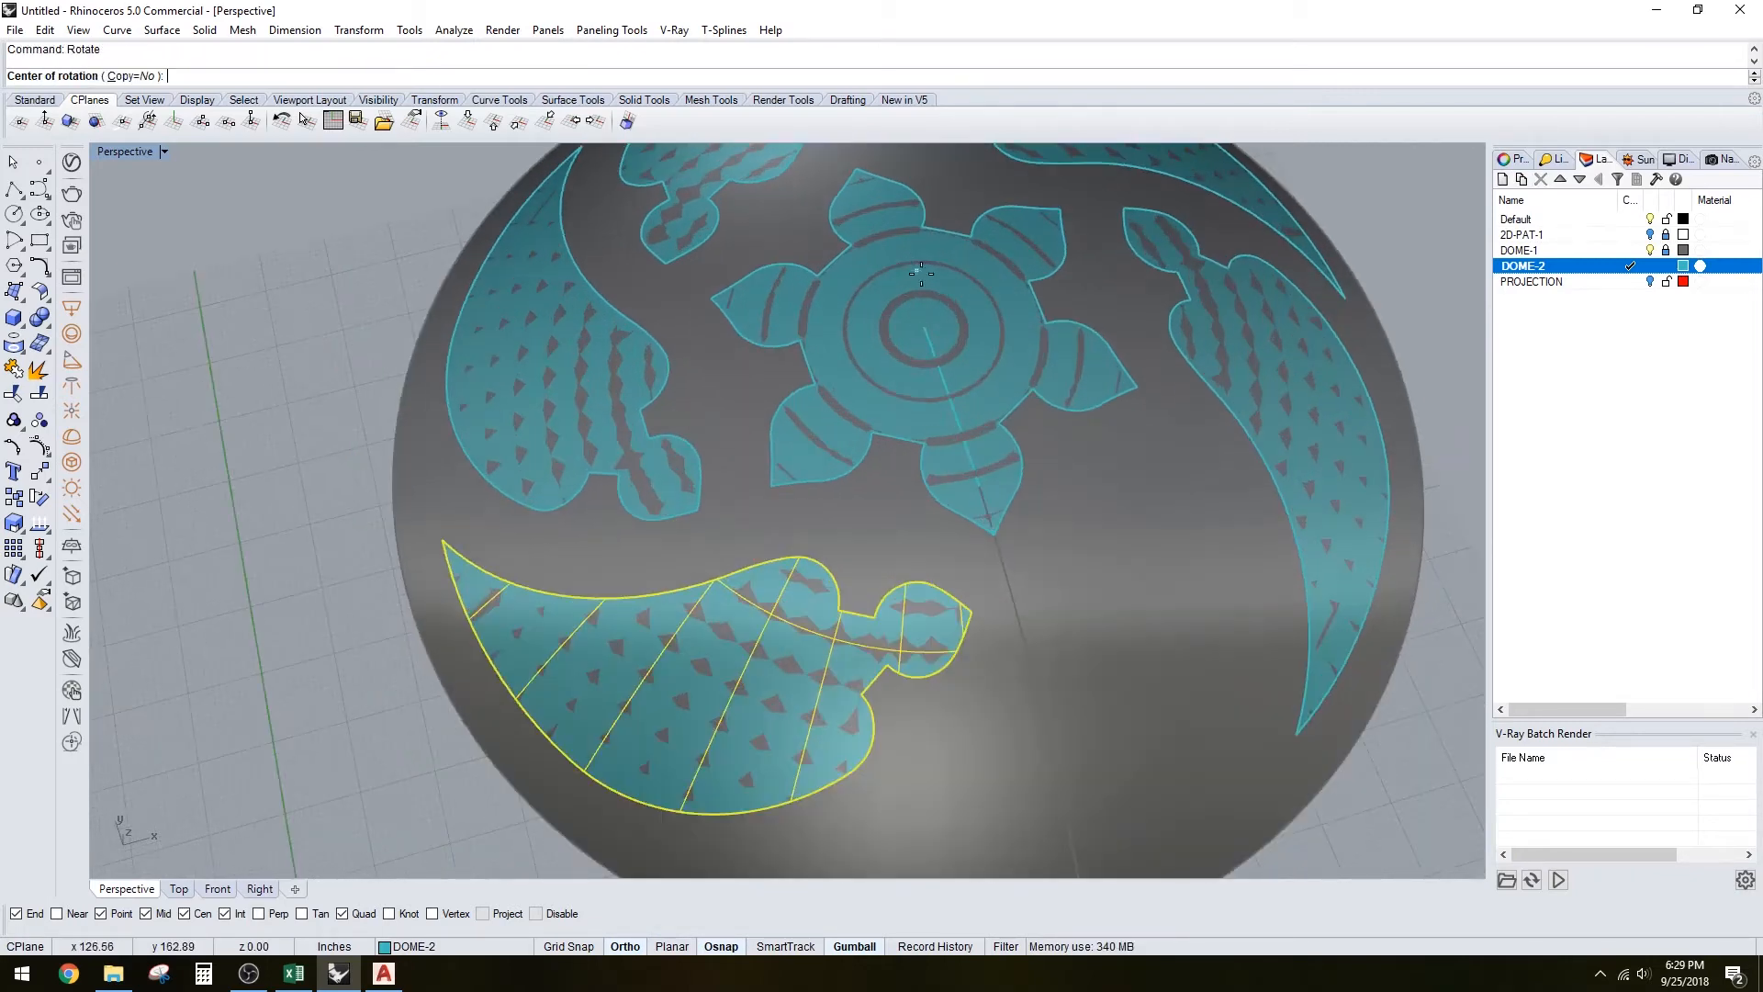
pyautogui.click(924, 331)
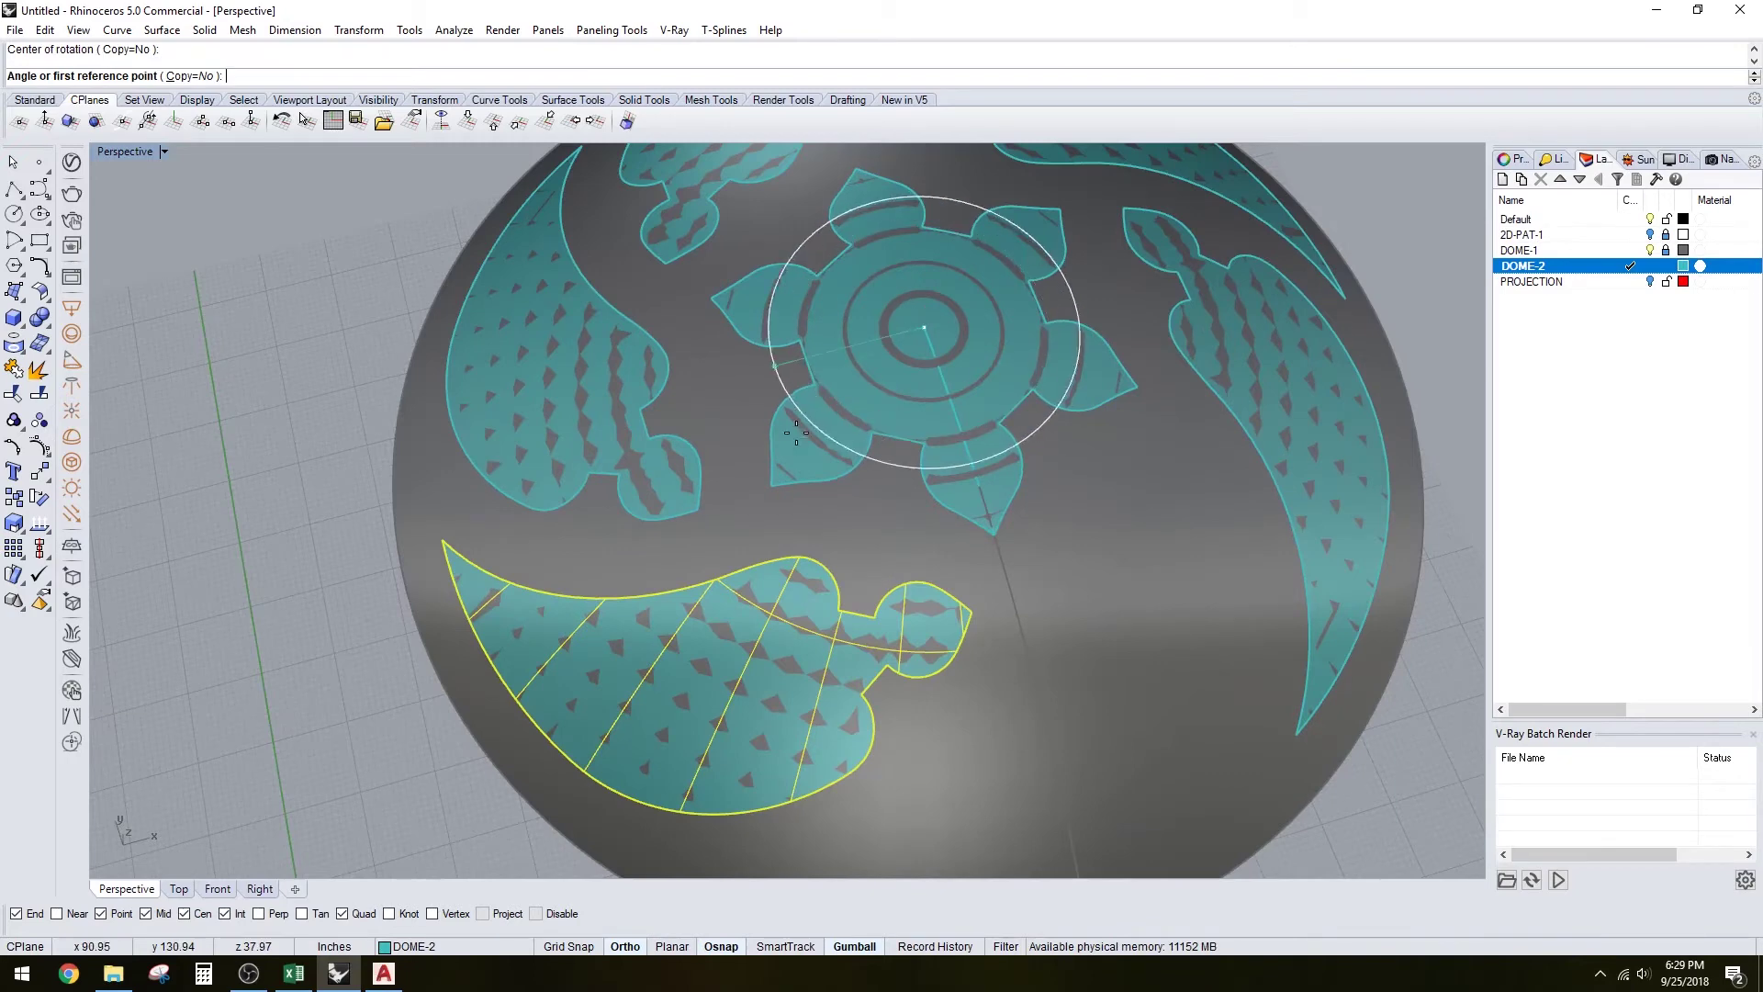
pyautogui.click(769, 485)
pyautogui.click(1004, 541)
pyautogui.scroll(-4, 1004, 540)
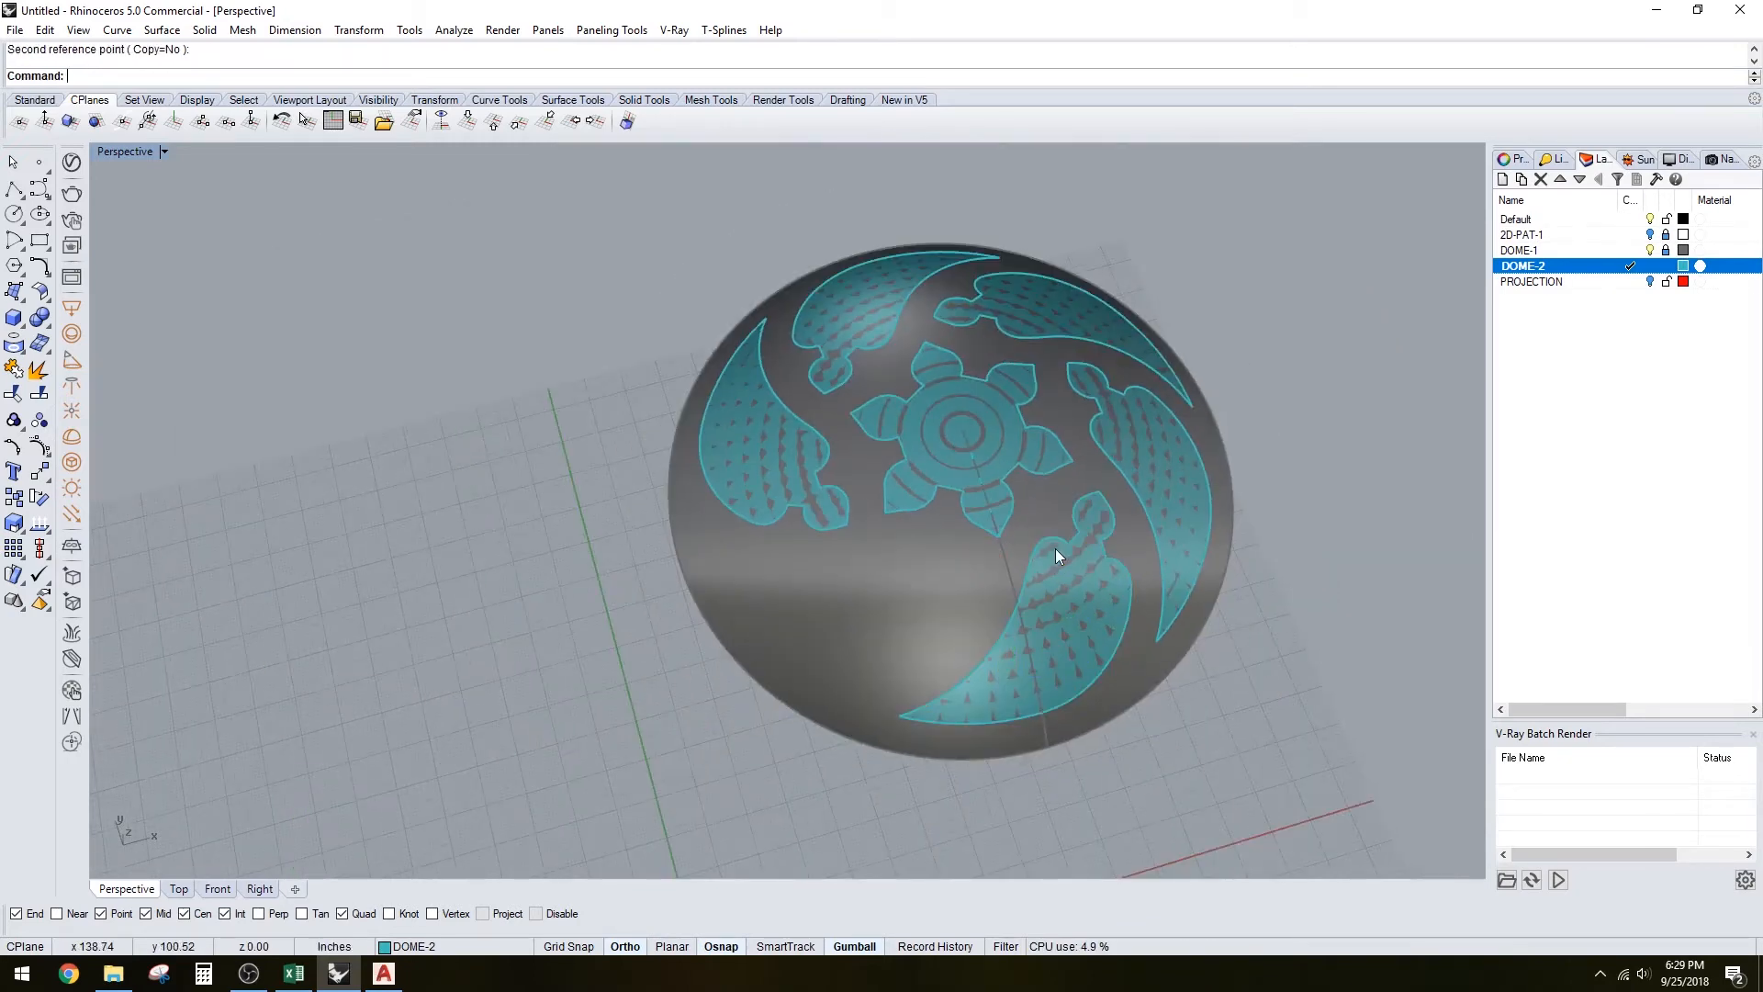
pyautogui.click(1055, 549)
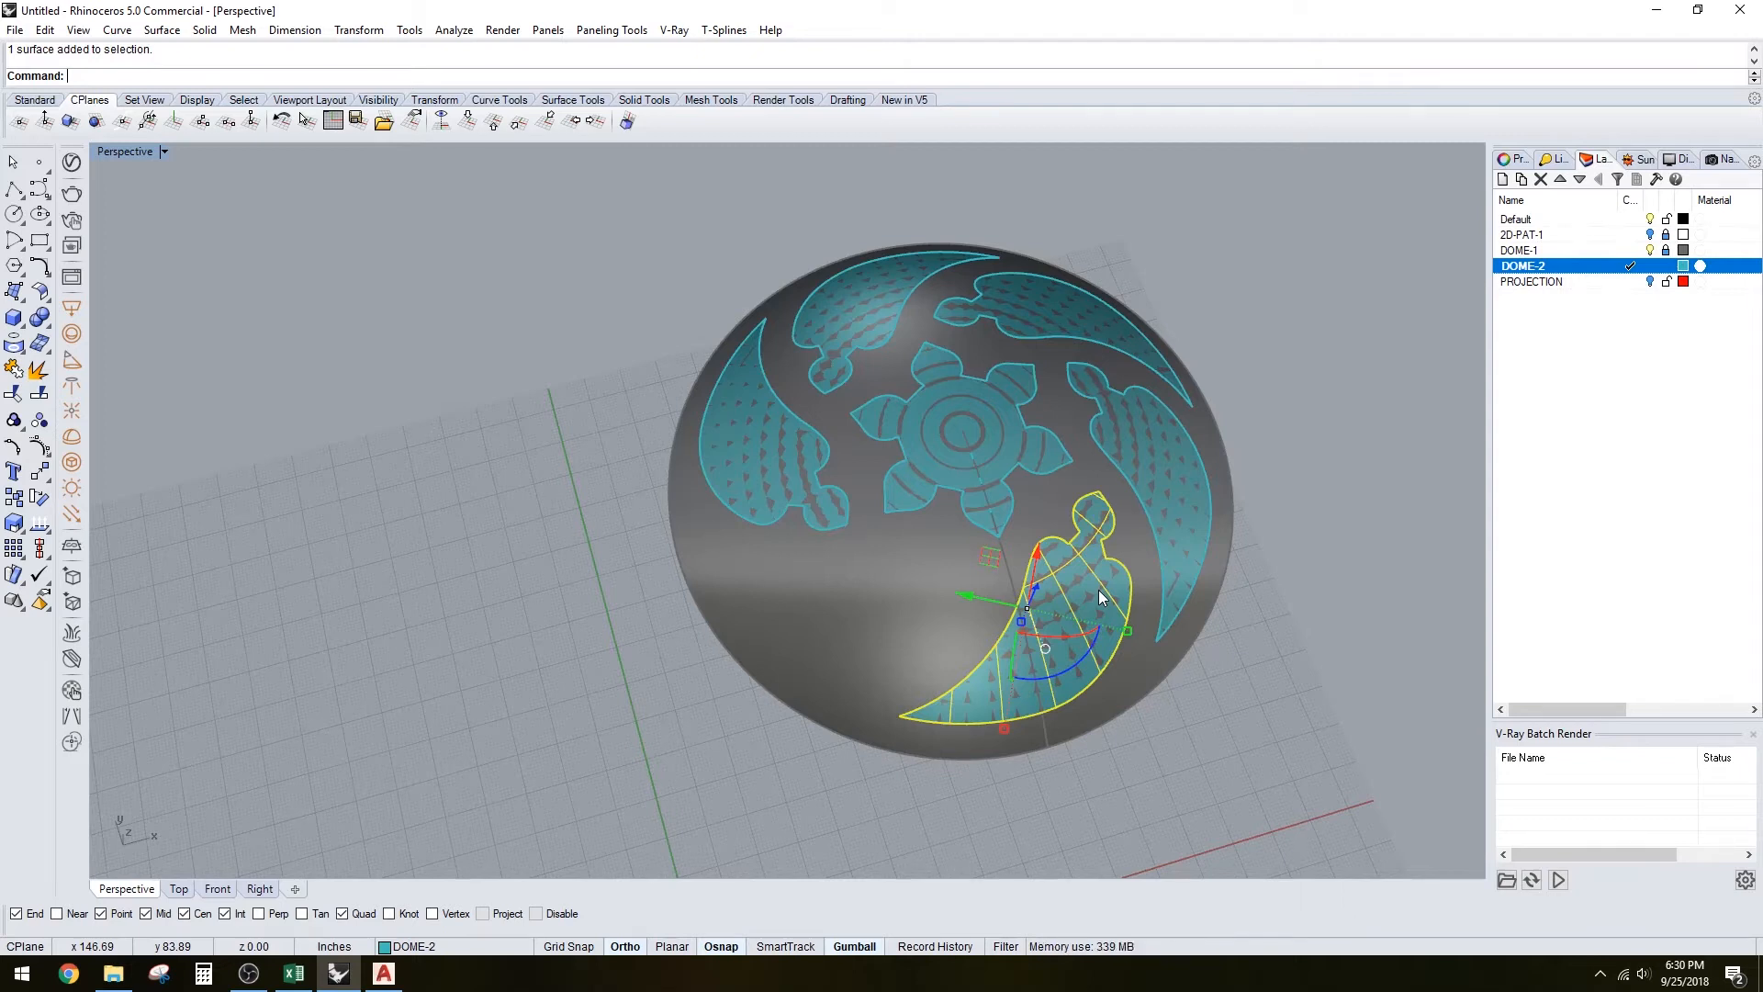
pyautogui.hotkey('ctrl', 'c')
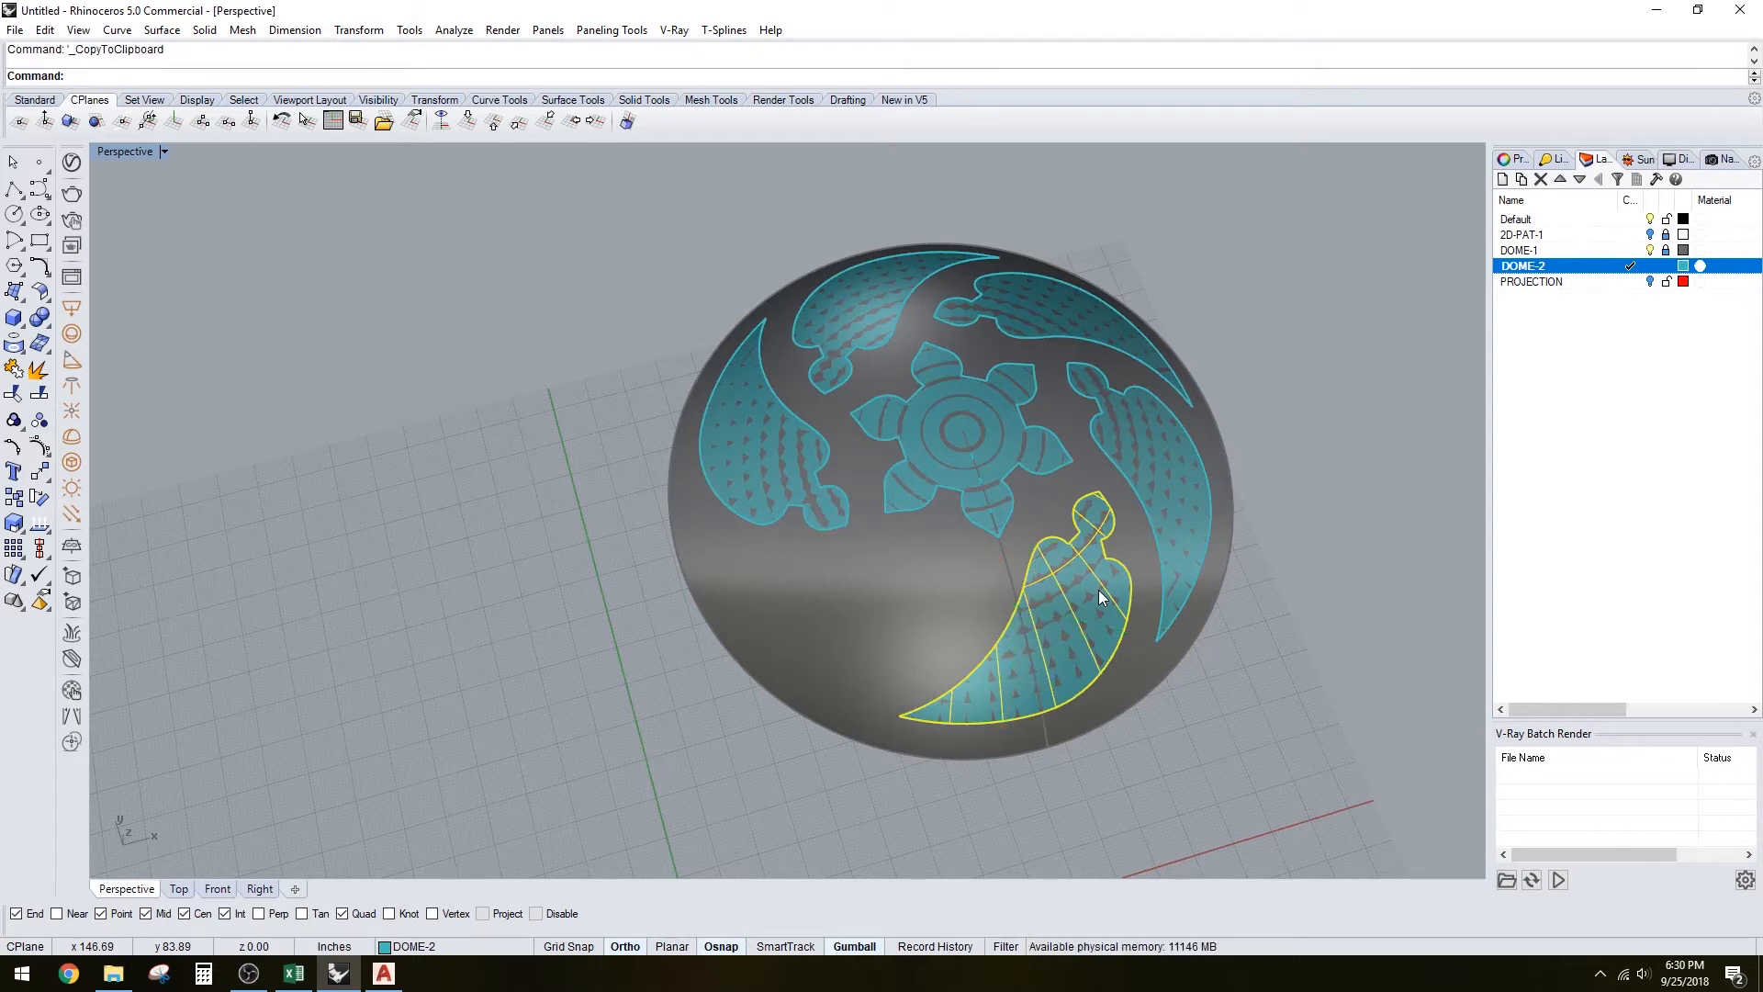
# Undo the rotation, paste the copied leaf into the gap and make Default the current layer
pyautogui.hotkey('ctrl', 'z')
pyautogui.press('Escape')
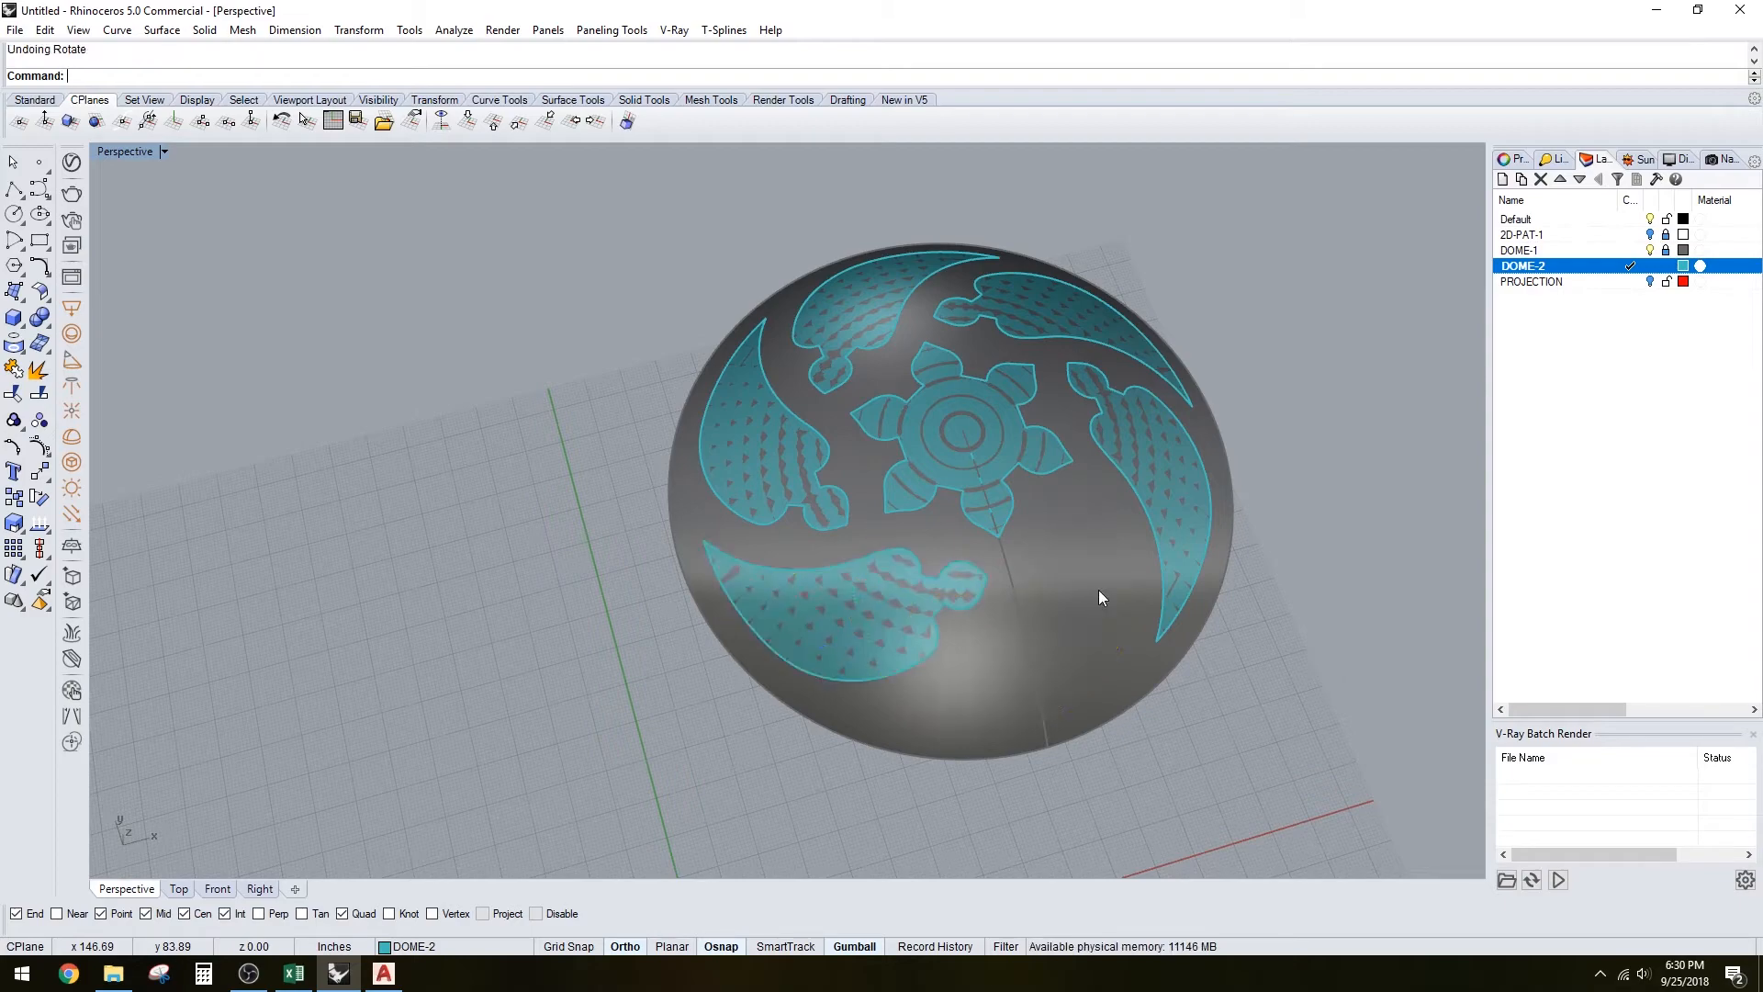
pyautogui.hotkey('ctrl', 'v')
pyautogui.moveTo(1268, 631); pyautogui.dragTo(1305, 489, button='right')
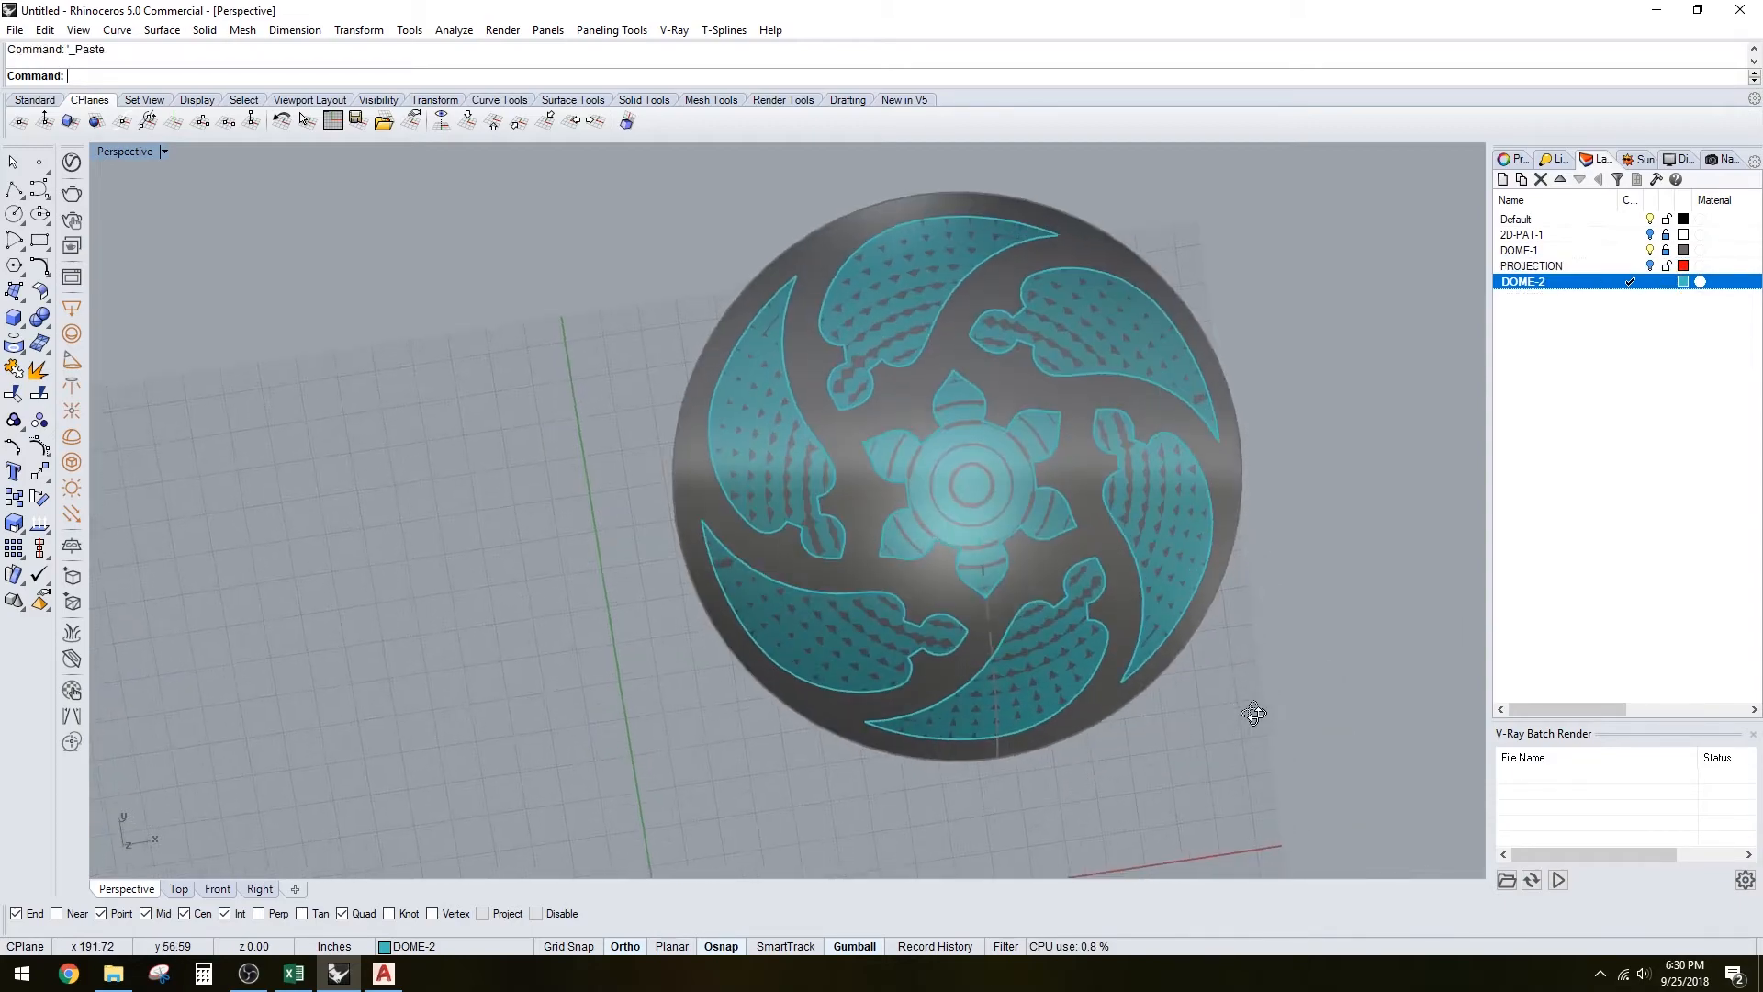
pyautogui.scroll(4, 965, 496)
pyautogui.moveTo(959, 488); pyautogui.dragTo(1051, 536, button='right')
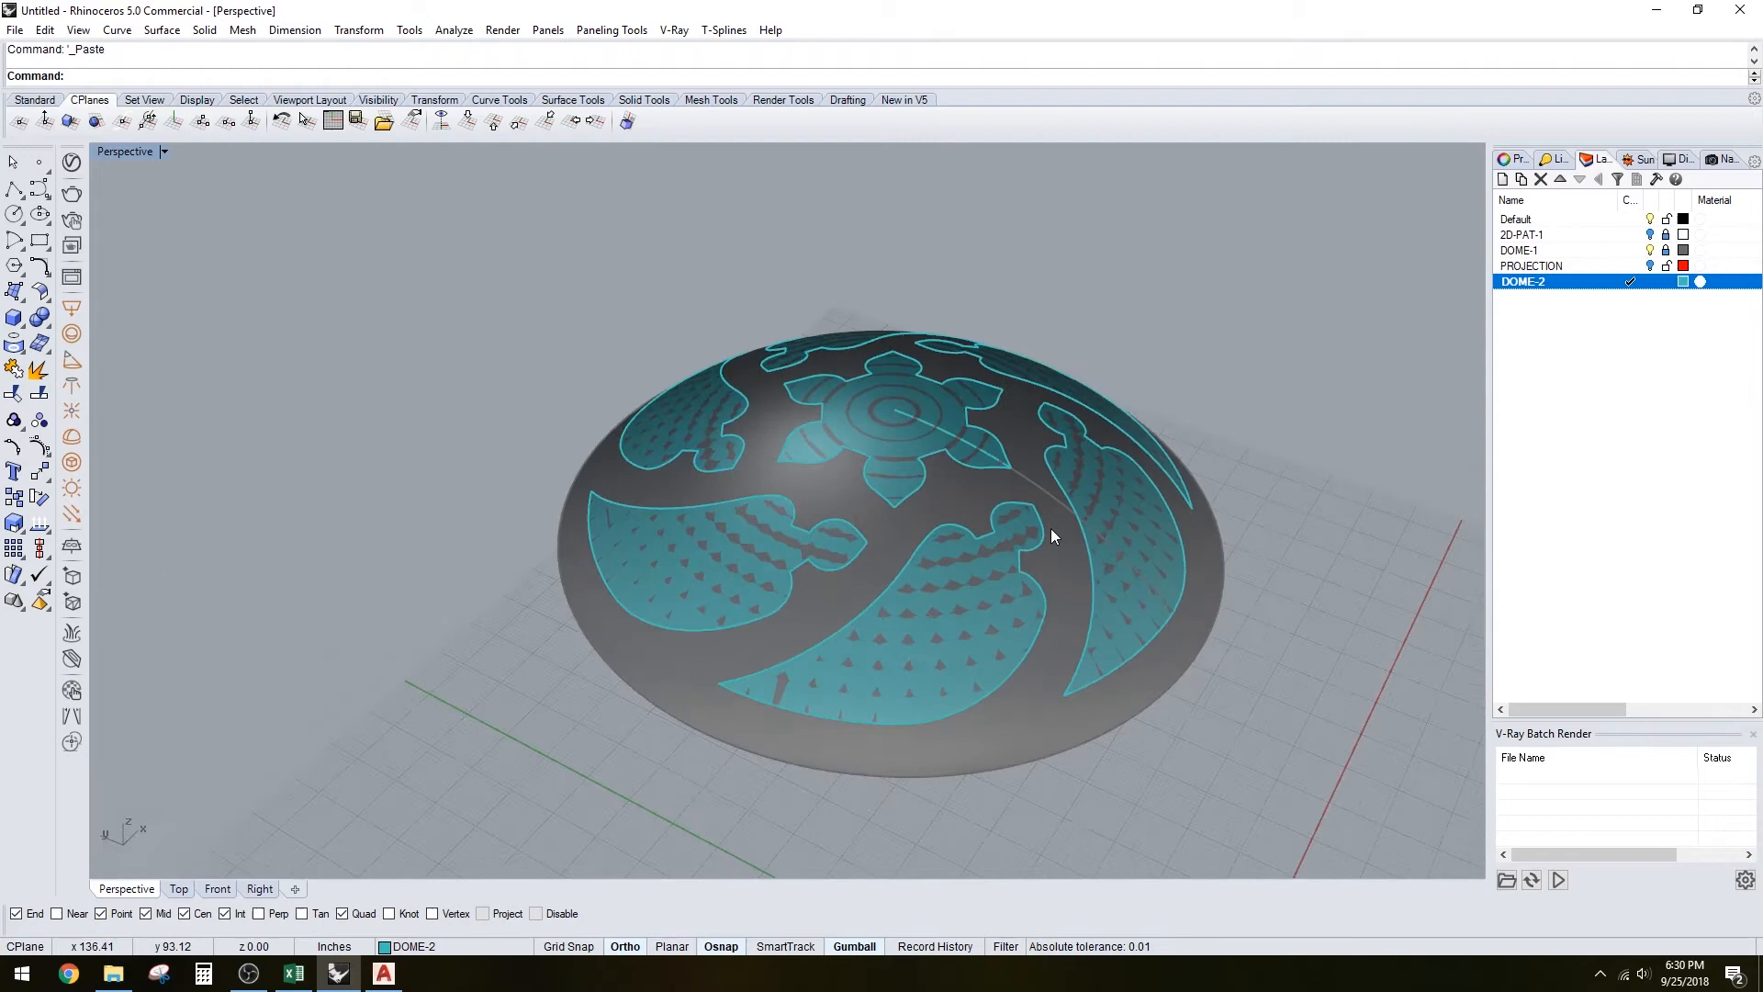
pyautogui.click(1632, 219)
# Duplicate the edges of all teal DOME-2 panels as curves with DupEdge
pyautogui.moveTo(964, 482); pyautogui.dragTo(984, 441, button='right')
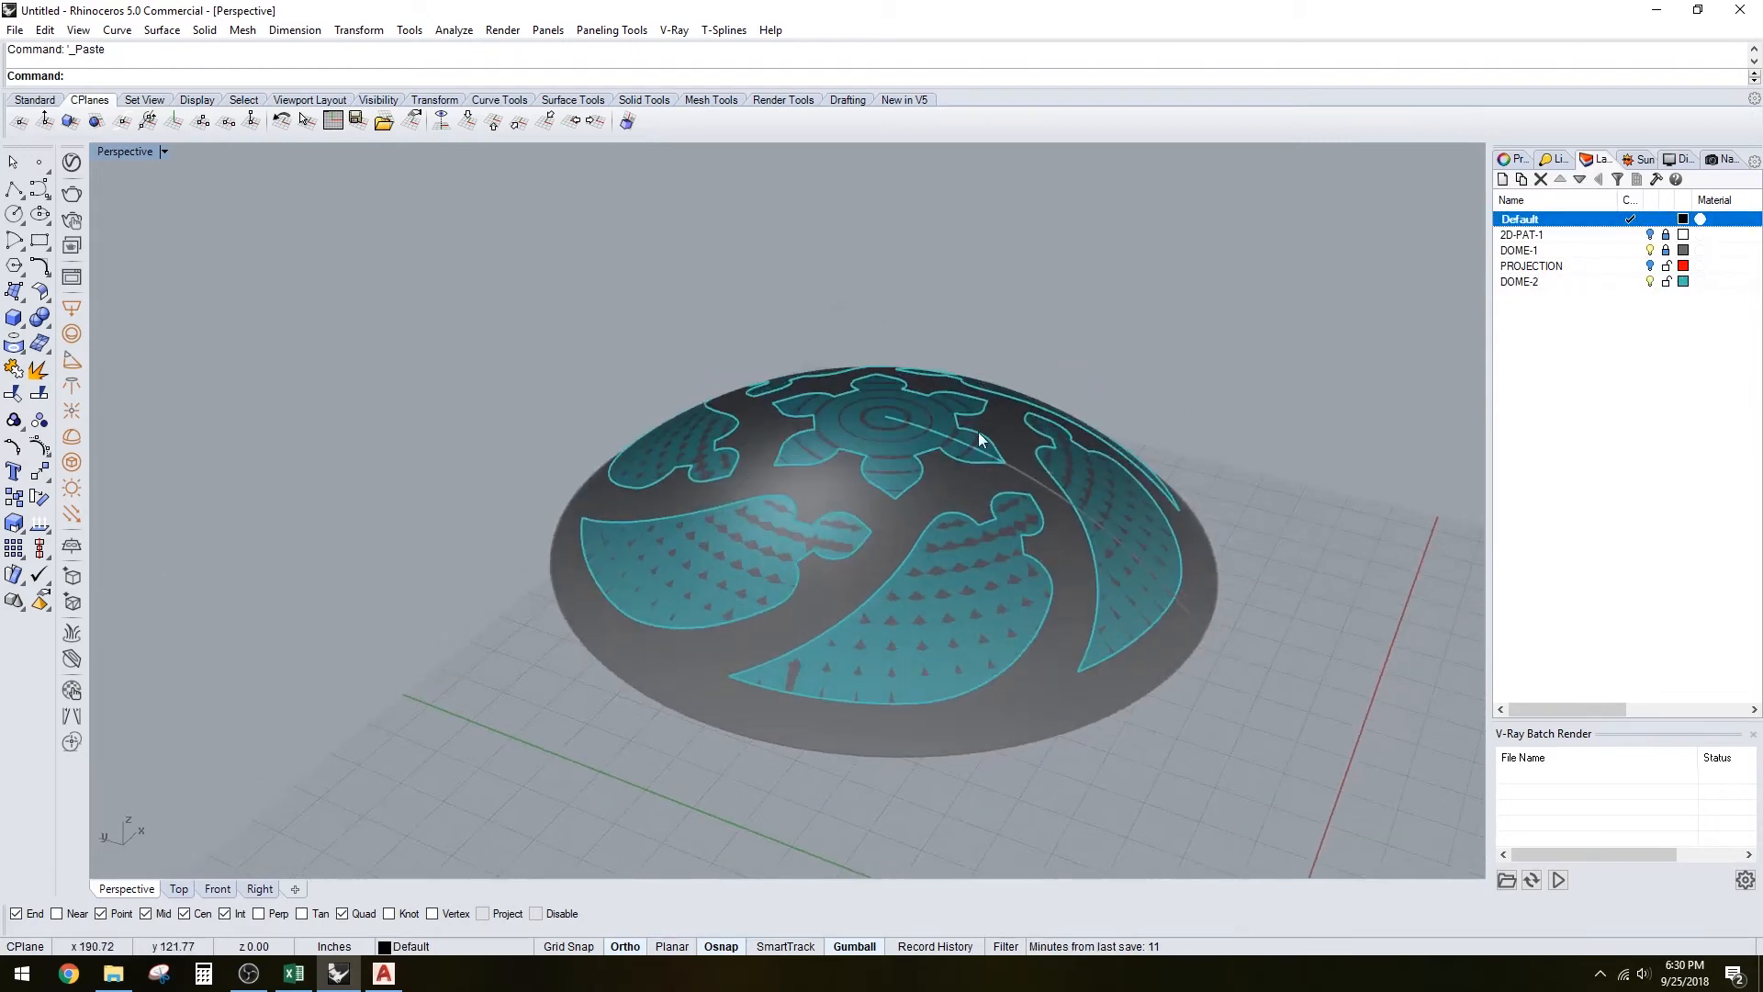
pyautogui.write('Du')
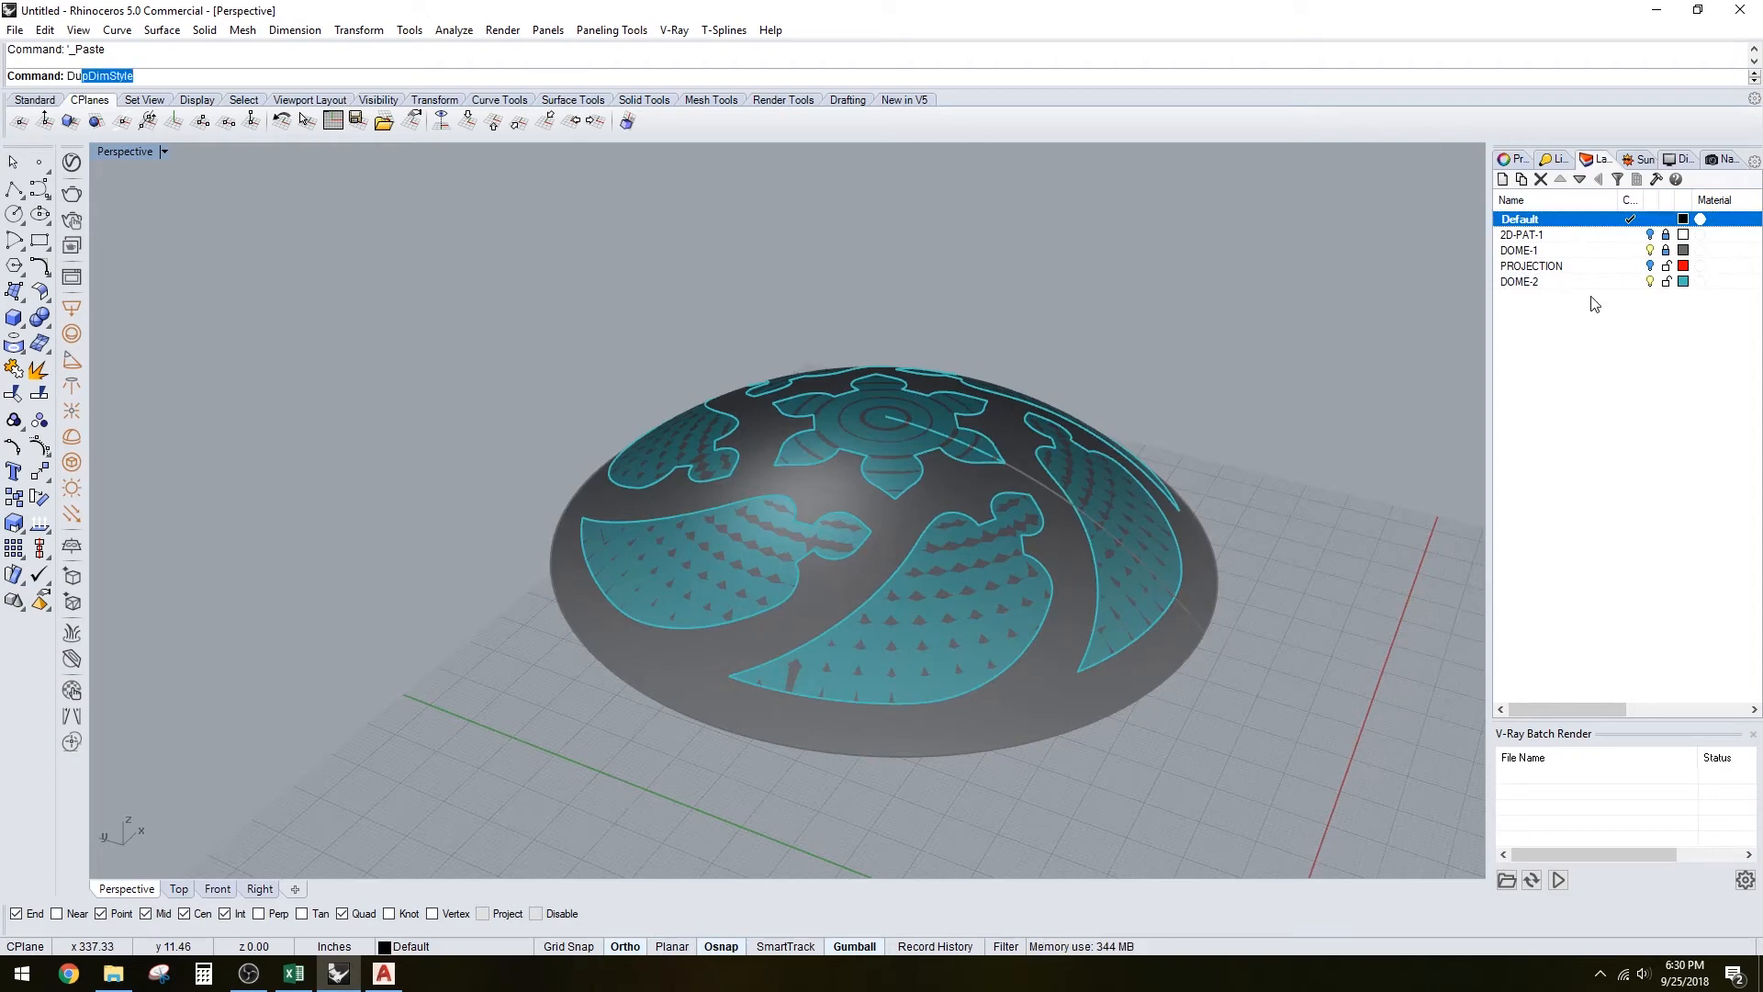
pyautogui.write('pEdge')
pyautogui.press('Return')
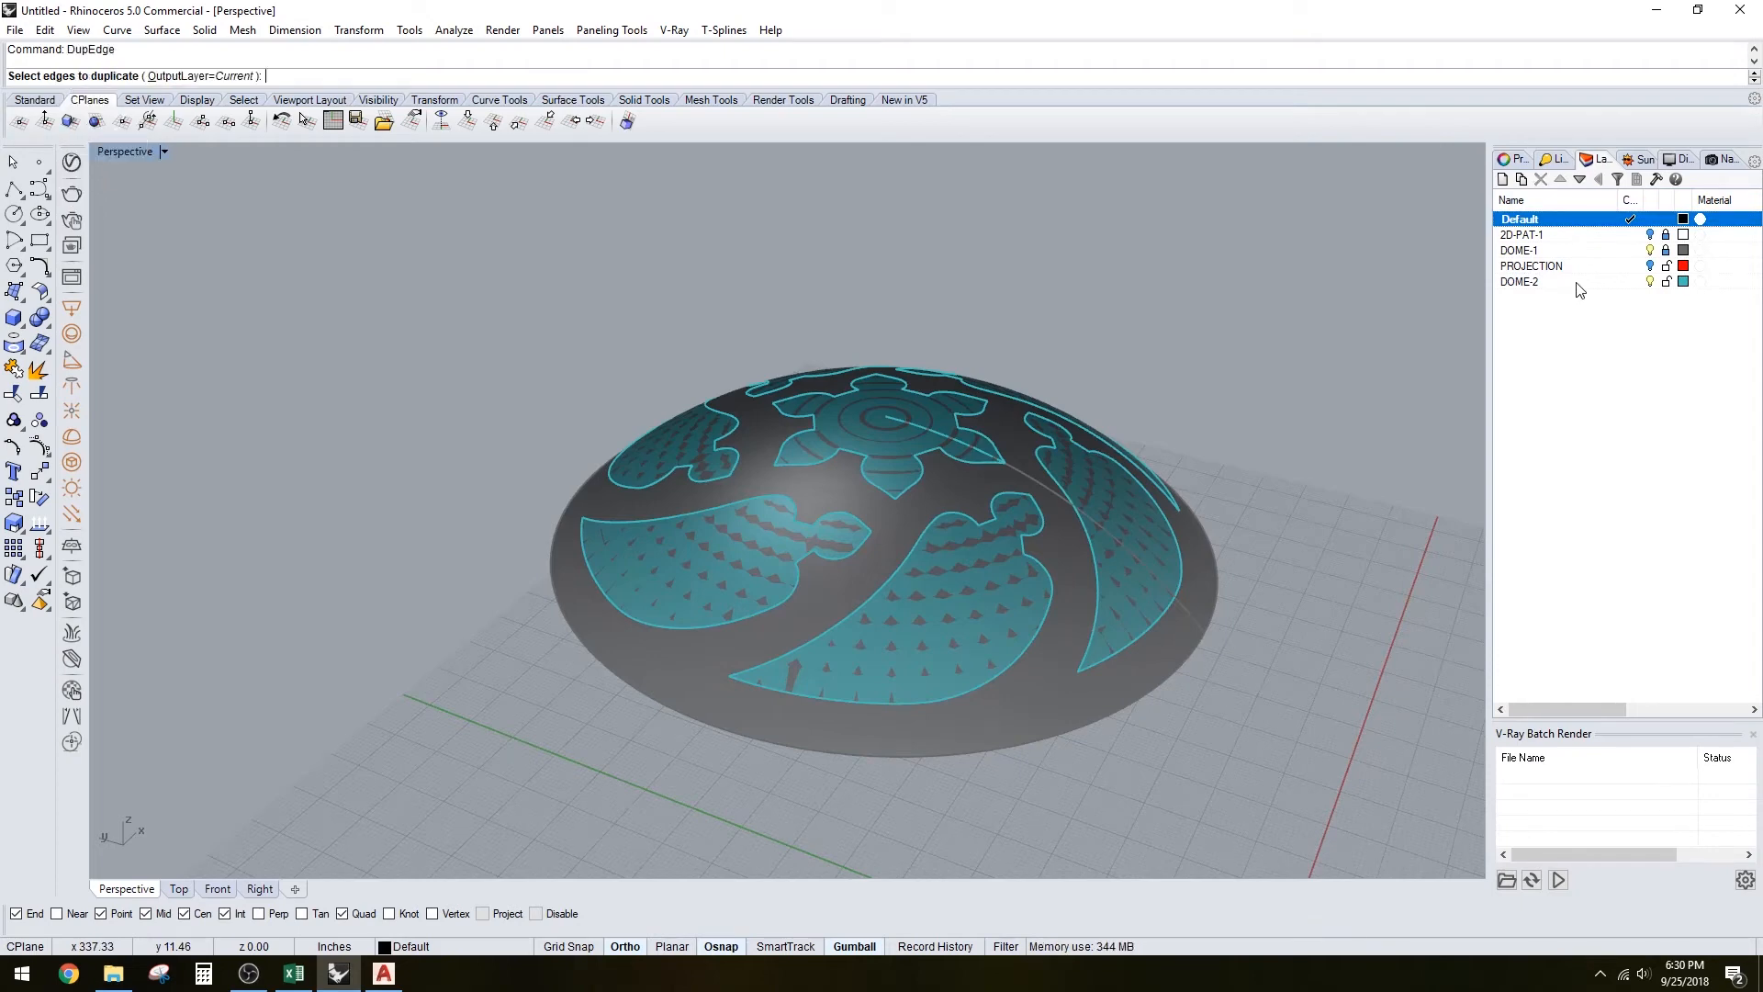
pyautogui.rightClick(1578, 284)
pyautogui.click(1639, 564)
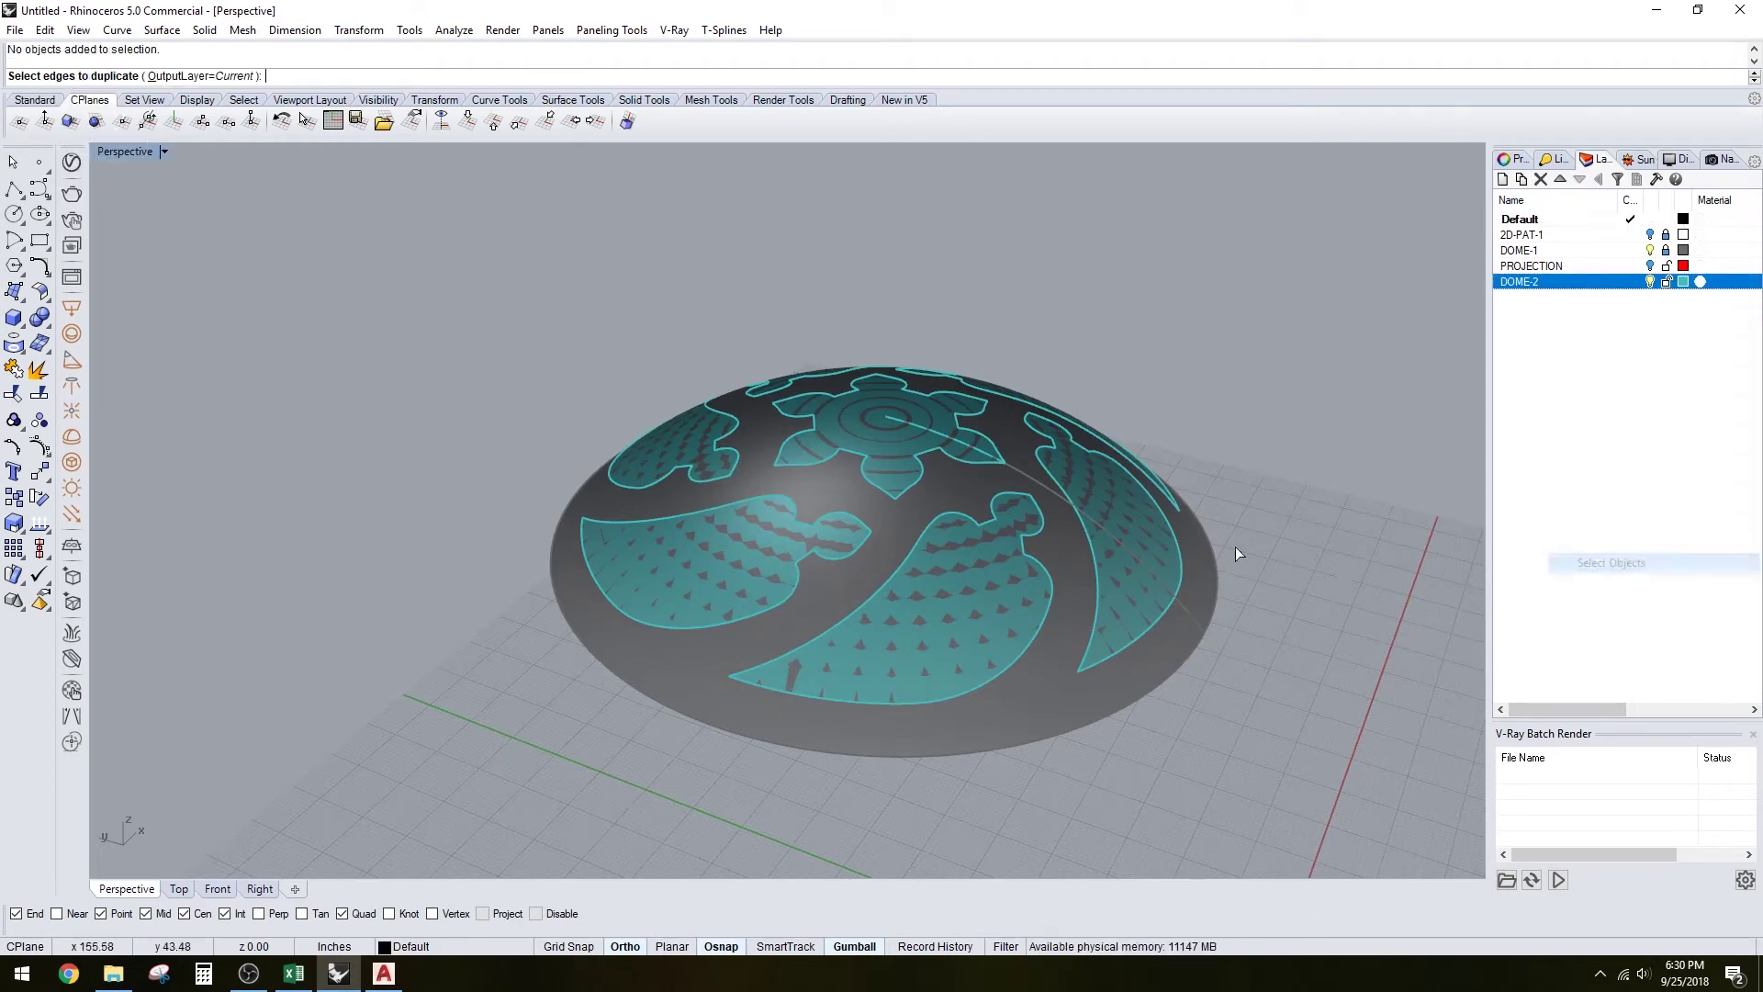
pyautogui.click(1007, 514)
pyautogui.moveTo(281, 198); pyautogui.dragTo(1281, 789)
pyautogui.moveTo(1161, 733); pyautogui.dragTo(971, 552, button='right')
pyautogui.press('Return')
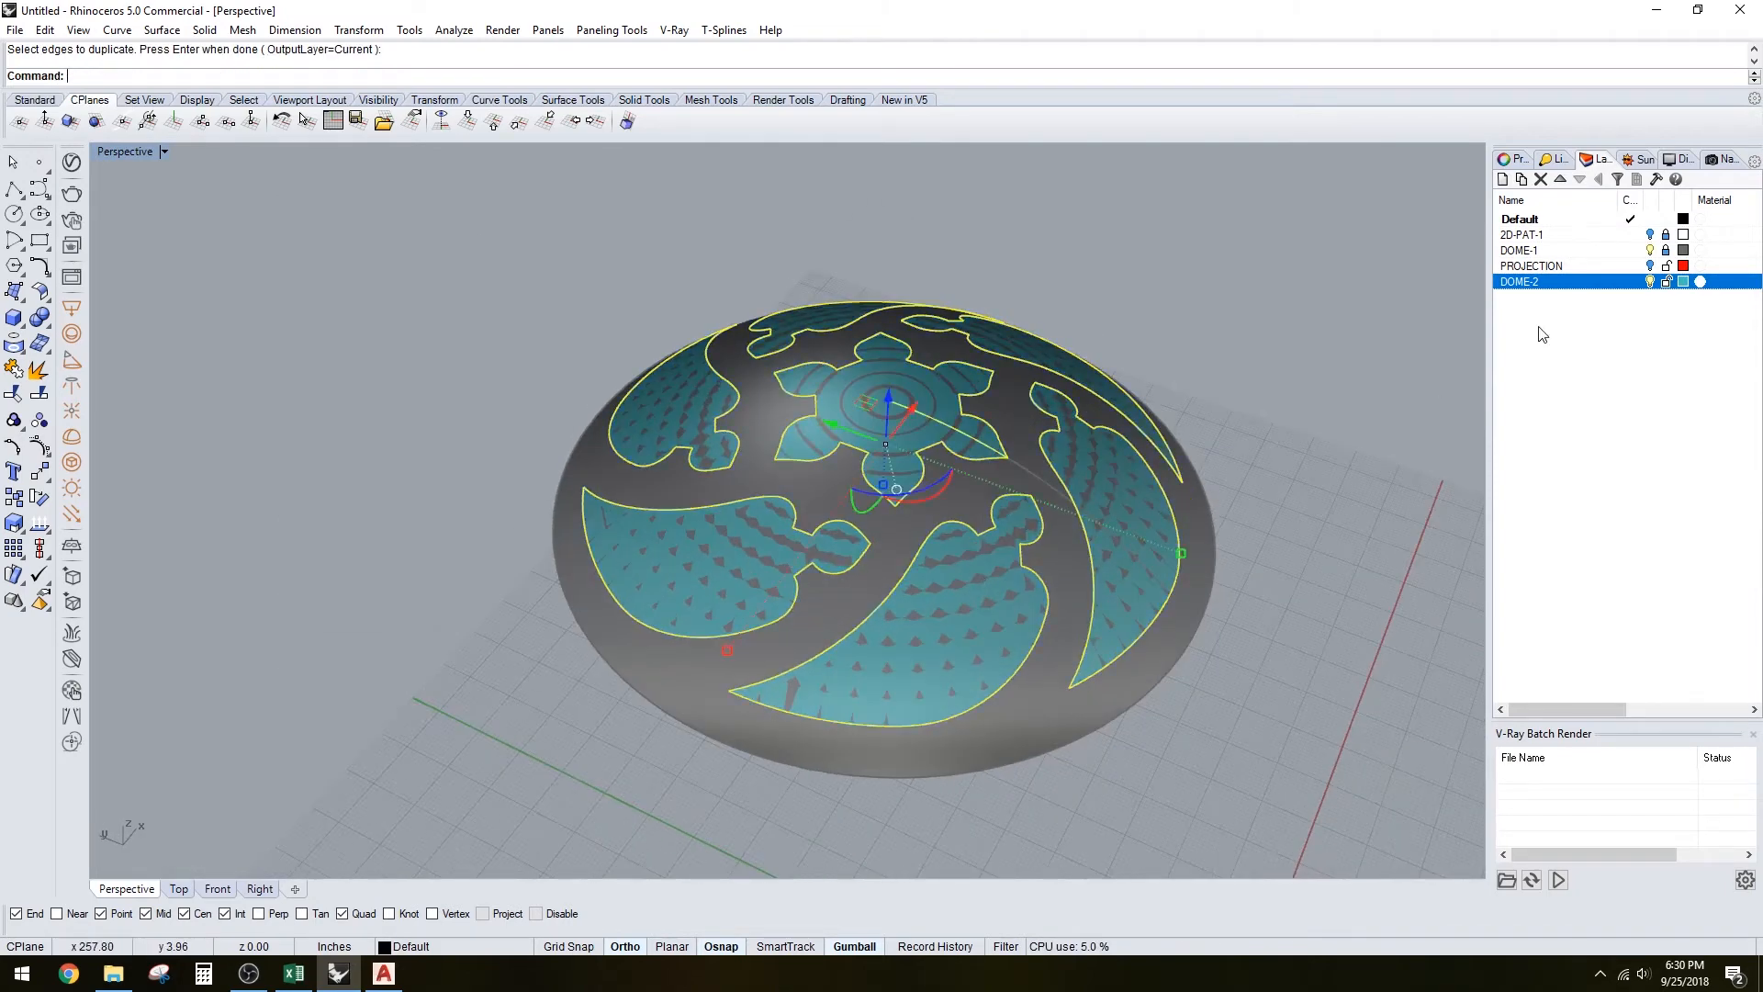
# Hide the DOME-2 panel layer and join the duplicated edges into closed outline curves
pyautogui.click(1650, 281)
pyautogui.moveTo(1102, 523)
pyautogui.mouseDown(button='right')
pyautogui.moveTo(1154, 504)
pyautogui.moveTo(1066, 626)
pyautogui.mouseUp(button='right')
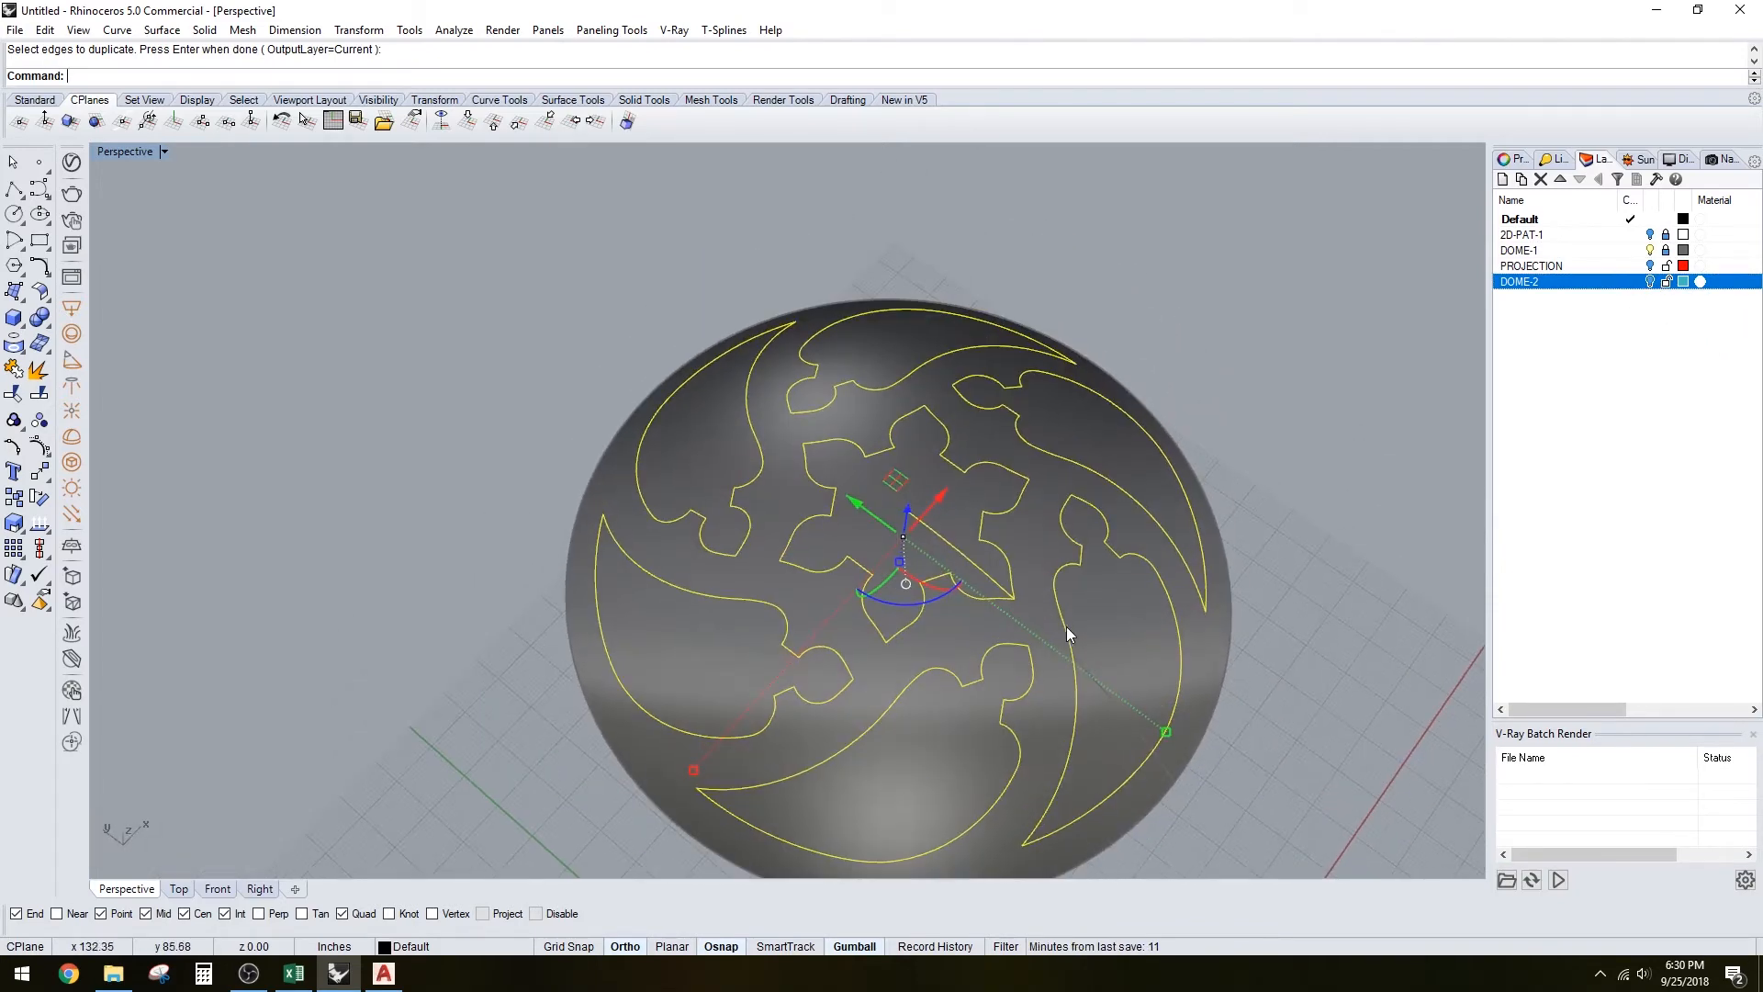
pyautogui.moveTo(1027, 685); pyautogui.dragTo(943, 557, button='right')
pyautogui.press('Return')
pyautogui.write('T')
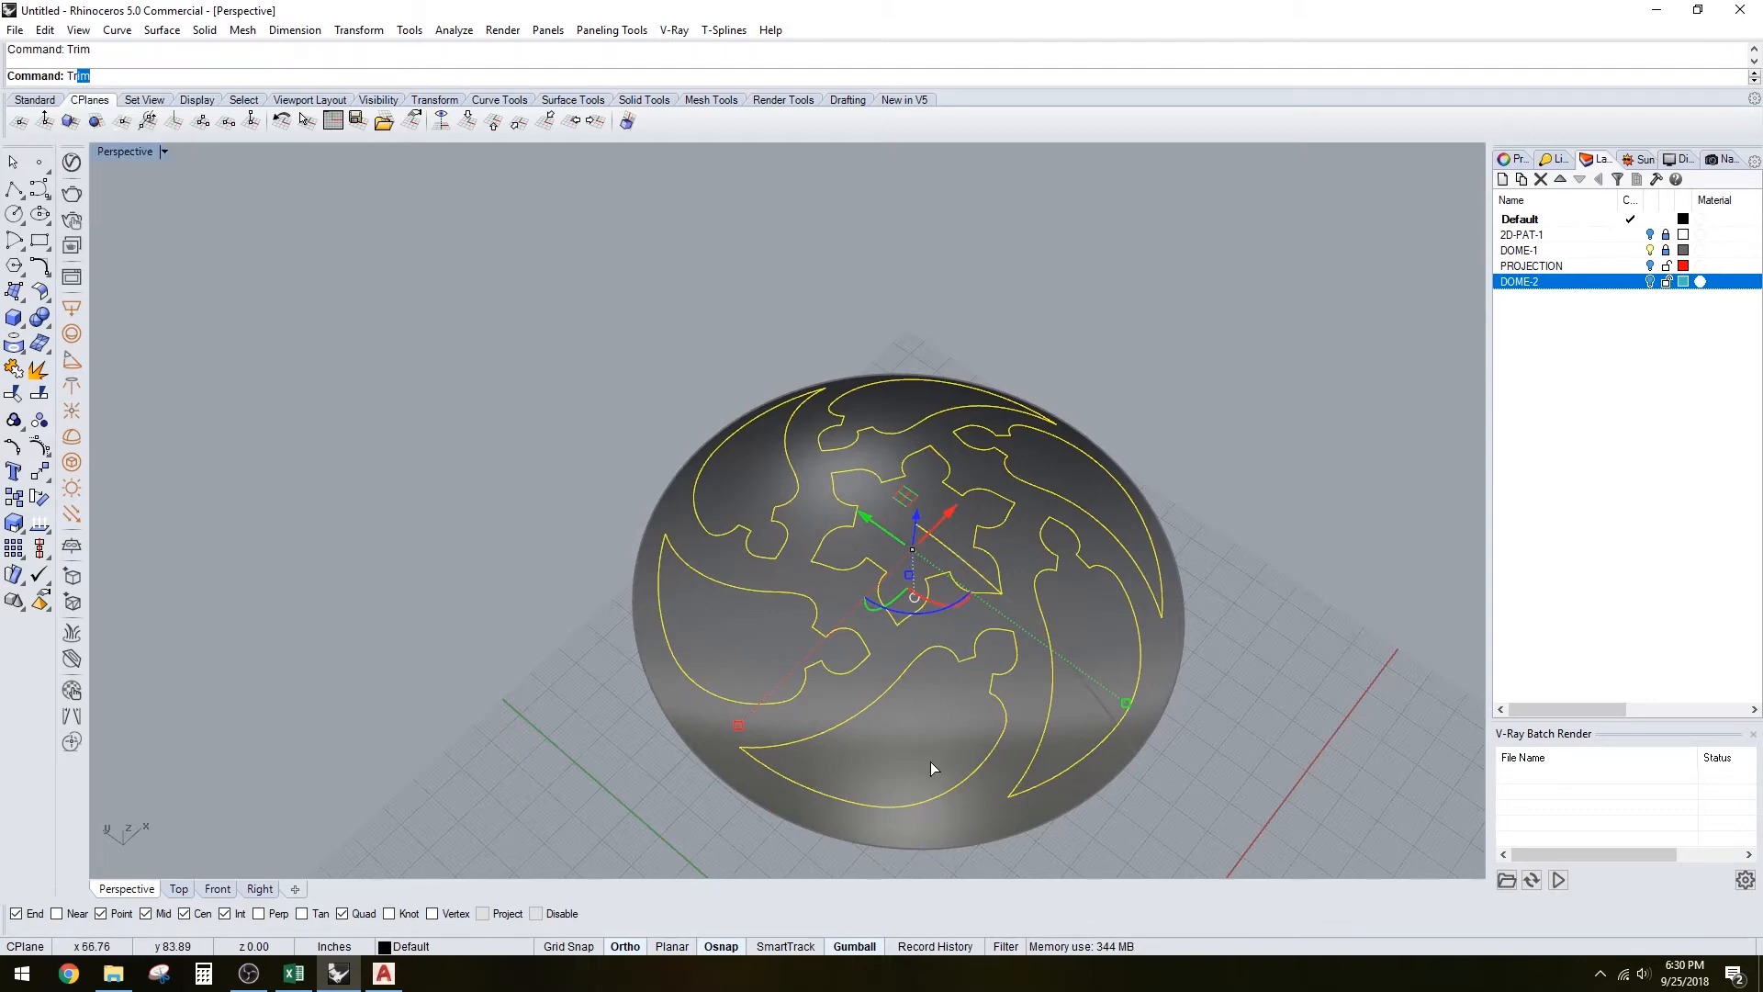
# Trim a leaf shape out of the grey DOME-1 dome using the outline curves as cutters
pyautogui.press('Return')
pyautogui.moveTo(965, 711)
pyautogui.mouseDown(button='right')
pyautogui.moveTo(936, 684)
pyautogui.moveTo(950, 633)
pyautogui.moveTo(1065, 659)
pyautogui.mouseUp(button='right')
pyautogui.click(962, 614)
pyautogui.write('Project')
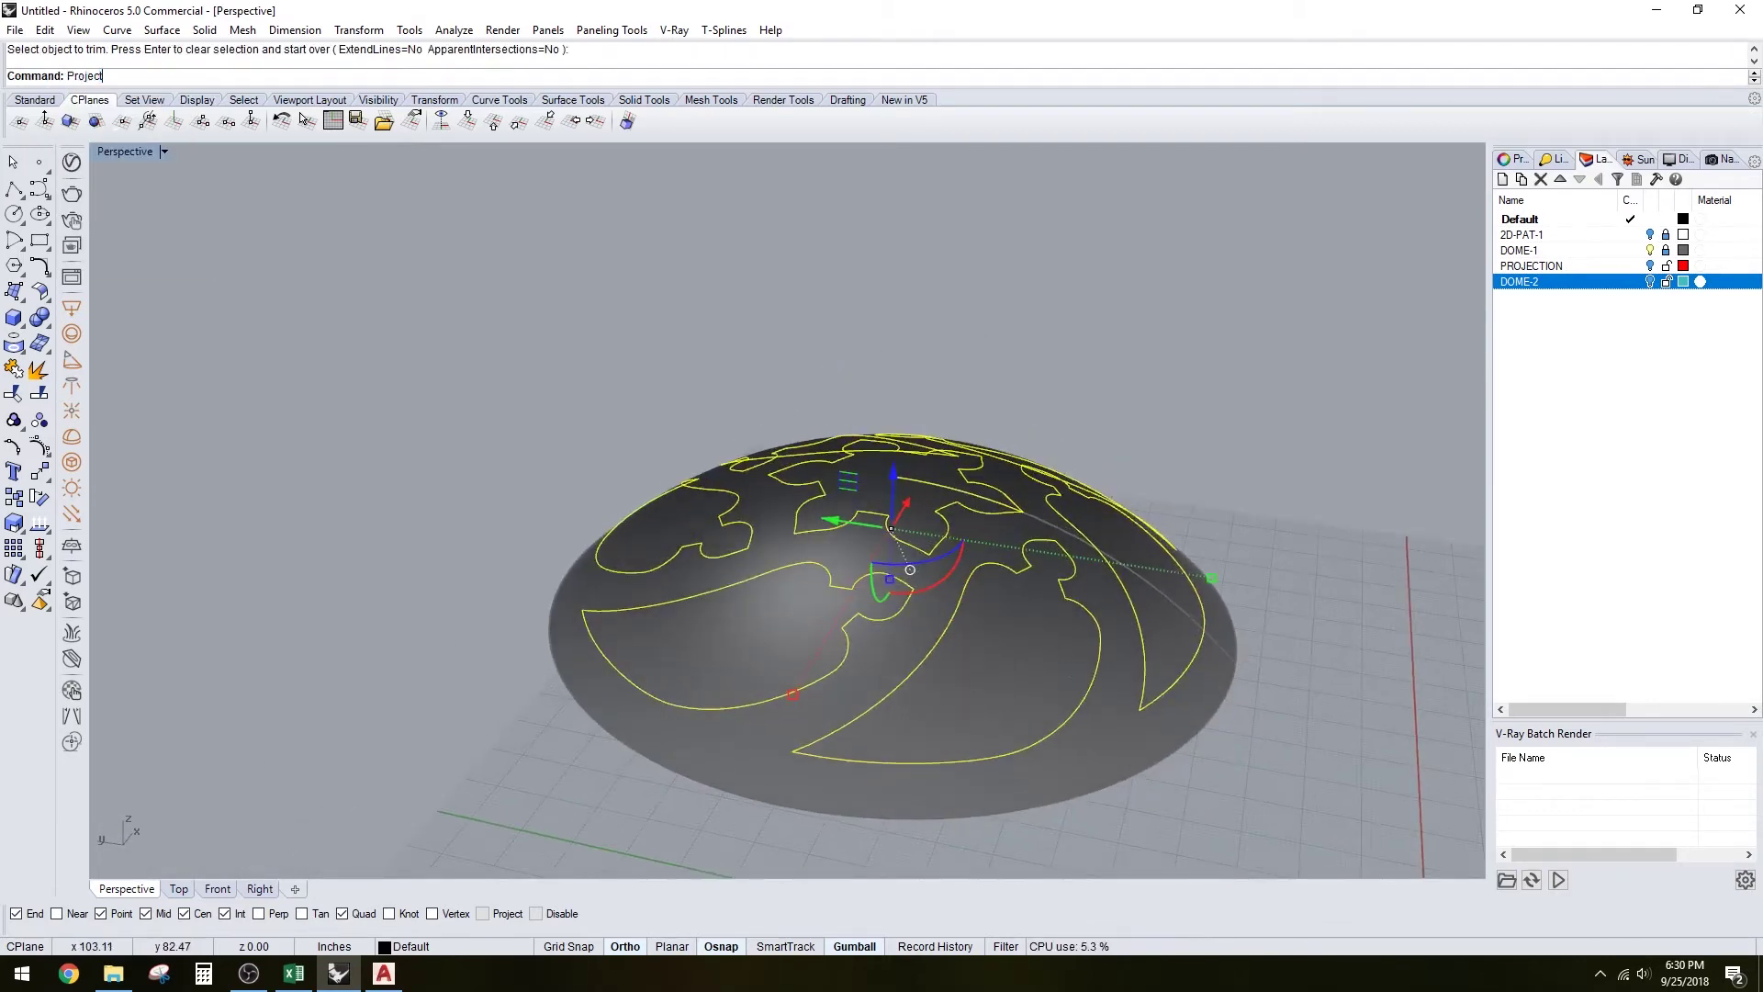
pyautogui.press('Return')
pyautogui.click(1520, 250)
pyautogui.moveTo(1065, 394); pyautogui.dragTo(979, 608, button='right')
pyautogui.write('T')
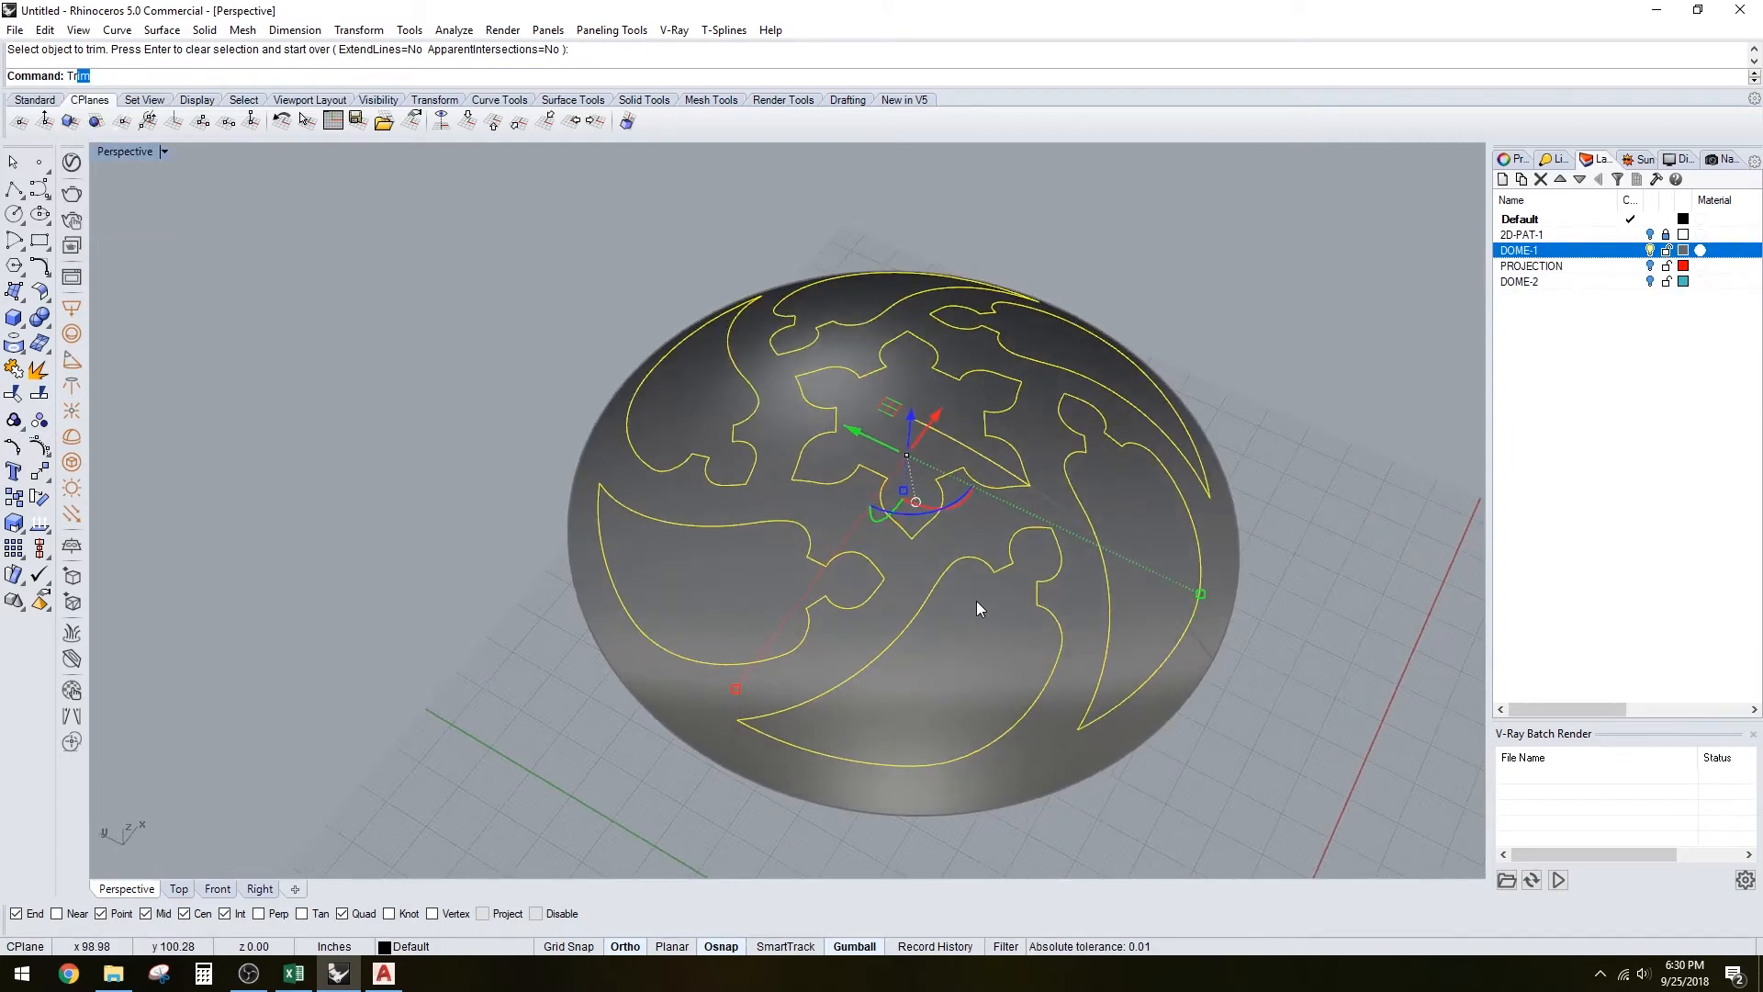
pyautogui.press('Return')
pyautogui.click(933, 666)
pyautogui.moveTo(1106, 557); pyautogui.dragTo(1032, 673, button='right')
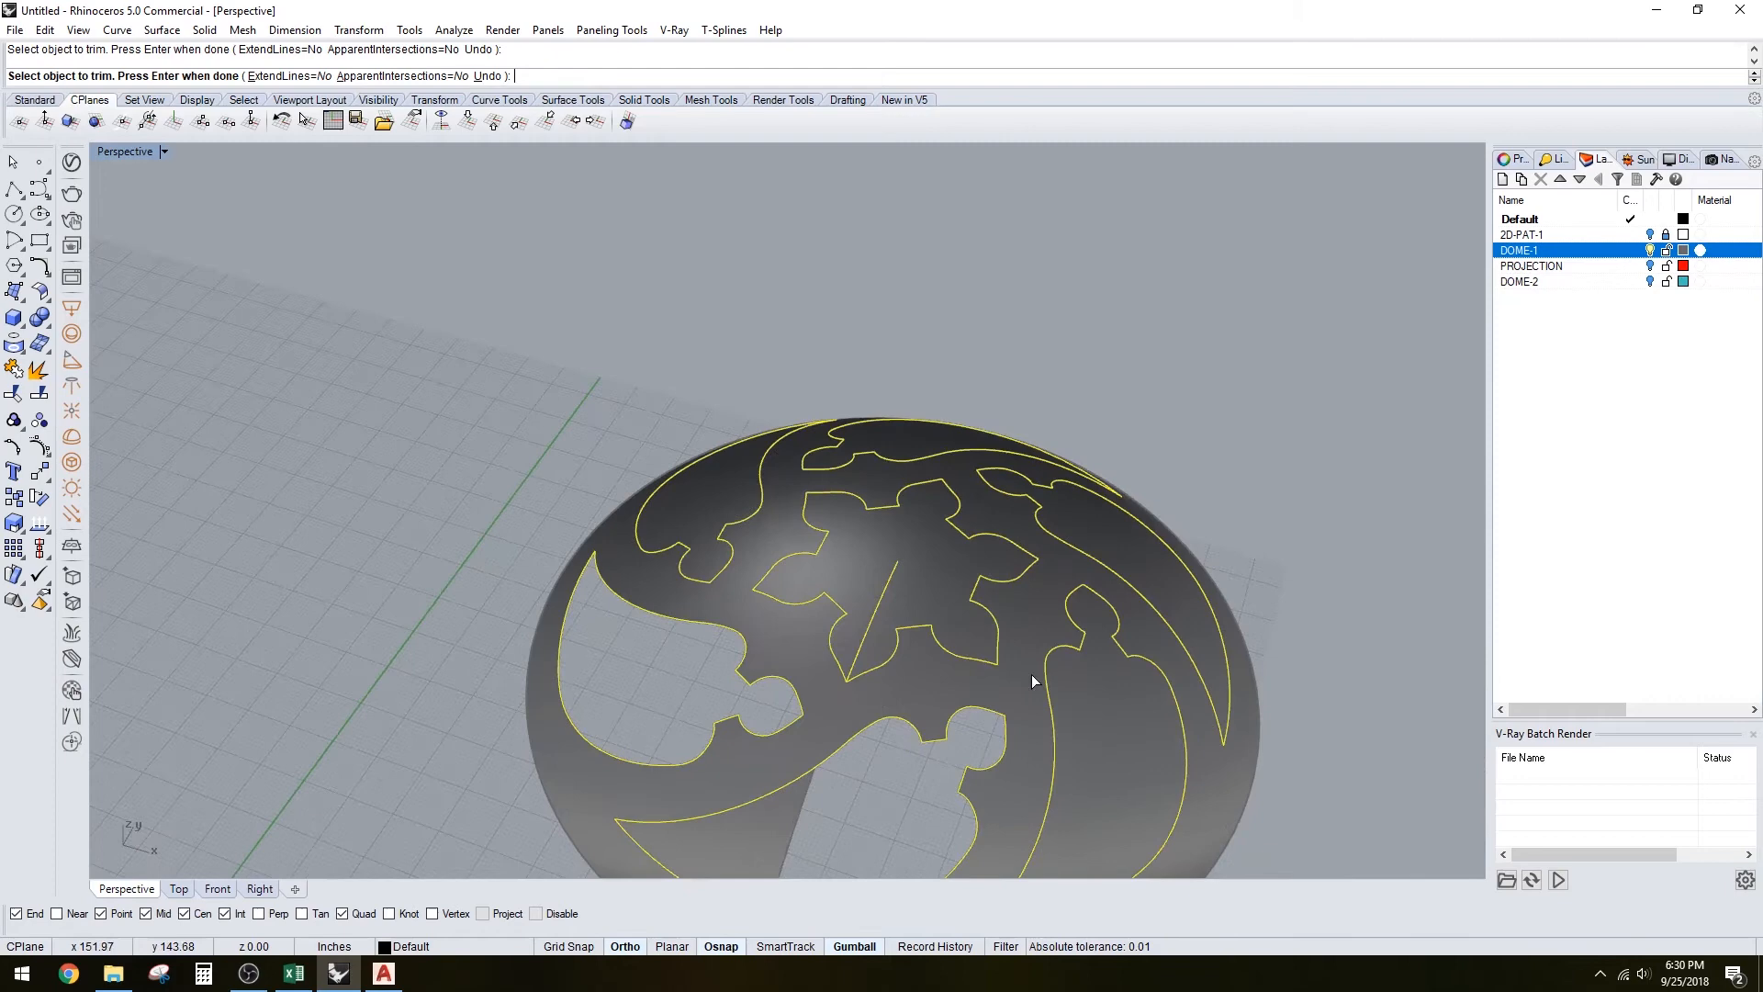
pyautogui.scroll(-3, 964, 689)
pyautogui.moveTo(899, 731); pyautogui.dragTo(858, 775, button='right')
pyautogui.scroll(3, 858, 775)
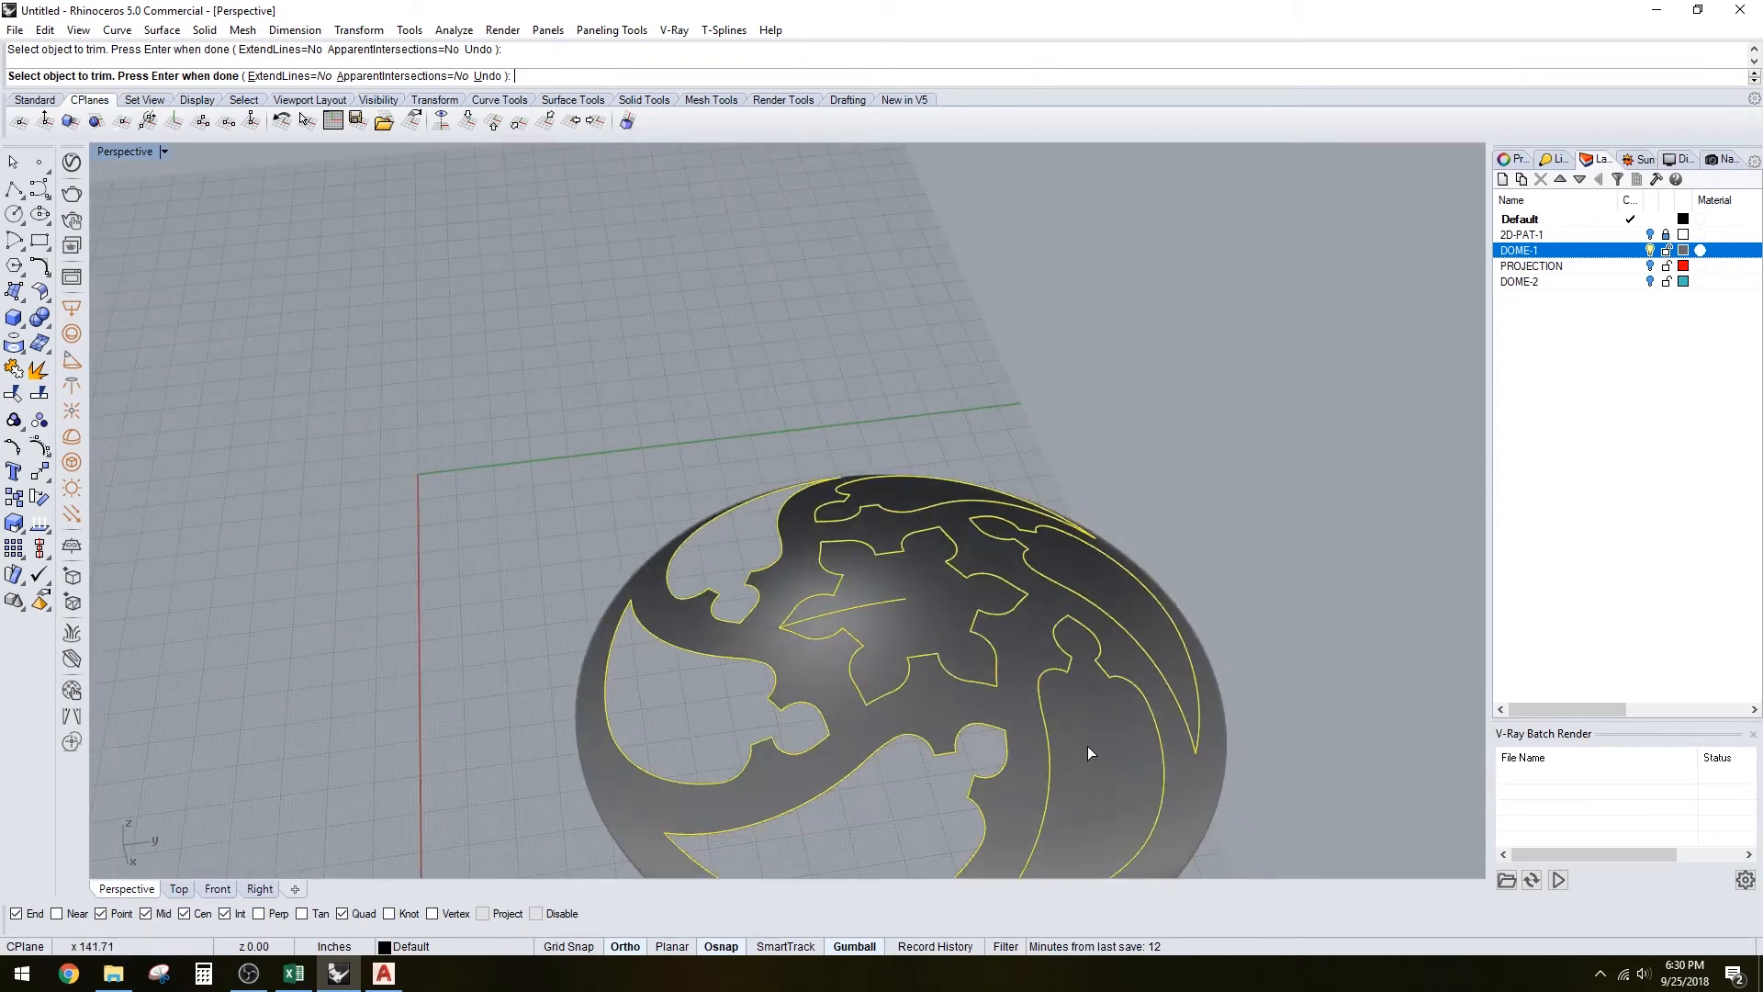
pyautogui.moveTo(1088, 745); pyautogui.dragTo(717, 693, button='right')
pyautogui.moveTo(784, 572)
pyautogui.mouseDown(button='right')
pyautogui.moveTo(993, 643)
pyautogui.moveTo(933, 576)
pyautogui.mouseUp(button='right')
pyautogui.press('Return')
# Trim the central star region out of the dome with the star curve
pyautogui.moveTo(893, 515)
pyautogui.mouseDown(button='right')
pyautogui.moveTo(867, 441)
pyautogui.moveTo(816, 554)
pyautogui.mouseUp(button='right')
pyautogui.scroll(3, 867, 413)
pyautogui.click(866, 410)
pyautogui.scroll(3, 808, 547)
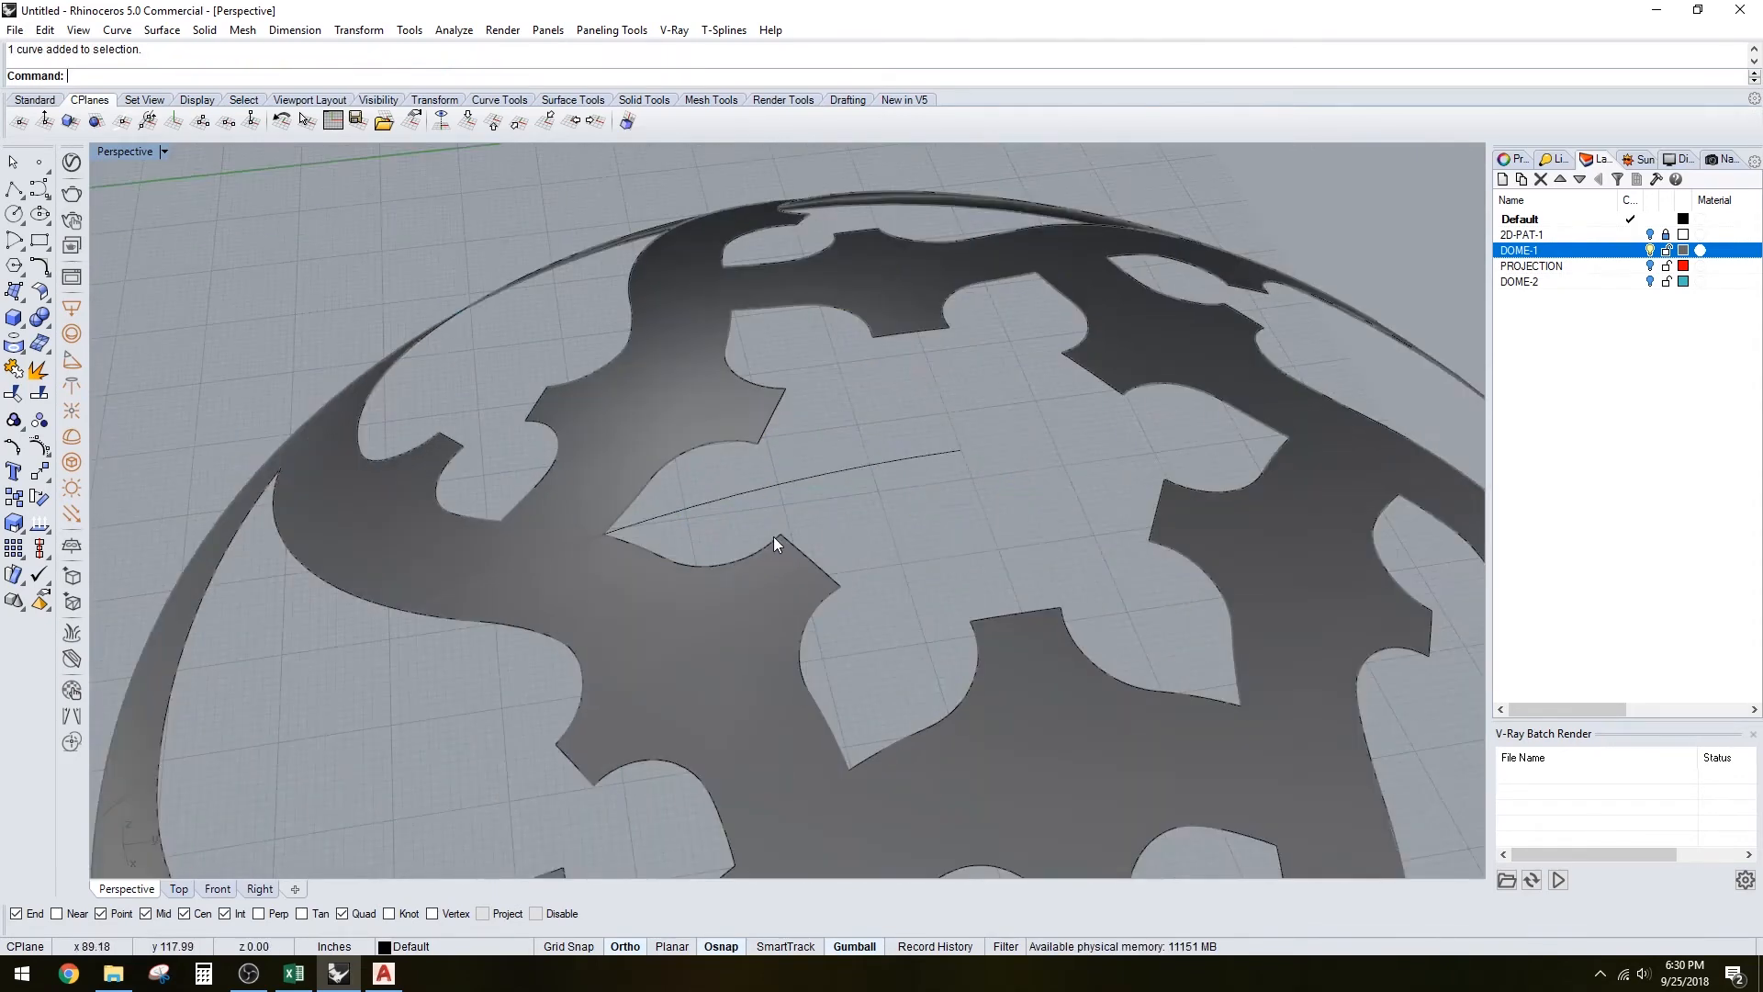
pyautogui.press('Return')
pyautogui.click(771, 500)
pyautogui.press('Return')
pyautogui.scroll(-5, 855, 483)
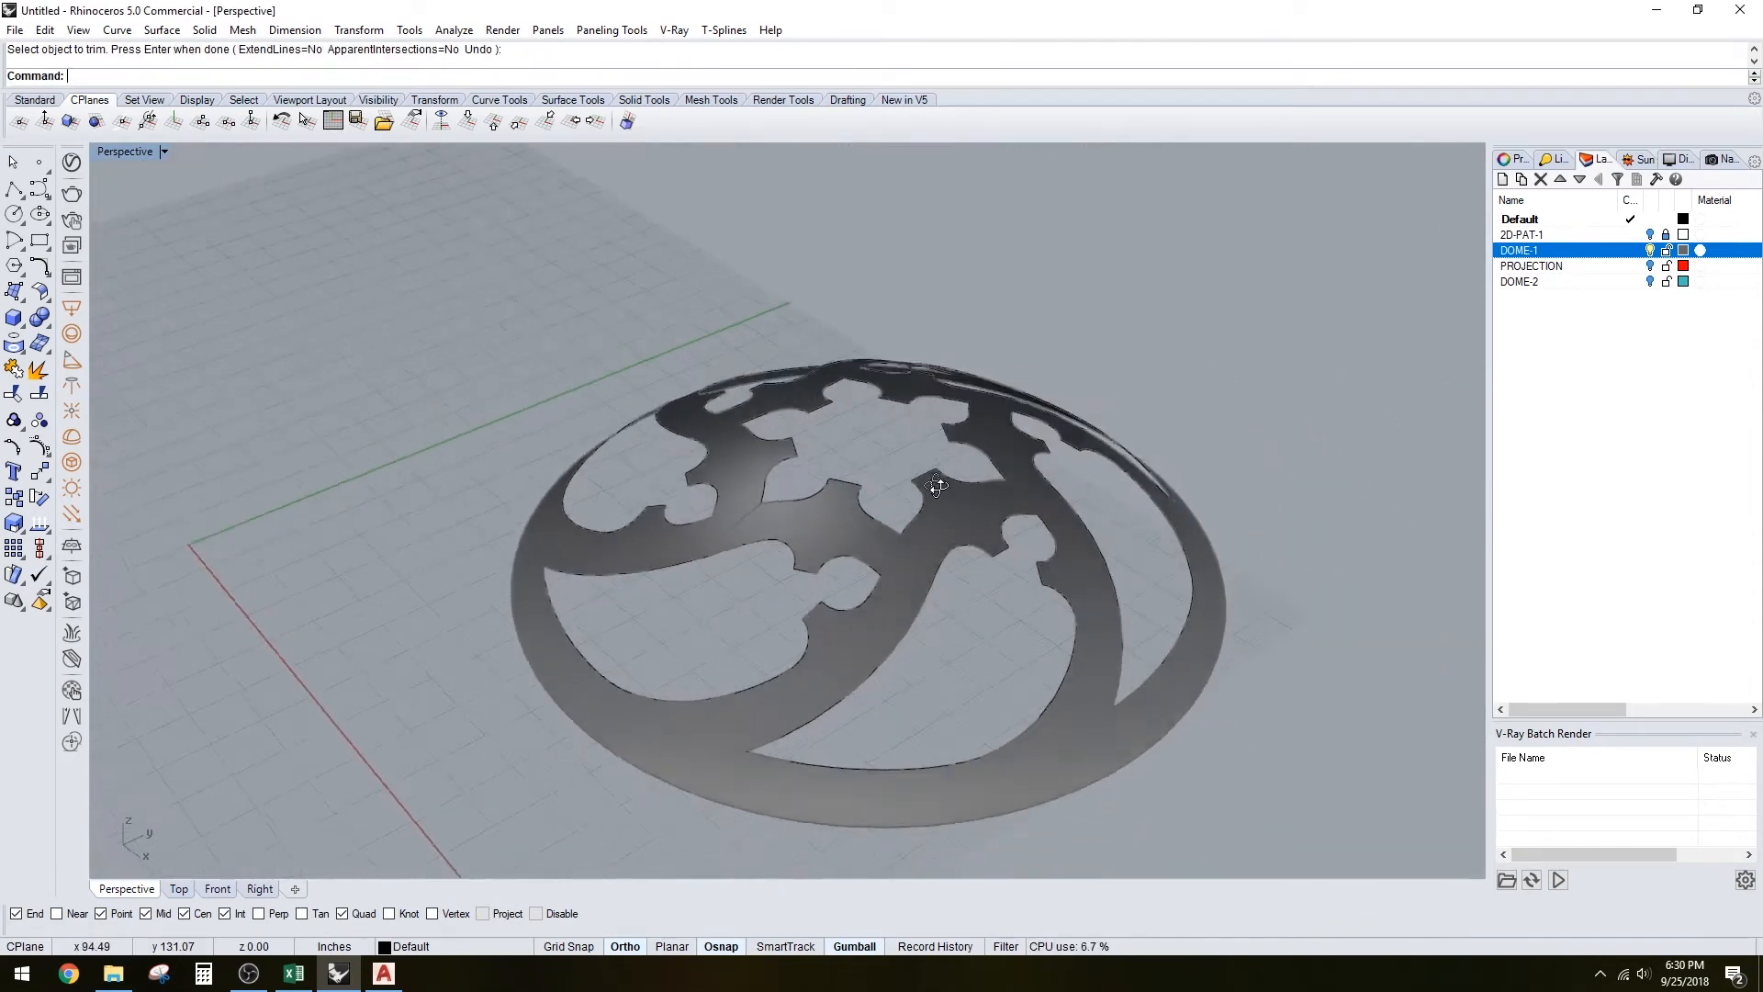
pyautogui.moveTo(965, 482); pyautogui.dragTo(1256, 349, button='right')
# Show the DOME-2 and PROJECTION layers and create a new layer named PIPES
pyautogui.click(1651, 281)
pyautogui.scroll(-4, 1223, 428)
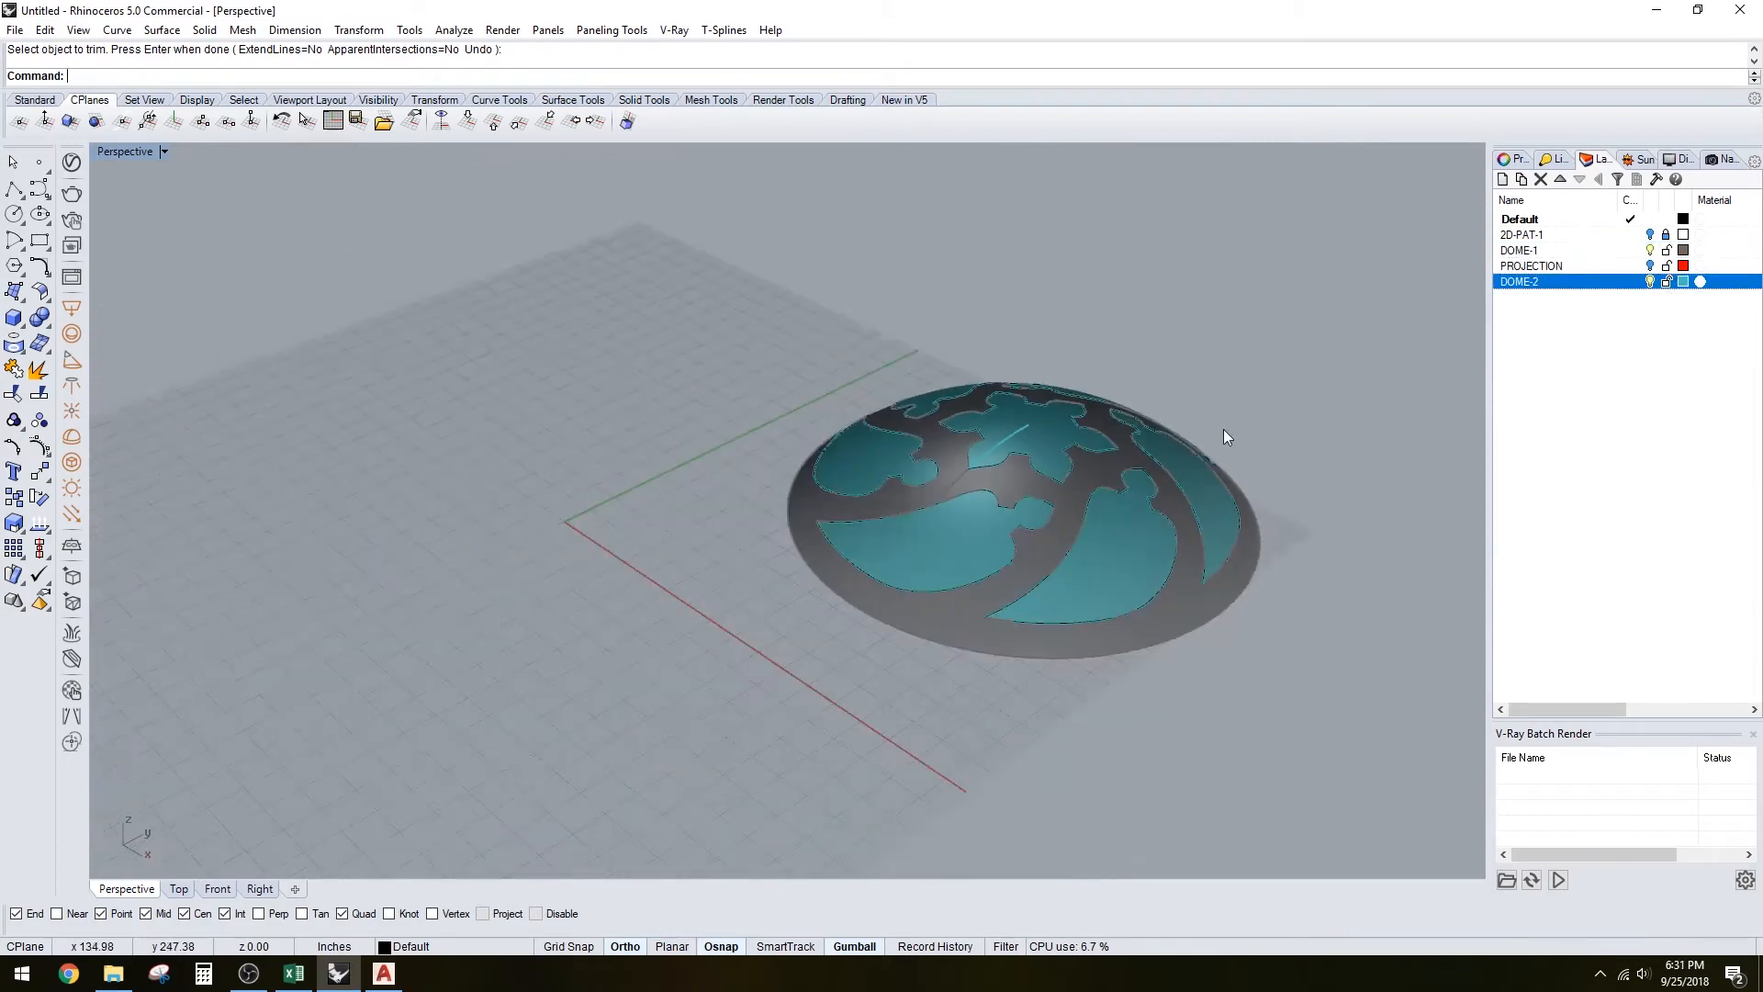
pyautogui.click(1651, 266)
pyautogui.scroll(5, 1074, 523)
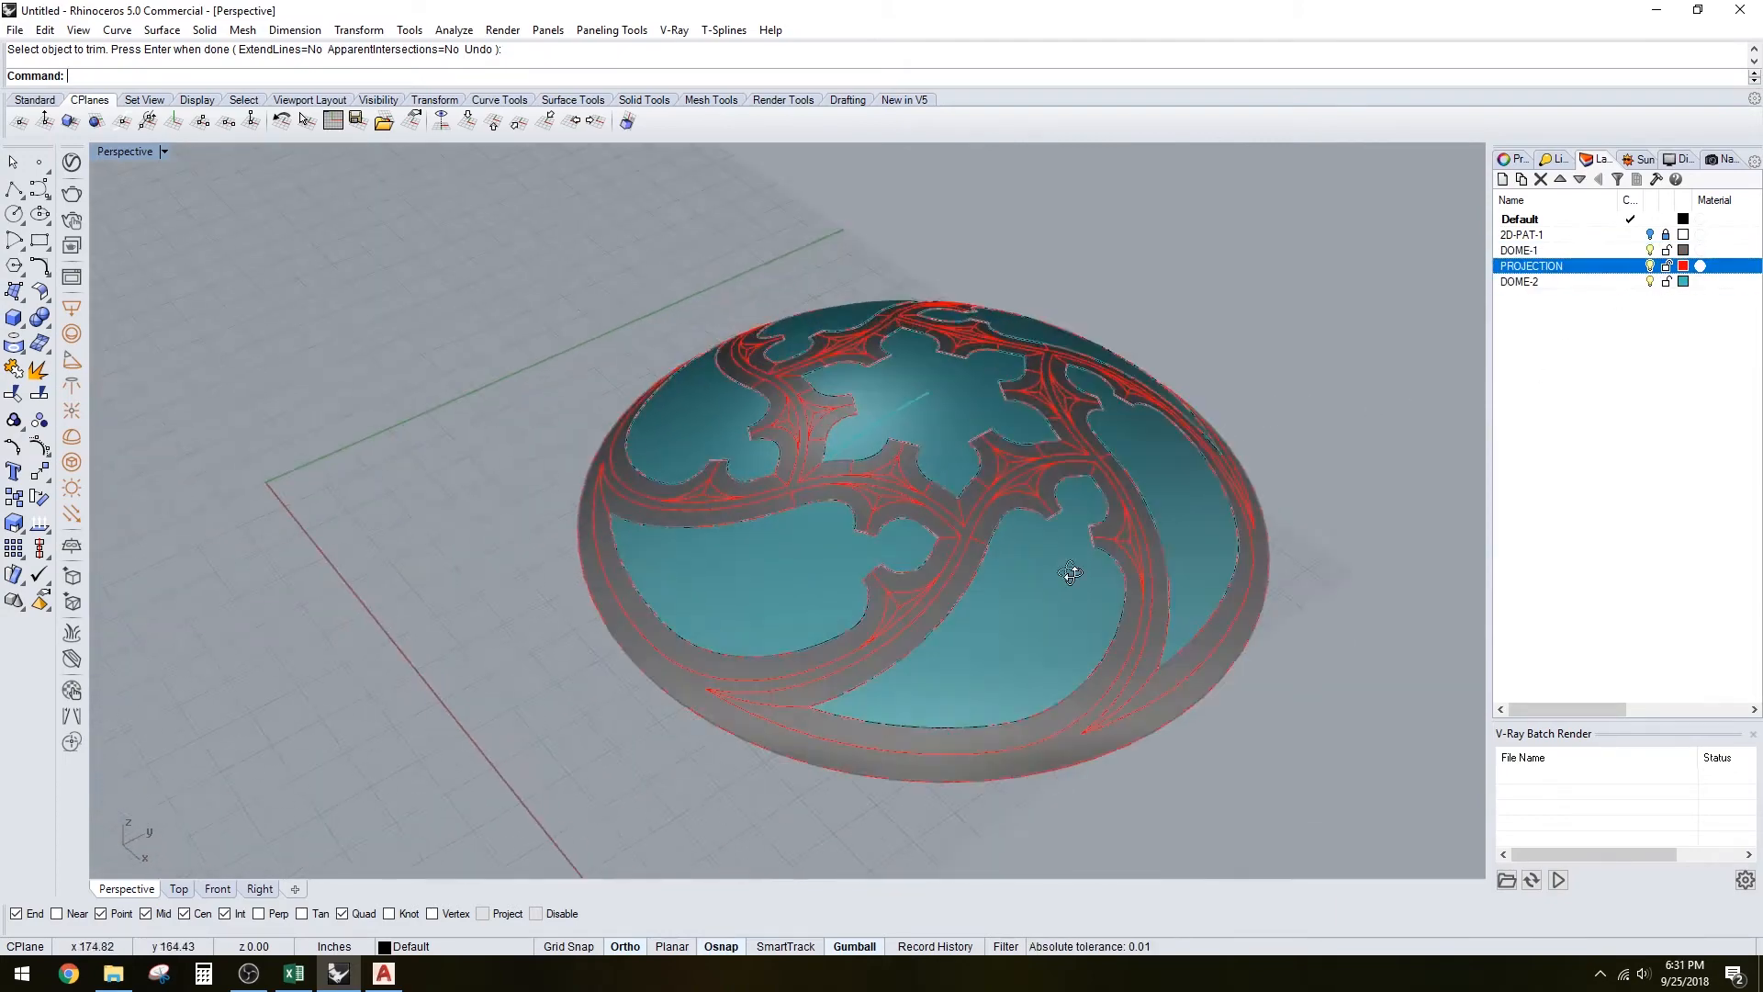
pyautogui.moveTo(1128, 501)
pyautogui.mouseDown(button='right')
pyautogui.moveTo(1304, 370)
pyautogui.moveTo(1266, 414)
pyautogui.mouseUp(button='right')
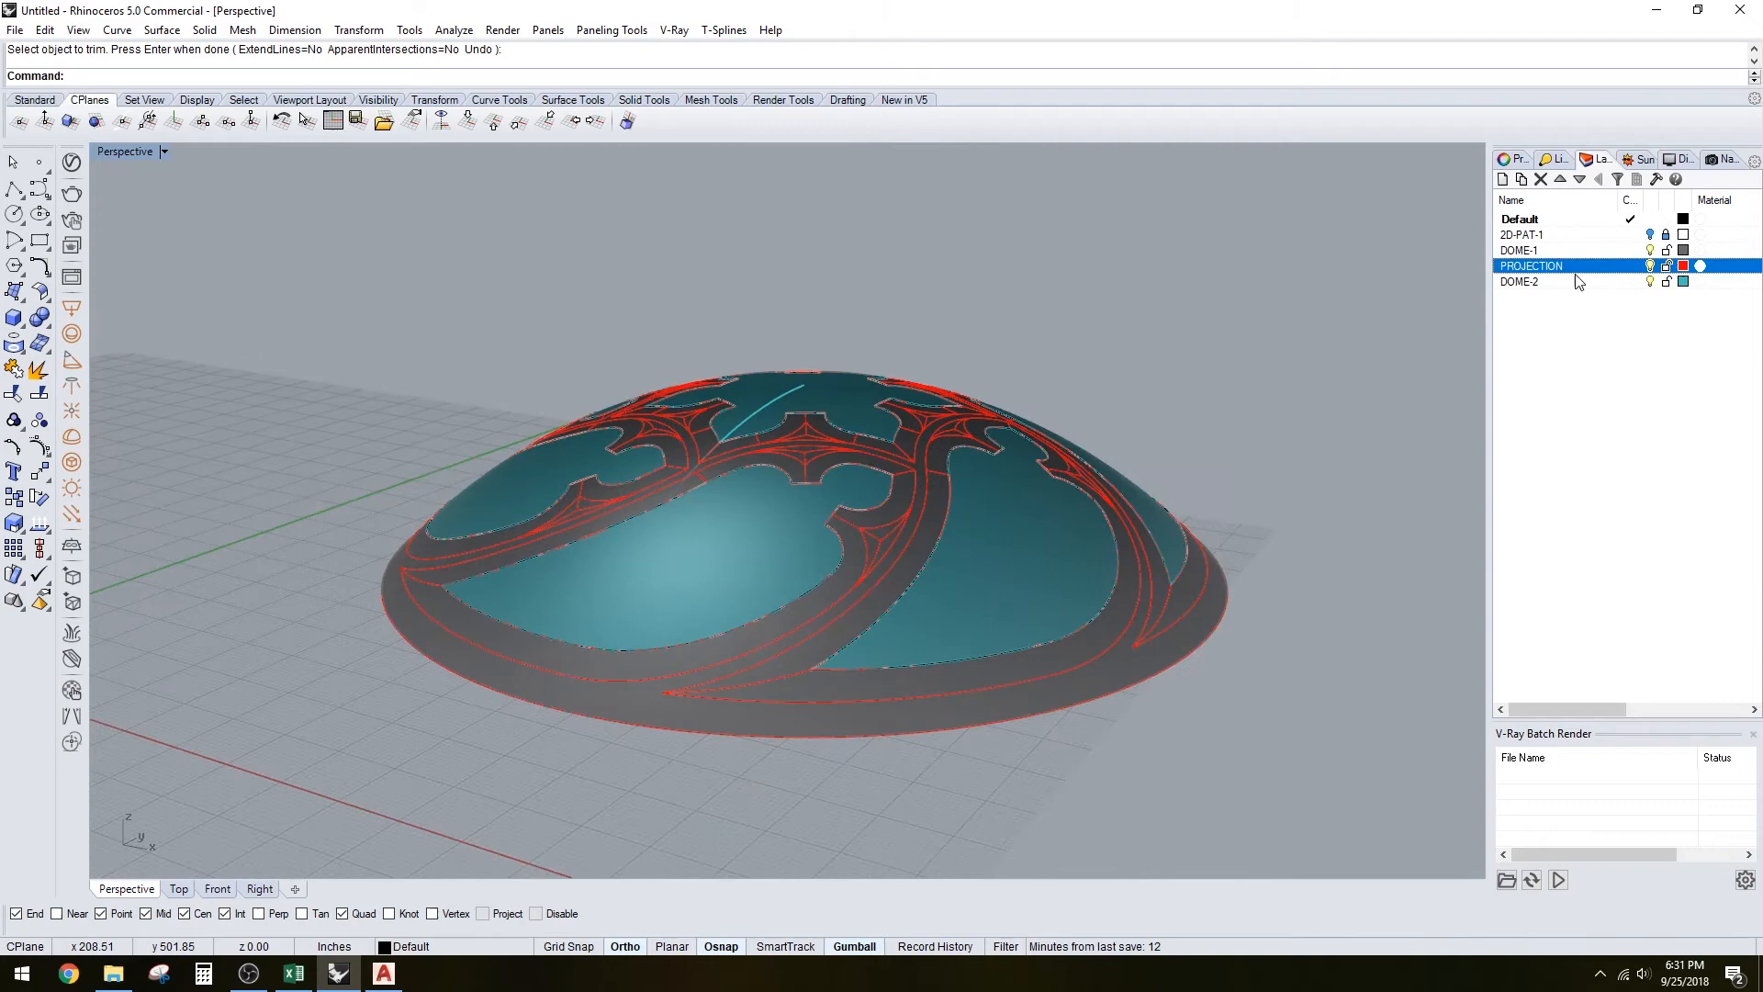
pyautogui.click(1519, 283)
pyautogui.click(1503, 179)
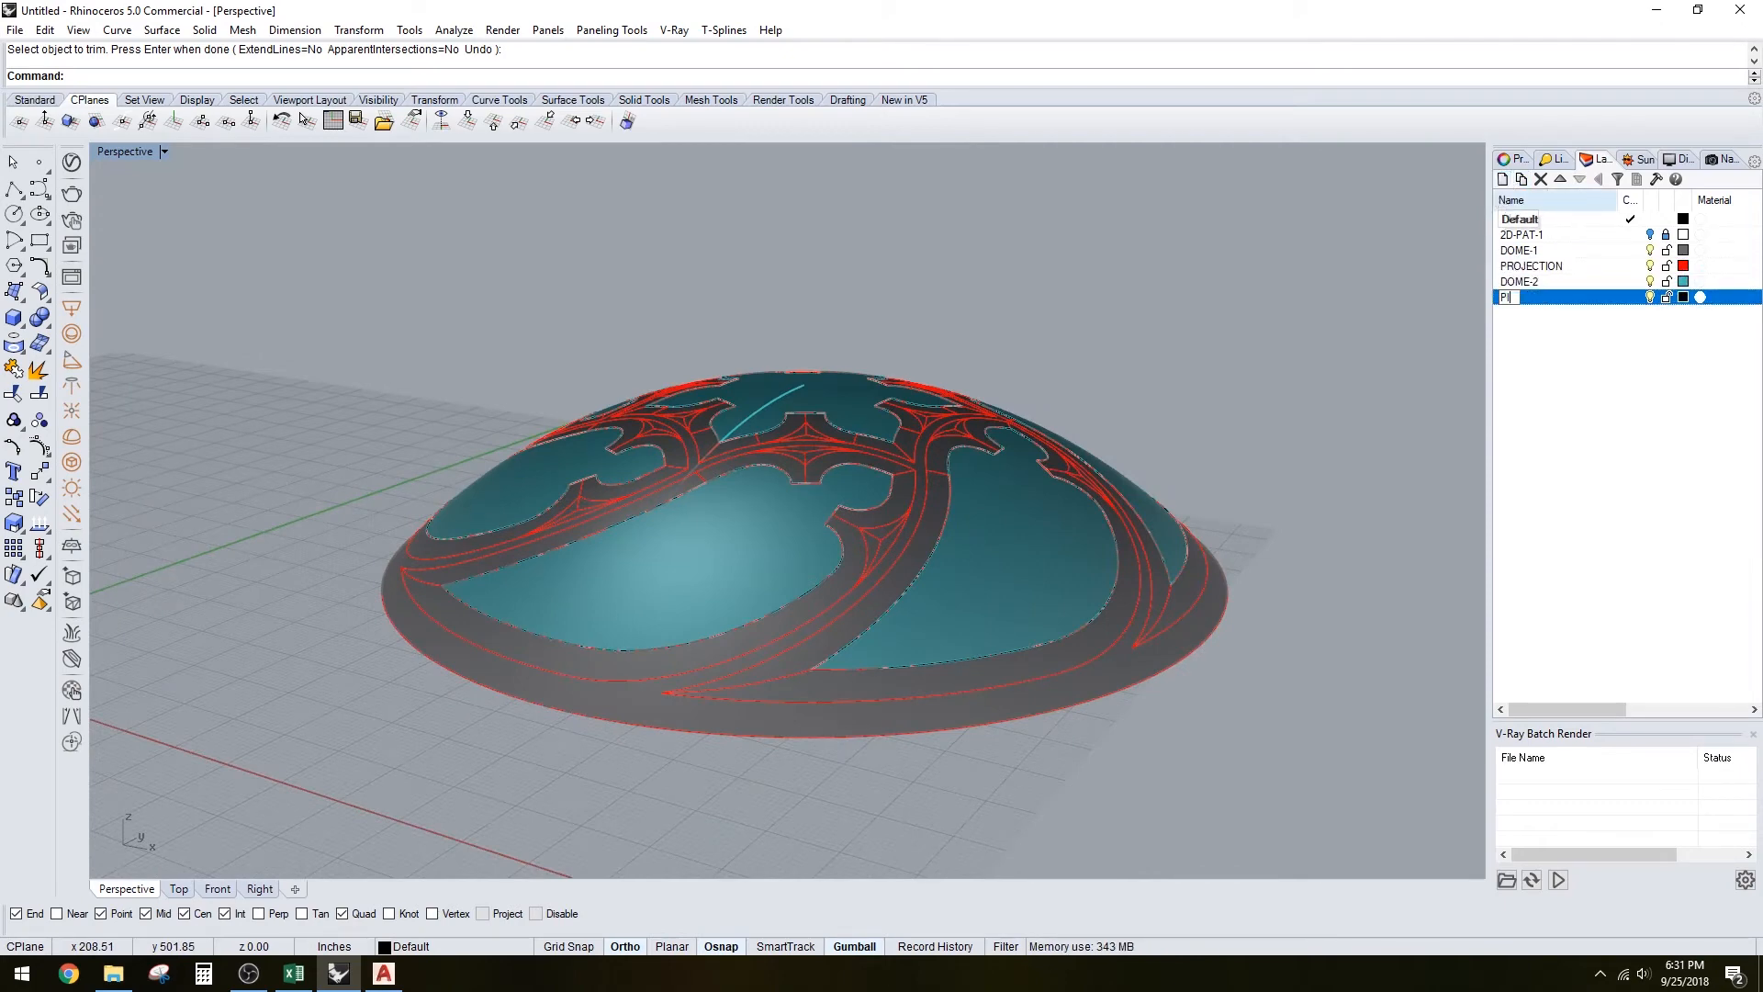
pyautogui.write('PIPES')
pyautogui.press('Return')
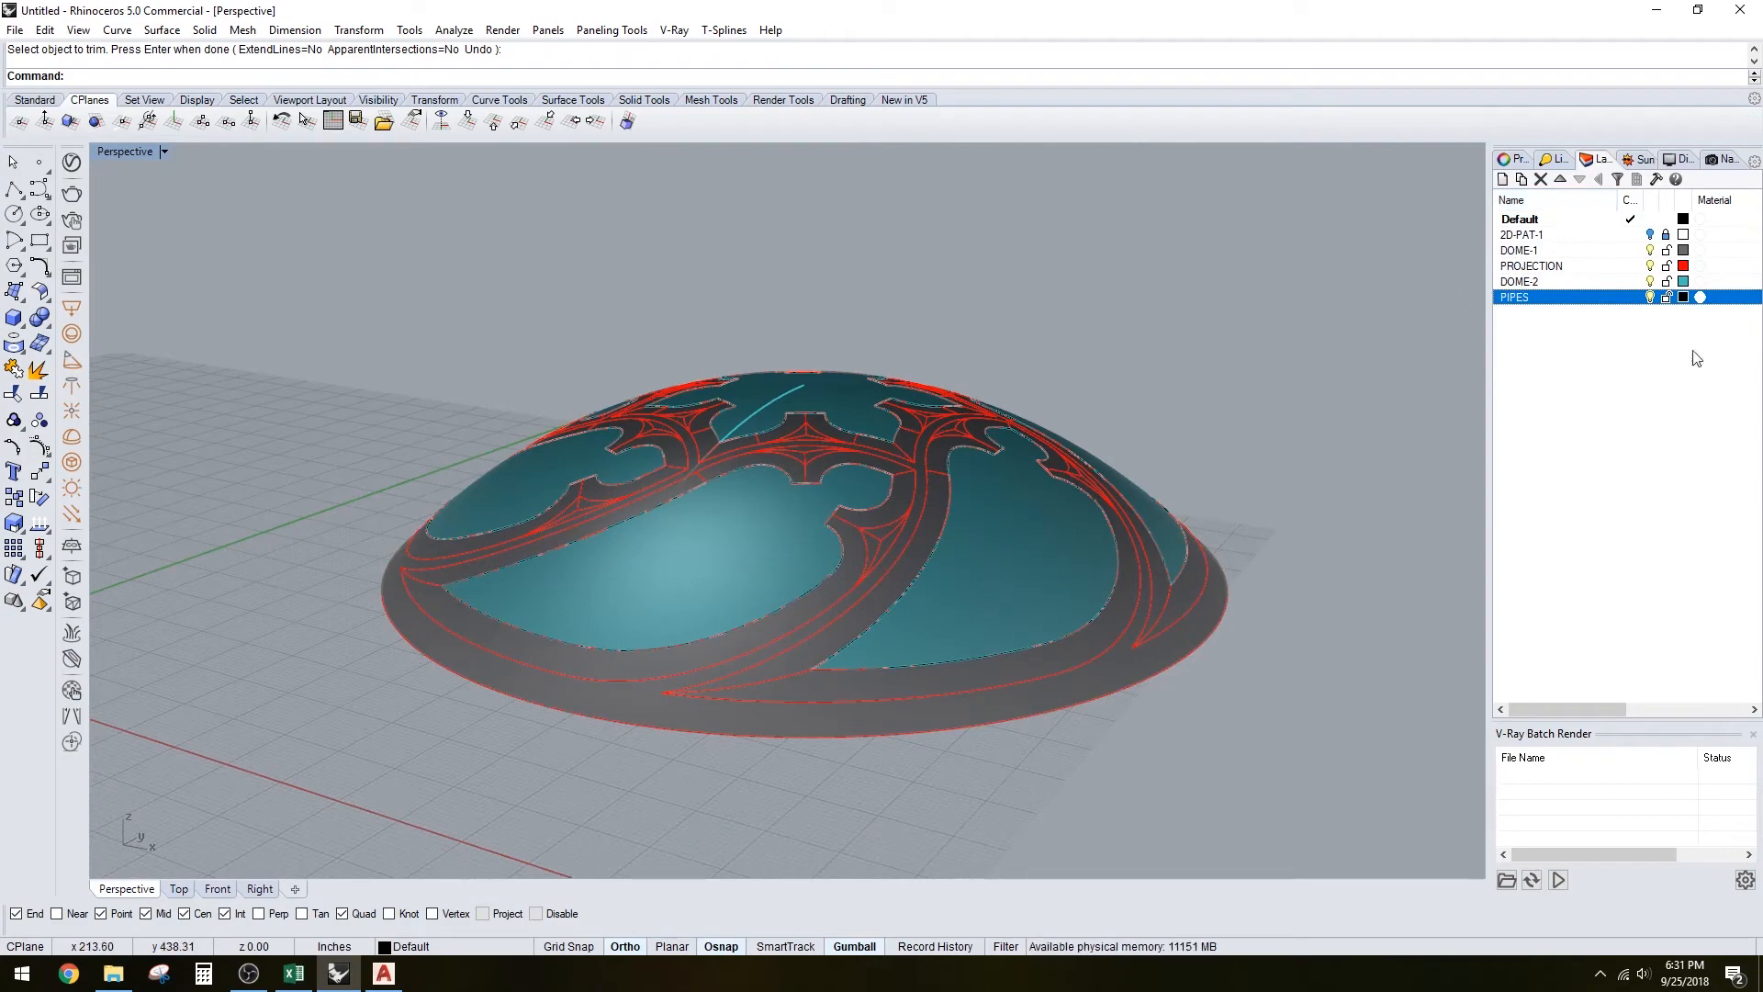
# Select the PROJECTION tracery curves and run a trial Pipe at the default radius
pyautogui.rightClick(1536, 267)
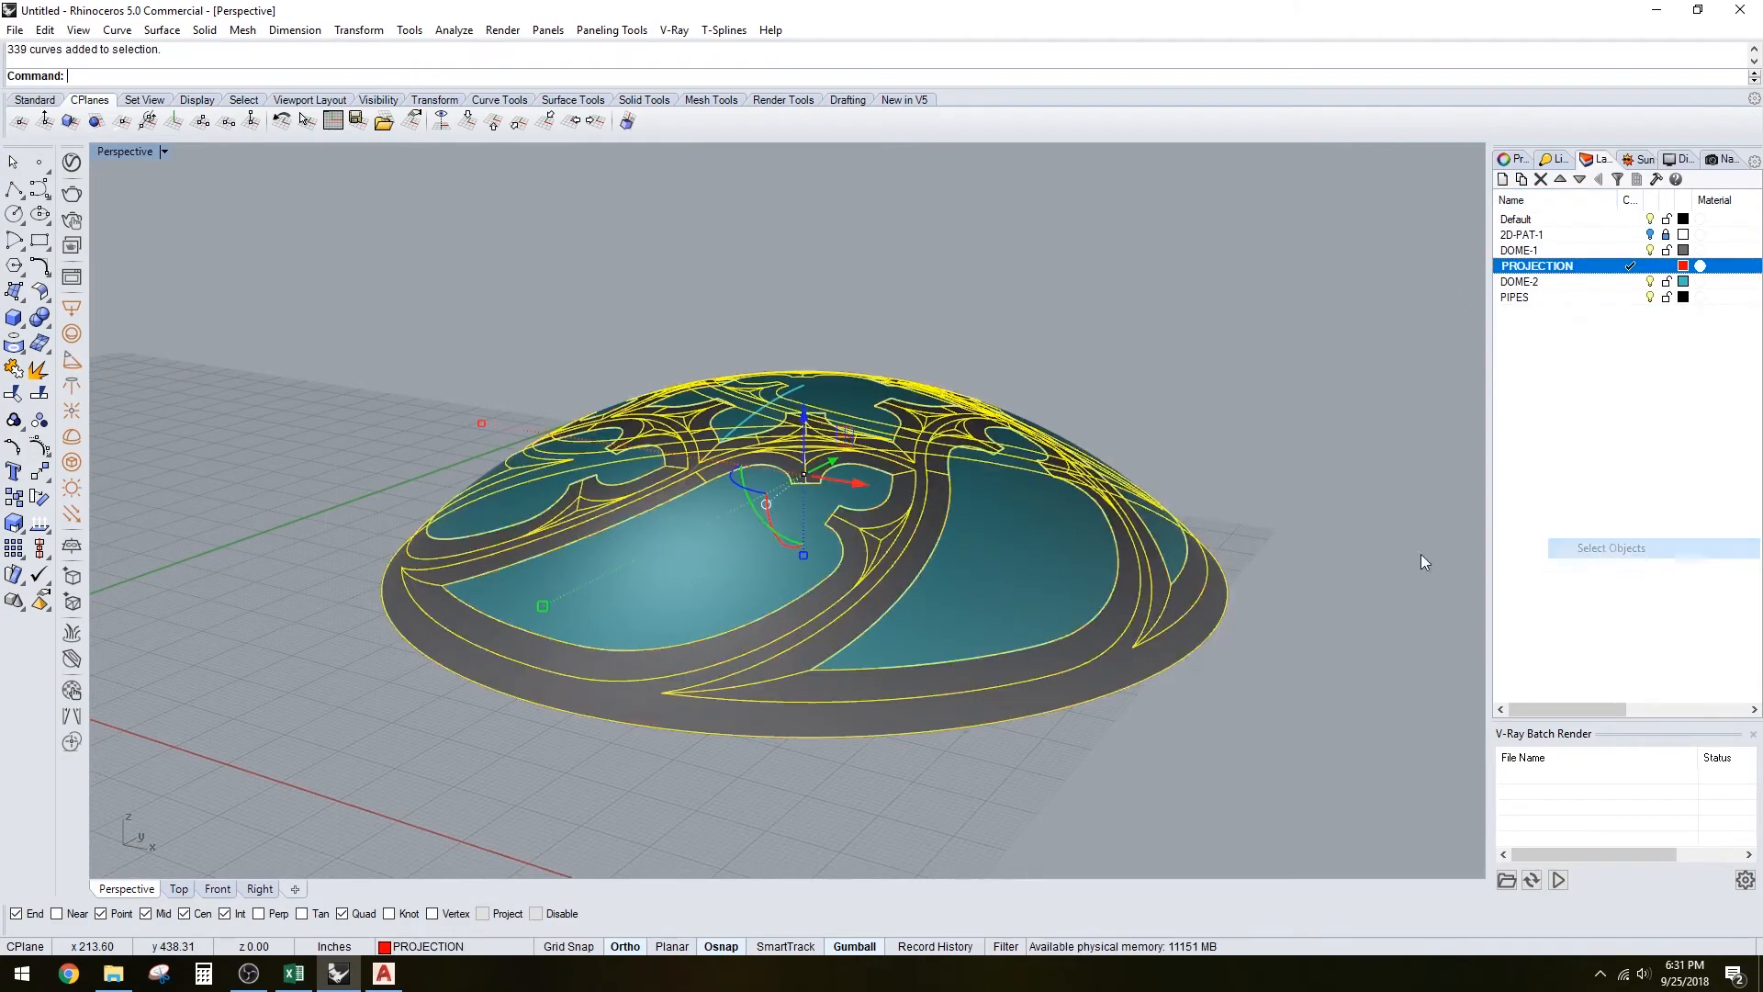
pyautogui.moveTo(1422, 561); pyautogui.dragTo(866, 592, button='right')
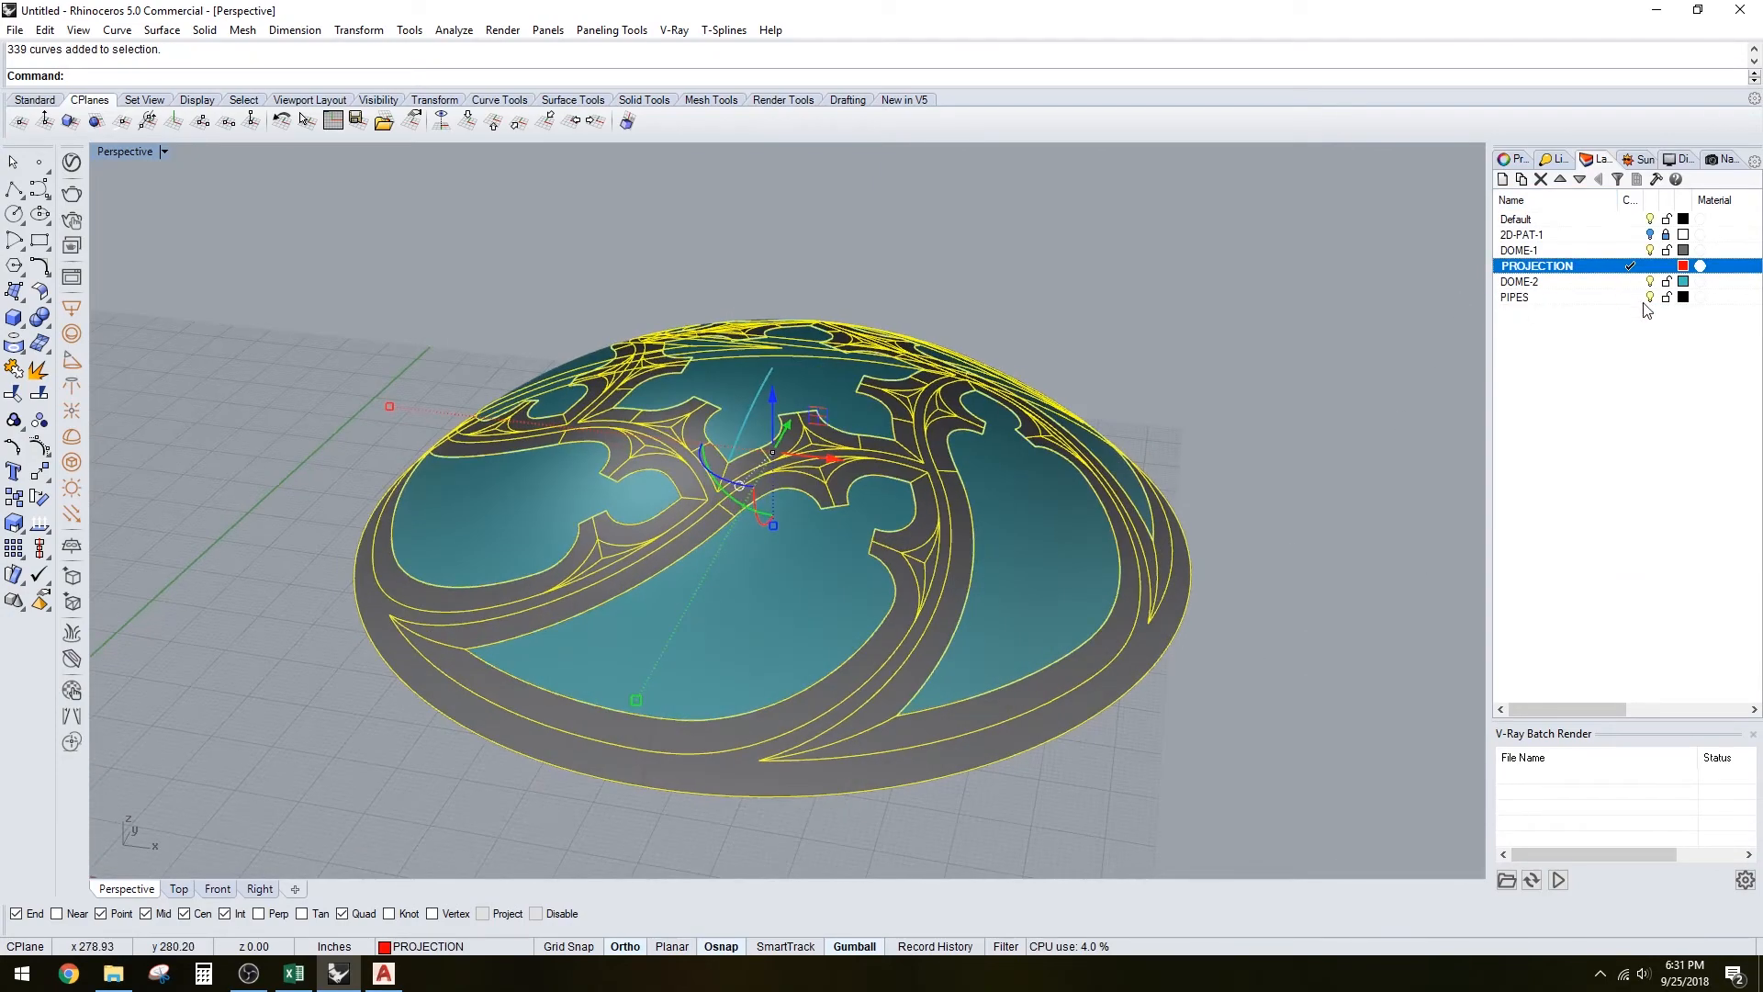
pyautogui.scroll(3, 1171, 564)
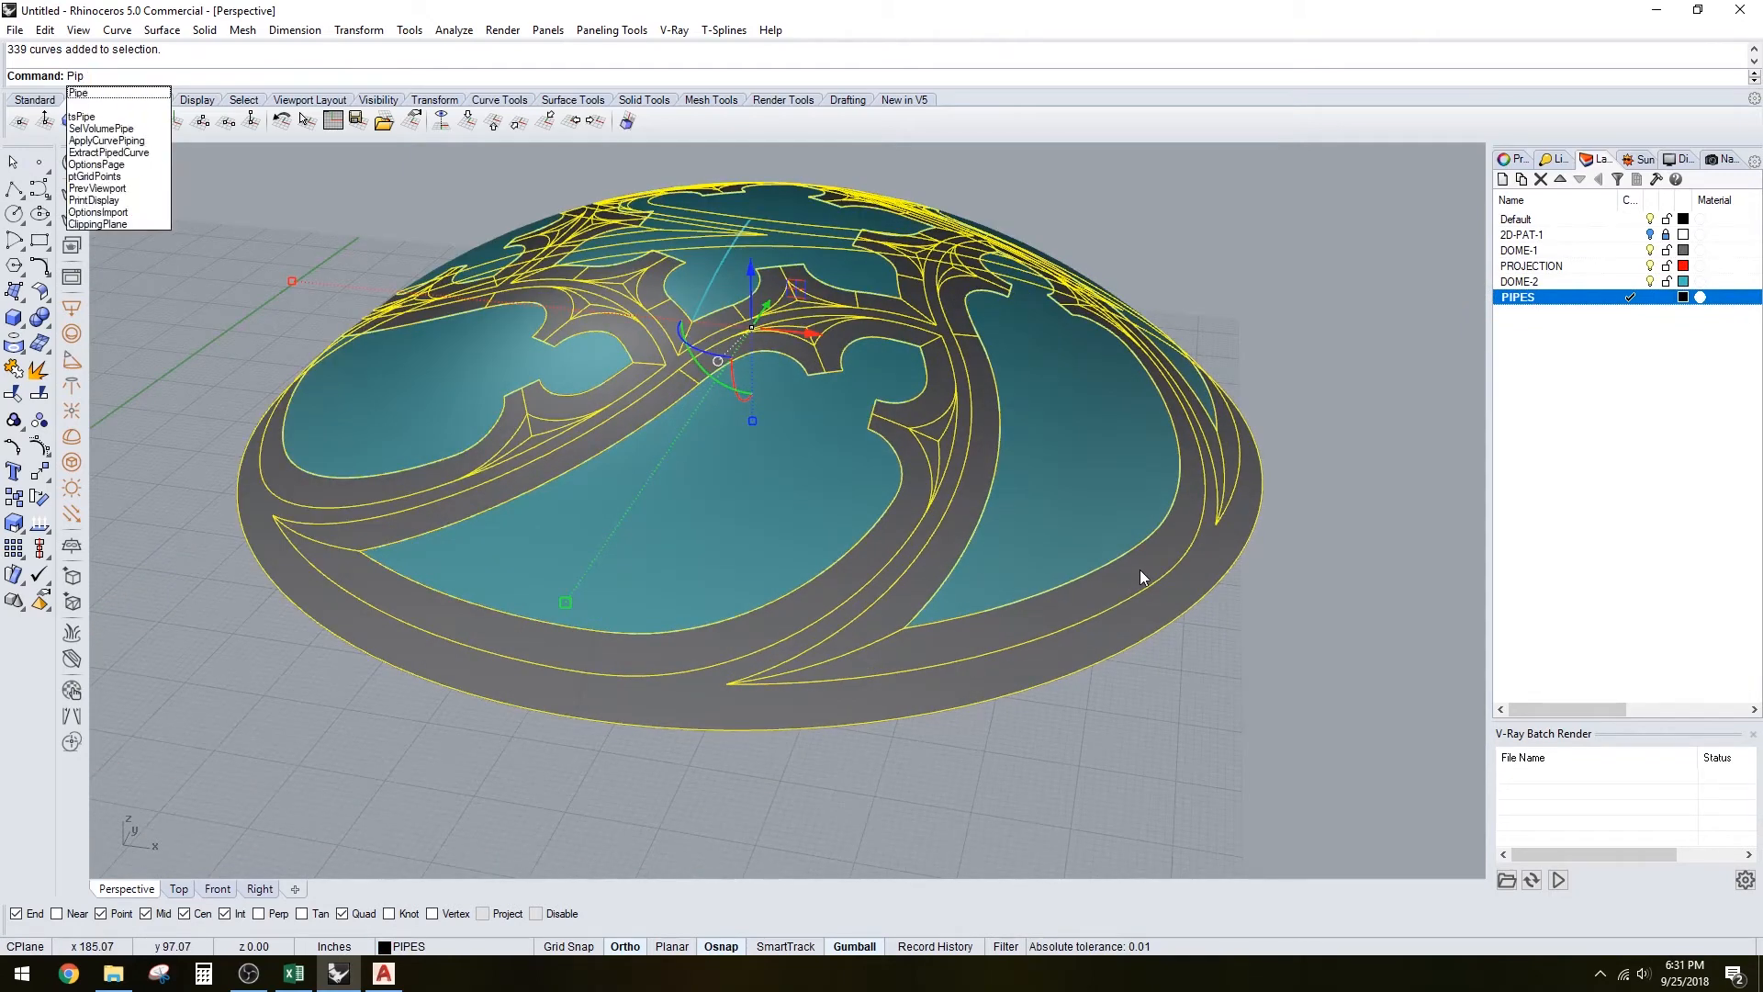
pyautogui.write('e')
pyautogui.press('Return')
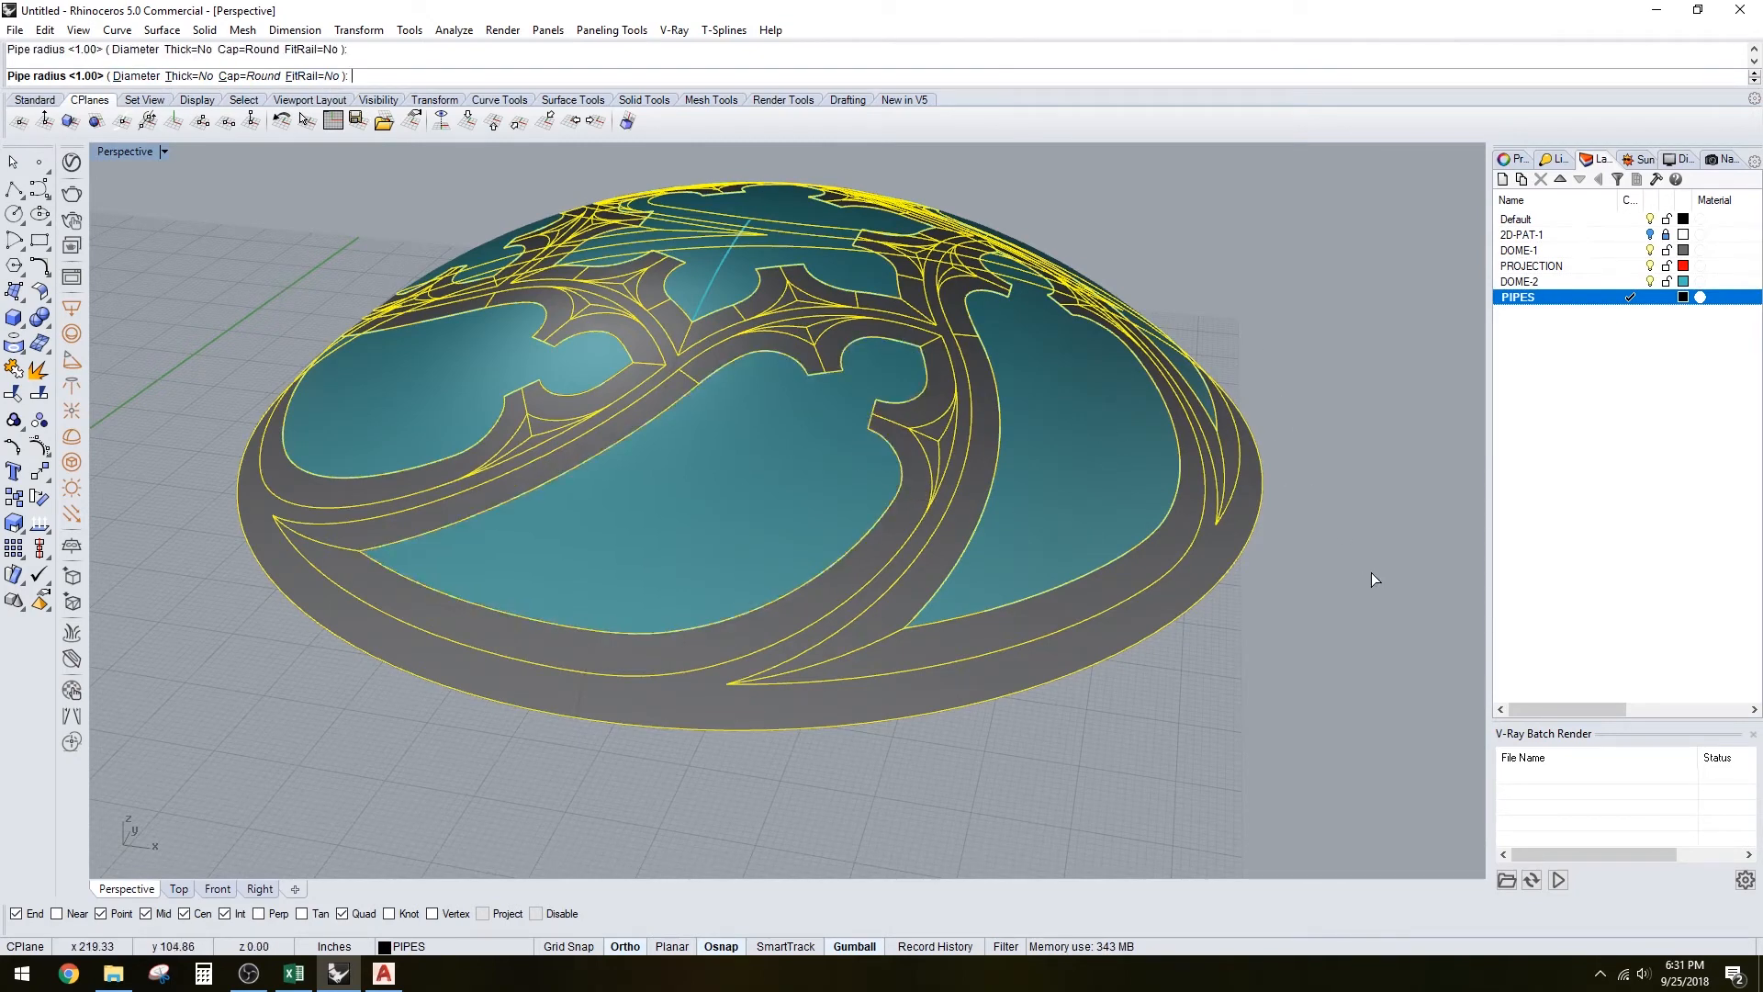
pyautogui.press('Return')
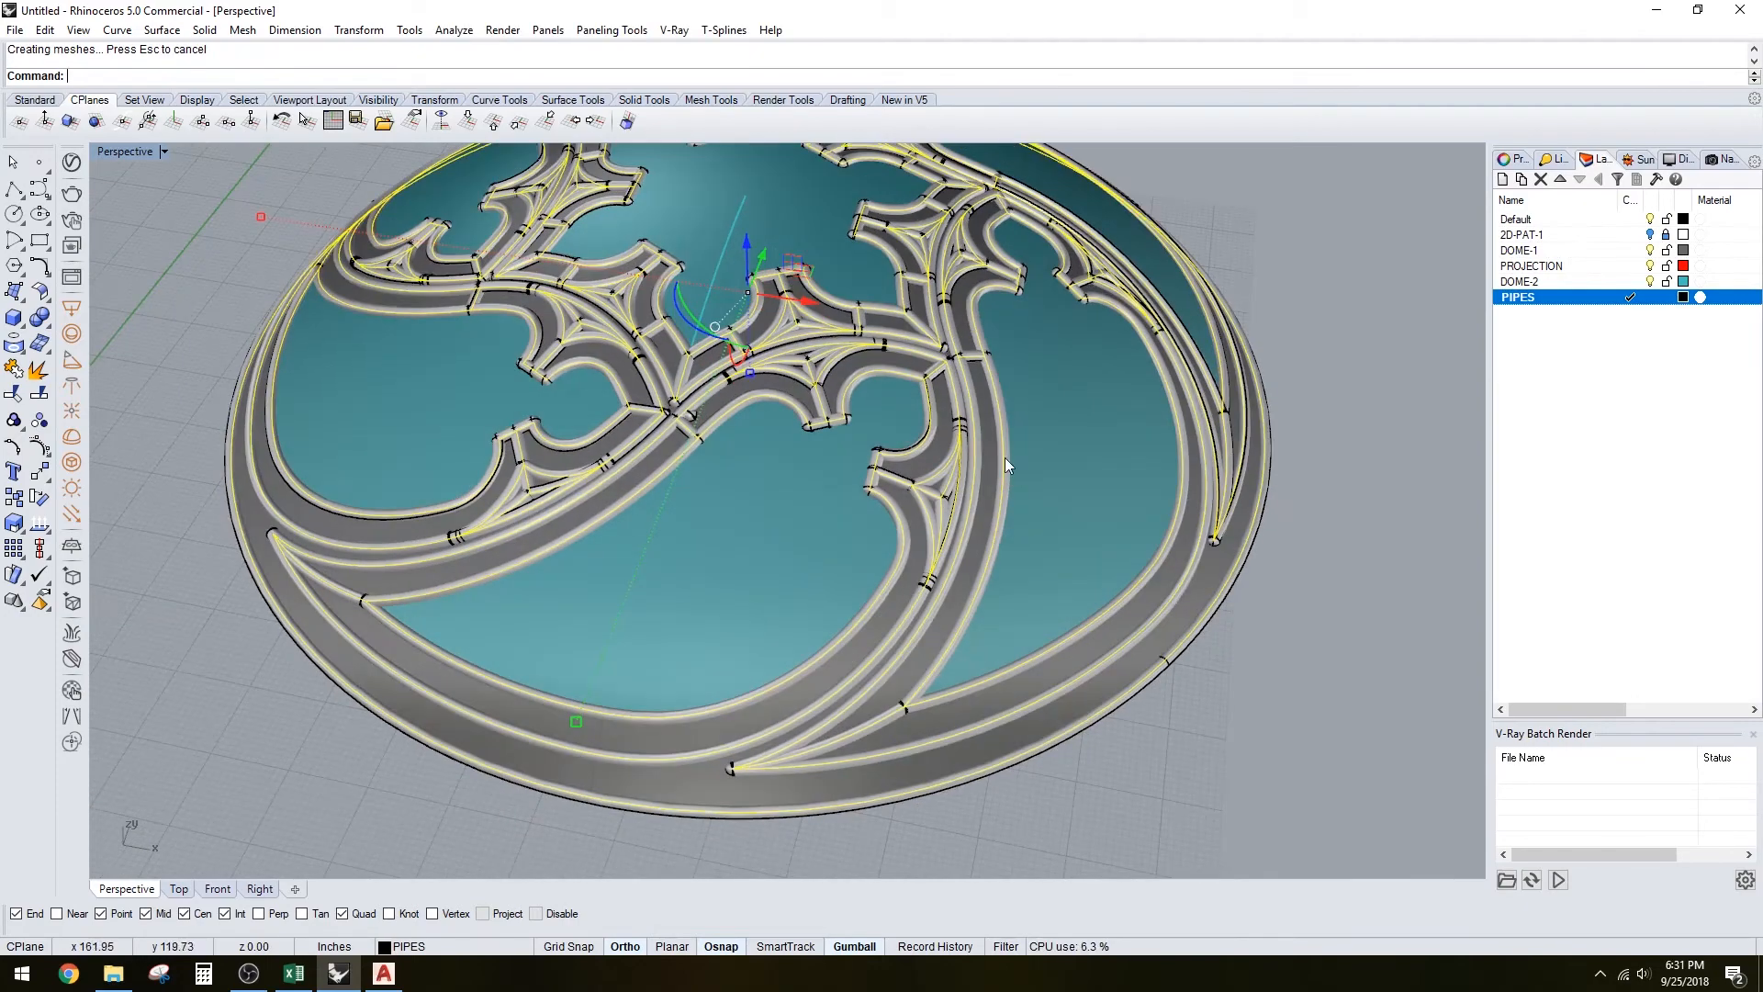
pyautogui.scroll(4, 1004, 457)
pyautogui.scroll(-5, 877, 433)
# Undo the trial pipes and build a BoundingBox around the whole dome
pyautogui.hotkey('ctrl', 'z')
pyautogui.moveTo(731, 393); pyautogui.dragTo(820, 536, button='right')
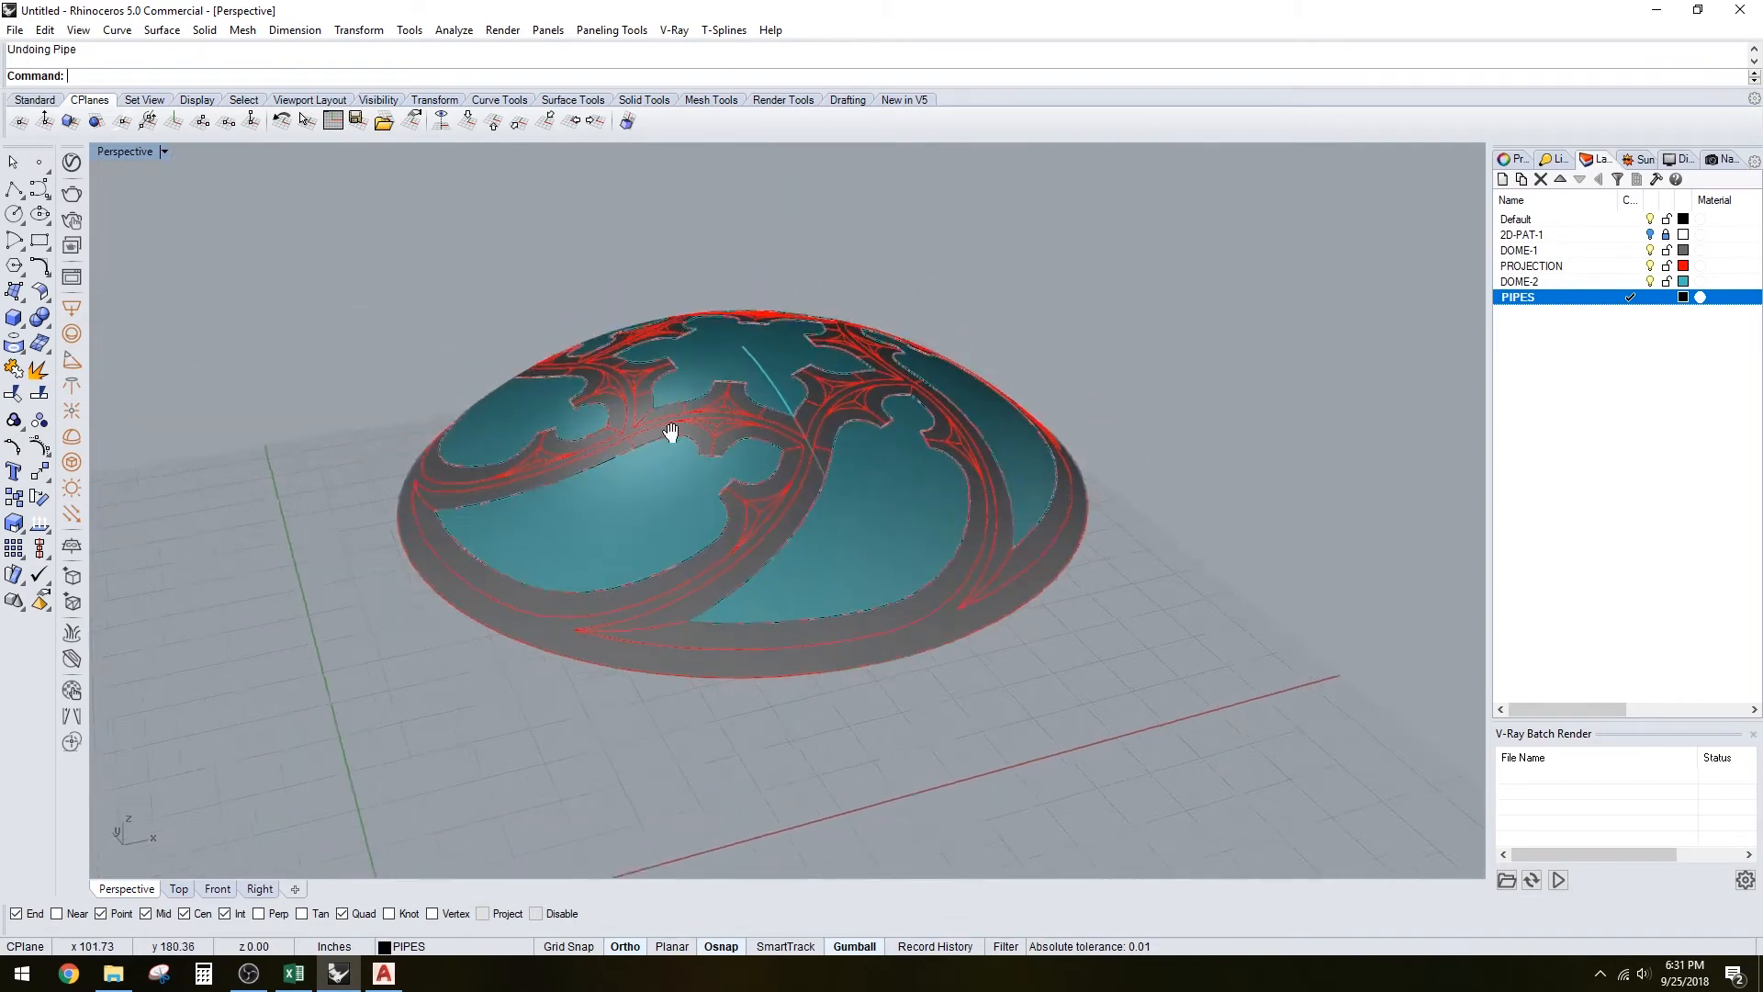
pyautogui.moveTo(1305, 748); pyautogui.dragTo(1306, 748)
pyautogui.write('Bou')
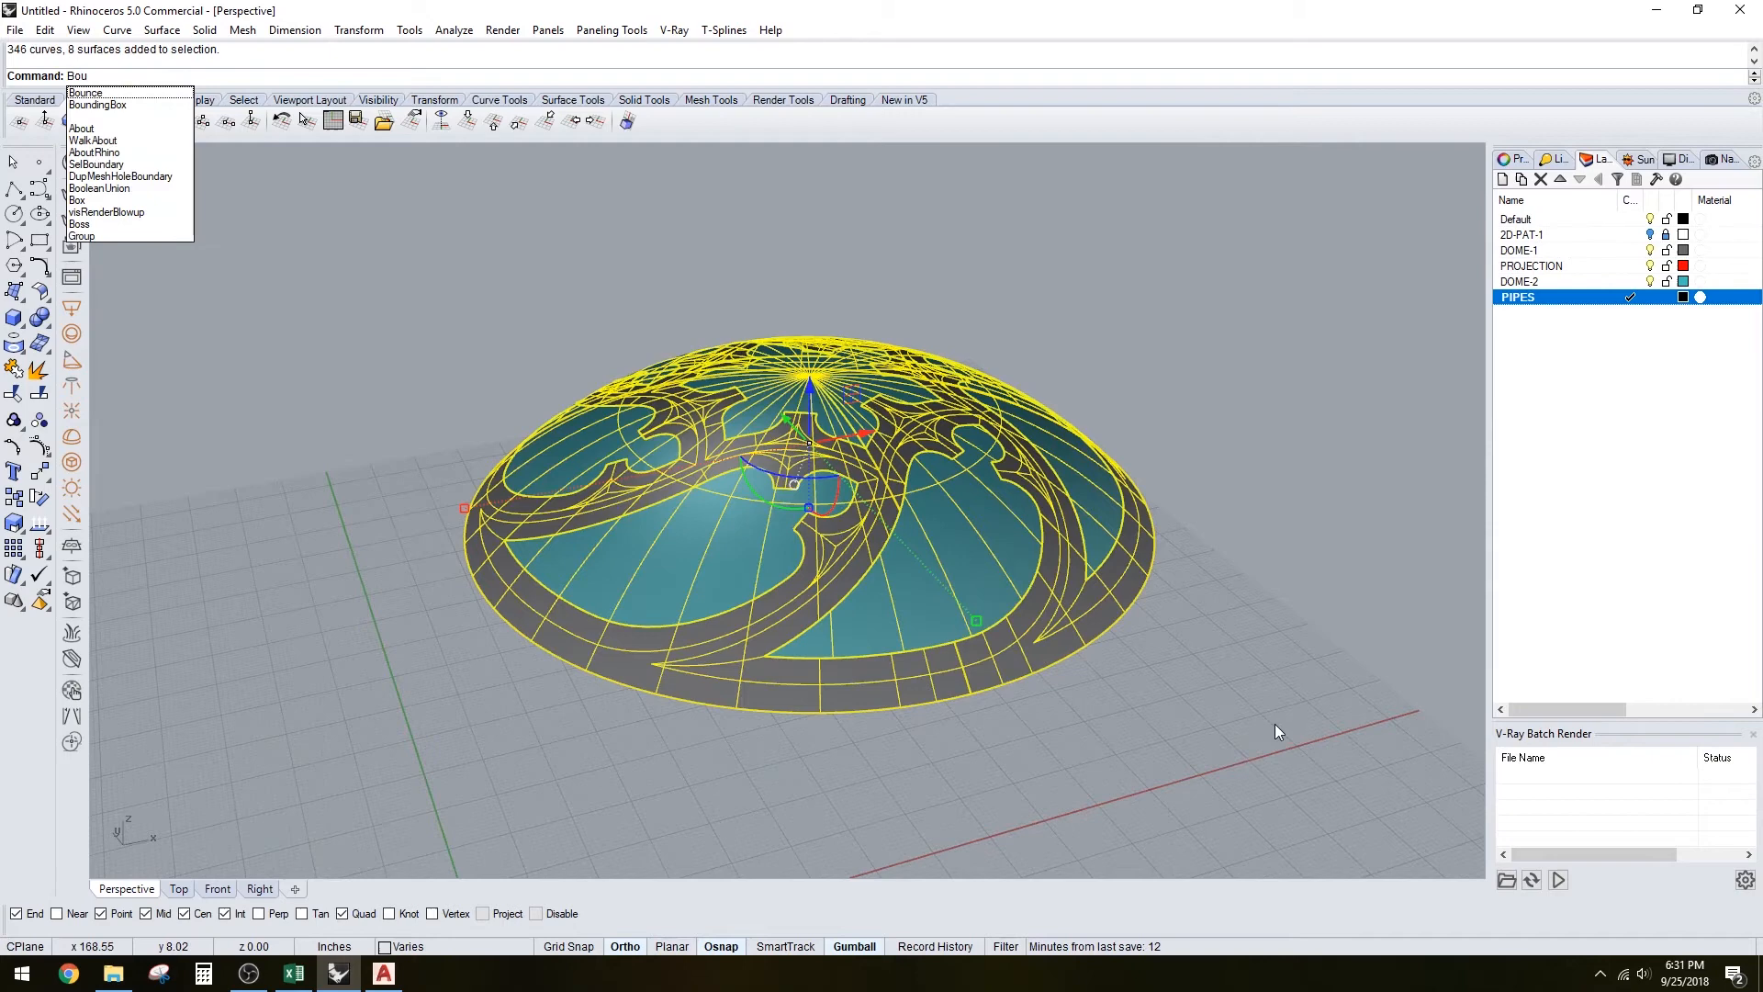
pyautogui.write('ndingBox')
pyautogui.press('Return')
pyautogui.press('Return')
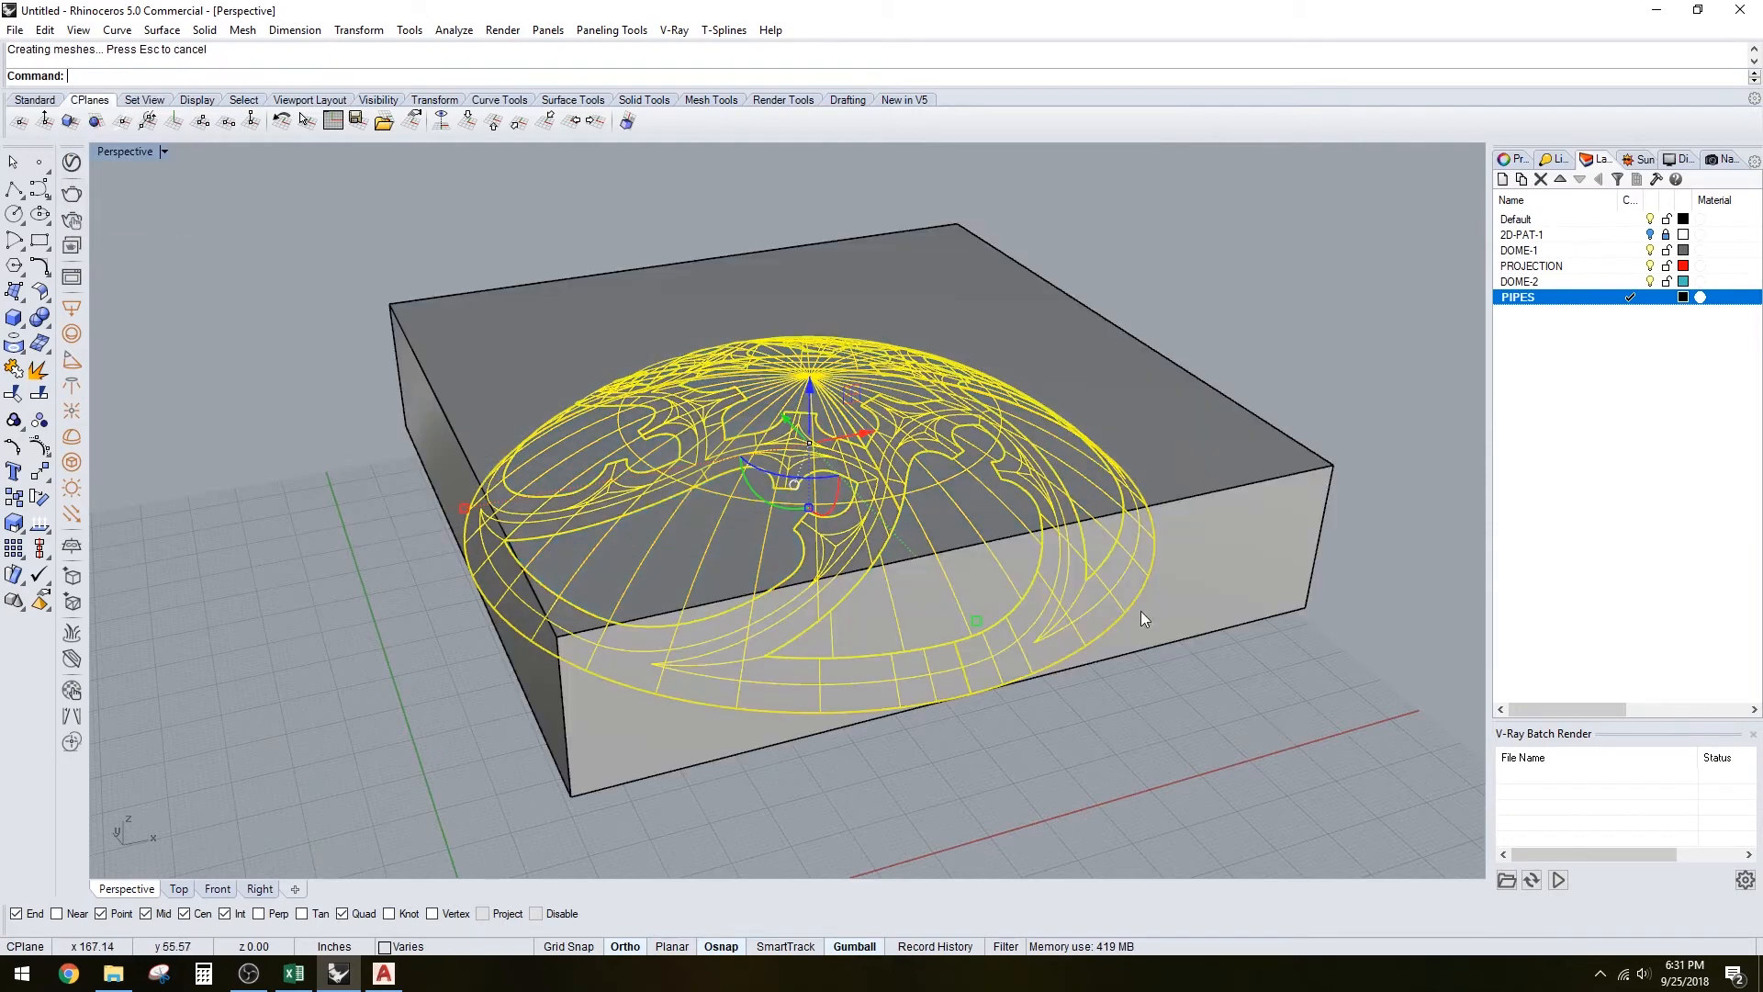
# Scale dome and box from a box corner to a 50' width, then delete the box
pyautogui.click(1175, 577)
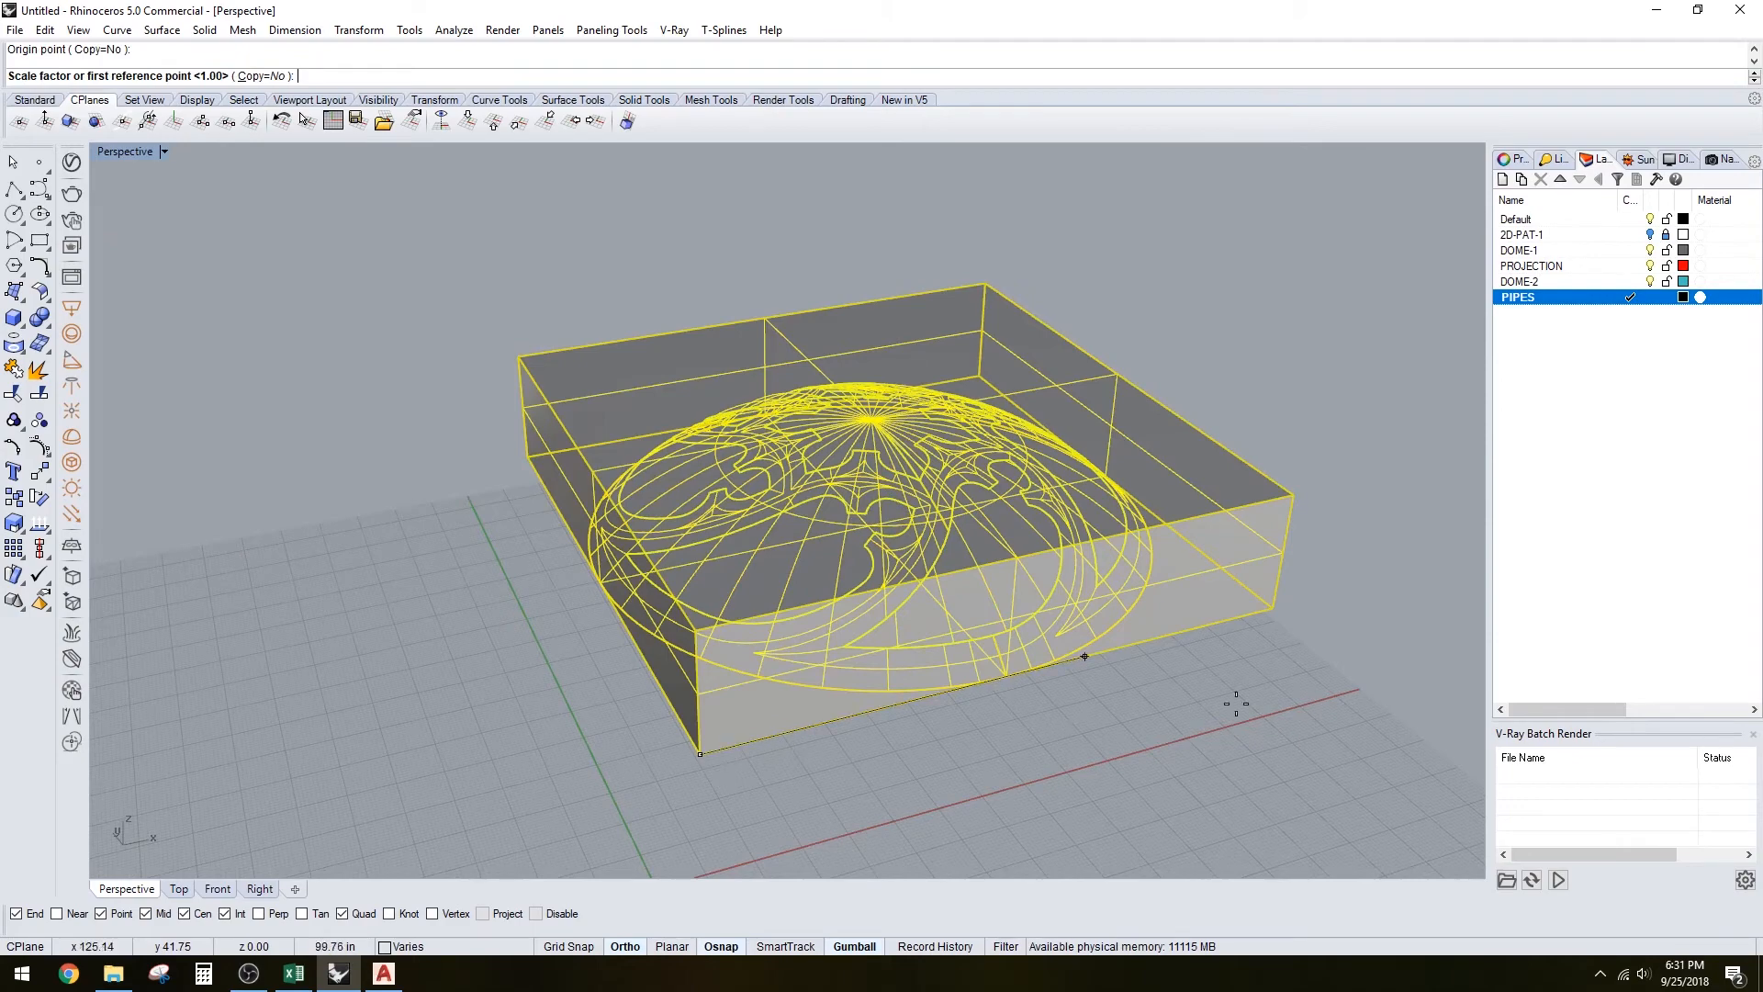
pyautogui.click(1270, 610)
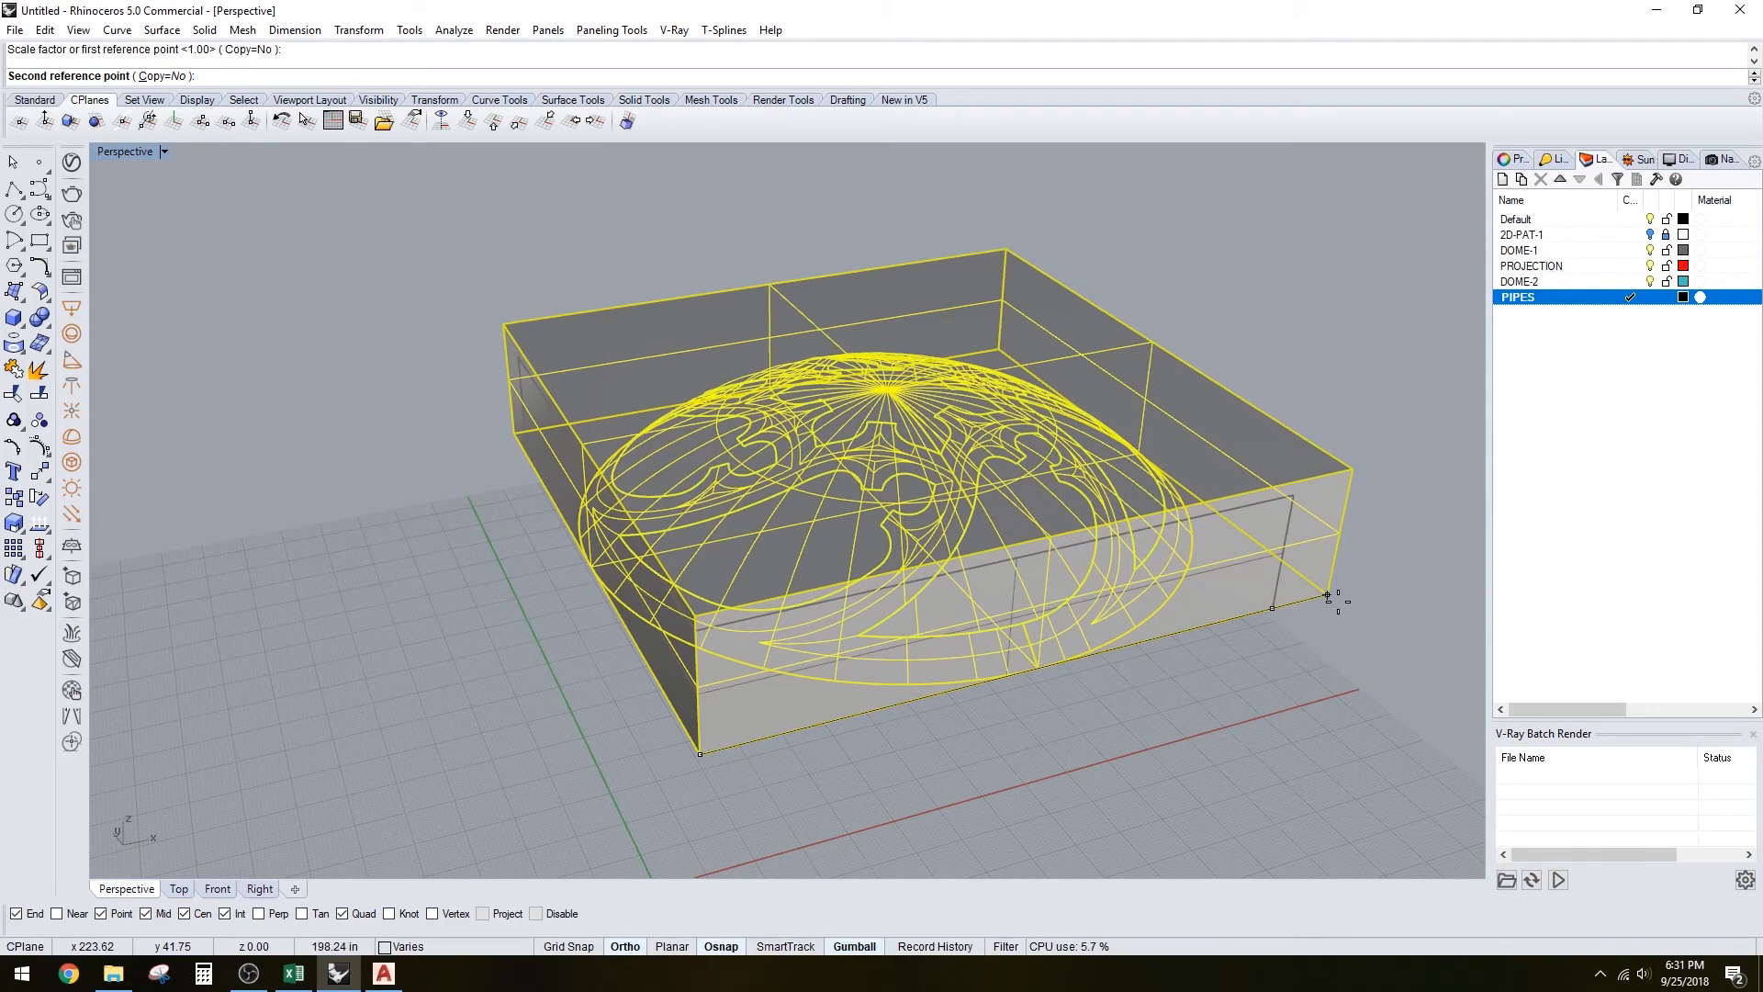
pyautogui.write("50'")
pyautogui.press('Return')
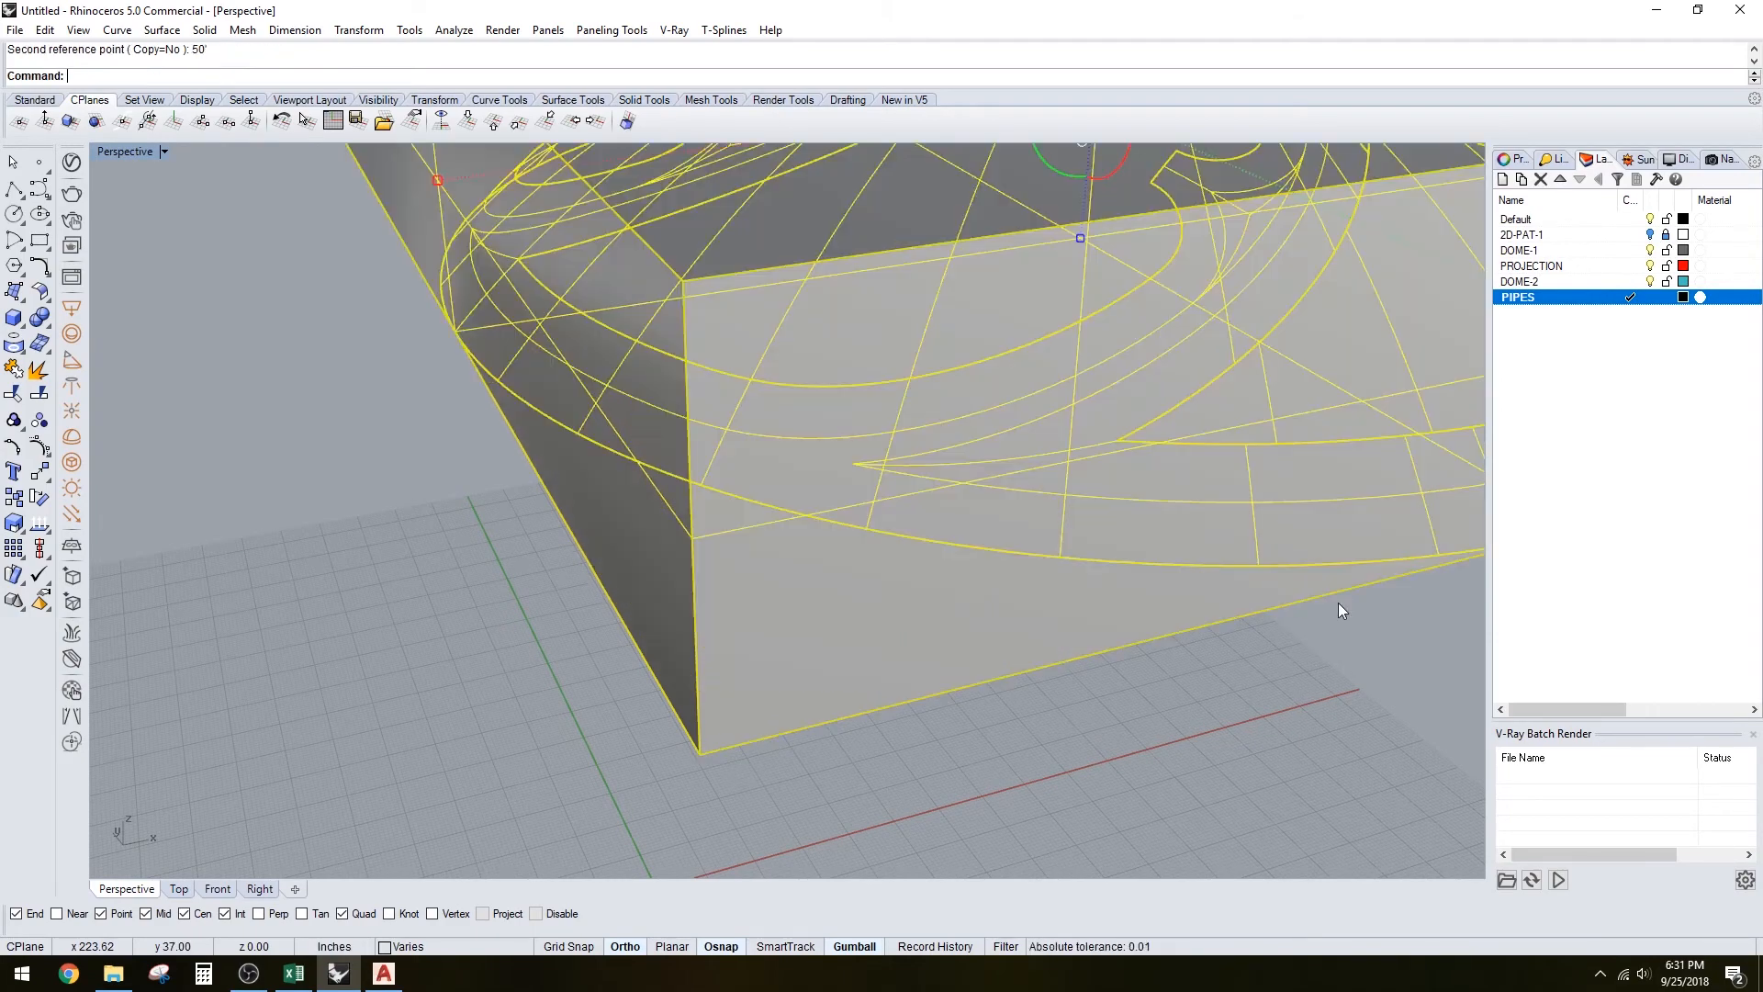
pyautogui.scroll(-5, 1255, 537)
pyautogui.scroll(2, 1255, 537)
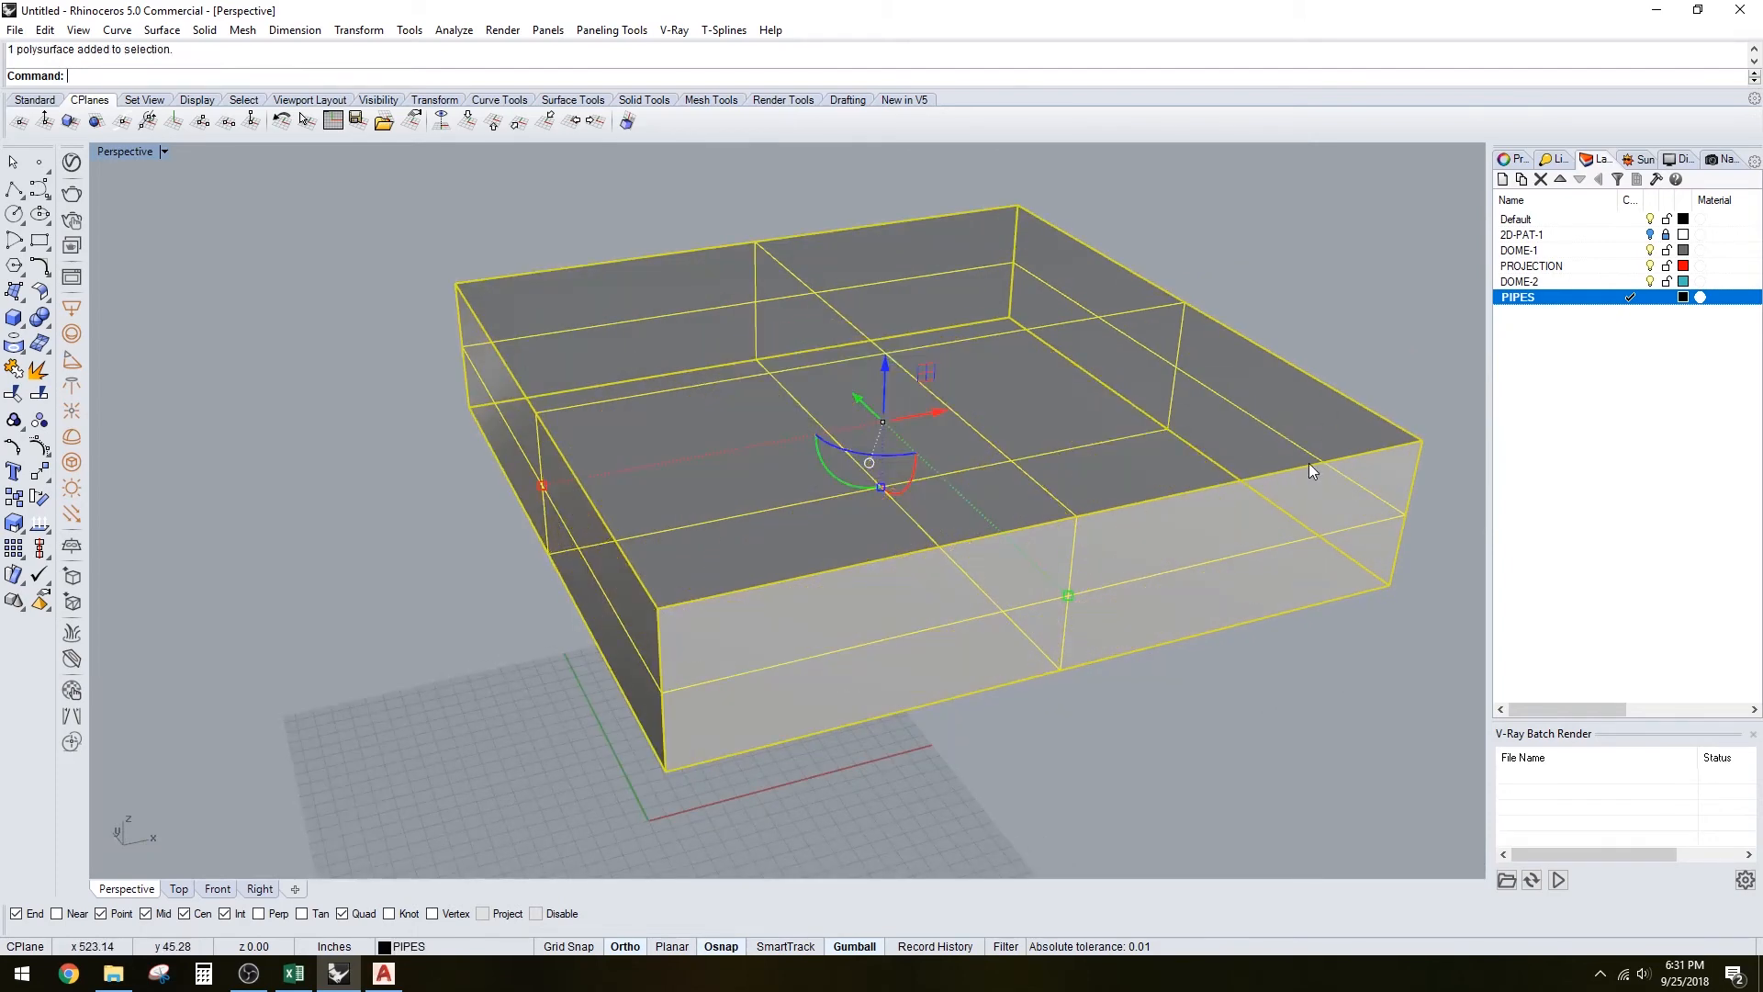
pyautogui.press('Delete')
pyautogui.scroll(4, 1002, 540)
pyautogui.scroll(-3, 1004, 540)
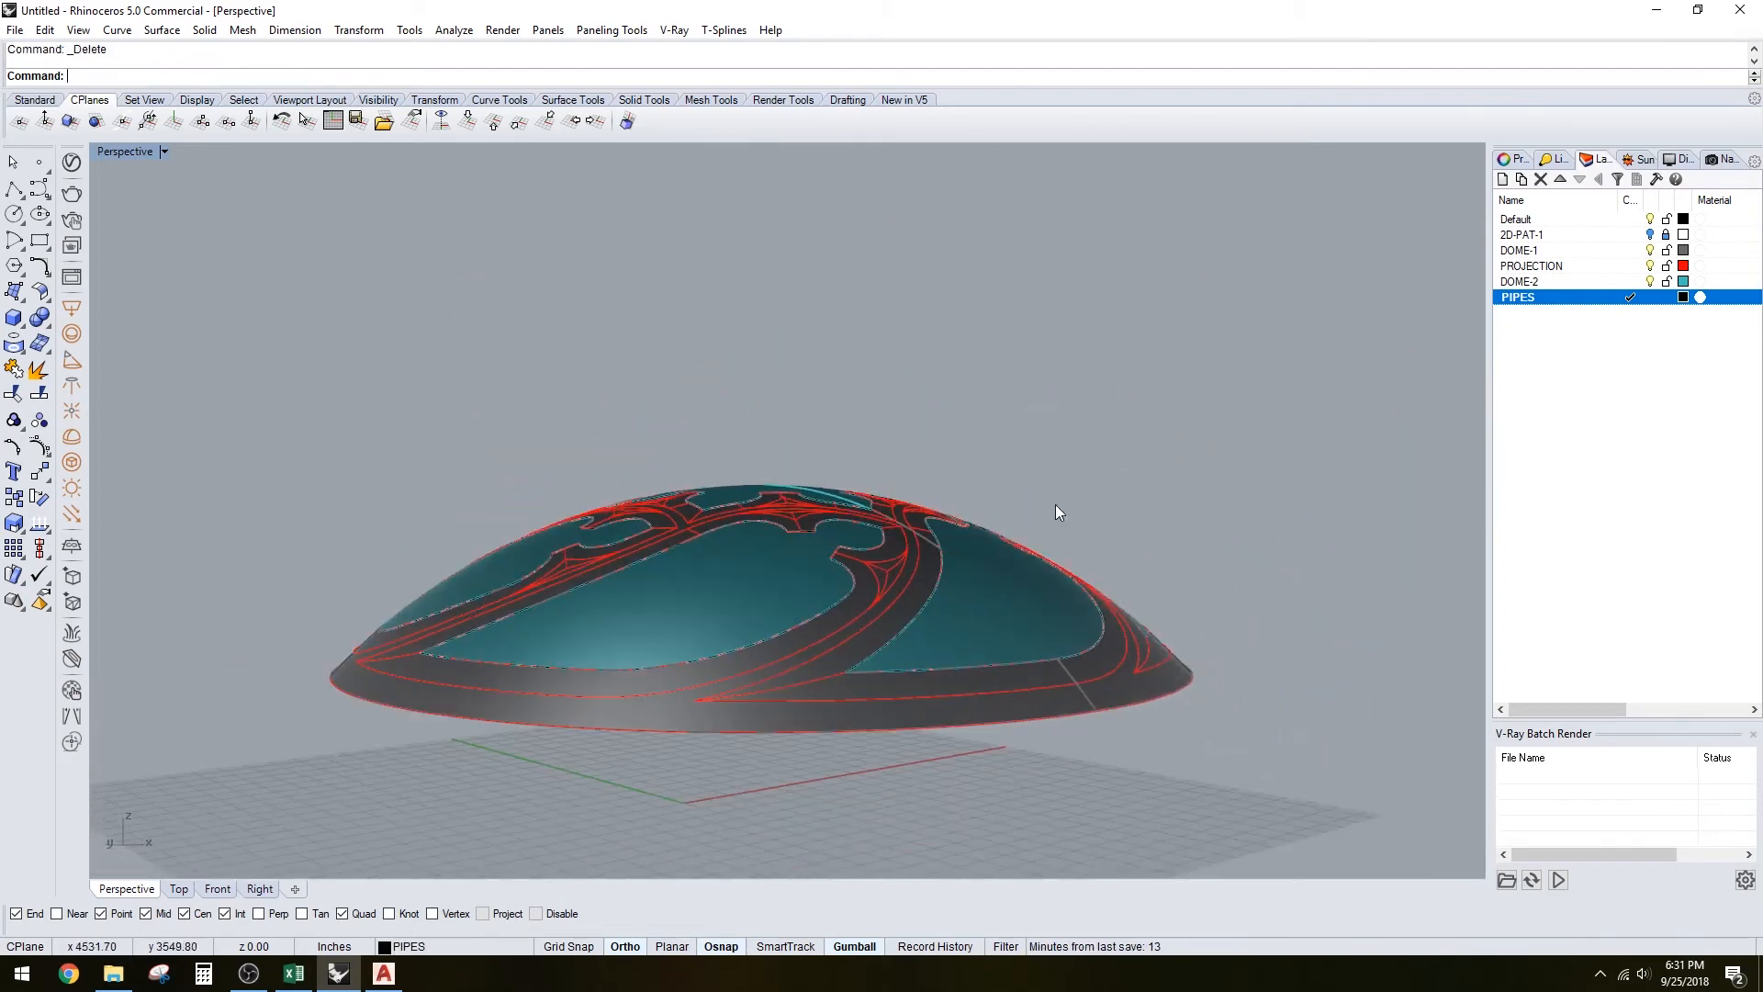
# Pipe all PROJECTION tracery curves at the default radius and hide the PROJECTION layer
pyautogui.moveTo(1055, 504); pyautogui.dragTo(964, 596, button='right')
pyautogui.rightClick(1639, 266)
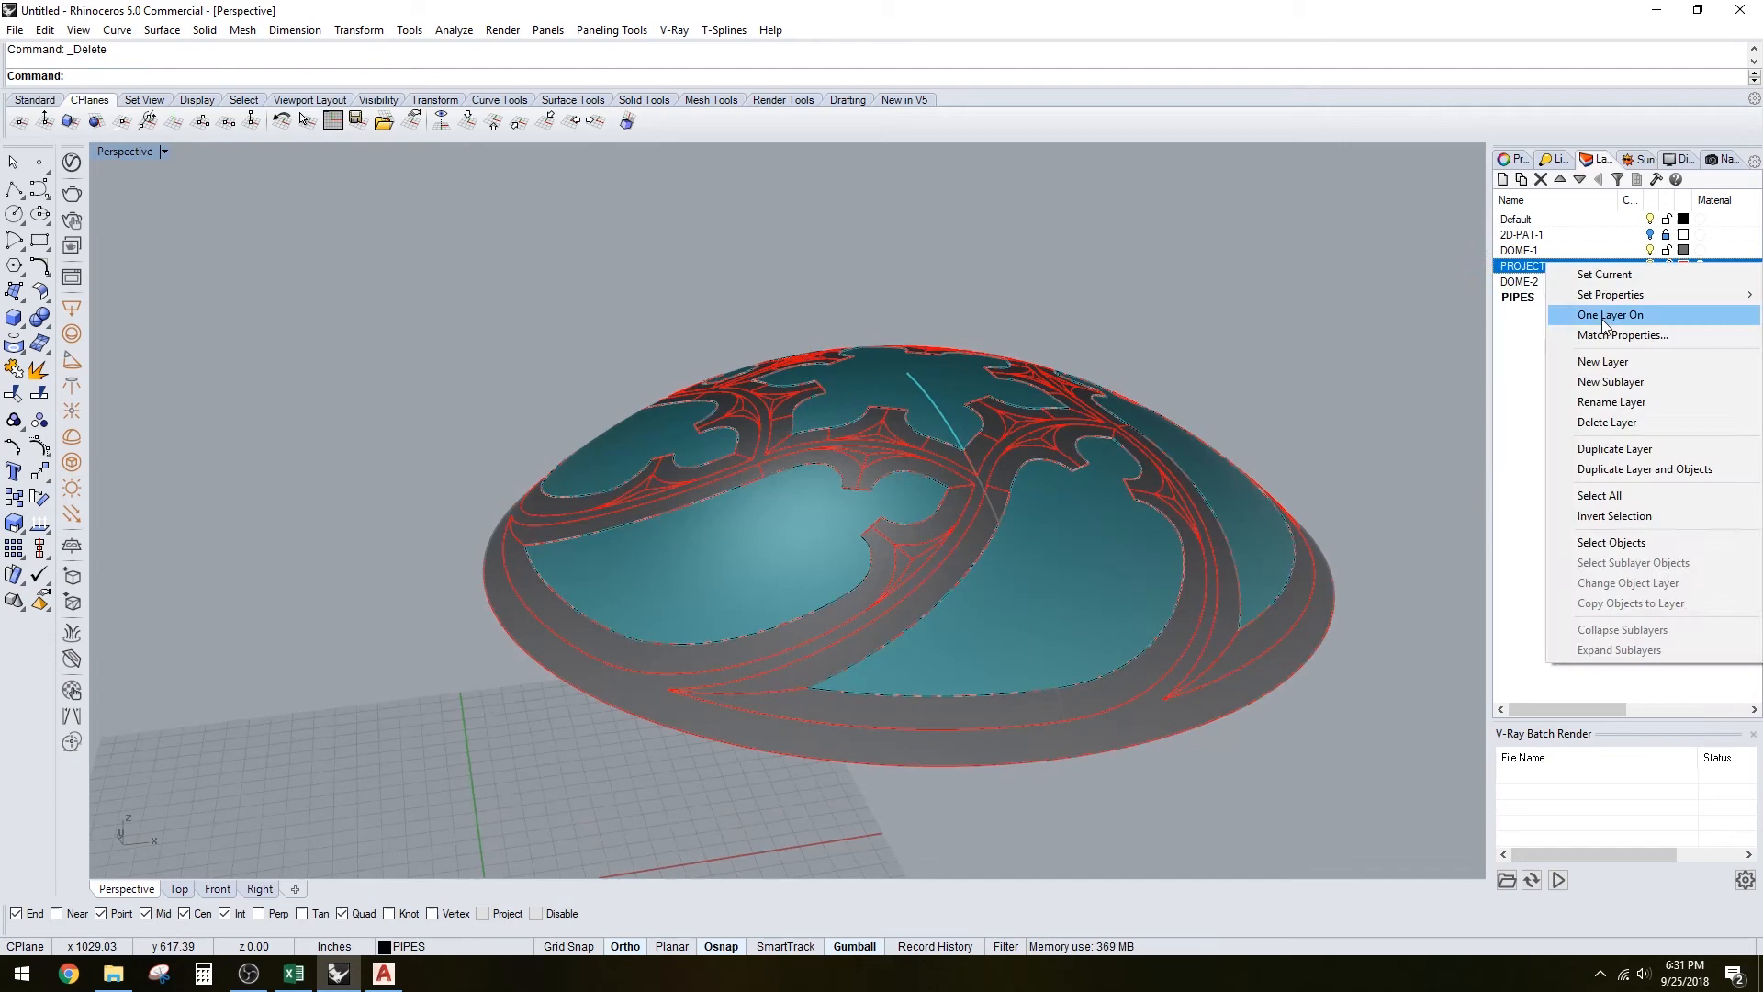
pyautogui.click(1612, 542)
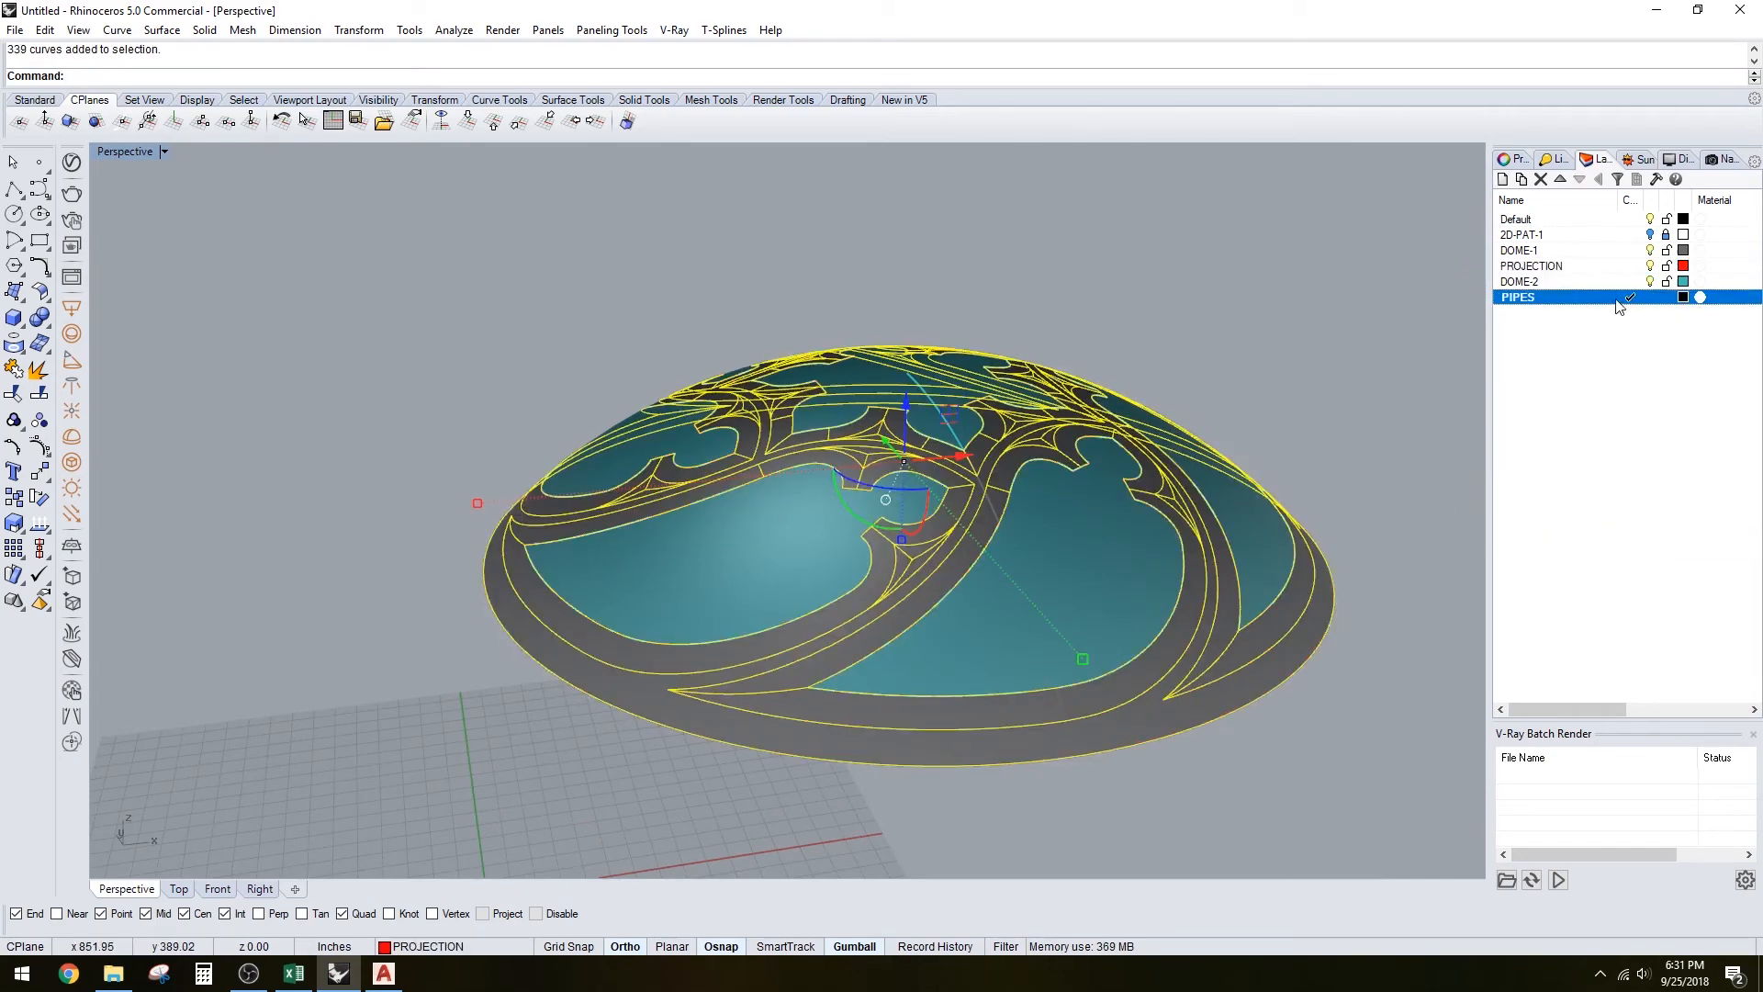
pyautogui.moveTo(1019, 414); pyautogui.dragTo(1033, 529, button='right')
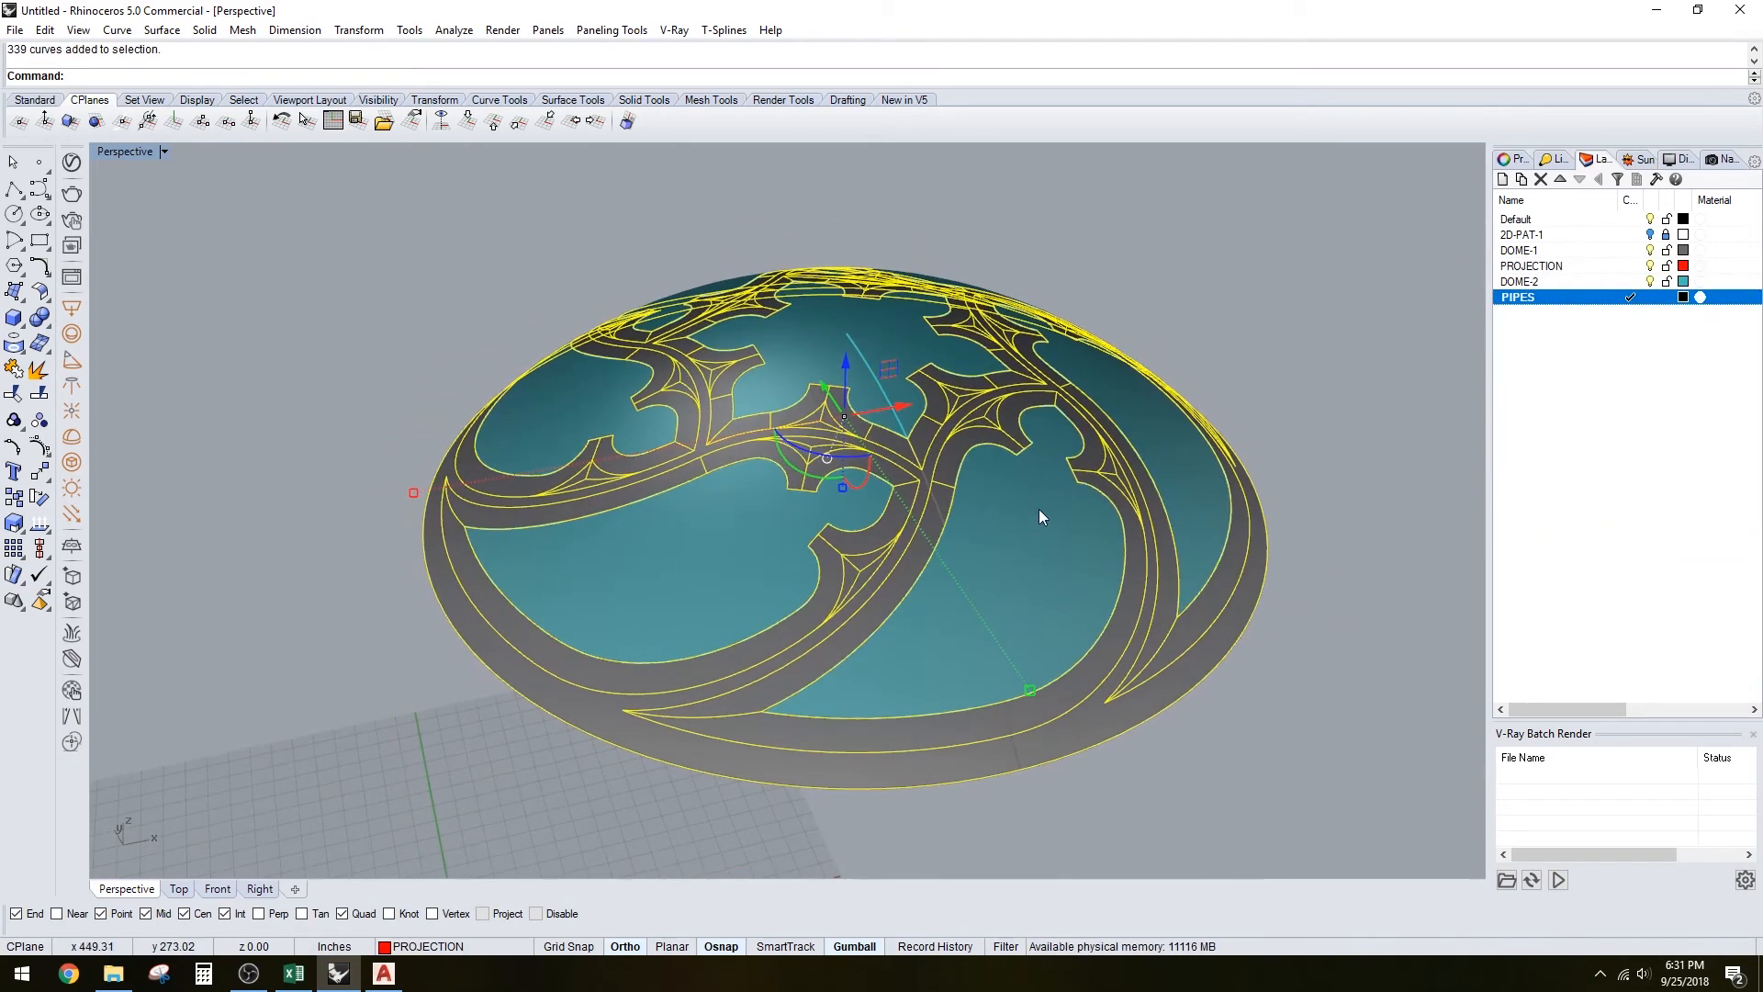
pyautogui.write('Pip')
pyautogui.press('Return')
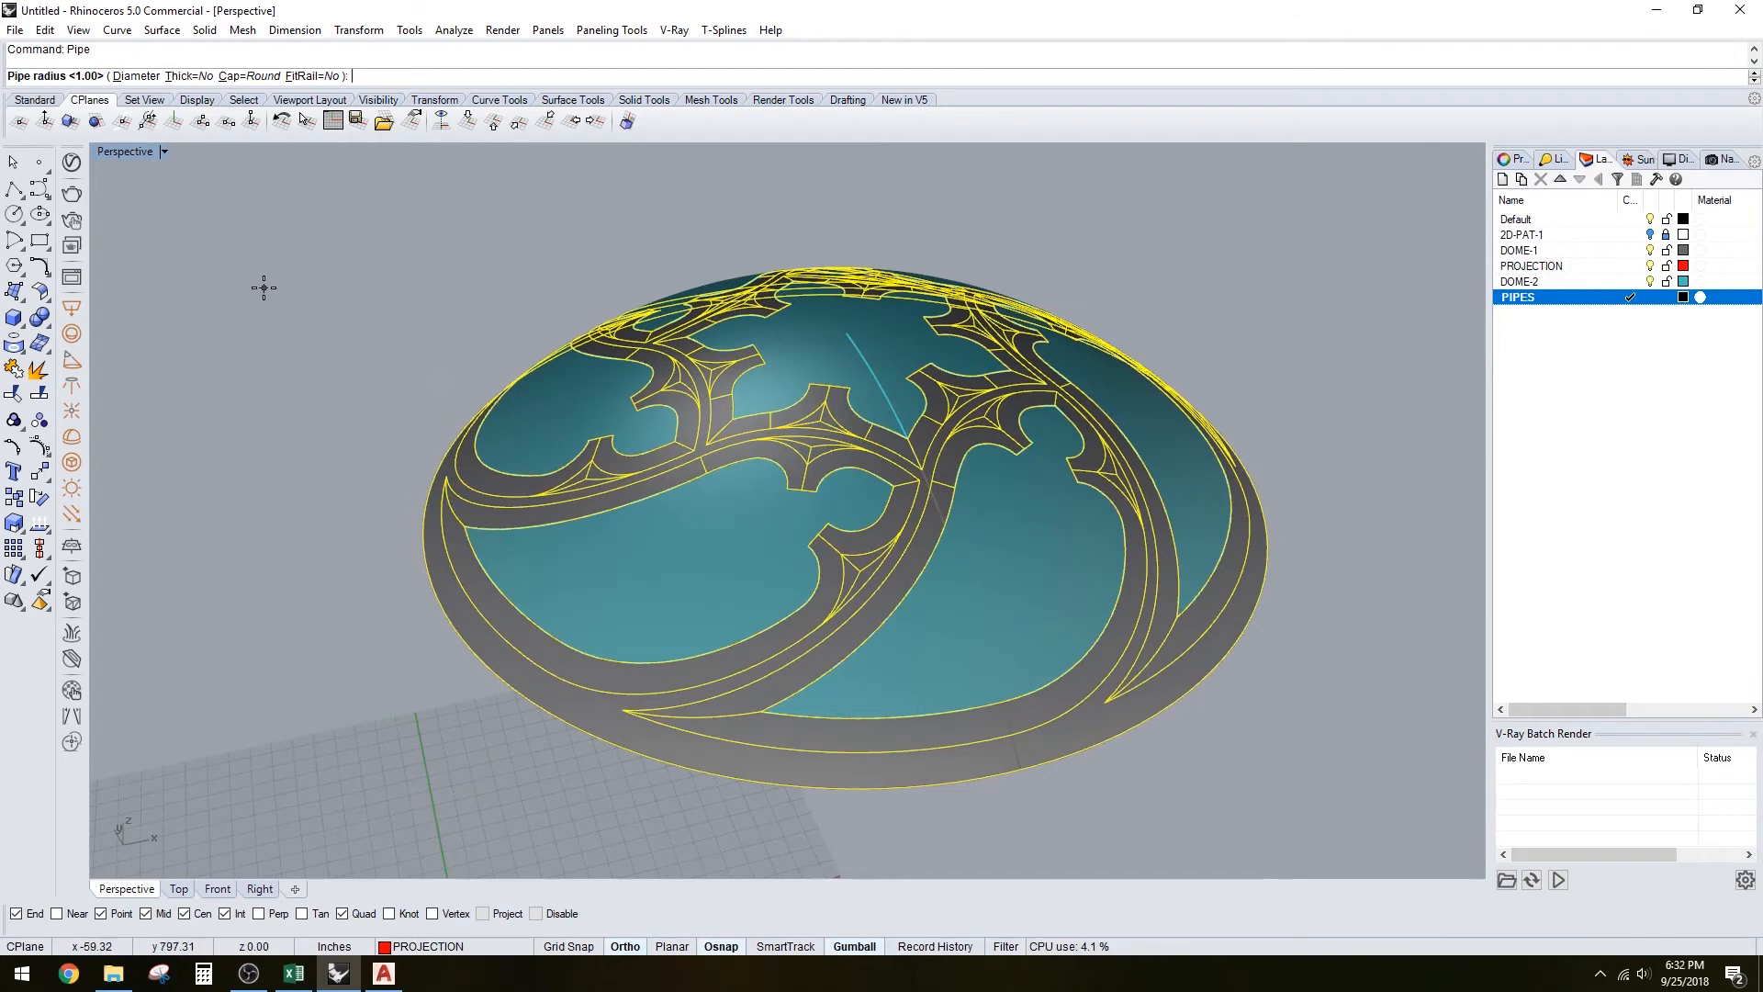
pyautogui.press('Return')
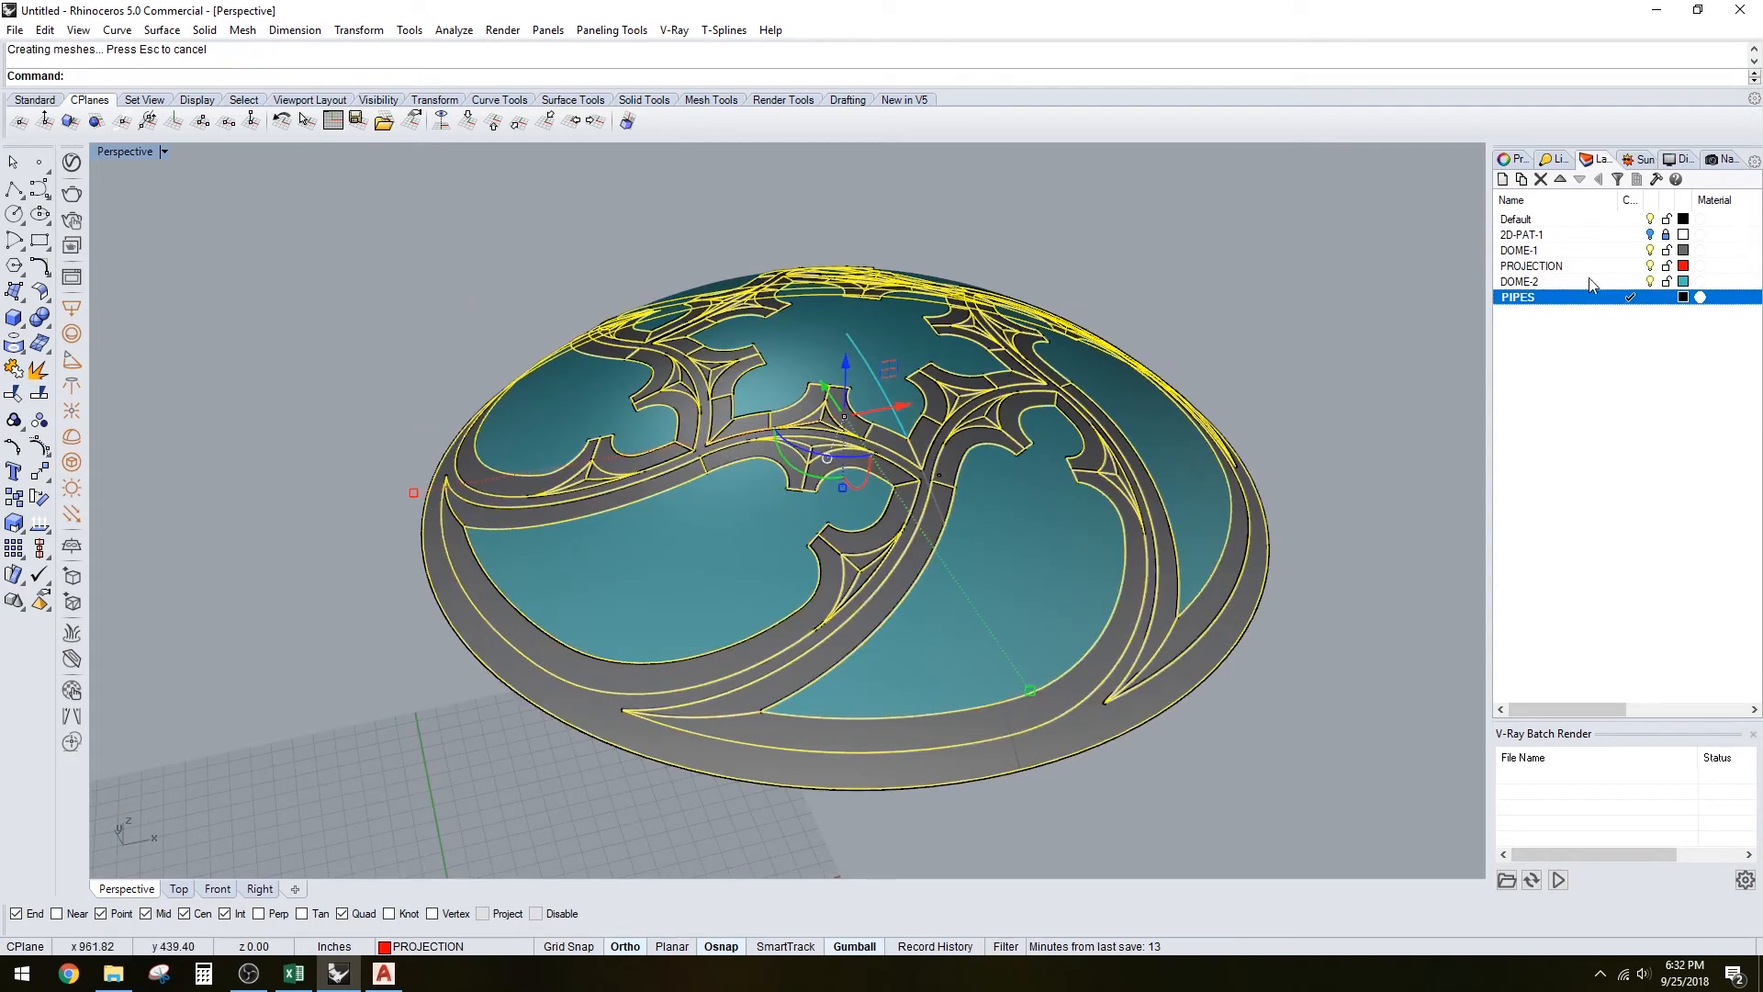
pyautogui.click(1651, 264)
pyautogui.moveTo(943, 605); pyautogui.dragTo(704, 304, button='right')
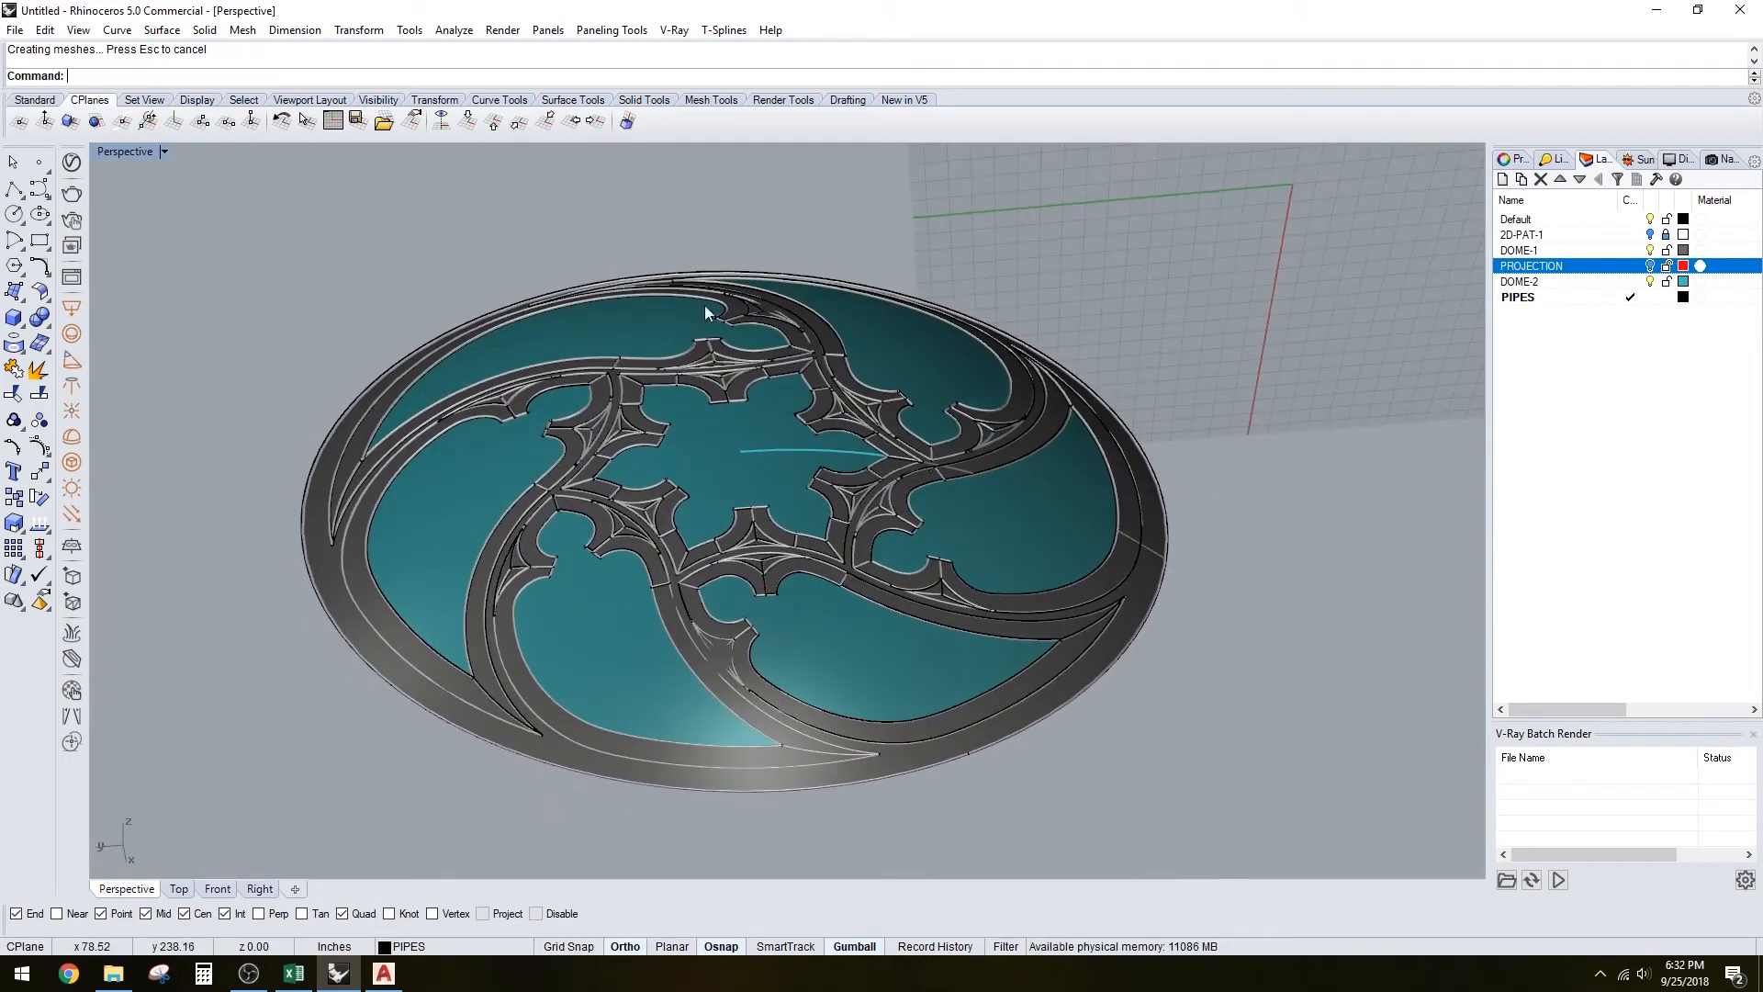
pyautogui.moveTo(826, 482)
pyautogui.mouseDown(button='right')
pyautogui.moveTo(855, 468)
pyautogui.moveTo(908, 494)
pyautogui.mouseUp(button='right')
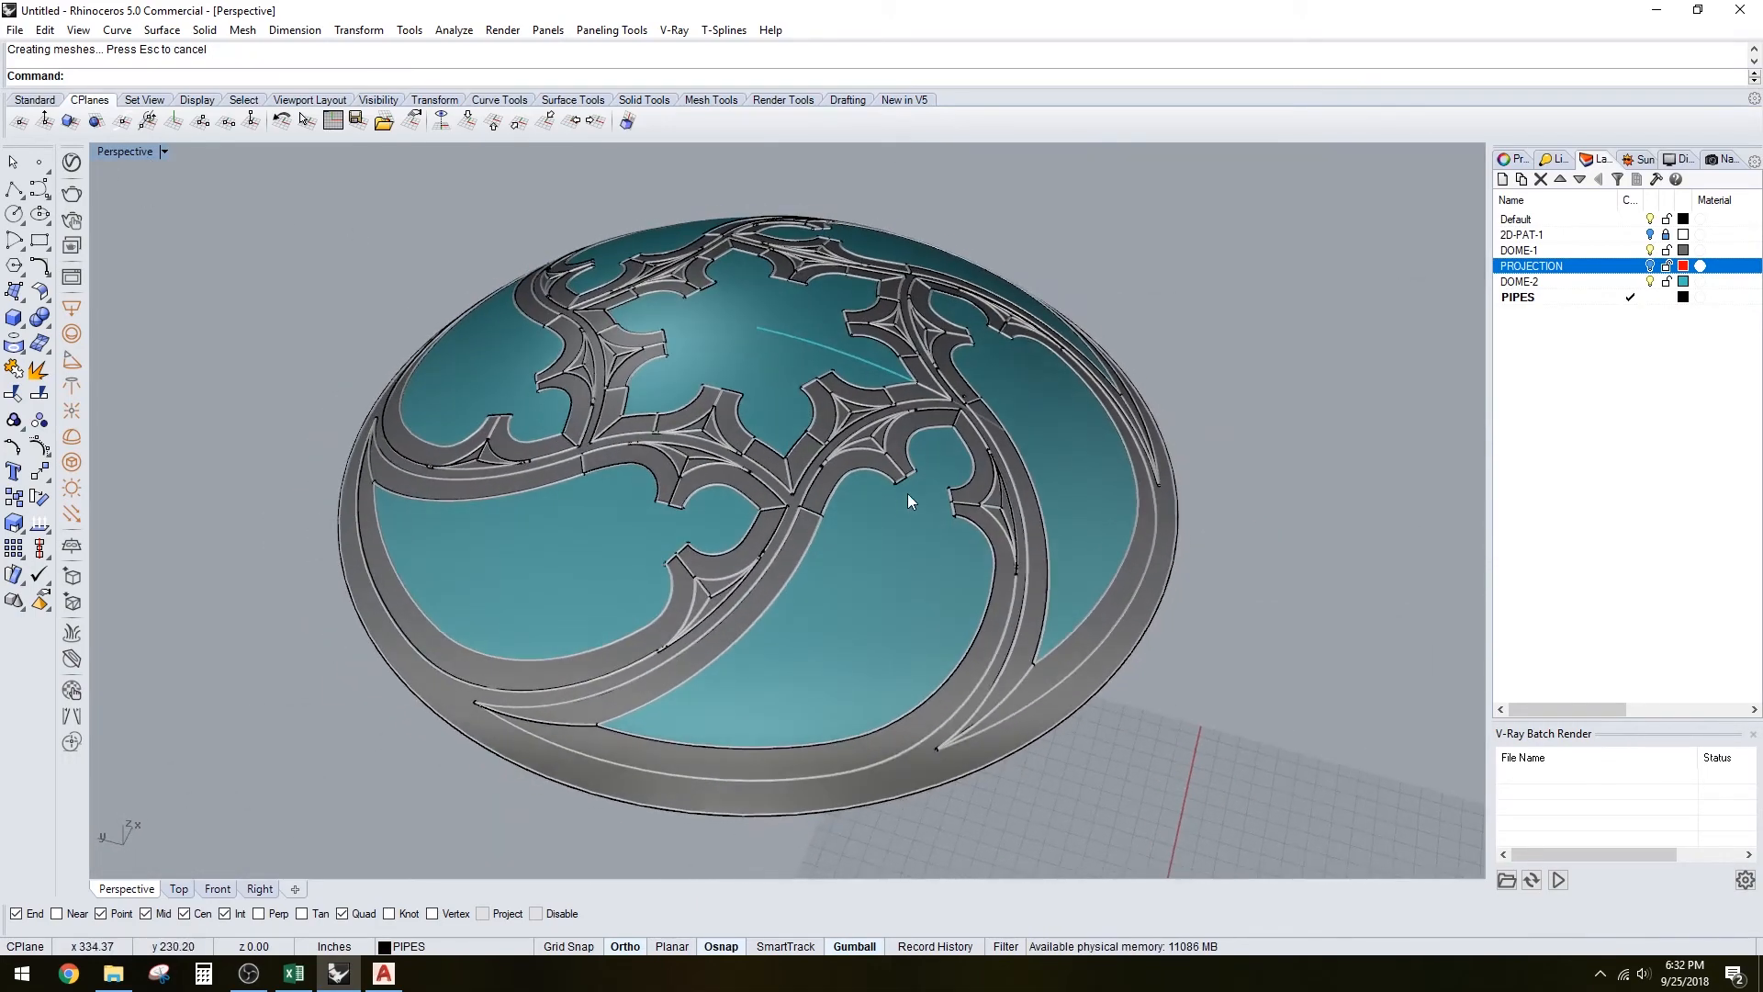
pyautogui.scroll(-4, 908, 493)
pyautogui.scroll(3, 877, 429)
pyautogui.scroll(3, 826, 428)
pyautogui.moveTo(465, 268); pyautogui.dragTo(770, 419)
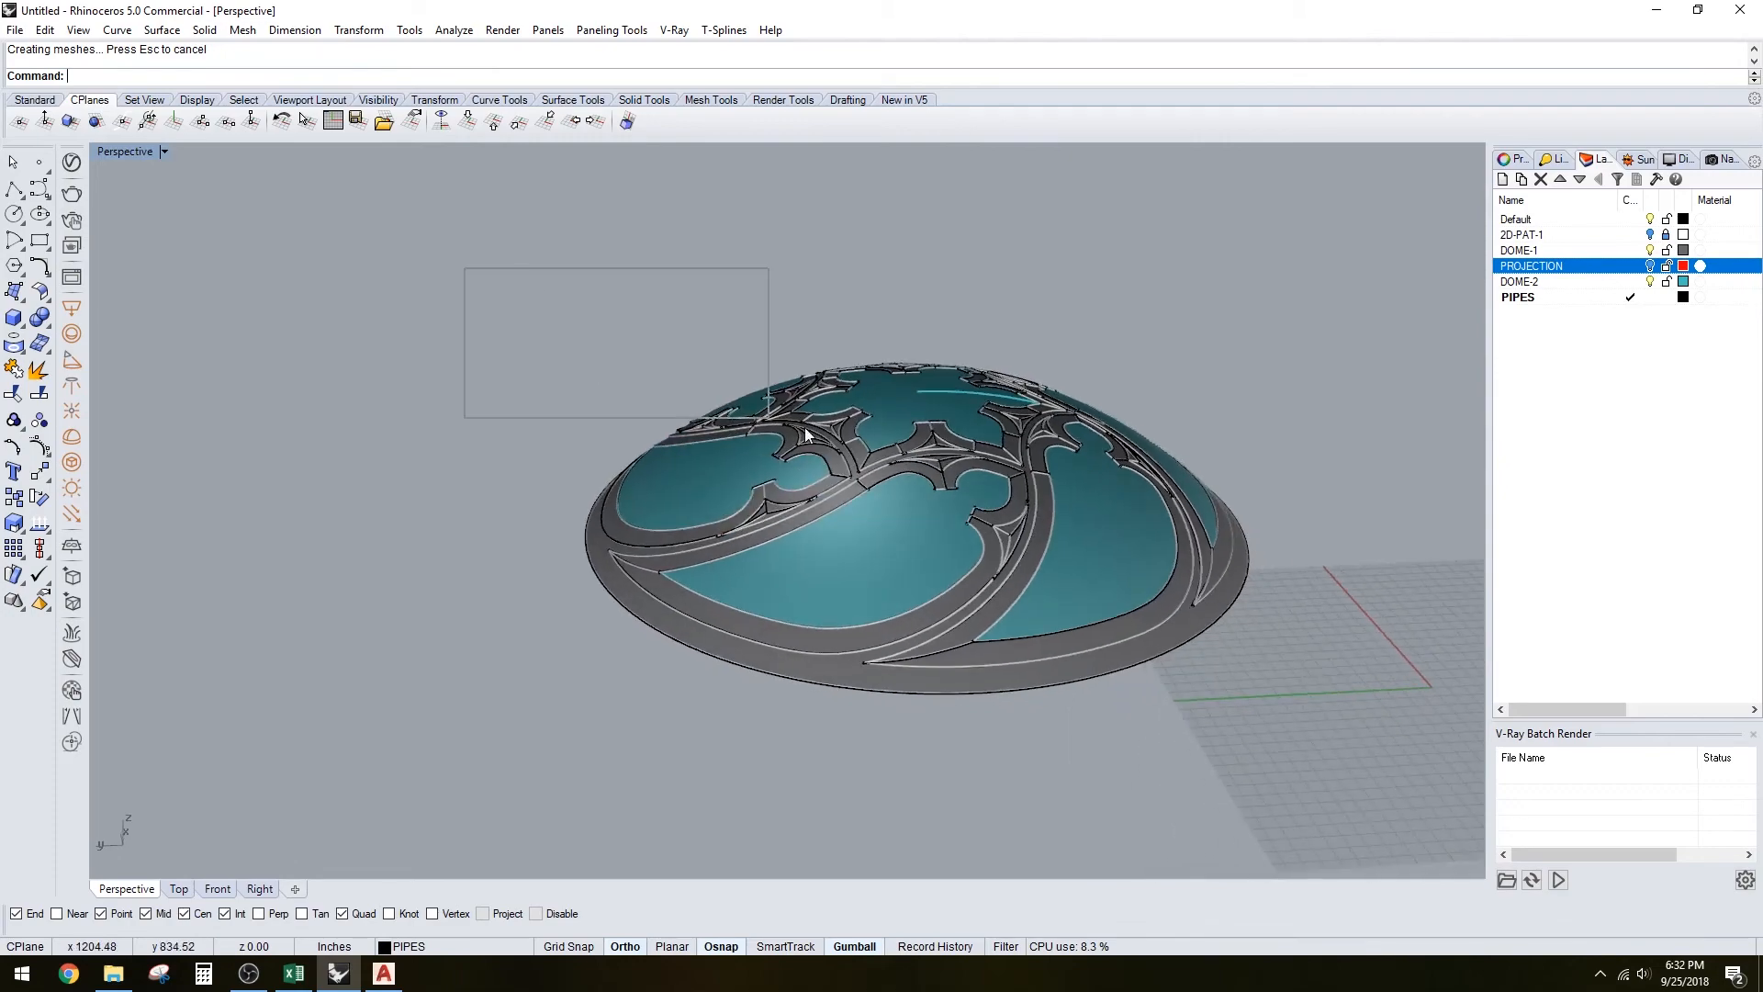
pyautogui.moveTo(1314, 714); pyautogui.dragTo(1314, 713)
pyautogui.moveTo(964, 551)
pyautogui.mouseDown(button='right')
pyautogui.moveTo(920, 458)
pyautogui.moveTo(751, 507)
pyautogui.moveTo(1079, 636)
pyautogui.mouseUp(button='right')
pyautogui.press('Escape')
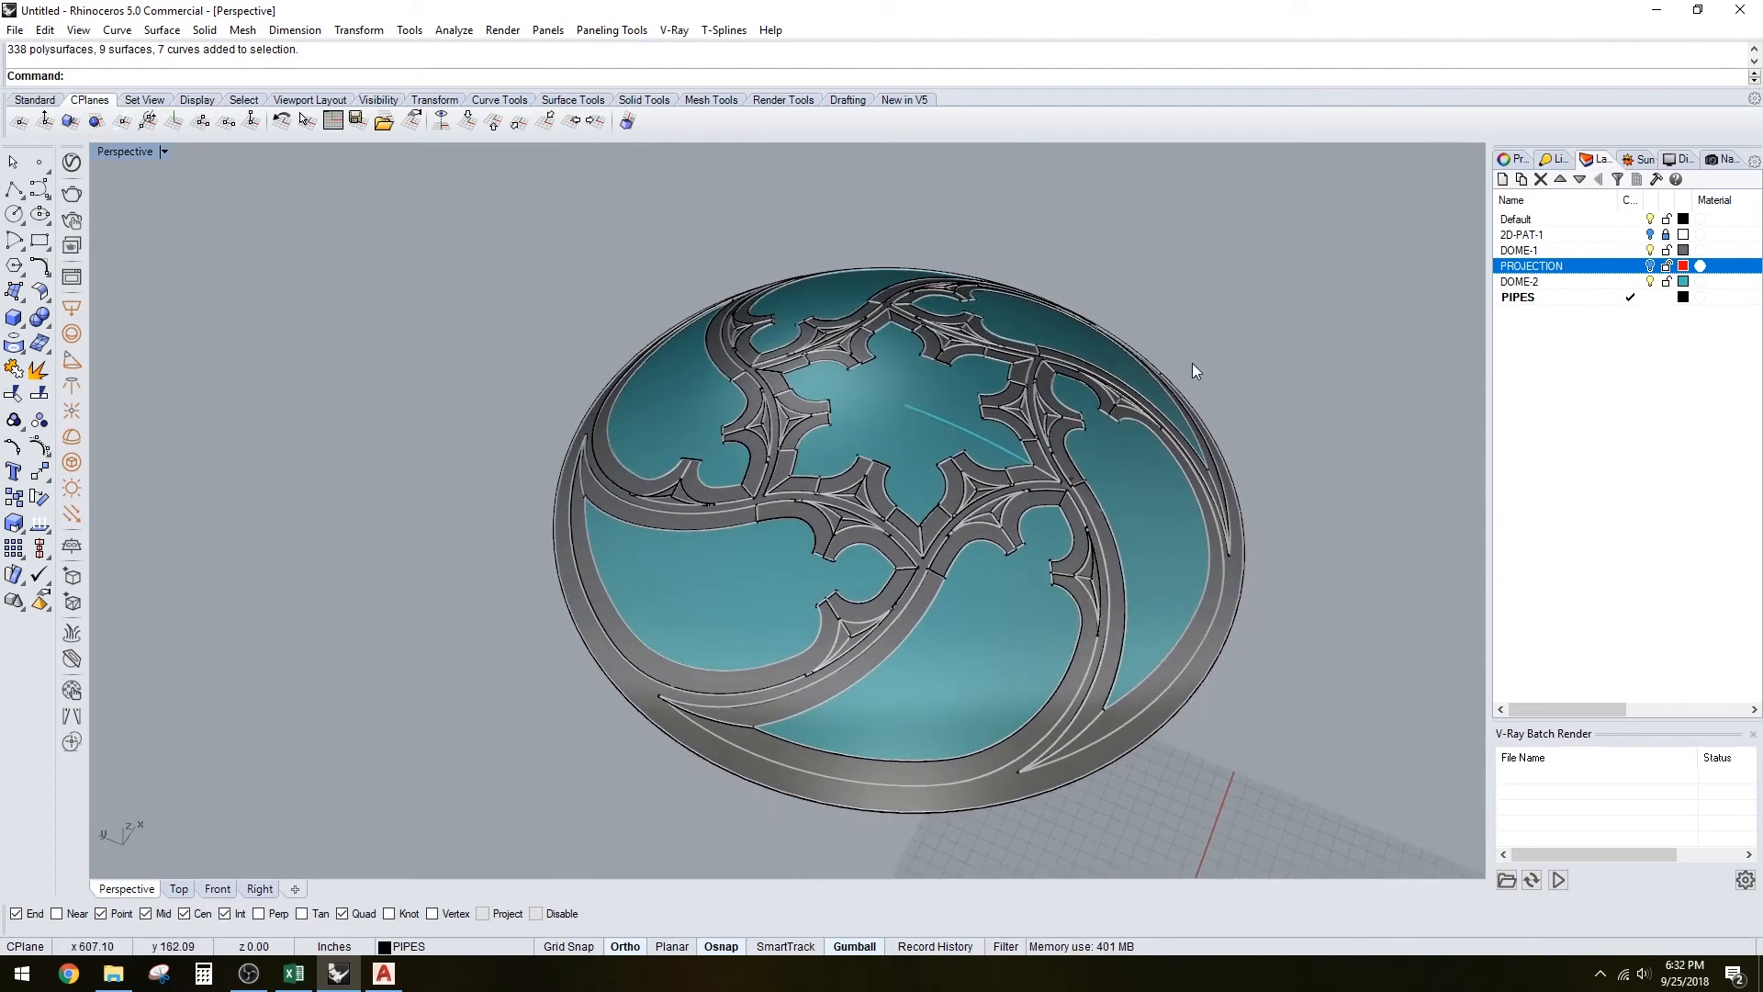
pyautogui.moveTo(1171, 469)
pyautogui.mouseDown(button='right')
pyautogui.moveTo(1226, 472)
pyautogui.moveTo(1160, 399)
pyautogui.mouseUp(button='right')
pyautogui.scroll(2, 1218, 462)
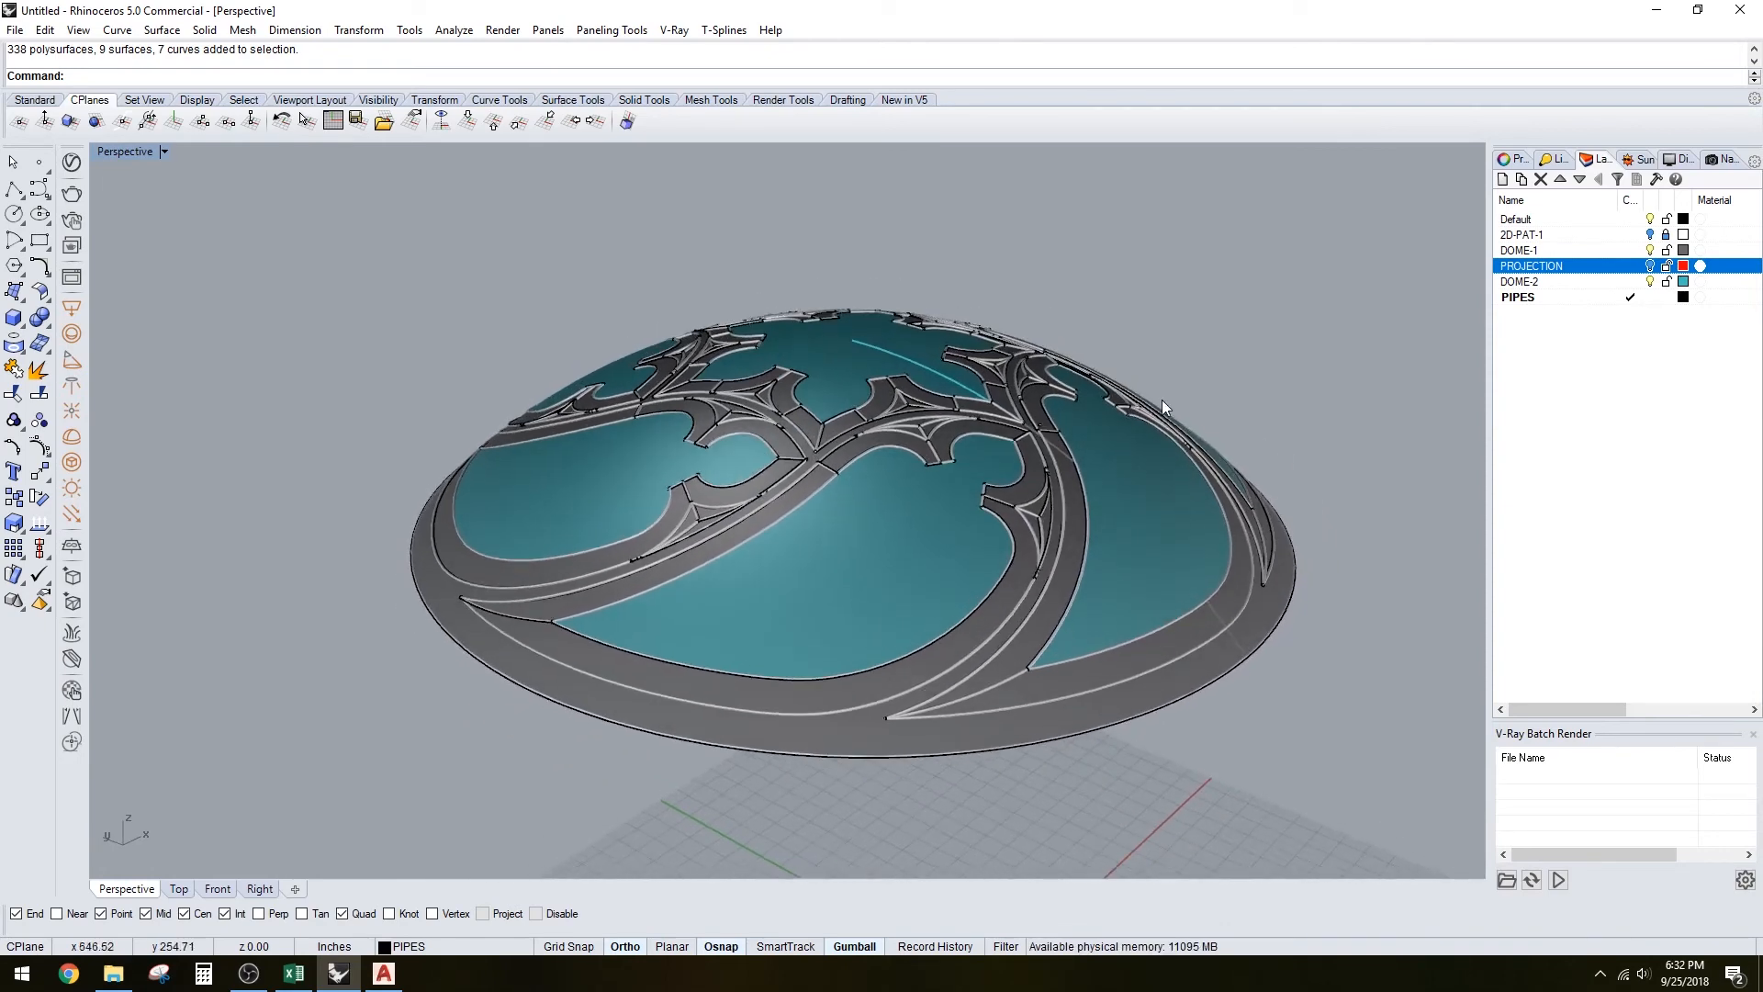